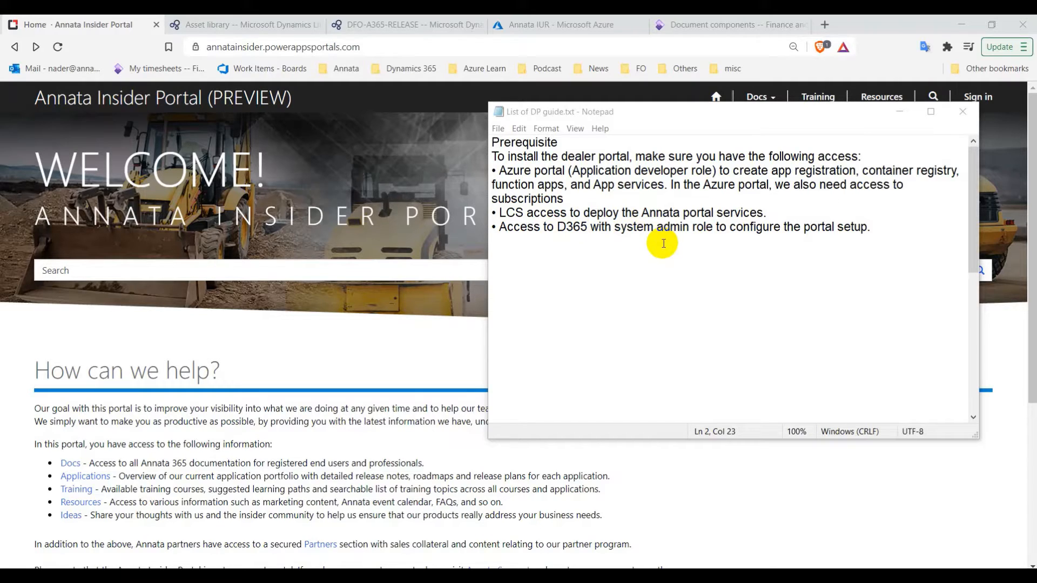
# Minimize the Notepad prerequisites list to reveal the Annata Insider Portal home page
pyautogui.click(899, 113)
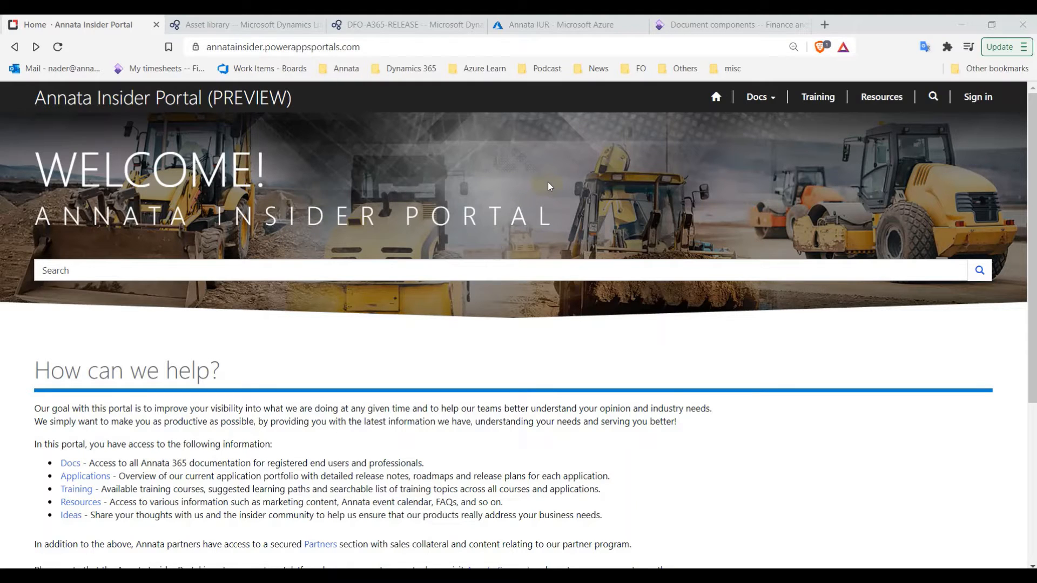
# Navigate Docs > Annata 365 Dealer Portal > Administration > Deployment Guide
pyautogui.click(764, 103)
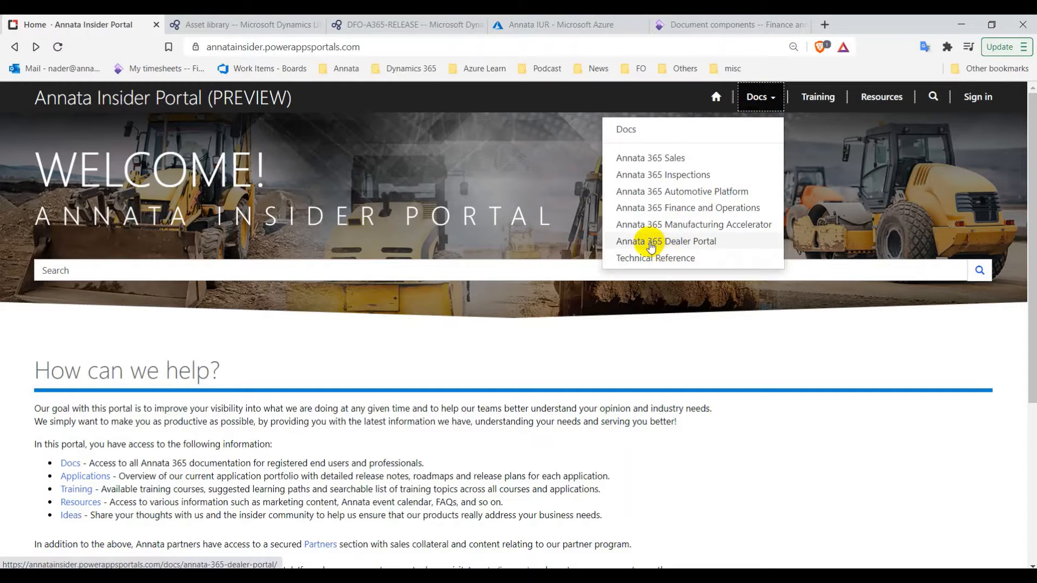
pyautogui.click(673, 246)
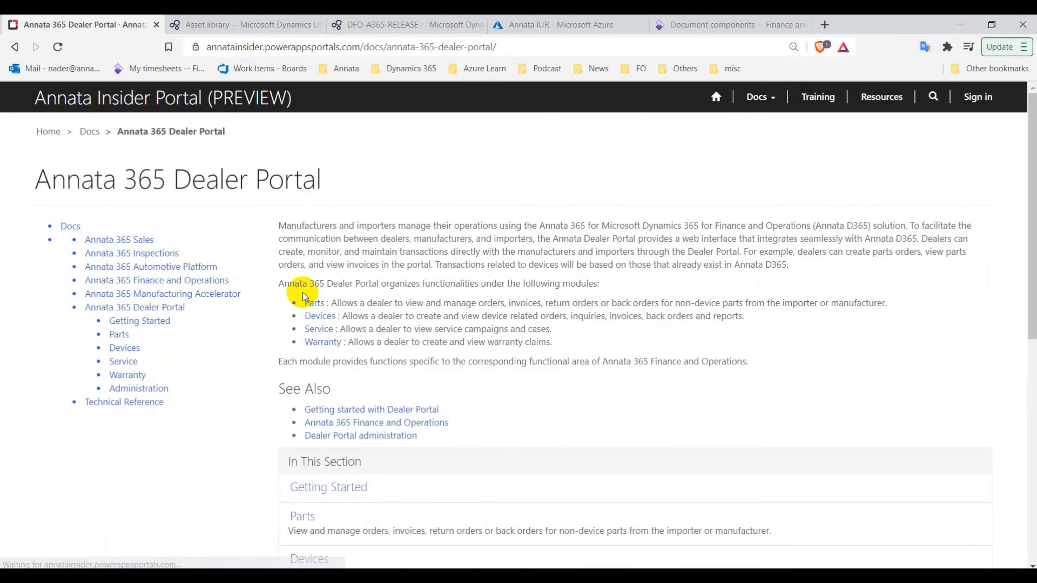
pyautogui.click(142, 390)
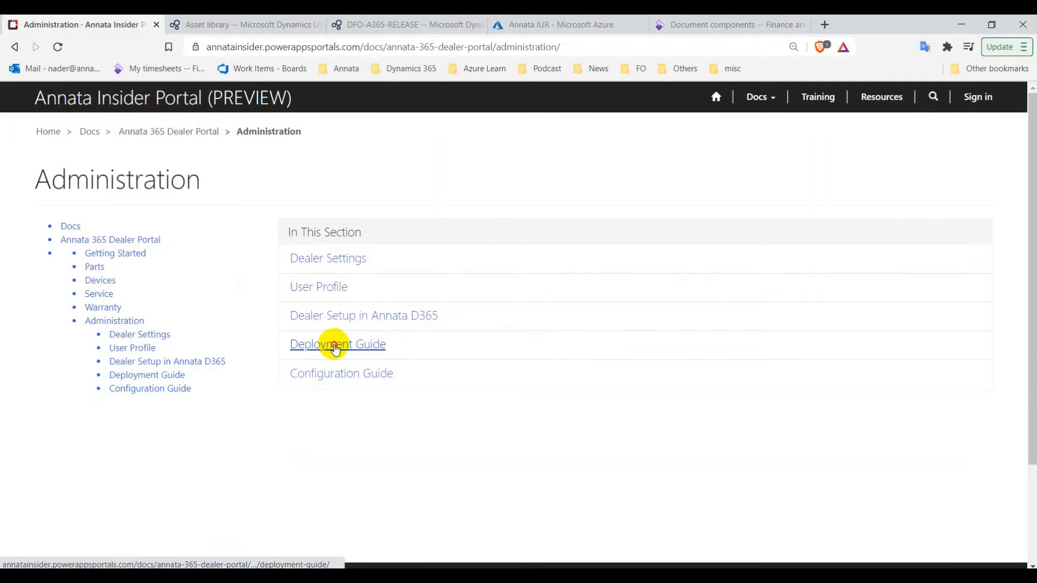
pyautogui.click(336, 345)
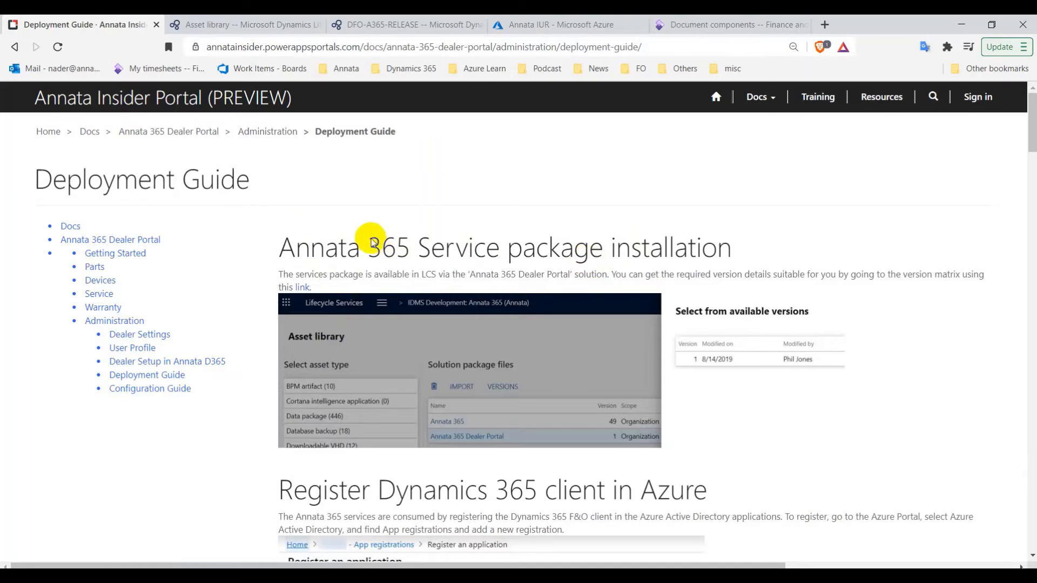
# In the LCS asset library, check Annata 365 Dealer Portal's versions and pick version 18
pyautogui.click(216, 25)
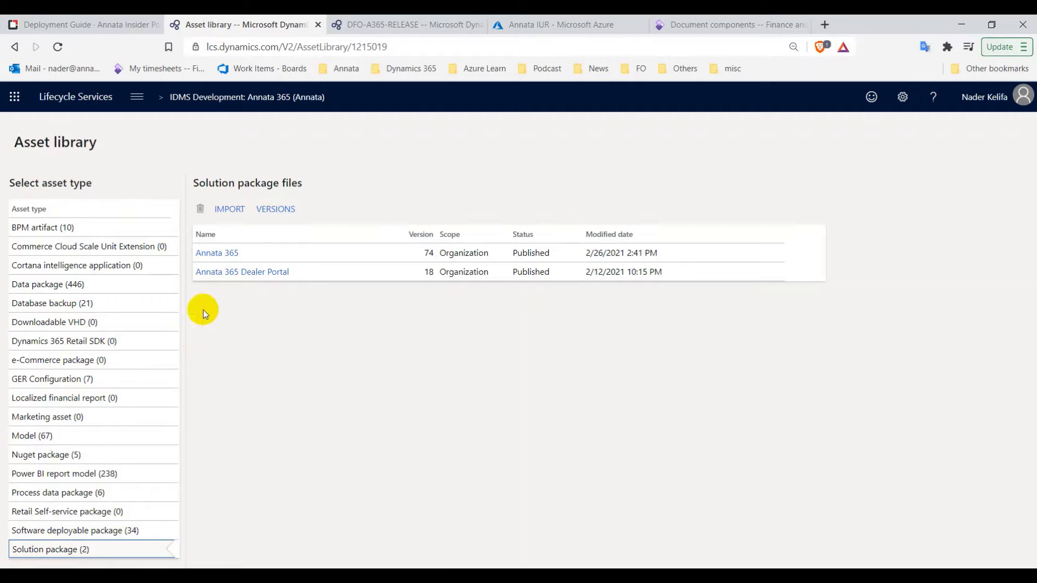
pyautogui.click(305, 275)
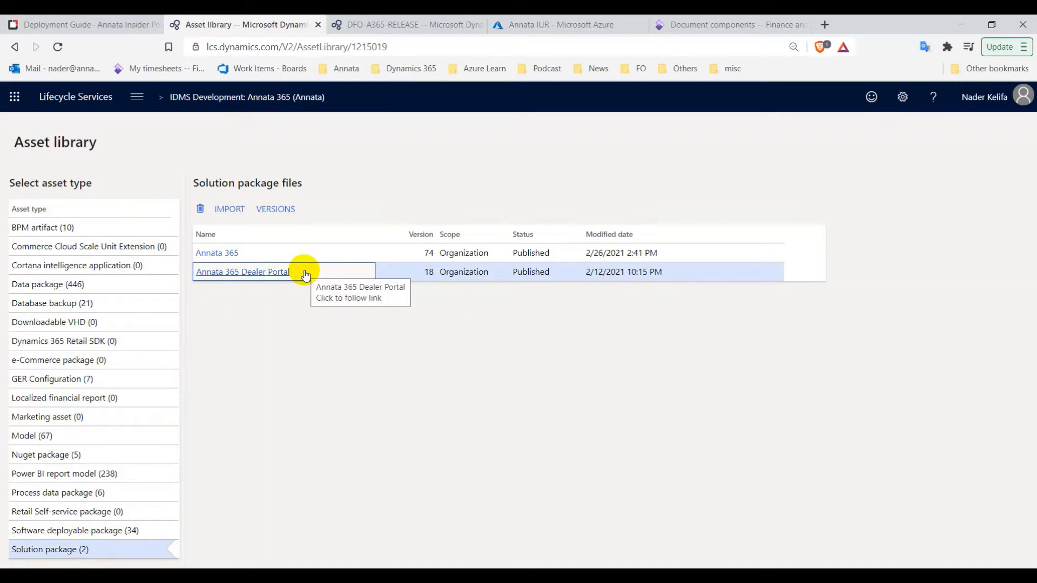
pyautogui.click(285, 211)
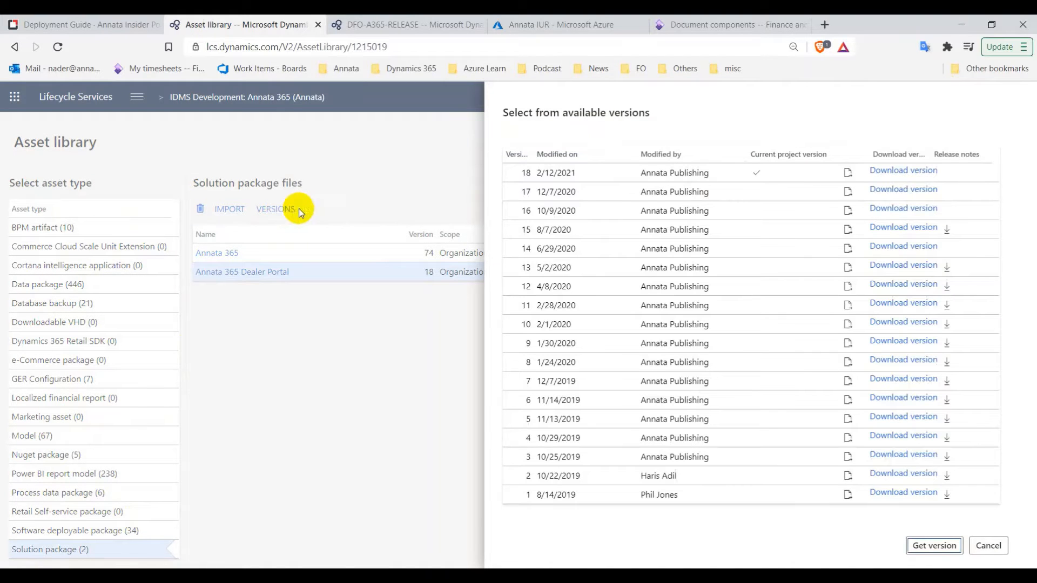
pyautogui.click(510, 175)
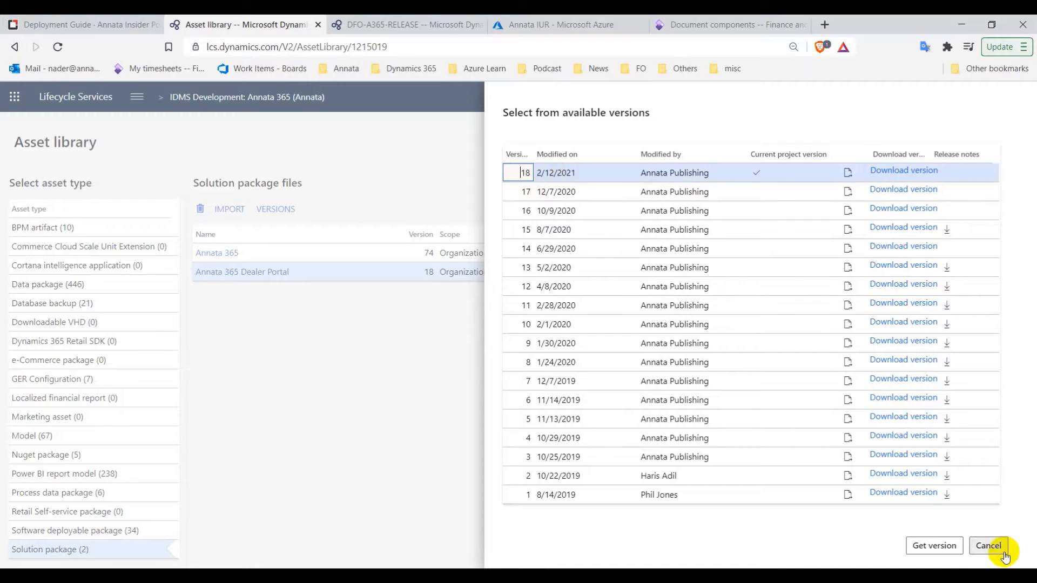
pyautogui.click(931, 547)
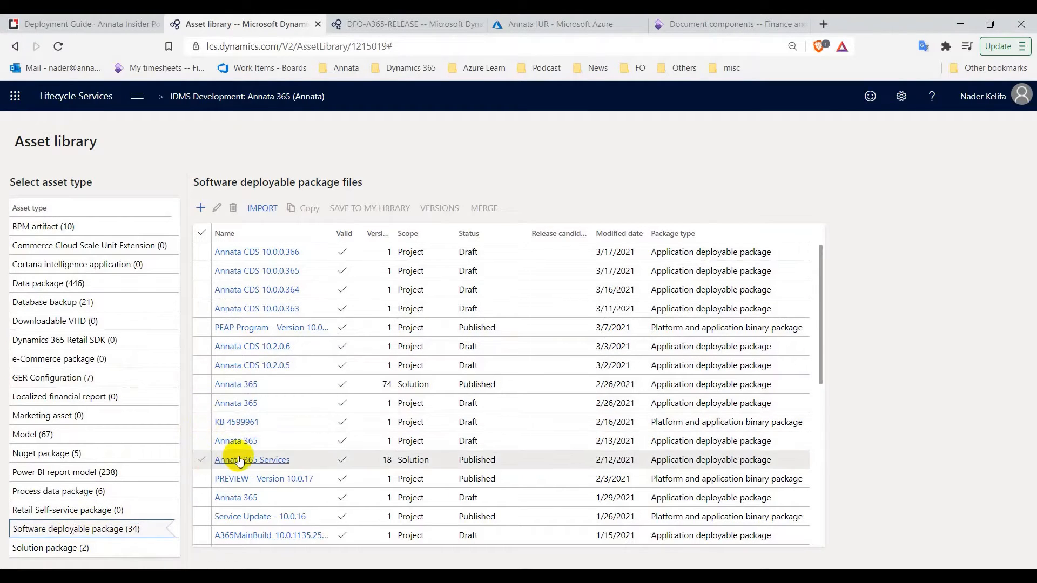
# Select the Annata 365 Services package and save a draft copy to the project library
pyautogui.click(200, 465)
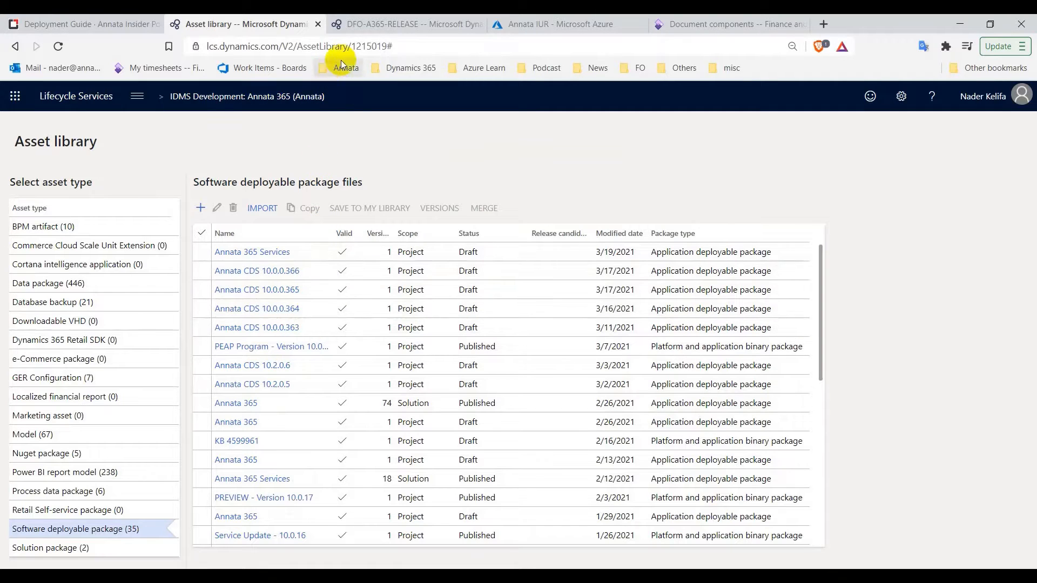
# On the DFO-A365-RELEASE environment page, choose Maintain > Apply updates
pyautogui.click(376, 28)
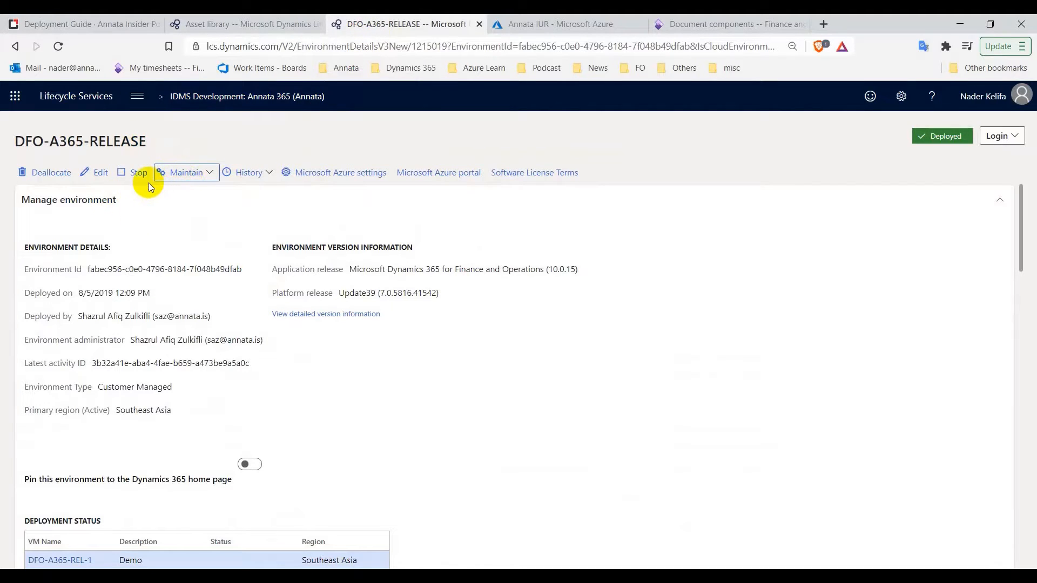
pyautogui.click(196, 173)
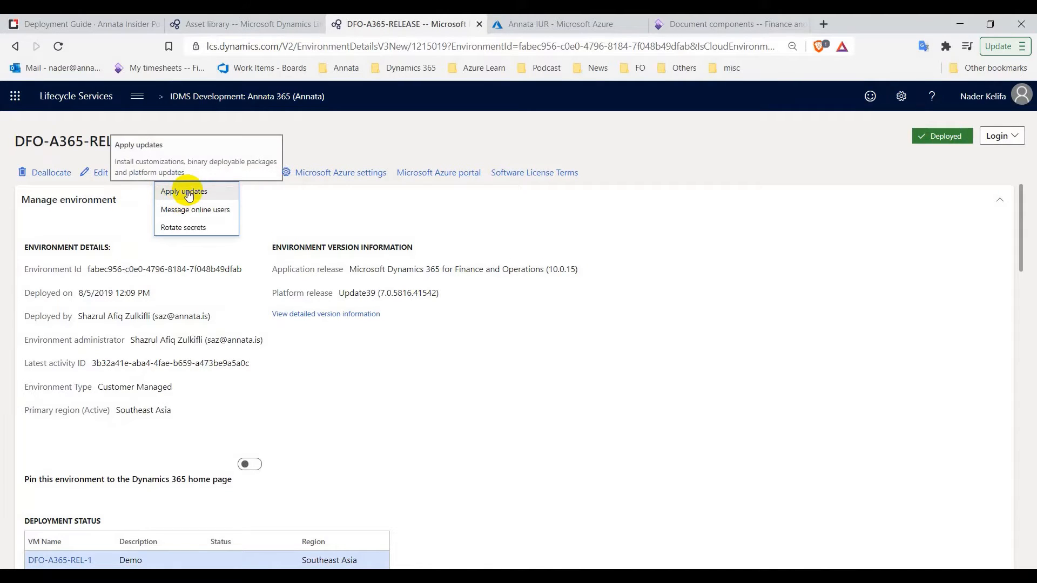
pyautogui.click(188, 193)
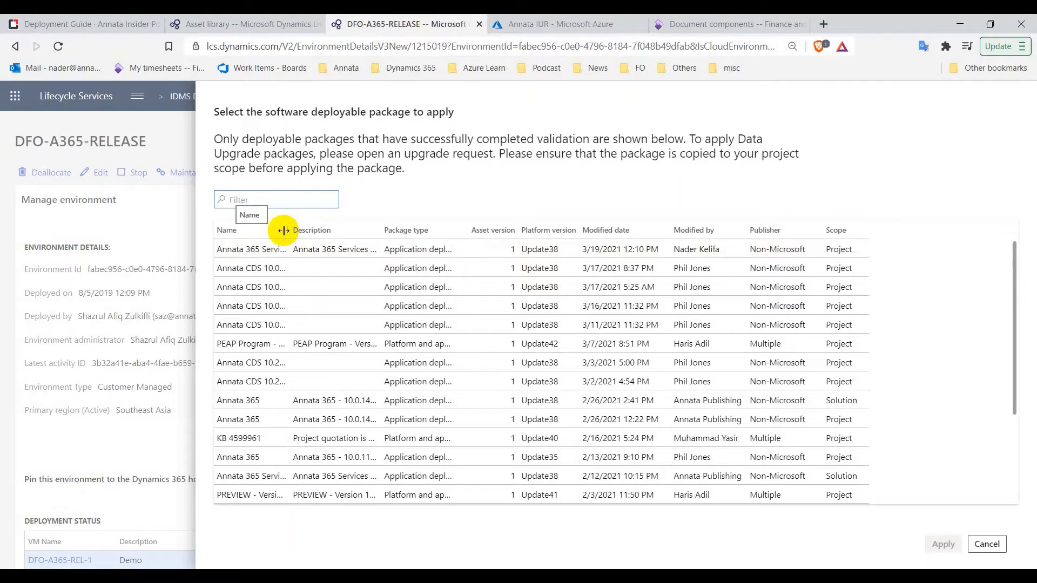
# Apply the newest Annata 365 Services package to DFO-A365-RELEASE, confirming both warnings
pyautogui.moveTo(287, 231); pyautogui.dragTo(336, 232)
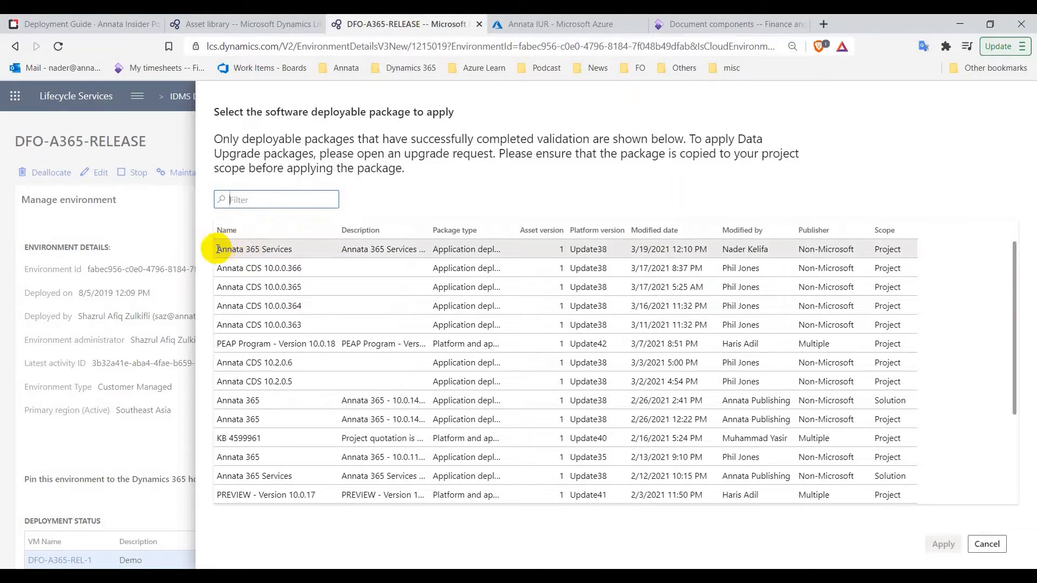
pyautogui.click(221, 249)
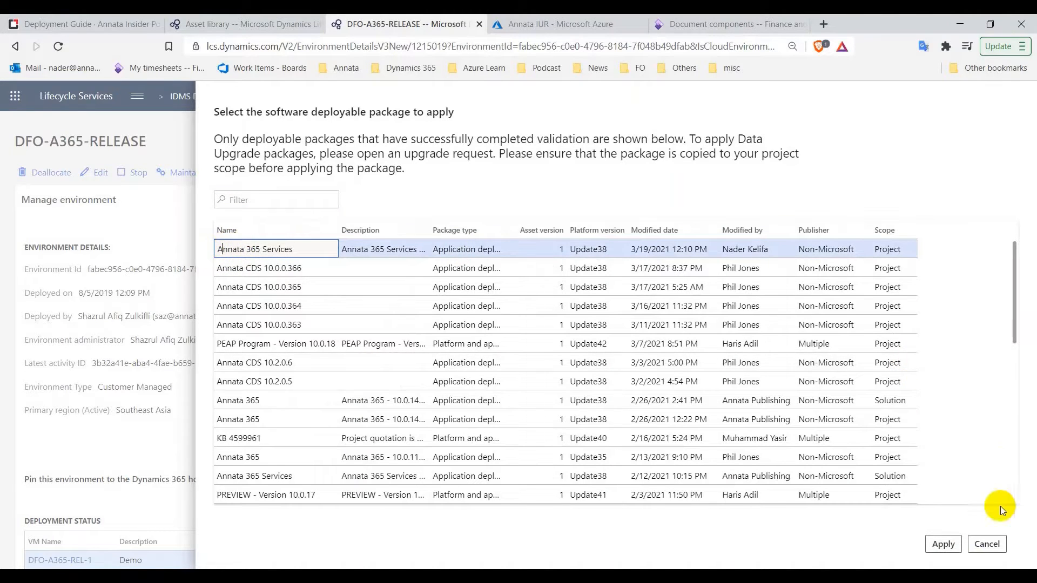
pyautogui.click(944, 544)
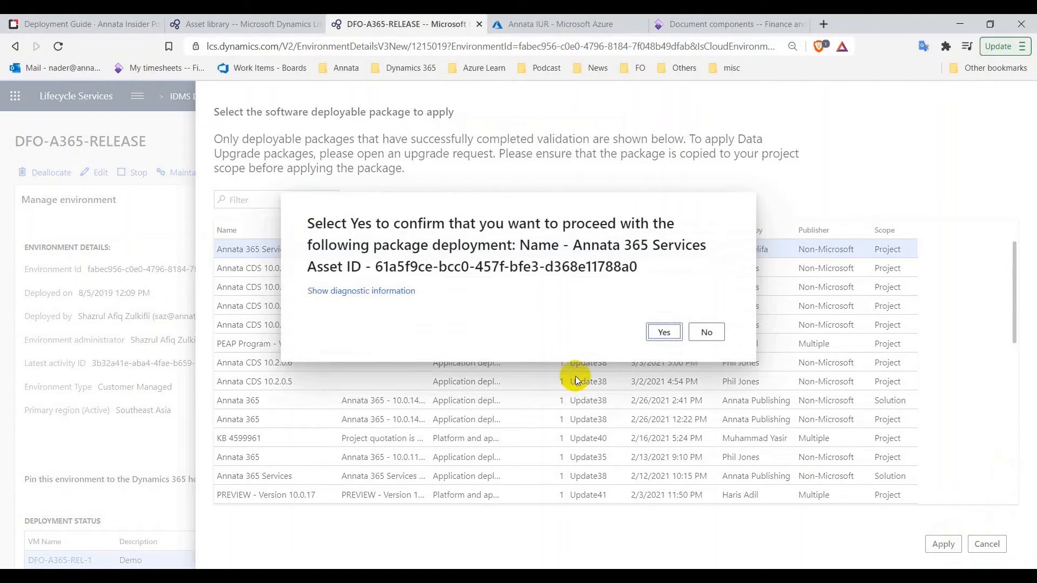
pyautogui.click(662, 331)
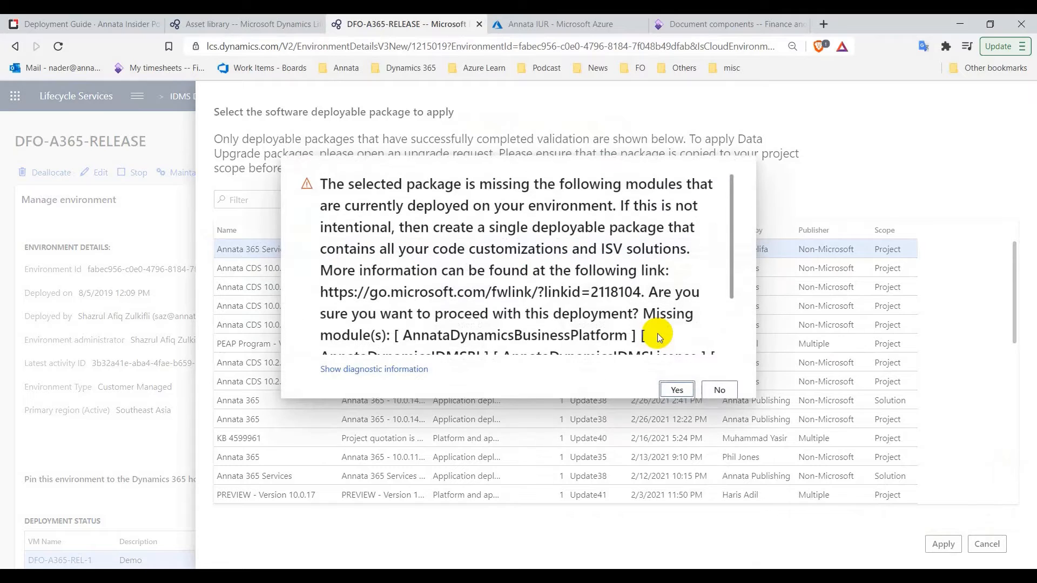
pyautogui.scroll(-2, 657, 338)
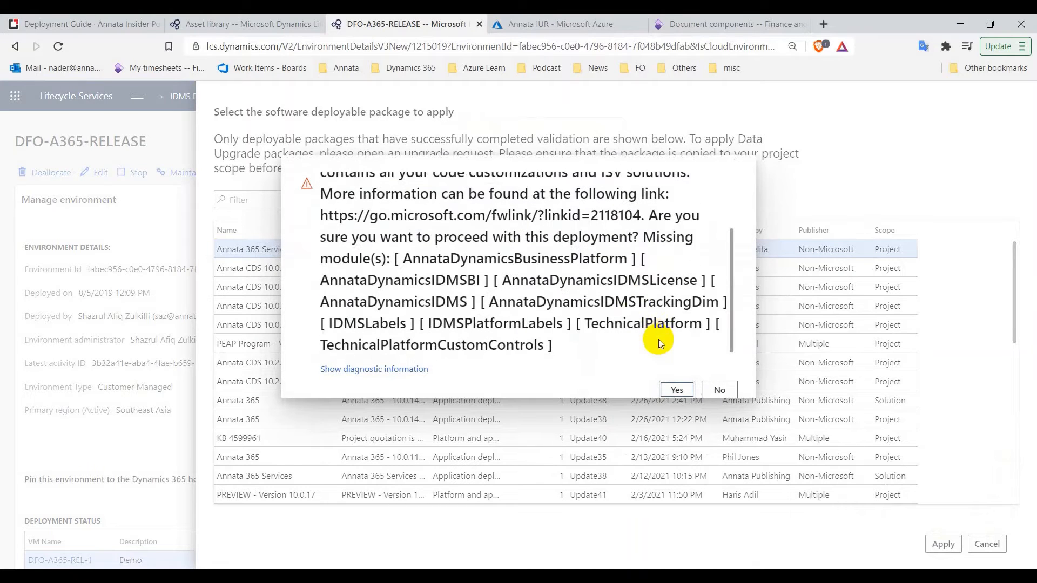
pyautogui.click(668, 391)
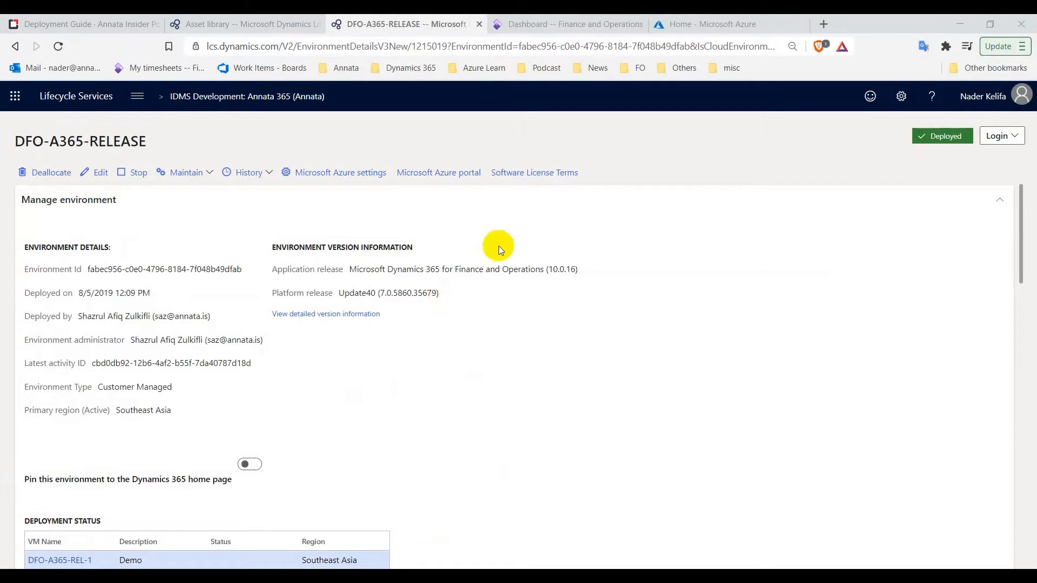
# Switch to the DFO-A365-RELEASE Finance and Operations dashboard tab once deployment finishes
pyautogui.click(550, 30)
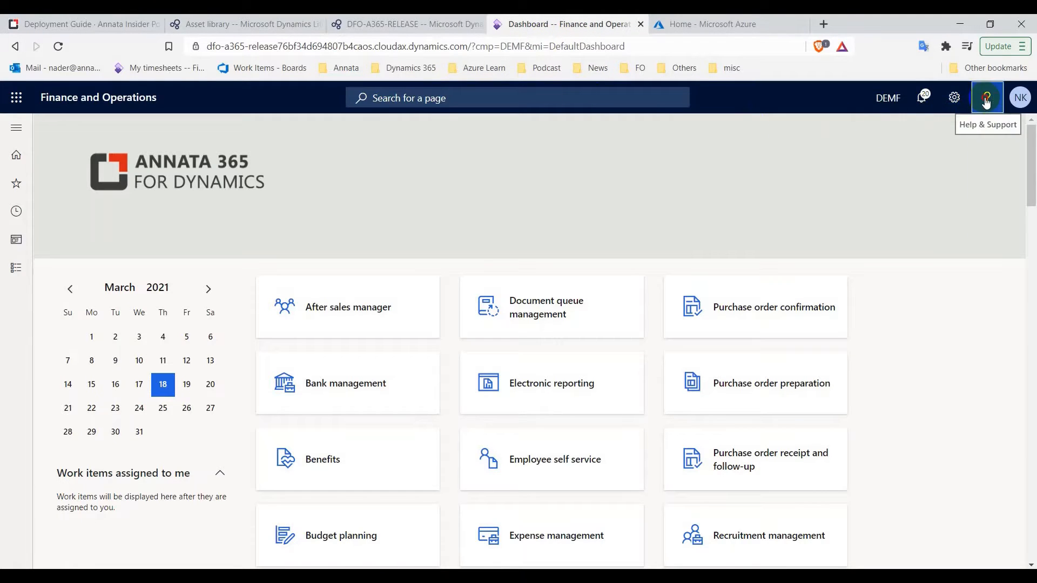
pyautogui.click(987, 100)
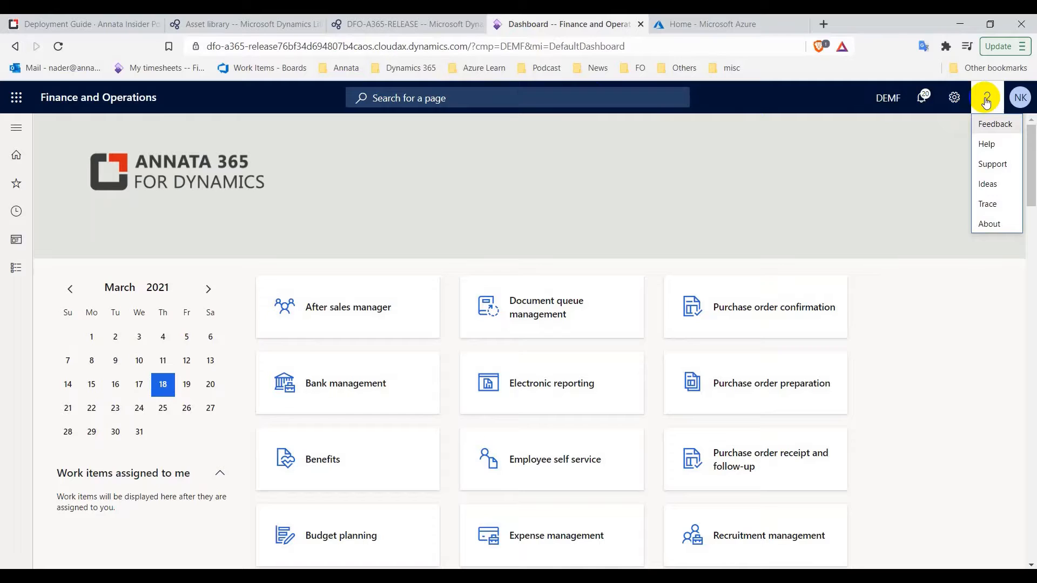
pyautogui.click(1000, 226)
pyautogui.click(910, 230)
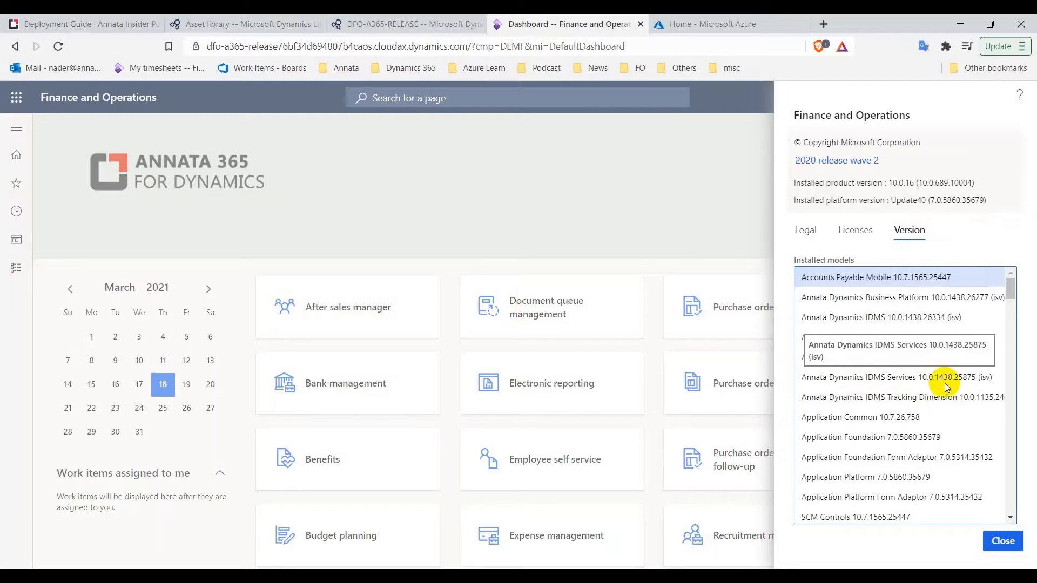
pyautogui.click(1004, 542)
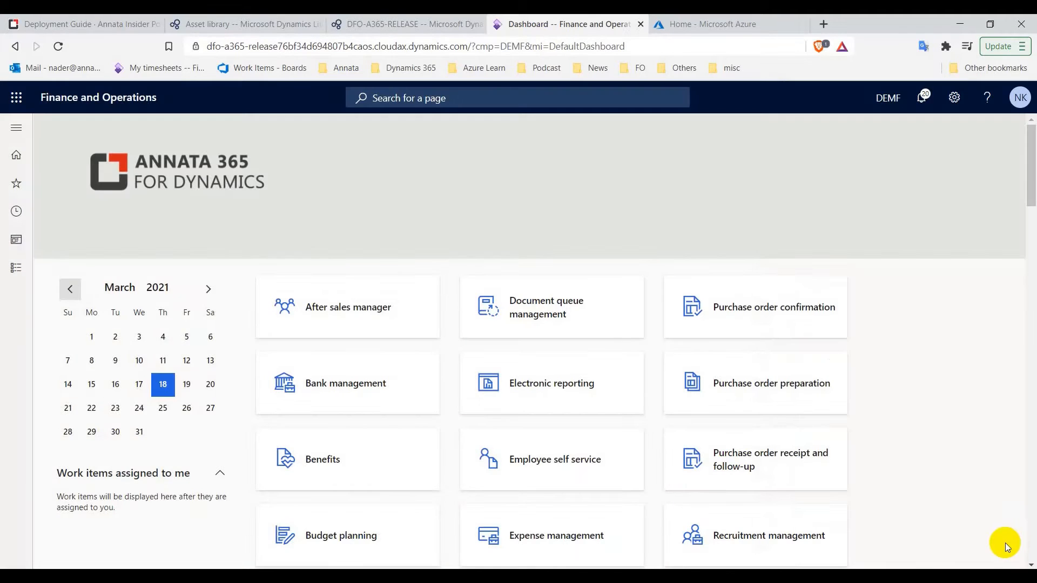
# Read the guide's Register Dynamics 365 client in Azure section, then return to Azure home
pyautogui.click(106, 21)
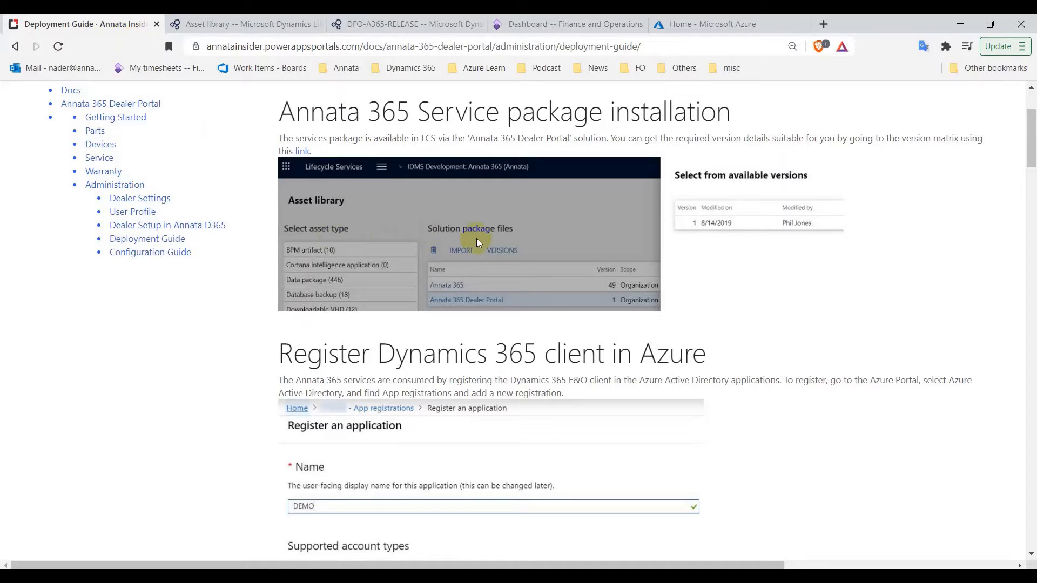
pyautogui.scroll(-3, 478, 243)
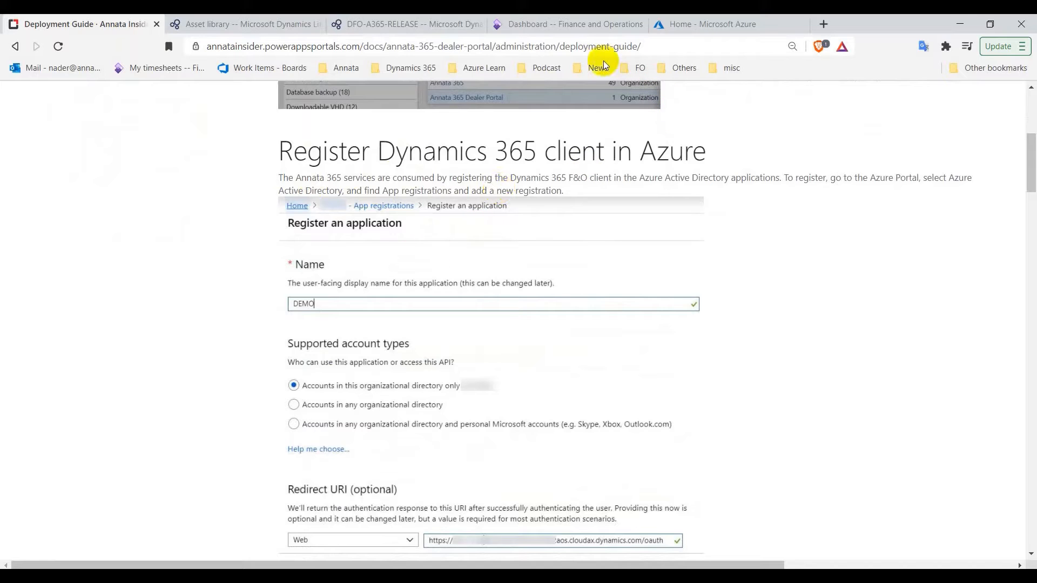
pyautogui.click(687, 26)
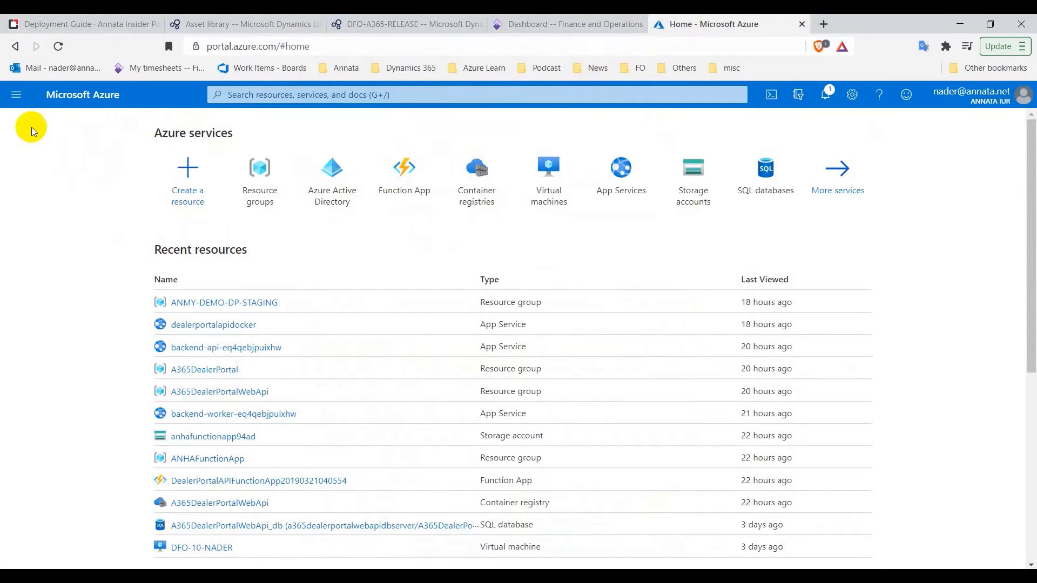
# Go to Azure Active Directory > App registrations and start a new registration
pyautogui.click(15, 97)
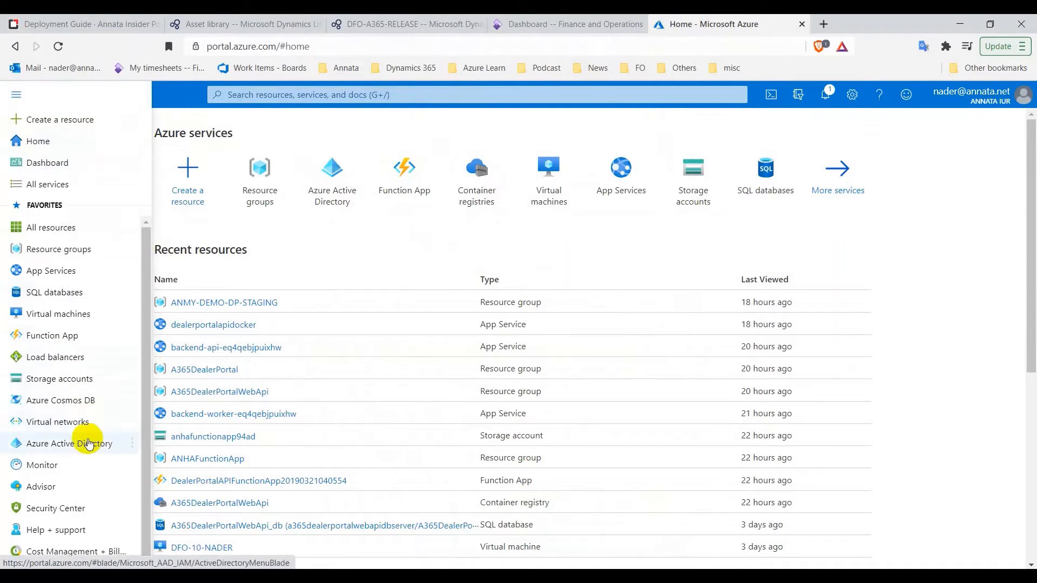
pyautogui.click(89, 446)
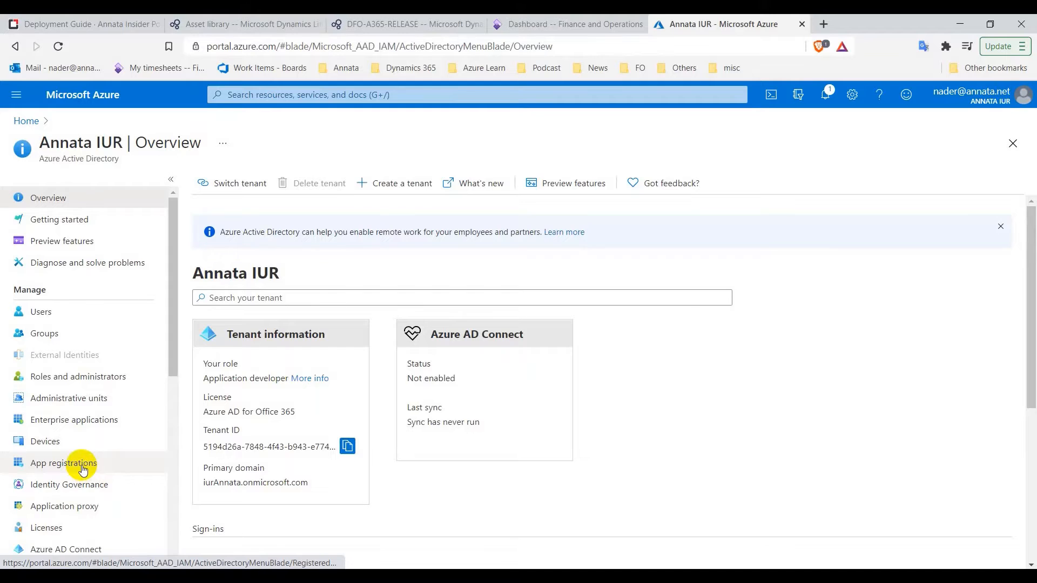
pyautogui.click(82, 469)
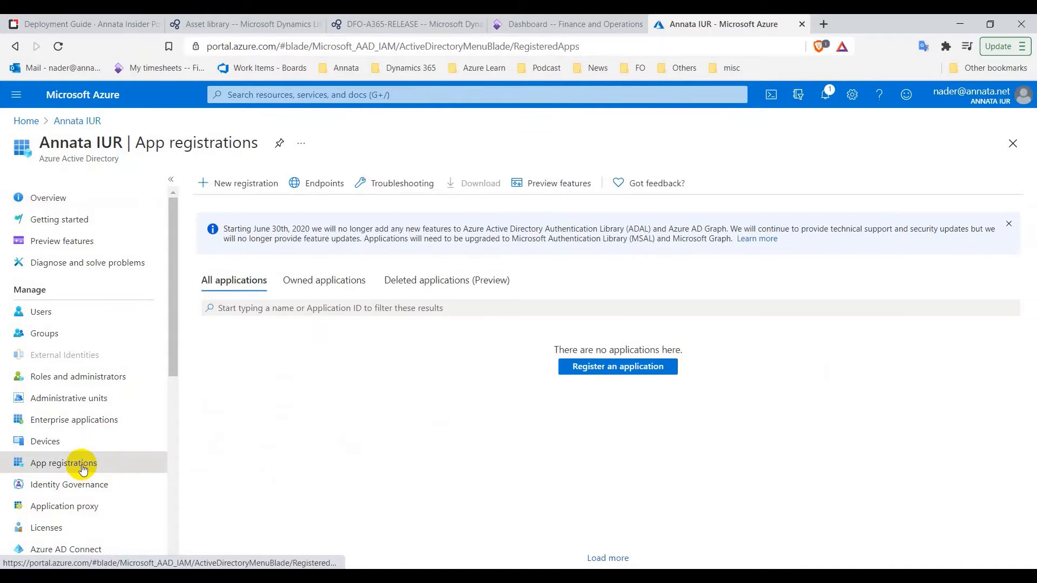
pyautogui.click(239, 184)
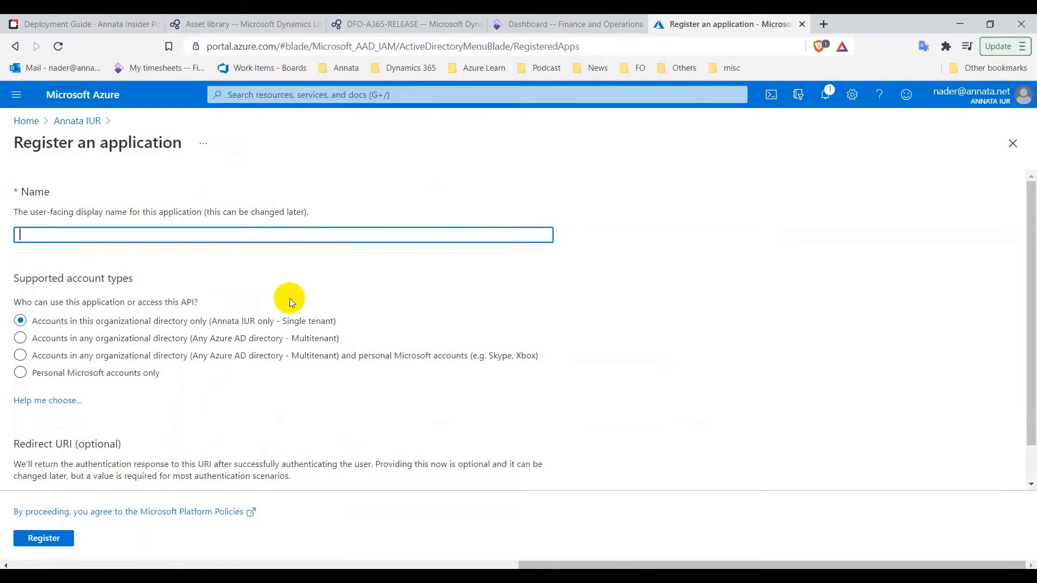
# Name the single-tenant app 'Dealer Portal' and go fetch its redirect URI from Finance and Operations
pyautogui.click(114, 237)
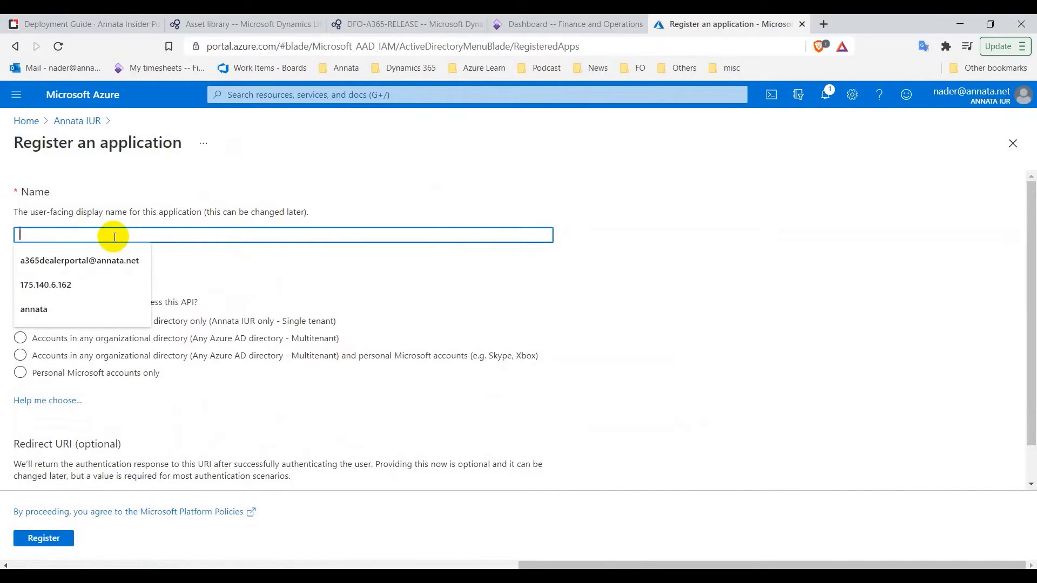
pyautogui.write('Deal')
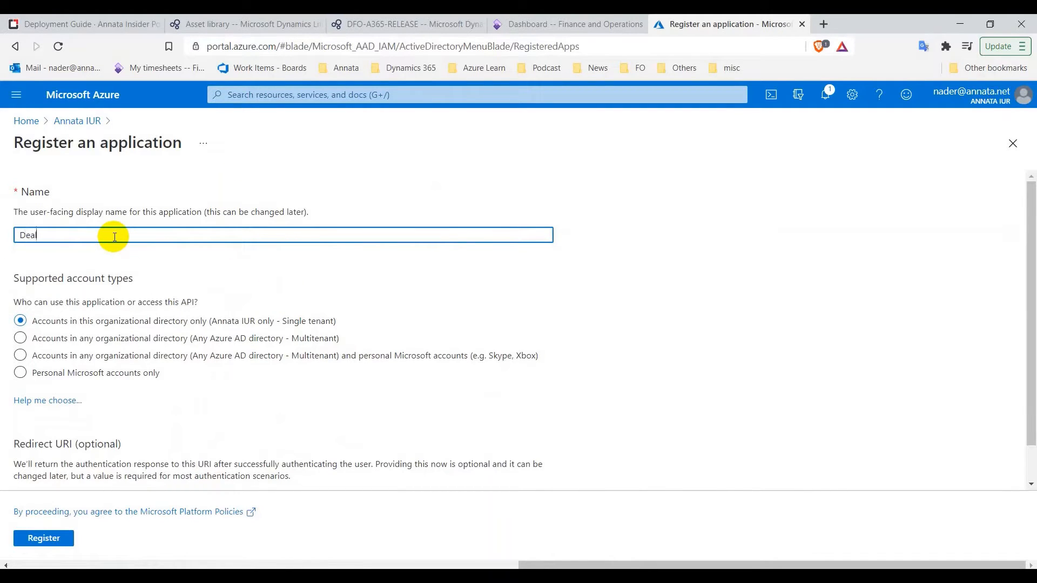
pyautogui.write('er Portal')
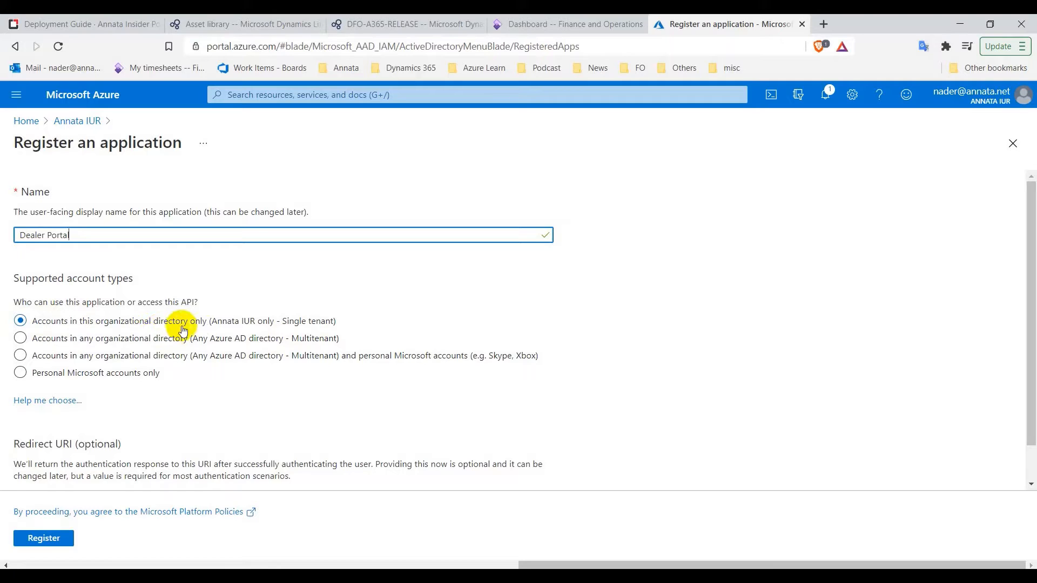
pyautogui.scroll(-1, 151, 425)
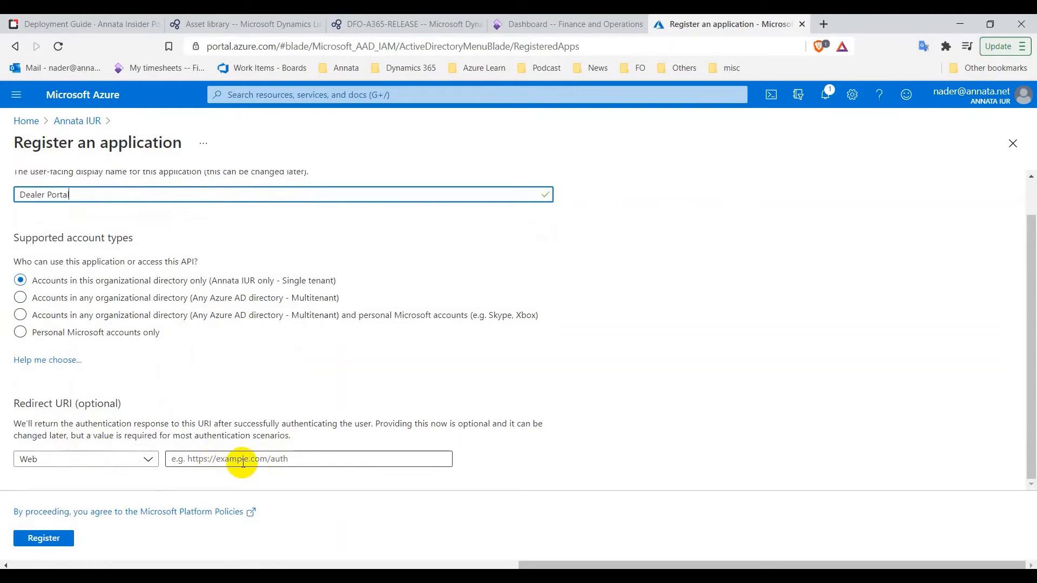
pyautogui.click(269, 459)
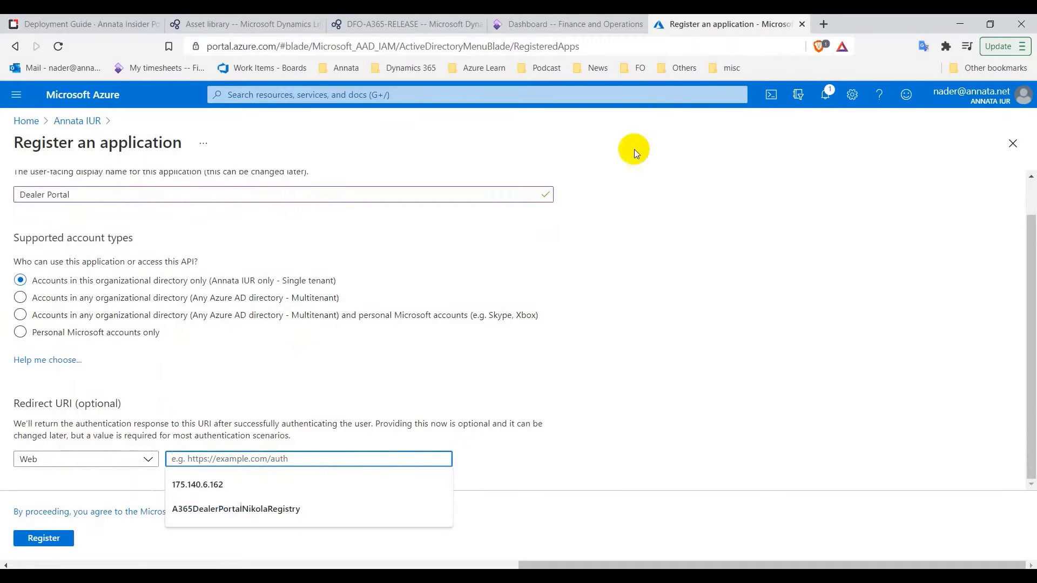
pyautogui.click(588, 21)
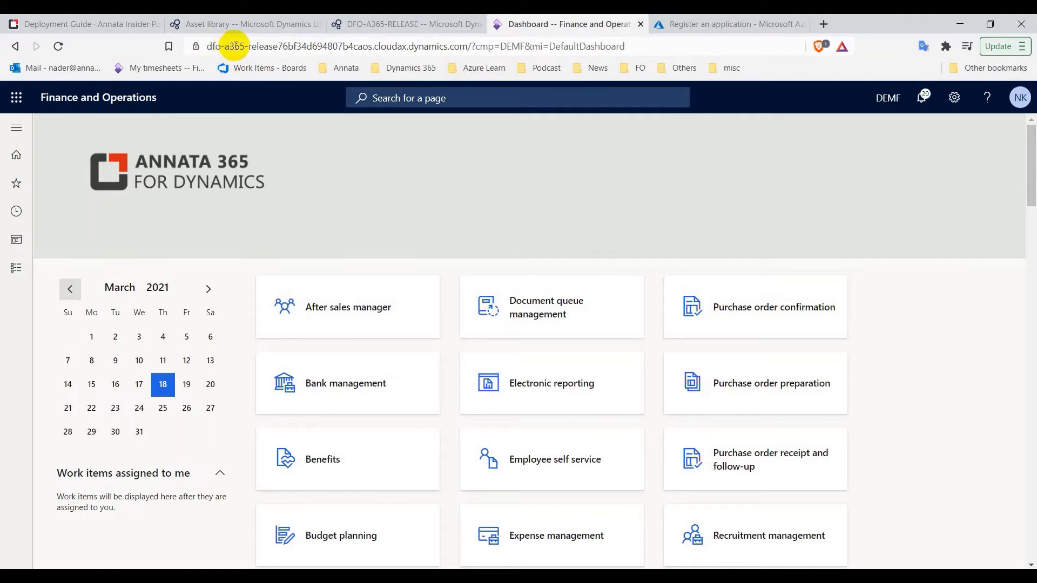
# Copy the environment URL up to dynamics.com and check the guide's /oauth redirect URI example
pyautogui.click(236, 49)
pyautogui.click(319, 47)
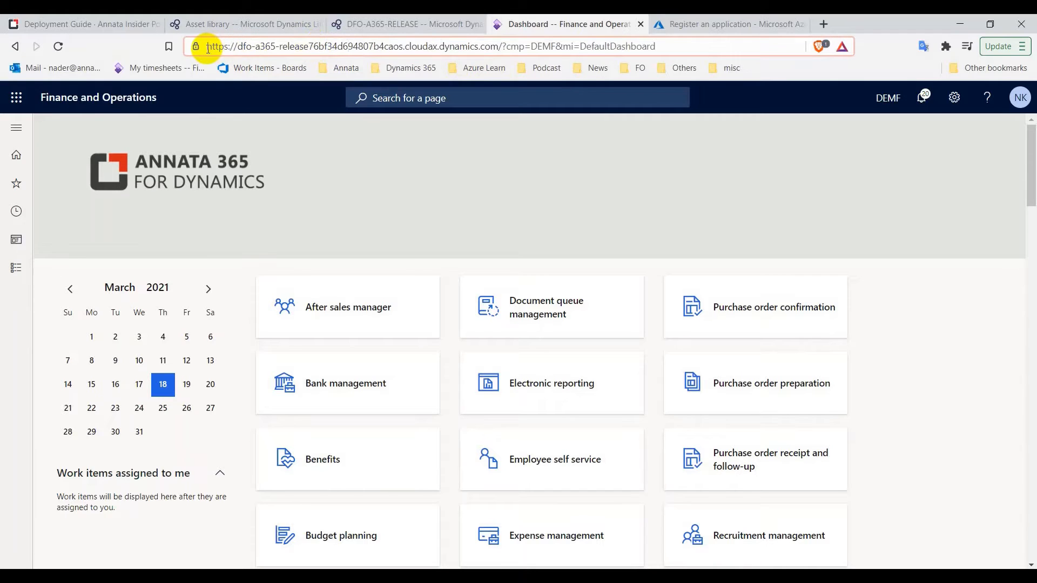
pyautogui.moveTo(206, 47); pyautogui.dragTo(498, 48)
pyautogui.hotkey('ctrl', 'c')
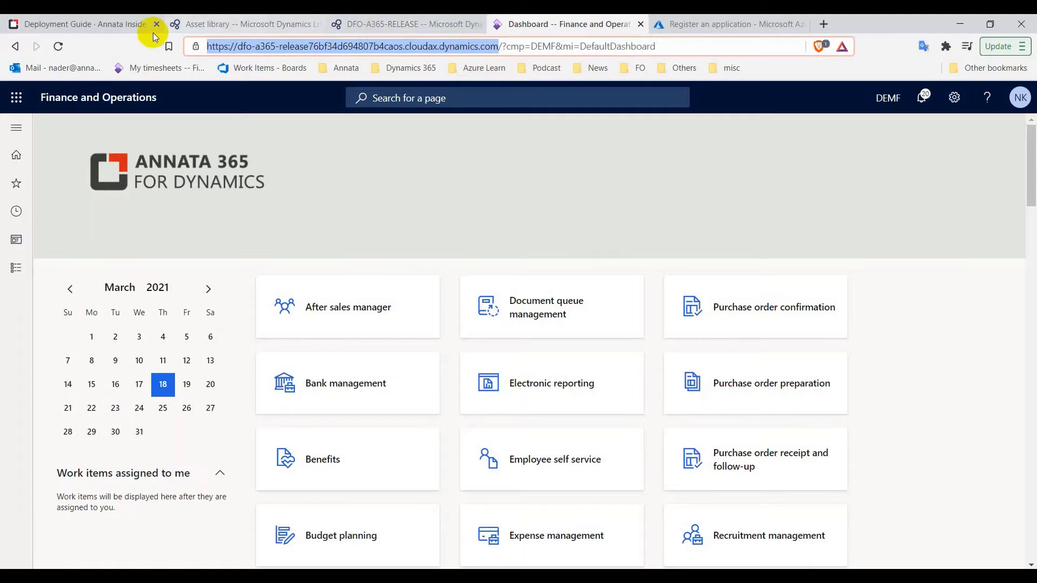
pyautogui.click(121, 25)
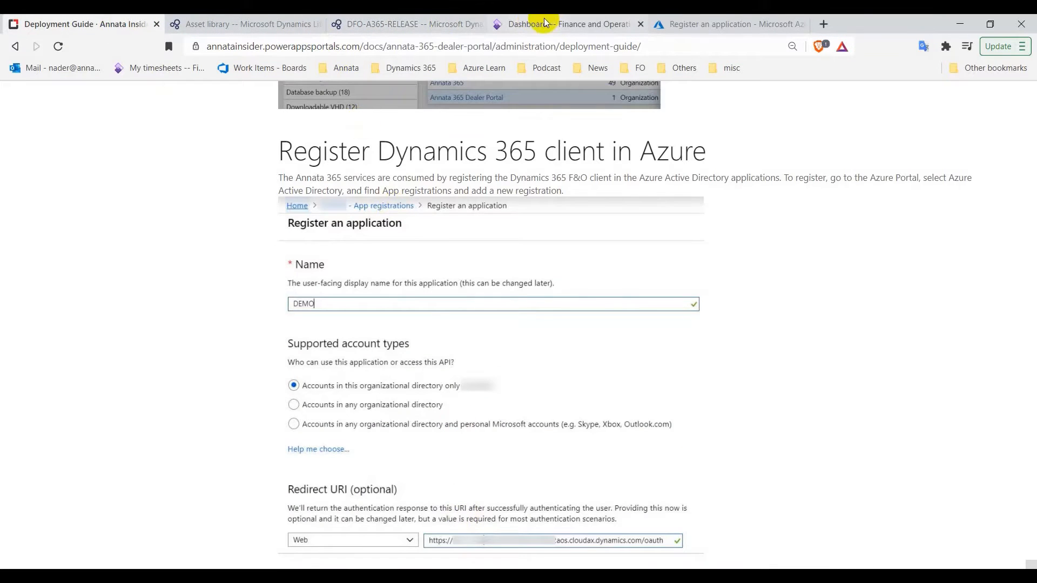
pyautogui.click(692, 23)
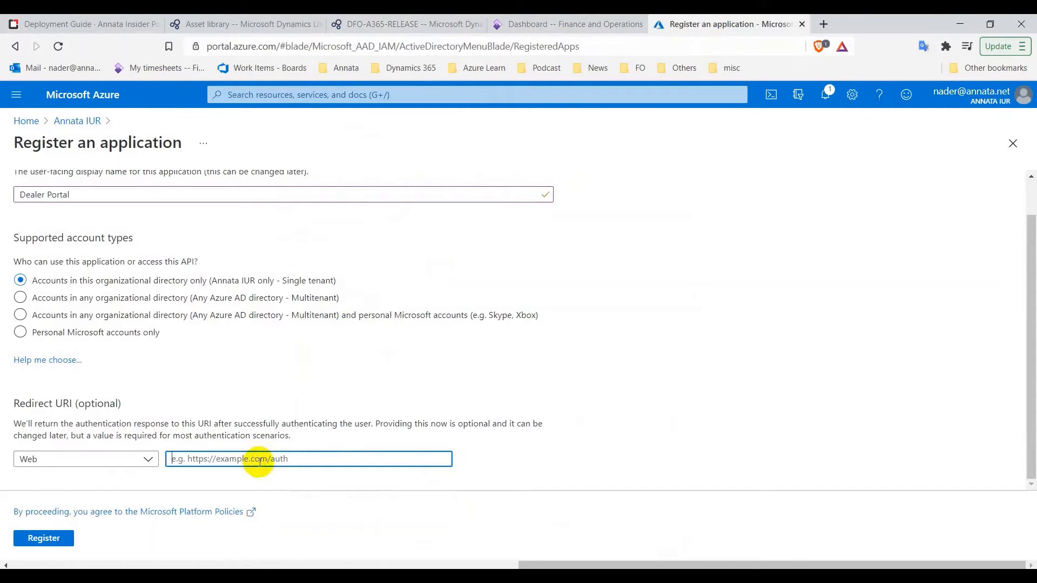
# Set the web redirect URI to the F&O address plus /oauth, check it against the guide, and register
pyautogui.hotkey('ctrl', 'v')
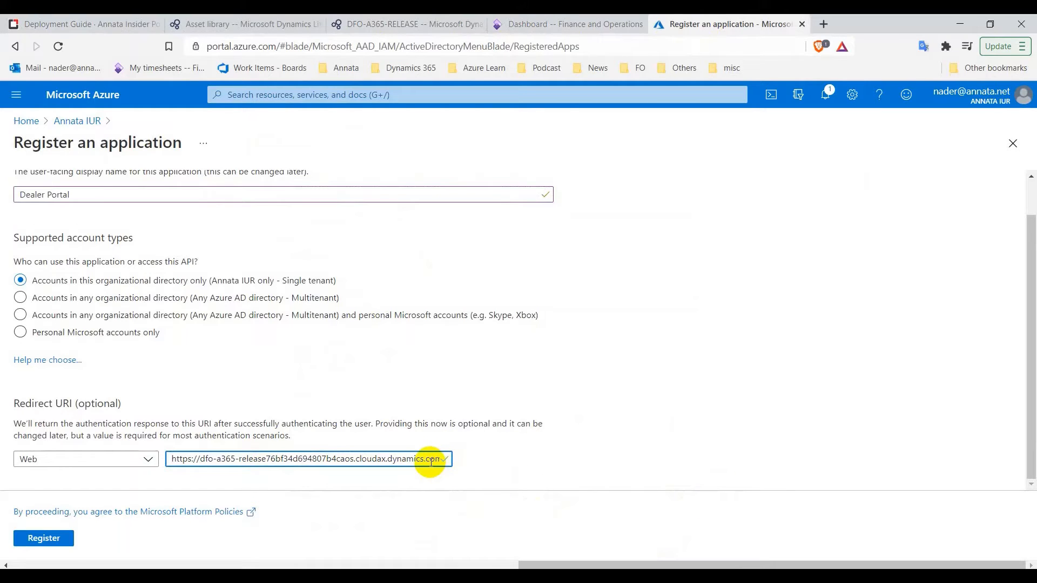
pyautogui.write('/')
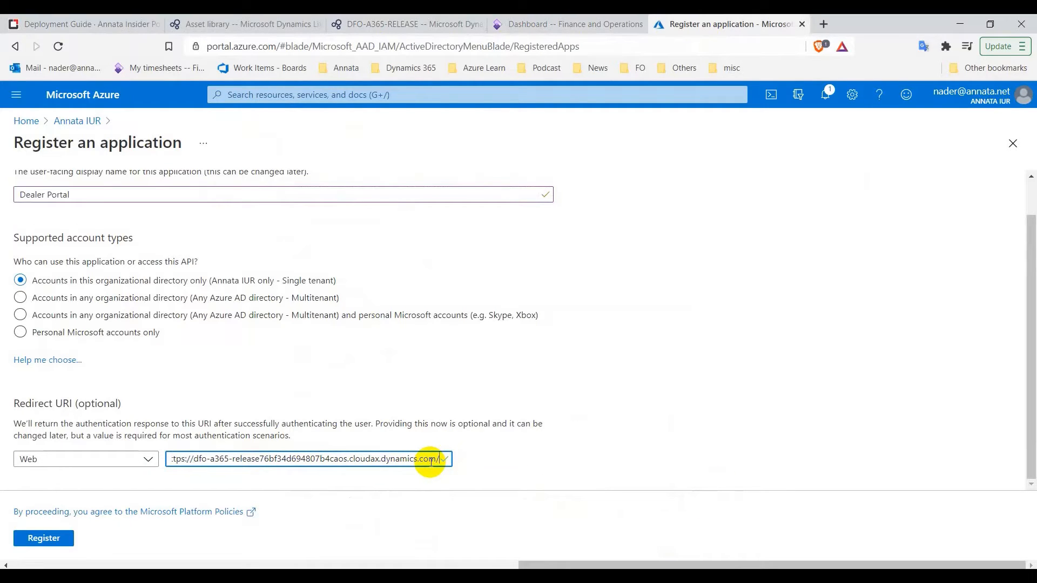
pyautogui.write('oaut')
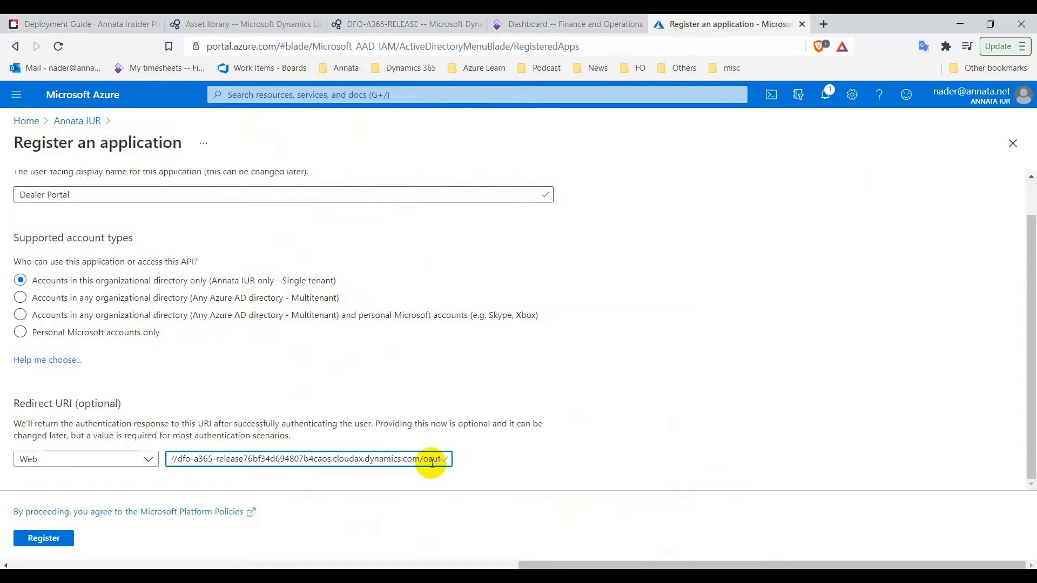
pyautogui.click(84, 24)
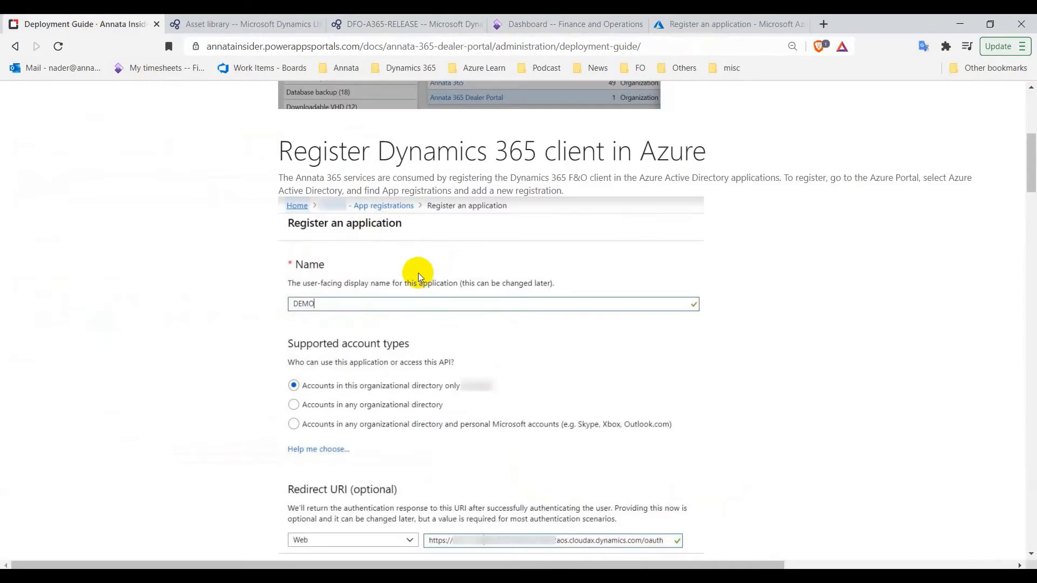
pyautogui.scroll(-5, 419, 273)
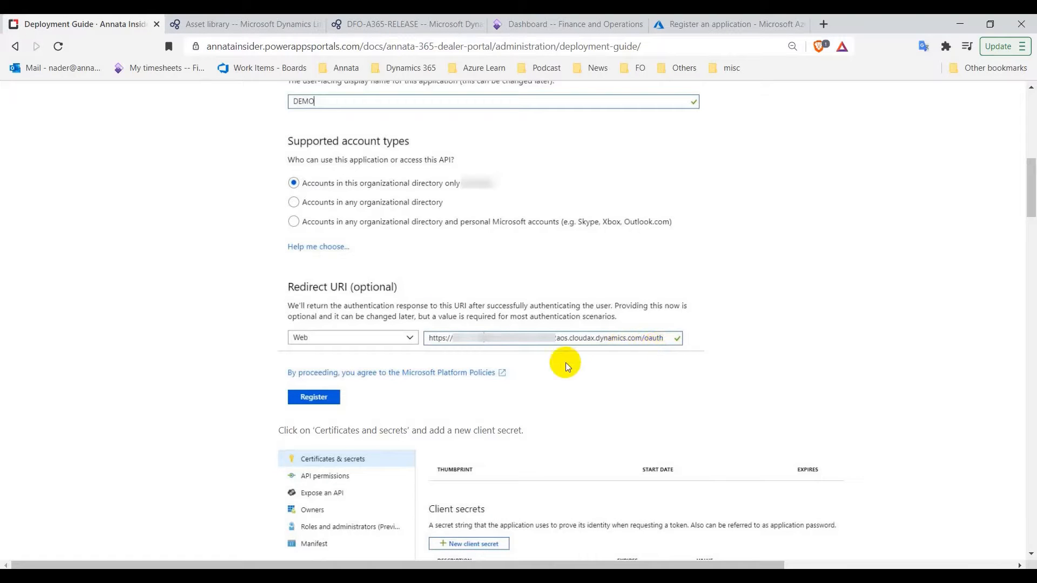
pyautogui.scroll(-3, 581, 378)
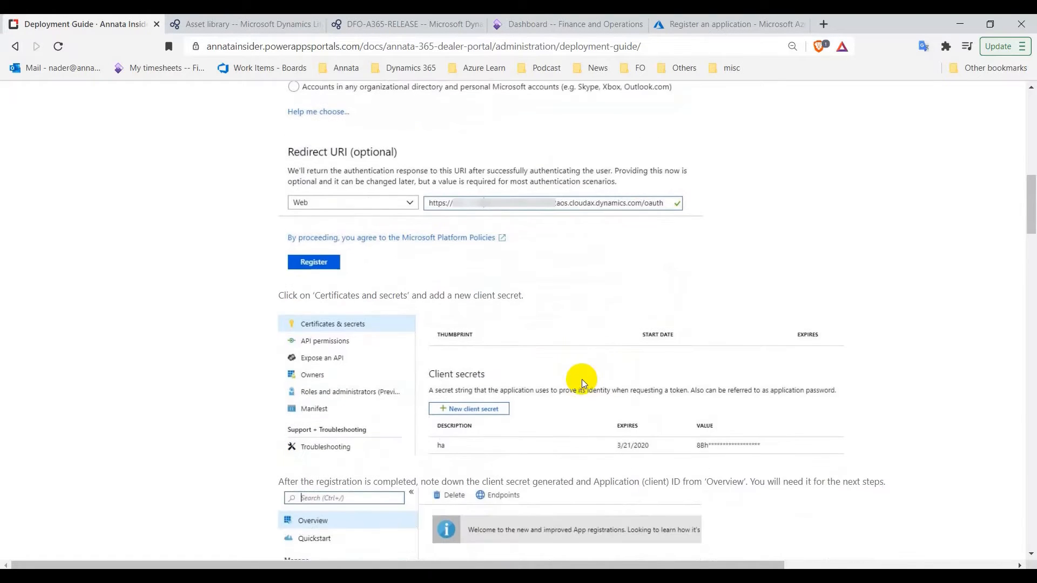
pyautogui.click(712, 24)
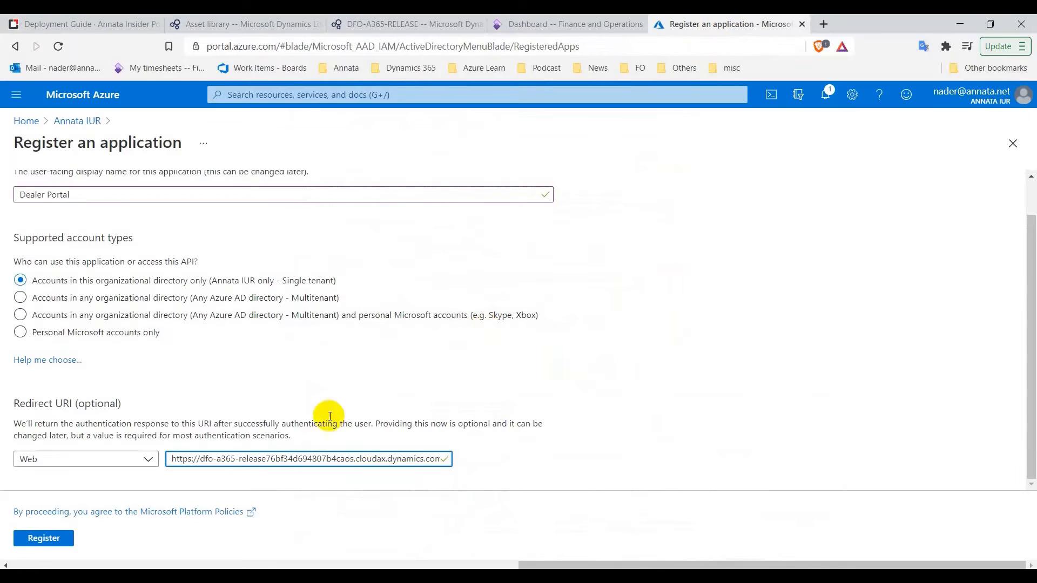
pyautogui.click(54, 547)
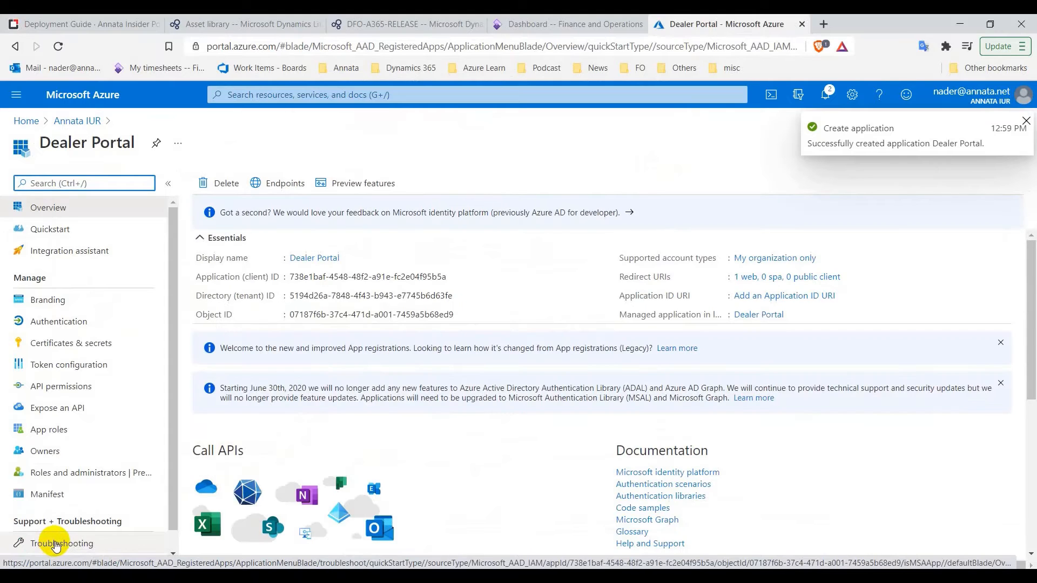
# Read the guide's next steps after registering the app
pyautogui.click(81, 24)
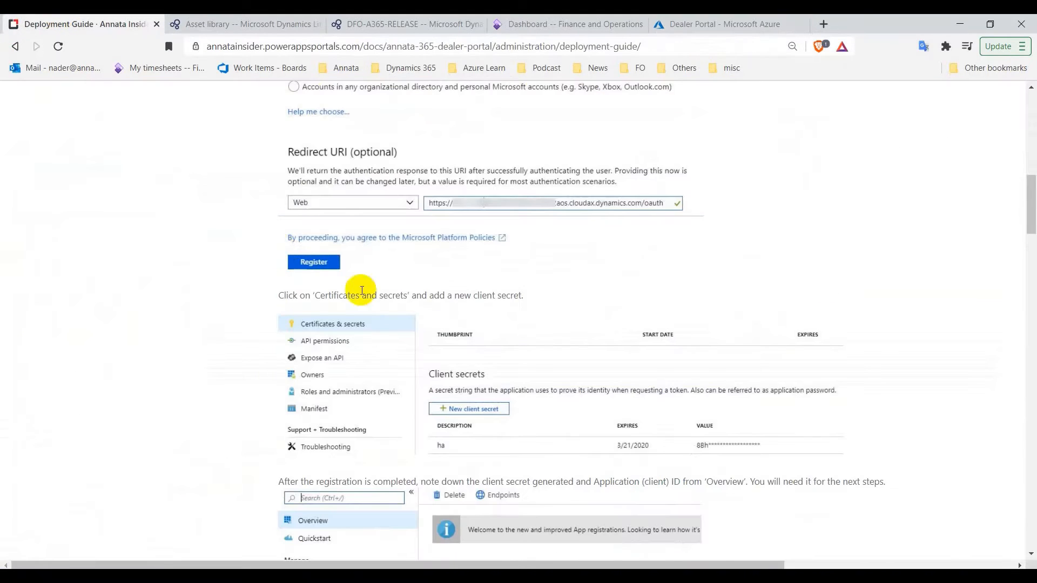
pyautogui.scroll(-2, 434, 303)
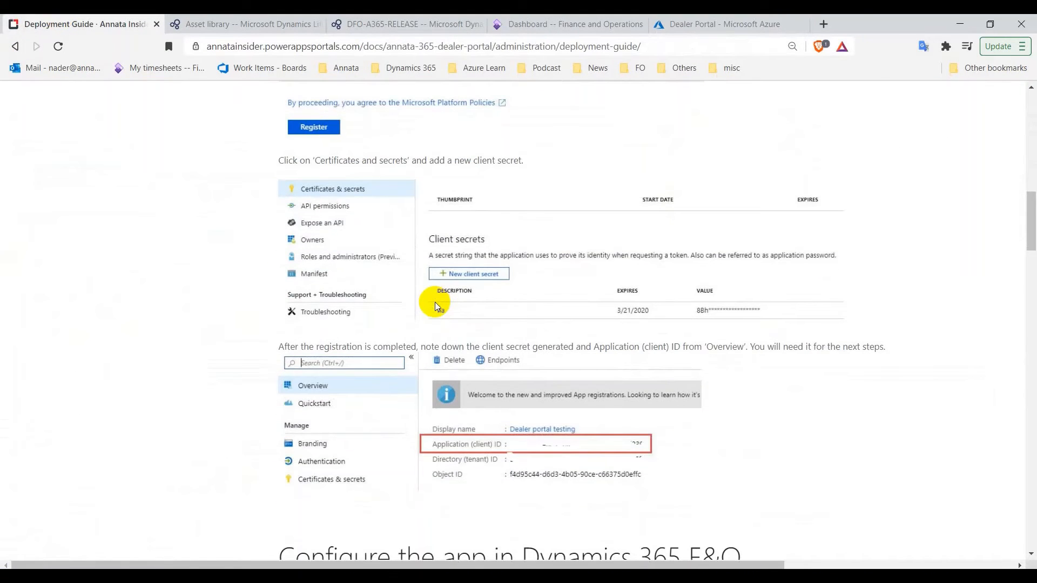
pyautogui.scroll(-1, 436, 302)
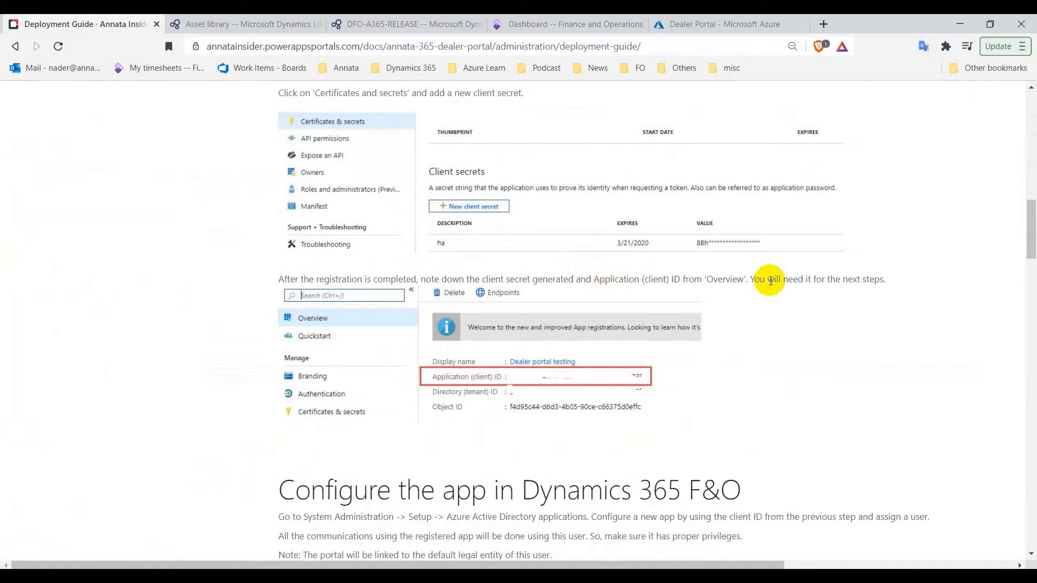
# Copy the Dealer Portal application (client) ID into the Notepad notes
pyautogui.click(716, 27)
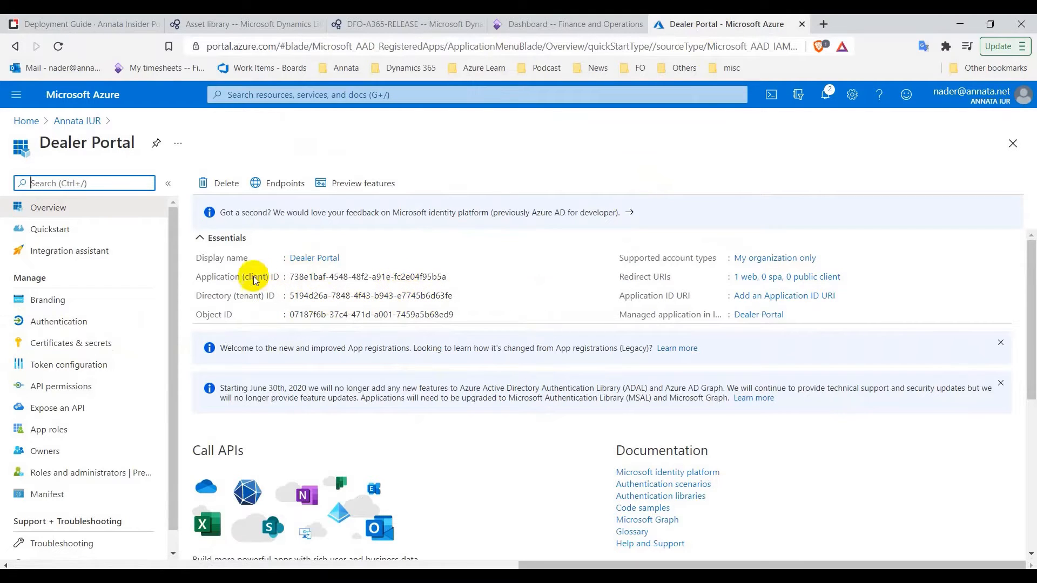
pyautogui.click(455, 277)
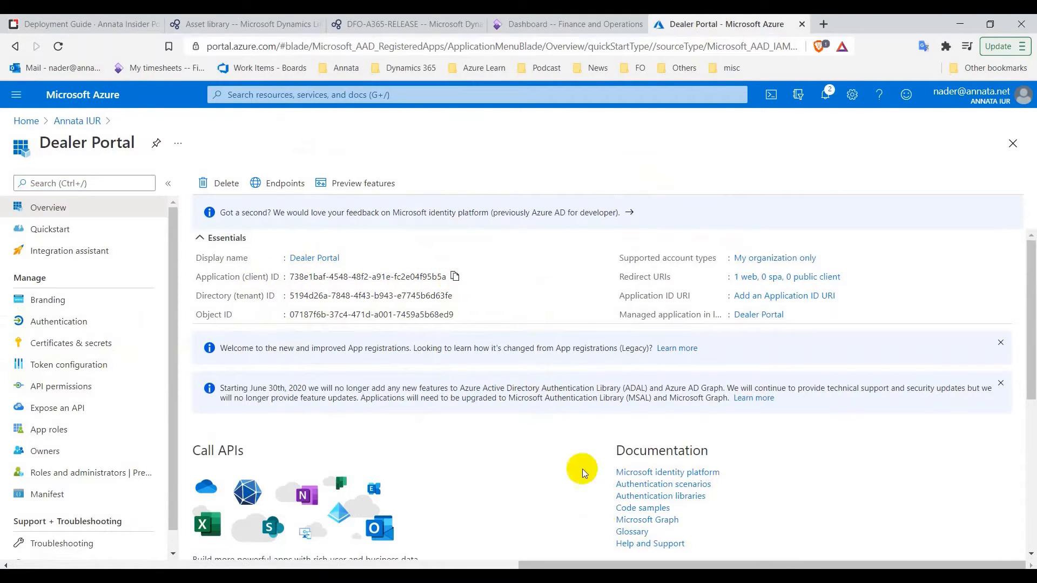
pyautogui.hotkey('alt', 'Tab')
pyautogui.click(779, 306)
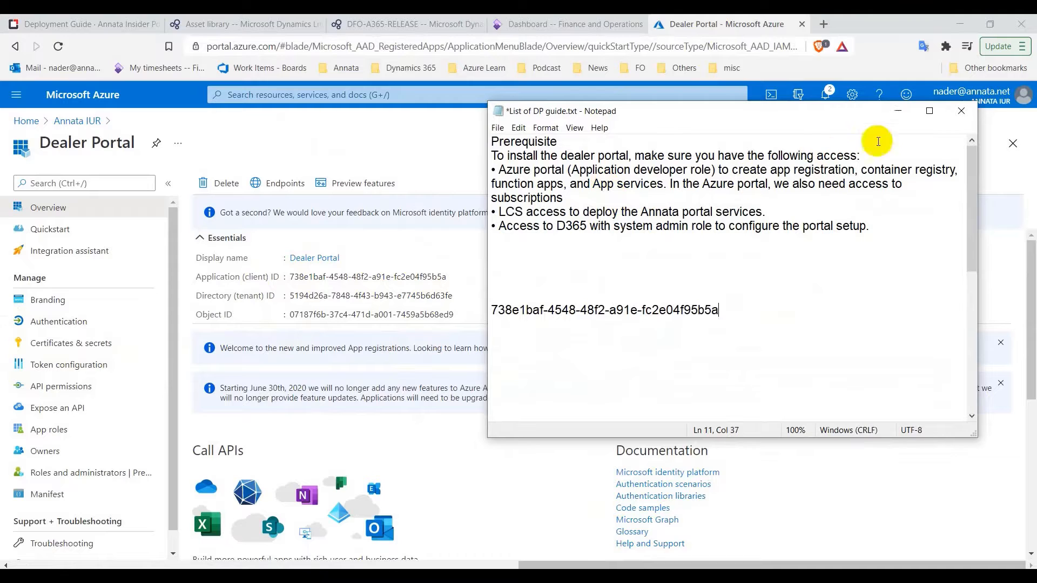
pyautogui.click(898, 112)
pyautogui.scroll(-5, 466, 283)
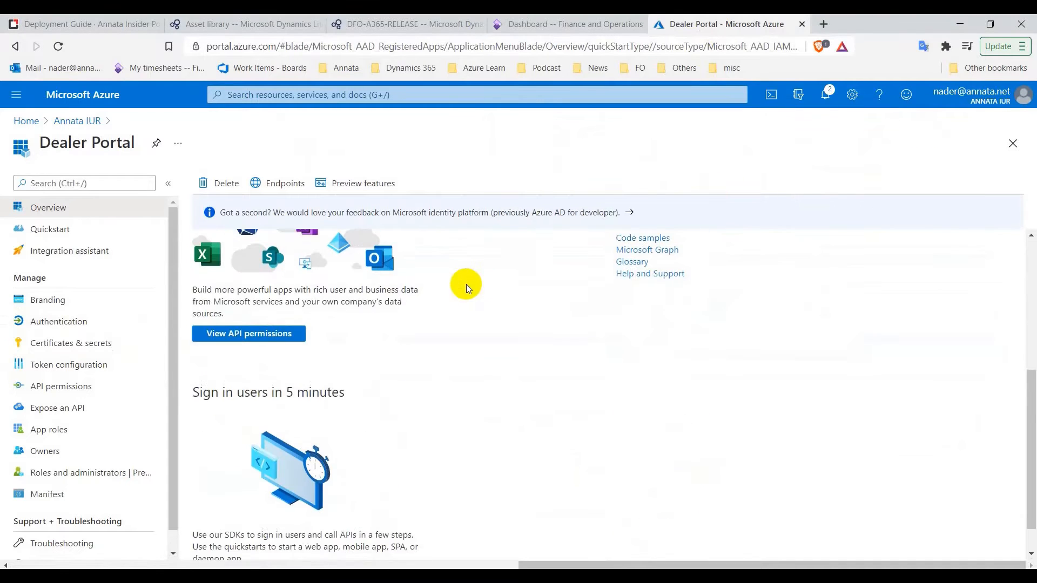
pyautogui.scroll(-1, 121, 345)
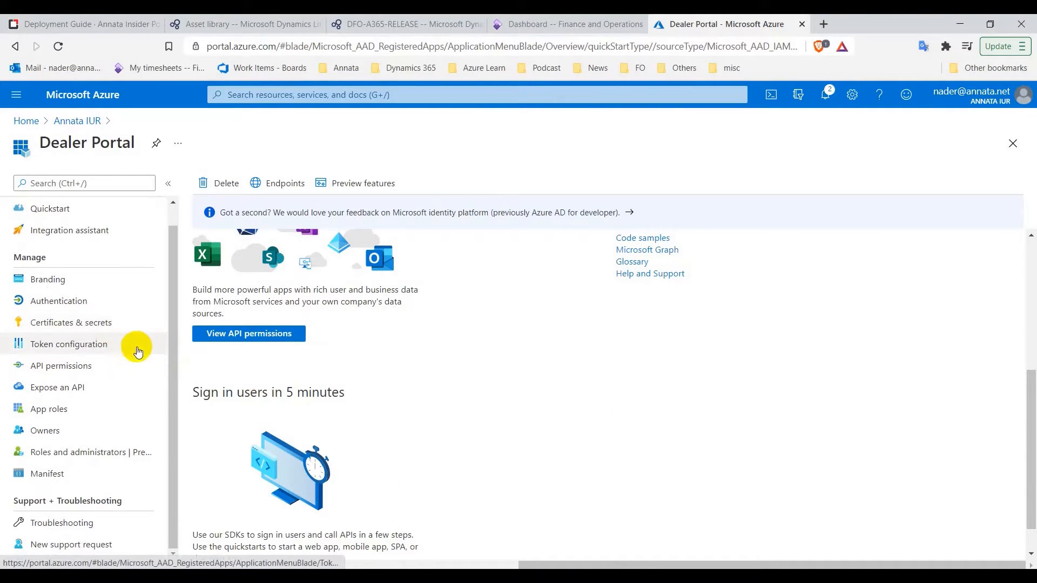
pyautogui.scroll(1, 135, 349)
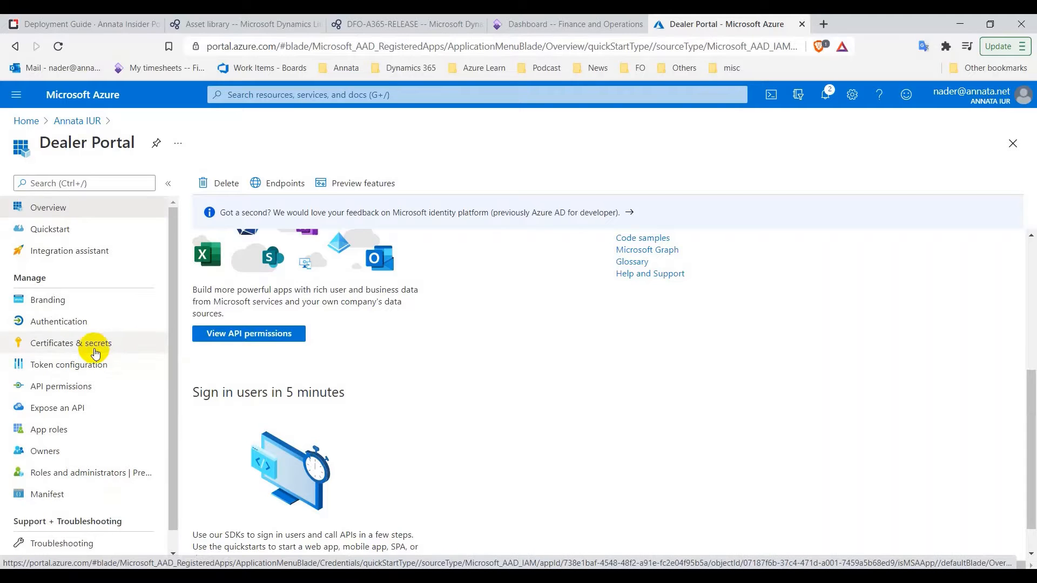
# Add a new client secret expiring in 2 years with a Dealer Portal description
pyautogui.click(72, 345)
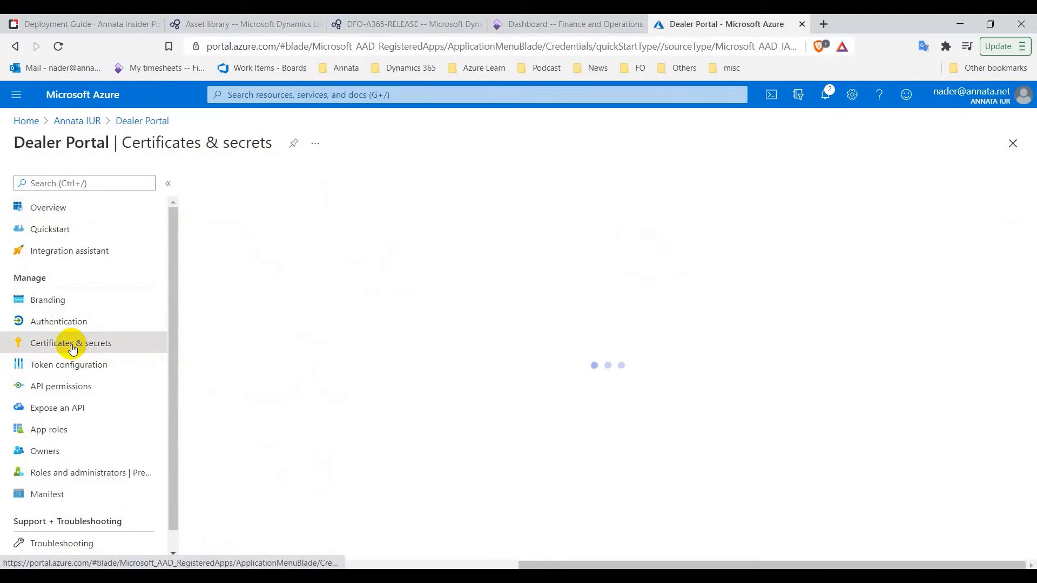
pyautogui.scroll(-1, 348, 389)
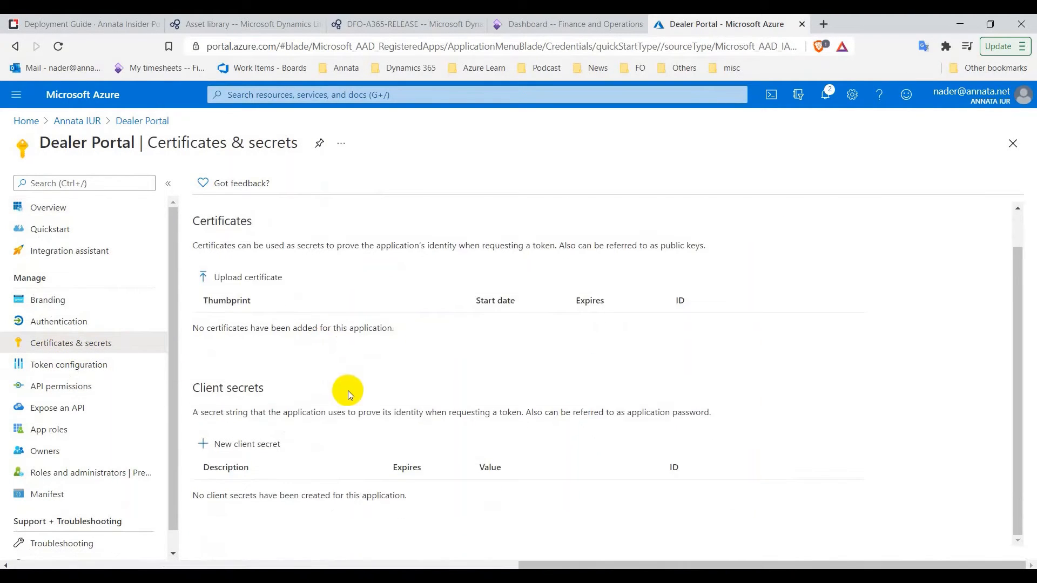
pyautogui.click(235, 450)
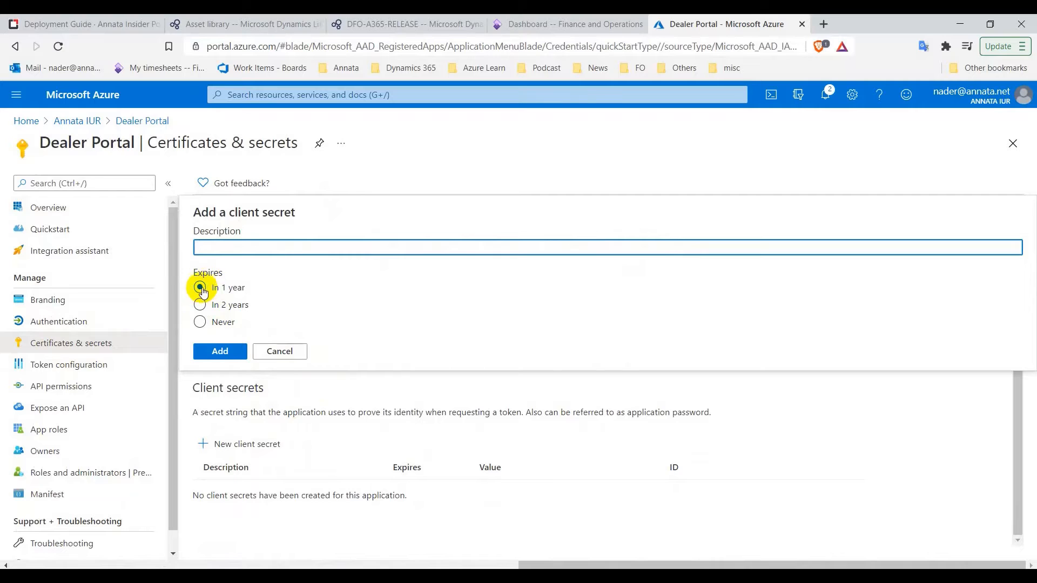
pyautogui.click(201, 304)
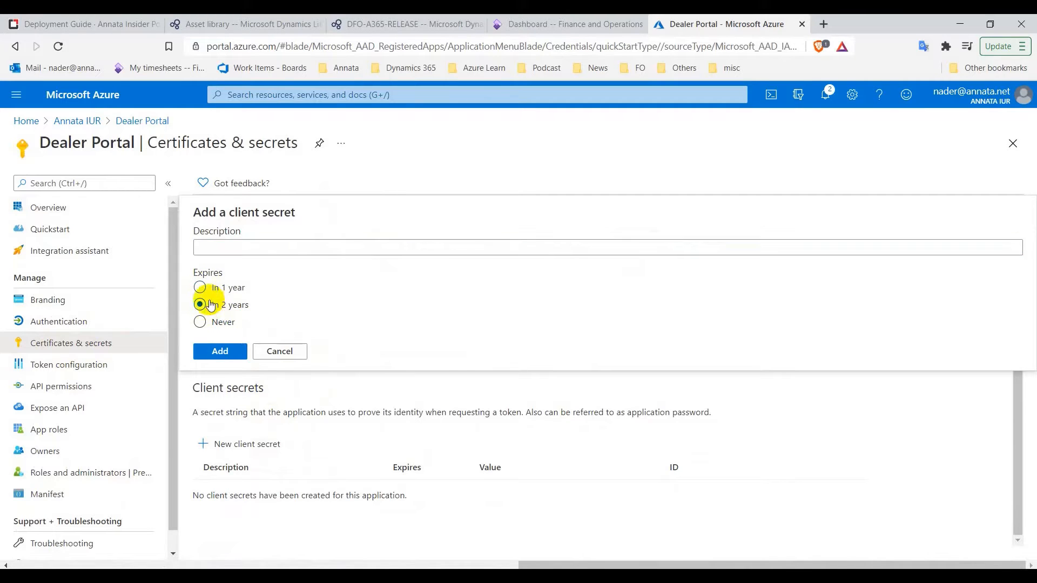
pyautogui.click(333, 251)
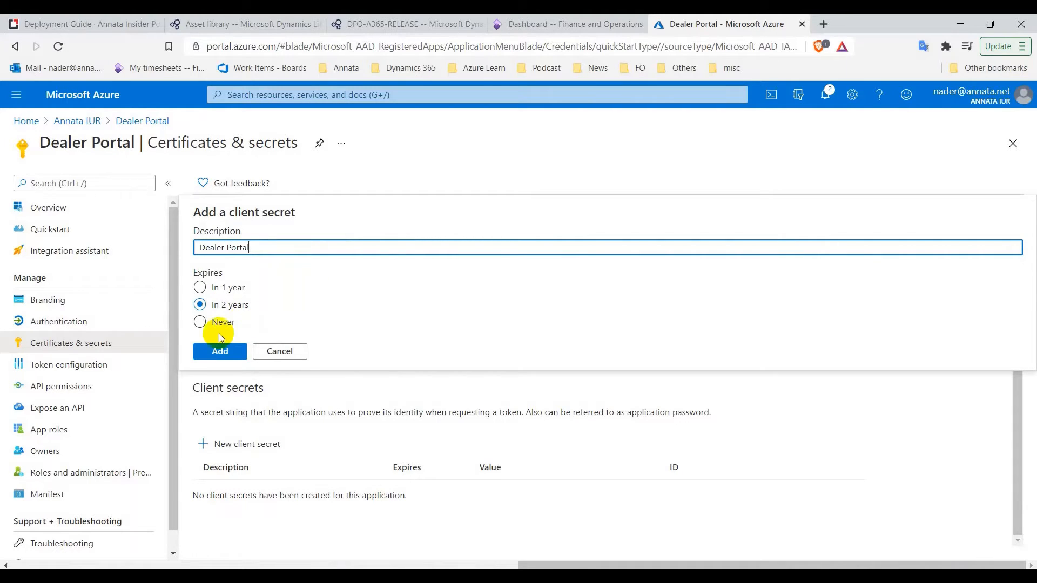
pyautogui.click(218, 352)
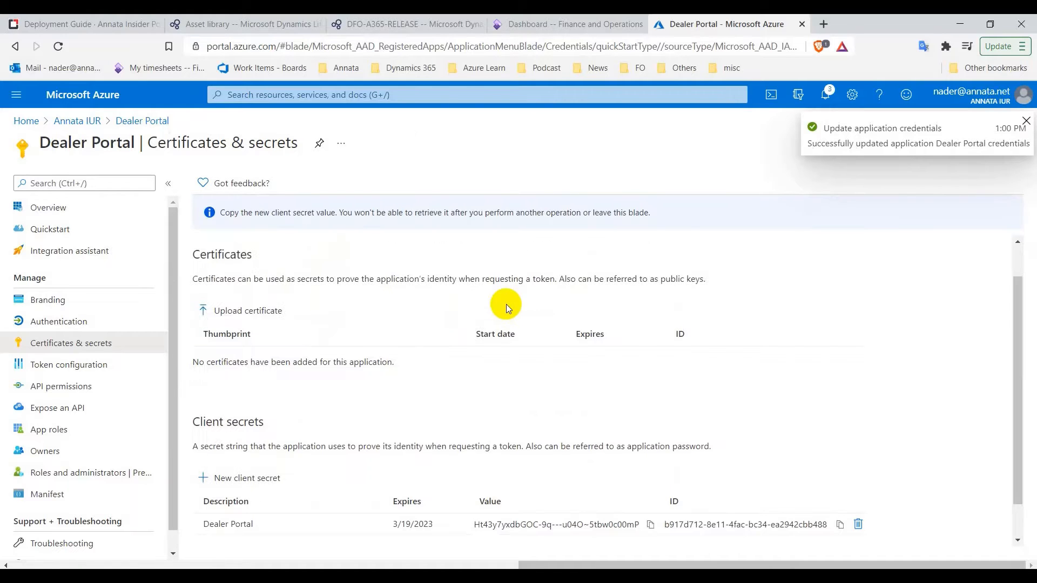
# Copy the new secret's value and paste it into the Notepad notes
pyautogui.click(651, 525)
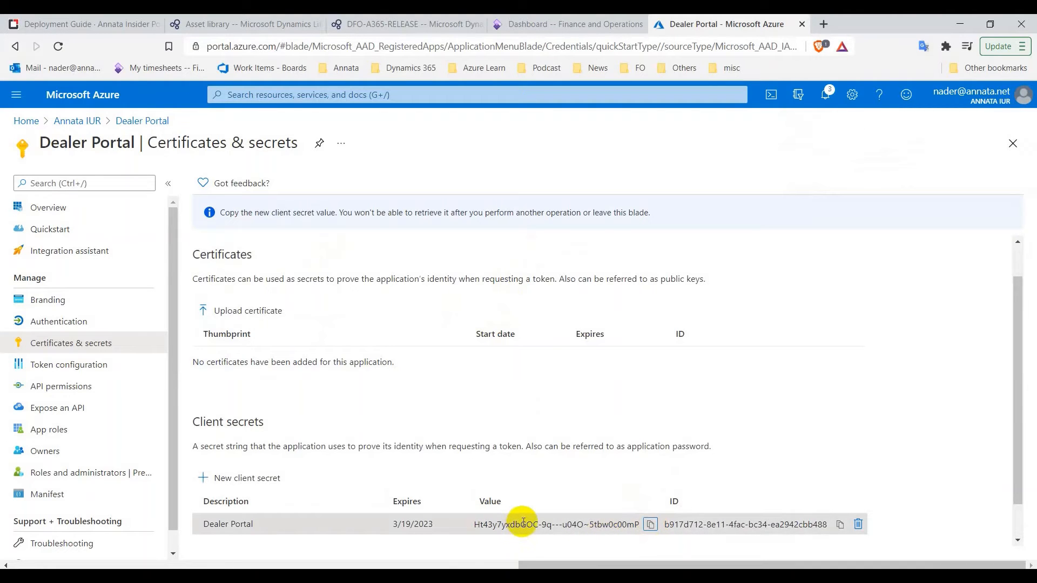
pyautogui.click(82, 206)
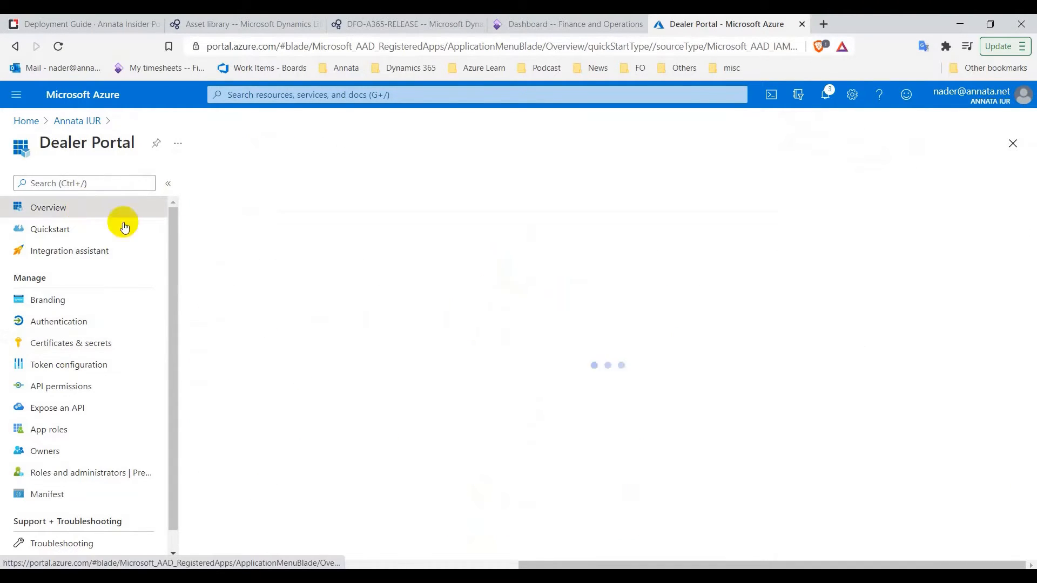
pyautogui.click(670, 577)
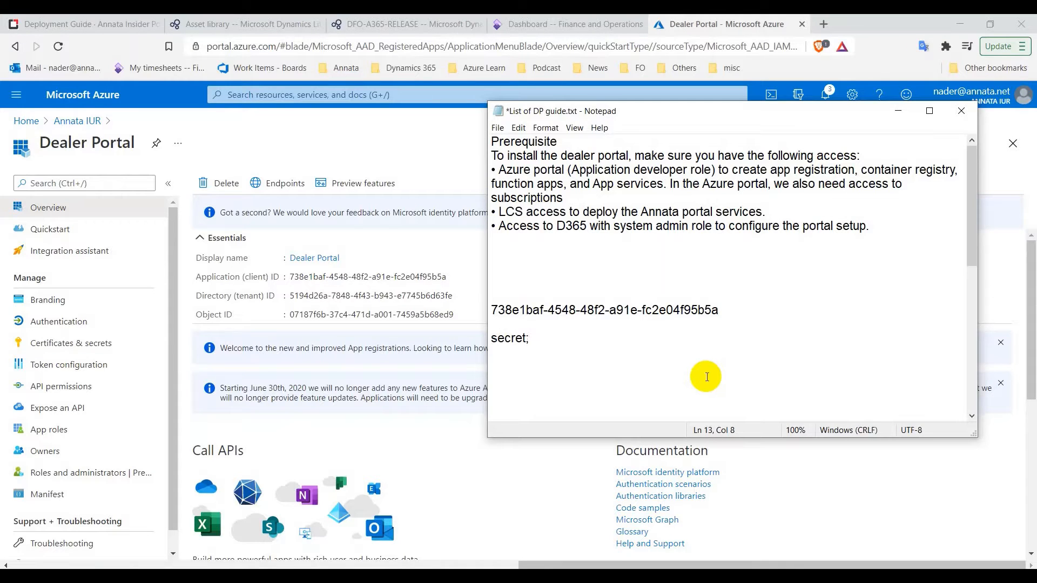
pyautogui.hotkey('ctrl', 'v')
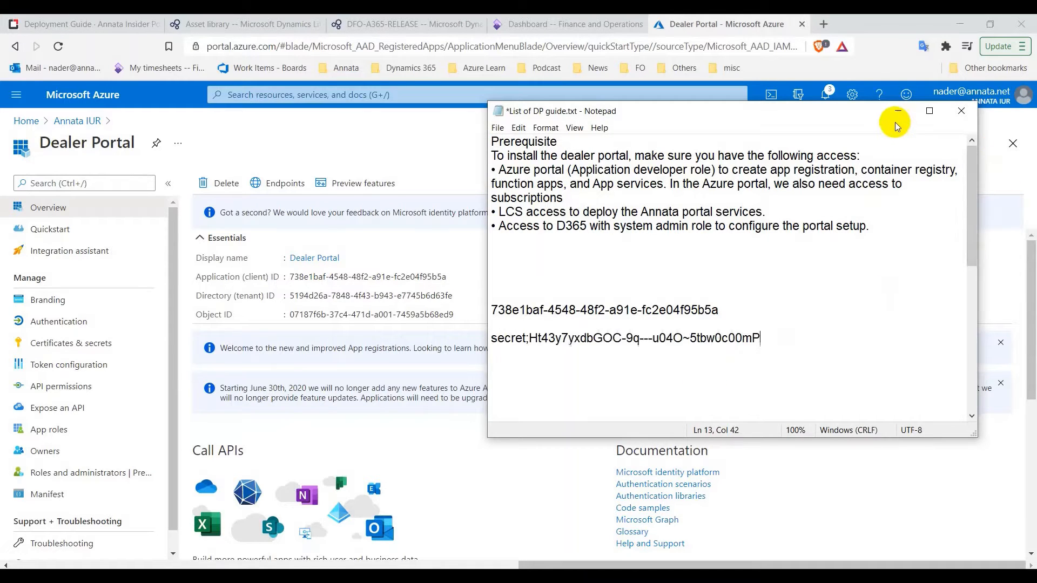
pyautogui.click(898, 111)
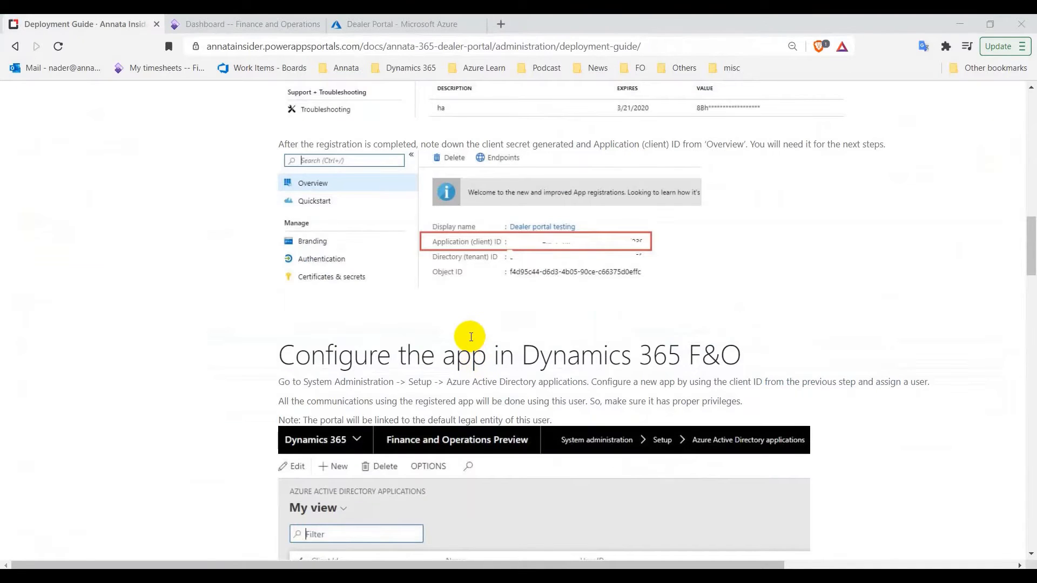
# Find the guide's 'Configure the app in Dynamics 365 F&O' section, then return to the Finance and Operations dashboard
pyautogui.scroll(3, 470, 343)
pyautogui.scroll(1, 472, 337)
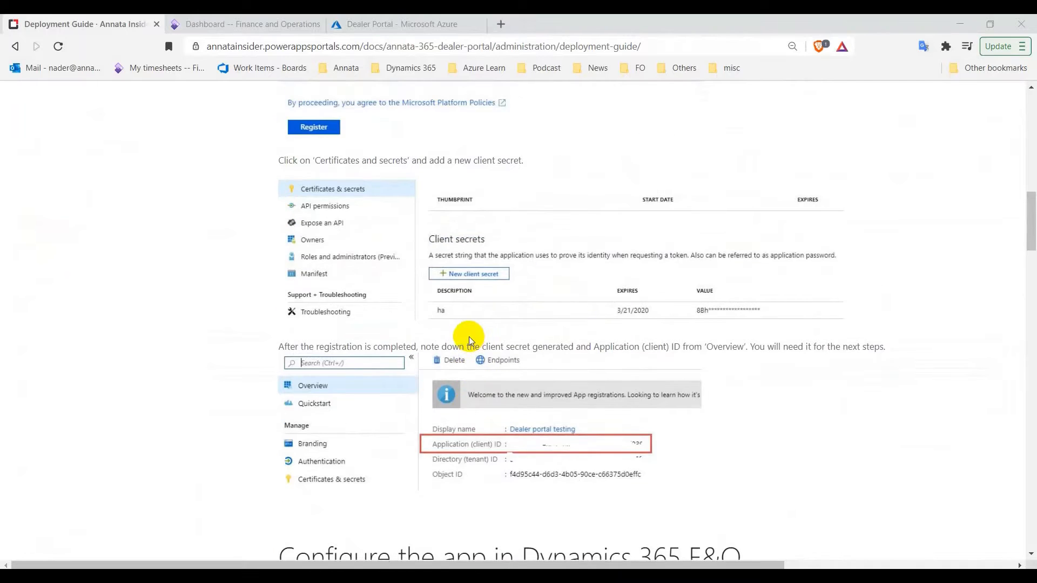
pyautogui.scroll(-5, 431, 284)
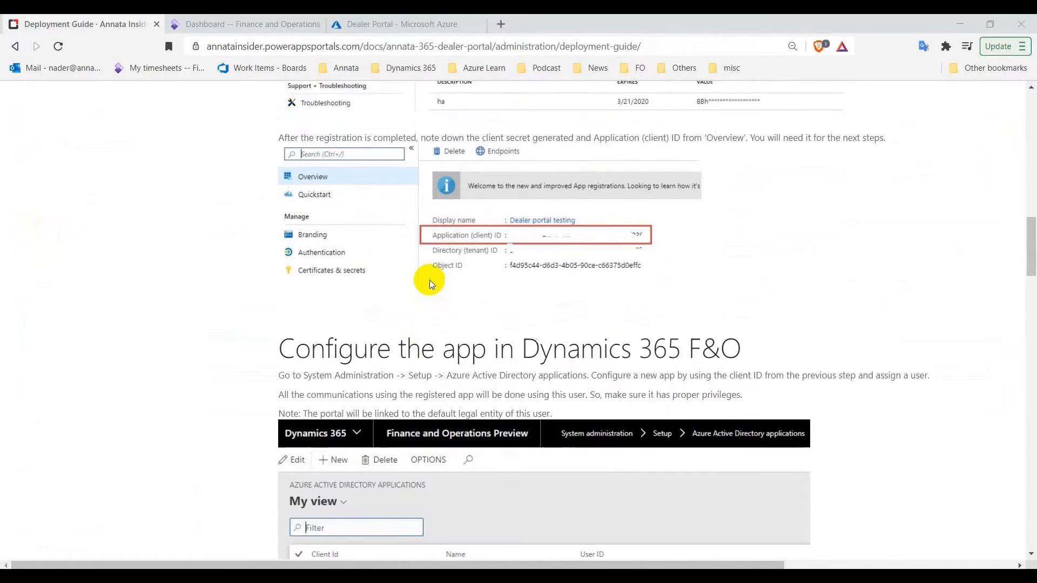
pyautogui.scroll(-1, 323, 256)
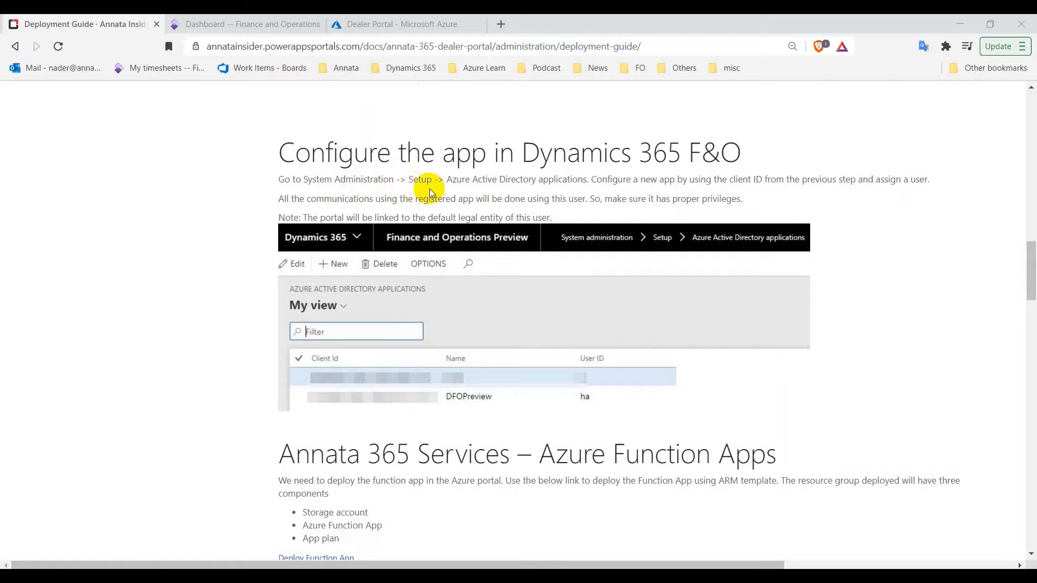
pyautogui.click(221, 25)
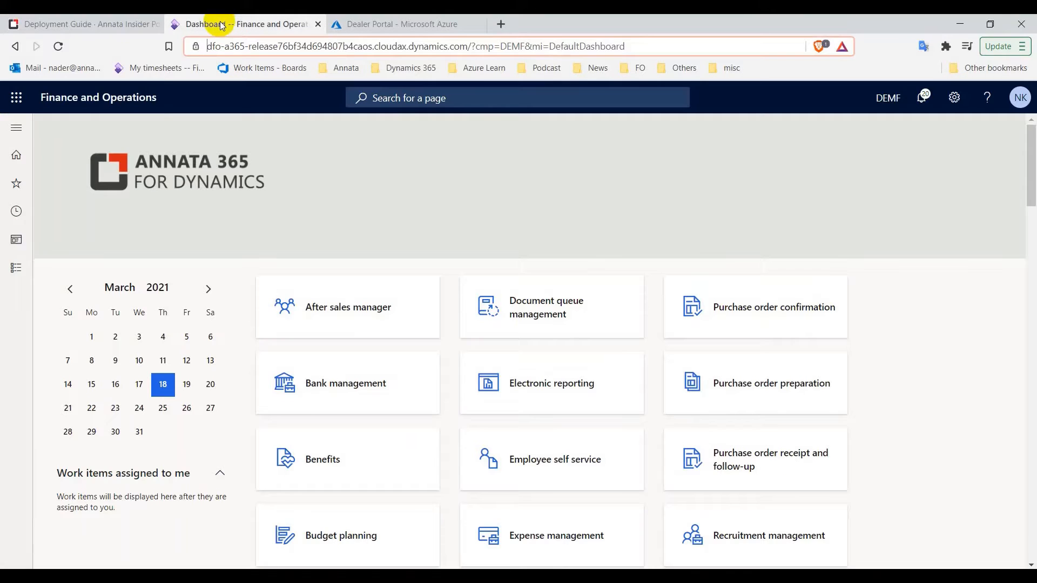
# Go to Modules > System administration > Setup > Azure Active Directory applications
pyautogui.click(16, 127)
pyautogui.click(76, 317)
pyautogui.scroll(-5, 80, 322)
pyautogui.scroll(-9, 81, 319)
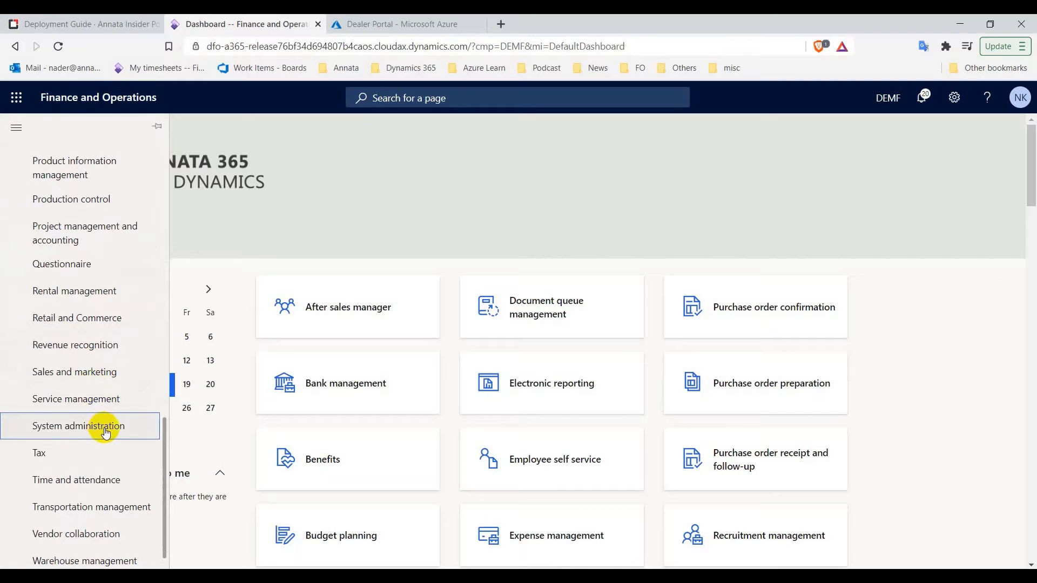
pyautogui.click(105, 432)
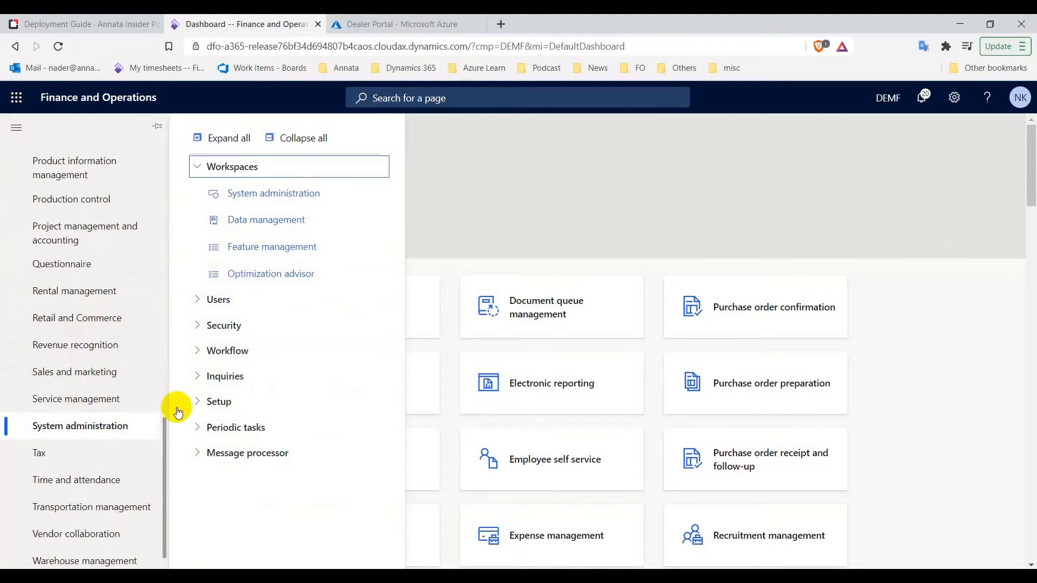
pyautogui.click(229, 403)
pyautogui.click(456, 365)
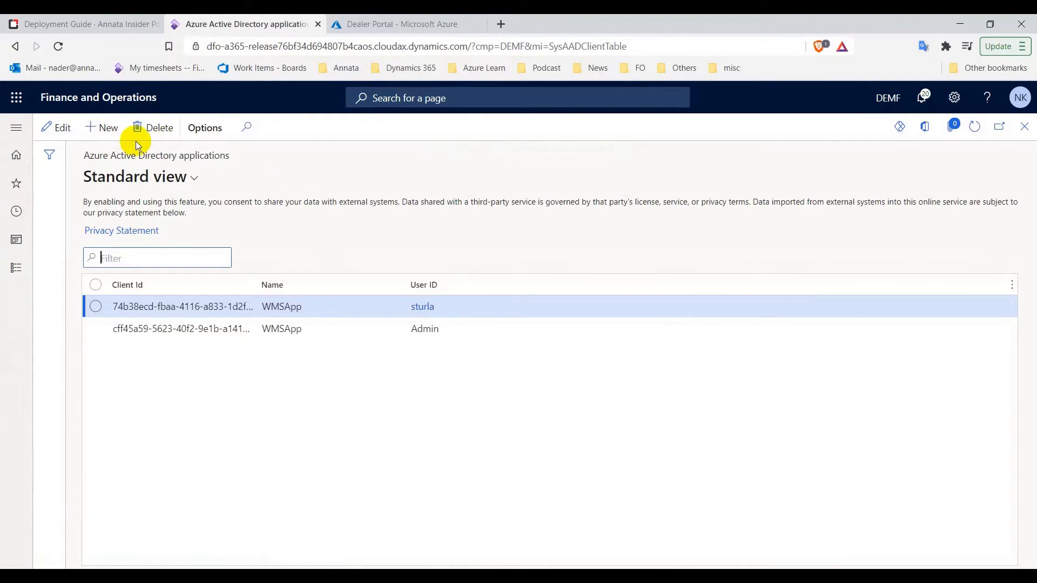
# Add a new application row with the client ID from the notes and name 'Dealer Portal'
pyautogui.click(93, 128)
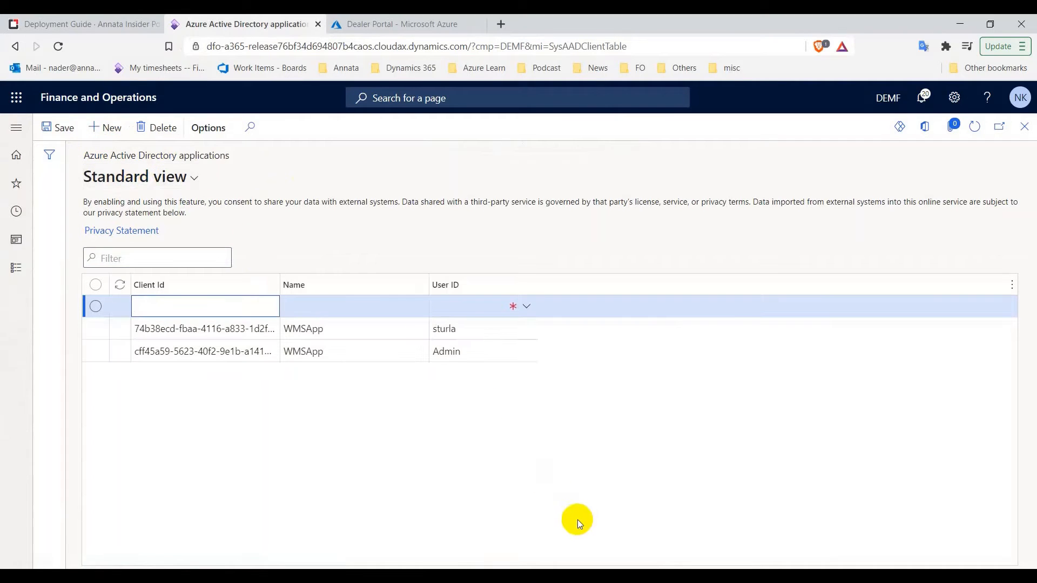
pyautogui.hotkey('alt', 'Tab')
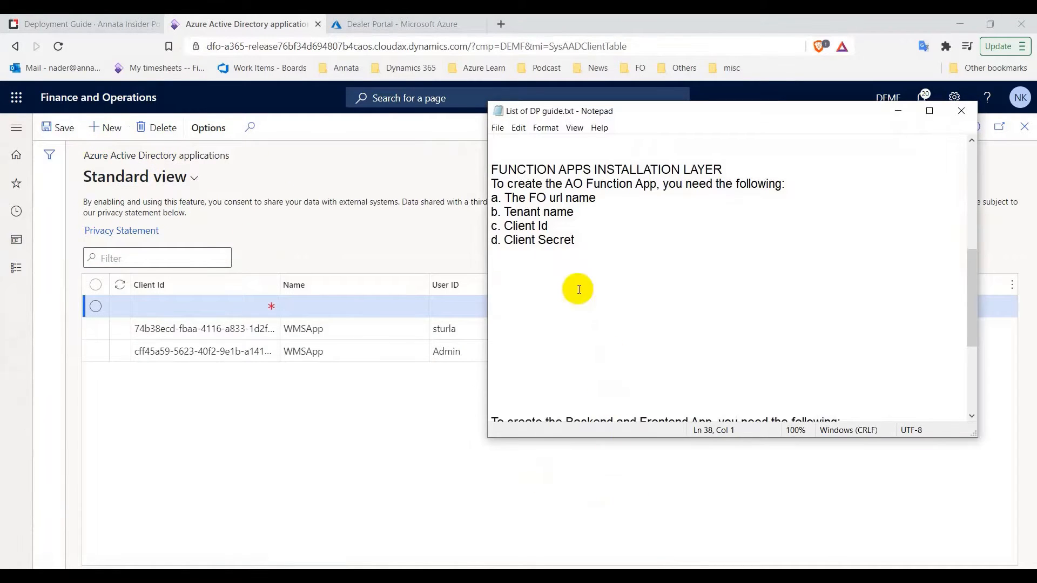
pyautogui.scroll(4, 575, 287)
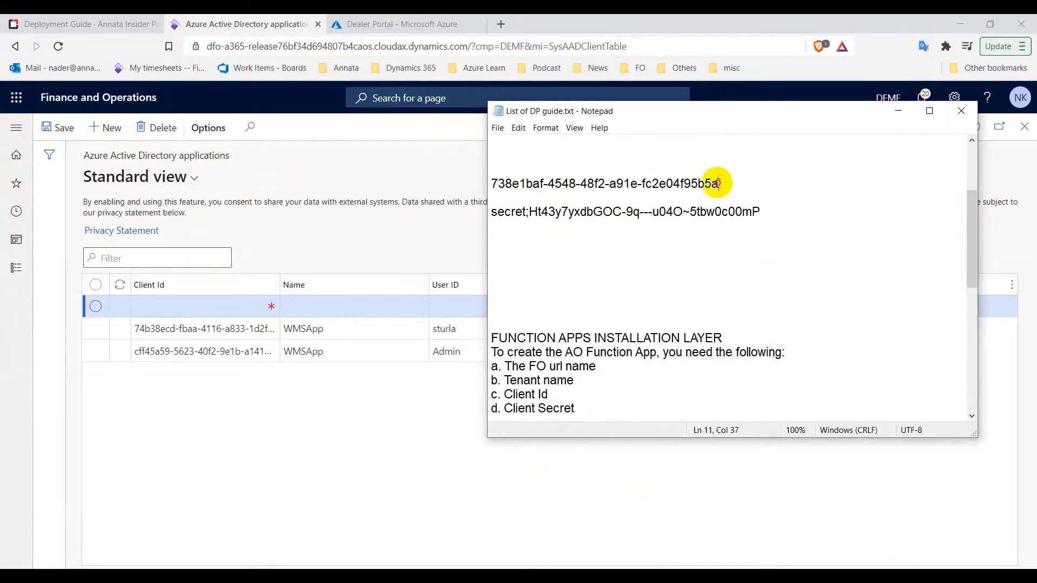
pyautogui.moveTo(719, 184); pyautogui.dragTo(495, 183)
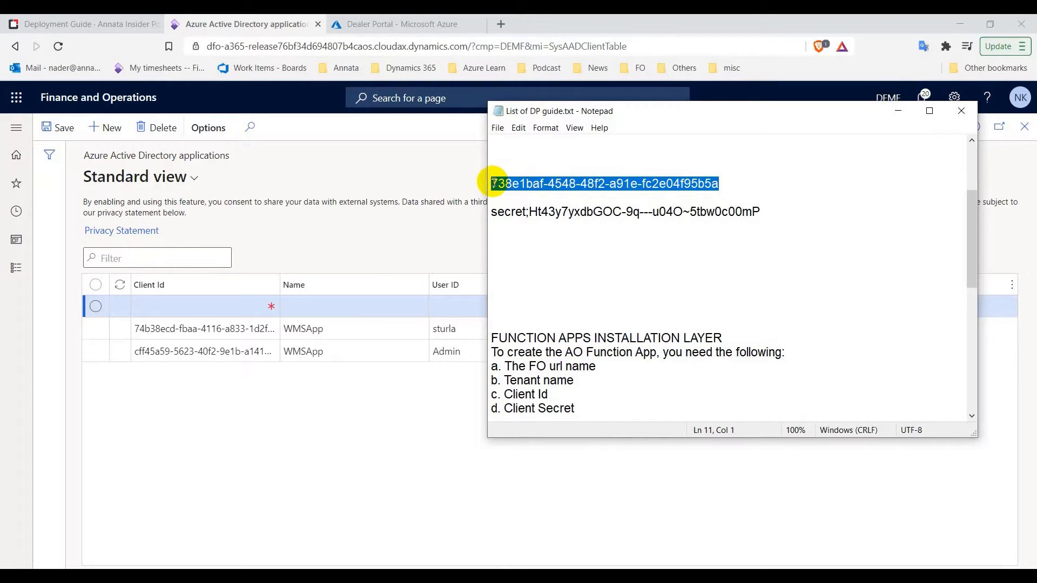
pyautogui.hotkey('ctrl', 'c')
pyautogui.click(196, 307)
pyautogui.hotkey('ctrl', 'v')
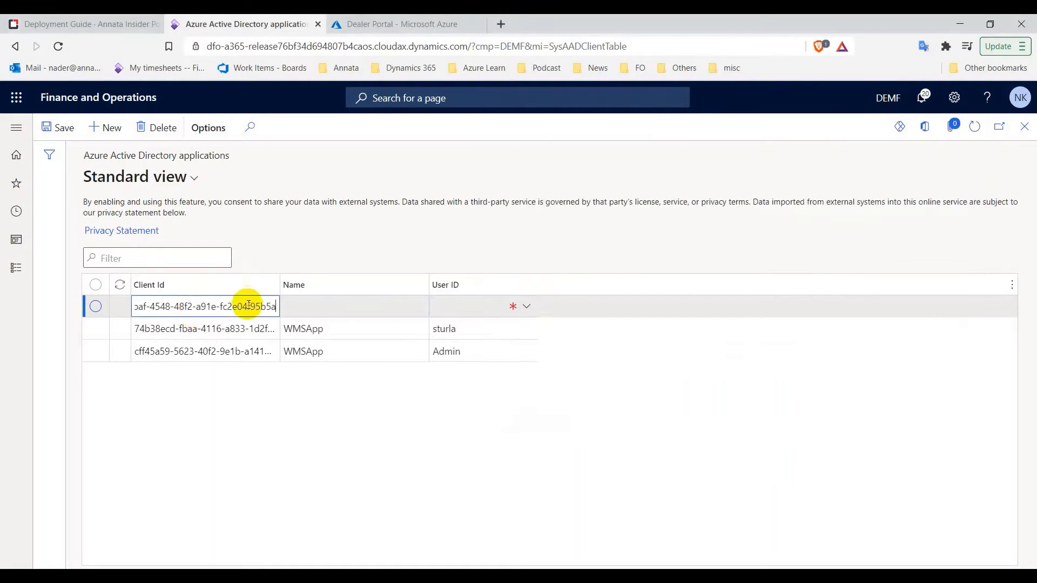
pyautogui.click(331, 304)
pyautogui.write('Dealer')
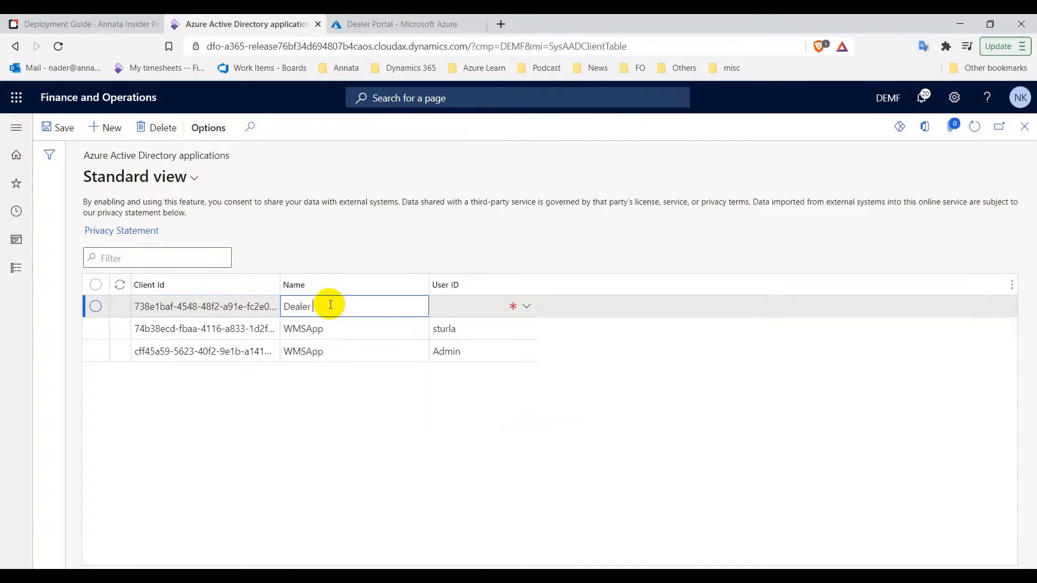
pyautogui.write(' Portal')
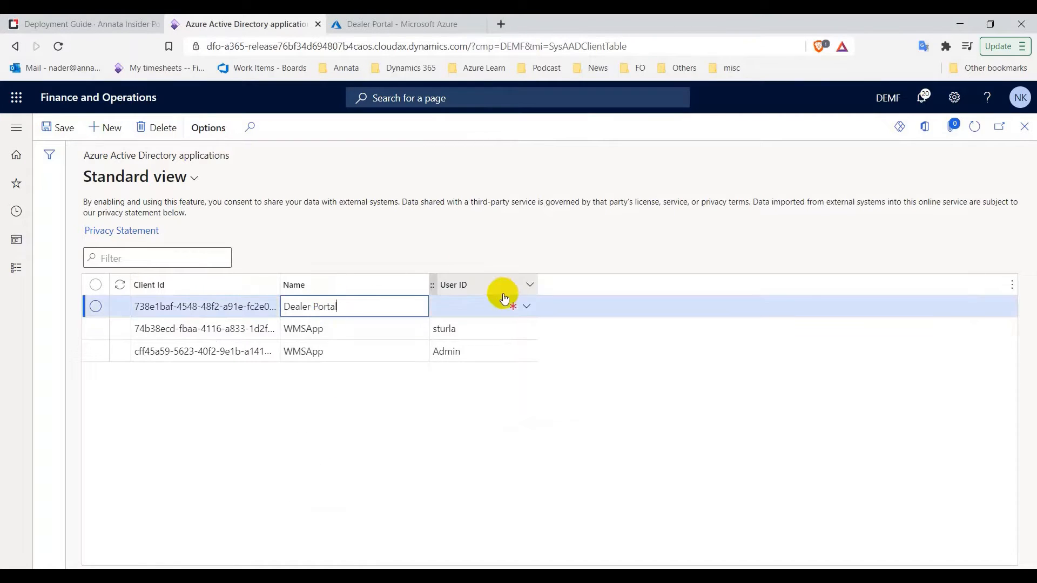
# Assign the Admin user to the Dealer Portal row, save it, and open Admin's user record
pyautogui.click(528, 308)
pyautogui.click(528, 309)
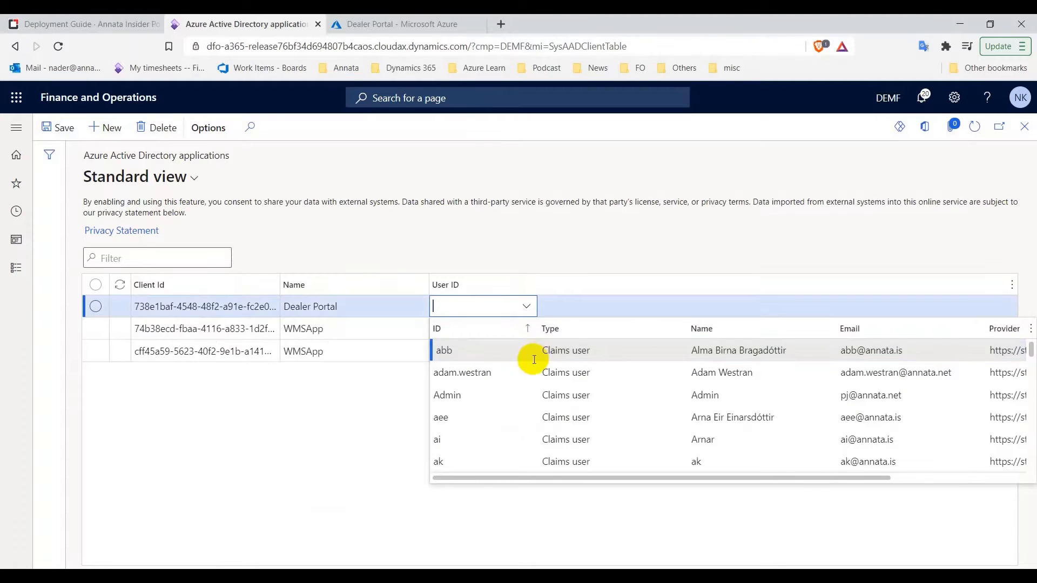
pyautogui.click(448, 397)
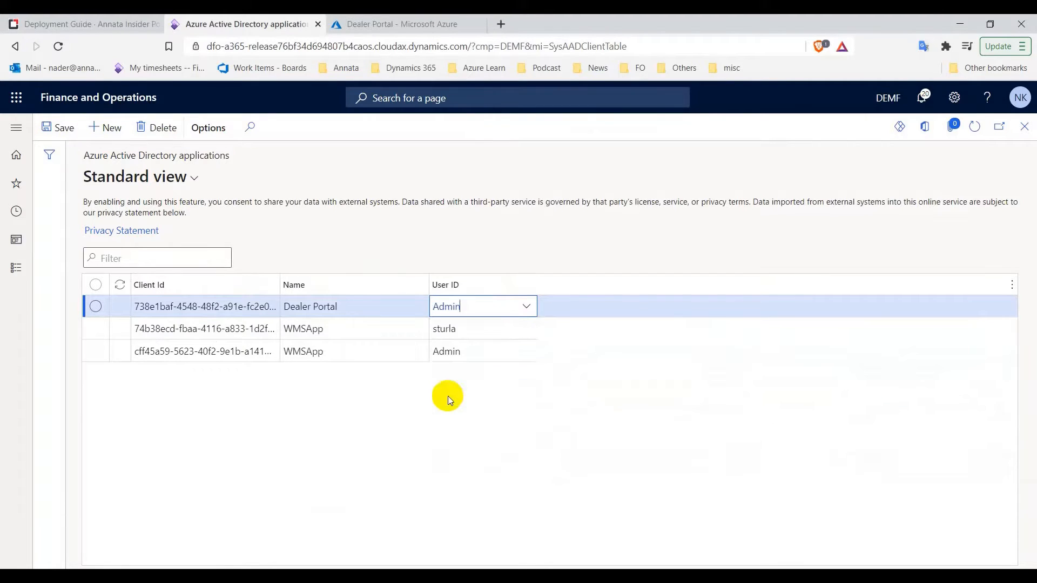
pyautogui.click(49, 127)
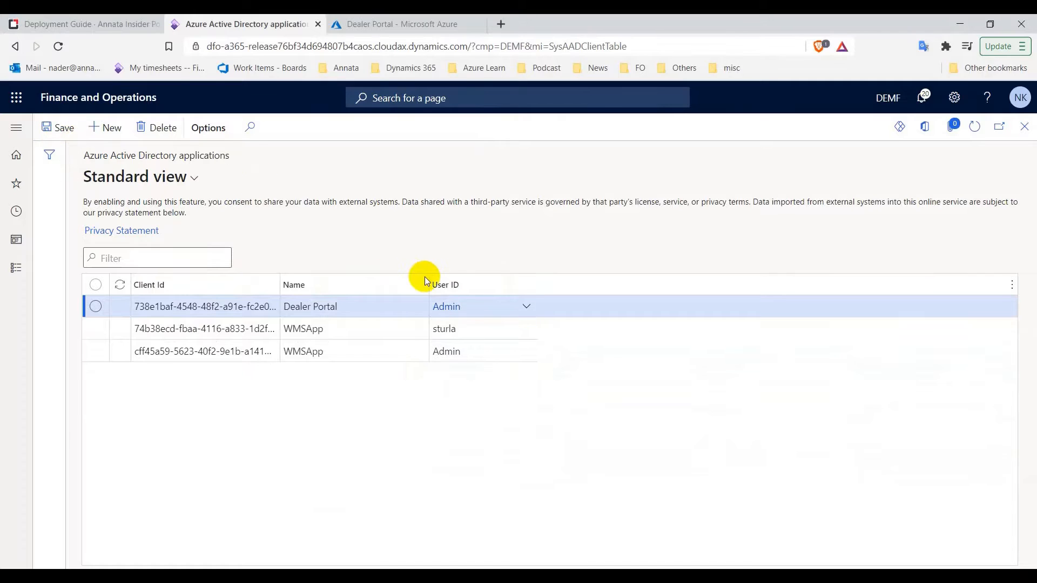
pyautogui.click(447, 309)
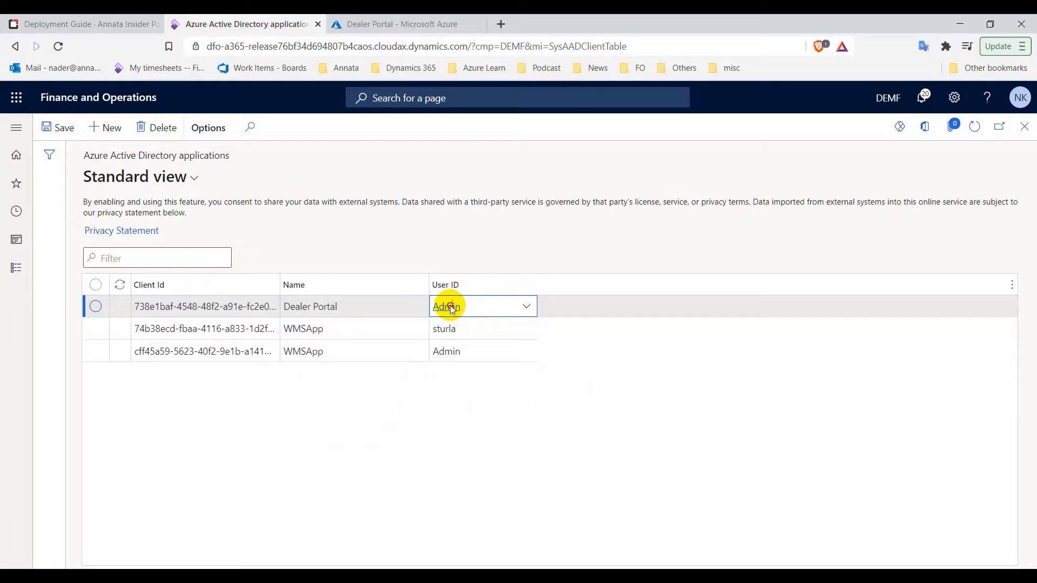
pyautogui.hotkey('alt', 'q')
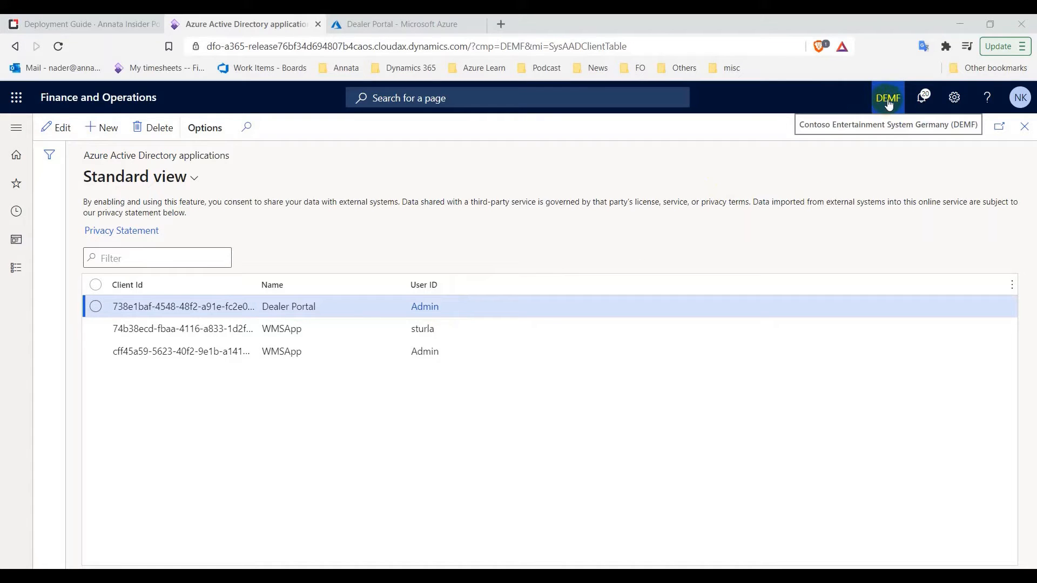
pyautogui.click(425, 308)
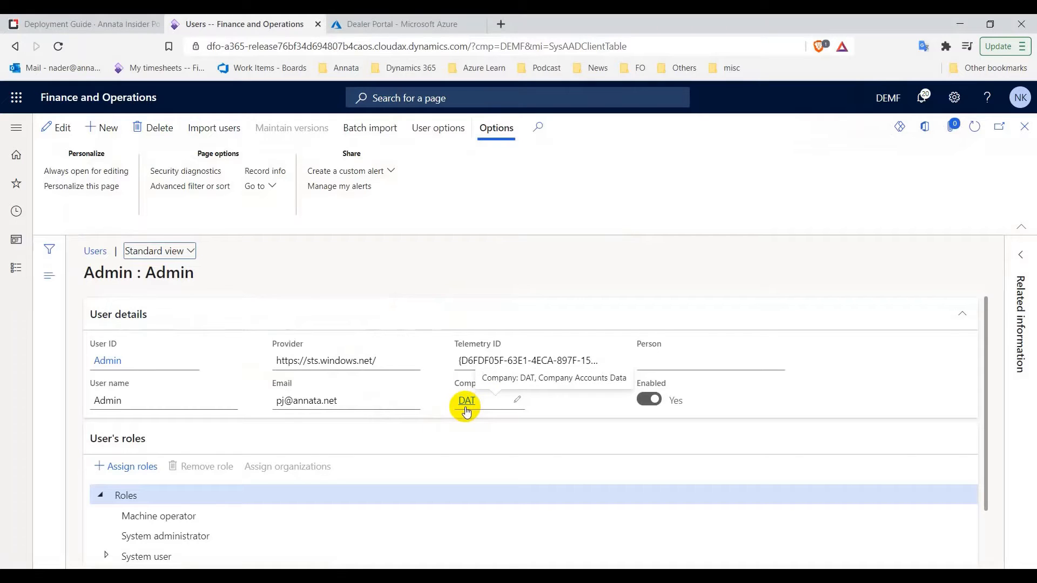
# Change the Admin user's company from DAT to DEMF, save, and return to the deployment guide
pyautogui.click(60, 128)
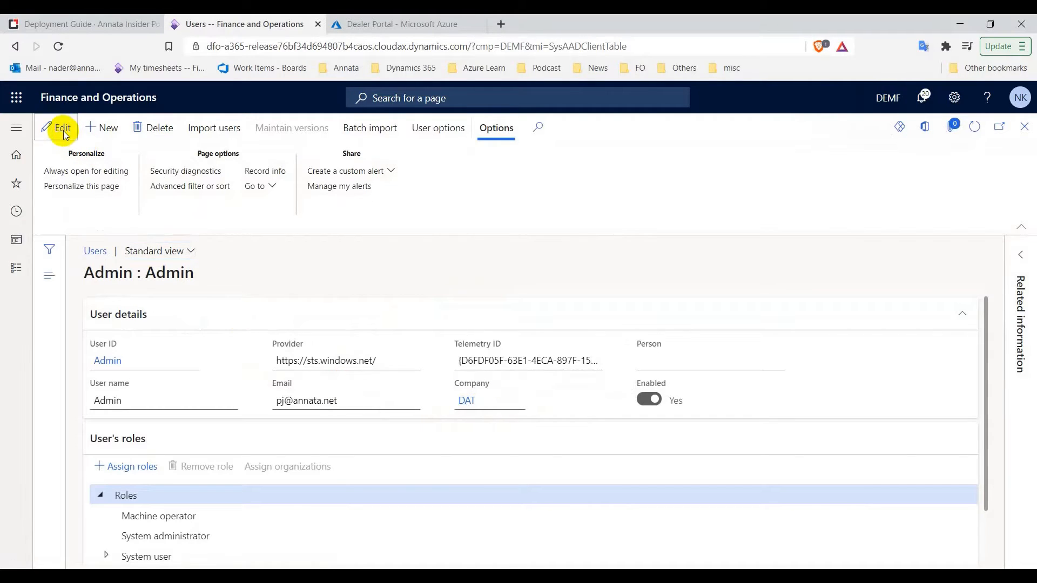
pyautogui.click(516, 402)
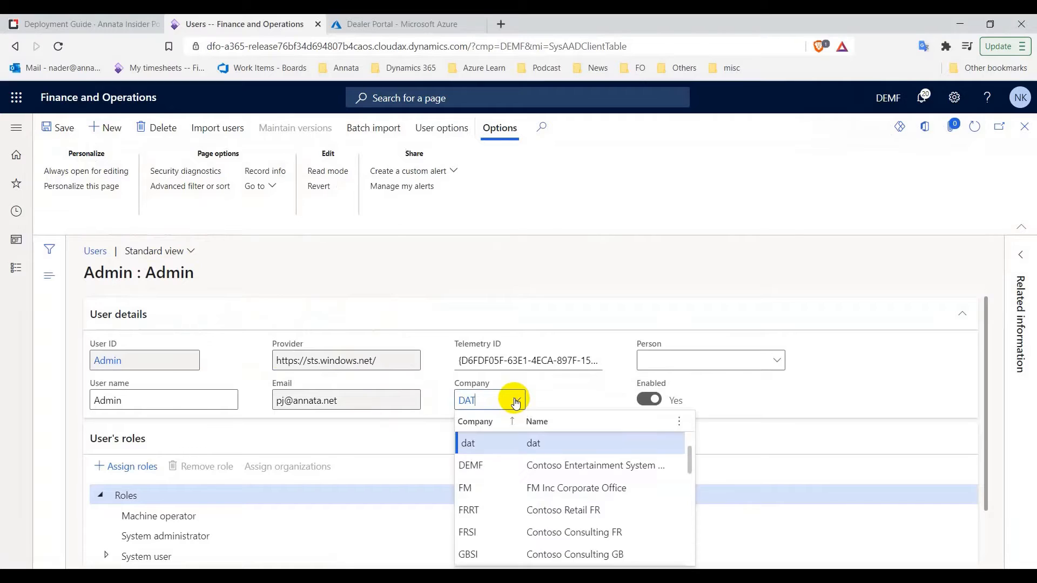
pyautogui.click(474, 465)
pyautogui.click(63, 130)
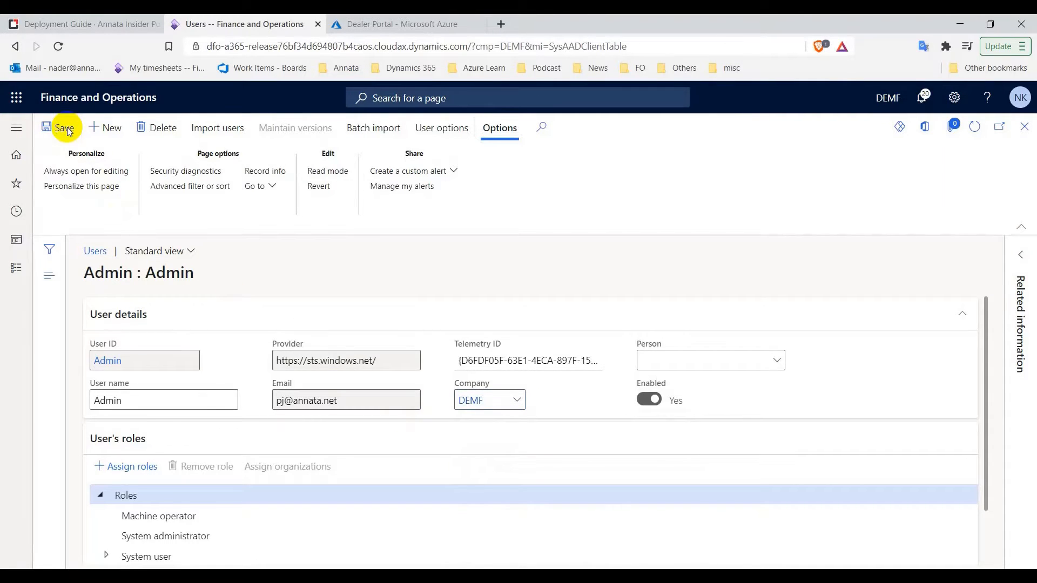
pyautogui.click(1029, 130)
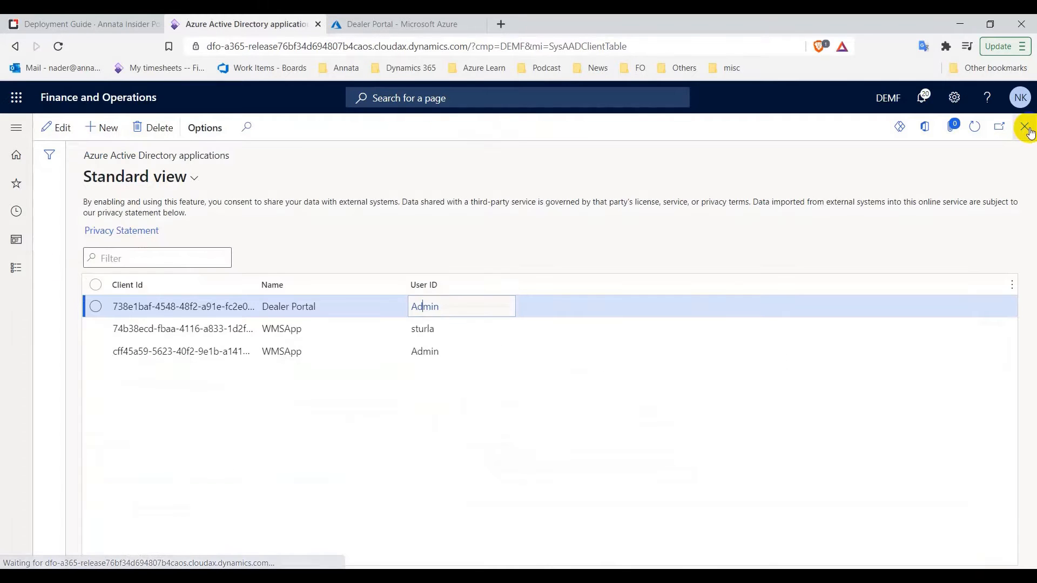
pyautogui.click(97, 22)
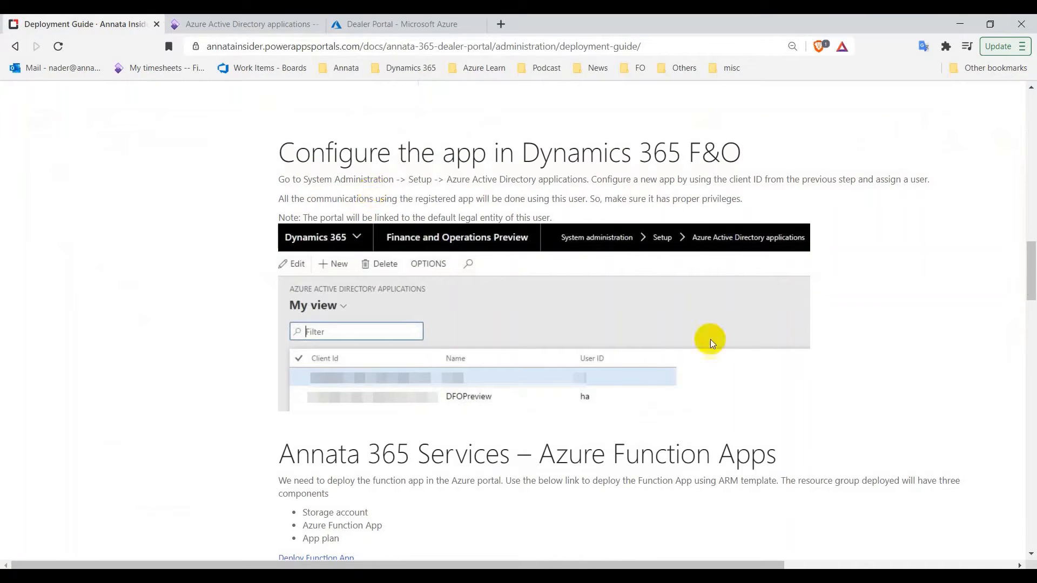
# Review the guide's Azure Function Apps section and the noted requirements, then revisit the Dealer Portal registration
pyautogui.scroll(-4, 480, 215)
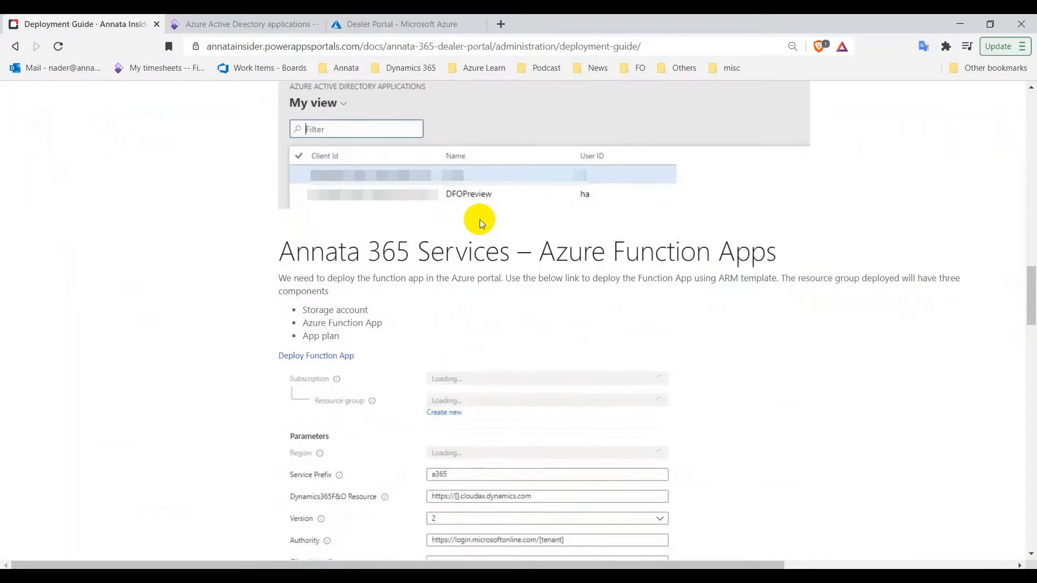
pyautogui.scroll(-1, 399, 259)
pyautogui.scroll(-1, 398, 261)
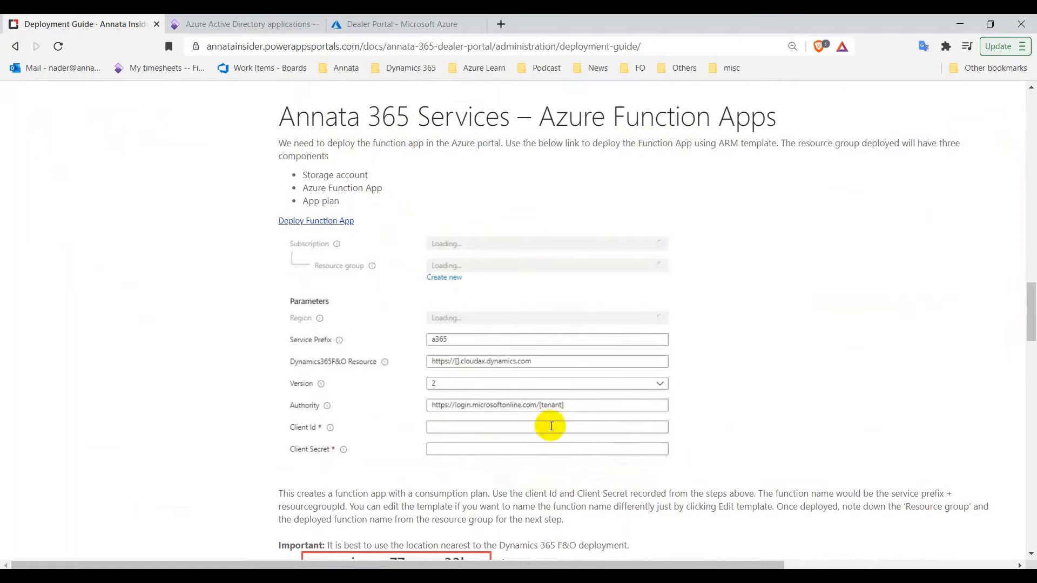
pyautogui.hotkey('alt', 'Tab')
pyautogui.scroll(3, 625, 327)
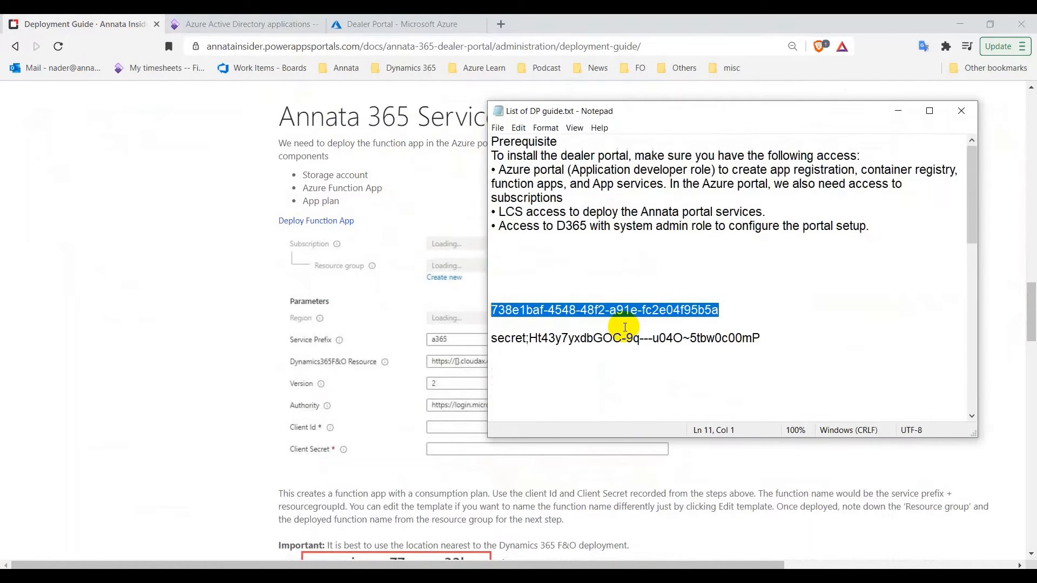
pyautogui.scroll(-7, 621, 327)
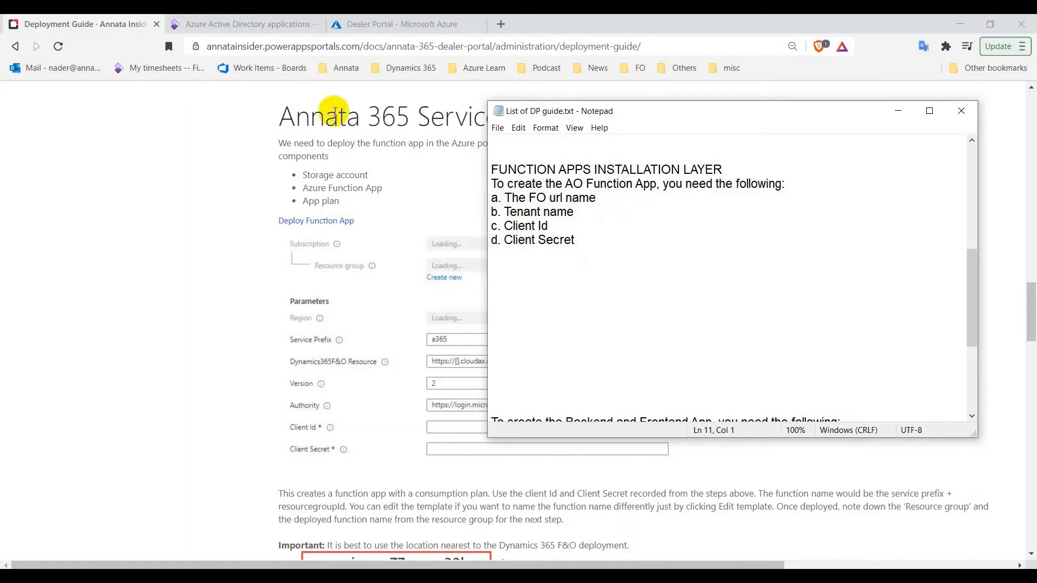
pyautogui.click(372, 26)
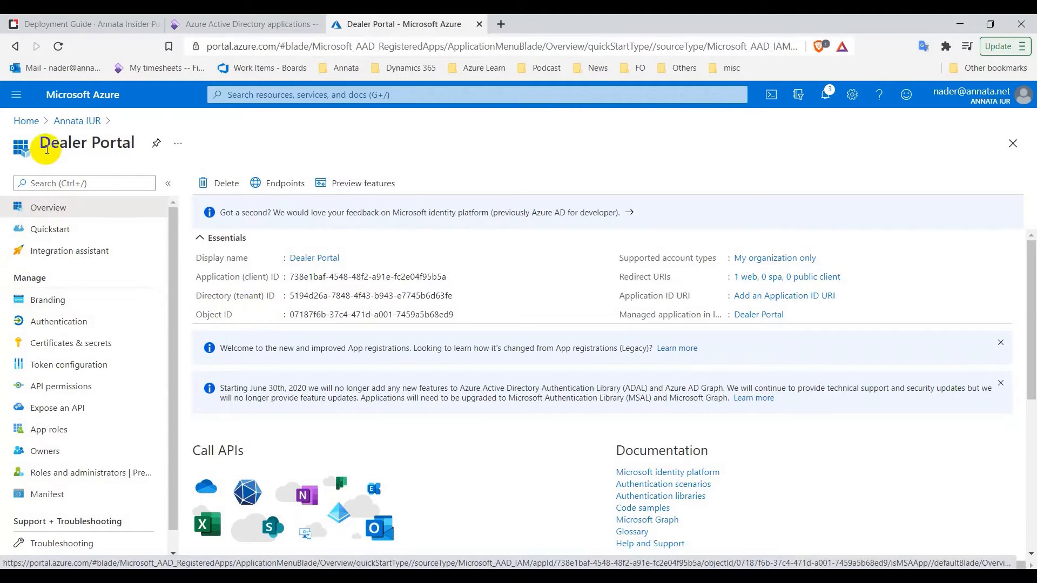
# Open the Azure Active Directory tenant overview and copy its primary domain
pyautogui.click(24, 121)
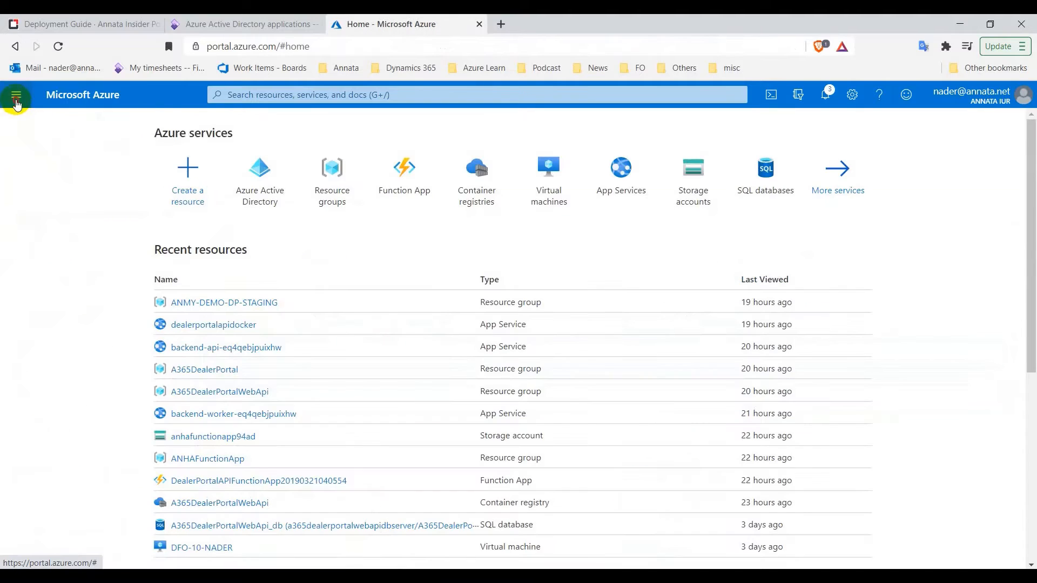
pyautogui.click(16, 98)
pyautogui.click(74, 440)
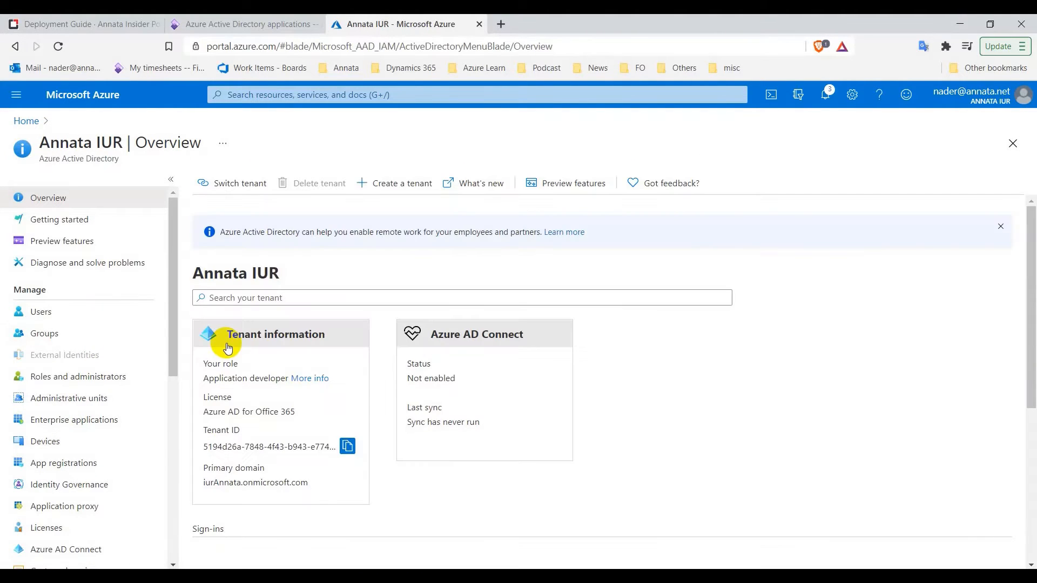
pyautogui.scroll(-1, 230, 349)
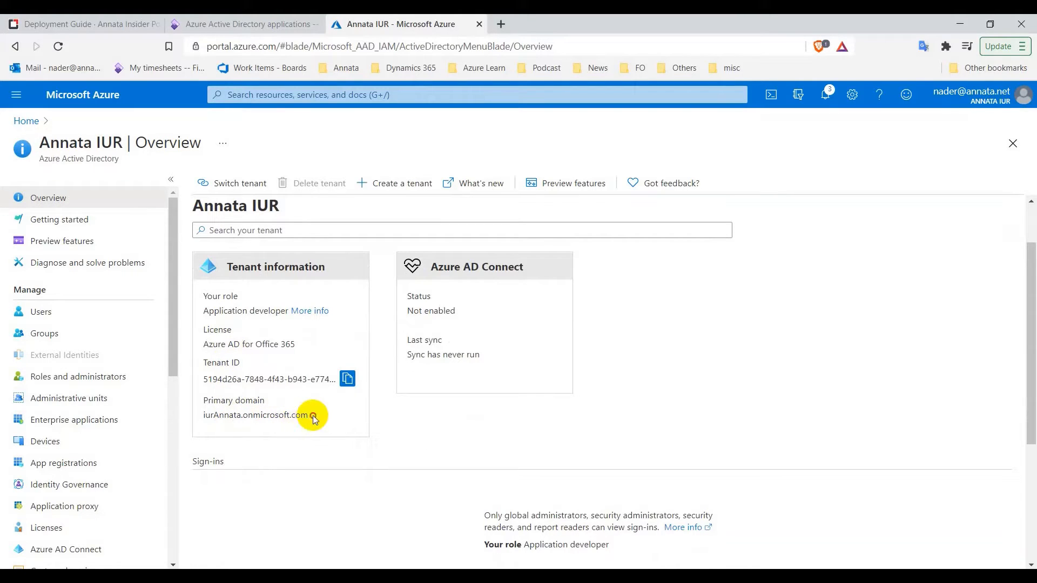
pyautogui.moveTo(308, 416); pyautogui.dragTo(204, 416)
pyautogui.rightClick(223, 419)
pyautogui.click(247, 422)
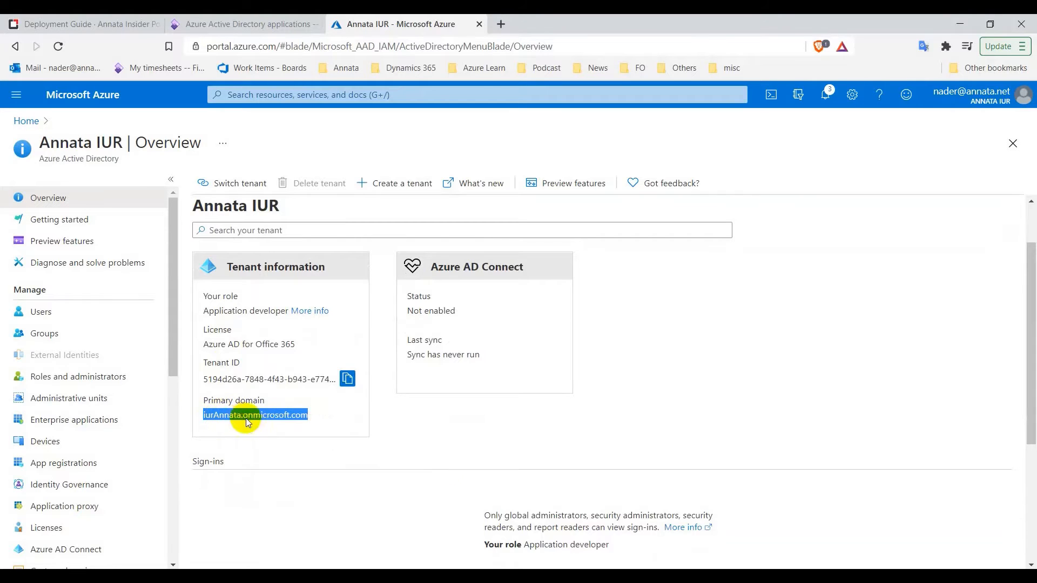
# Paste the primary domain into the Notepad notes and return to the deployment guide
pyautogui.click(636, 575)
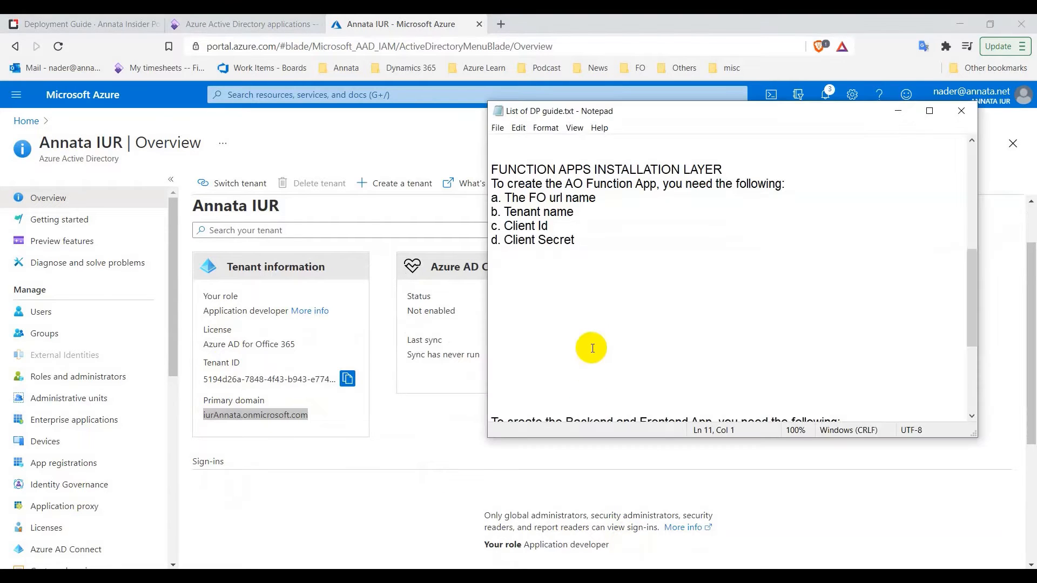
pyautogui.scroll(3, 591, 335)
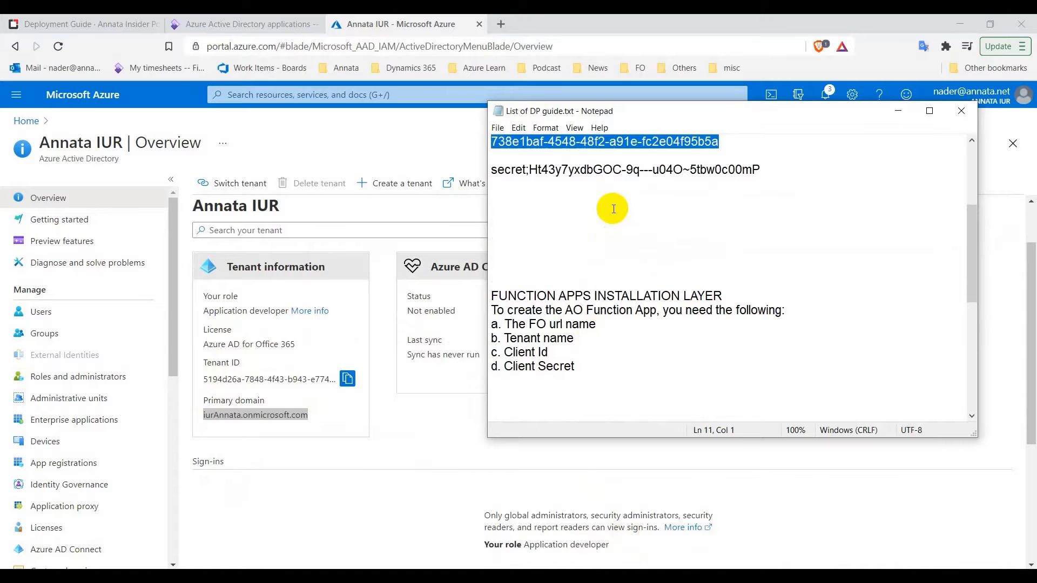
pyautogui.click(609, 208)
pyautogui.hotkey('ctrl', 'v')
pyautogui.scroll(-2, 616, 238)
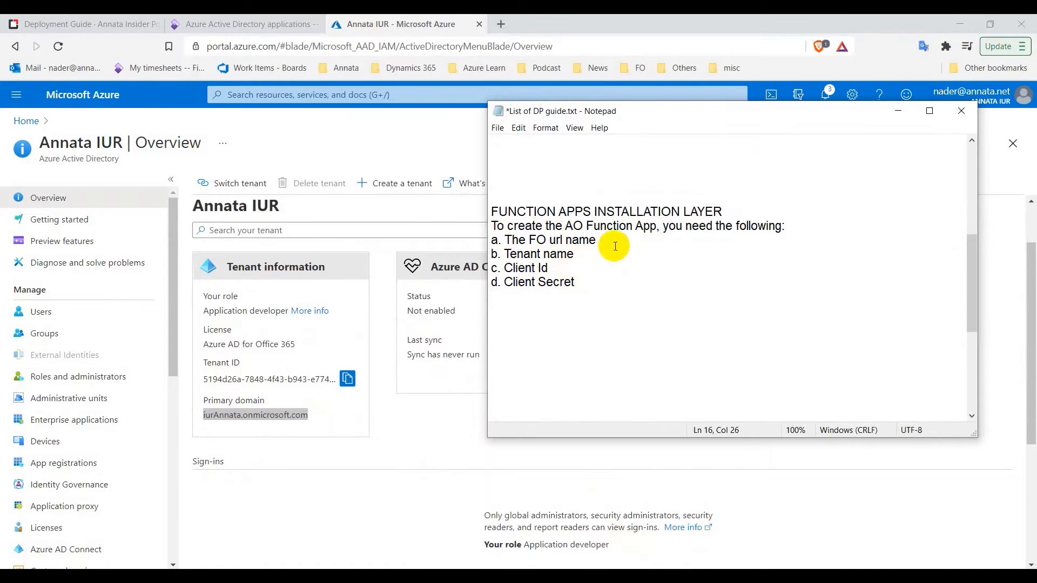
pyautogui.click(139, 21)
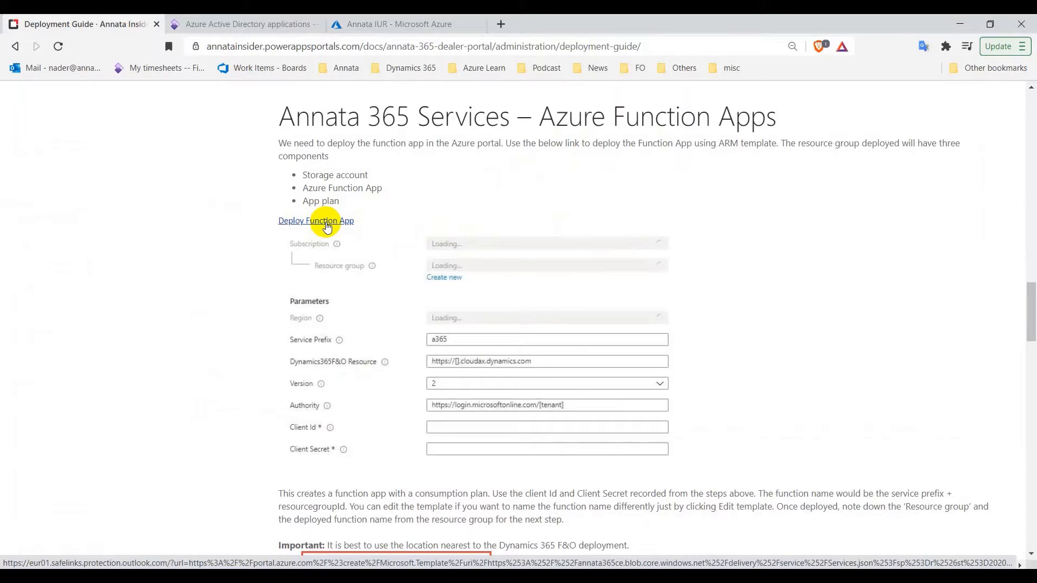
# Open the guide's Deploy Function App link in a new tab and look over the Custom deployment form
pyautogui.rightClick(329, 224)
pyautogui.click(346, 232)
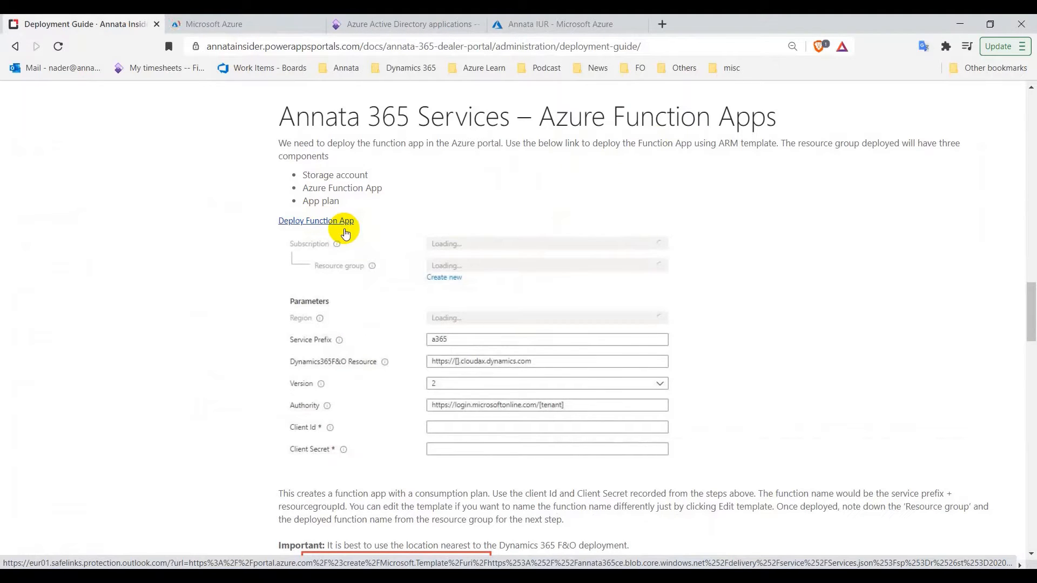
pyautogui.click(255, 32)
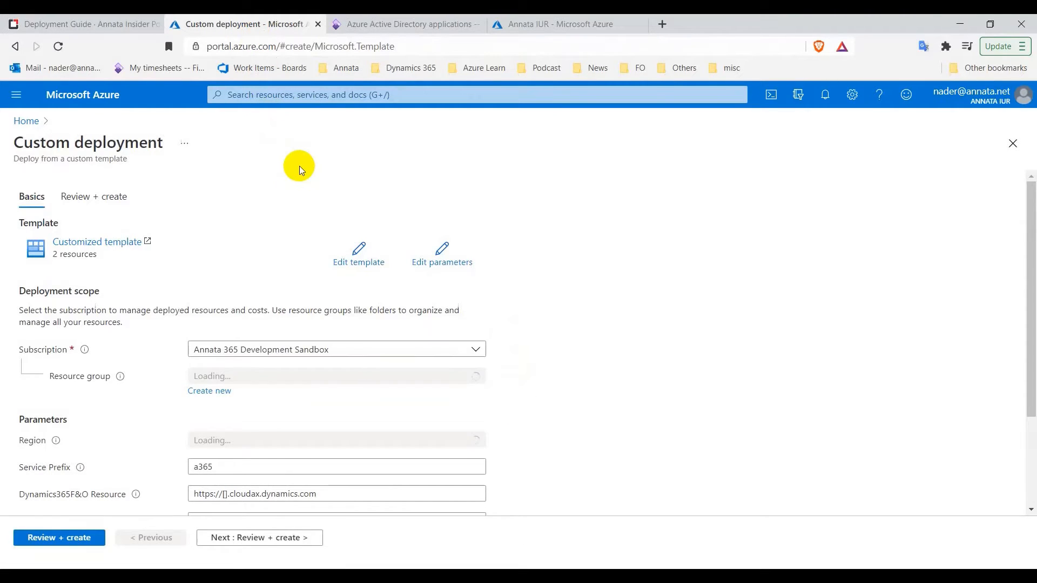
pyautogui.scroll(-2, 250, 219)
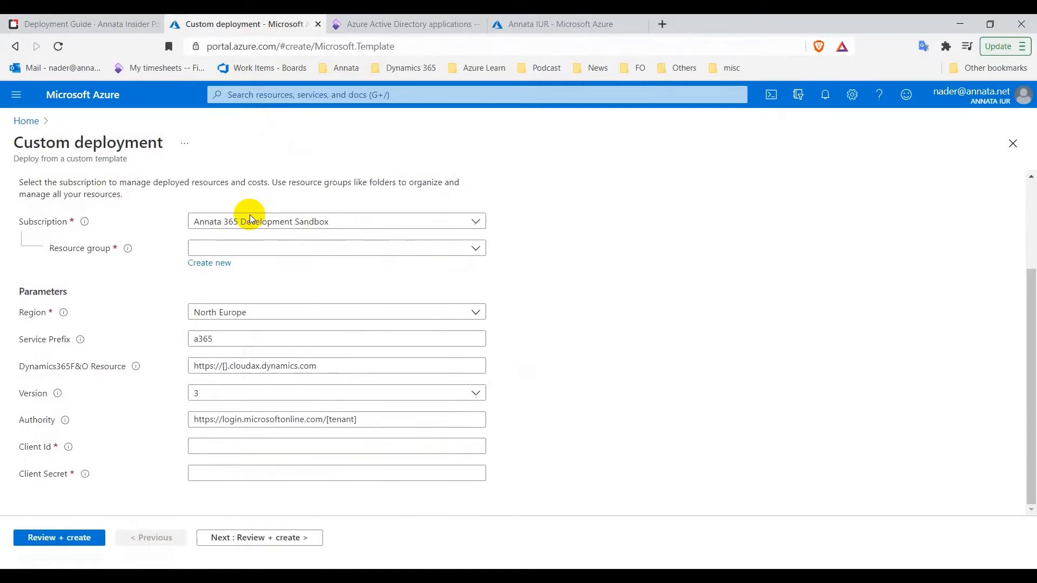
pyautogui.scroll(2, 250, 219)
pyautogui.scroll(-2, 250, 219)
pyautogui.scroll(-1, 251, 218)
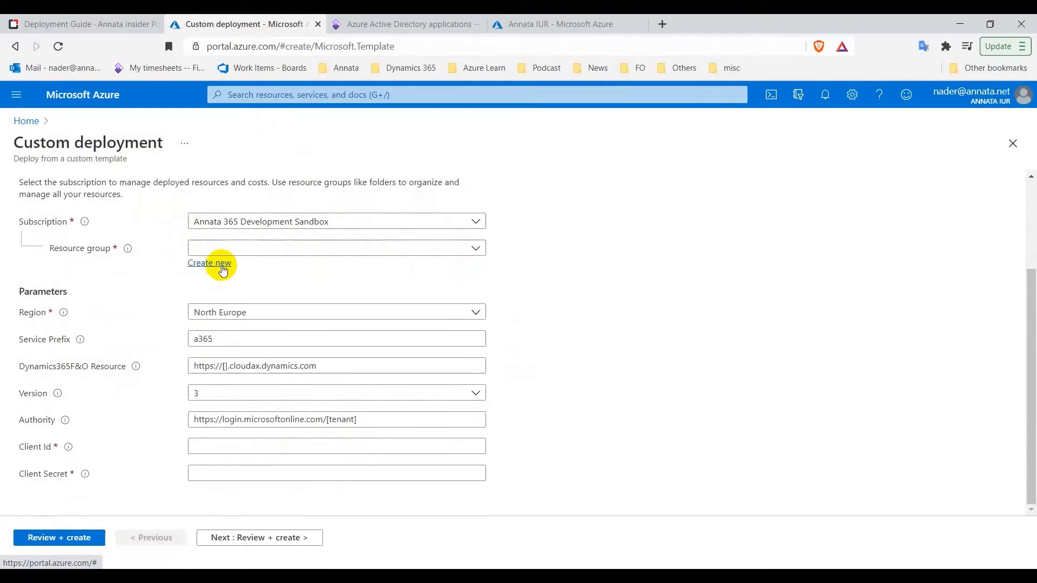
# Create a new resource group named DealerPortalReleaseServices for the custom deployment
pyautogui.click(223, 269)
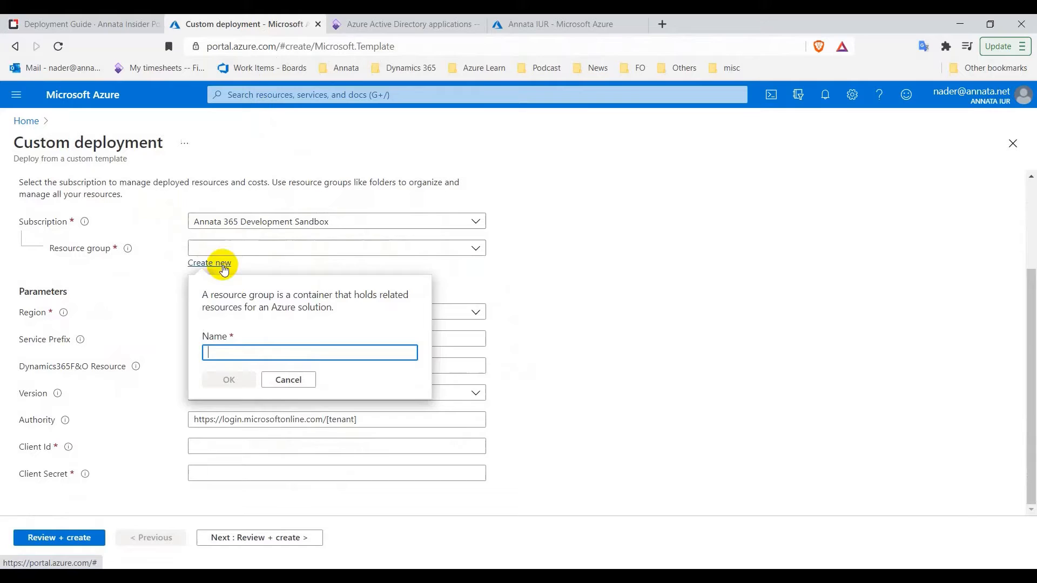
pyautogui.click(306, 352)
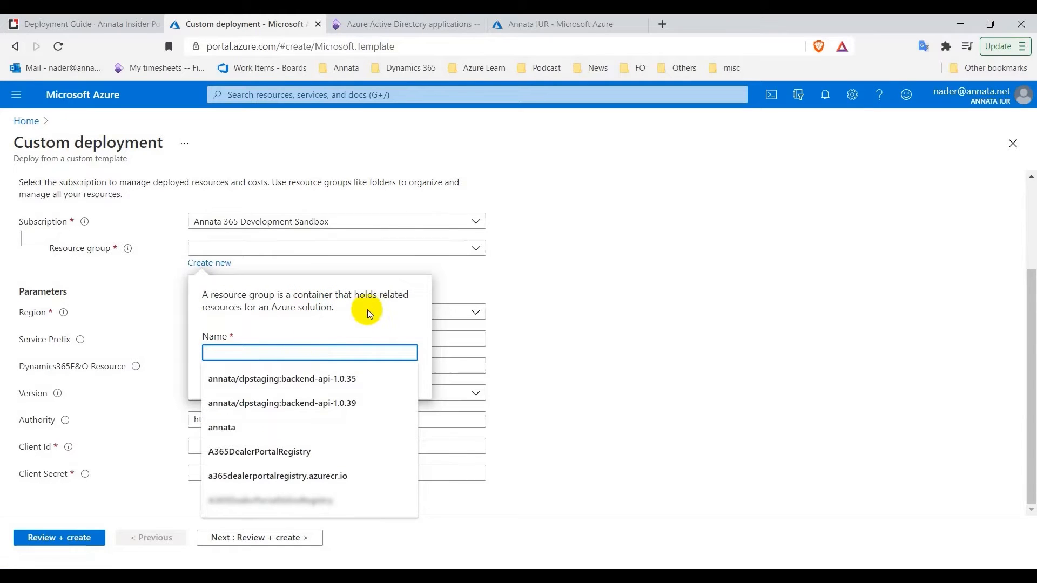
pyautogui.write('Dealer')
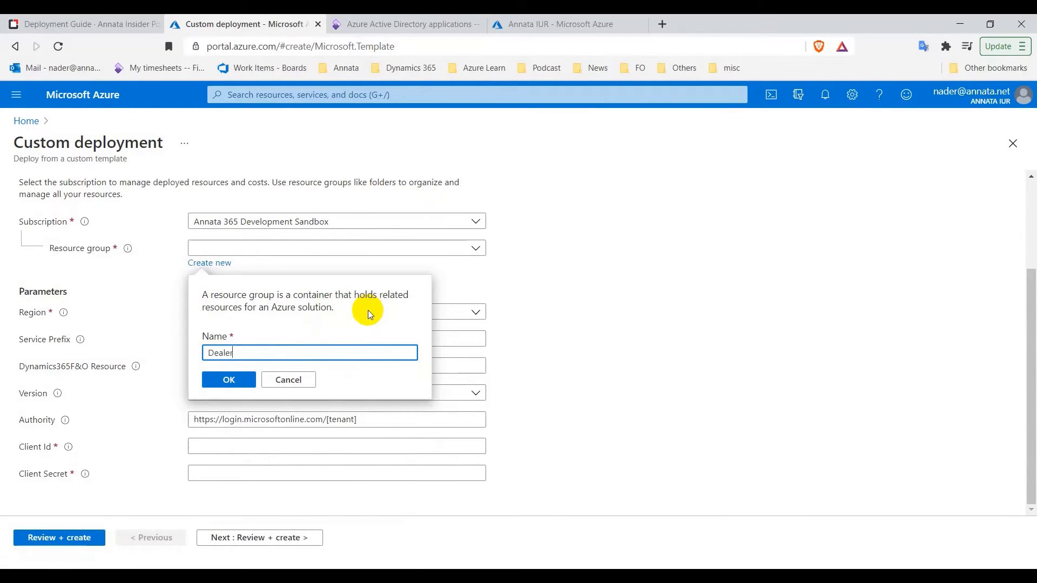
pyautogui.write('por')
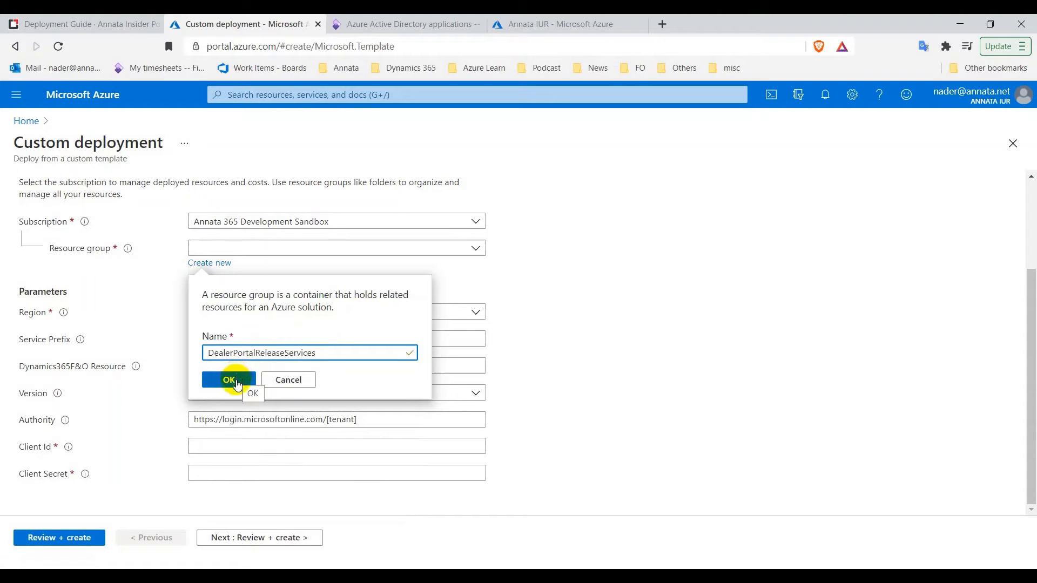
pyautogui.click(236, 384)
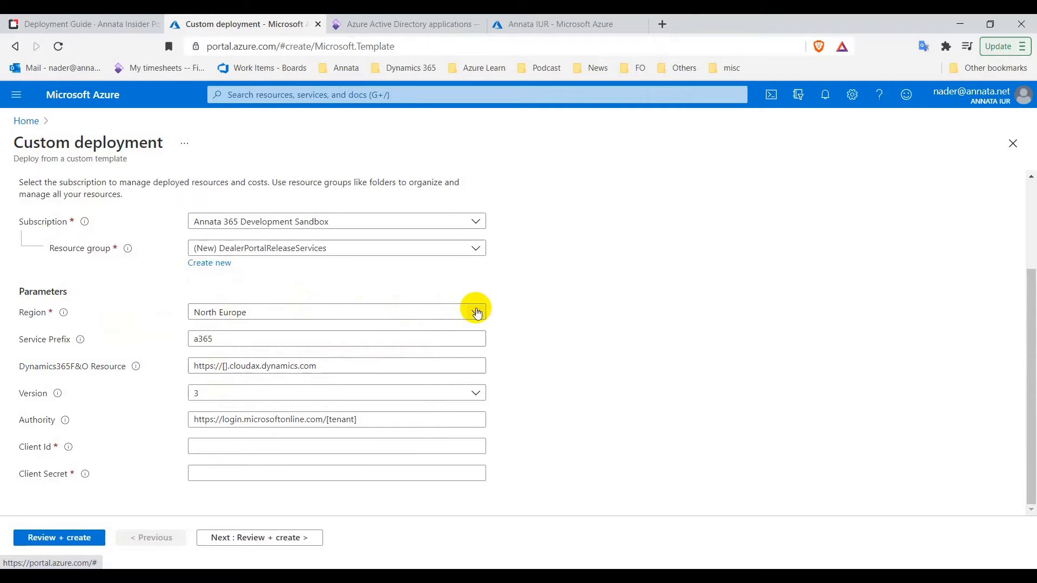
# Change the deployment region from North Europe to Southeast Asia and dismiss the Service Prefix autofill list
pyautogui.click(477, 313)
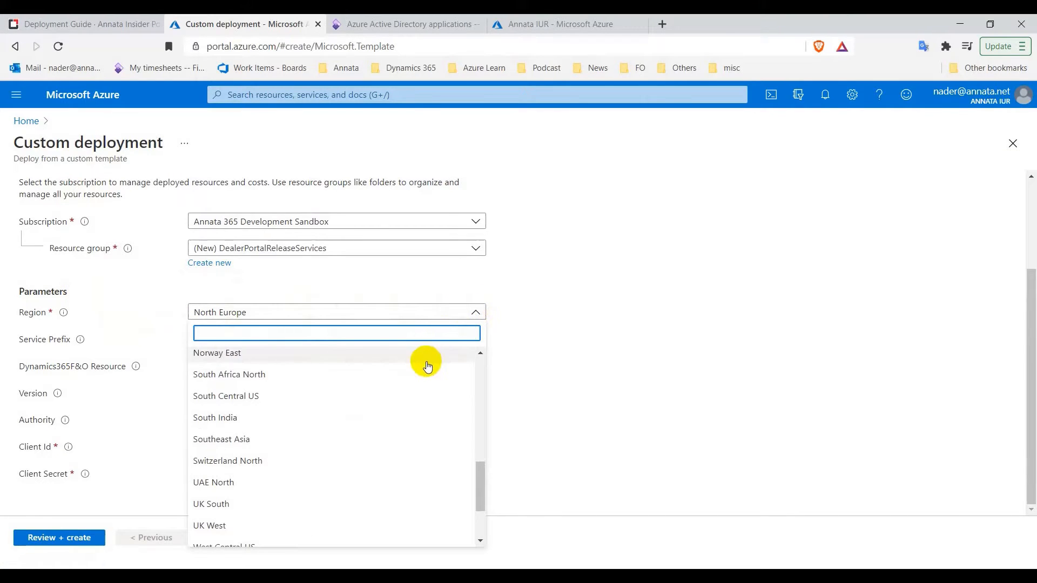
pyautogui.scroll(-2, 427, 366)
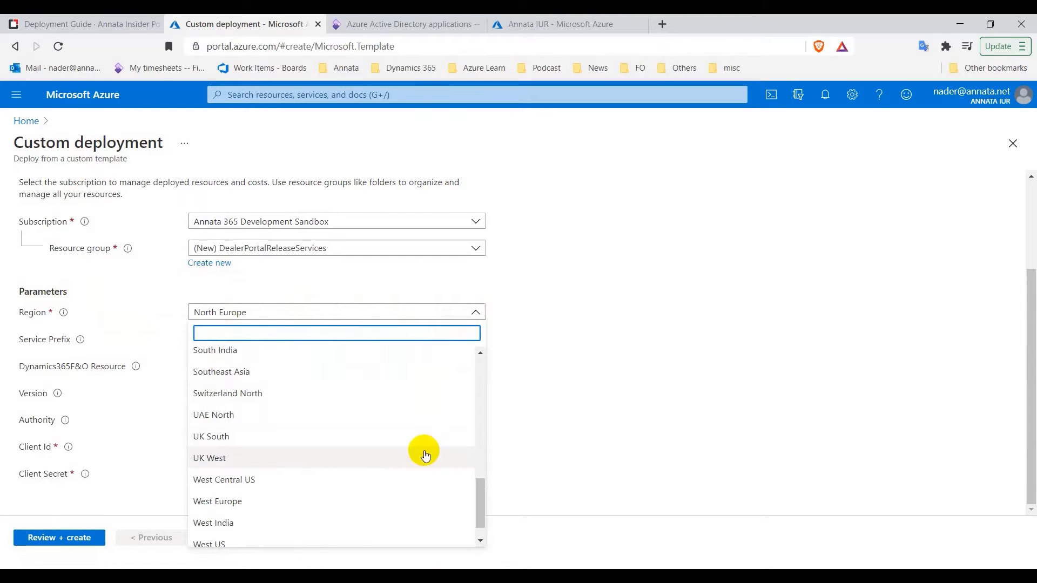
pyautogui.scroll(2, 430, 413)
pyautogui.click(424, 436)
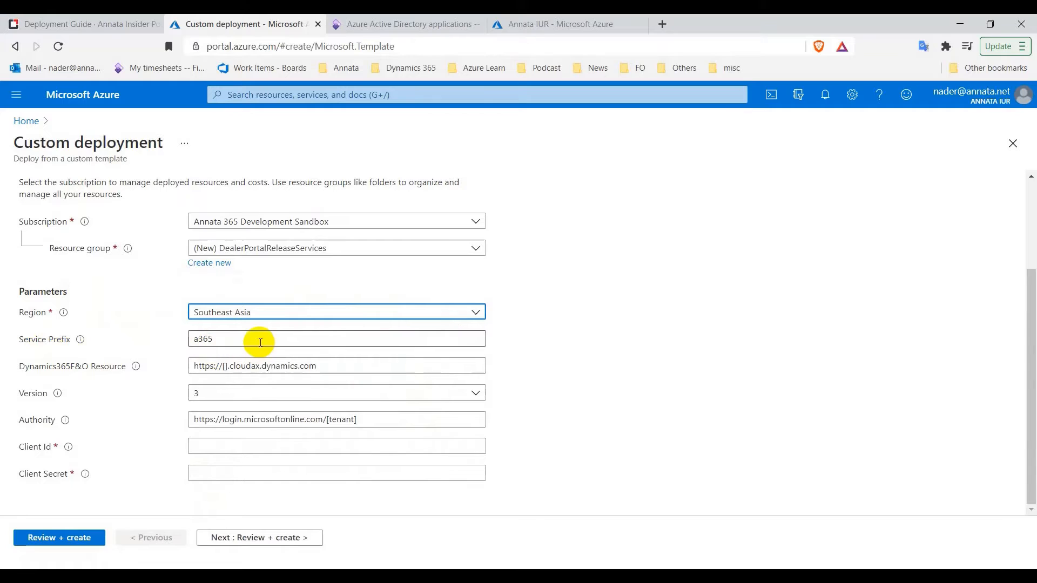
pyautogui.click(261, 343)
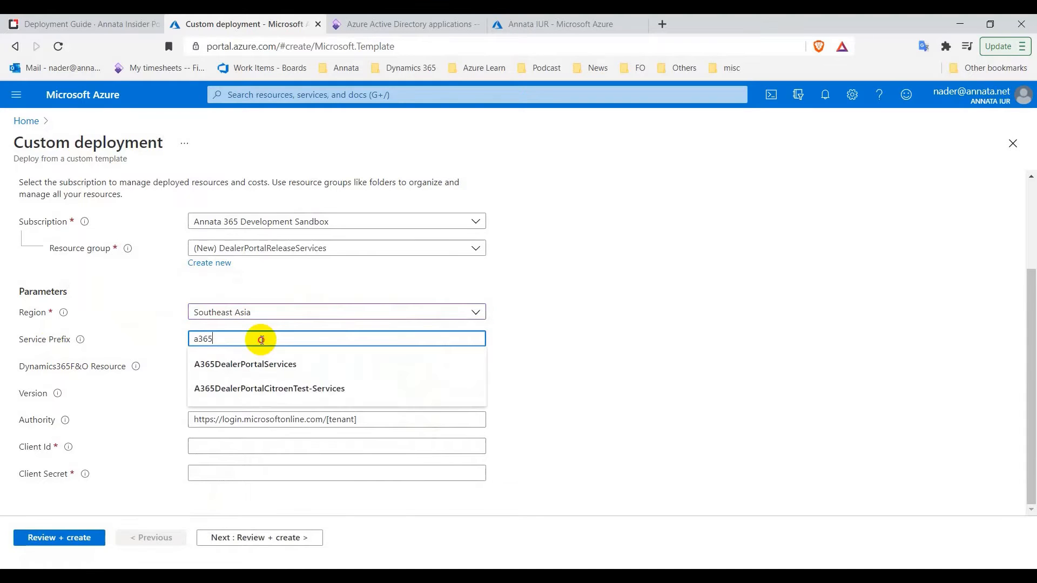
pyautogui.click(582, 334)
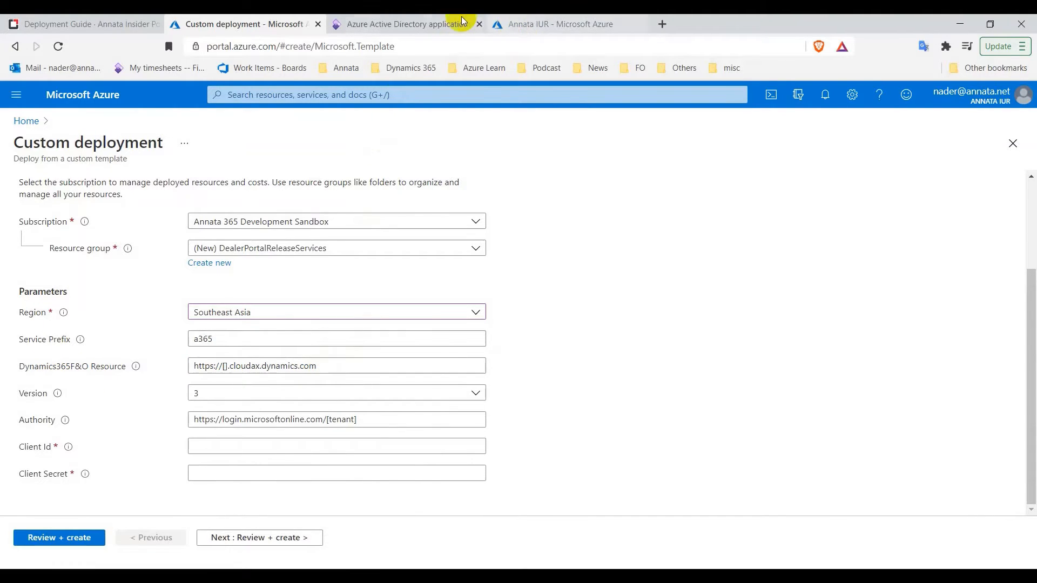
# Copy the Finance and Operations environment URL up to .com/ from the address bar
pyautogui.click(427, 23)
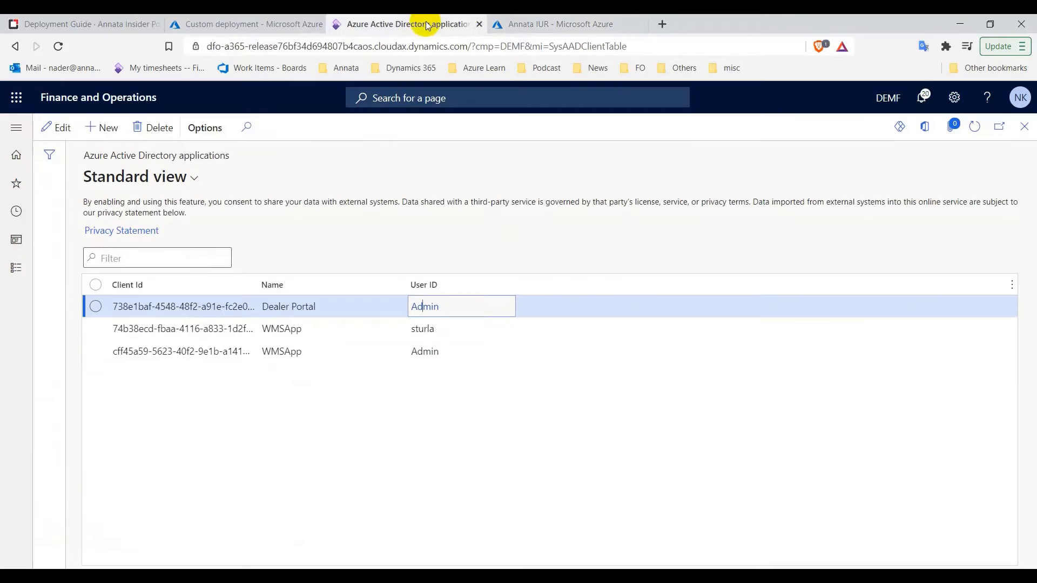
pyautogui.click(472, 48)
pyautogui.click(472, 48)
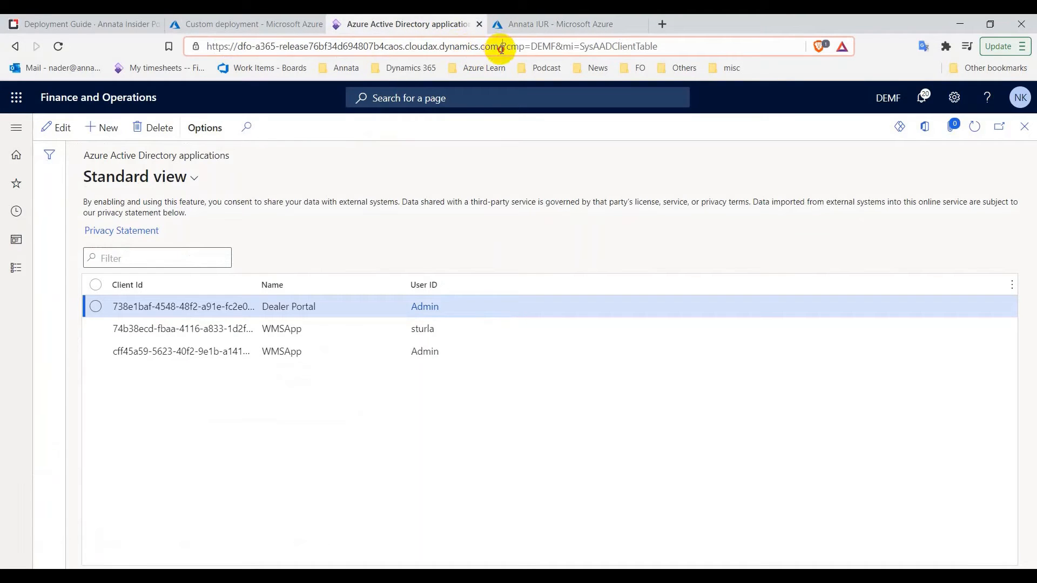
pyautogui.moveTo(502, 48); pyautogui.dragTo(200, 47)
pyautogui.rightClick(251, 47)
pyautogui.click(324, 119)
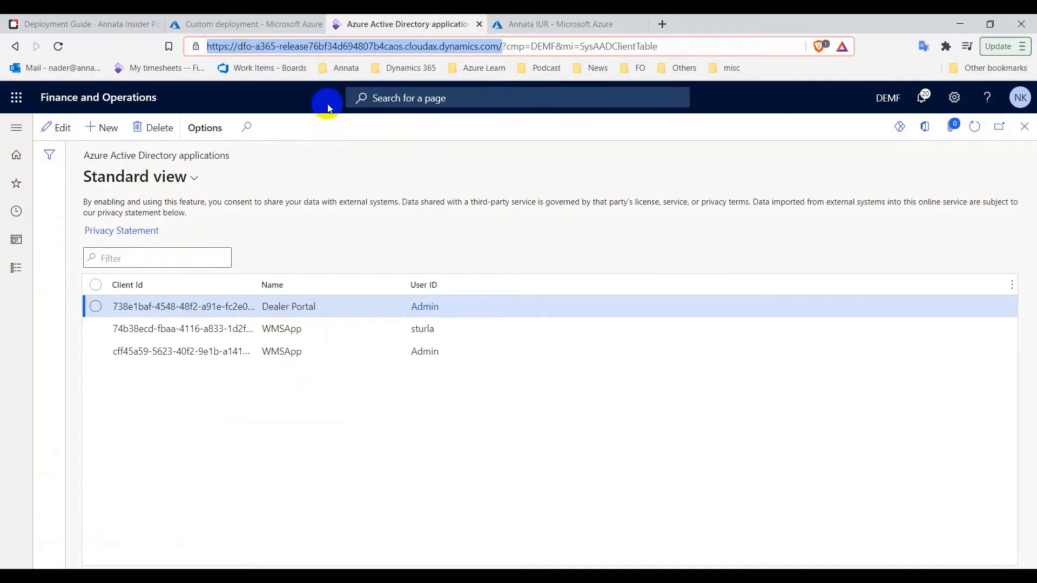
# Paste the environment URL over the Dynamics365F&O Resource placeholder, keeping Version at 3
pyautogui.click(240, 24)
pyautogui.moveTo(340, 364); pyautogui.dragTo(173, 364)
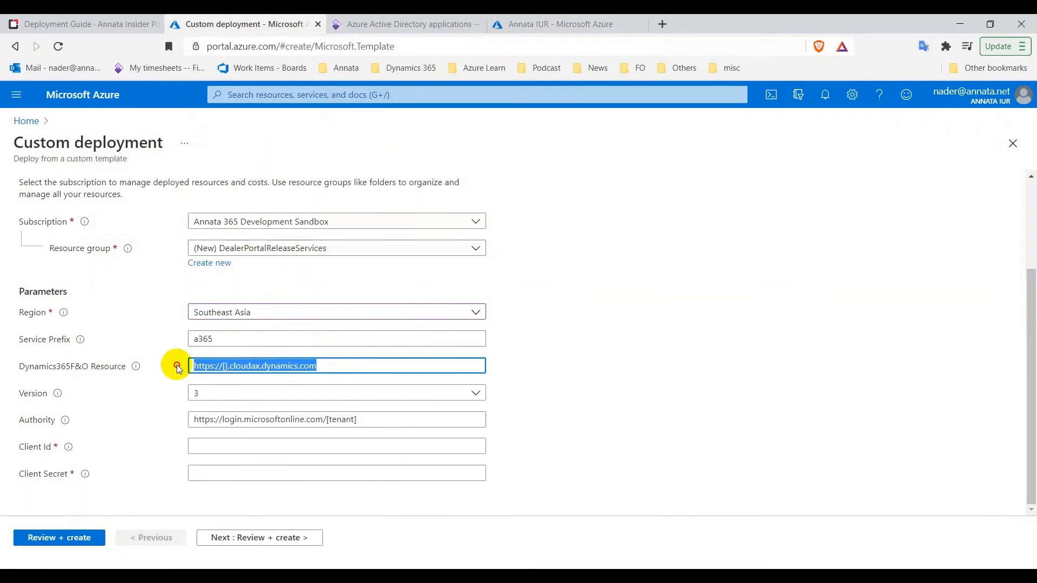
pyautogui.rightClick(243, 364)
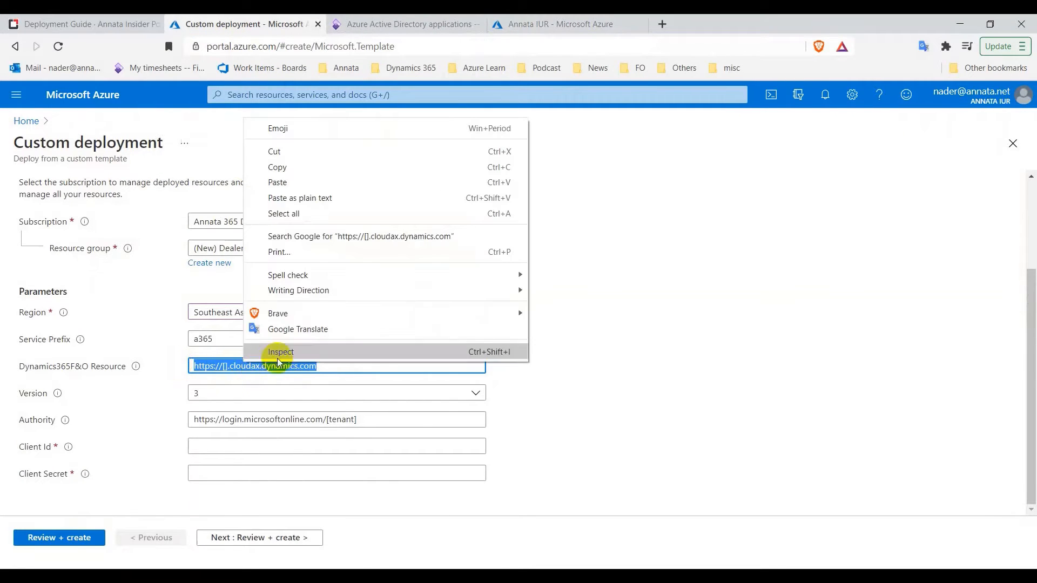
pyautogui.click(300, 198)
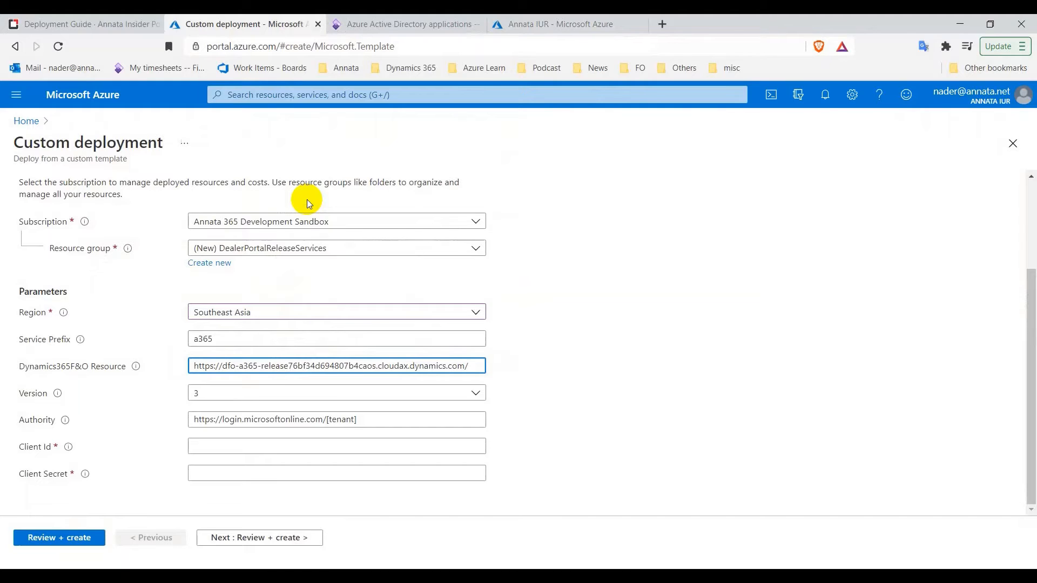
pyautogui.hotkey('ctrl', 'z')
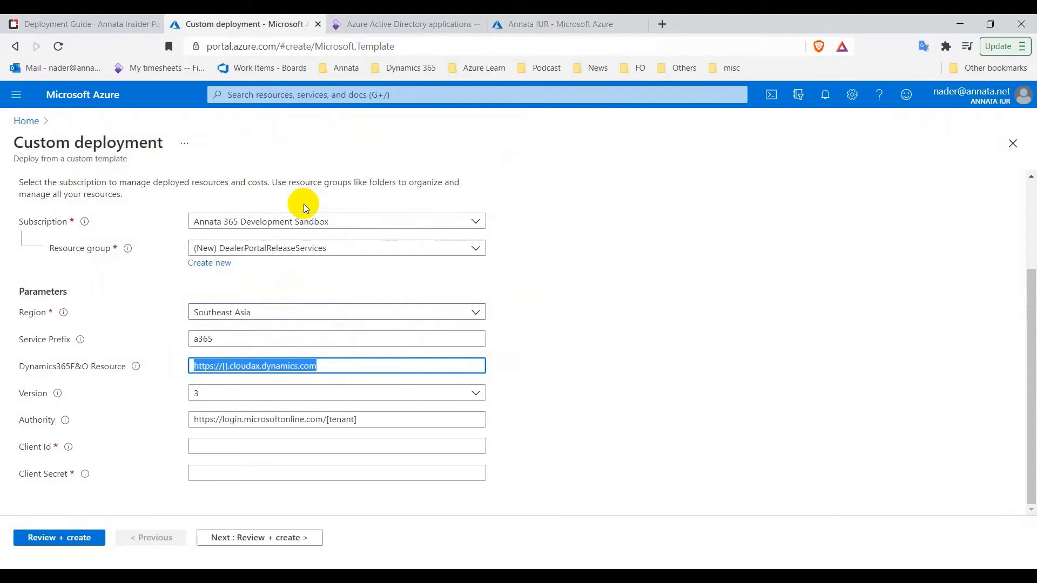
pyautogui.hotkey('ctrl', 'v')
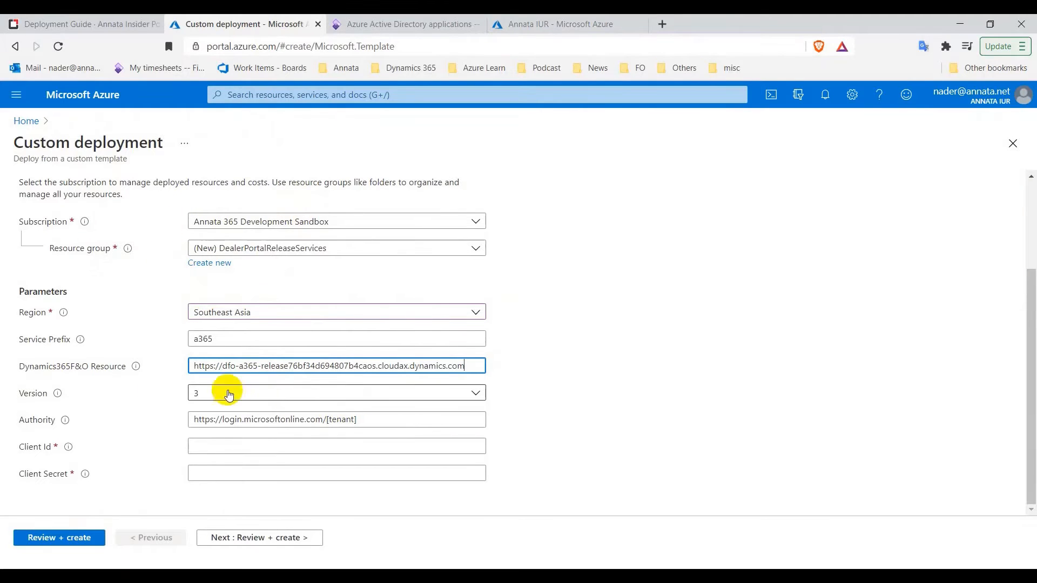
pyautogui.click(480, 397)
pyautogui.click(480, 397)
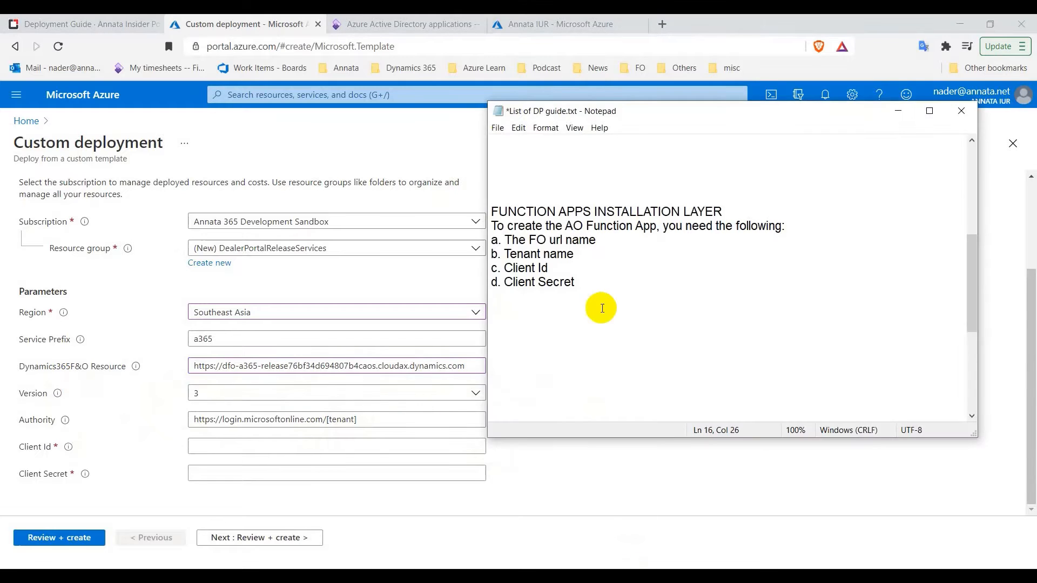
# Copy the tenant domain from Notepad into Authority, replacing the [tenant] placeholder
pyautogui.scroll(3, 573, 270)
pyautogui.moveTo(650, 256); pyautogui.dragTo(491, 253)
pyautogui.rightClick(508, 253)
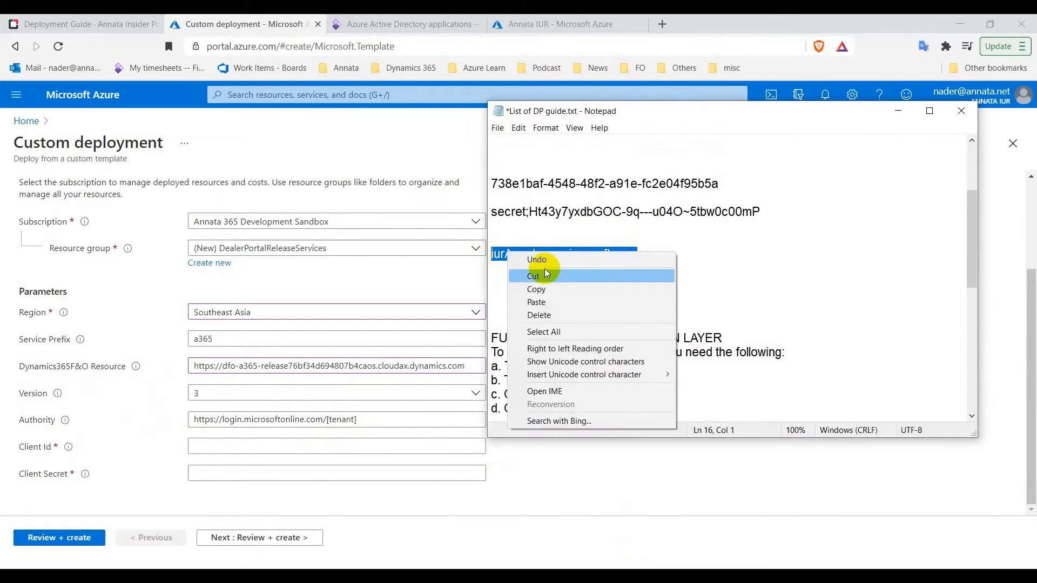
pyautogui.click(540, 285)
pyautogui.click(399, 422)
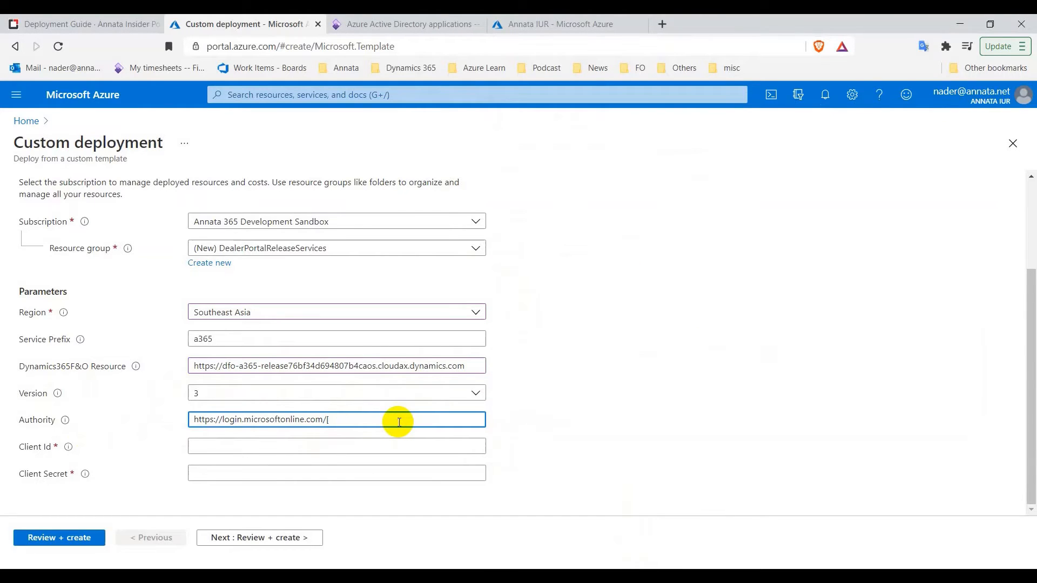
pyautogui.press('BackSpace')
pyautogui.hotkey('ctrl', 'v')
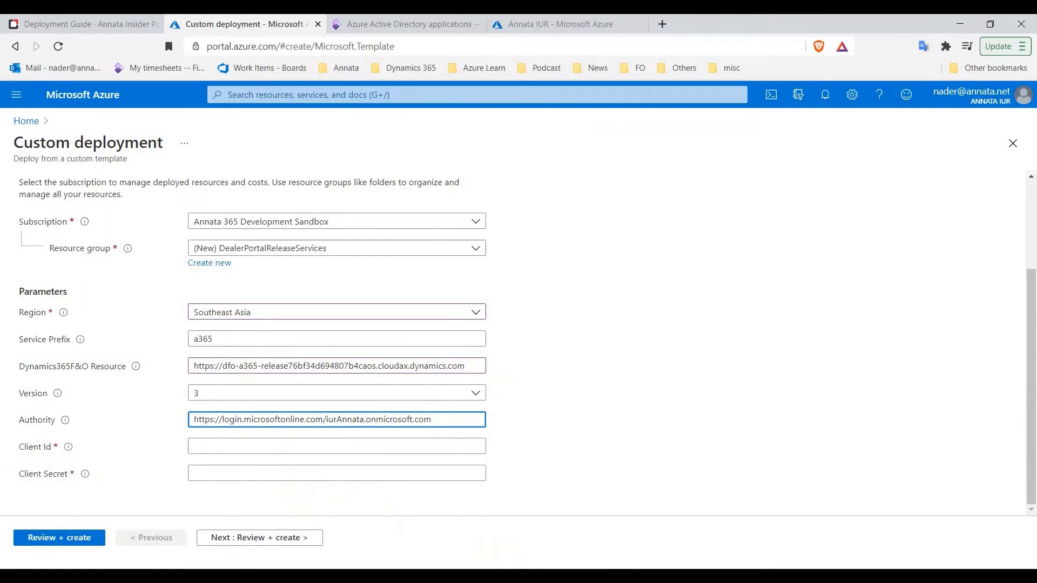
# Copy the client ID GUID from Notepad into the Client Id field
pyautogui.hotkey('alt', 'Tab')
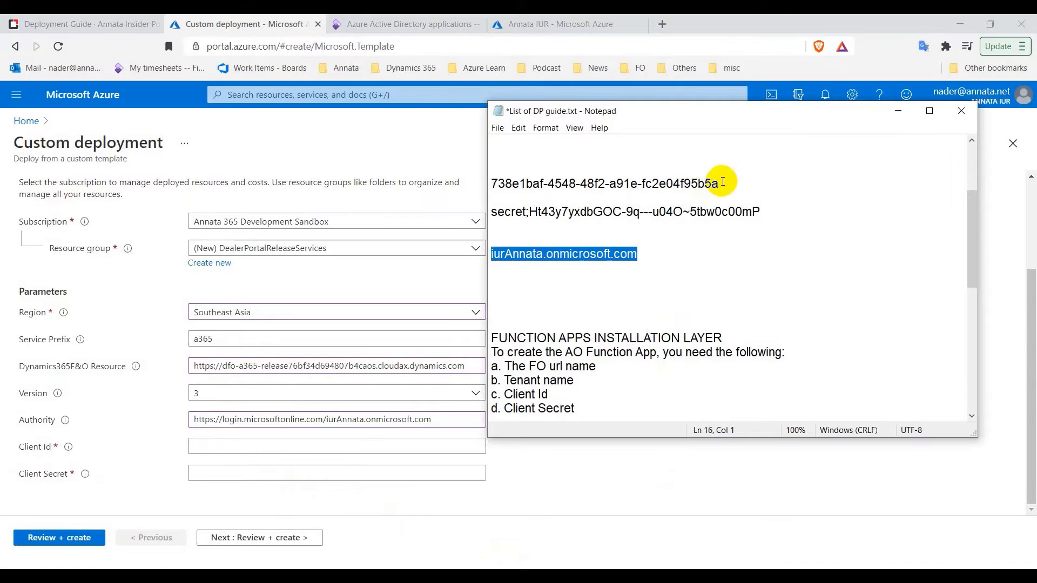
pyautogui.moveTo(723, 182); pyautogui.dragTo(490, 182)
pyautogui.rightClick(492, 182)
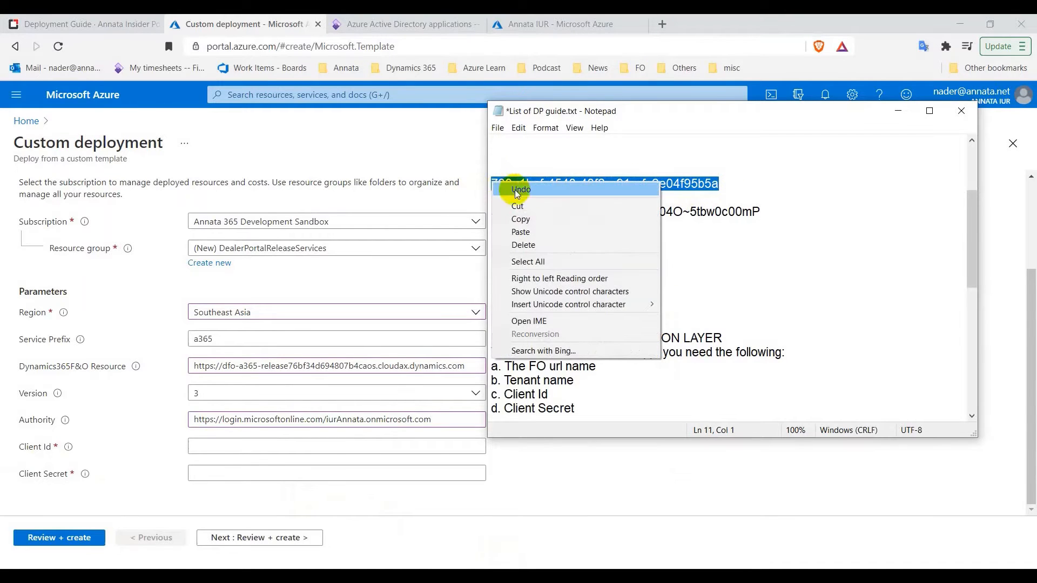
pyautogui.click(519, 219)
pyautogui.click(232, 448)
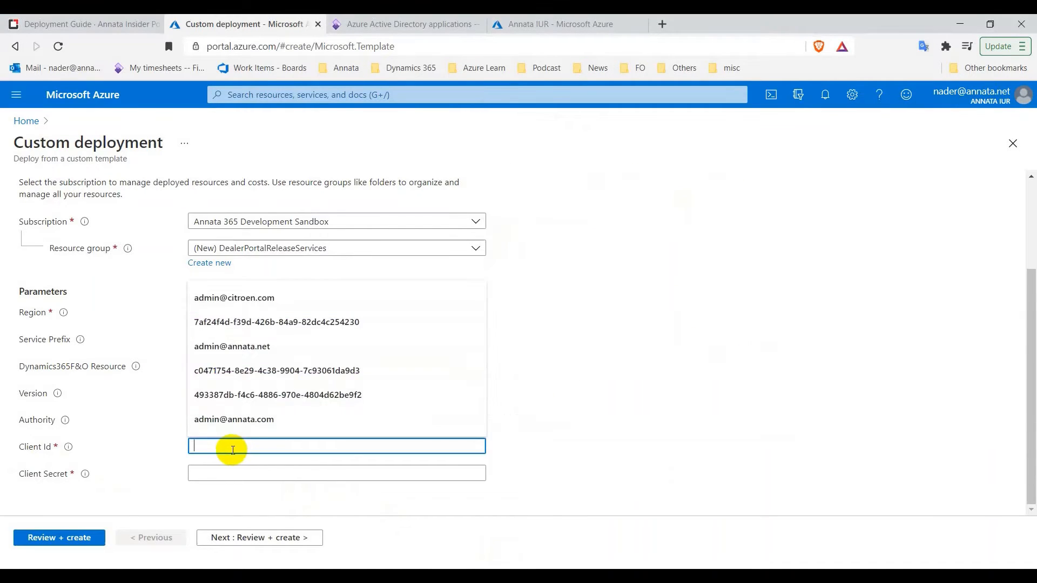
pyautogui.hotkey('ctrl', 'v')
# Copy the client secret from Notepad into Client Secret and run the final validation
pyautogui.hotkey('alt', 'Tab')
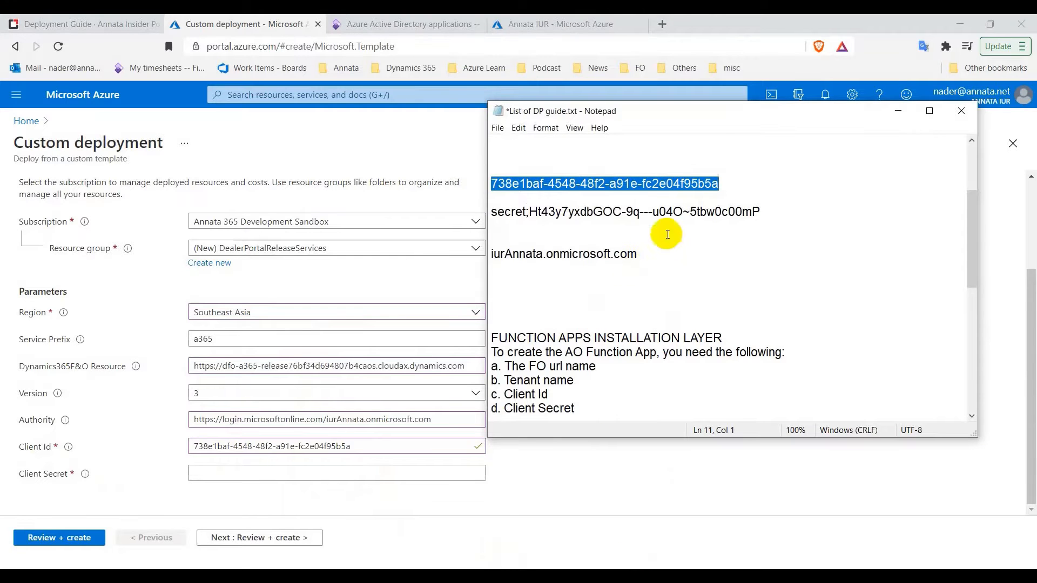
pyautogui.moveTo(763, 212); pyautogui.dragTo(529, 213)
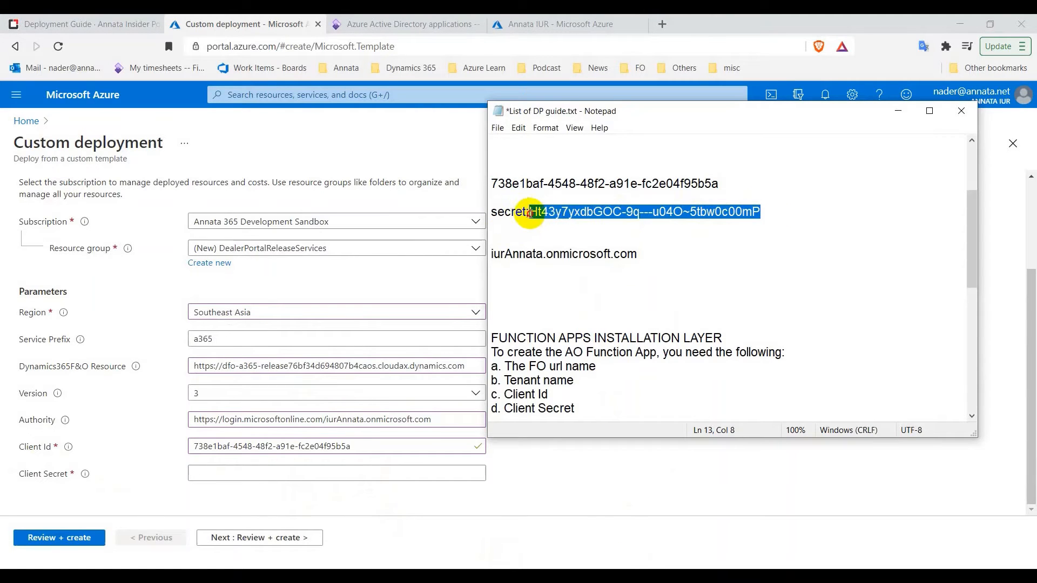
pyautogui.rightClick(542, 210)
pyautogui.click(580, 252)
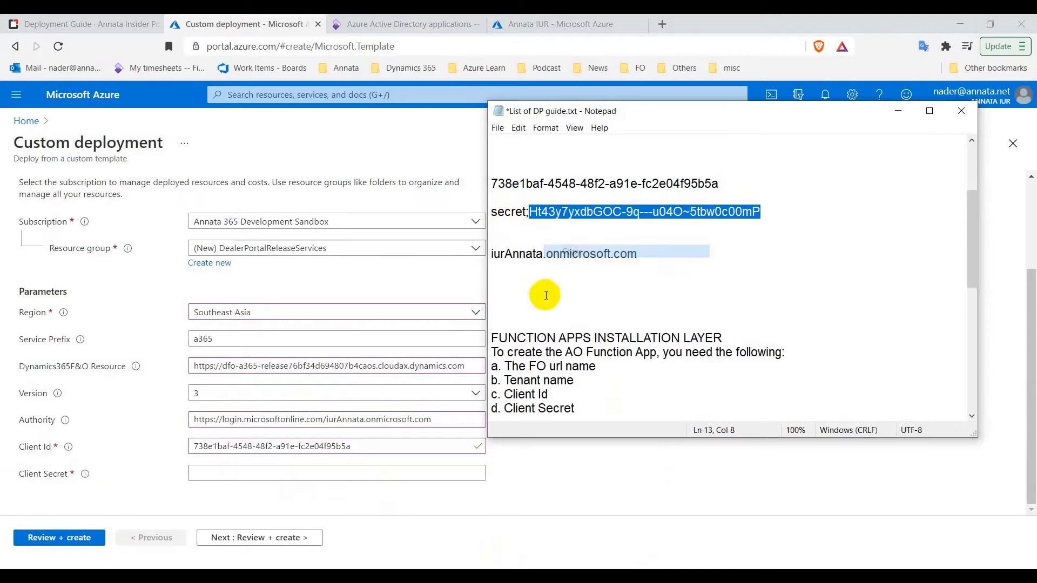
pyautogui.click(246, 474)
pyautogui.hotkey('ctrl', 'v')
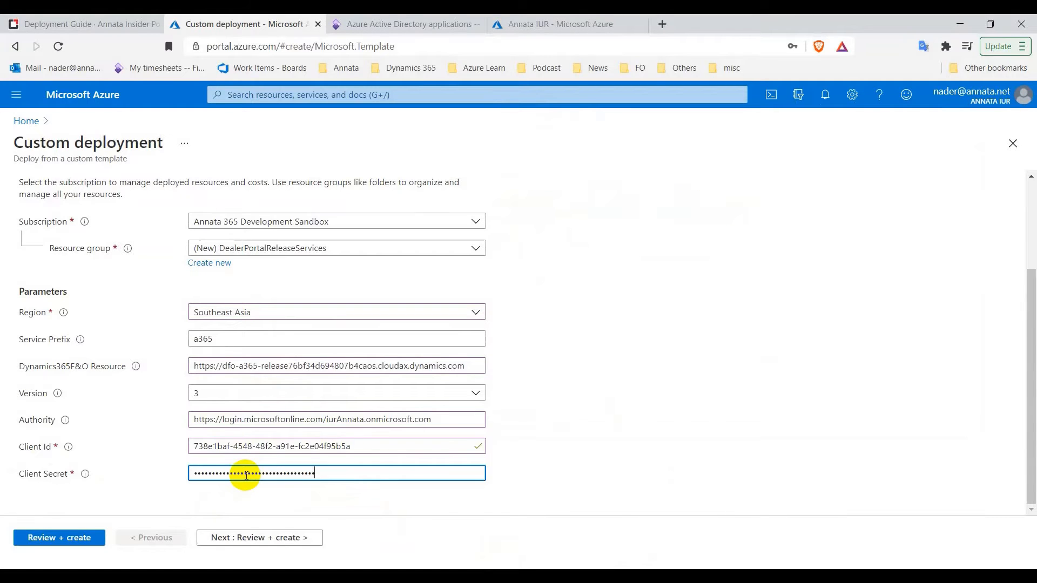
pyautogui.moveTo(76, 471)
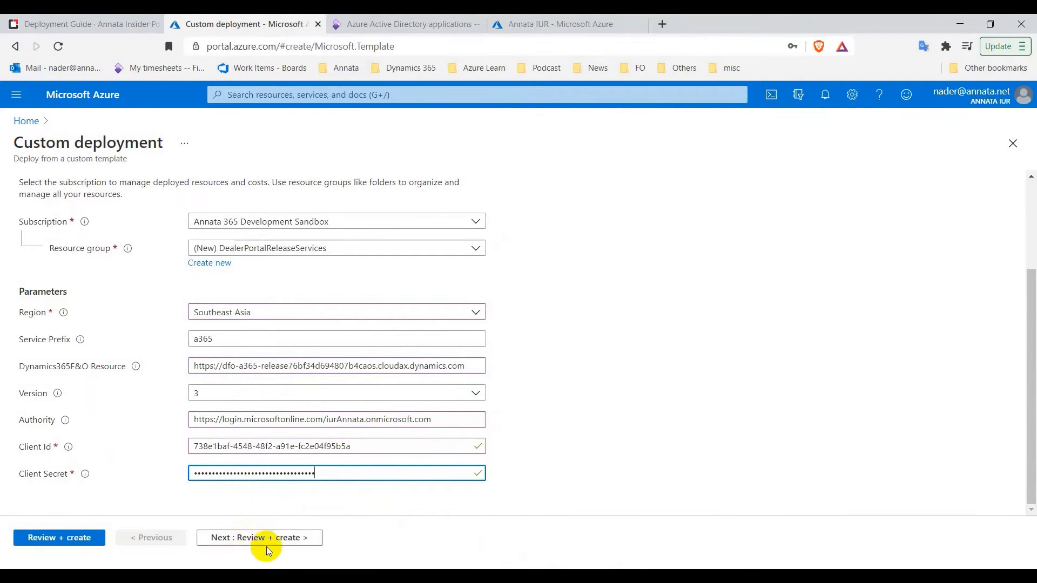
pyautogui.click(81, 537)
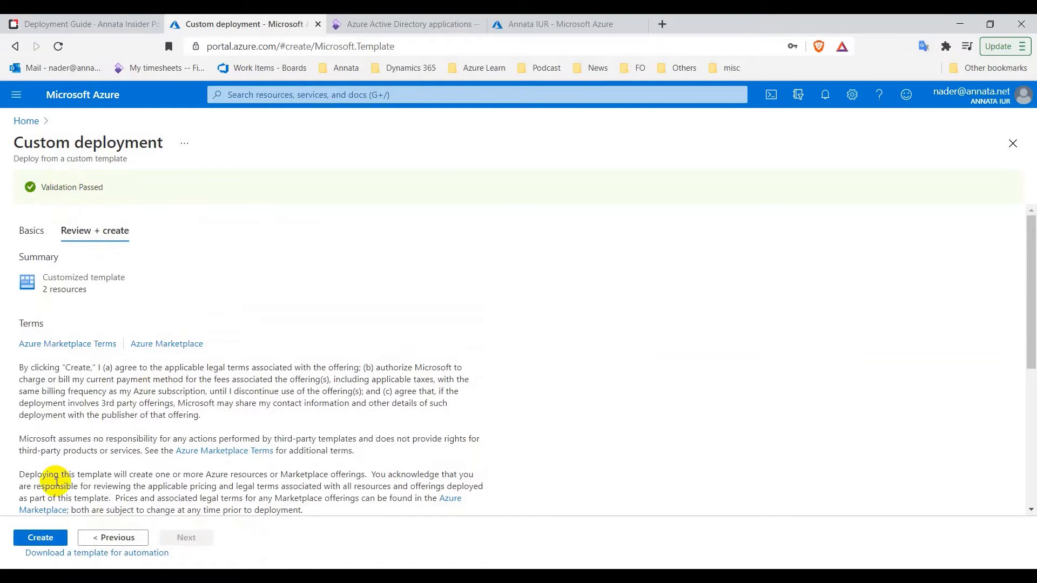
# Create the validated deployment so it starts deploying into DealerPortalReleaseServices
pyautogui.click(38, 539)
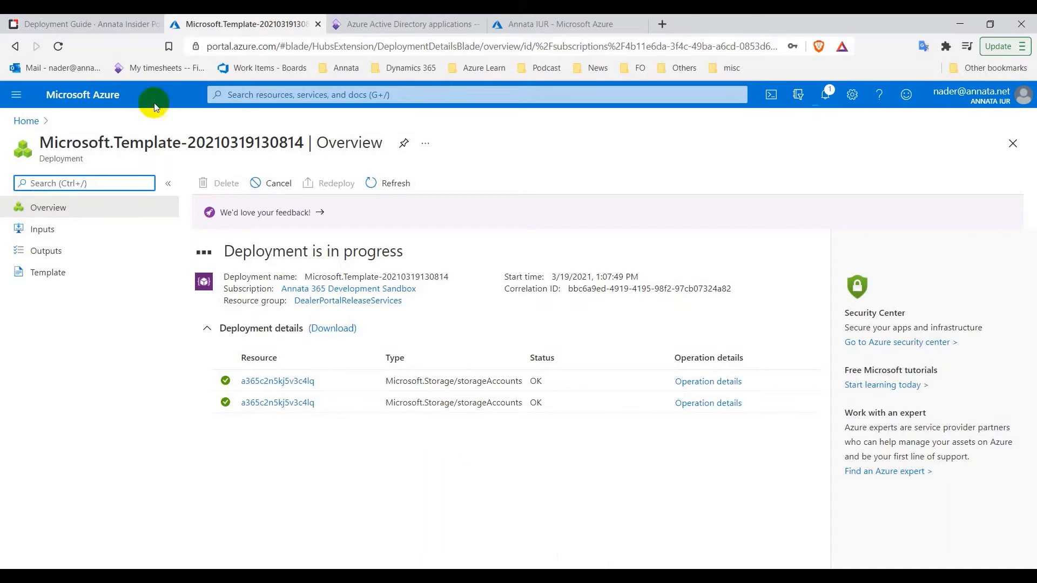
# Glance at the deployment guide, then return to the function app deployment until it completes
pyautogui.click(120, 31)
pyautogui.scroll(-2, 380, 218)
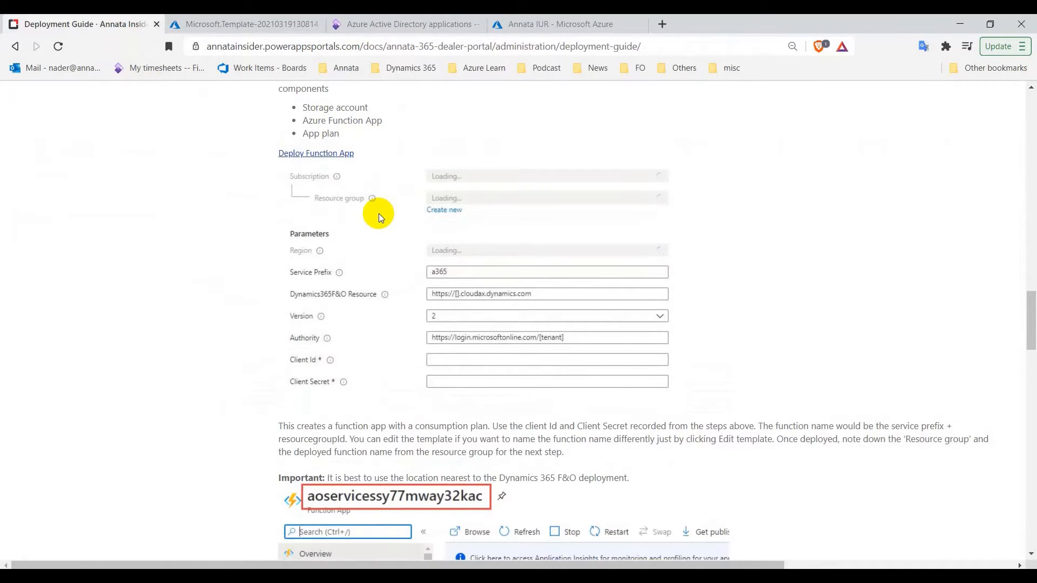
pyautogui.scroll(2, 380, 217)
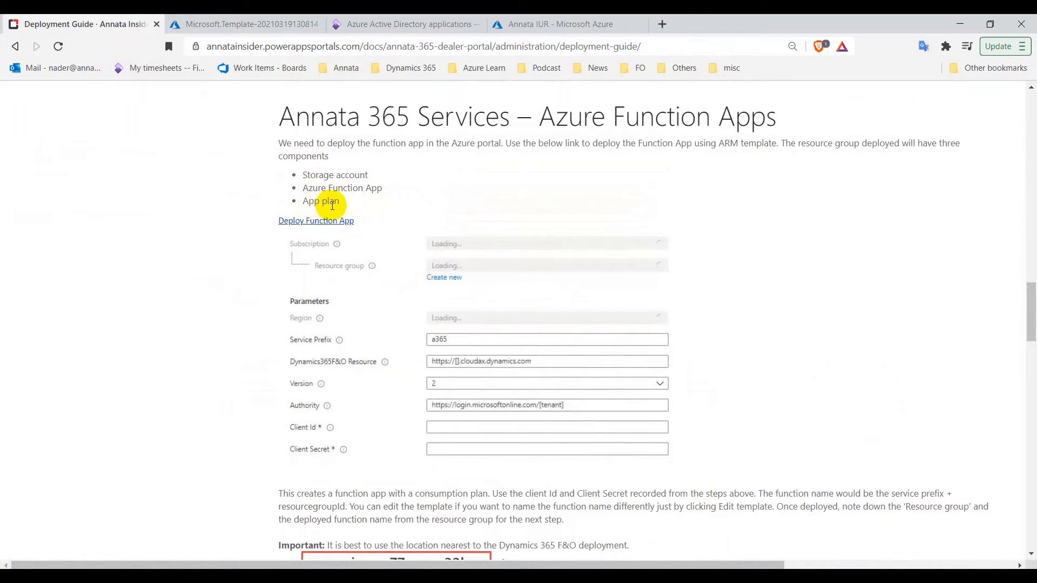
pyautogui.click(250, 34)
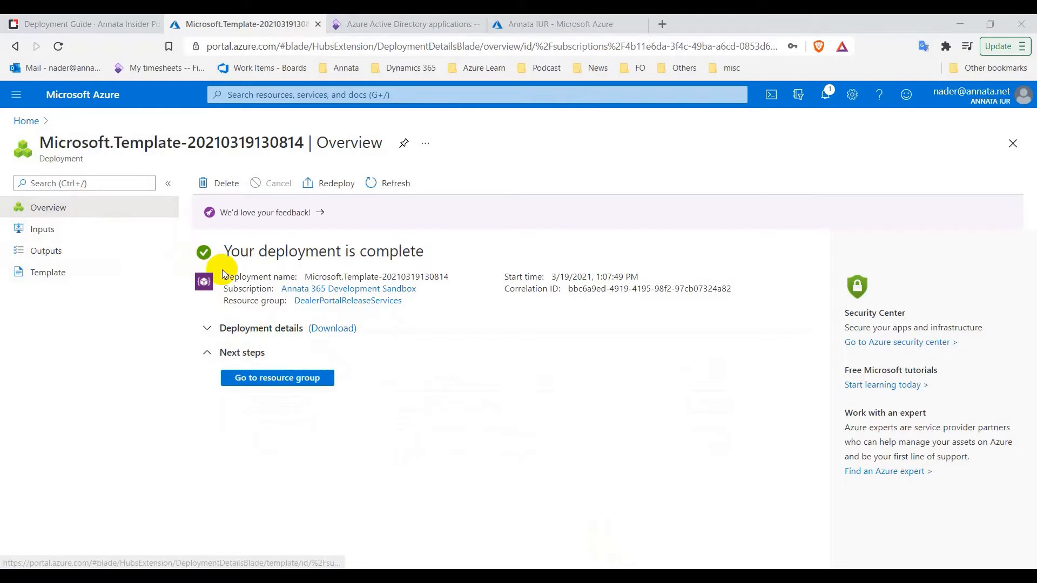
# Open the DealerPortalReleaseServices resource group from the deployment overview
pyautogui.click(331, 303)
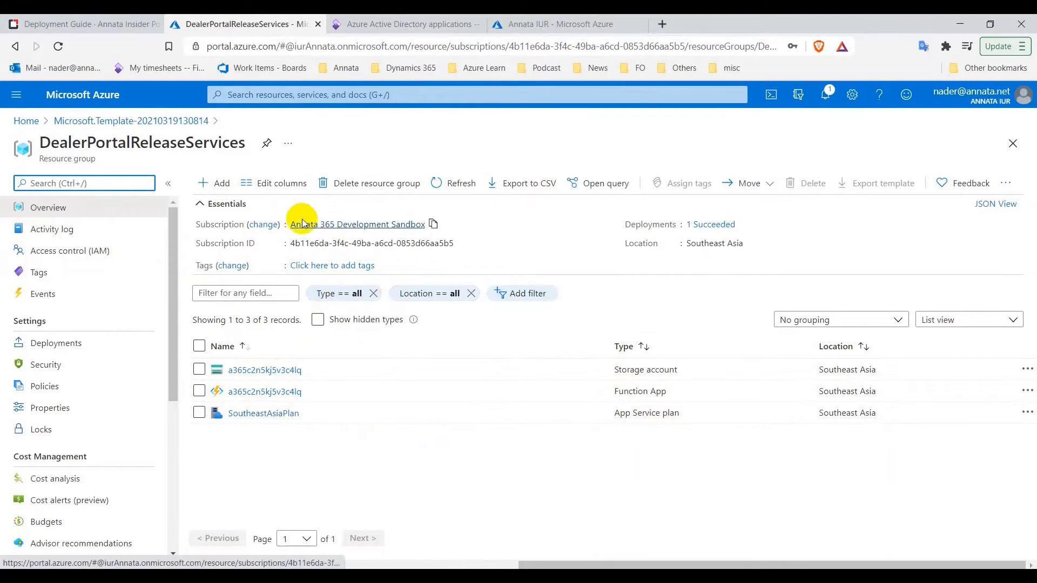
pyautogui.click(116, 24)
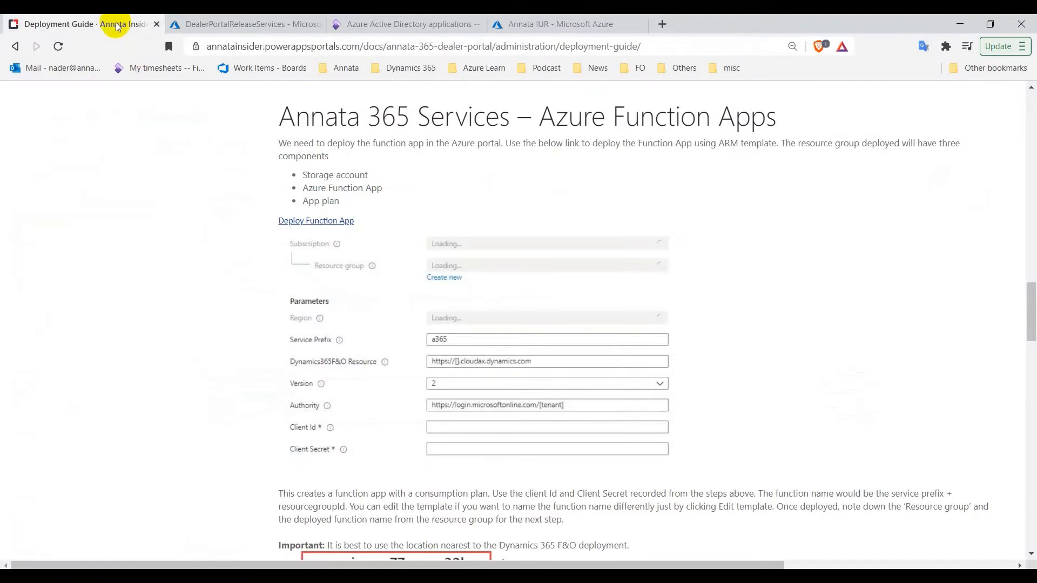
pyautogui.scroll(-5, 471, 205)
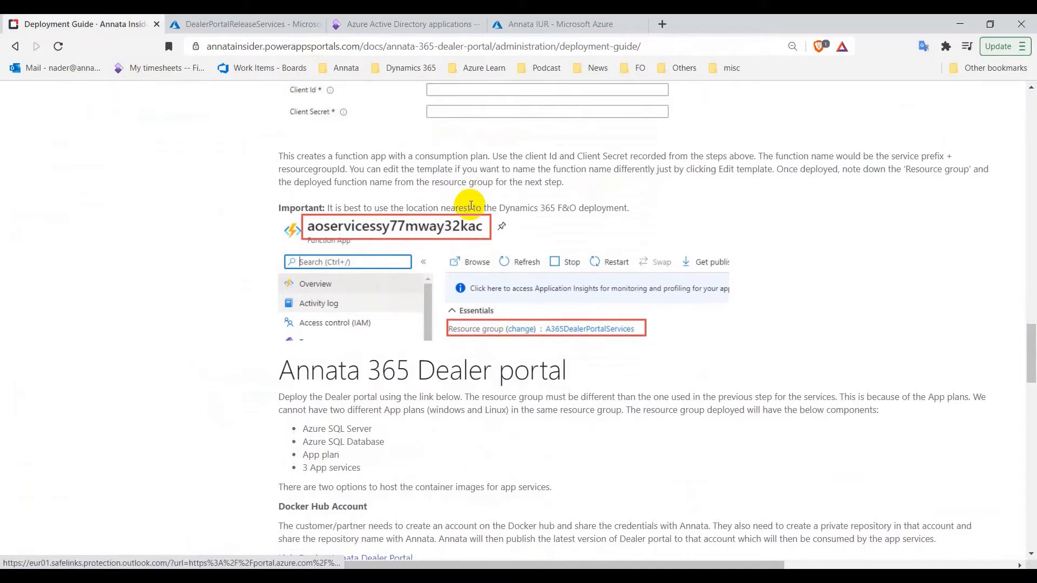
pyautogui.scroll(-1, 471, 206)
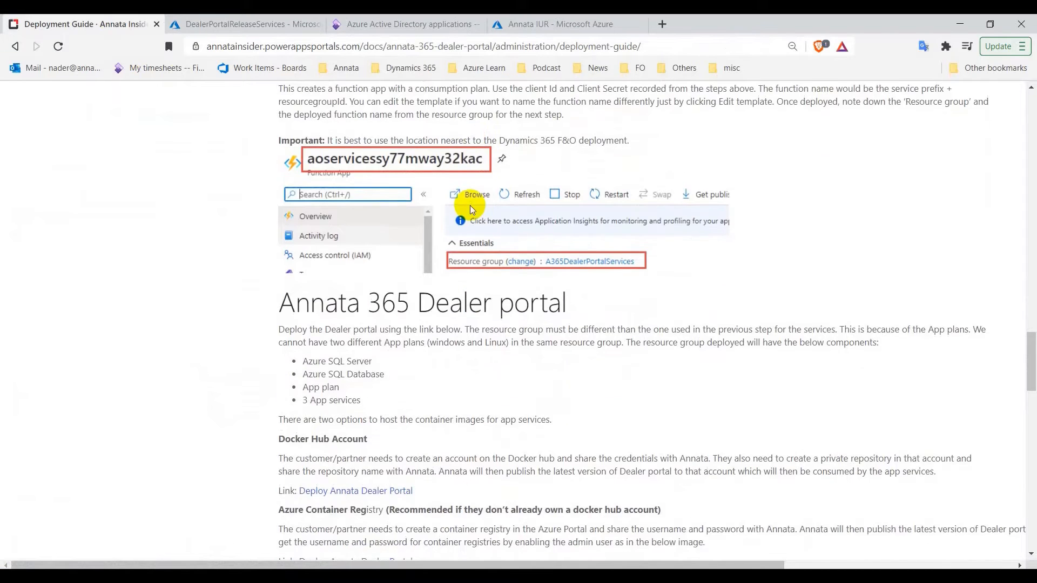
pyautogui.scroll(-2, 471, 205)
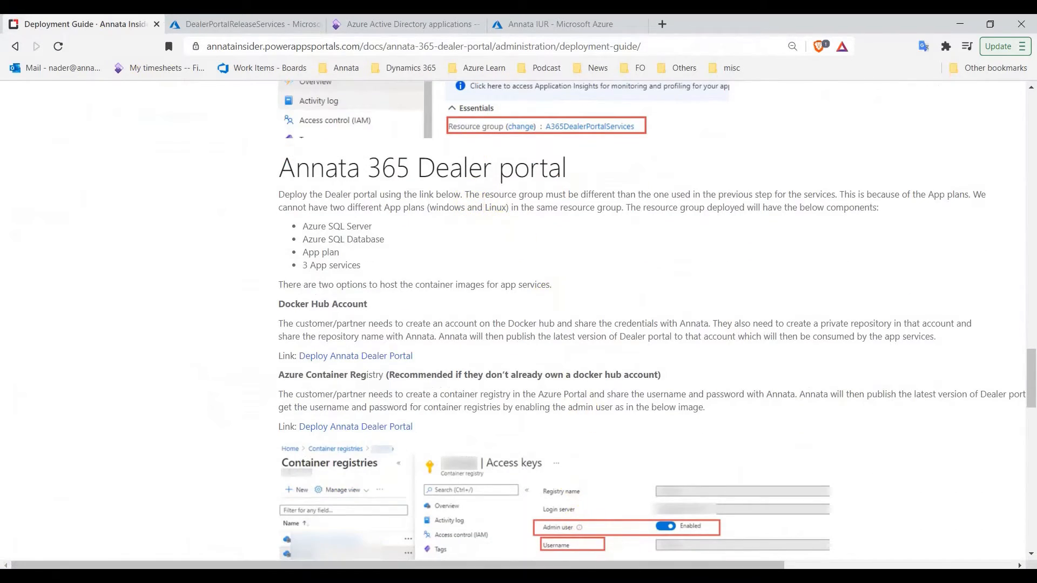
pyautogui.scroll(-1, 420, 296)
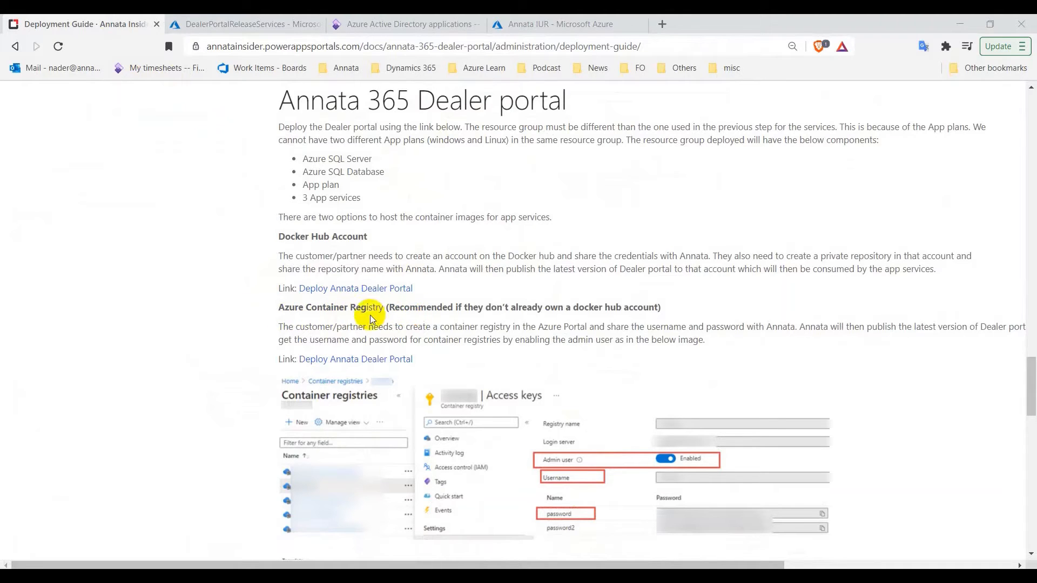
pyautogui.click(249, 22)
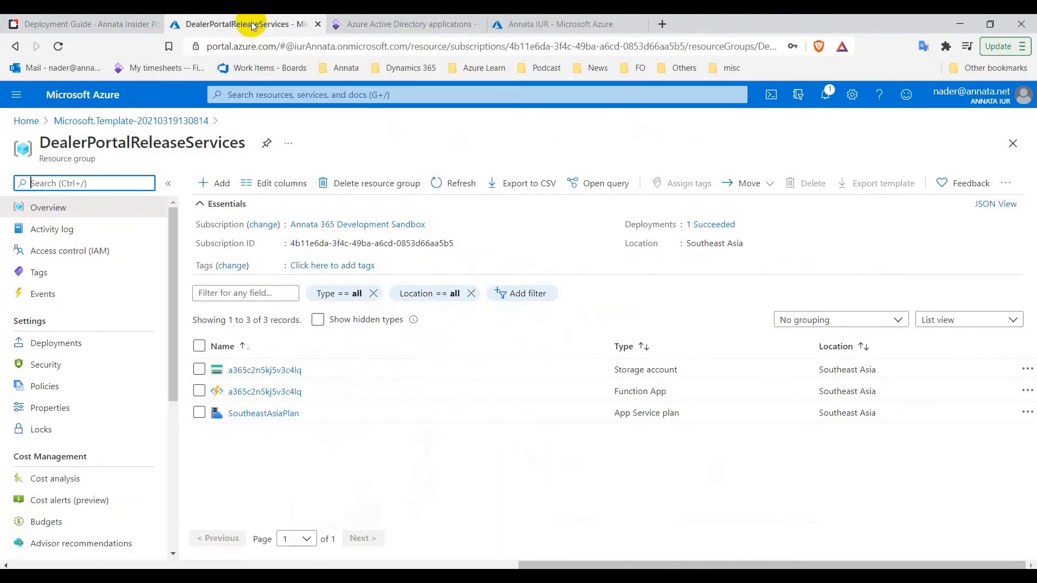
# Search 'container registry' under Create a resource and open the Container Registry creation form
pyautogui.click(24, 100)
pyautogui.click(70, 119)
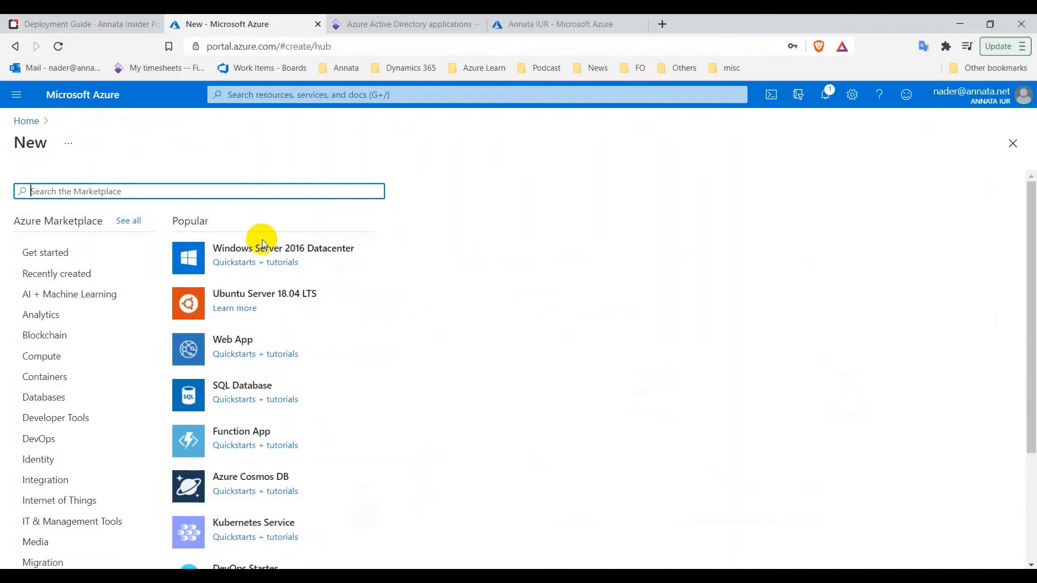
pyautogui.write('container')
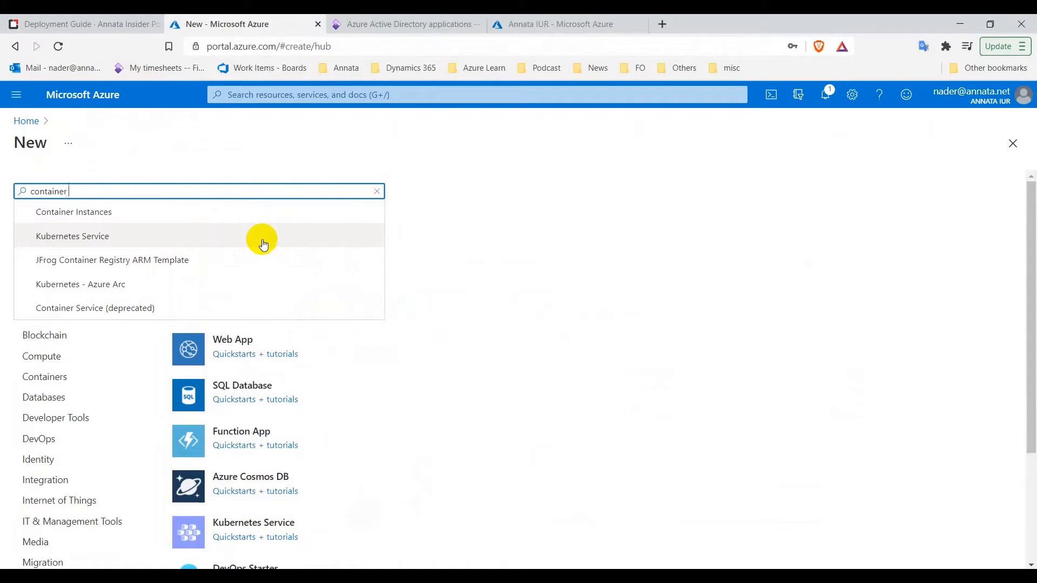
pyautogui.write(' registry')
pyautogui.click(192, 260)
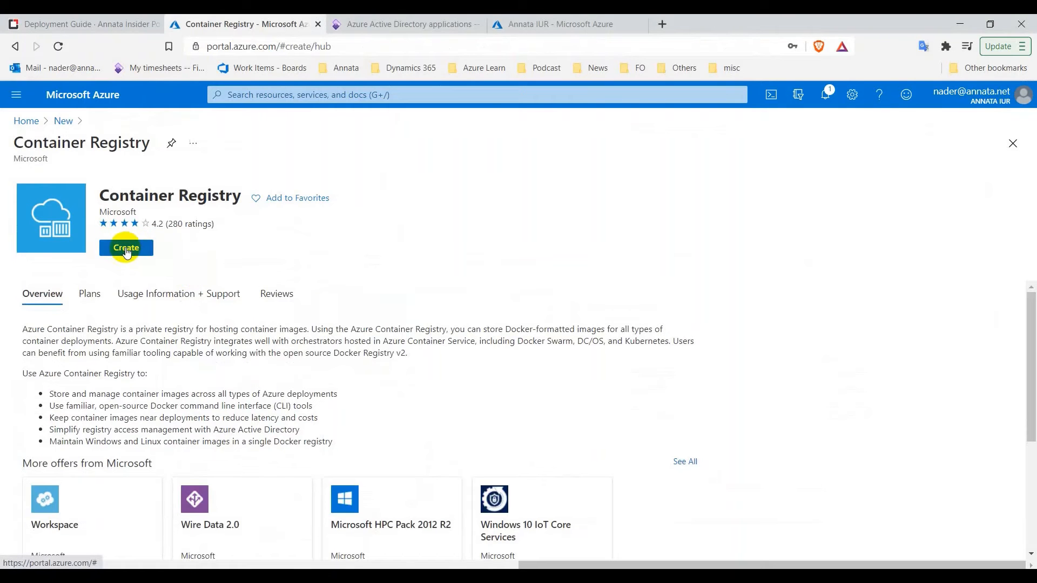
pyautogui.click(123, 250)
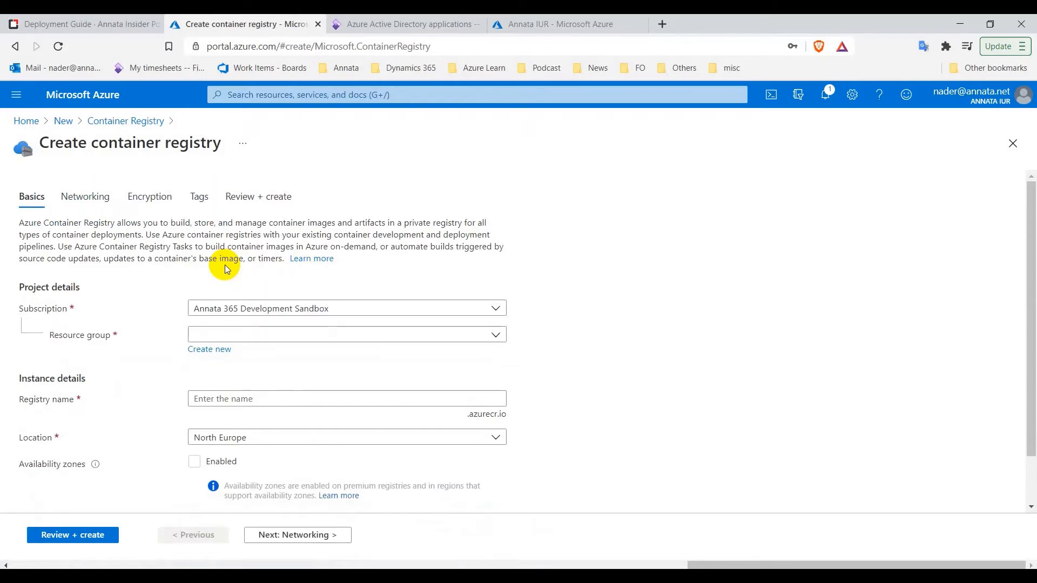
# Create a new resource group named DealerPortalRelease for the registry
pyautogui.scroll(-1, 229, 259)
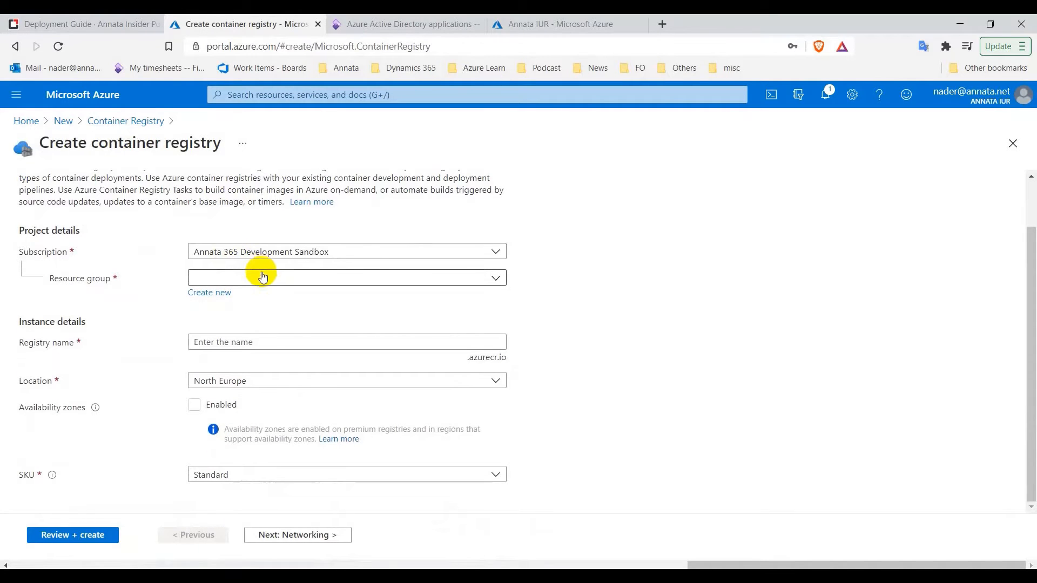
pyautogui.click(222, 297)
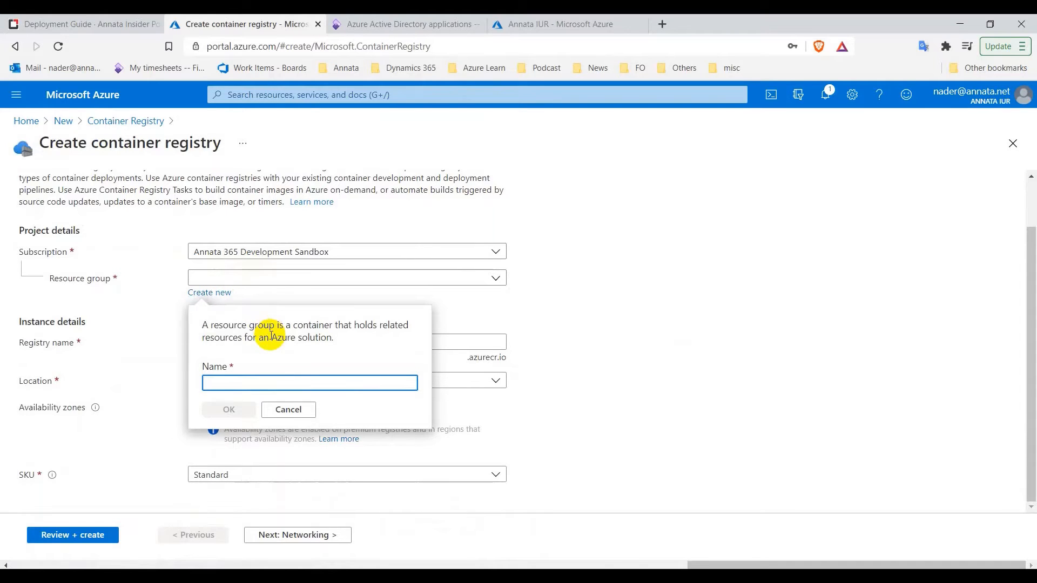
pyautogui.write('DealerPortal')
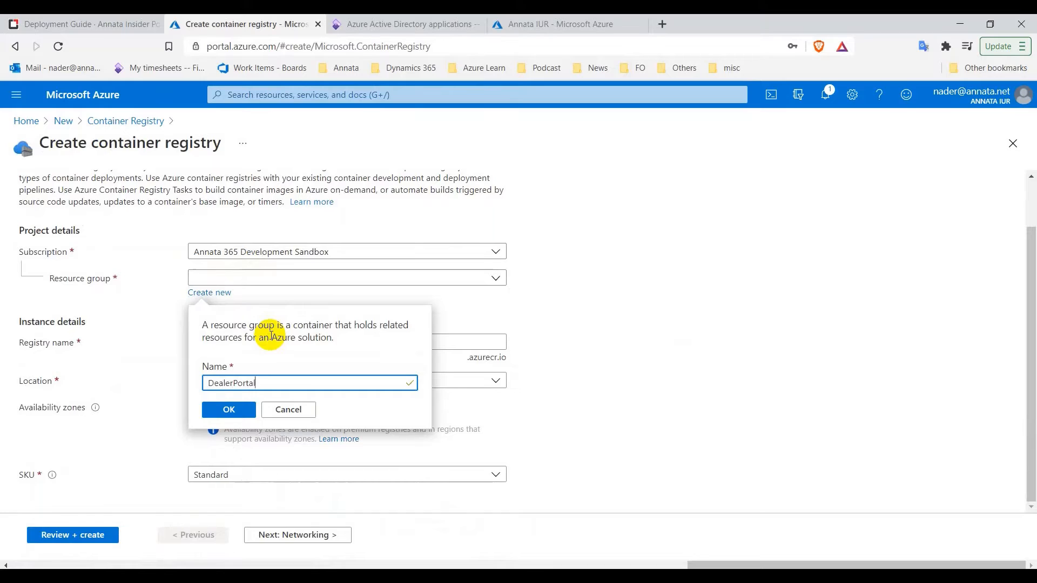
pyautogui.write('Release')
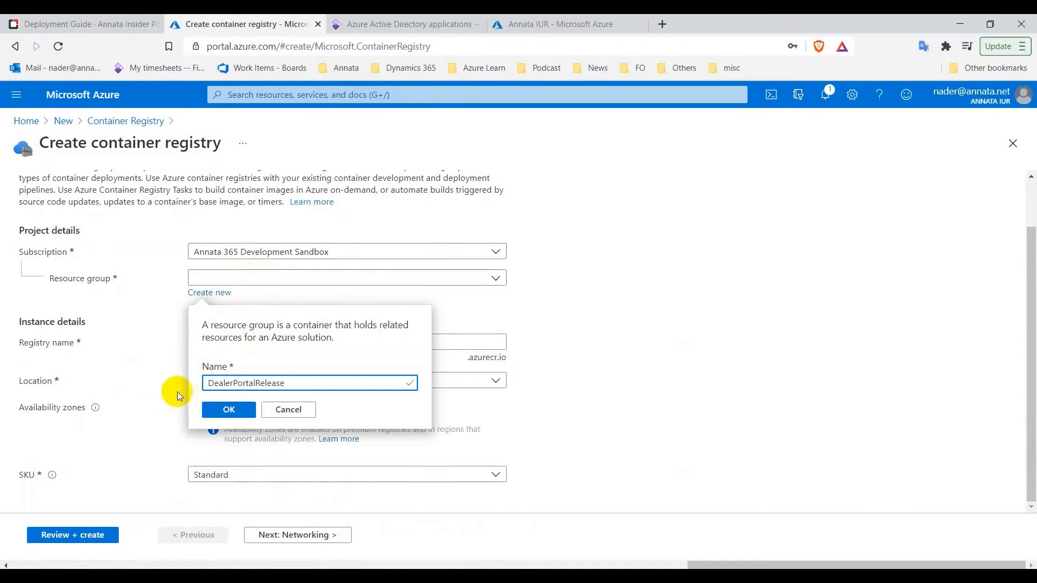
pyautogui.click(229, 410)
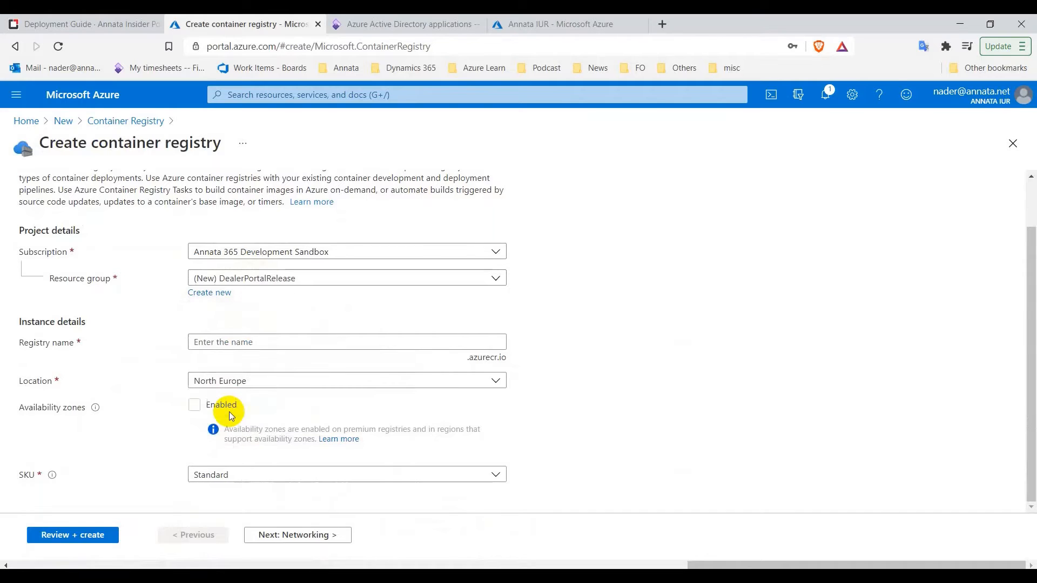
# Name the registry A365DealerPortalReleaseDPRegistry and choose Southeast Asia as its location
pyautogui.click(237, 345)
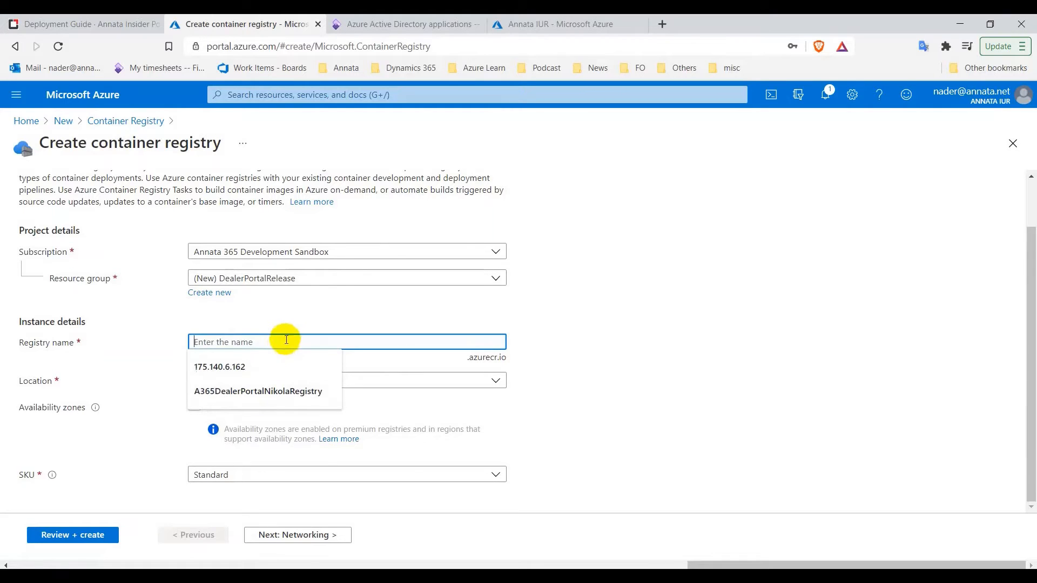
pyautogui.click(297, 391)
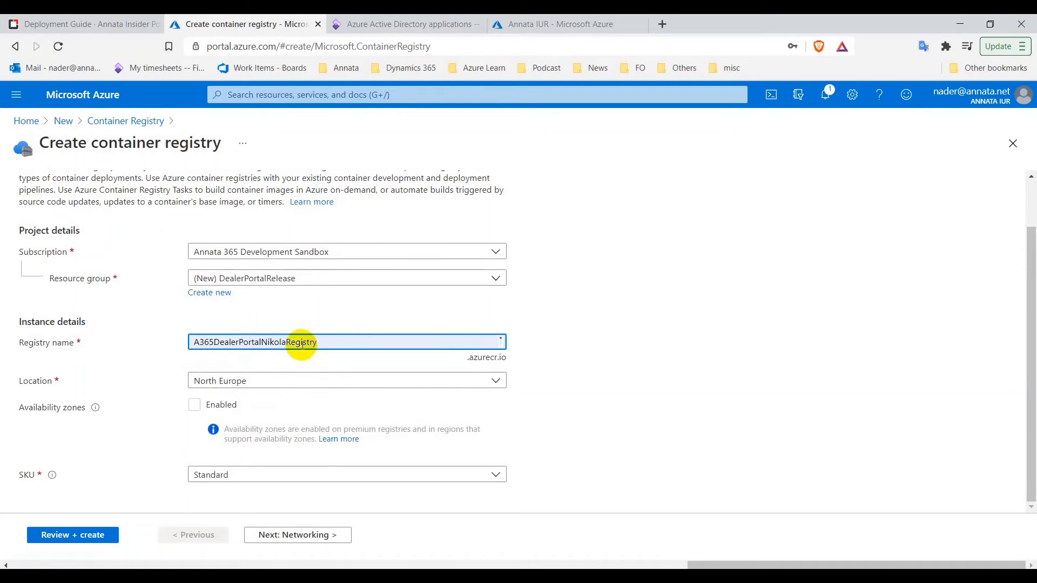
pyautogui.moveTo(287, 344); pyautogui.dragTo(265, 344)
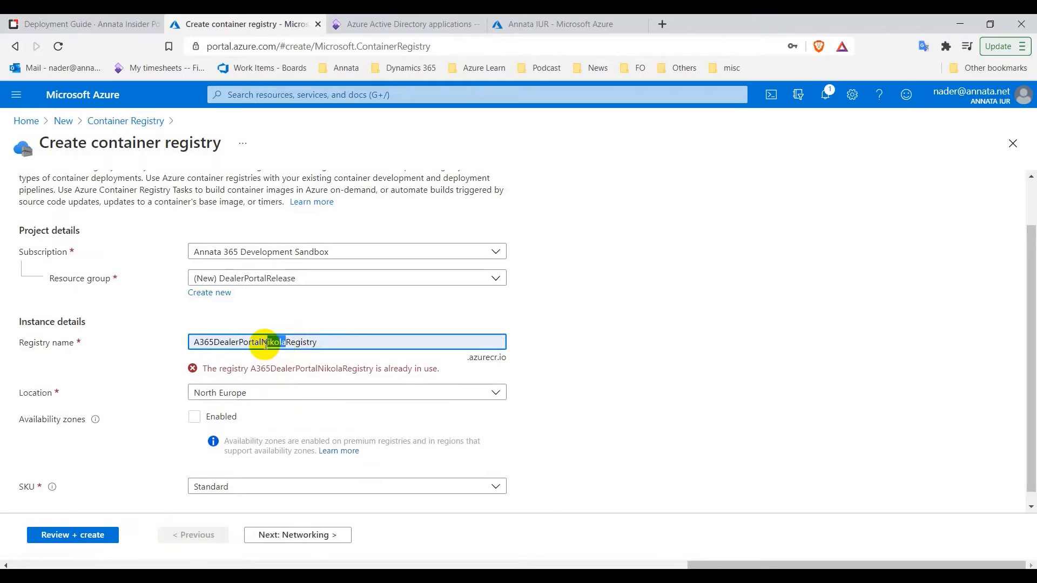
pyautogui.press('BackSpace')
pyautogui.press('BackSpace')
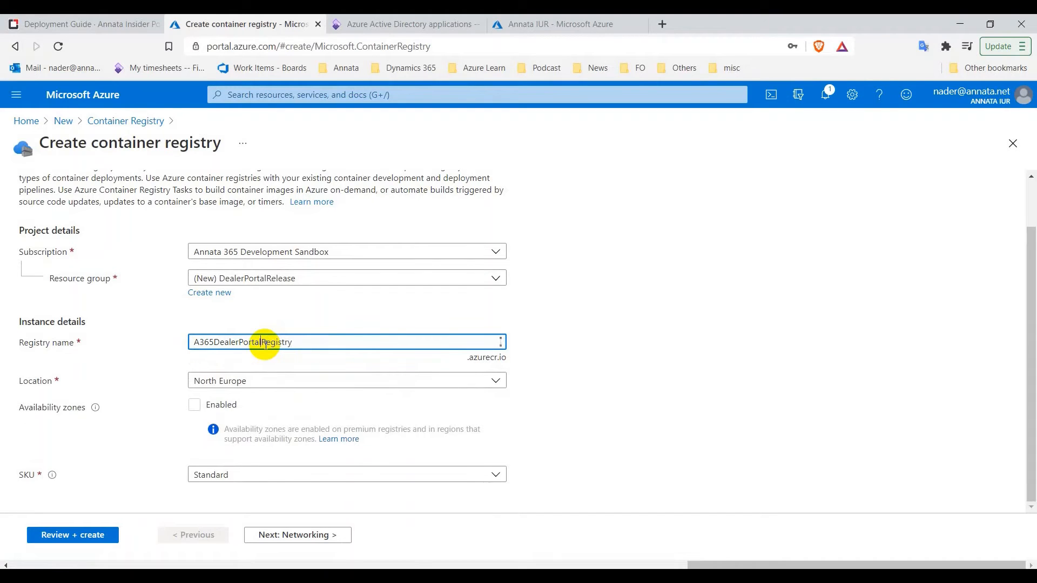
pyautogui.write('2')
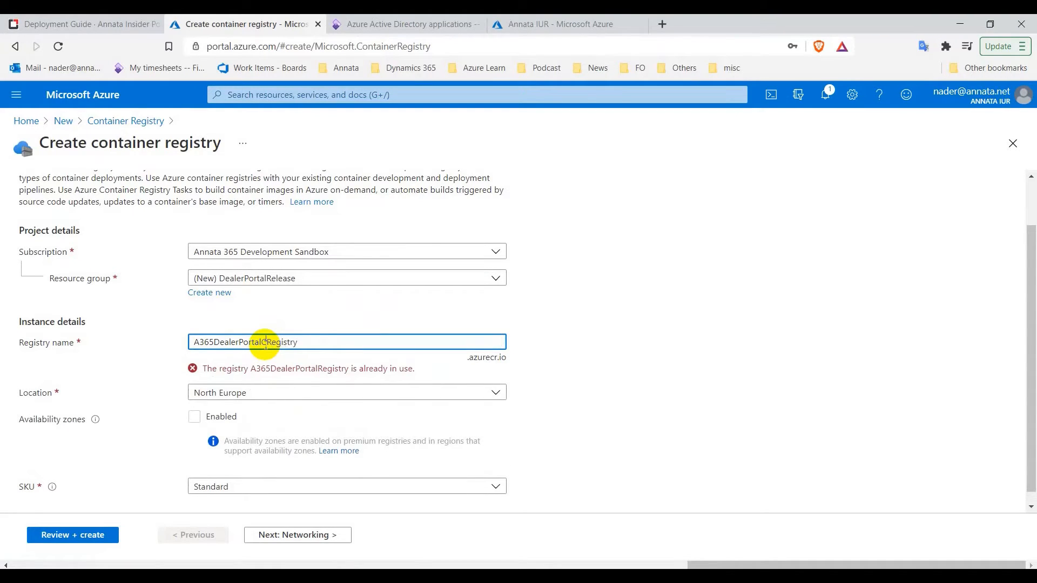
pyautogui.press('BackSpace')
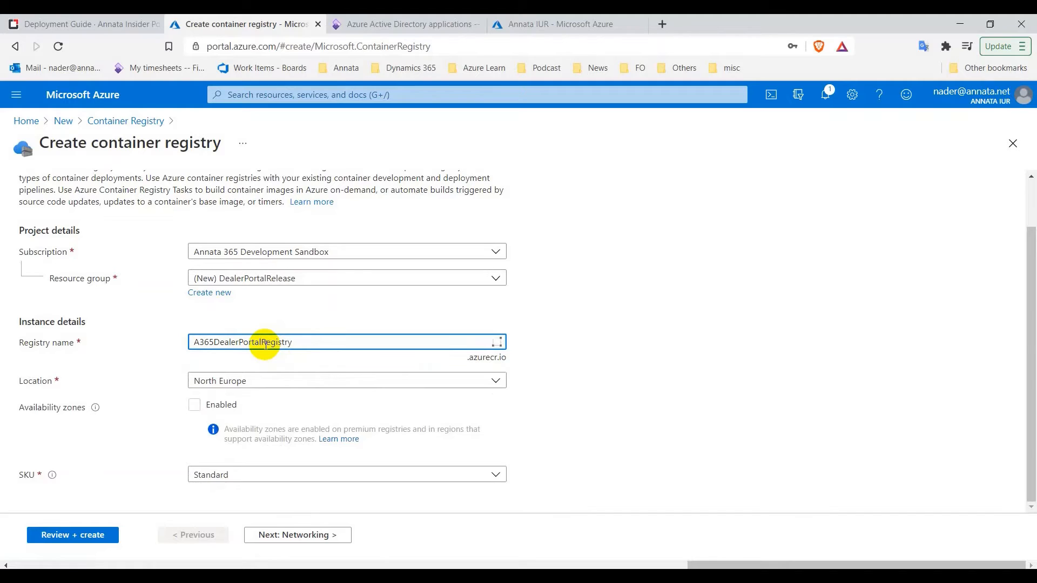
pyautogui.write('Releas')
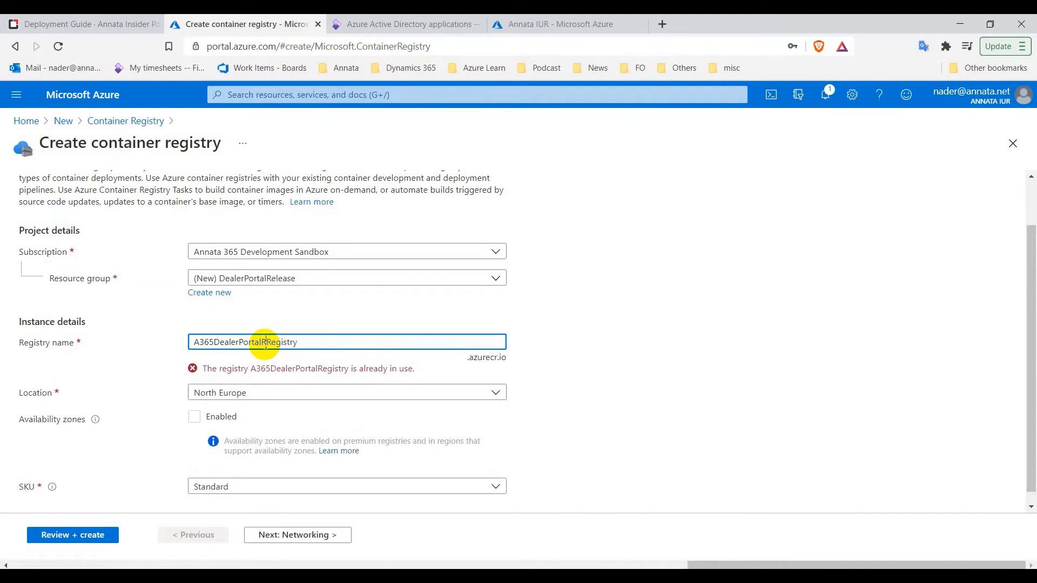
pyautogui.write('e')
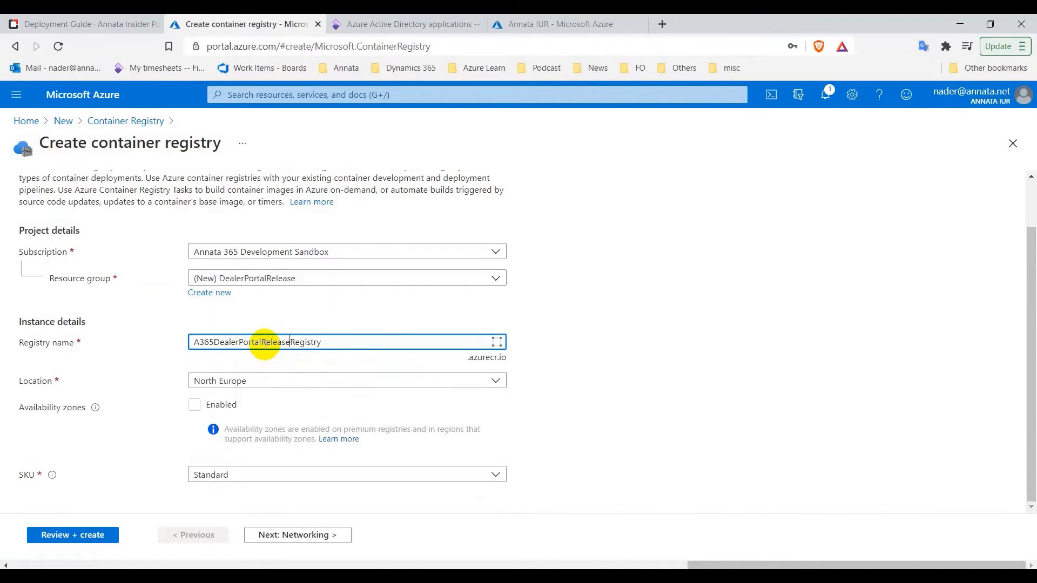
pyautogui.write('DP')
pyautogui.click(274, 381)
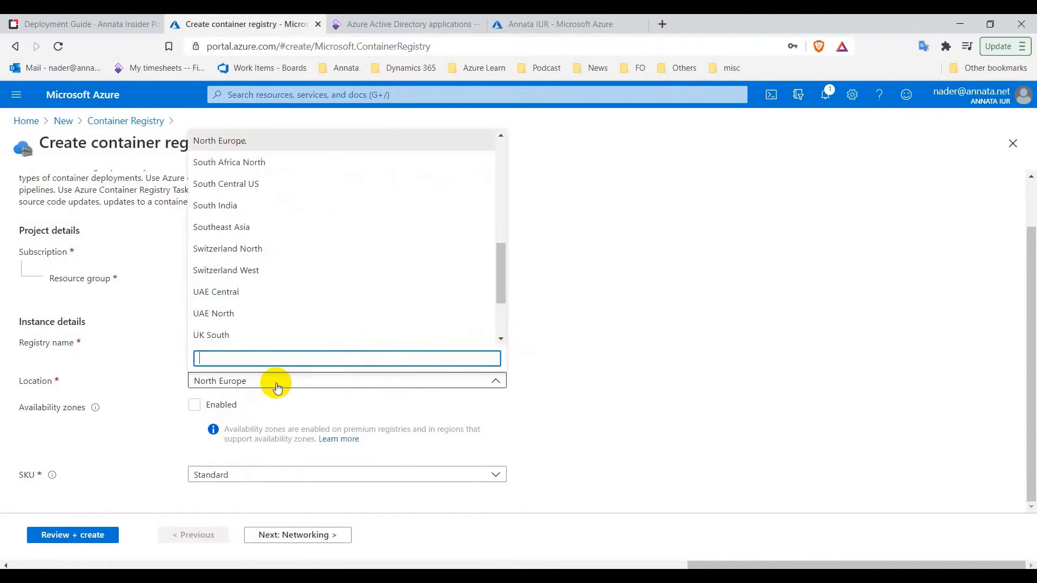
pyautogui.click(303, 229)
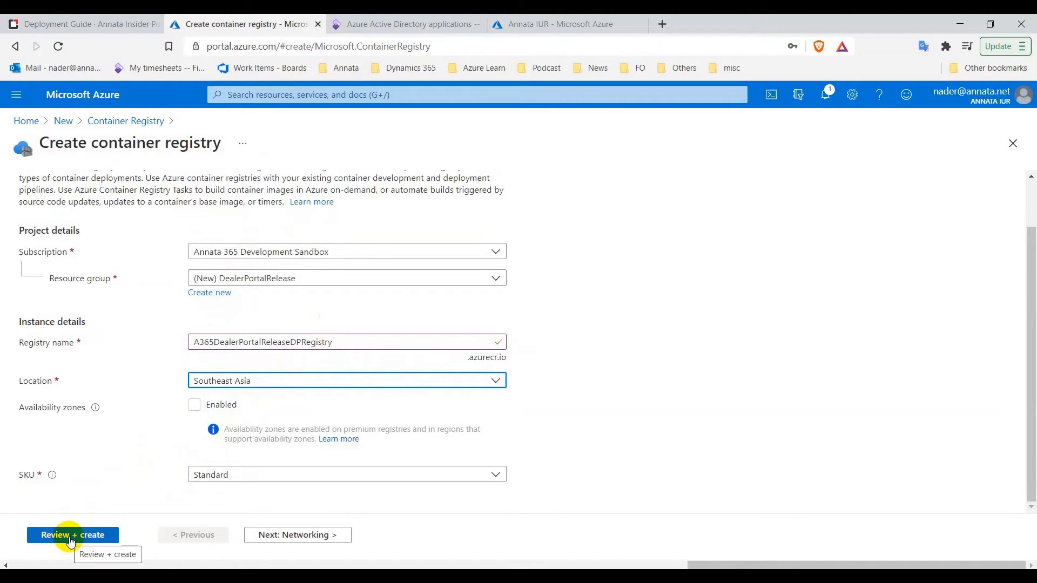
# Review and create the A365DealerPortalReleaseDPRegistry registry, then return to the Deployment Guide
pyautogui.click(71, 540)
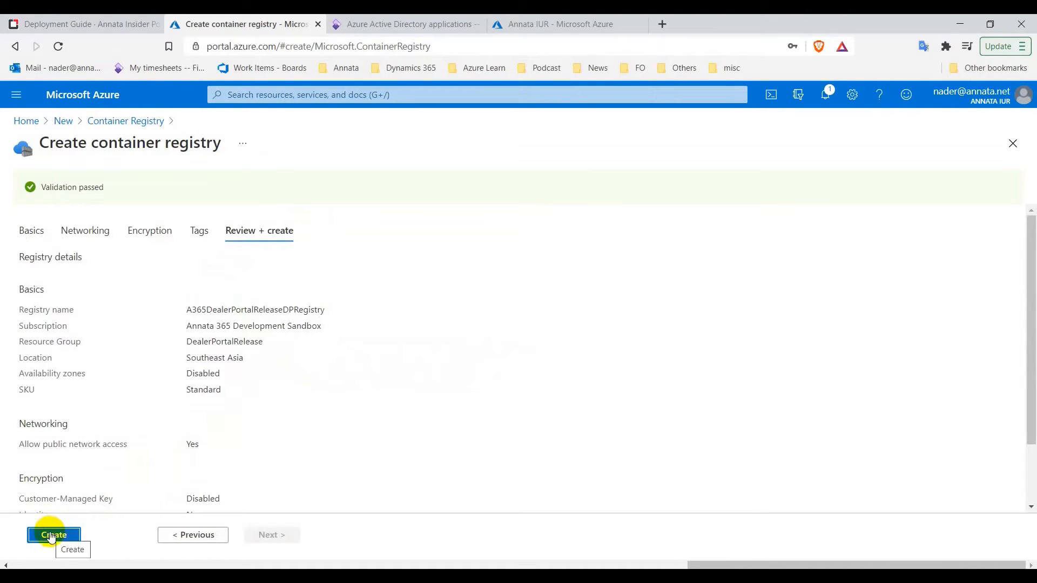
pyautogui.click(52, 536)
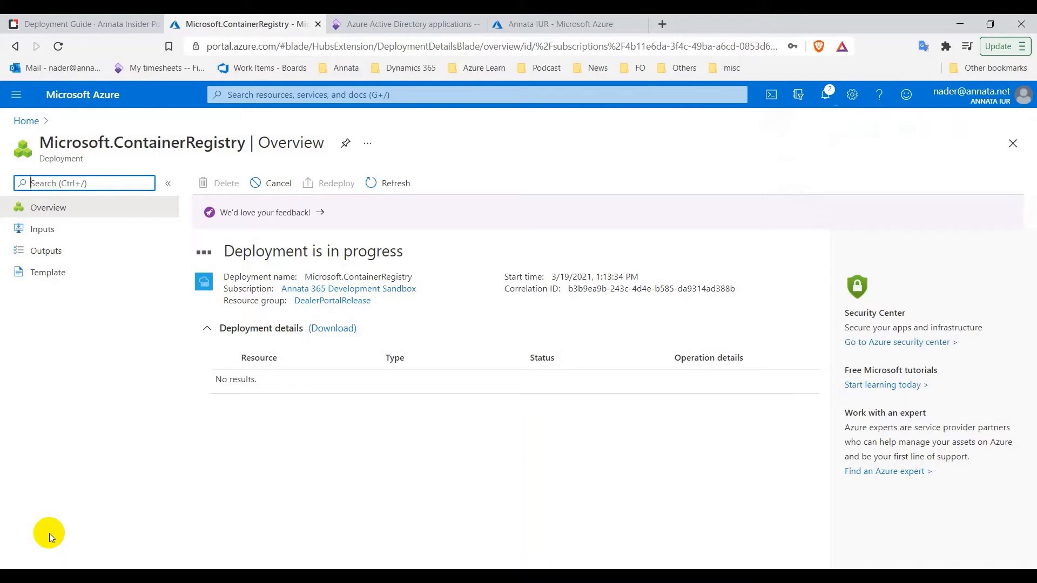
pyautogui.click(88, 22)
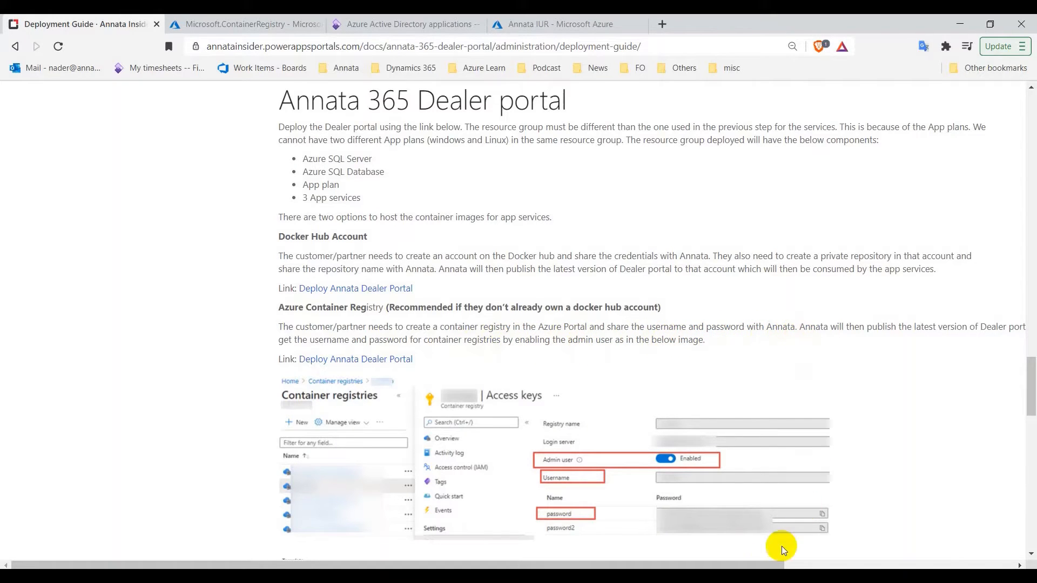
pyautogui.moveTo(752, 563); pyautogui.dragTo(943, 536)
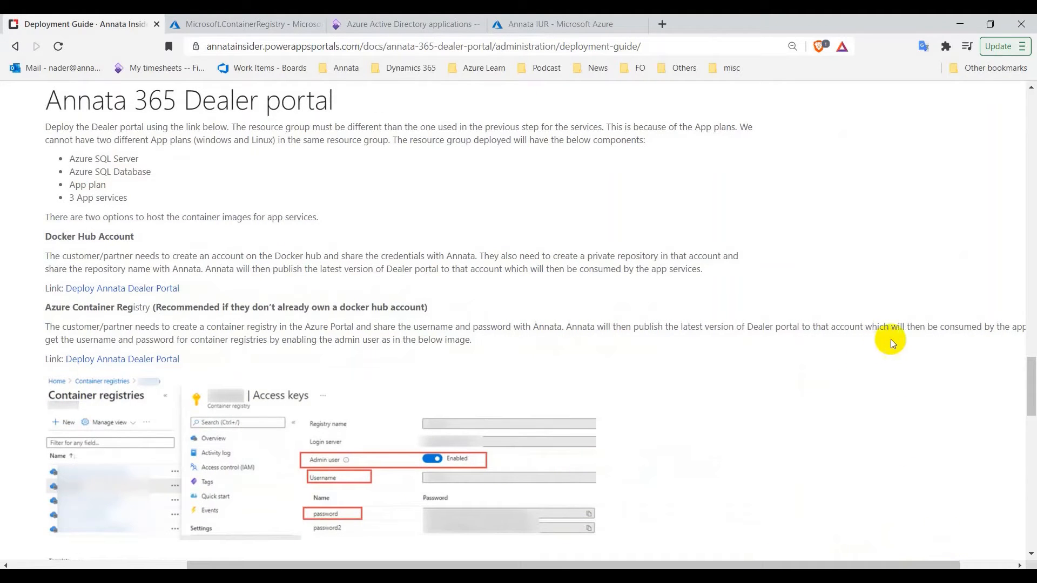
pyautogui.moveTo(908, 559); pyautogui.dragTo(786, 552)
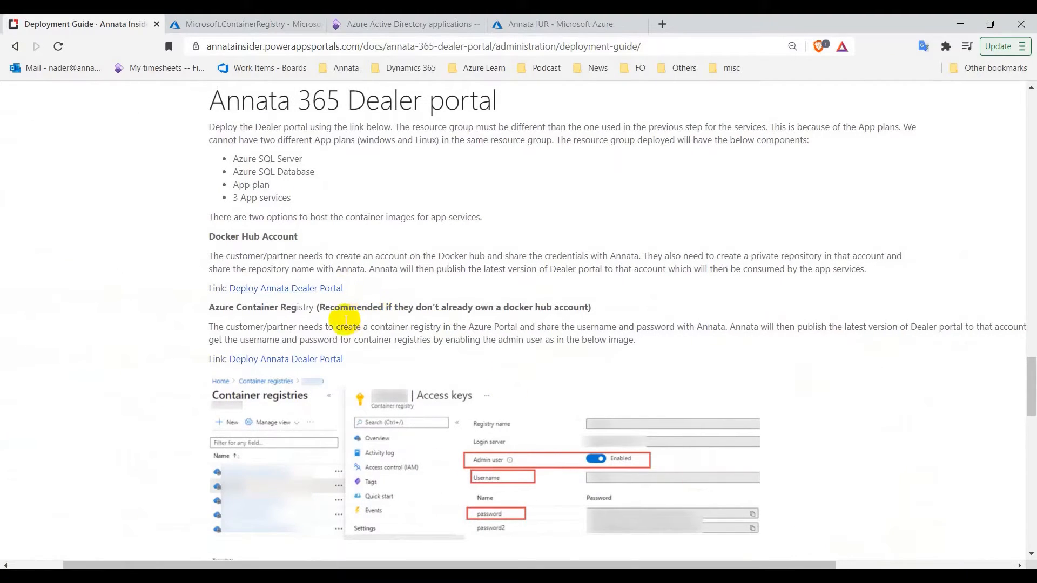
# Turn on Admin user under Access keys of the DealerPortalRelease group's A365DealerPortalReleaseDPRegistry registry
pyautogui.click(265, 30)
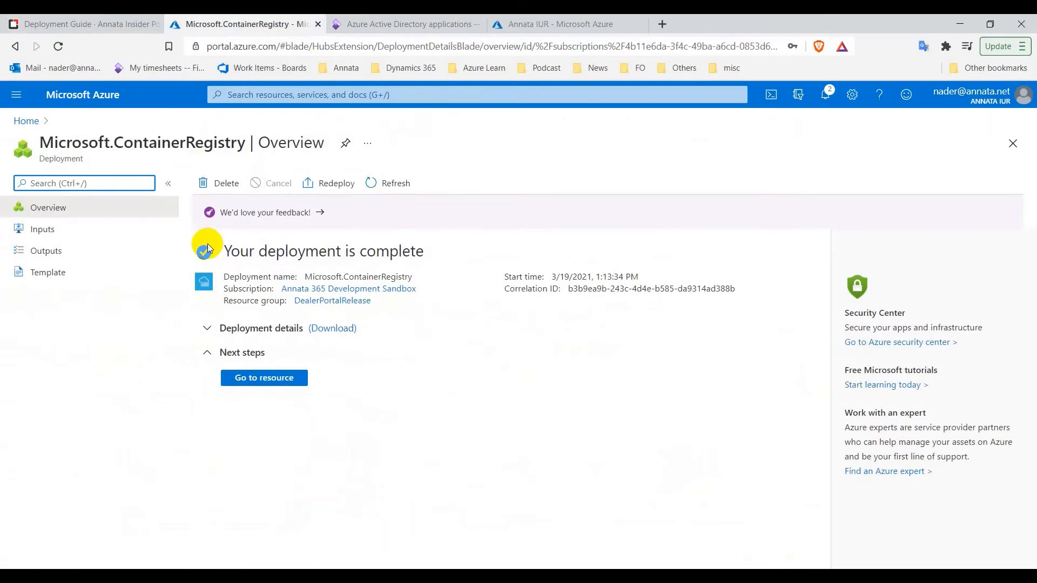
pyautogui.click(317, 302)
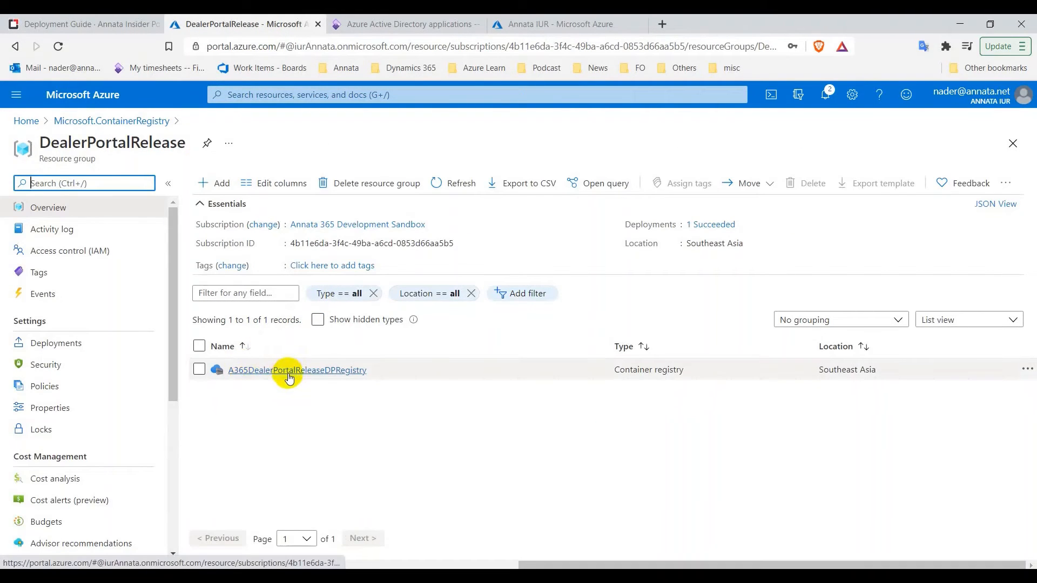
pyautogui.click(290, 371)
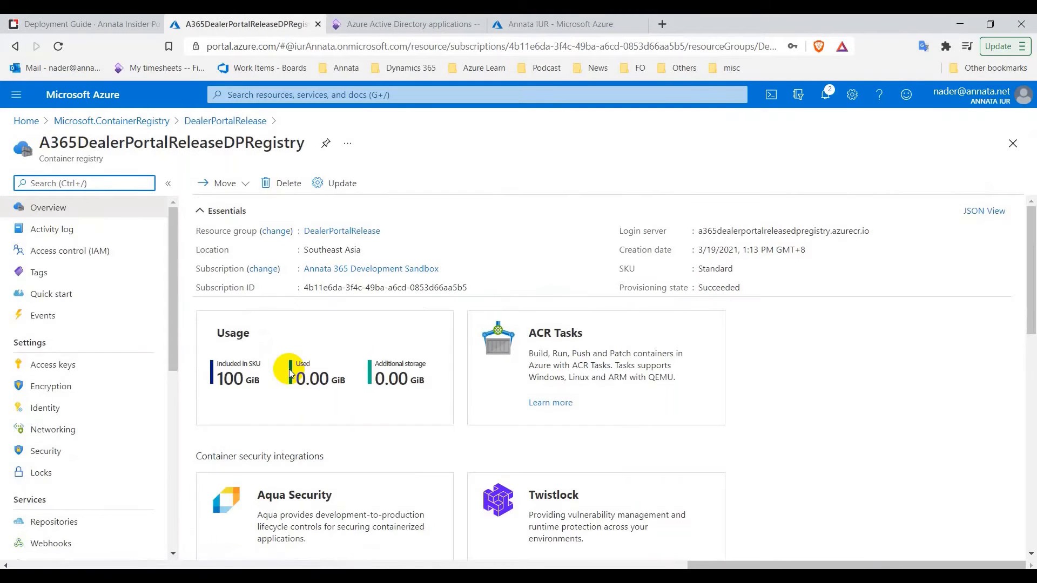
pyautogui.click(53, 367)
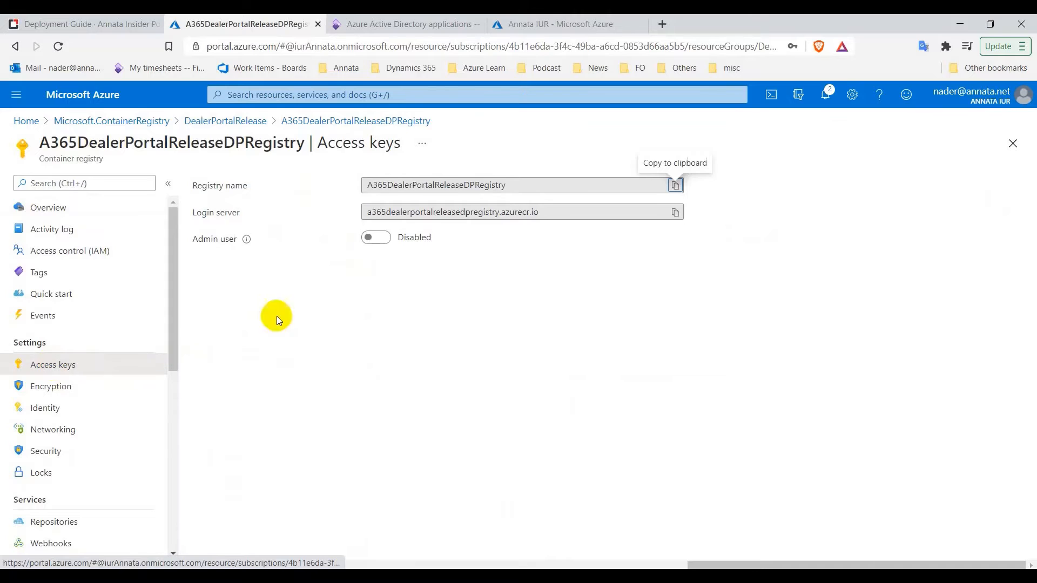
pyautogui.click(381, 239)
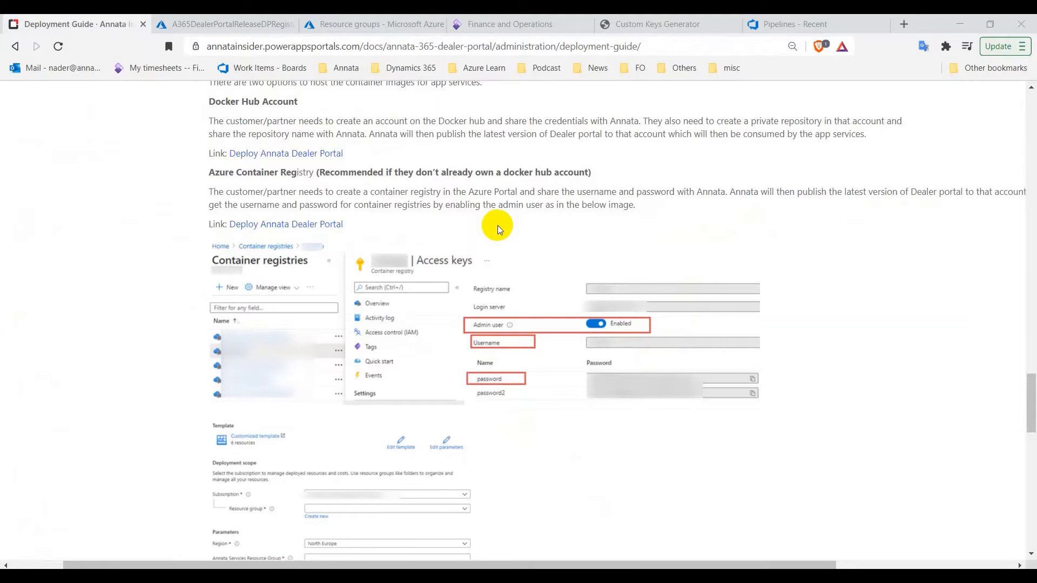
# Check that the registry's annatadealerportal repository lists its three 1.6.0 tags, then return to the guide
pyautogui.click(230, 28)
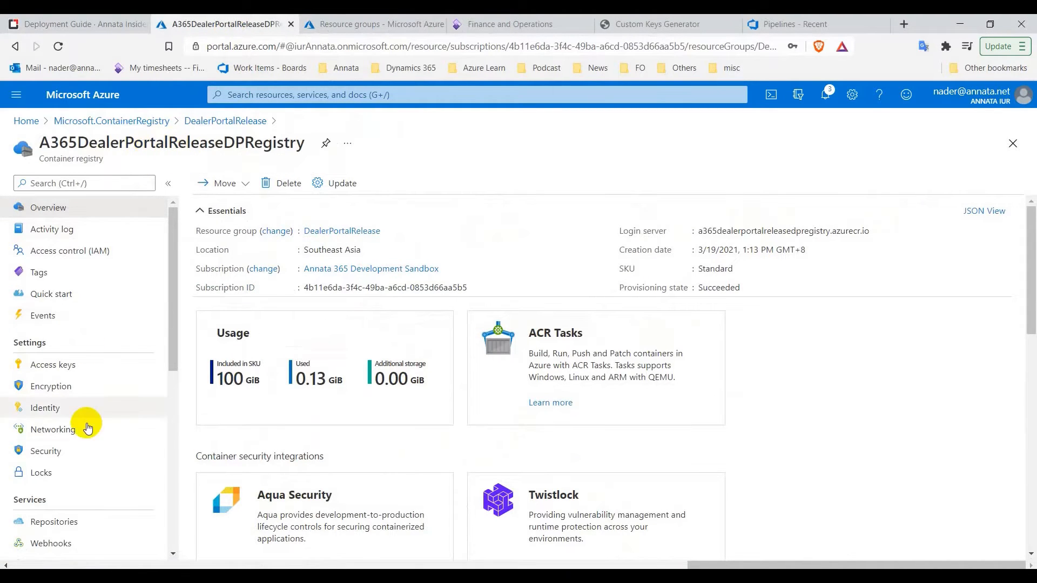
pyautogui.scroll(-2, 16, 437)
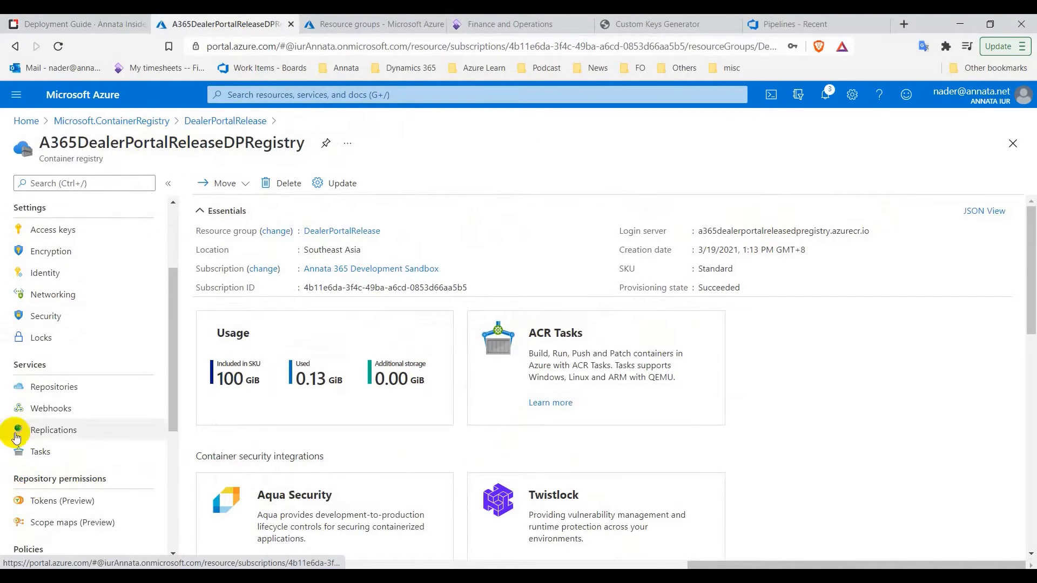
pyautogui.click(62, 395)
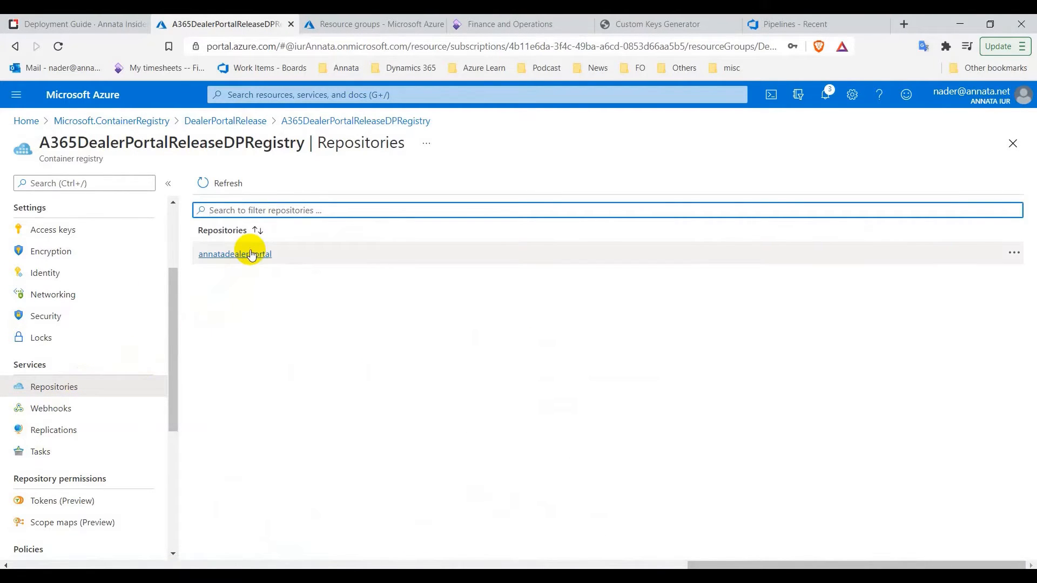
pyautogui.click(251, 255)
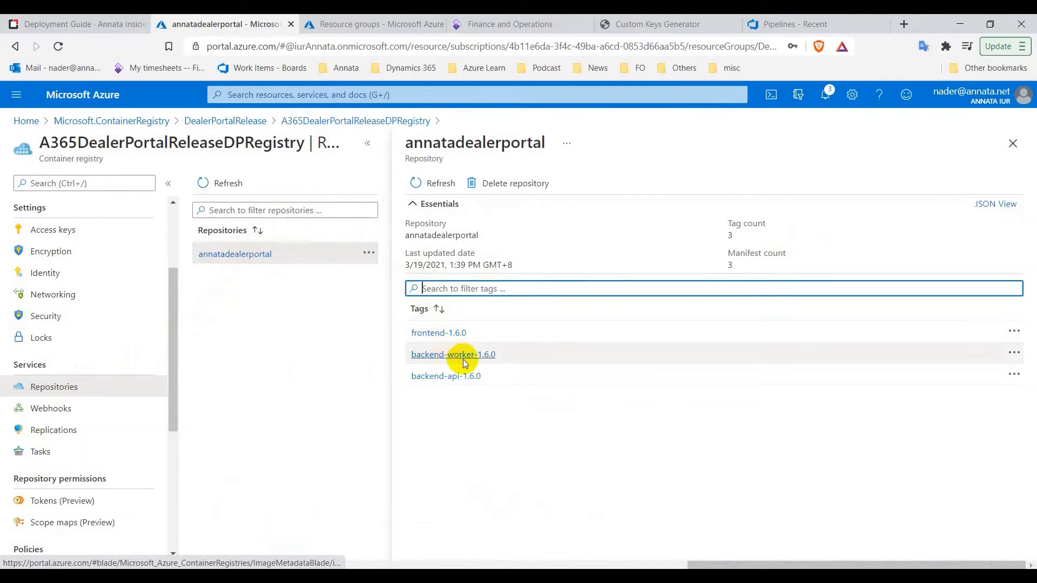
pyautogui.click(1014, 144)
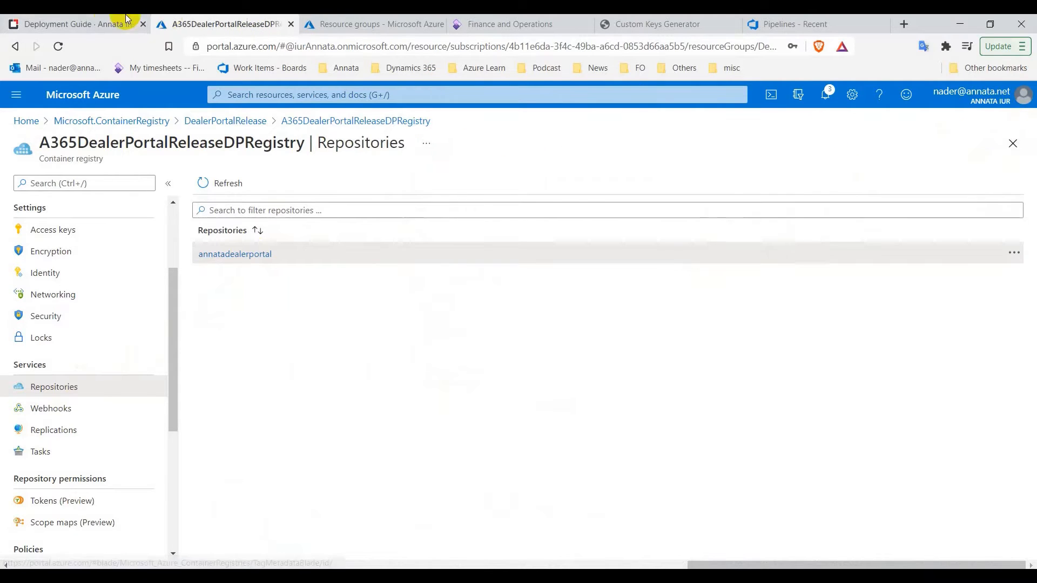
pyautogui.click(110, 19)
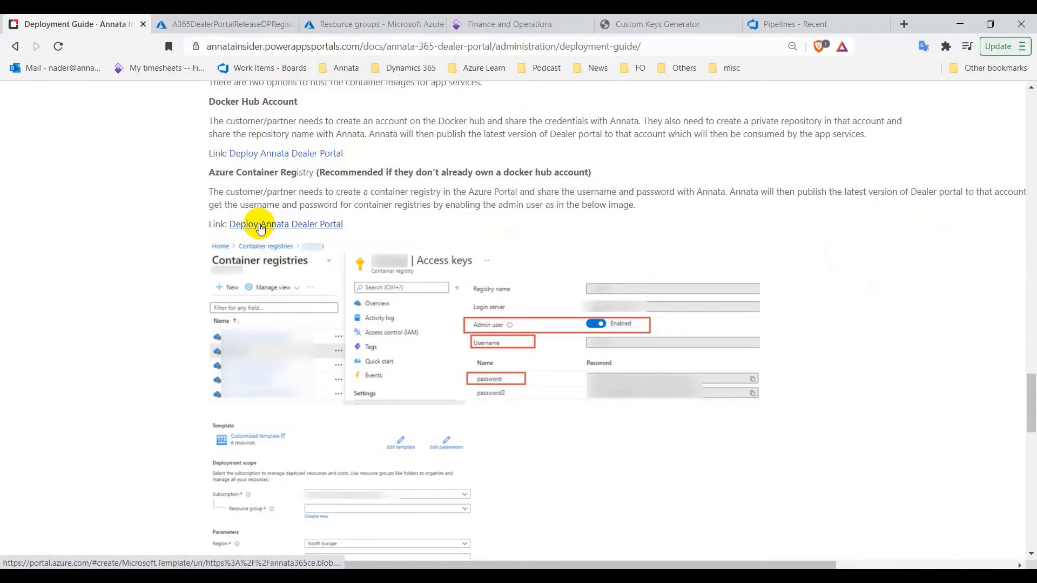
# Open the guide's Deploy Annata Dealer Portal link in a new tab and review the form
pyautogui.scroll(4, 260, 227)
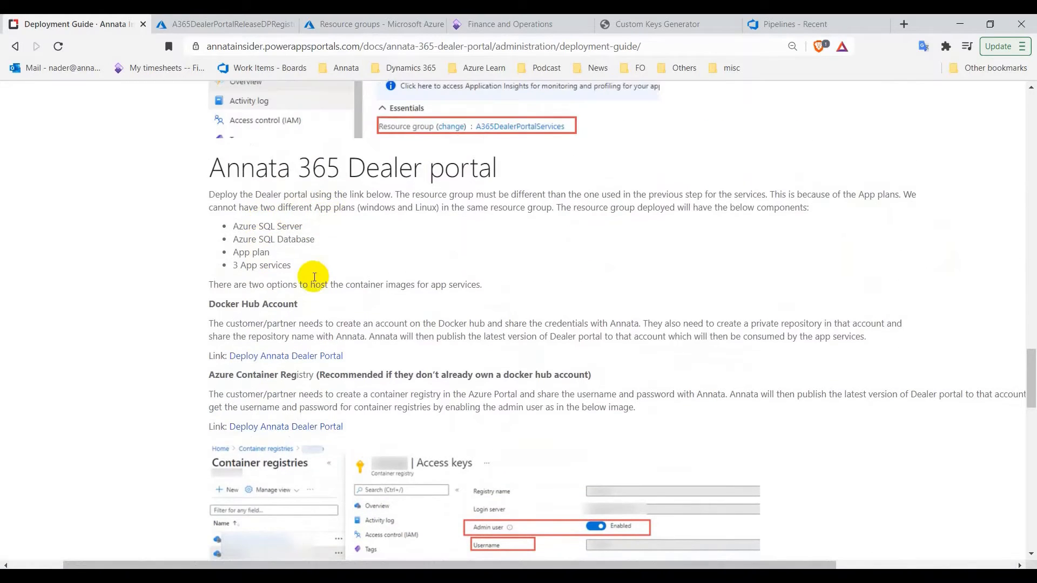
pyautogui.scroll(-1, 313, 277)
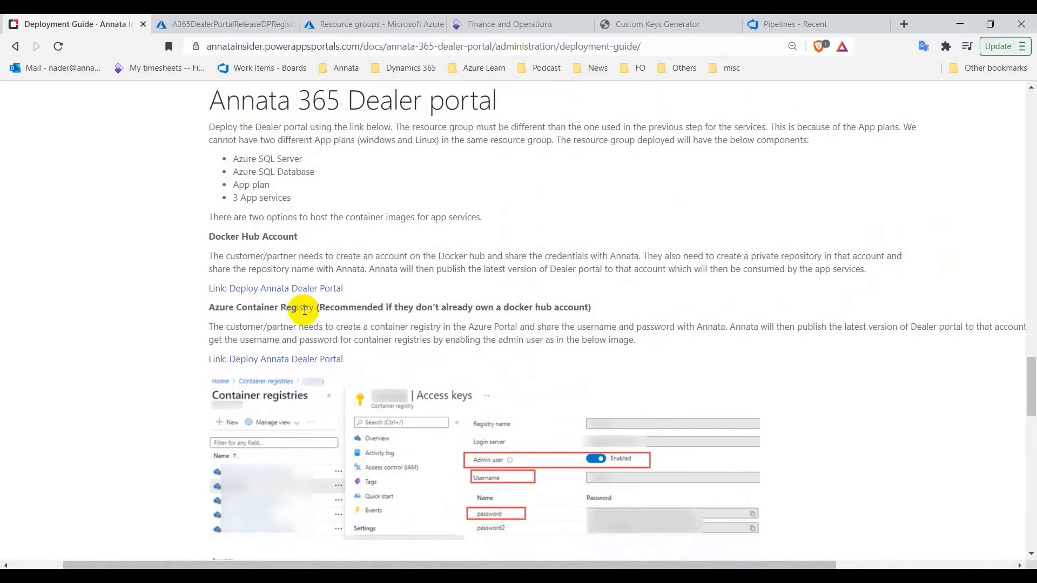
pyautogui.rightClick(281, 362)
pyautogui.click(308, 366)
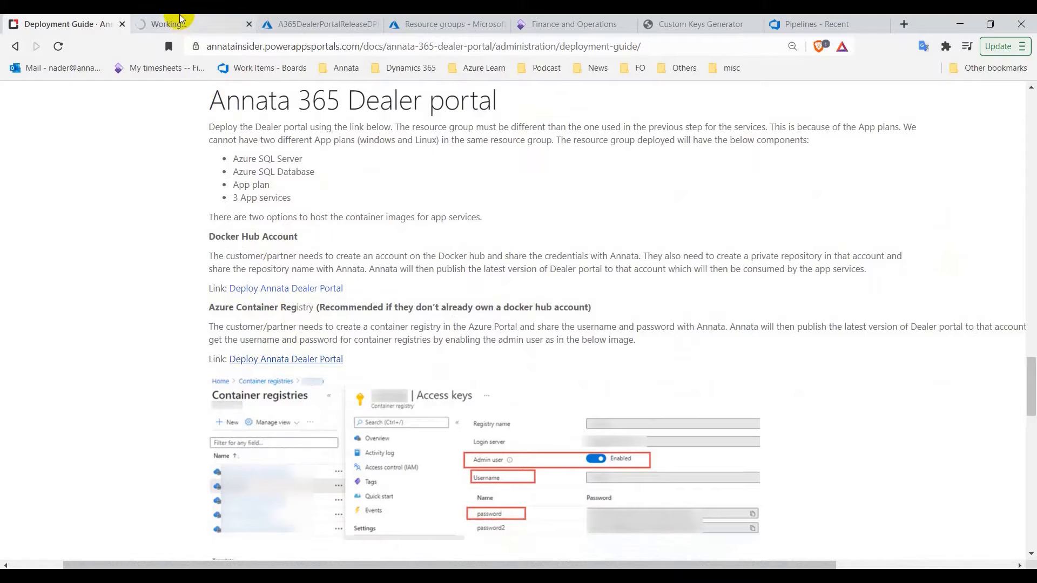
pyautogui.click(180, 20)
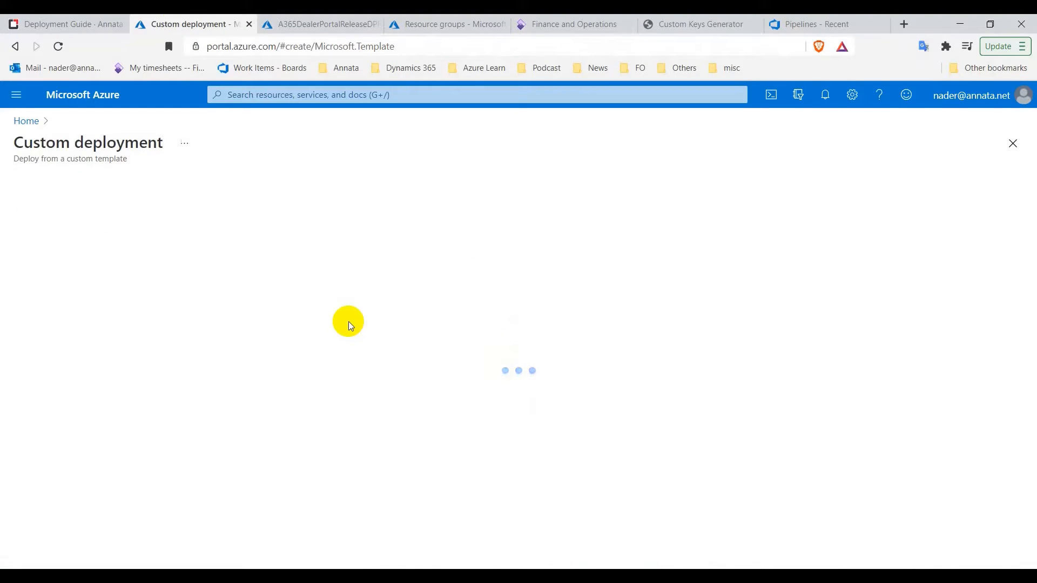
pyautogui.scroll(-1, 291, 241)
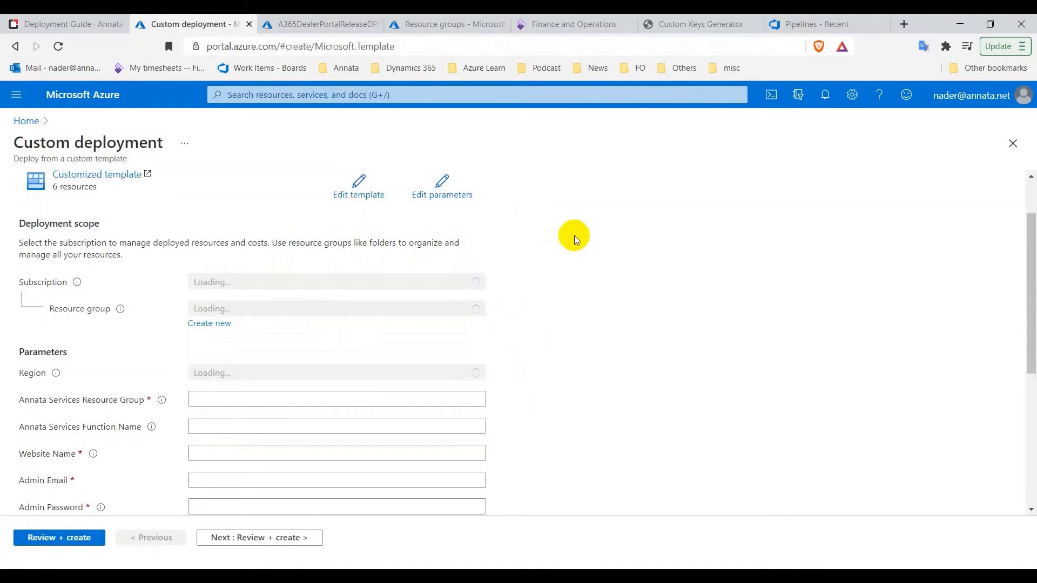
pyautogui.scroll(-2, 574, 236)
pyautogui.scroll(1, 575, 236)
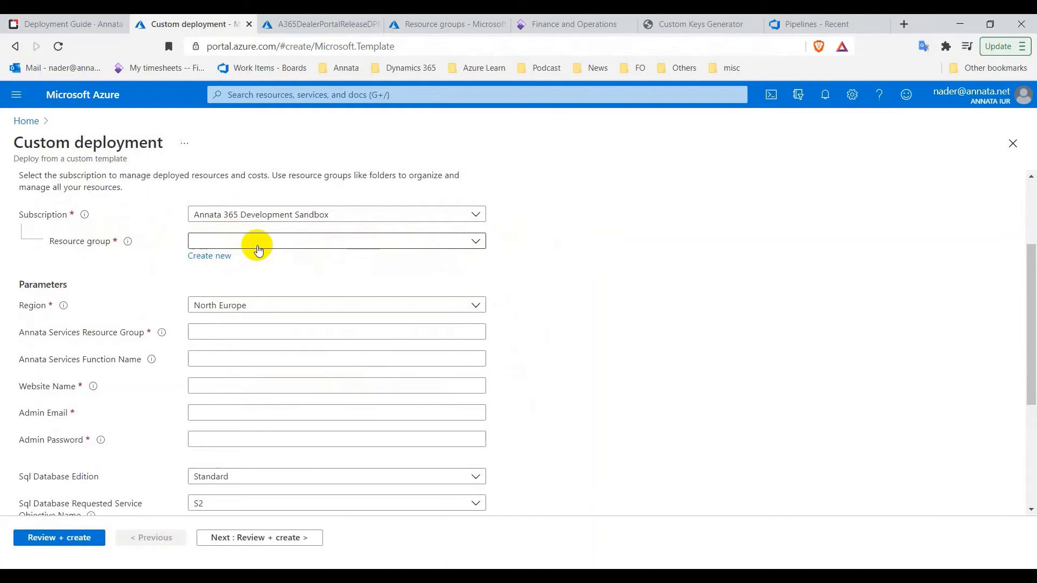
# Copy the DealerPortalRelease resource group name from its page in the registry tab
pyautogui.click(303, 28)
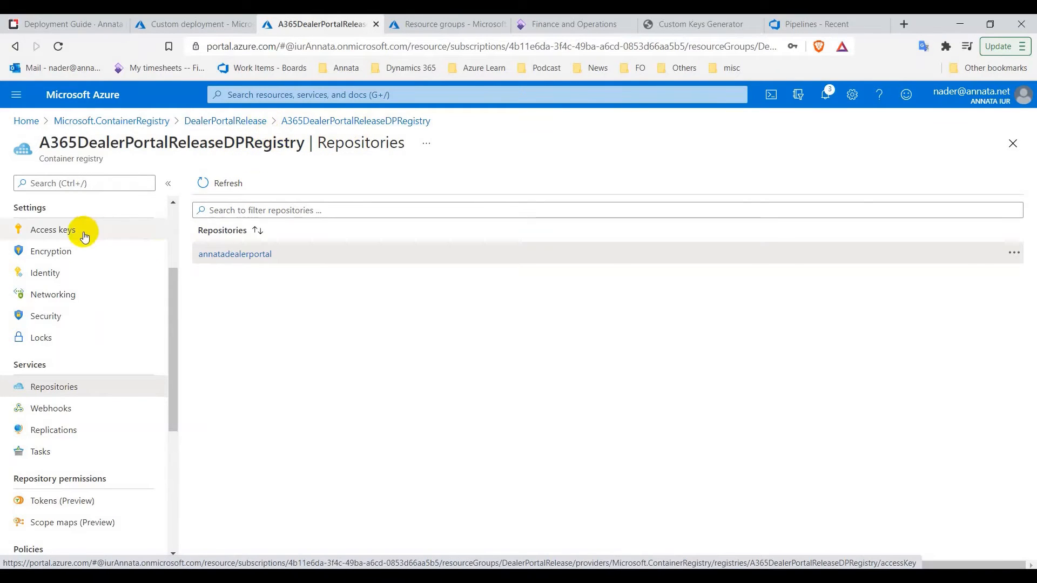
pyautogui.click(232, 122)
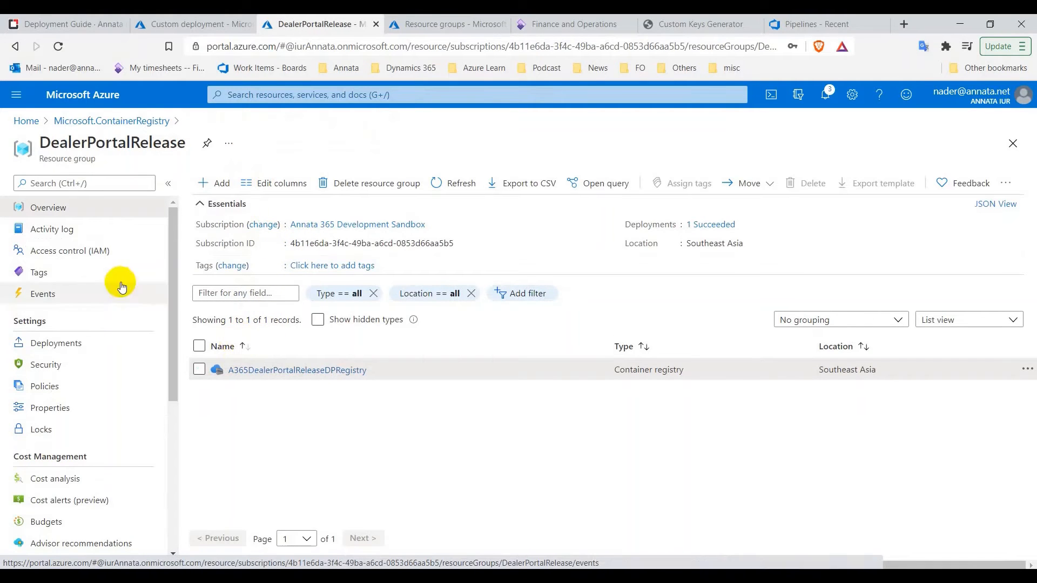
pyautogui.click(96, 212)
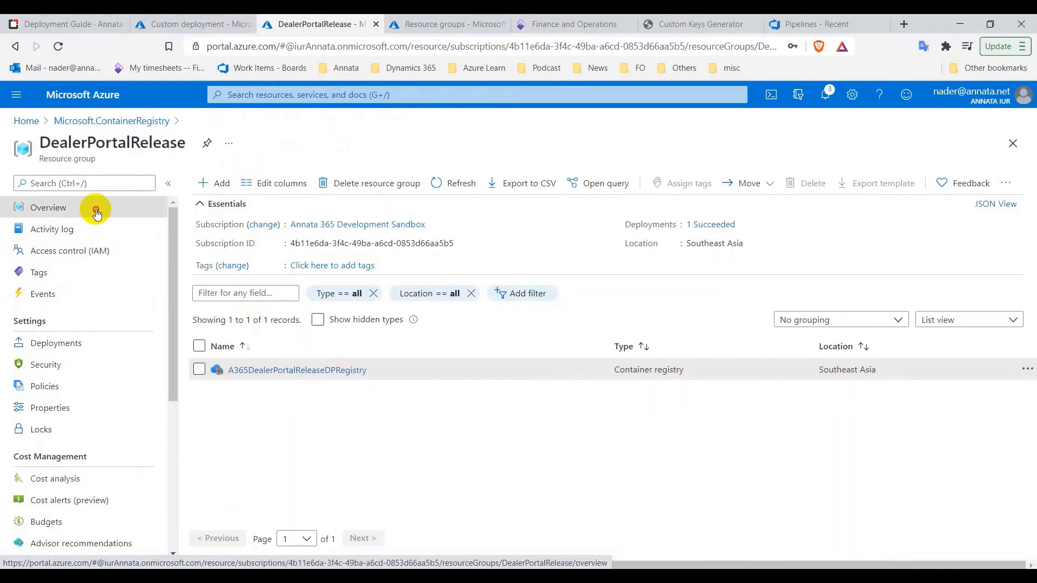
pyautogui.doubleClick(128, 141)
pyautogui.rightClick(128, 141)
pyautogui.click(157, 152)
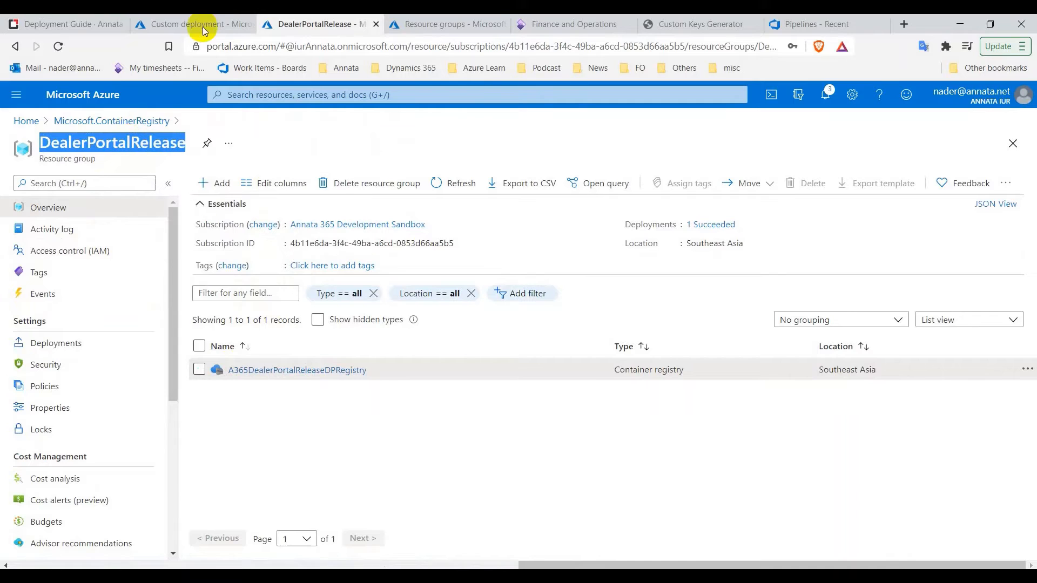
pyautogui.click(195, 25)
# Pick DealerPortalRelease as the deployment's resource group by pasting its name into the filter
pyautogui.click(229, 241)
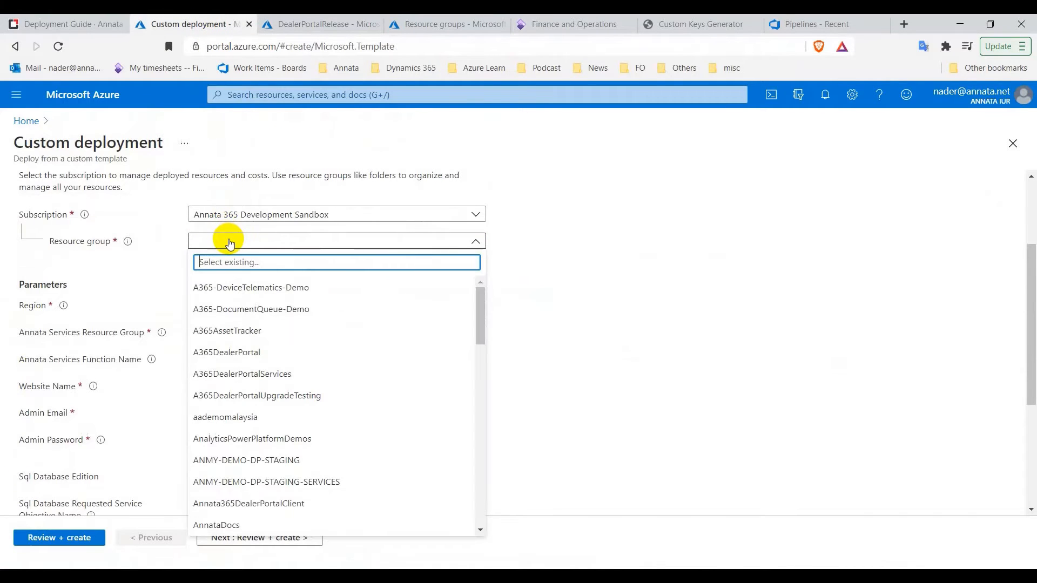
pyautogui.hotkey('ctrl', 'v')
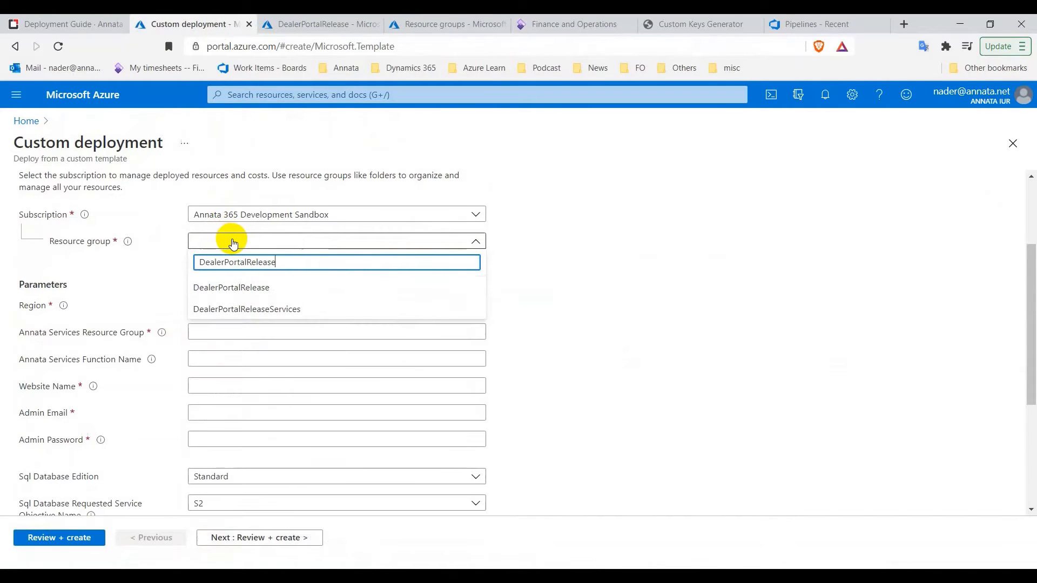
pyautogui.click(227, 292)
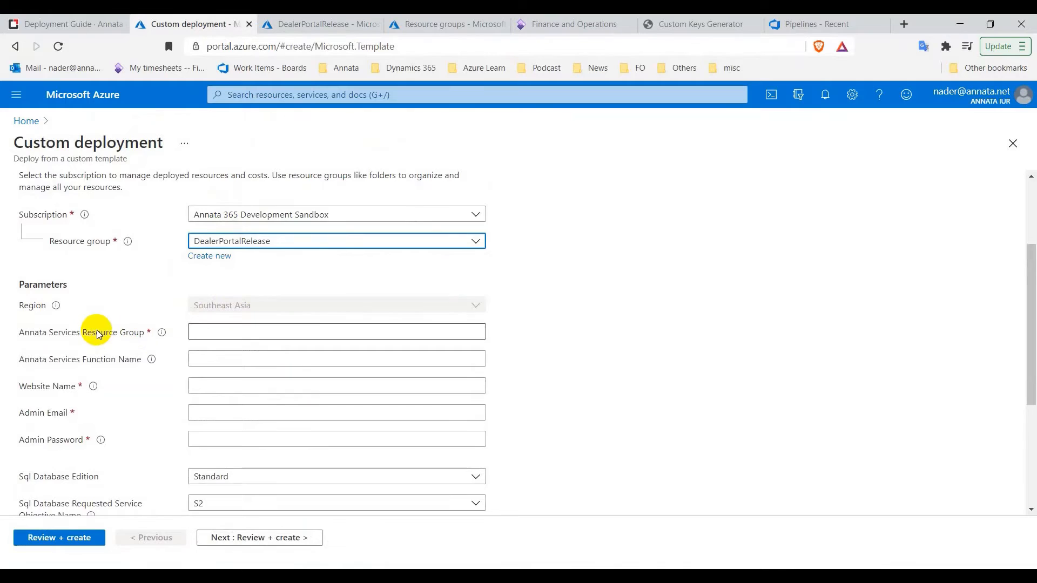
pyautogui.scroll(-1, 92, 313)
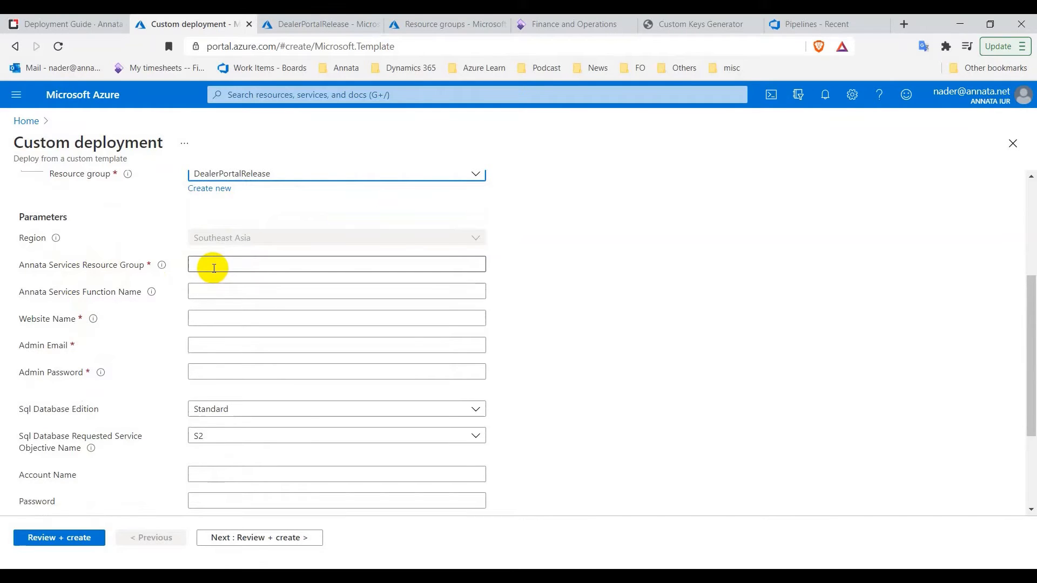
# Copy DealerPortalReleaseServices from its resource group page into the Annata Services Resource Group field
pyautogui.click(272, 24)
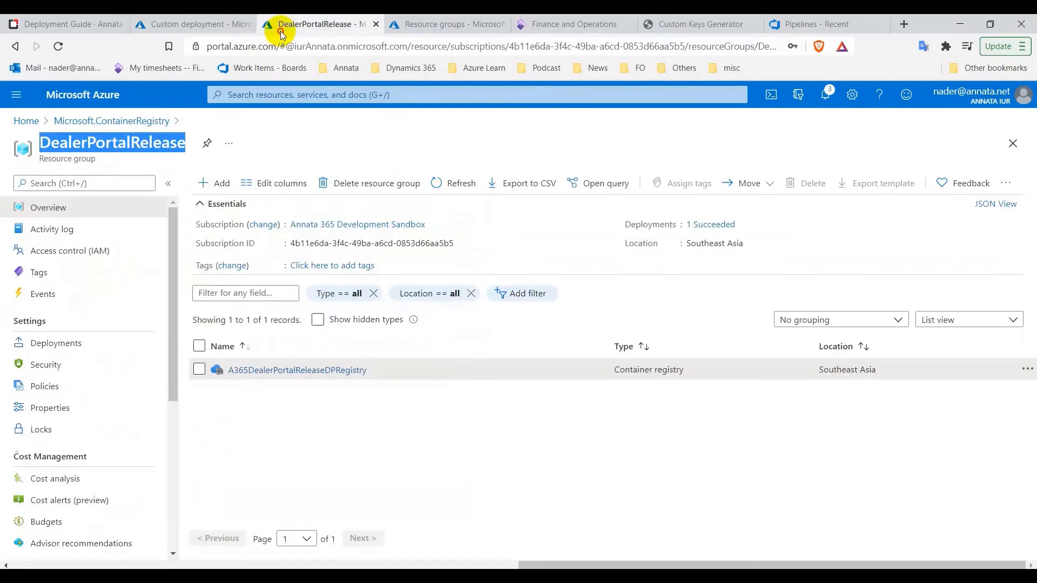
pyautogui.click(414, 24)
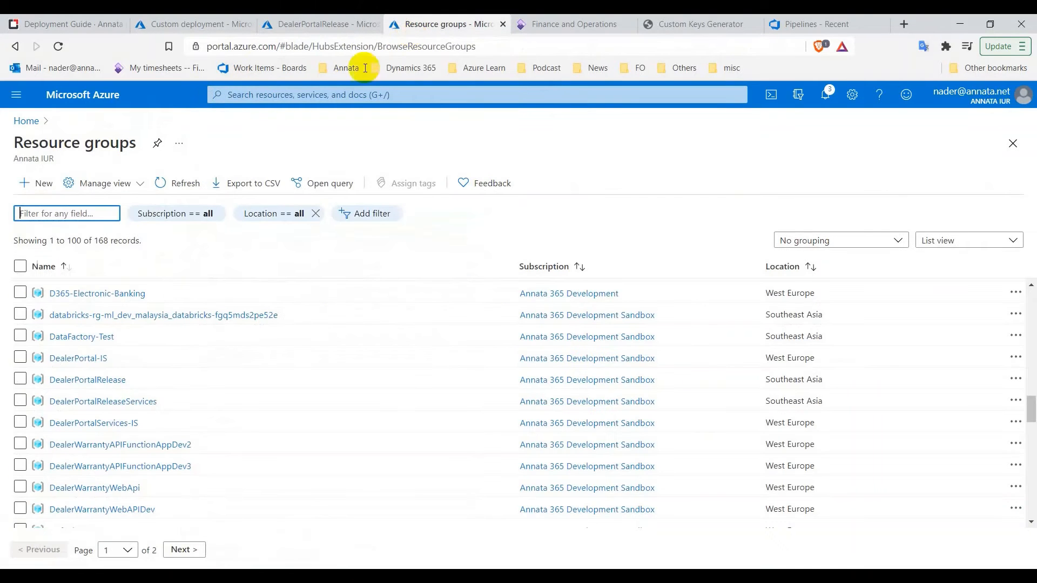
pyautogui.click(89, 402)
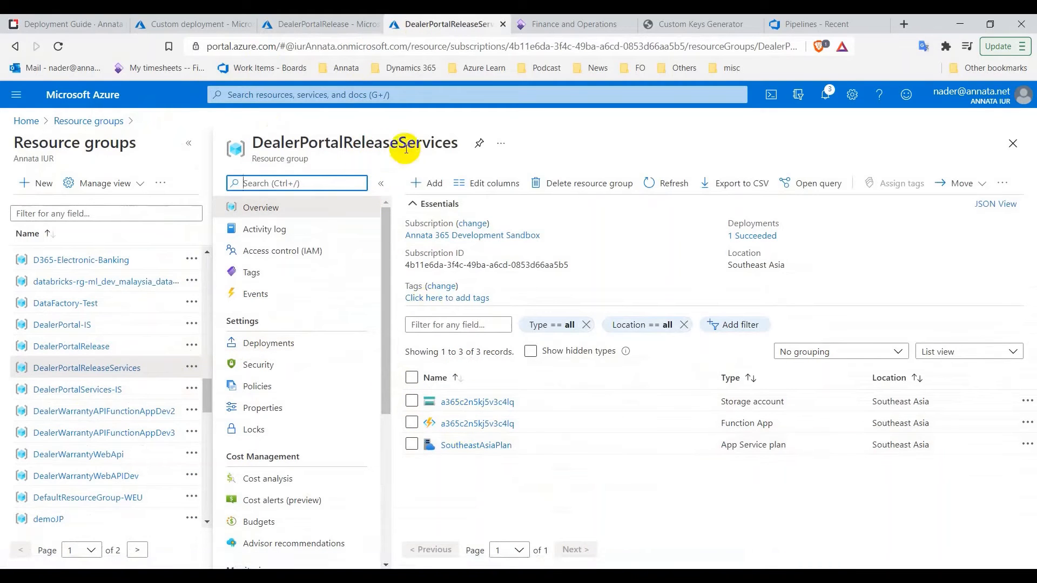
pyautogui.click(366, 145)
pyautogui.doubleClick(366, 144)
pyautogui.rightClick(376, 138)
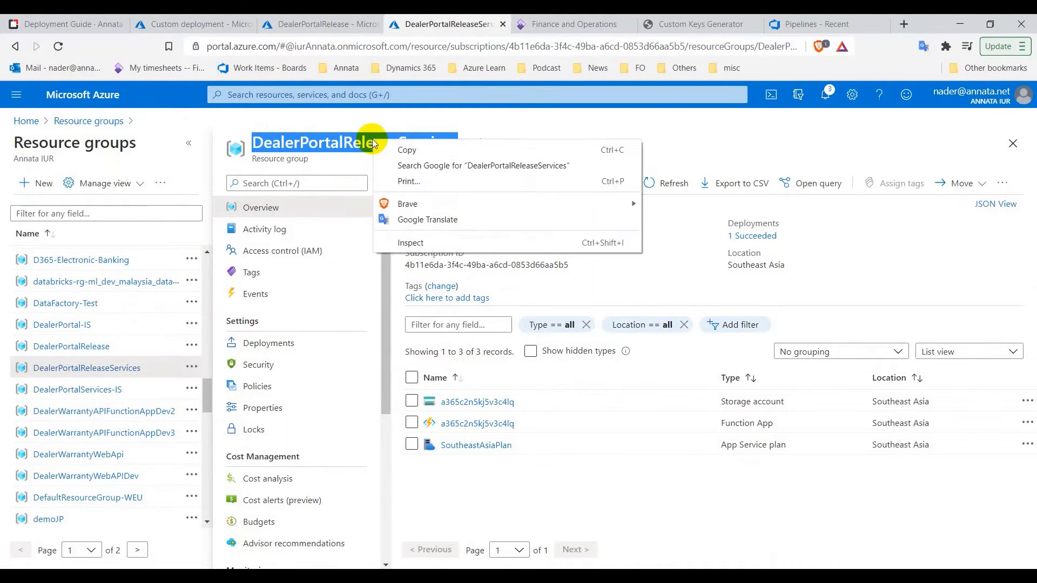
pyautogui.click(385, 146)
pyautogui.click(200, 23)
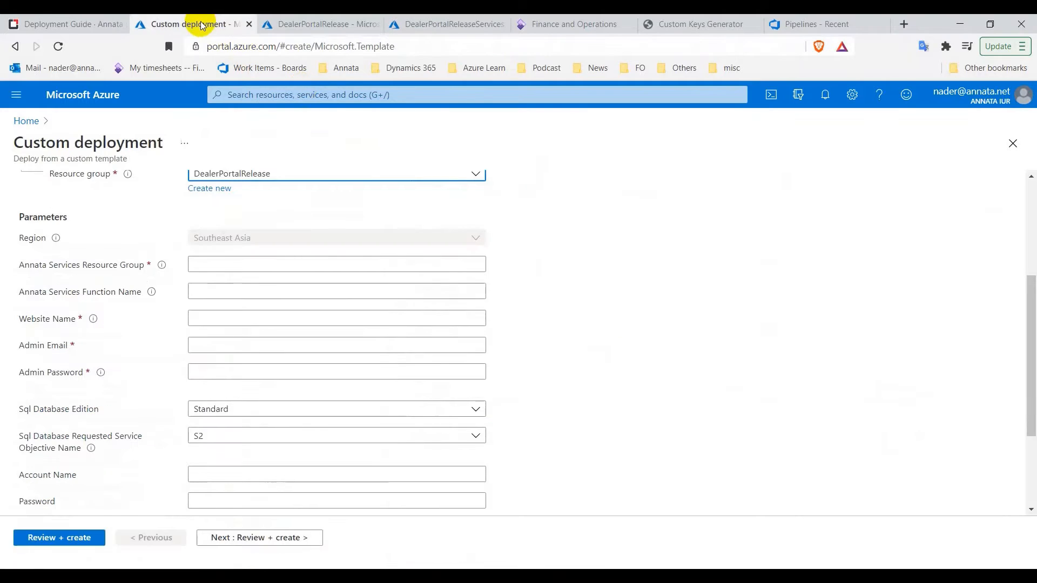
pyautogui.click(226, 264)
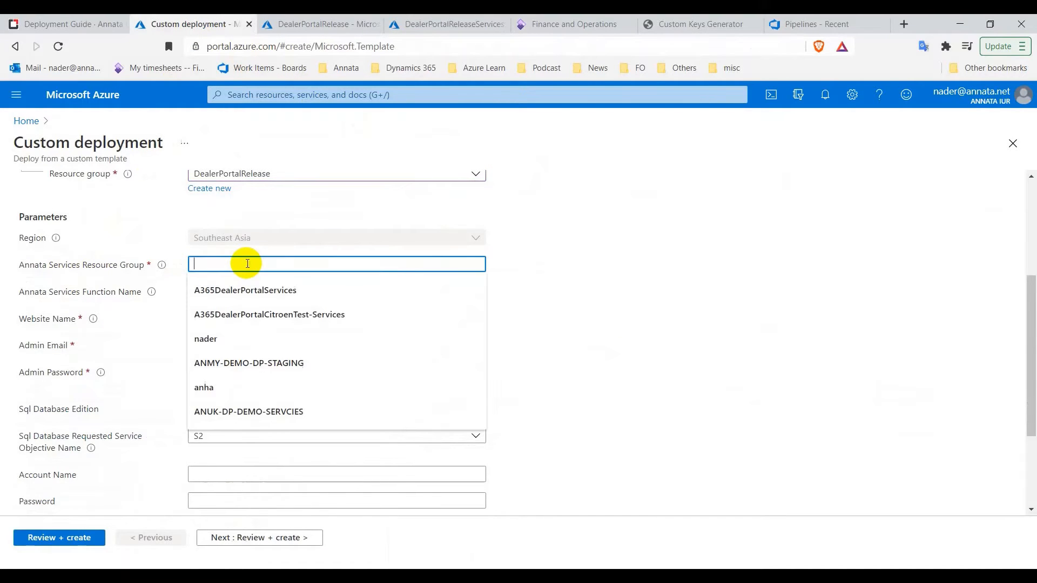
pyautogui.rightClick(247, 264)
pyautogui.click(327, 367)
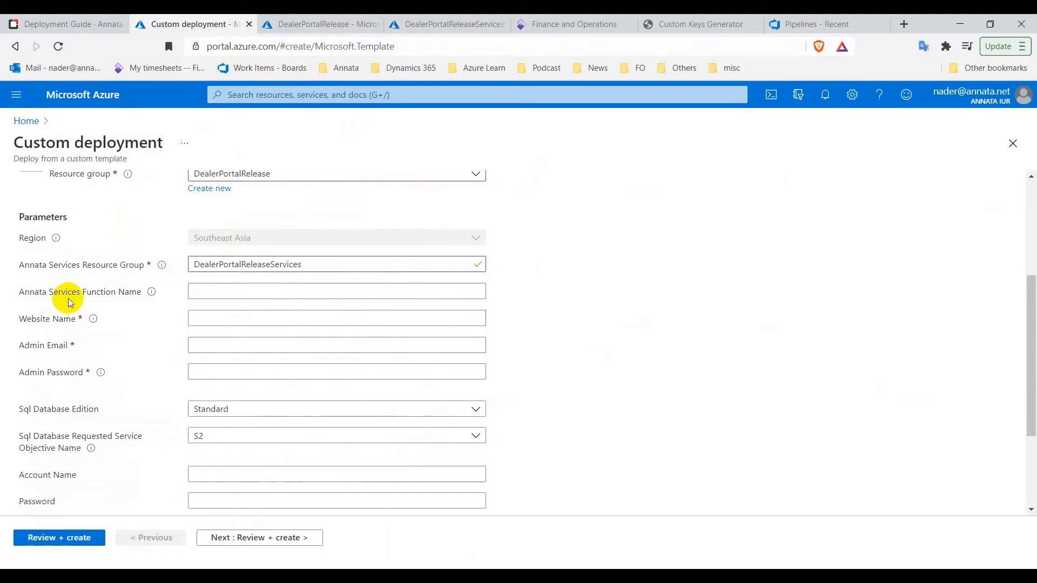
# Copy the function app name a365c2n5kj5v3c4lq into the Annata Services Function Name field
pyautogui.click(445, 25)
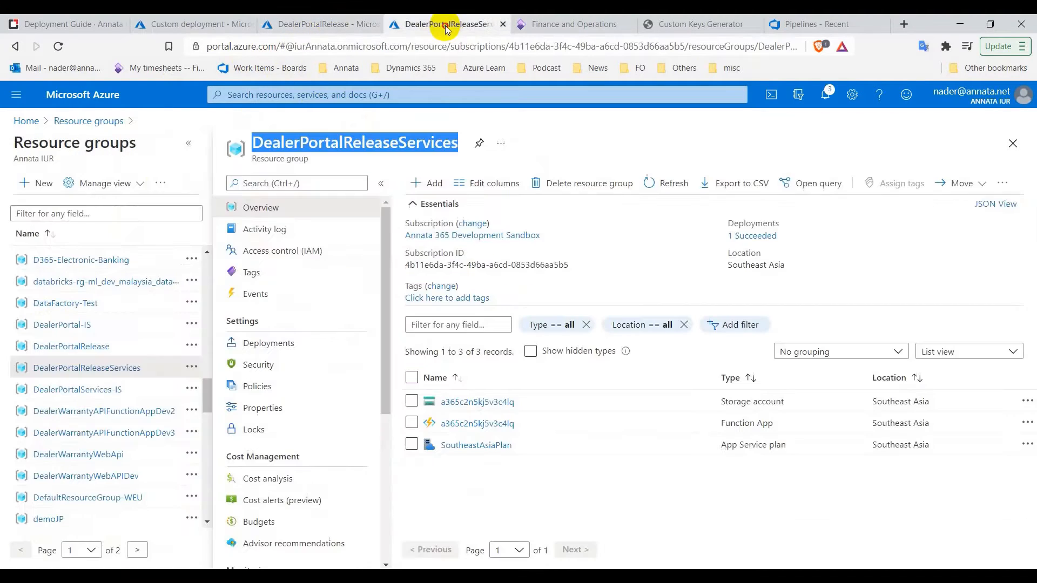
pyautogui.click(478, 424)
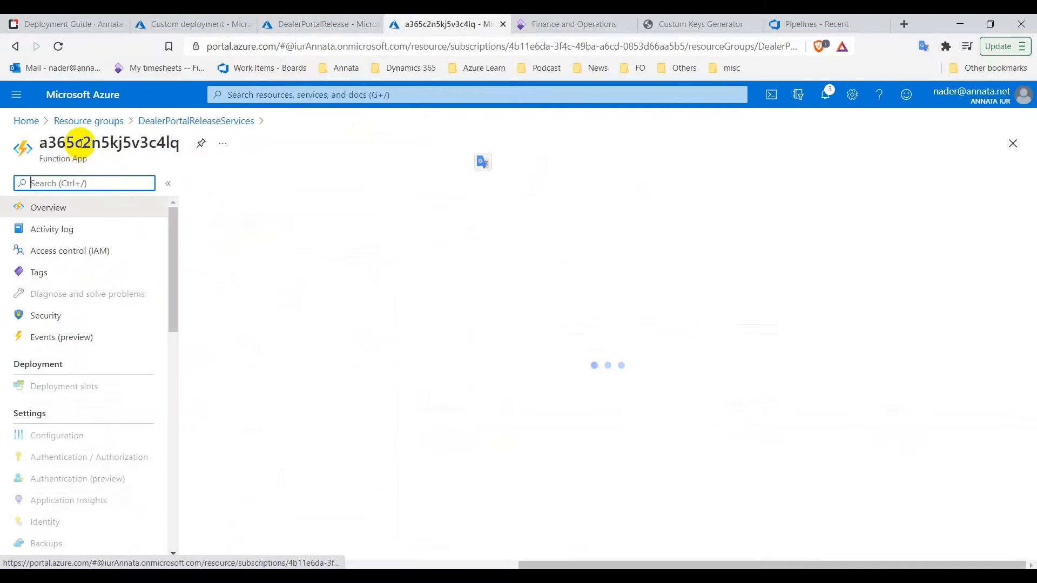
pyautogui.doubleClick(81, 143)
pyautogui.rightClick(87, 143)
pyautogui.click(104, 151)
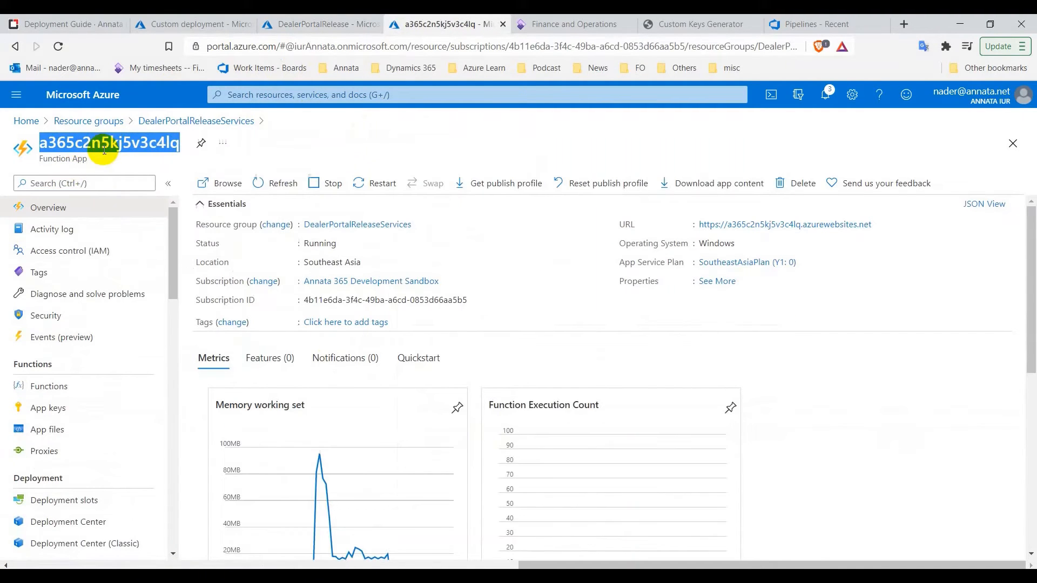
pyautogui.click(173, 27)
pyautogui.click(219, 290)
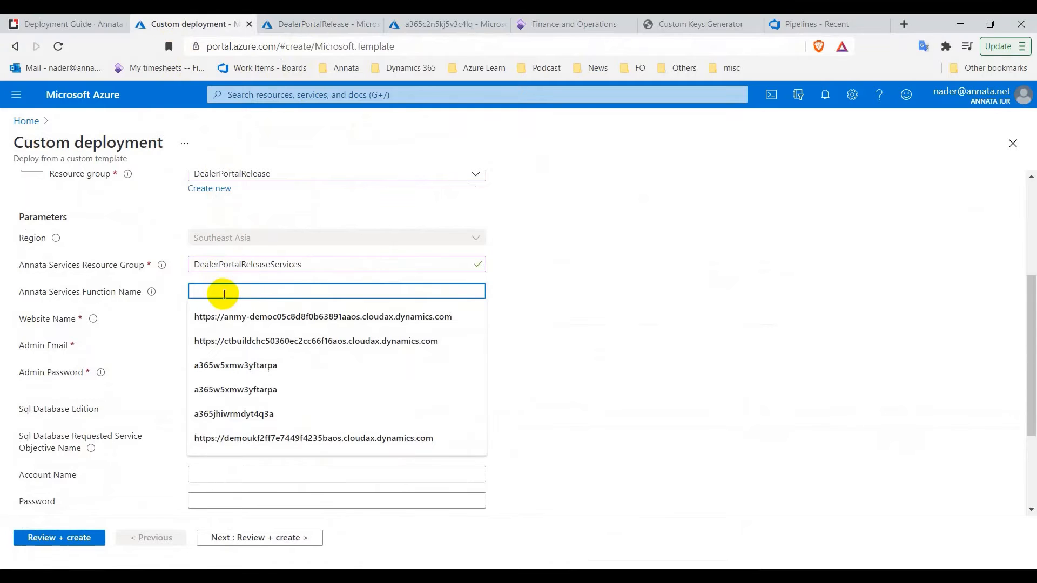
pyautogui.rightClick(254, 292)
pyautogui.click(311, 394)
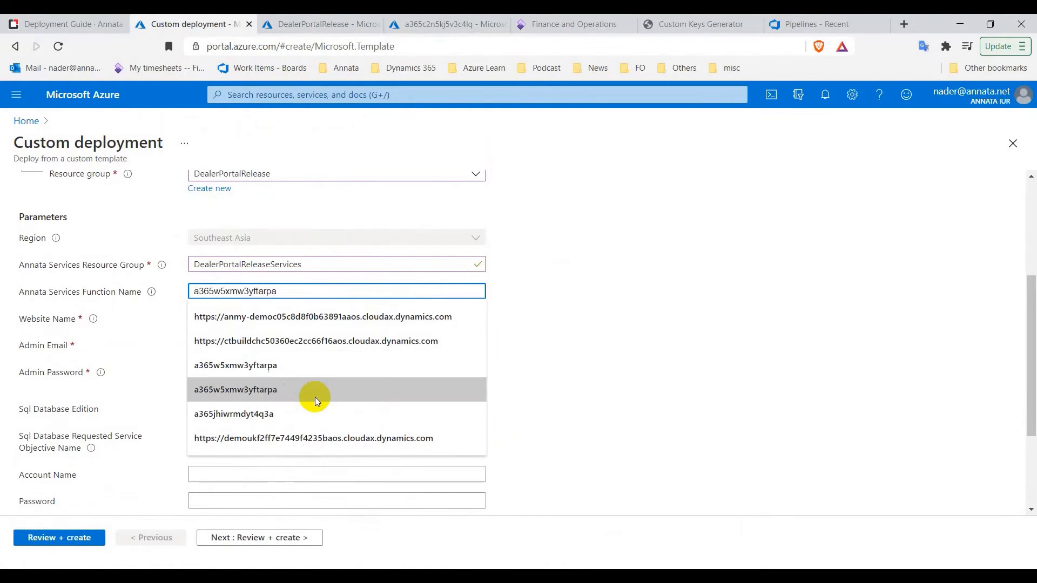
pyautogui.click(99, 343)
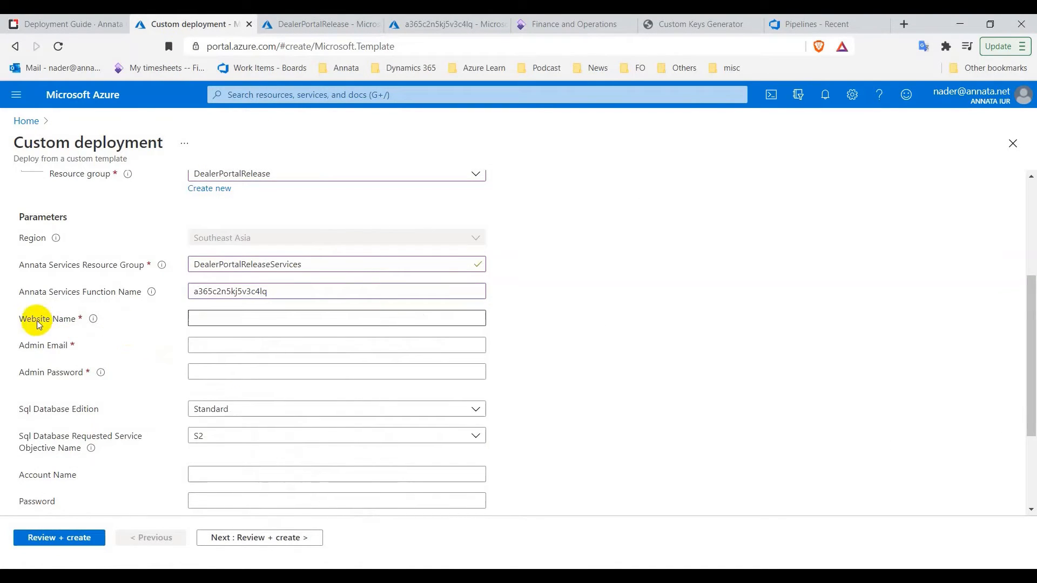
# Enter website name dealer-portal-release, pick the admin e-mail from autofill, and enter an admin password
pyautogui.click(210, 322)
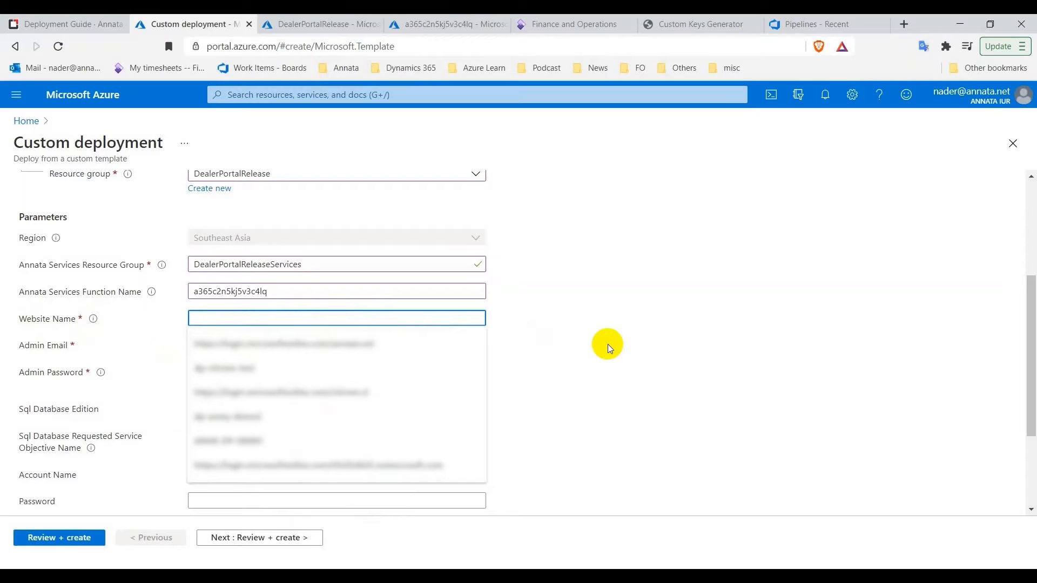
pyautogui.write('d')
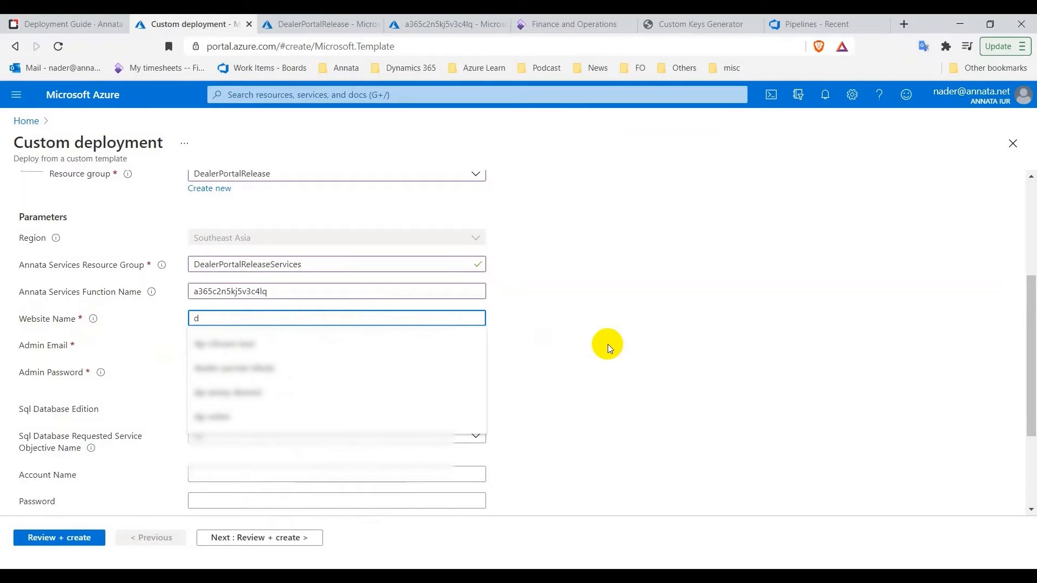
pyautogui.write('p-release')
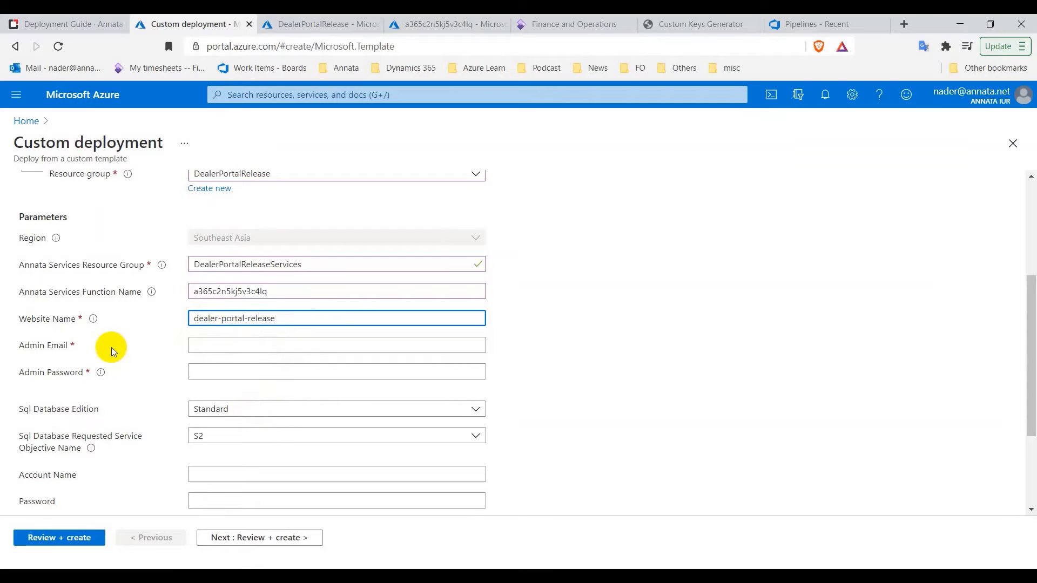
pyautogui.click(220, 346)
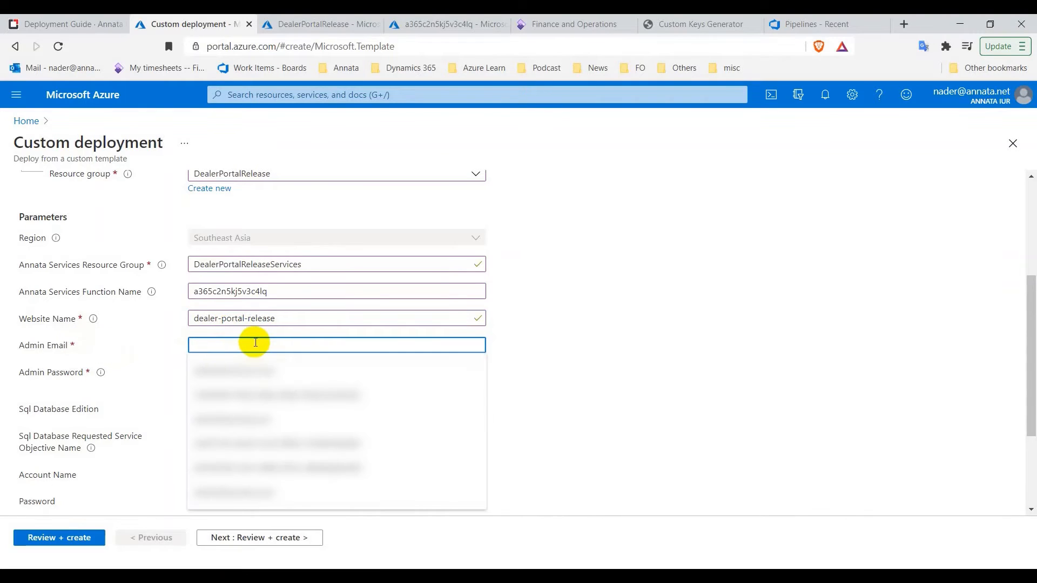
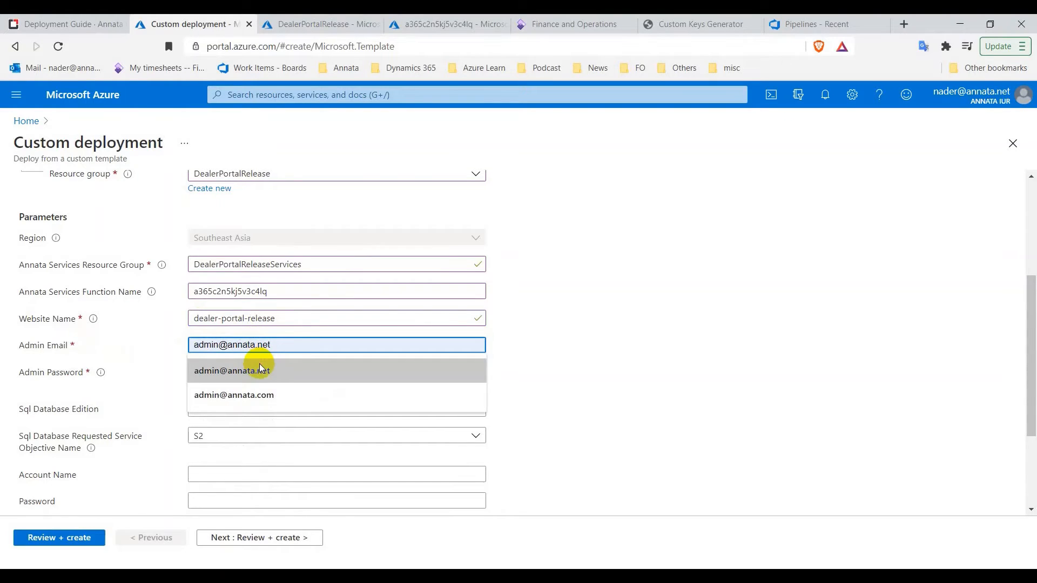
pyautogui.click(261, 370)
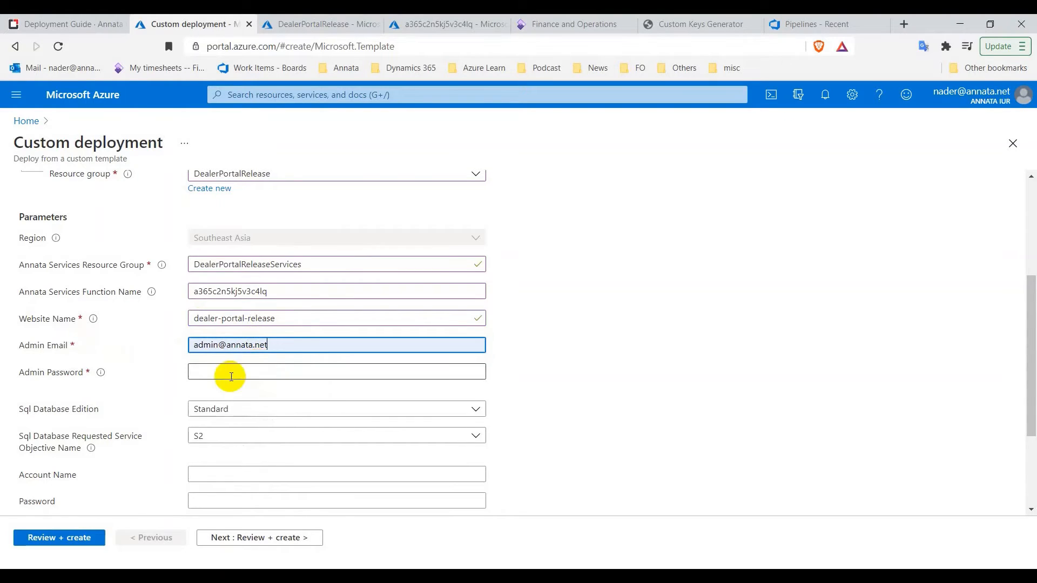
pyautogui.click(218, 371)
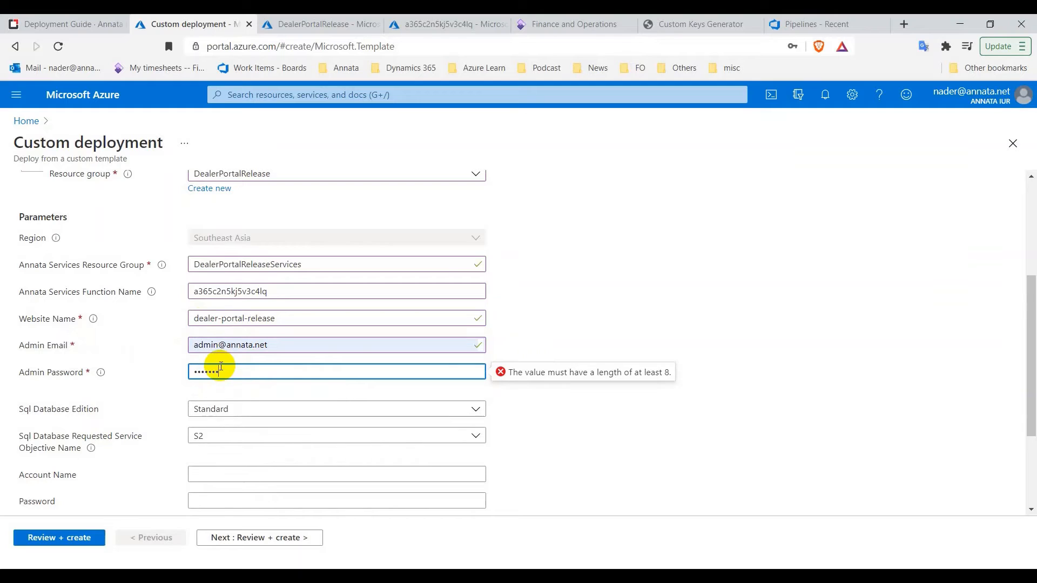
pyautogui.write('•')
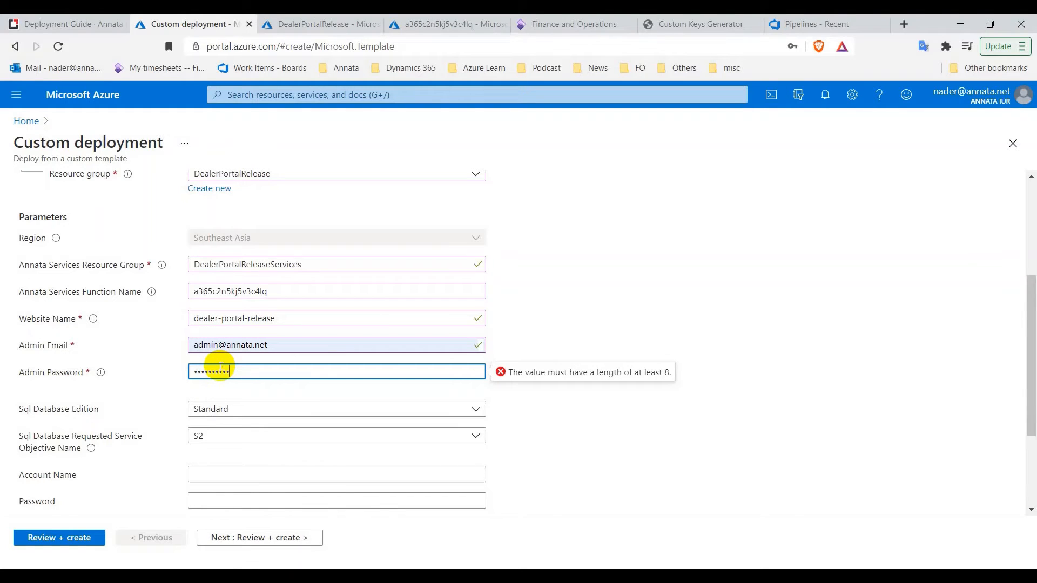
pyautogui.scroll(-3, 240, 424)
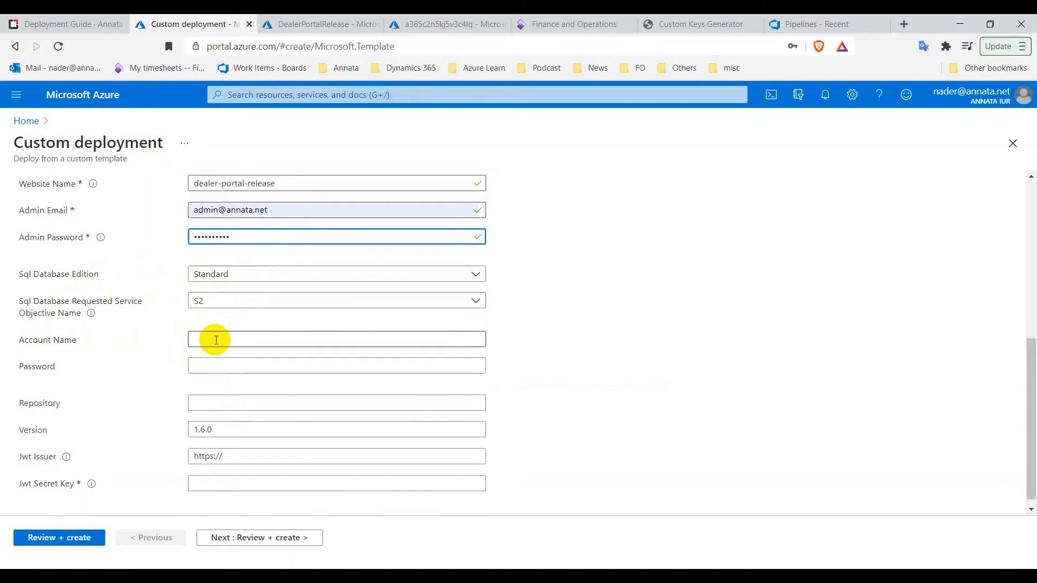
# Paste the registry name A365DealerPortalReleaseDPRegistry into the Account Name field
pyautogui.click(326, 31)
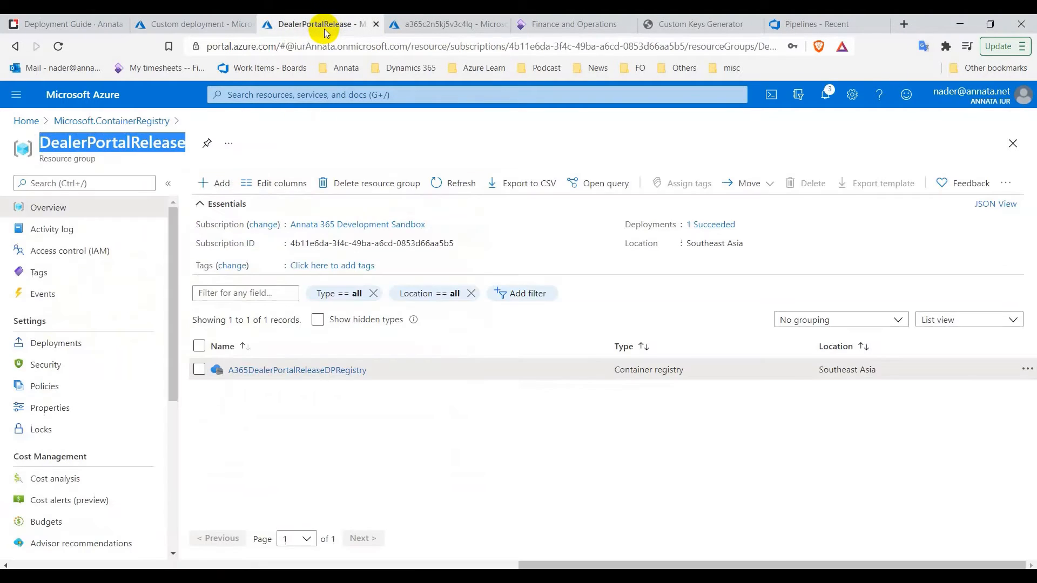
pyautogui.click(301, 372)
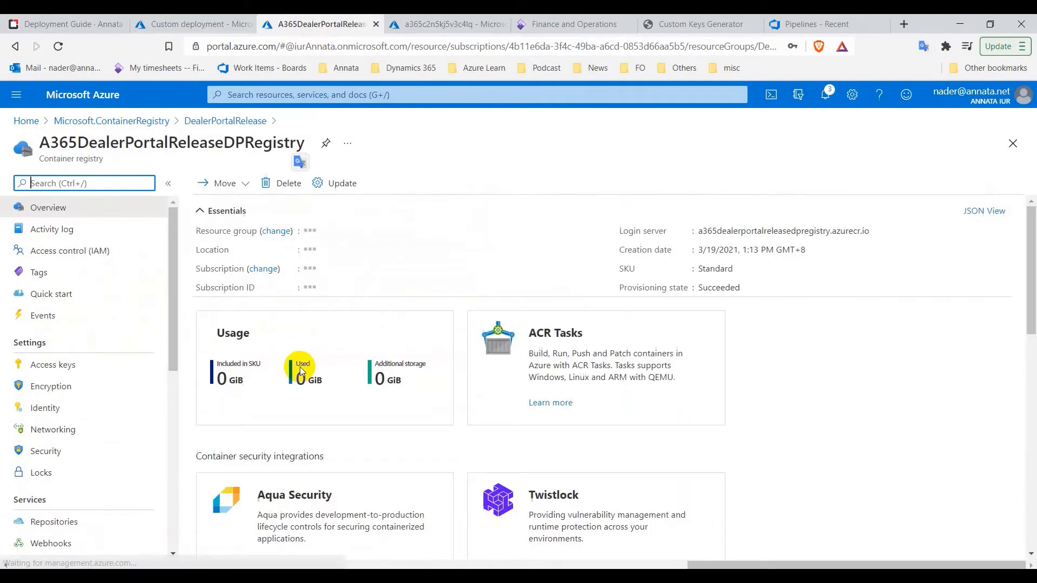
pyautogui.doubleClick(203, 144)
pyautogui.rightClick(212, 147)
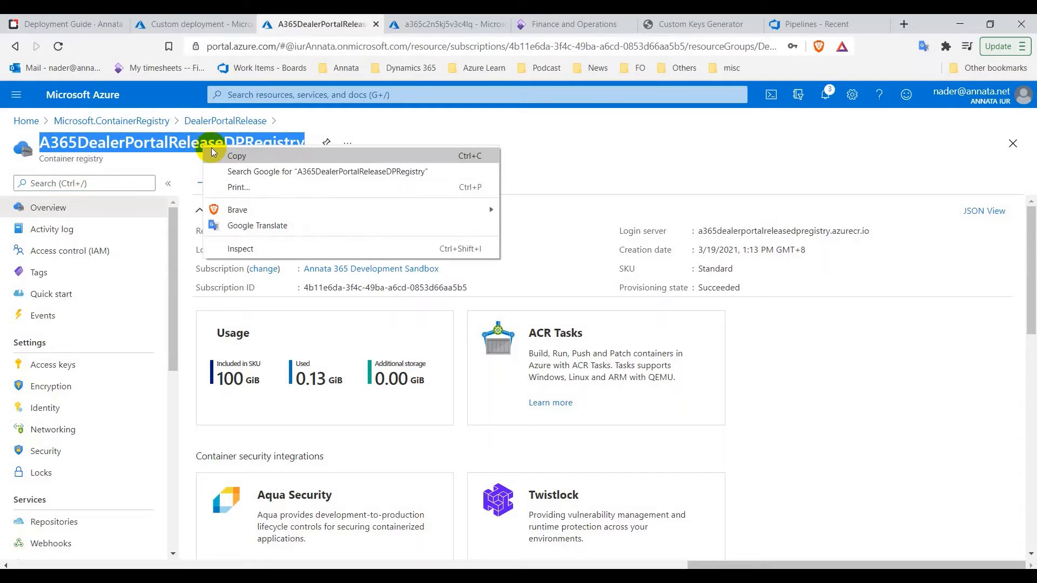
pyautogui.click(222, 154)
pyautogui.click(198, 22)
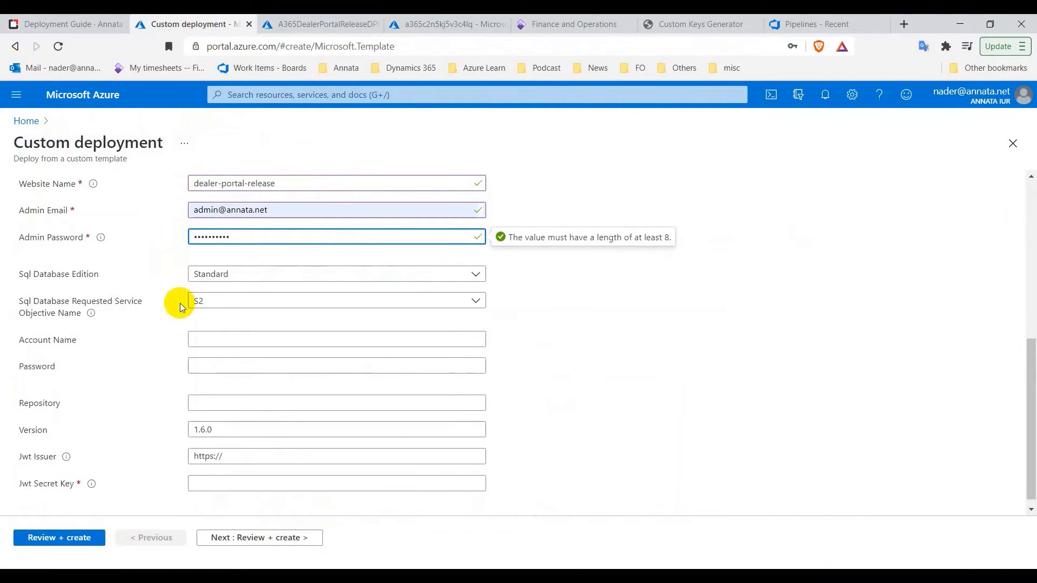
pyautogui.click(237, 340)
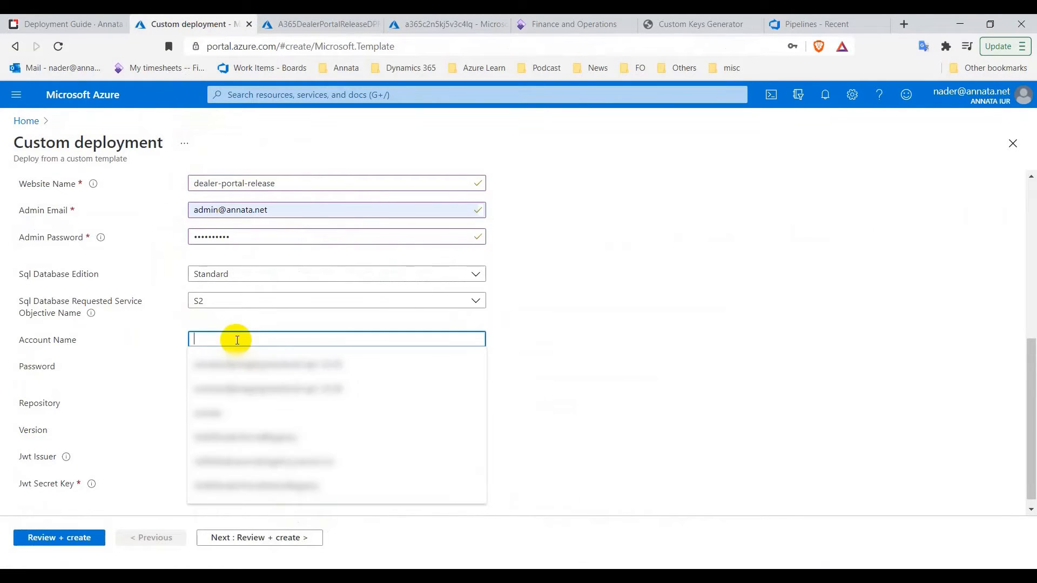
pyautogui.hotkey('ctrl', 'v')
# Copy the registry's admin password from Access keys into the form's Password field
pyautogui.click(299, 25)
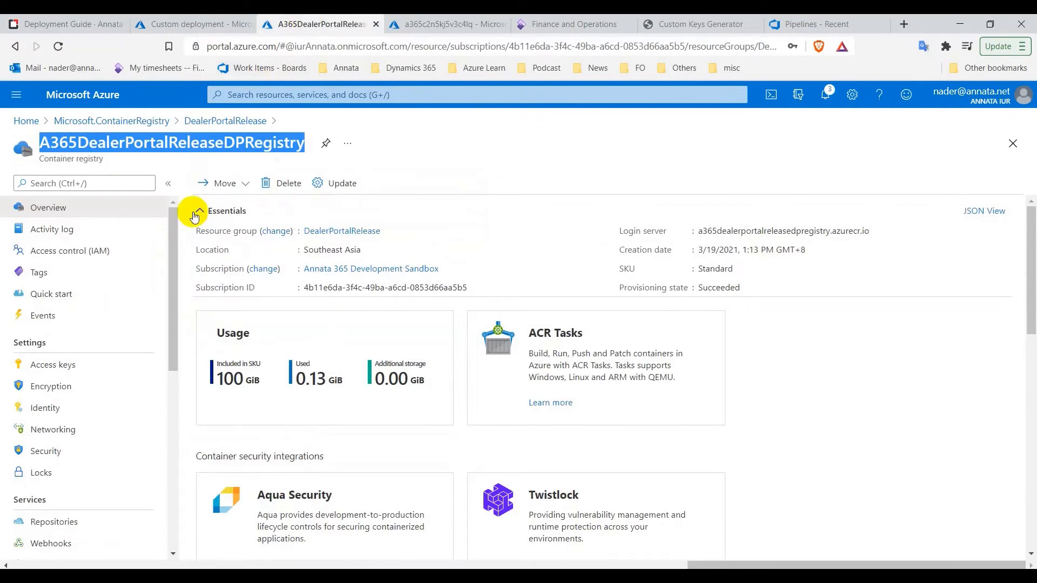
pyautogui.click(86, 365)
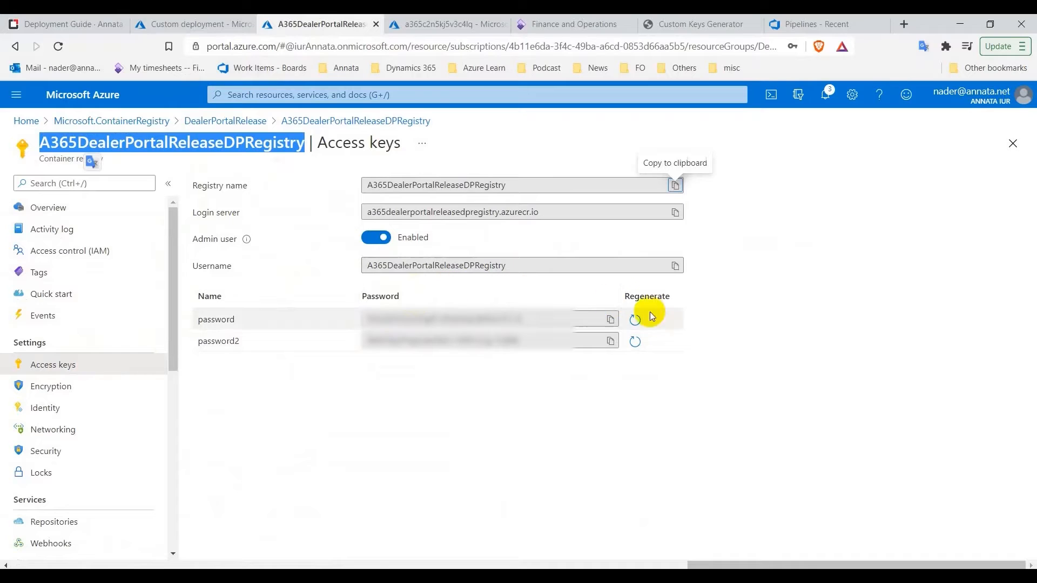
pyautogui.click(611, 319)
pyautogui.click(213, 24)
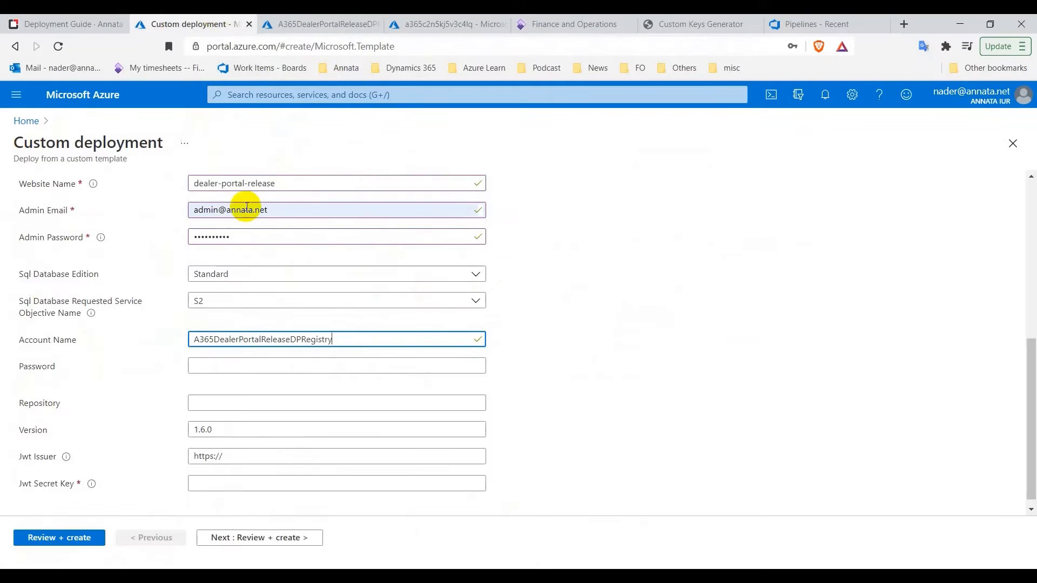
pyautogui.click(247, 360)
pyautogui.hotkey('ctrl', 'v')
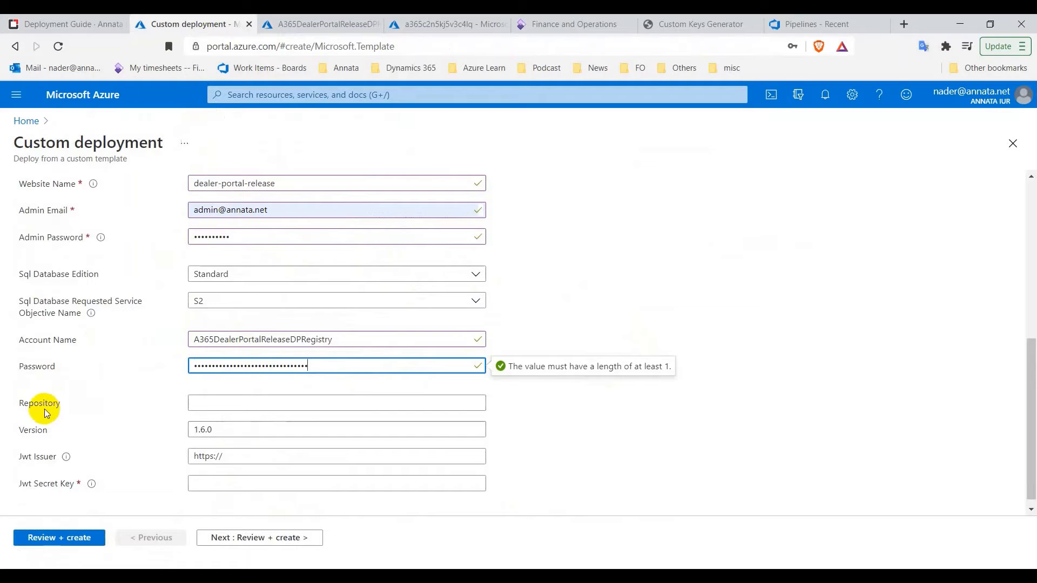
# Copy annatadealerportal from the registry's Repositories into the Repository field
pyautogui.click(297, 30)
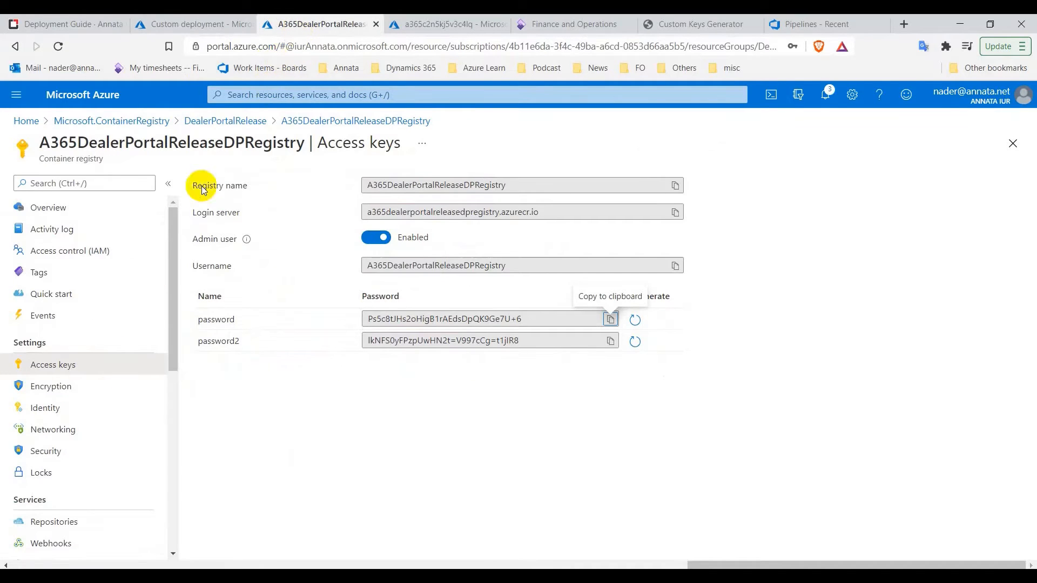
pyautogui.click(55, 524)
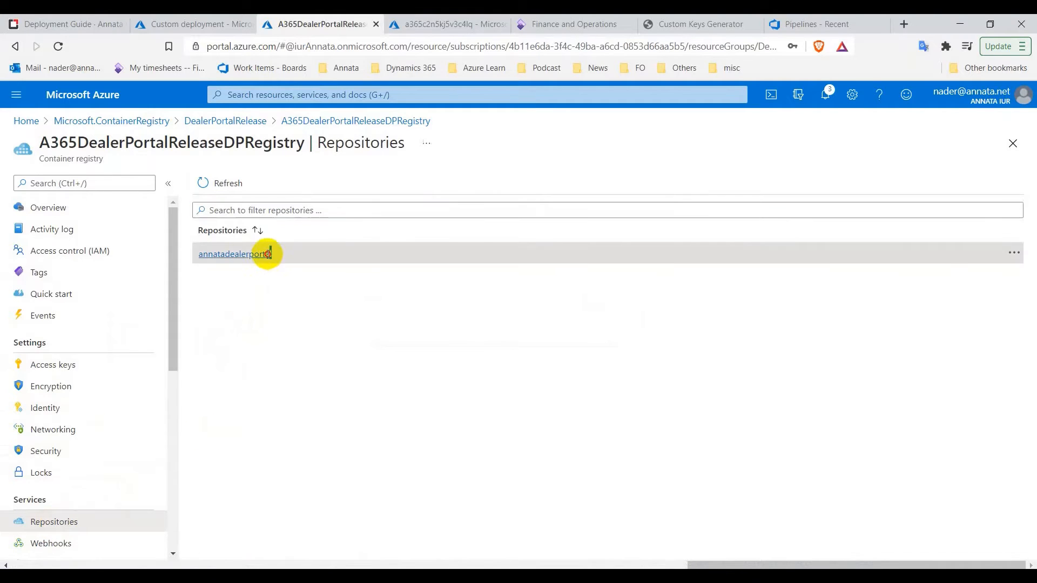
pyautogui.moveTo(270, 254); pyautogui.dragTo(203, 254)
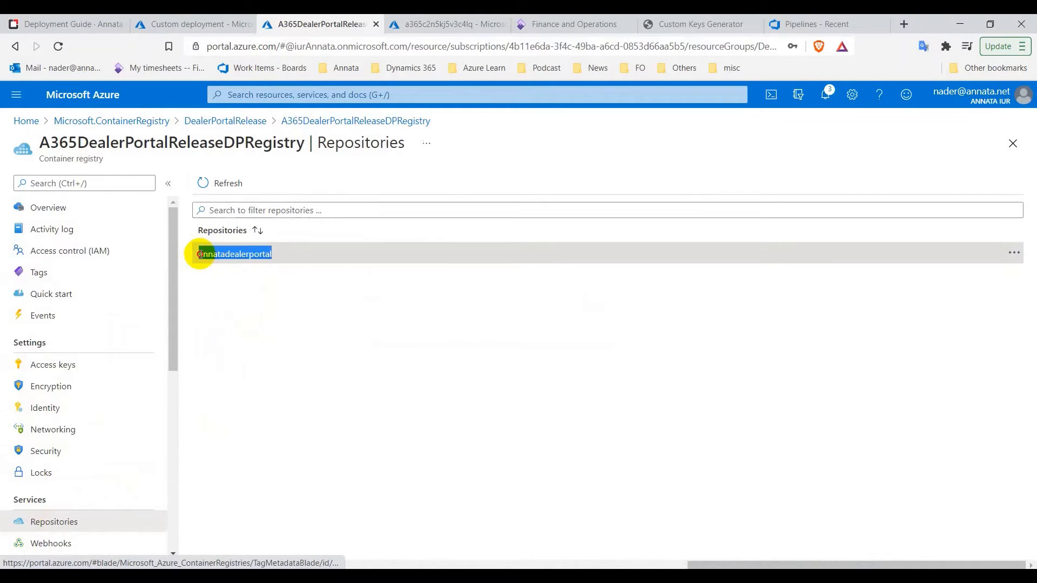
pyautogui.rightClick(222, 255)
pyautogui.click(295, 371)
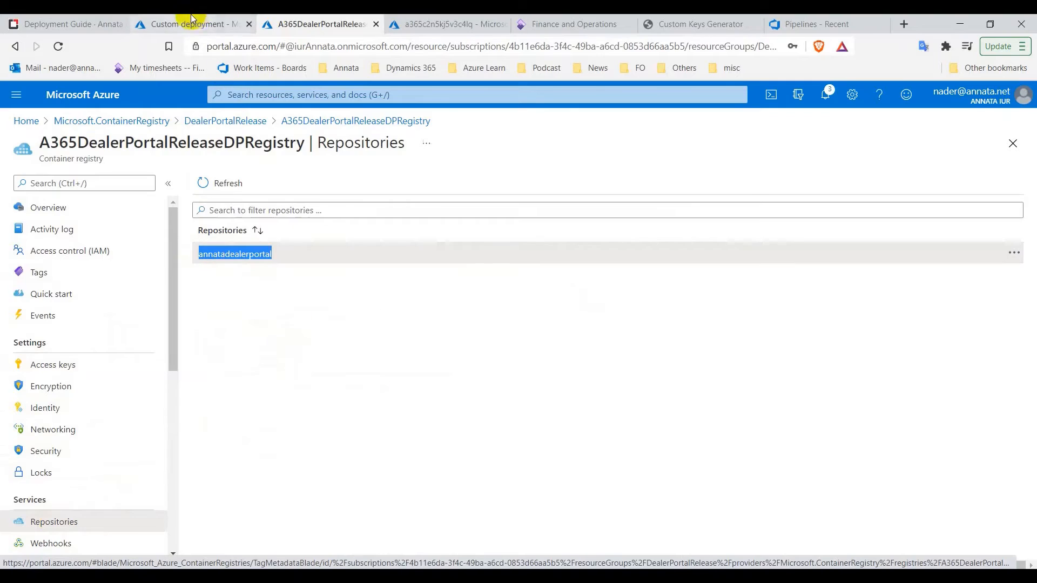
pyautogui.click(192, 19)
pyautogui.click(254, 400)
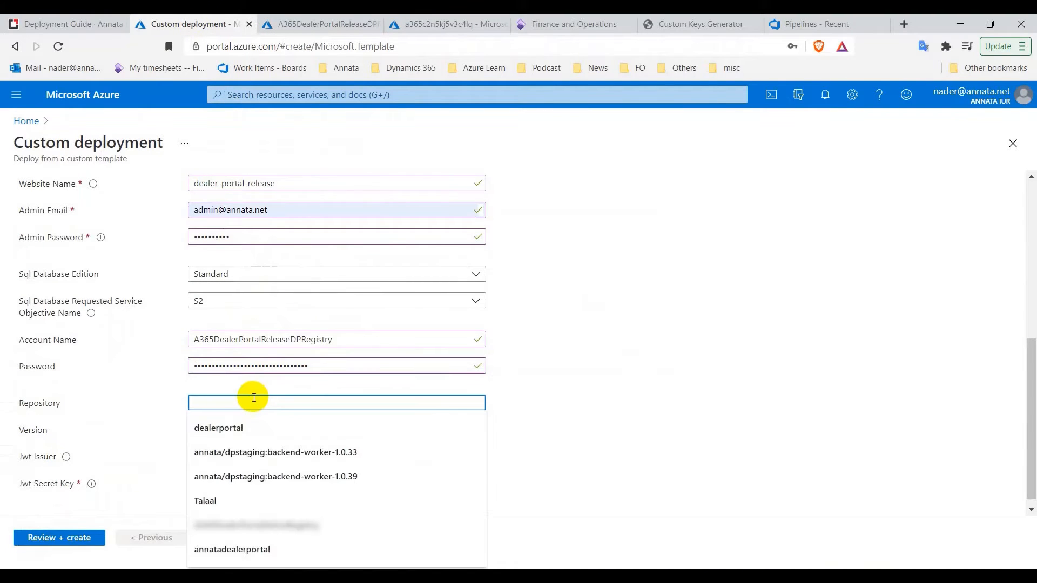
pyautogui.hotkey('ctrl', 'v')
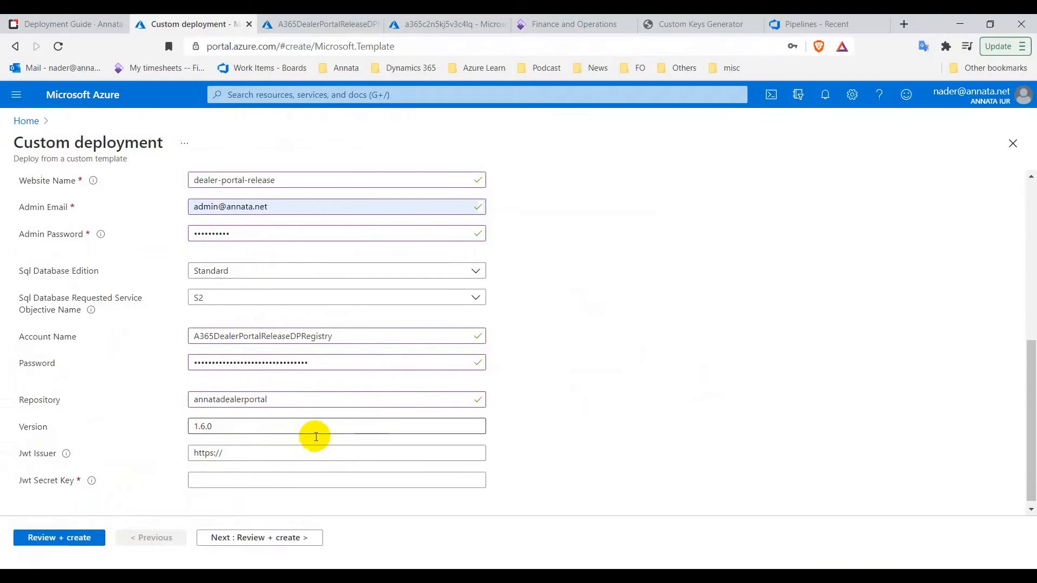
pyautogui.scroll(-1, 324, 433)
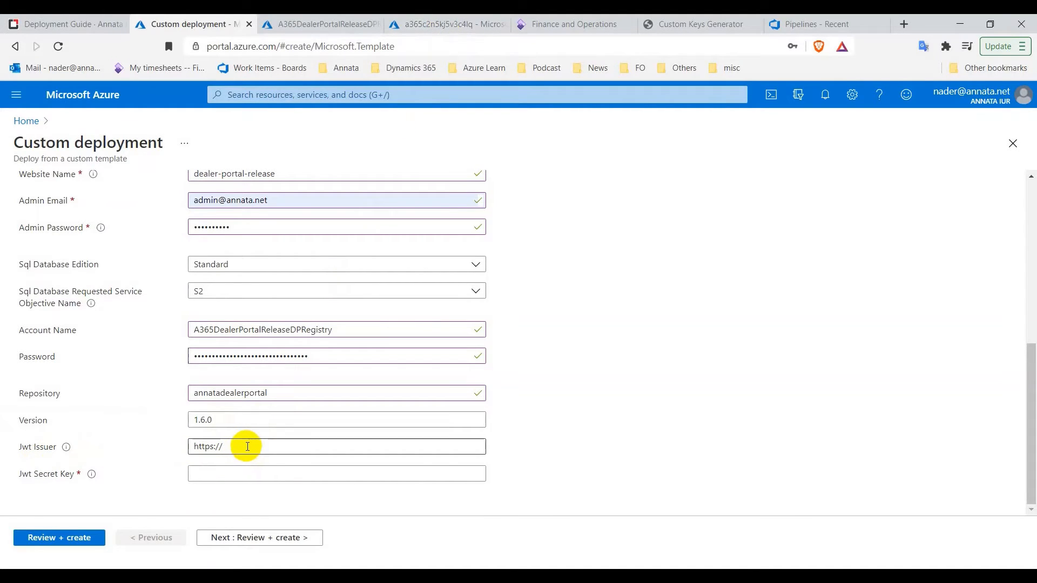
pyautogui.click(247, 447)
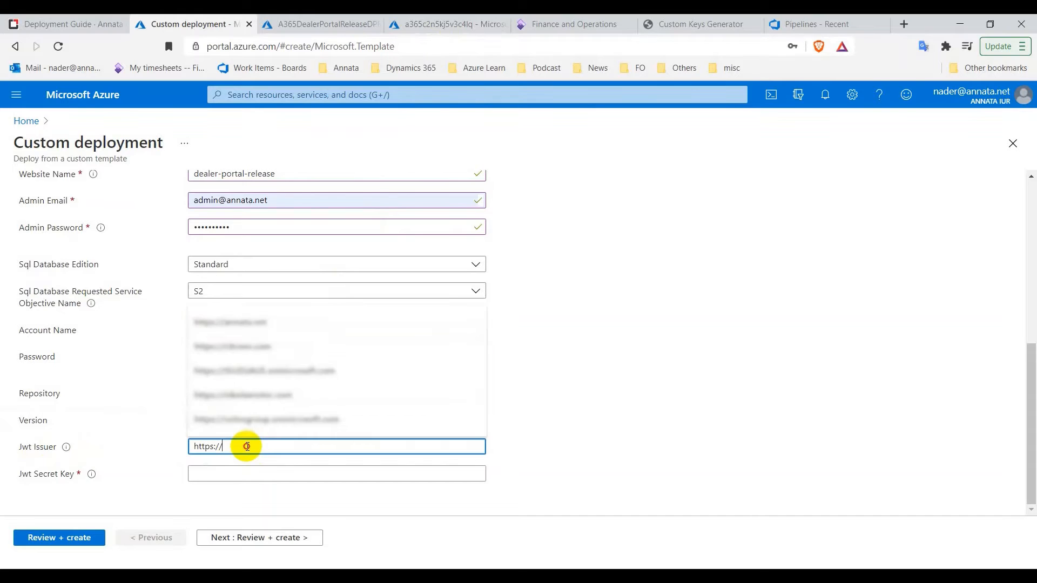
pyautogui.click(443, 24)
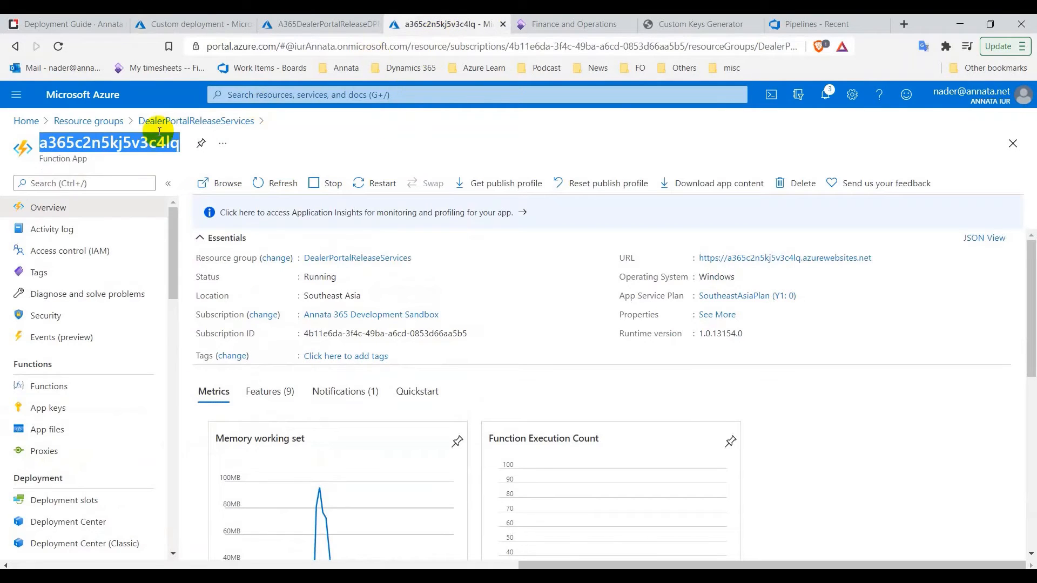
pyautogui.click(26, 121)
pyautogui.click(11, 95)
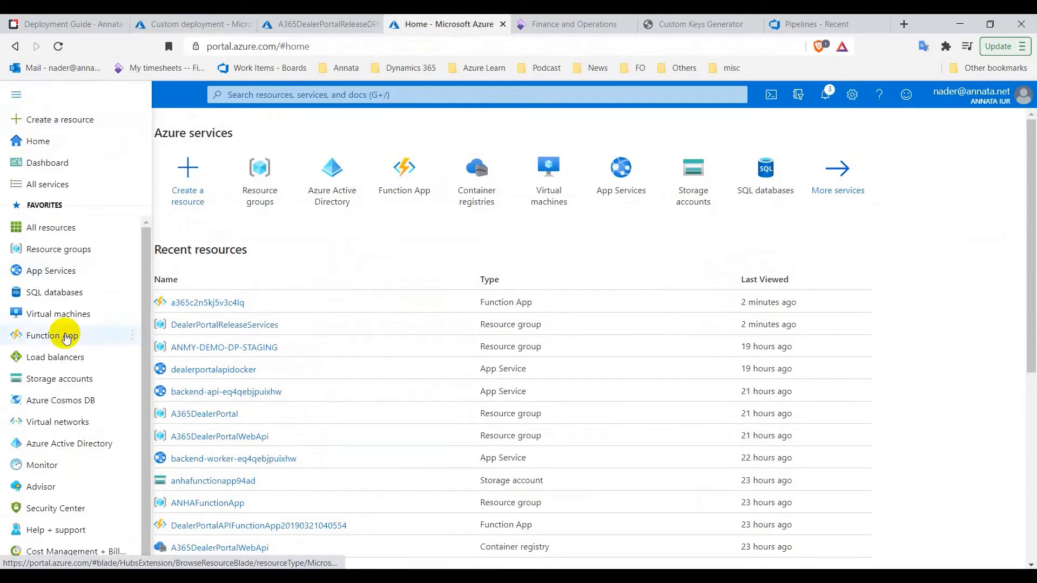
pyautogui.click(64, 444)
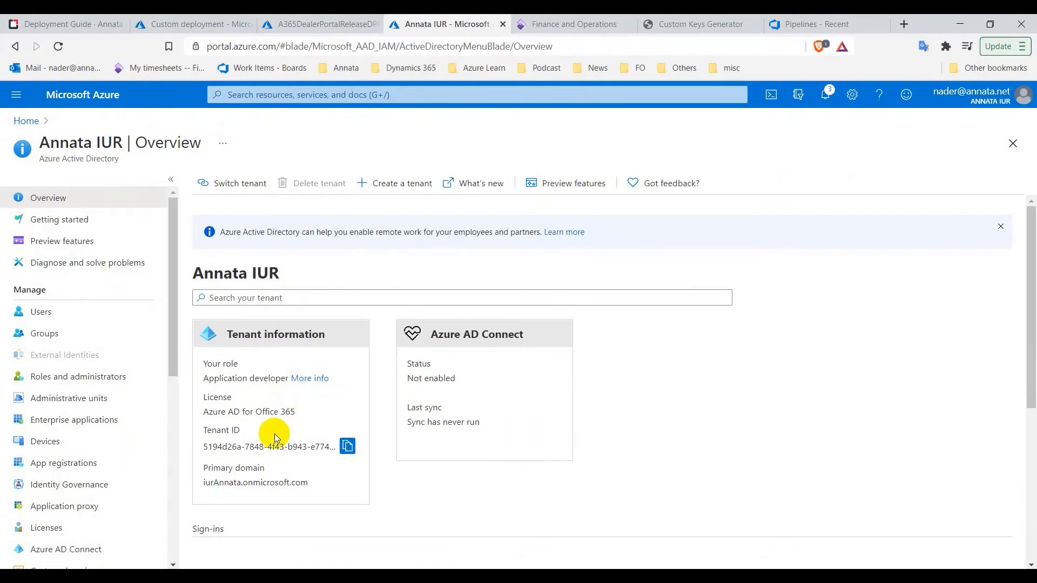
pyautogui.doubleClick(271, 482)
pyautogui.rightClick(272, 483)
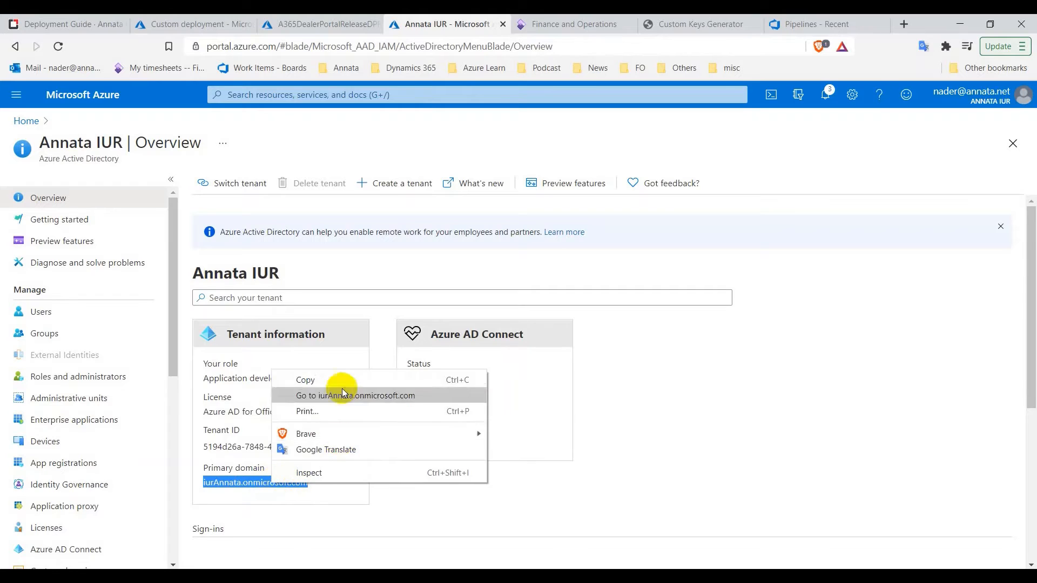
pyautogui.click(296, 378)
pyautogui.click(197, 23)
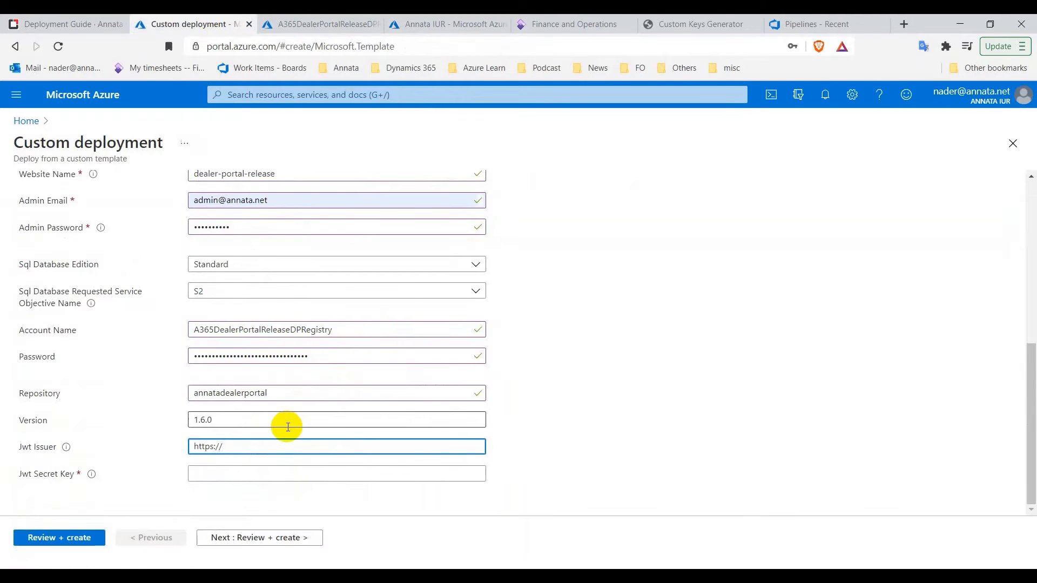
pyautogui.hotkey('ctrl', 'v')
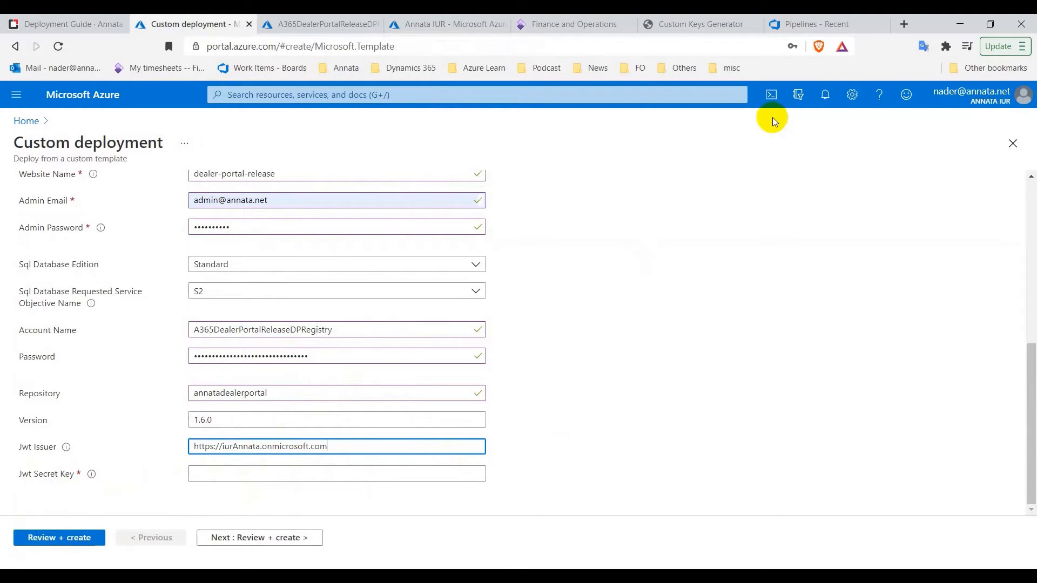
pyautogui.click(670, 26)
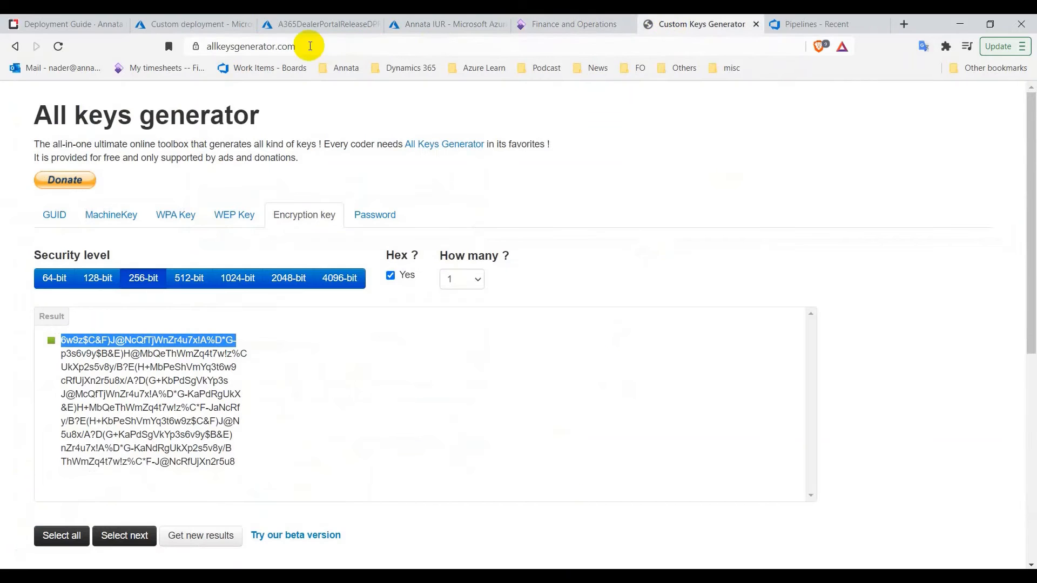
# Generate a new 256-bit hex encryption key and copy it
pyautogui.click(320, 47)
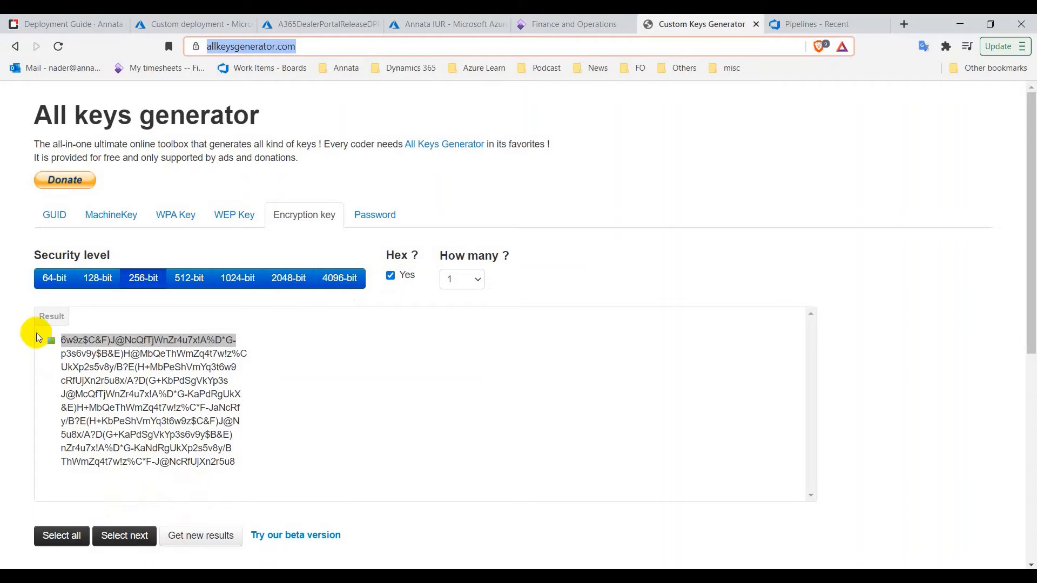
pyautogui.click(210, 536)
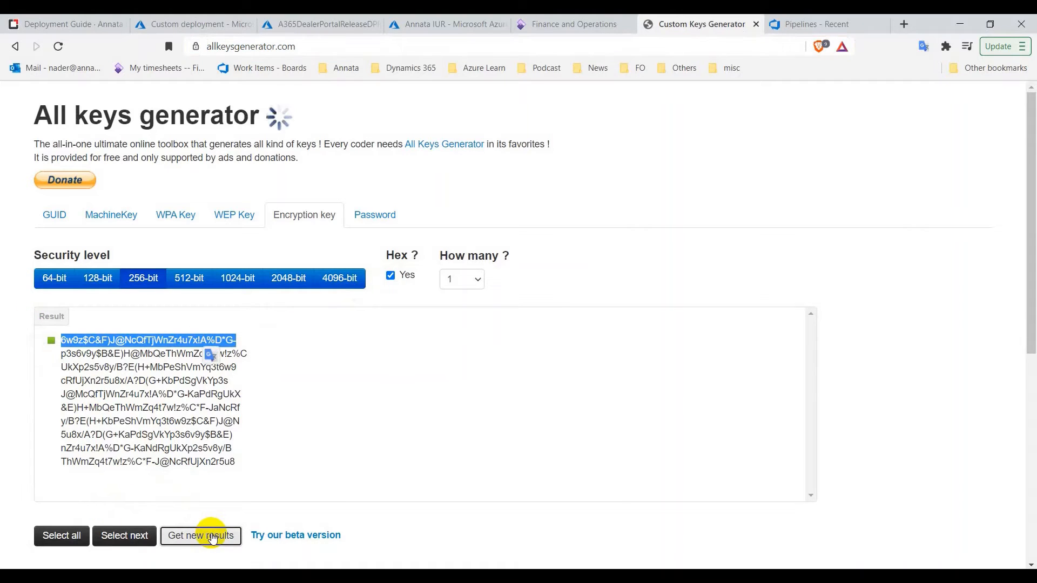
pyautogui.rightClick(285, 344)
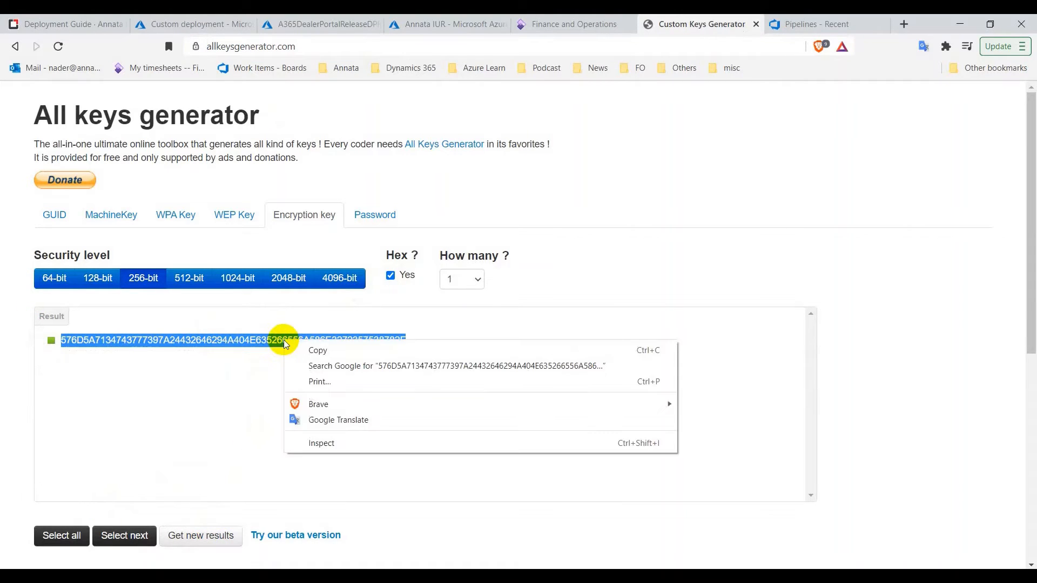
pyautogui.click(303, 351)
pyautogui.click(162, 25)
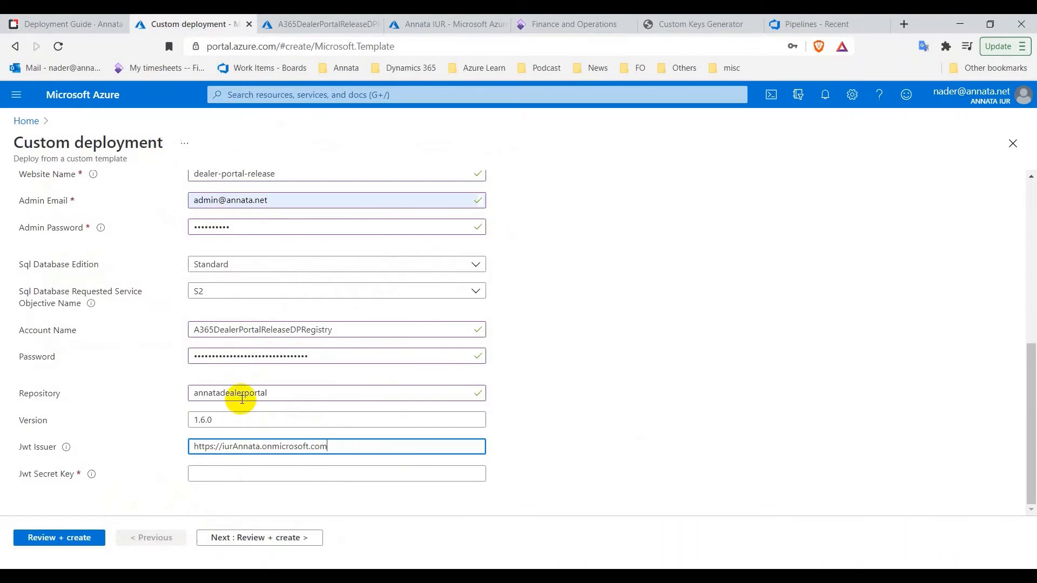
# Paste the generated key into Jwt Secret Key, run Review + create, then Create
pyautogui.click(245, 474)
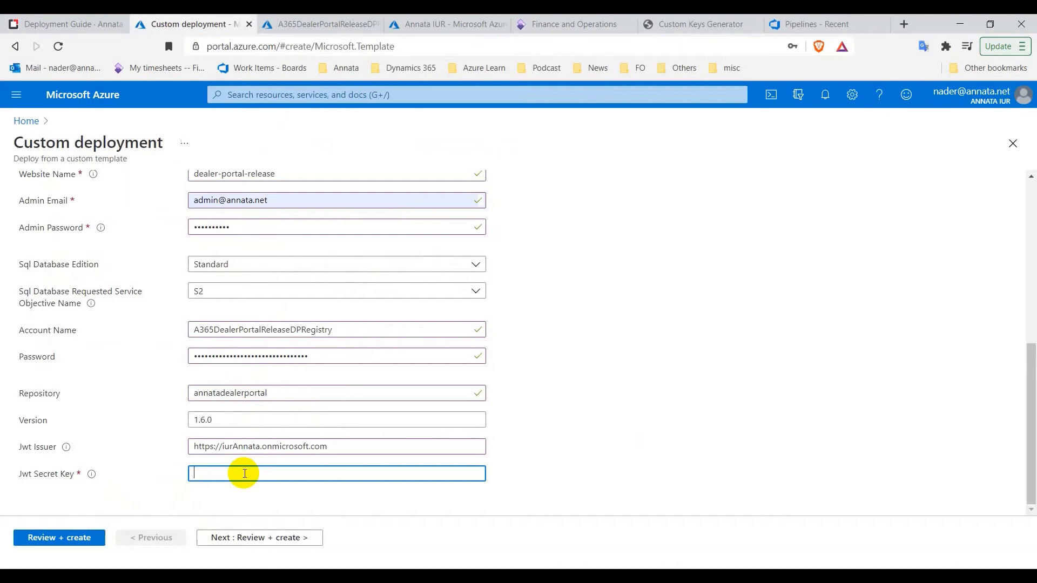
pyautogui.hotkey('ctrl', 'v')
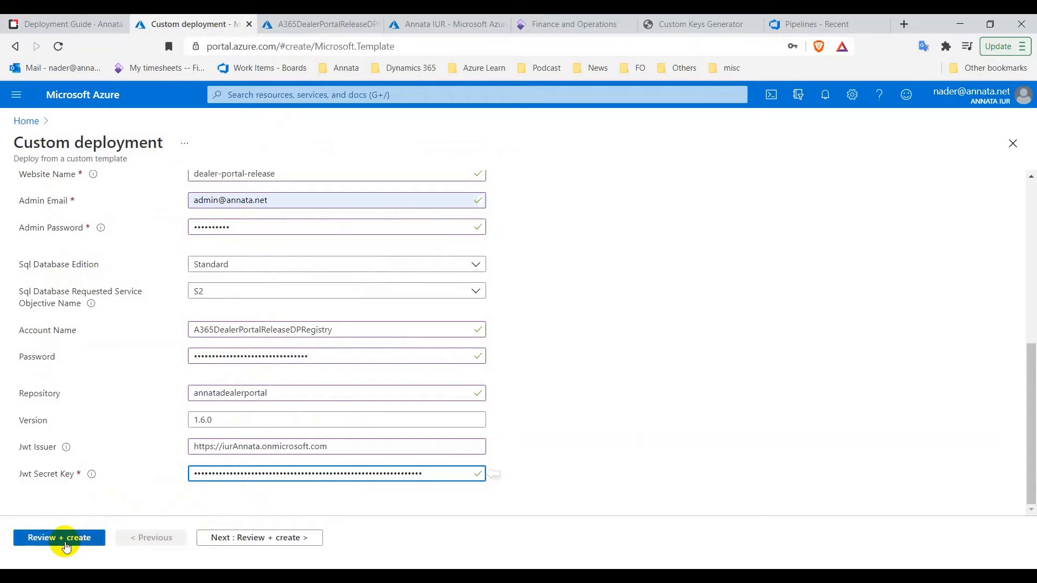
pyautogui.scroll(3, 106, 462)
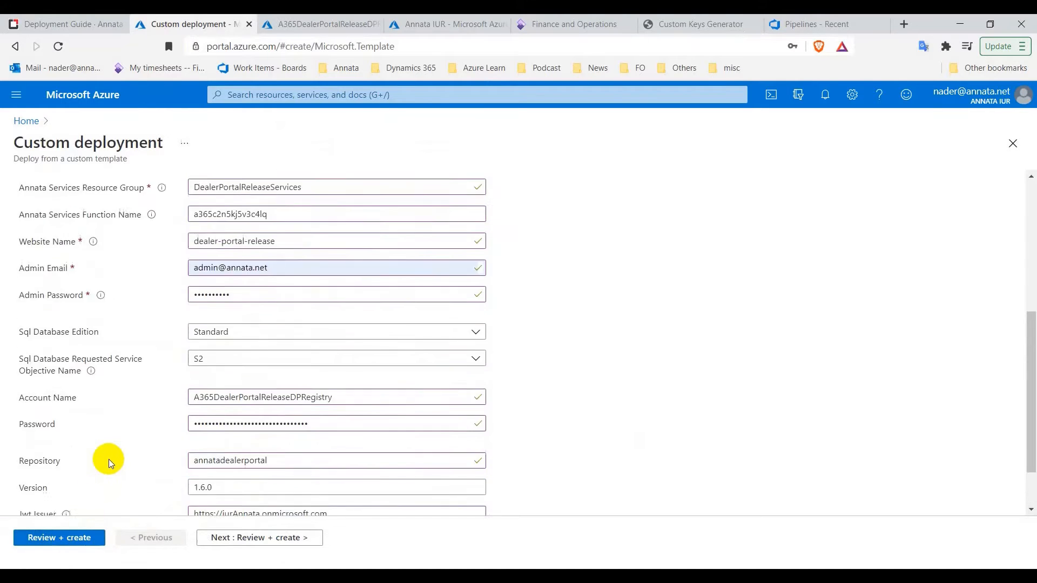
pyautogui.scroll(-3, 109, 463)
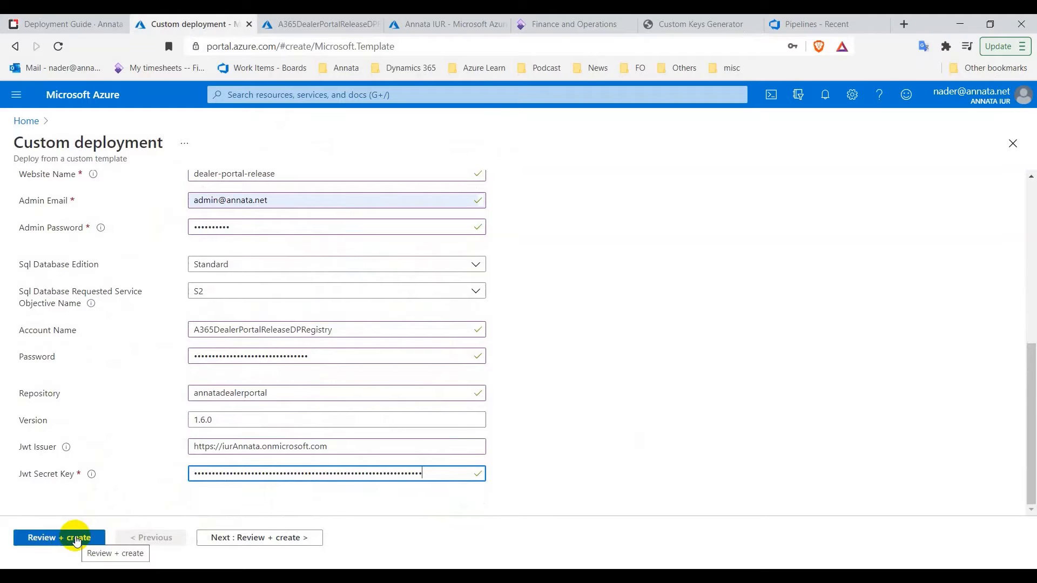
pyautogui.click(76, 539)
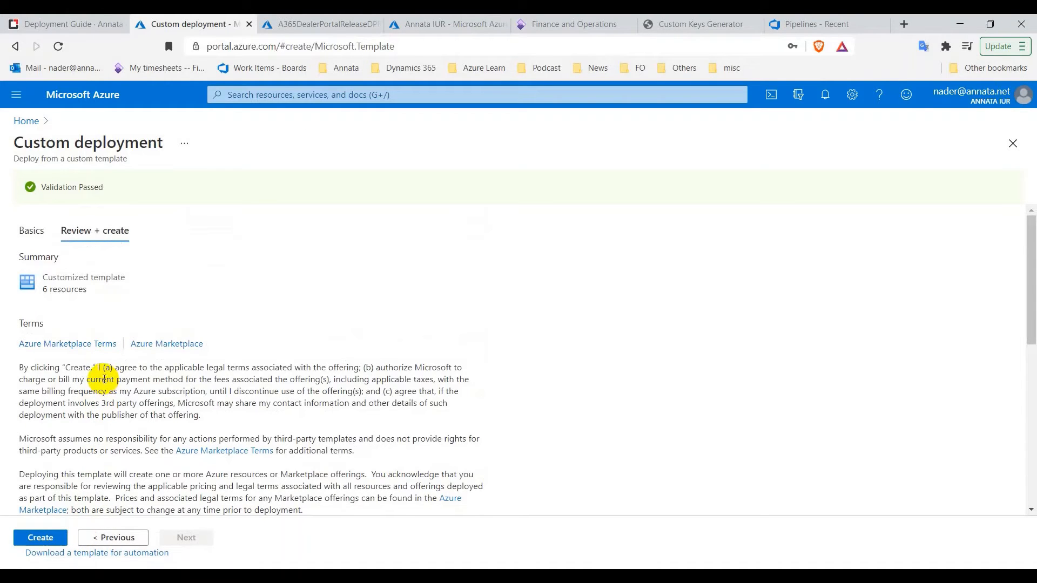
pyautogui.click(43, 539)
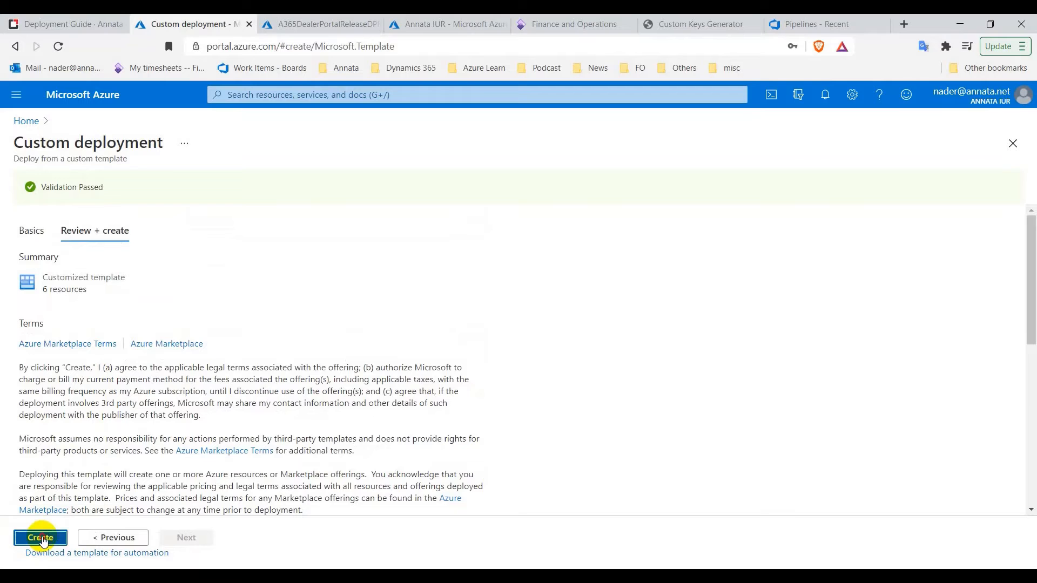
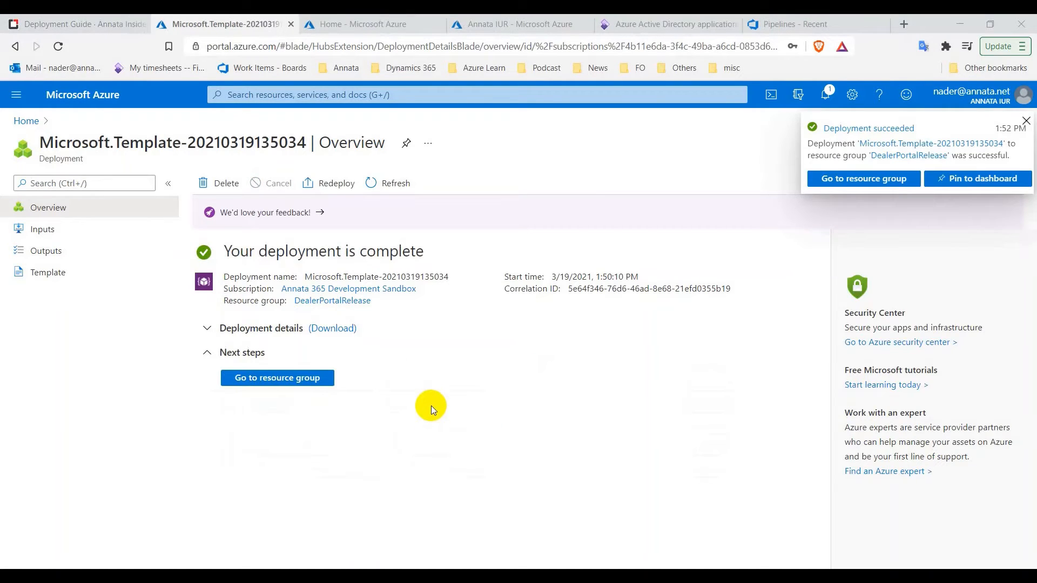
# Go to the DealerPortalRelease resource group, which lists 7 resources including backend-api and backend-worker
pyautogui.click(290, 381)
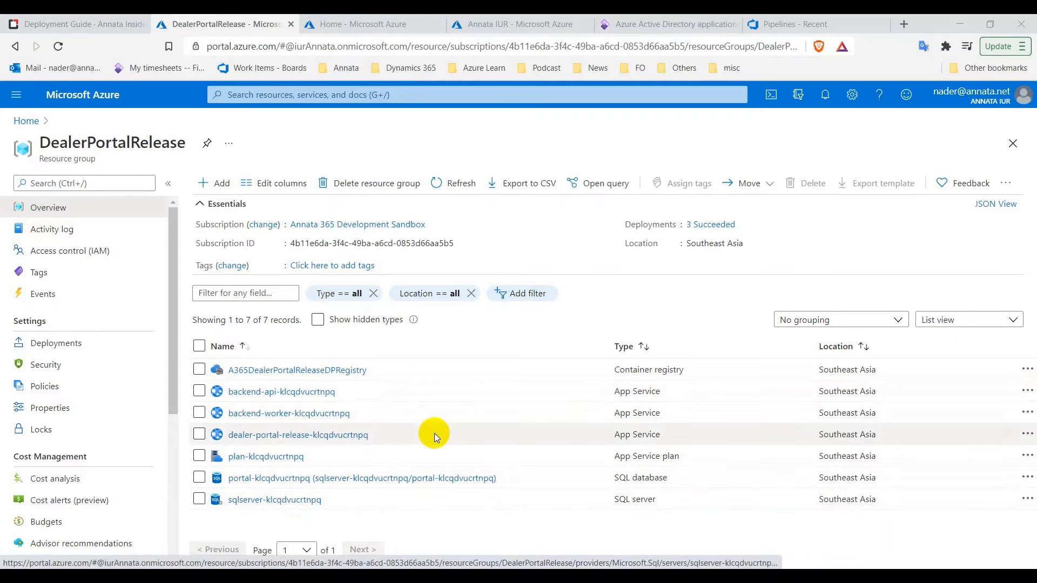
# Scroll through the Dealer portal Deployment Guide in Annata Insider Portal
pyautogui.click(92, 24)
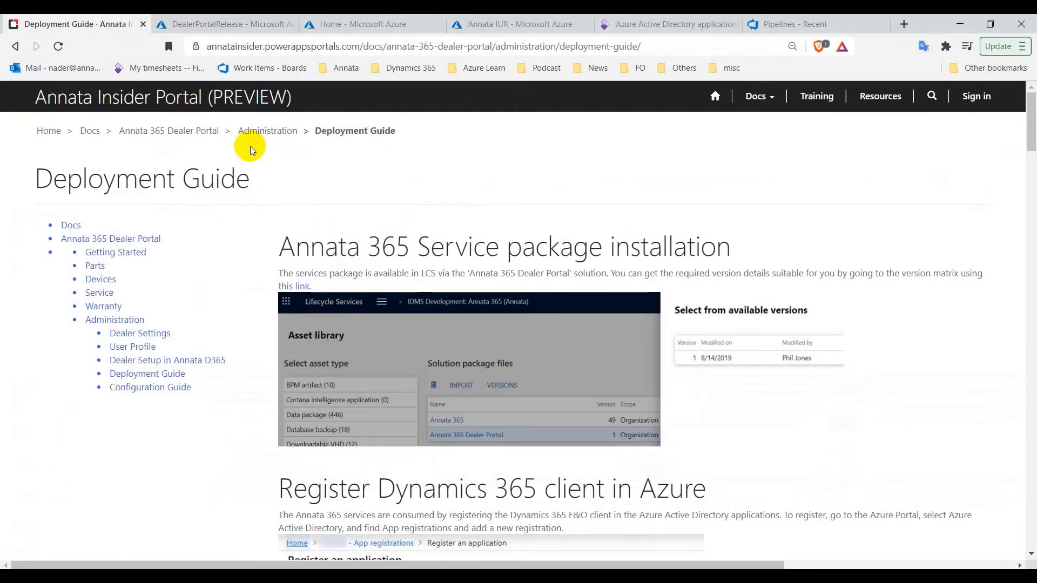
pyautogui.scroll(-20, 405, 259)
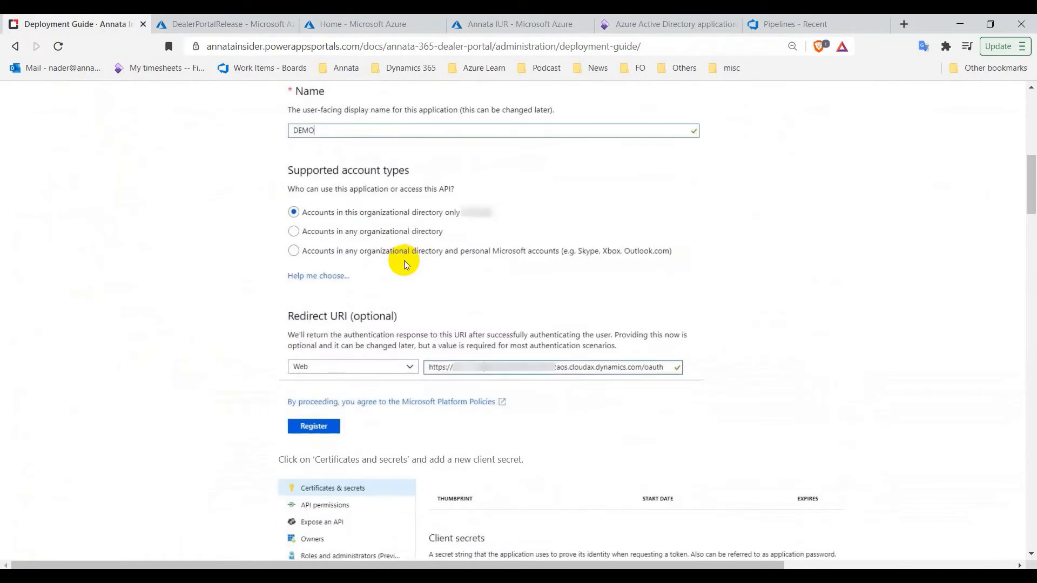
pyautogui.scroll(-15, 406, 264)
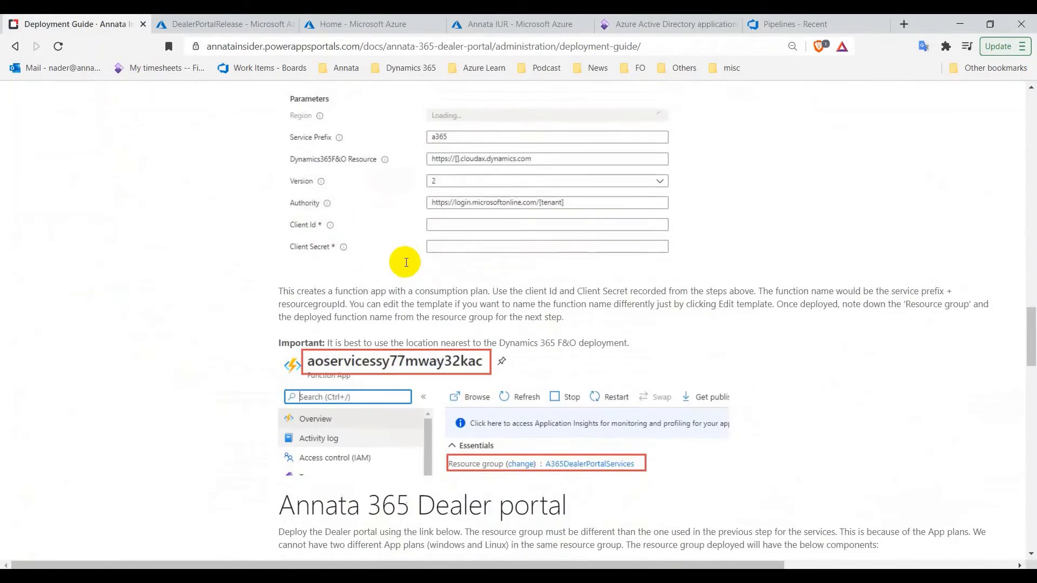
pyautogui.scroll(-7, 407, 265)
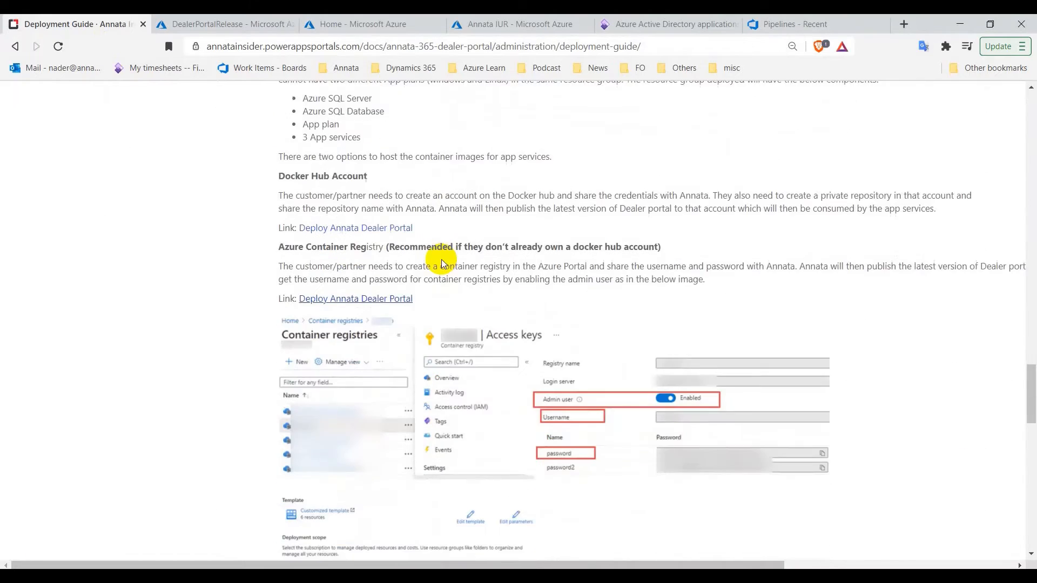
pyautogui.scroll(-8, 441, 262)
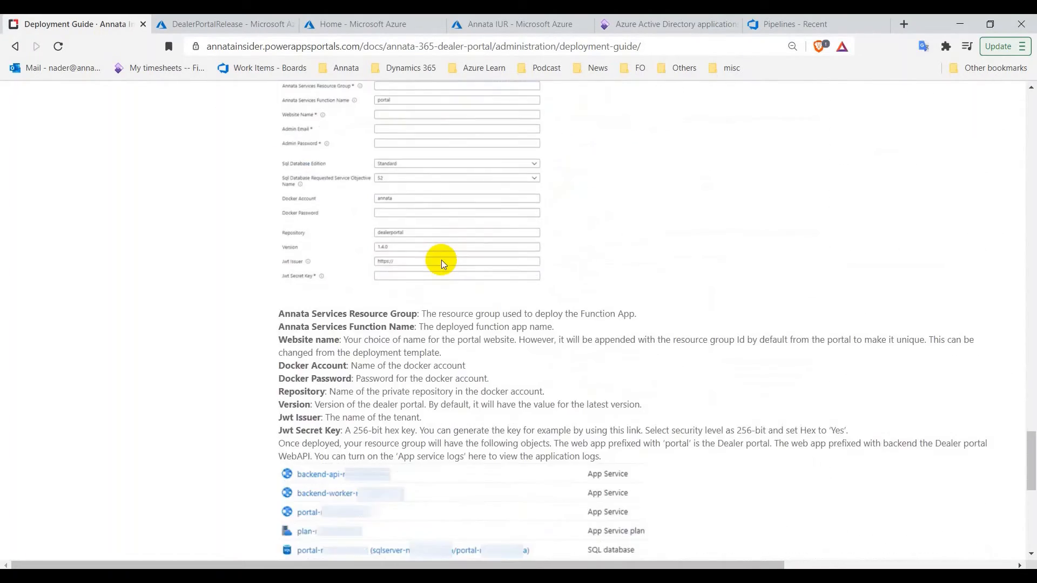
pyautogui.scroll(6, 443, 265)
pyautogui.scroll(20, 441, 265)
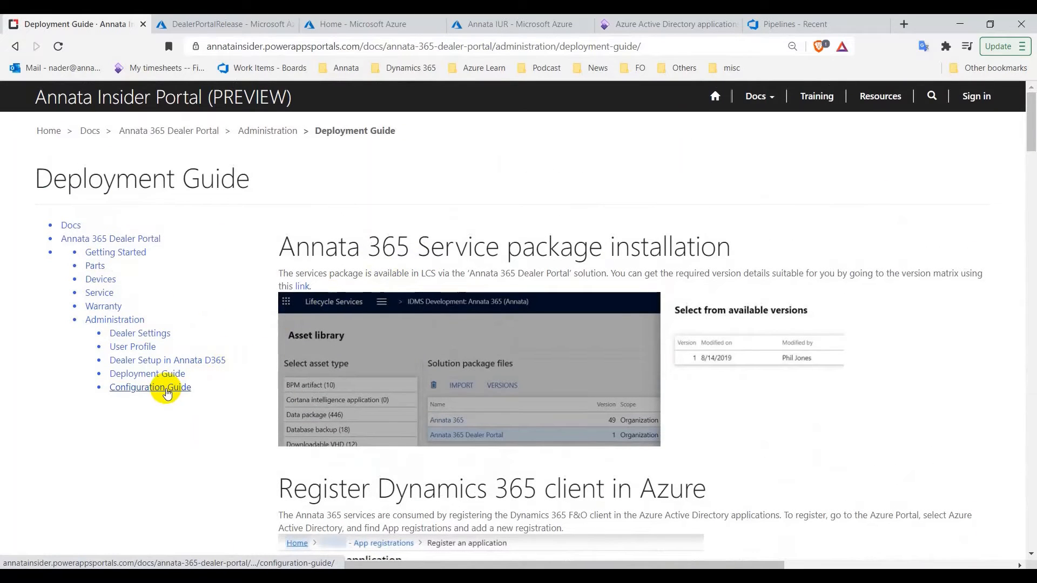
# Read the Configuration Guide's list of seven blob containers, then return to DealerPortalRelease
pyautogui.click(165, 391)
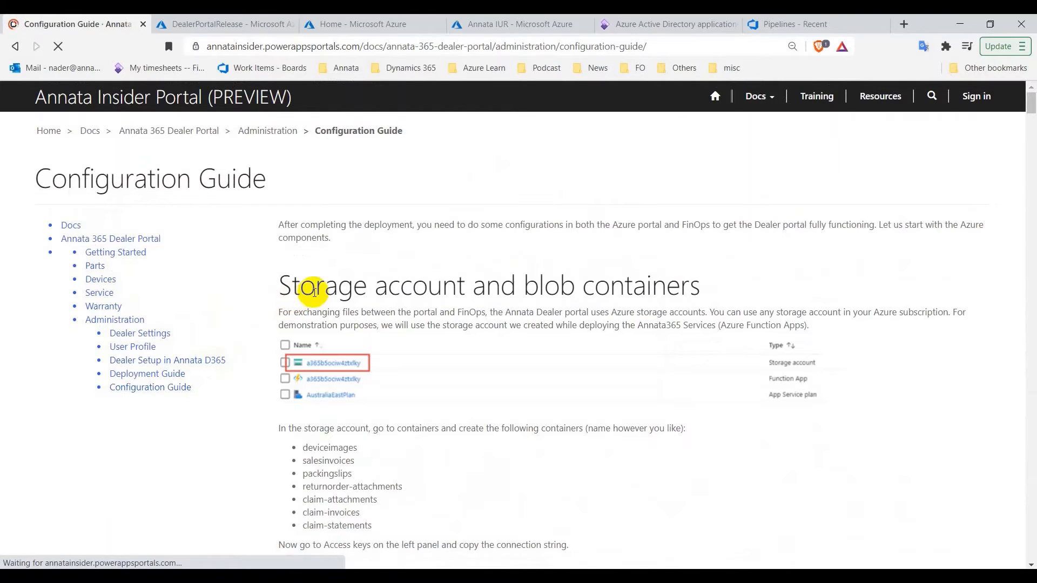
pyautogui.scroll(-2, 319, 288)
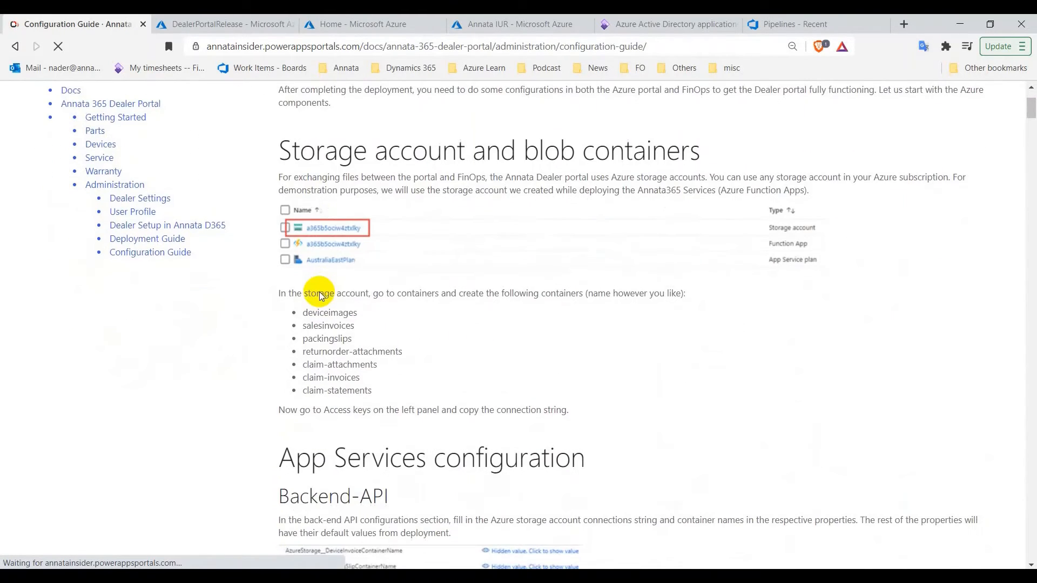
pyautogui.scroll(1, 320, 293)
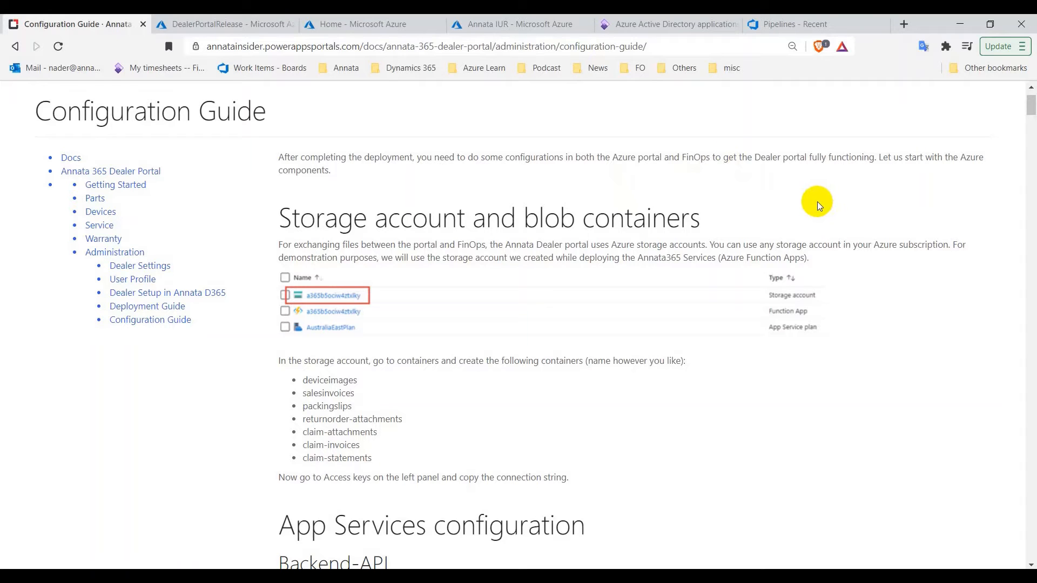
pyautogui.scroll(-1, 781, 210)
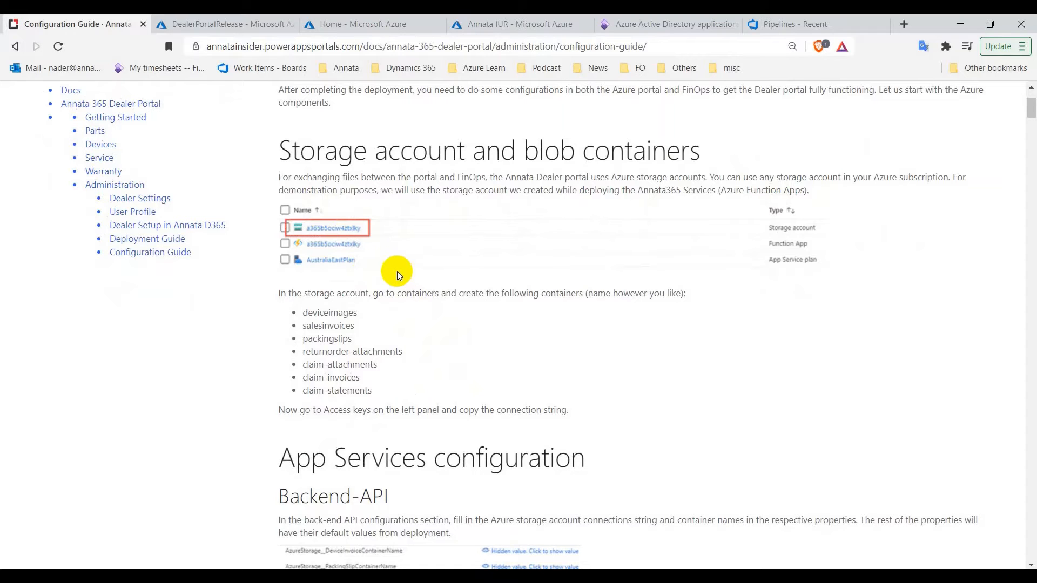
pyautogui.click(248, 28)
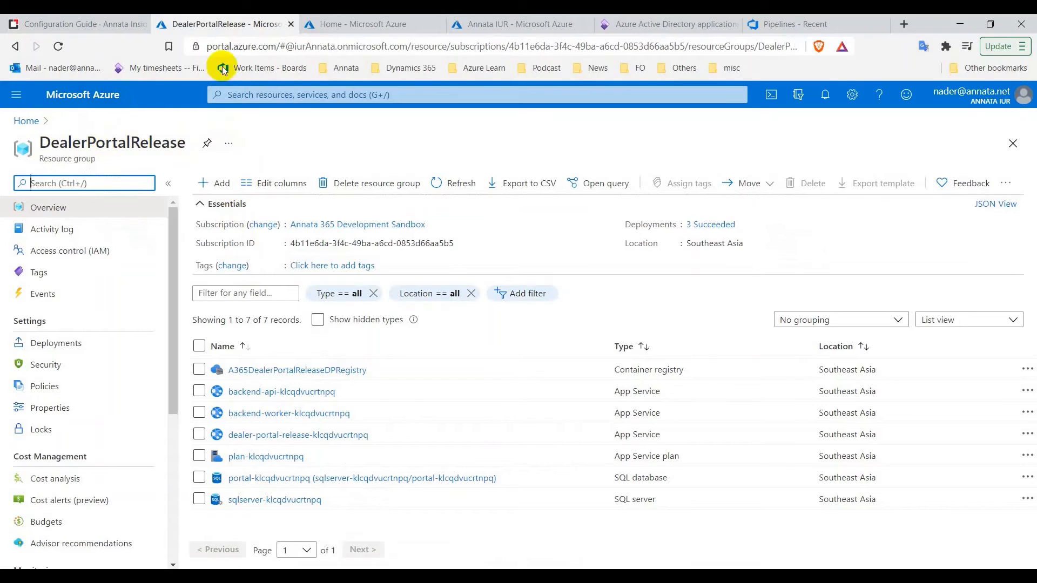
# Open the a365c2n5kj5v3c4lq storage account's Containers page from DealerPortalReleaseServices, then return to the guide
pyautogui.click(331, 25)
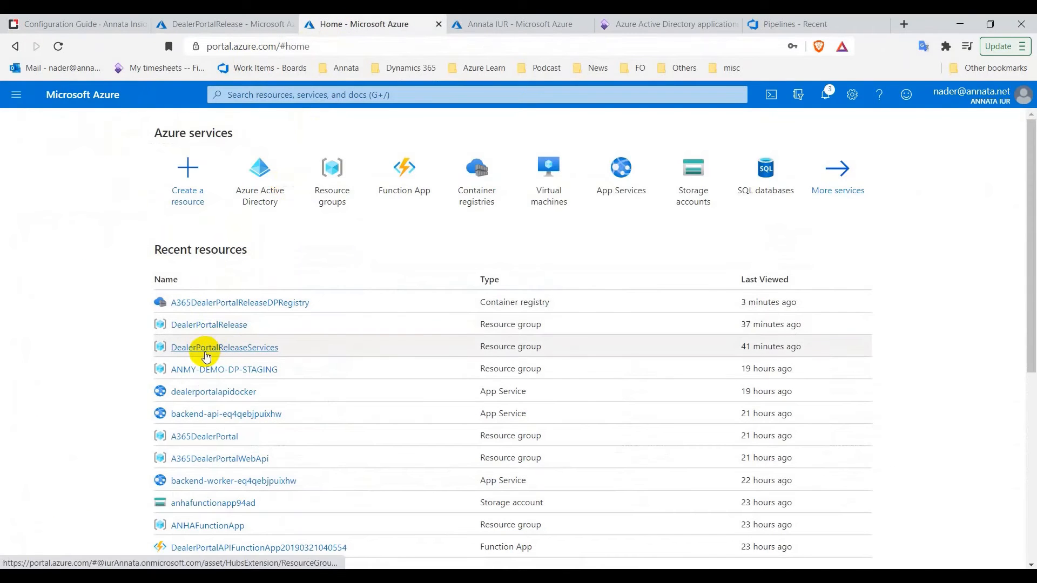
pyautogui.click(255, 349)
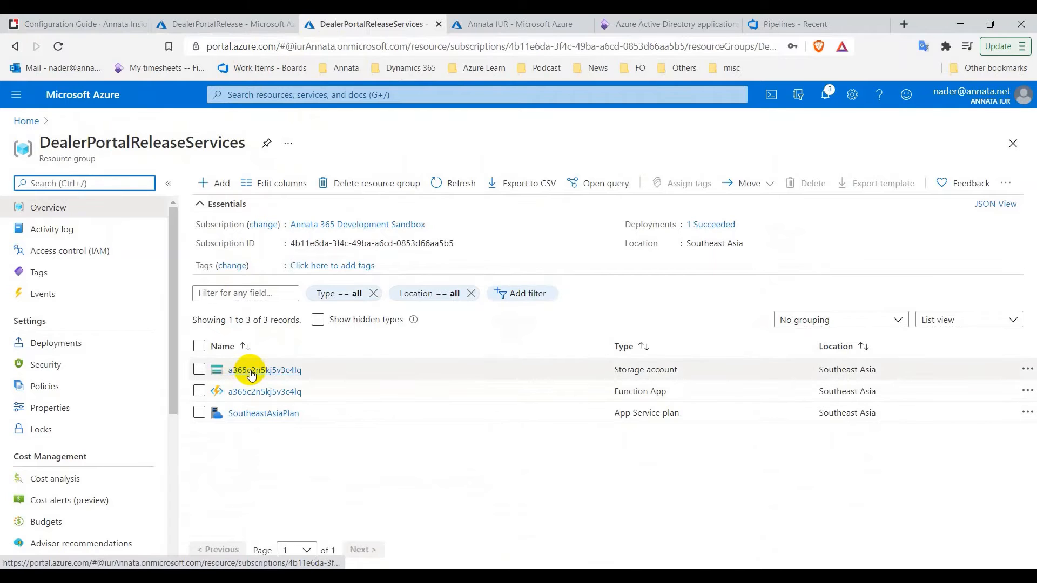
pyautogui.click(273, 372)
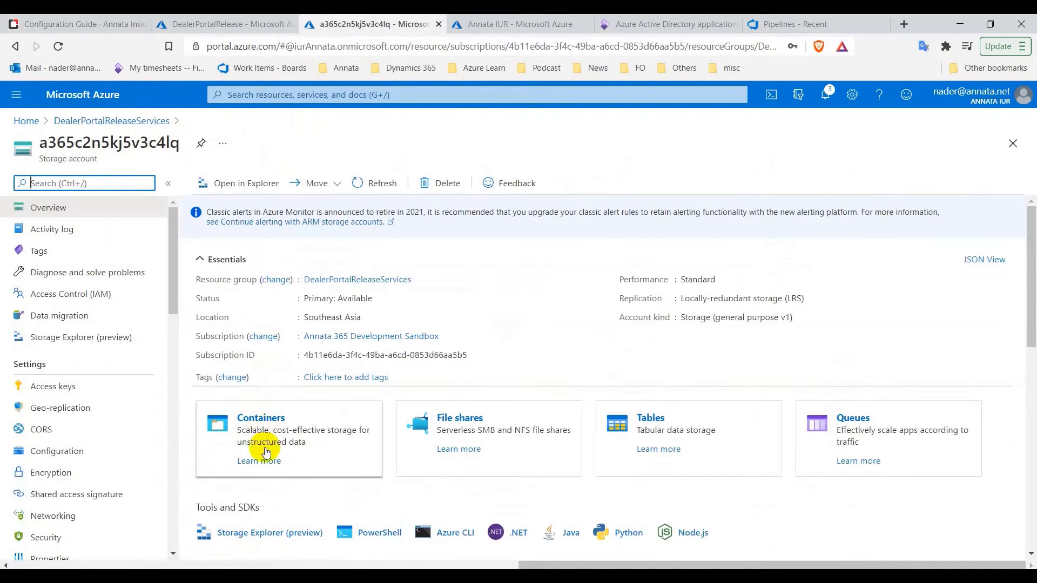
pyautogui.click(261, 422)
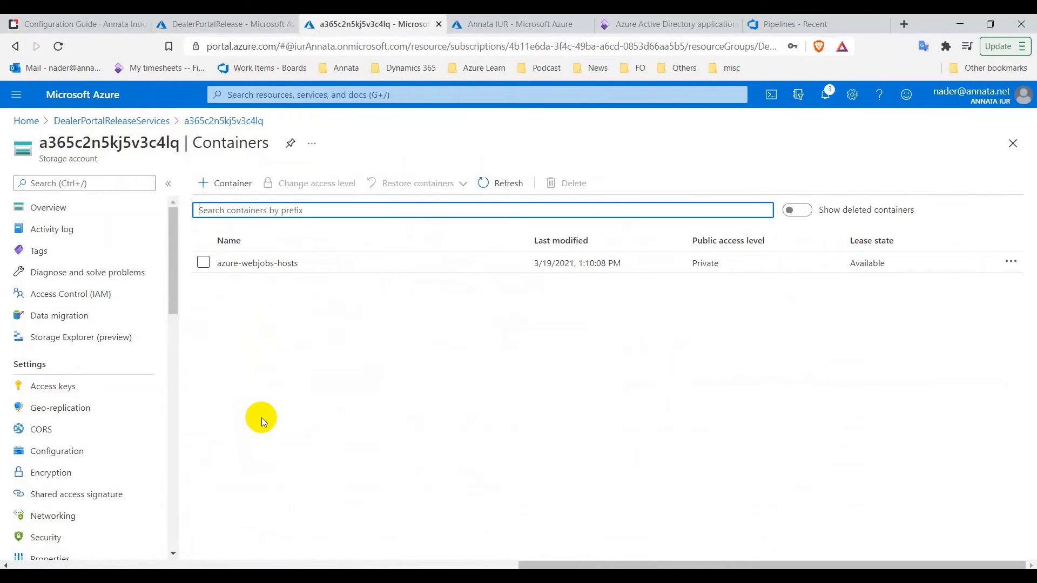
pyautogui.click(234, 21)
pyautogui.click(104, 21)
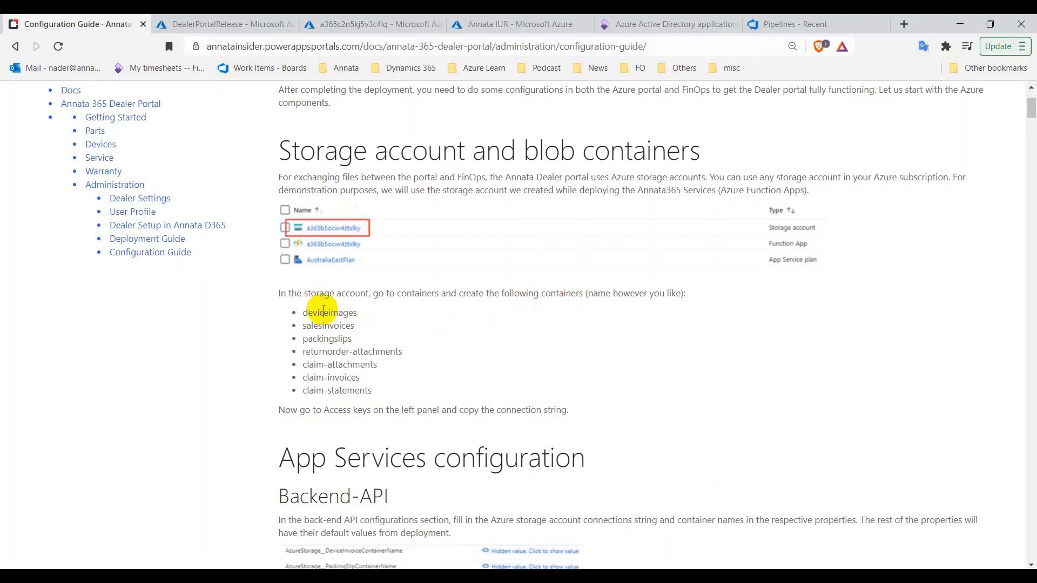
# Create the deviceimages and salesinvoices containers using names copied from the guide
pyautogui.rightClick(323, 312)
pyautogui.click(346, 323)
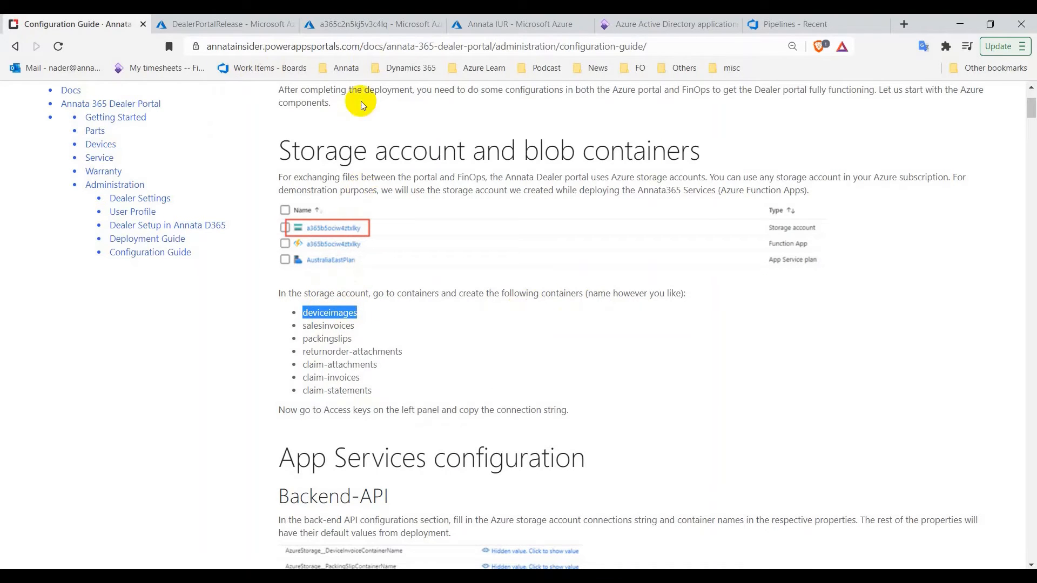
pyautogui.click(383, 32)
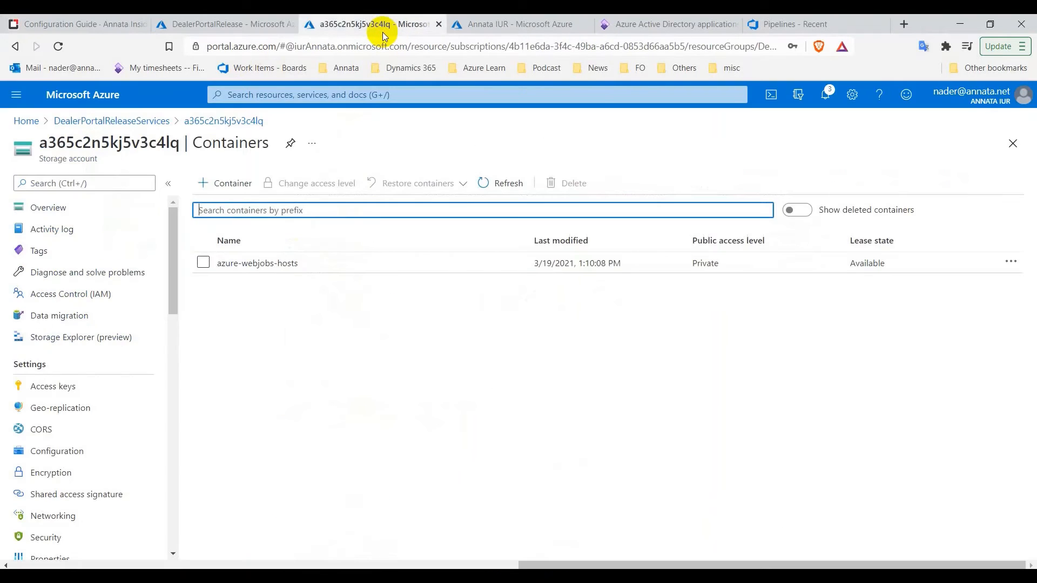
pyautogui.click(229, 187)
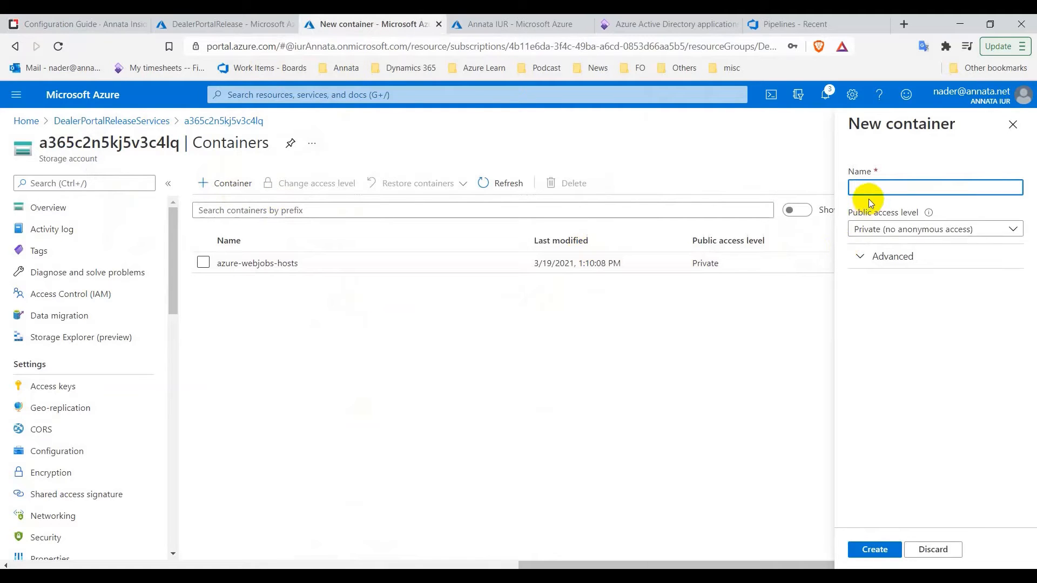
pyautogui.rightClick(872, 190)
pyautogui.click(925, 294)
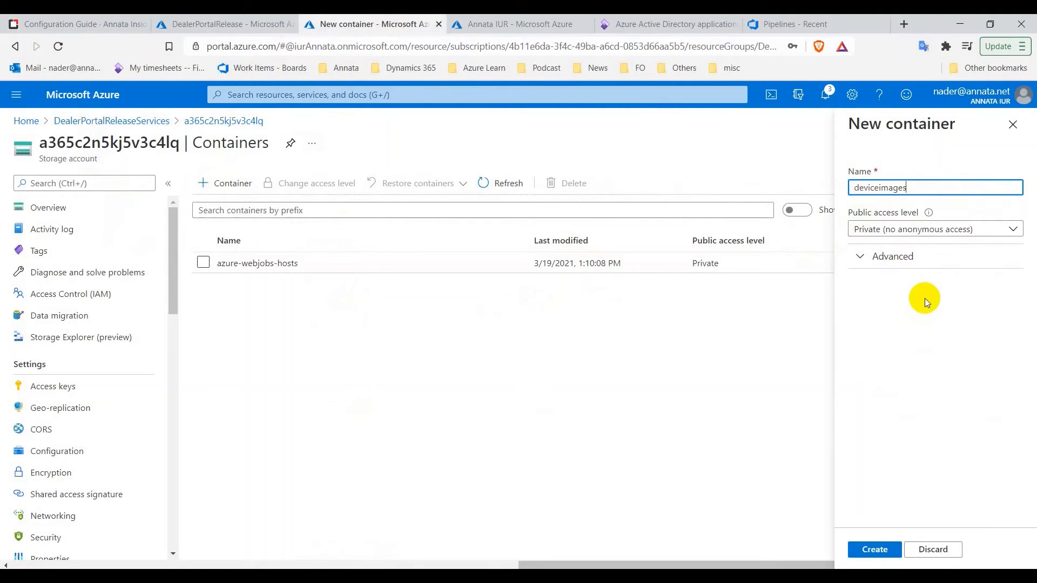
pyautogui.click(886, 554)
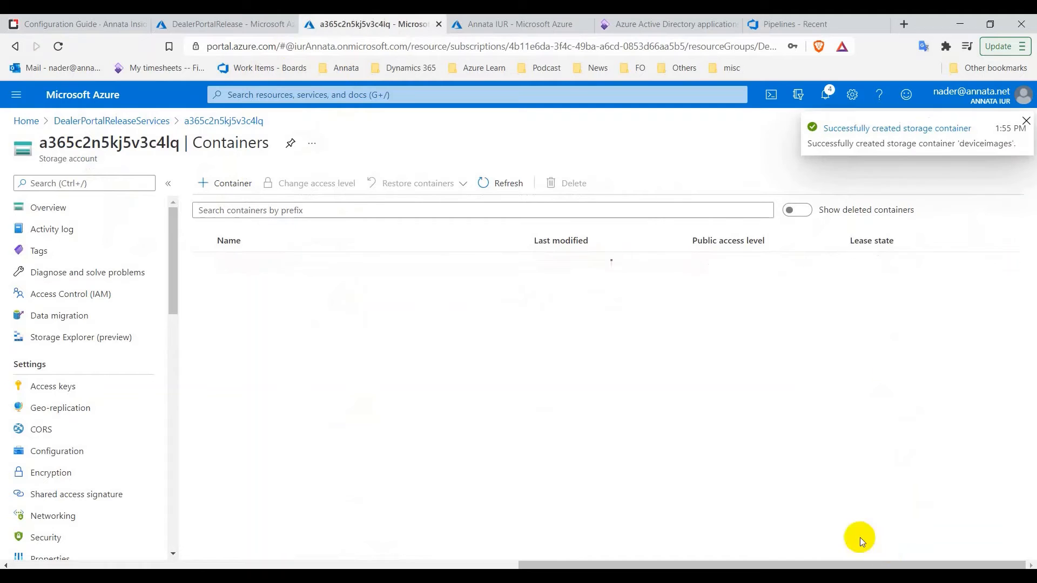
pyautogui.click(233, 185)
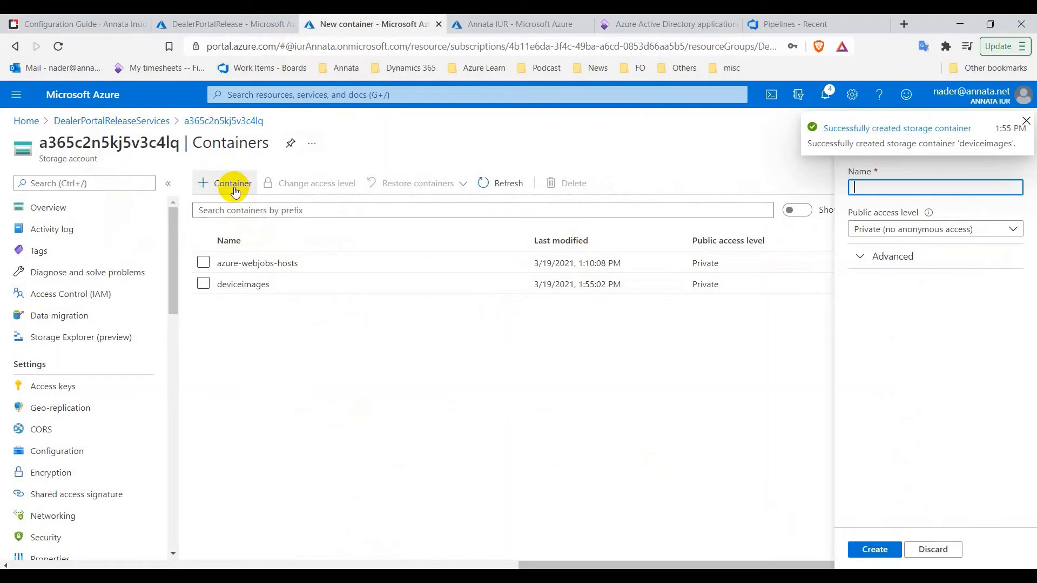
pyautogui.click(242, 19)
pyautogui.click(109, 22)
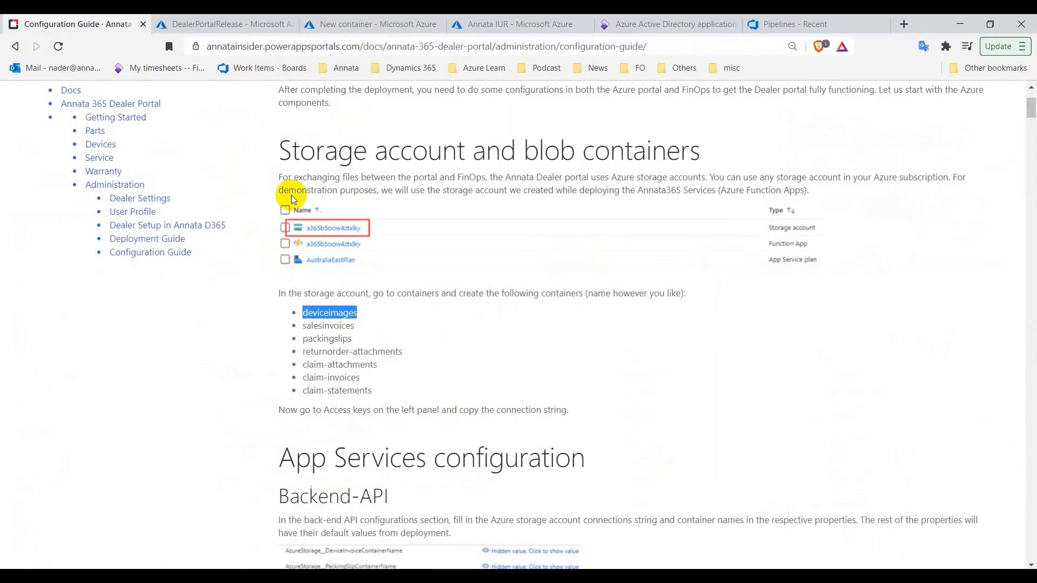
pyautogui.rightClick(340, 325)
pyautogui.click(372, 335)
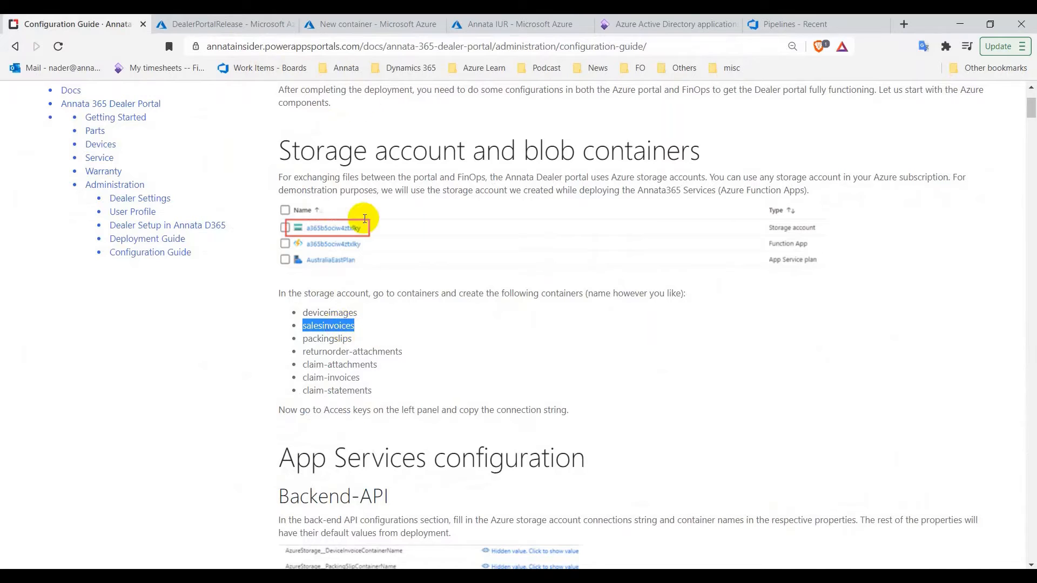
pyautogui.click(358, 24)
pyautogui.rightClick(903, 189)
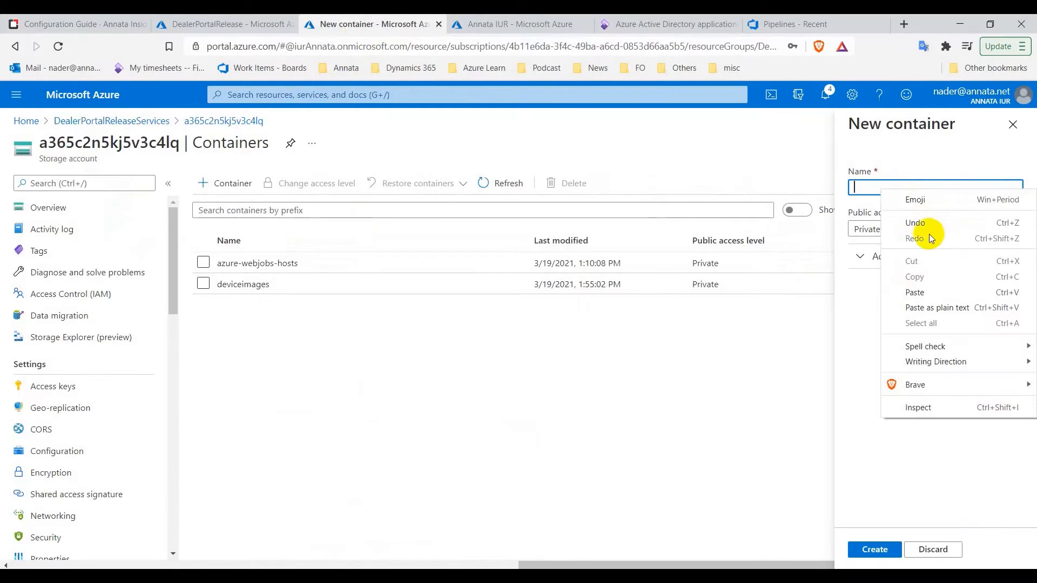
pyautogui.click(945, 290)
pyautogui.click(875, 550)
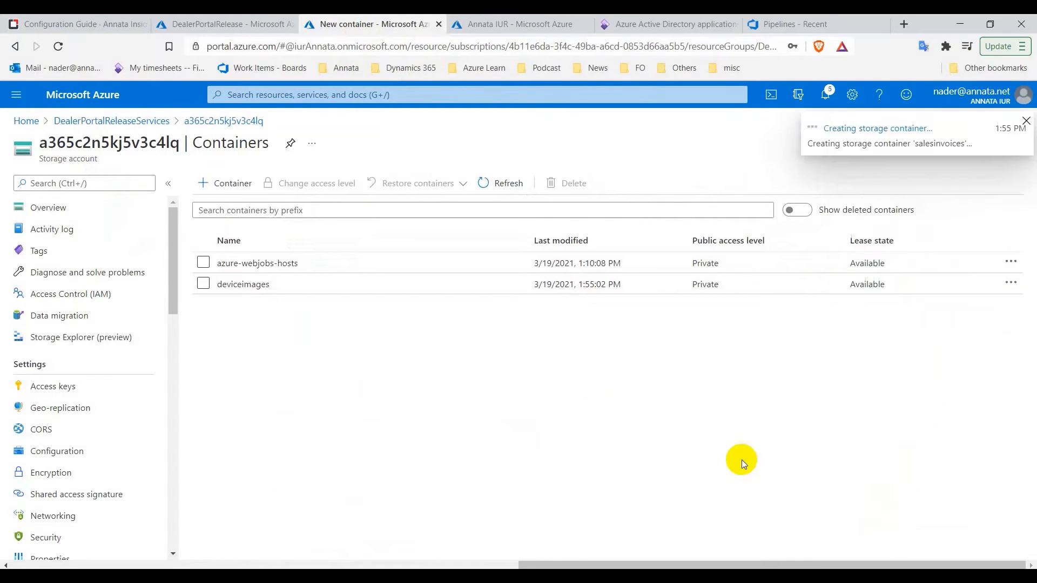
pyautogui.click(218, 184)
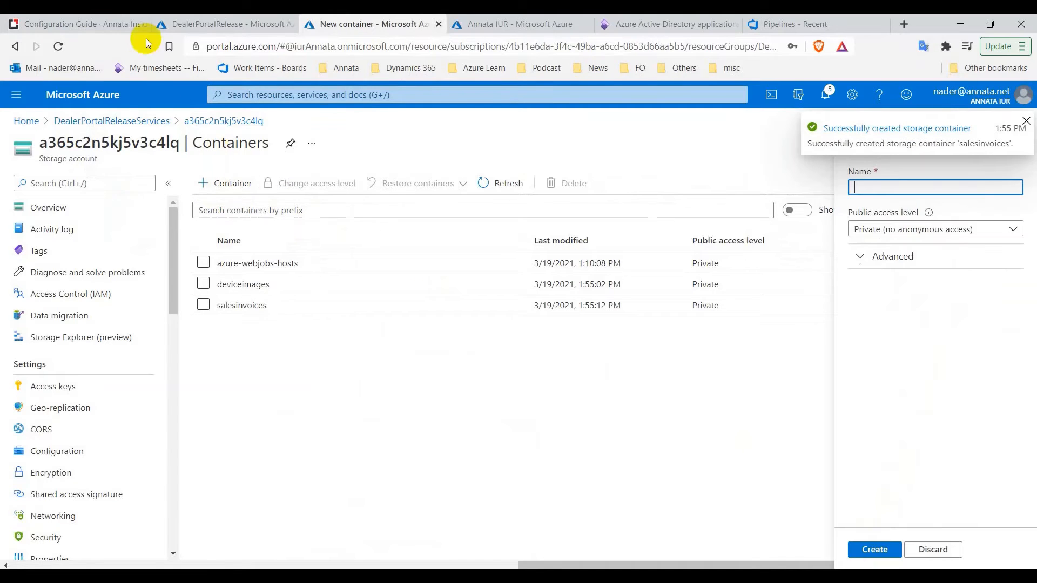
# Create the packingslips and returnorder-attachments containers using names copied from the guide
pyautogui.click(86, 23)
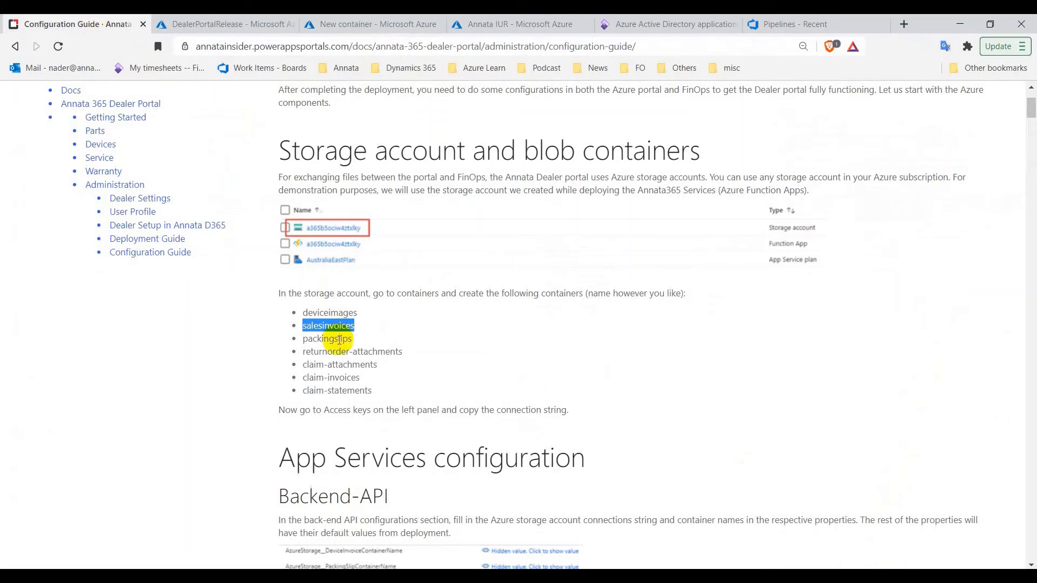
pyautogui.rightClick(339, 339)
pyautogui.click(370, 352)
pyautogui.click(373, 24)
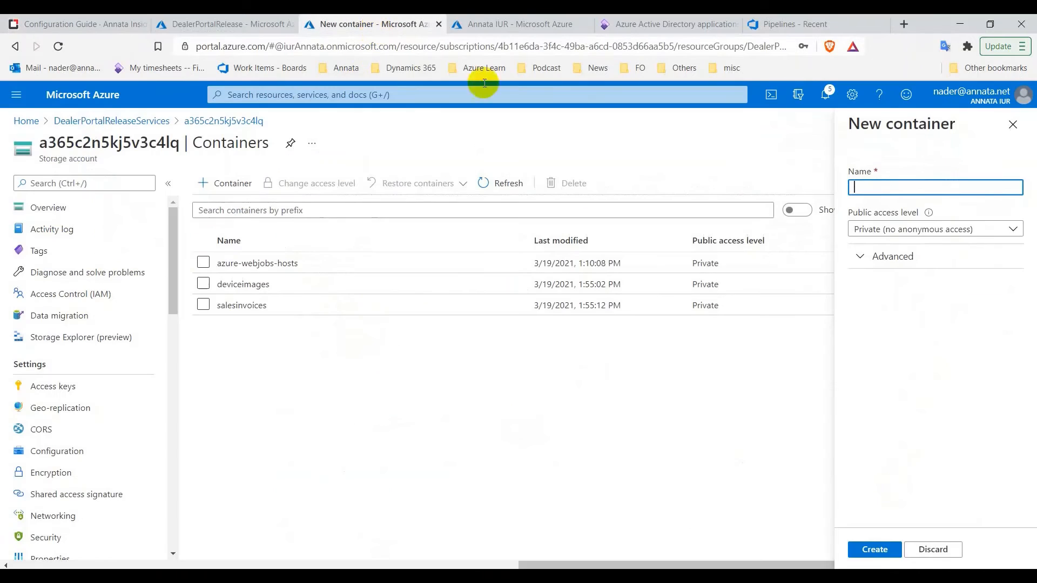
pyautogui.rightClick(891, 188)
pyautogui.click(917, 301)
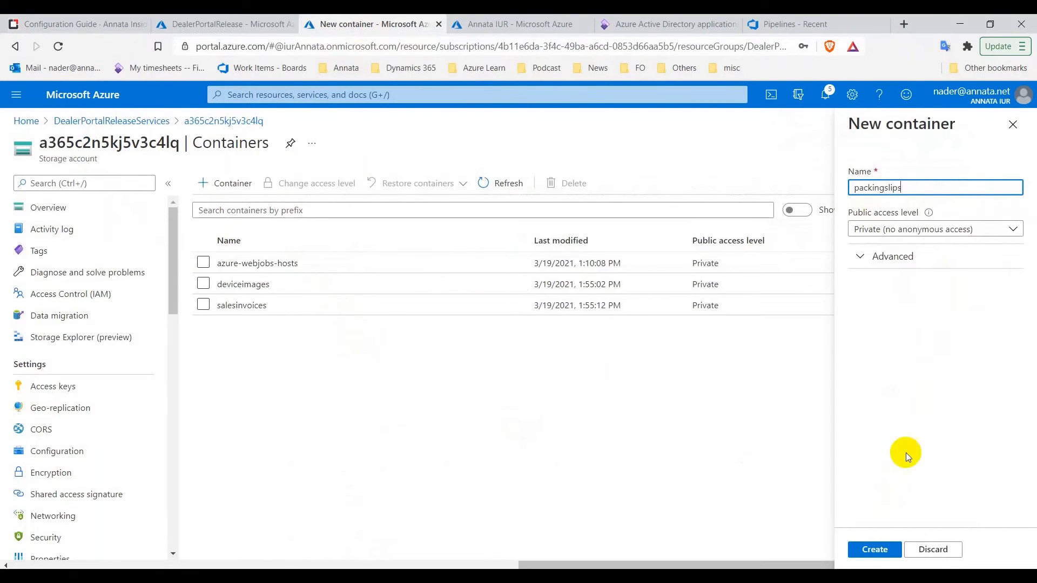
pyautogui.click(885, 552)
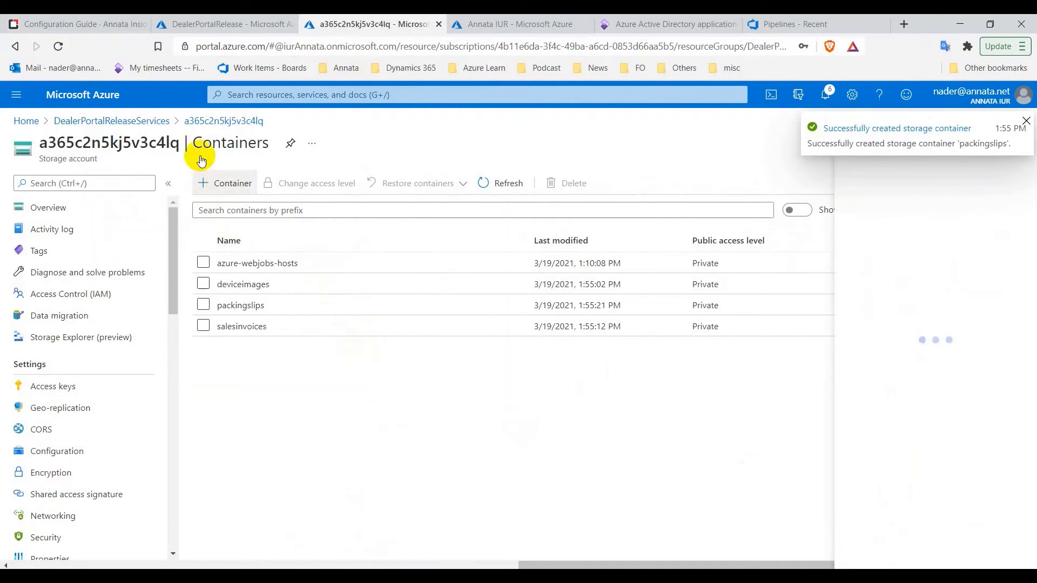
pyautogui.click(70, 22)
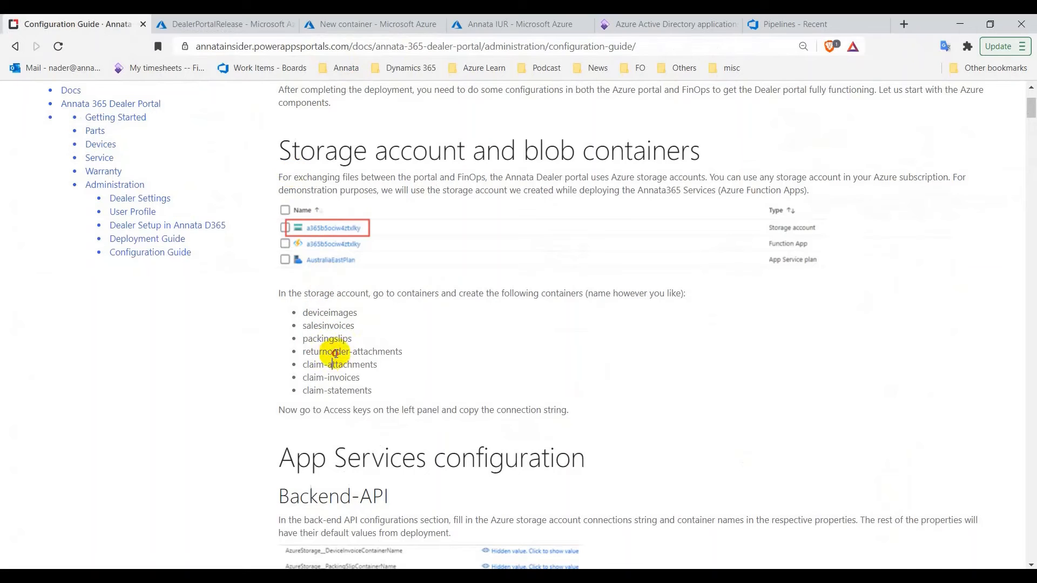
pyautogui.rightClick(336, 353)
pyautogui.click(373, 362)
pyautogui.click(368, 24)
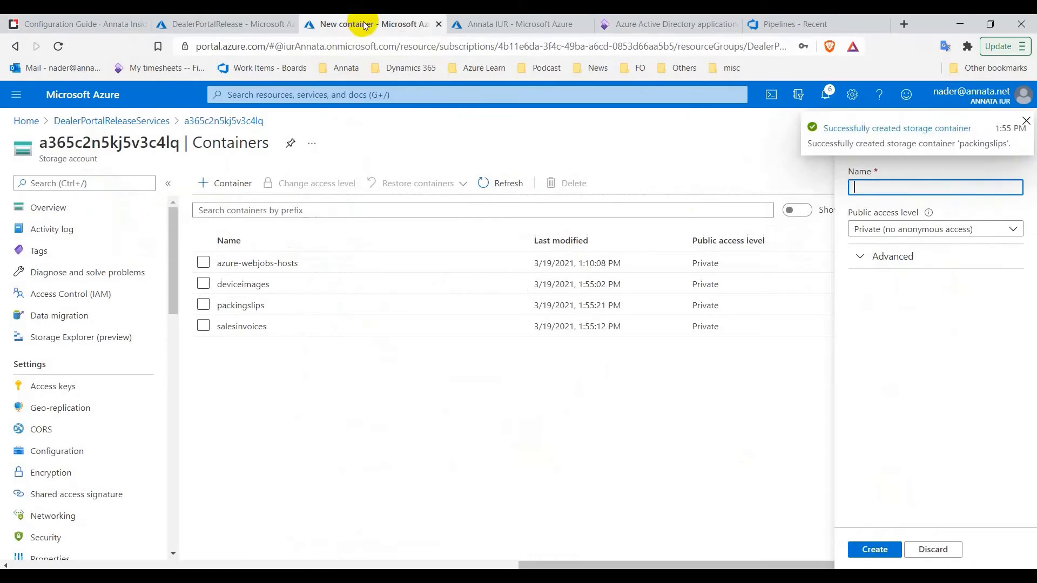
pyautogui.rightClick(871, 173)
pyautogui.click(923, 275)
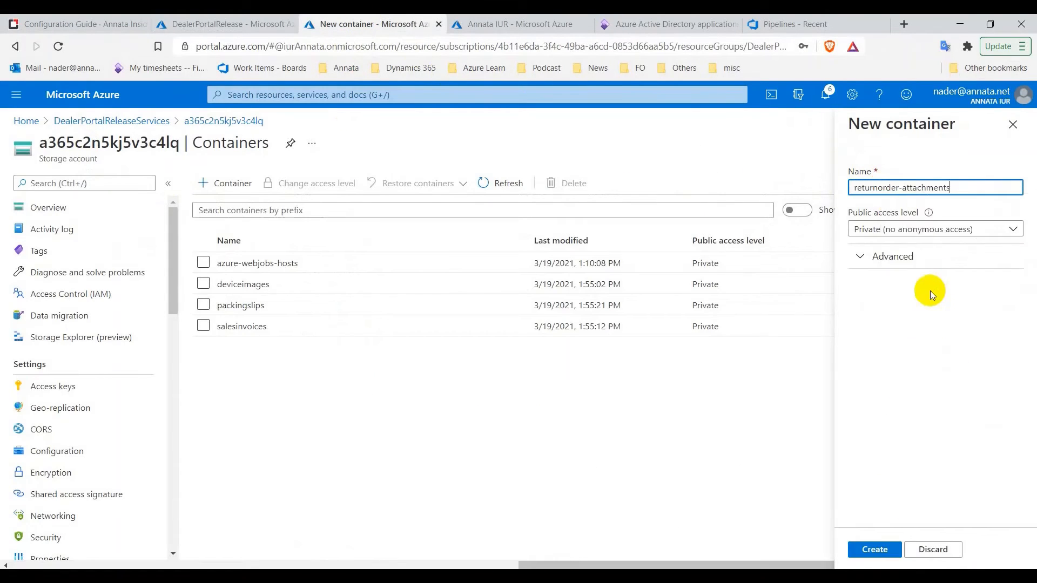
pyautogui.click(876, 548)
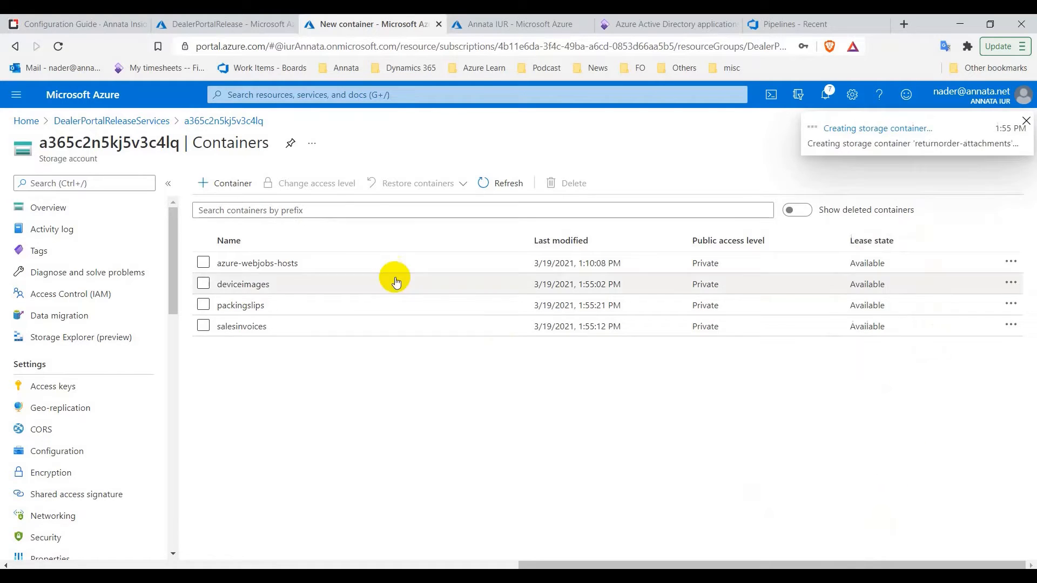
pyautogui.click(221, 182)
# Create the claim-attachments and claim-invoices containers using names copied from the guide
pyautogui.click(102, 19)
pyautogui.click(339, 365)
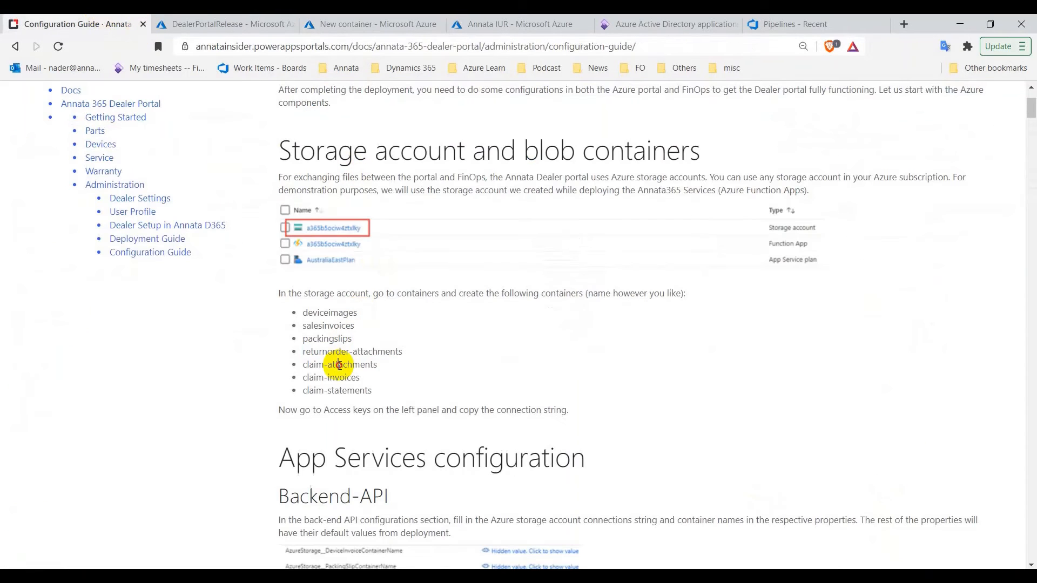
pyautogui.rightClick(339, 365)
pyautogui.click(368, 373)
pyautogui.click(373, 24)
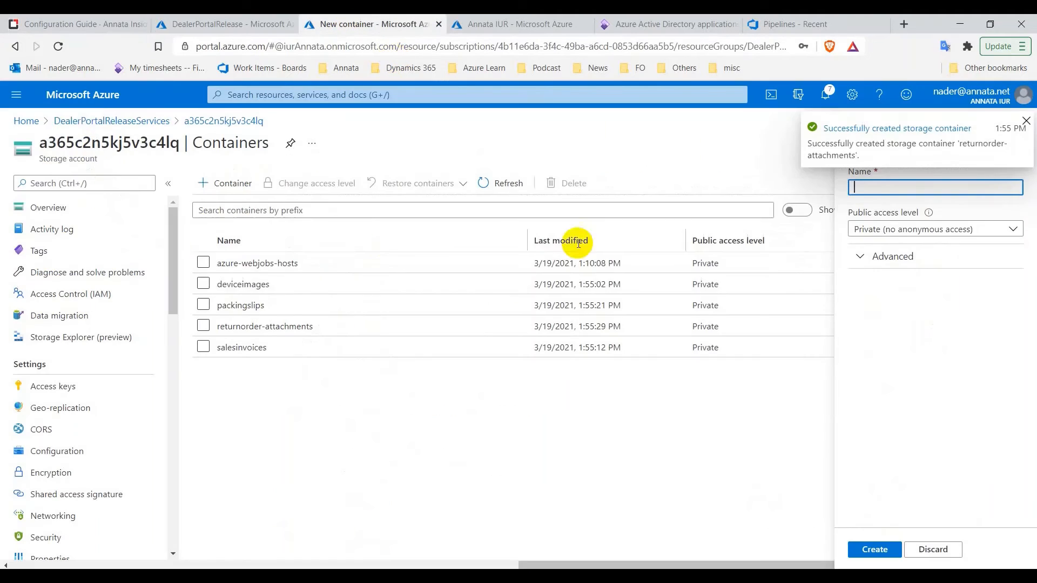
pyautogui.rightClick(877, 194)
pyautogui.click(921, 289)
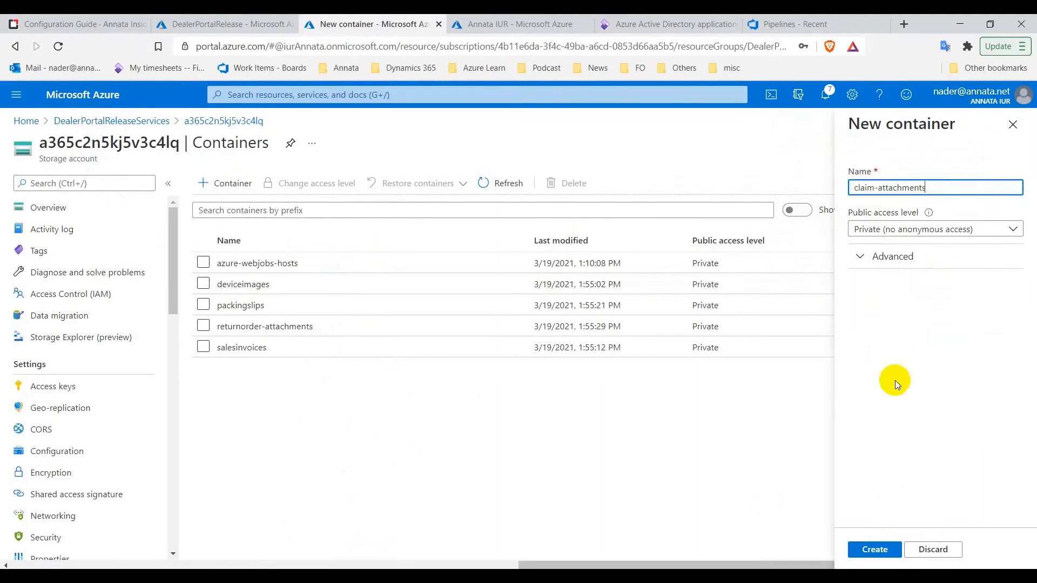
pyautogui.click(874, 550)
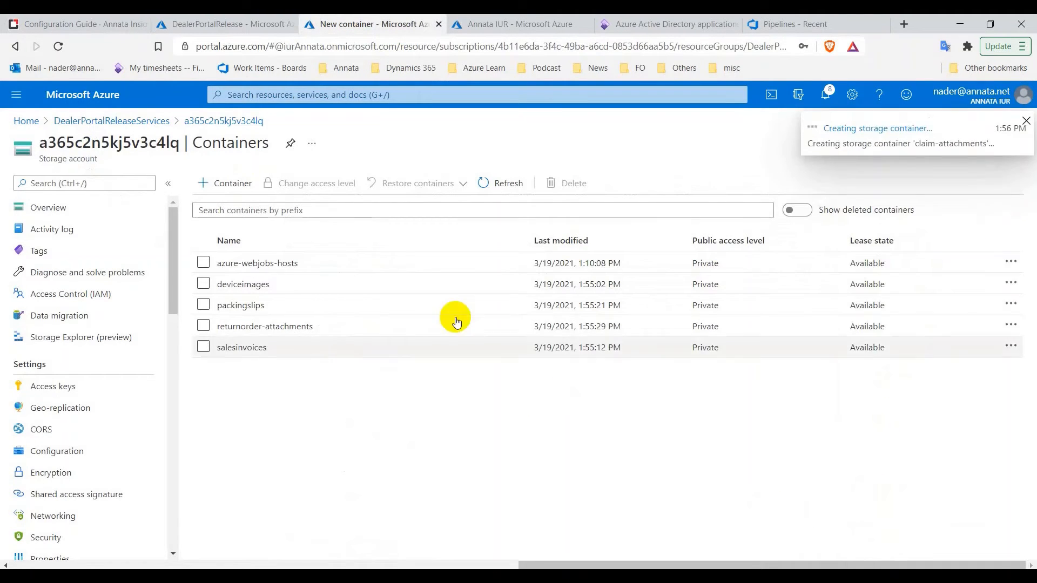
pyautogui.click(234, 183)
pyautogui.click(115, 23)
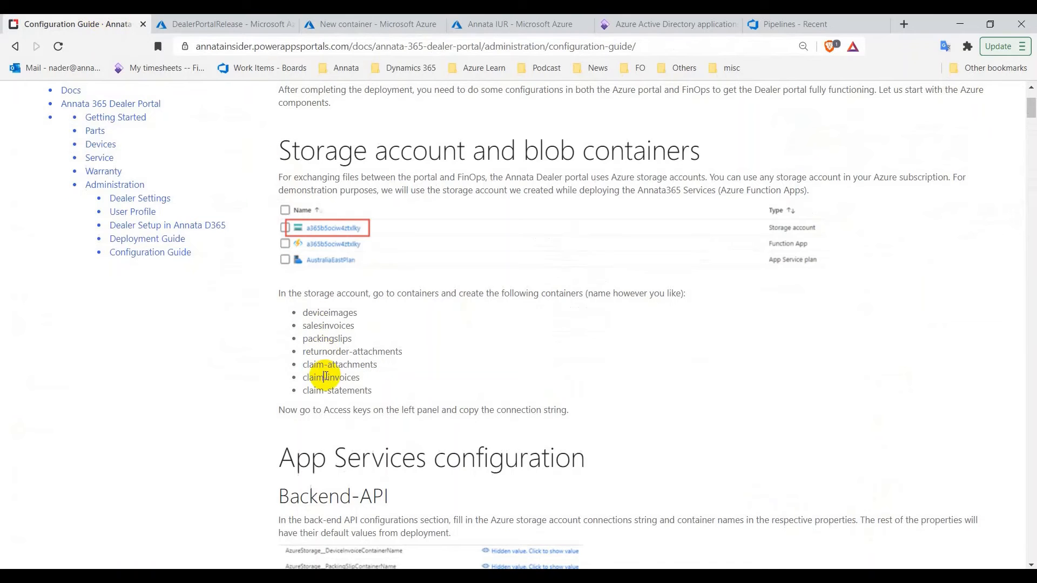
pyautogui.rightClick(325, 377)
pyautogui.click(342, 385)
pyautogui.click(282, 24)
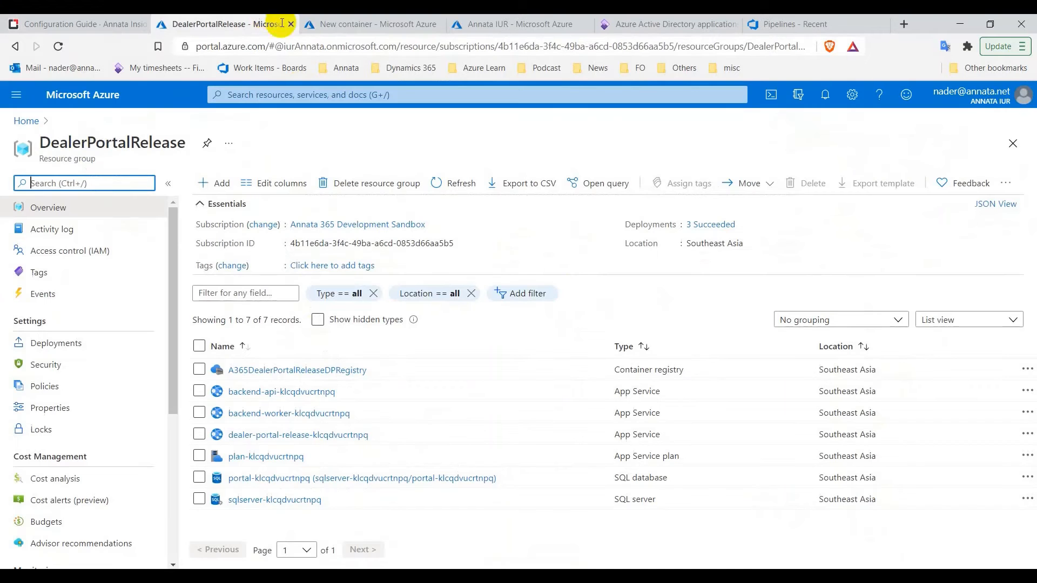
pyautogui.click(316, 23)
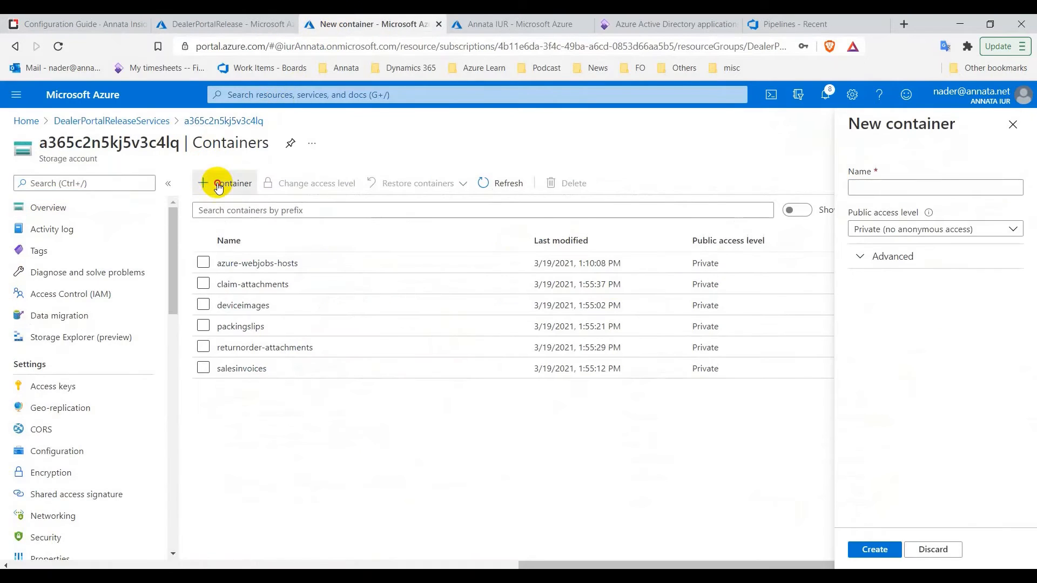
pyautogui.rightClick(900, 189)
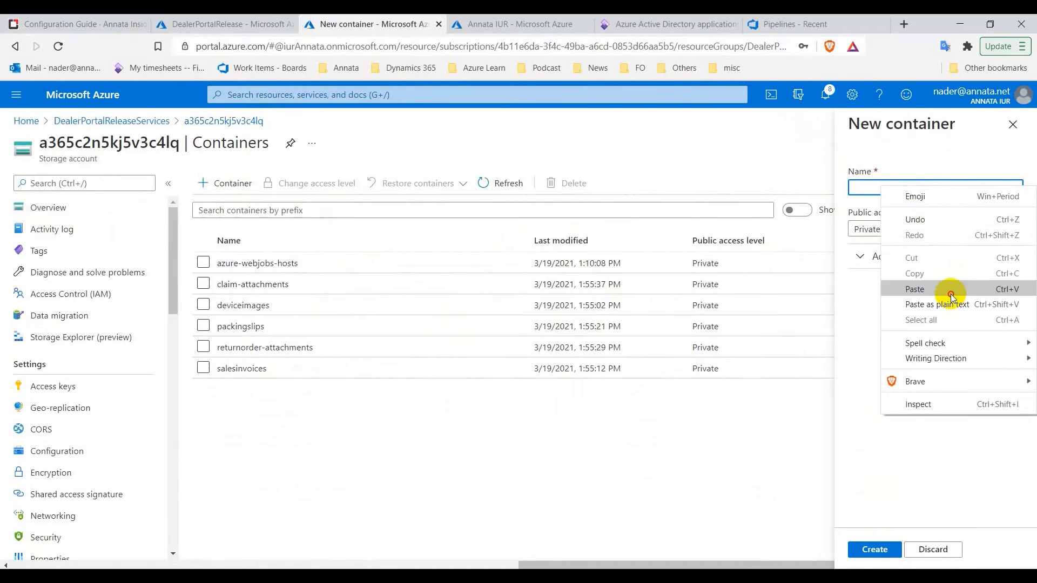
pyautogui.click(919, 274)
pyautogui.click(876, 555)
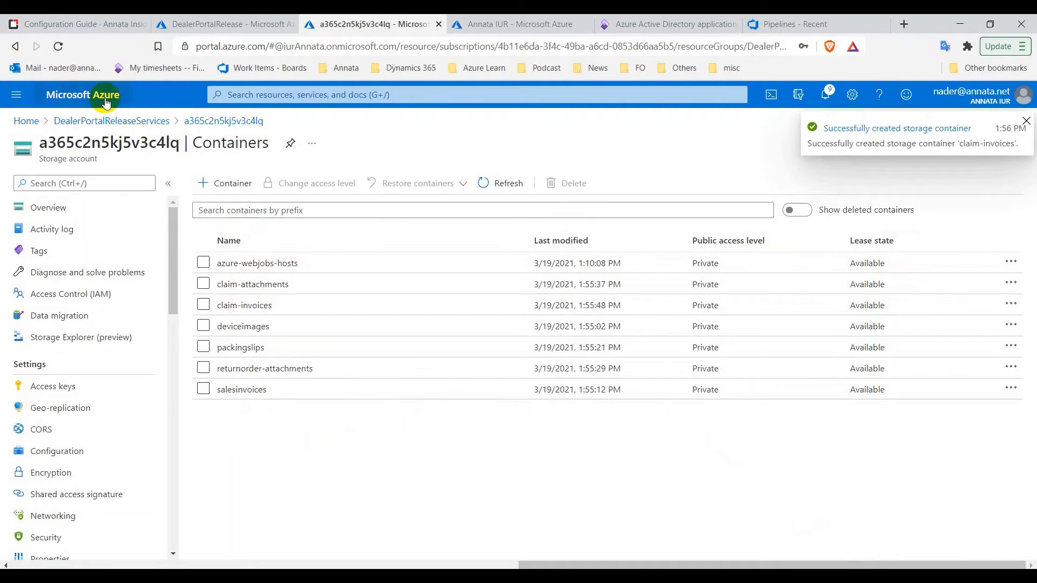
# Create the claim-statements container, completing all seven guide-listed containers
pyautogui.click(93, 21)
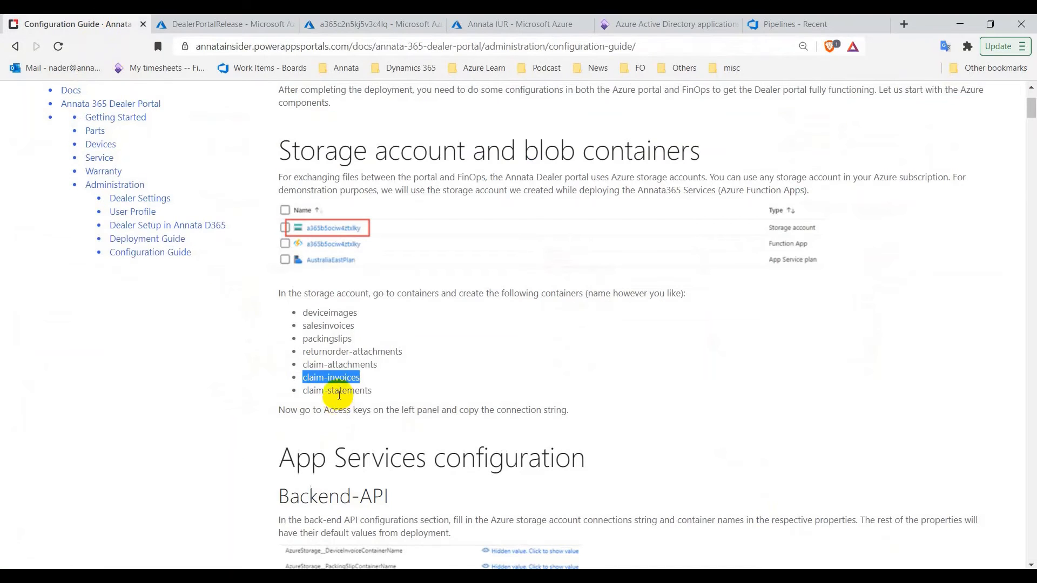
pyautogui.rightClick(339, 394)
pyautogui.click(373, 419)
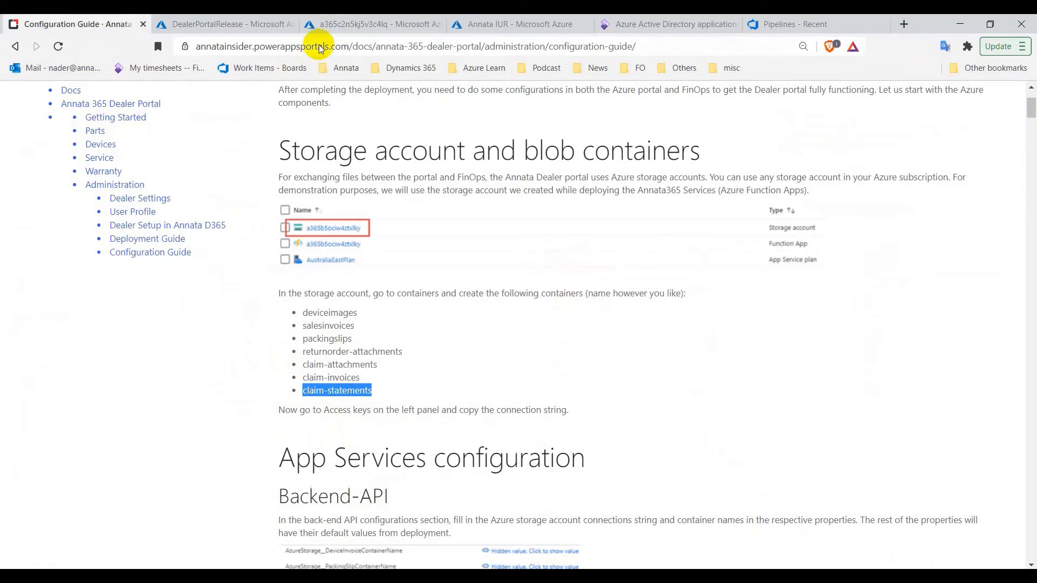
pyautogui.click(341, 29)
pyautogui.click(222, 183)
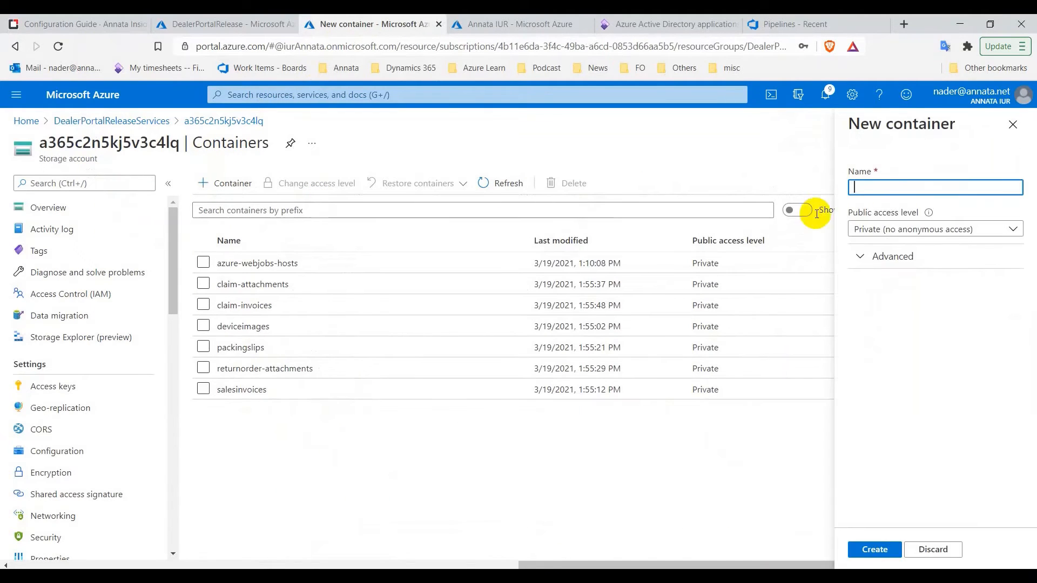
pyautogui.rightClick(867, 192)
pyautogui.click(925, 294)
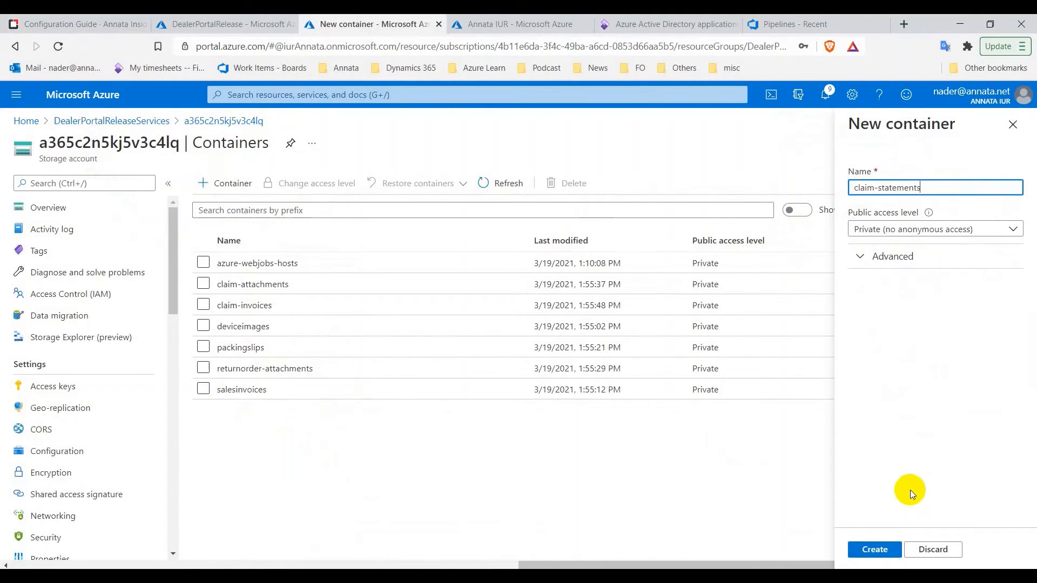
pyautogui.click(877, 557)
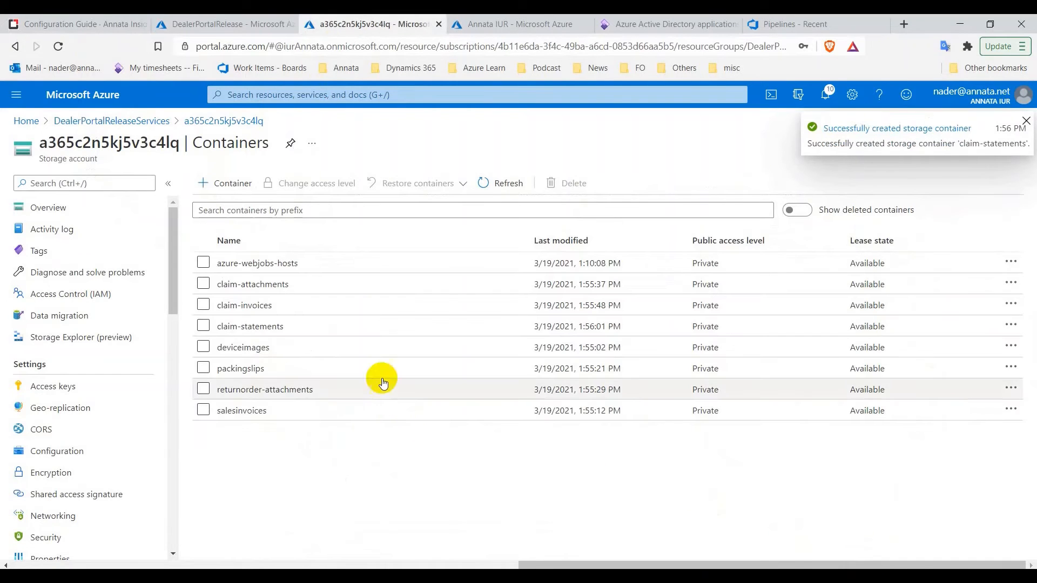
pyautogui.click(33, 19)
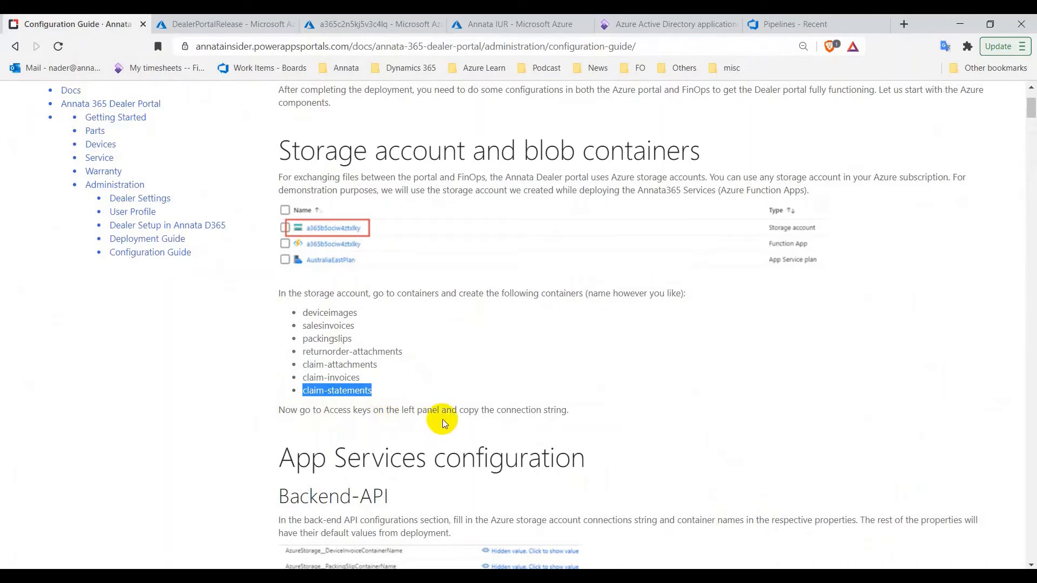
# Reveal the storage account's access keys, copy the key1 connection string, and hide the keys again
pyautogui.scroll(-1, 566, 421)
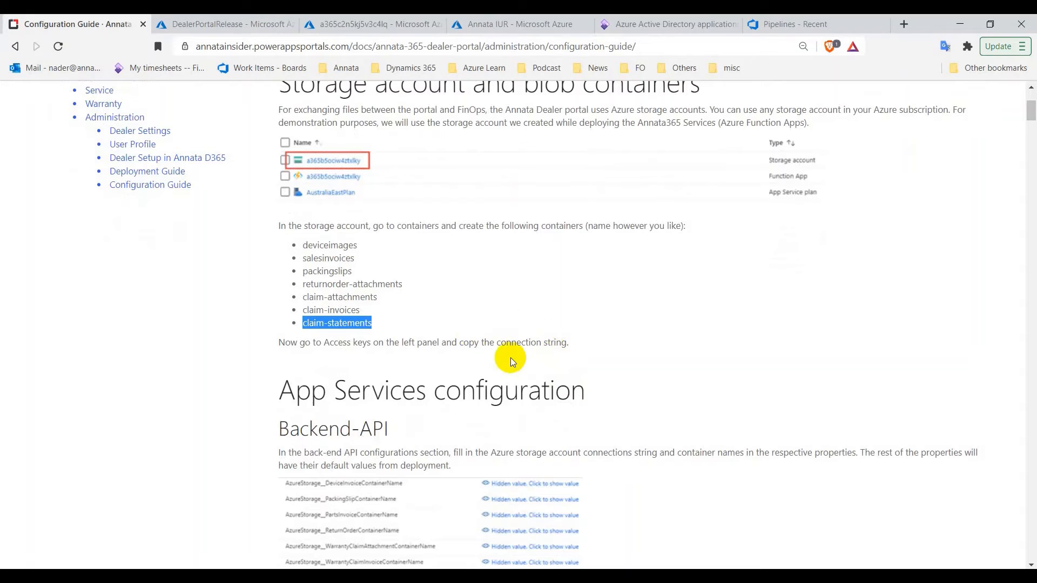
pyautogui.click(190, 19)
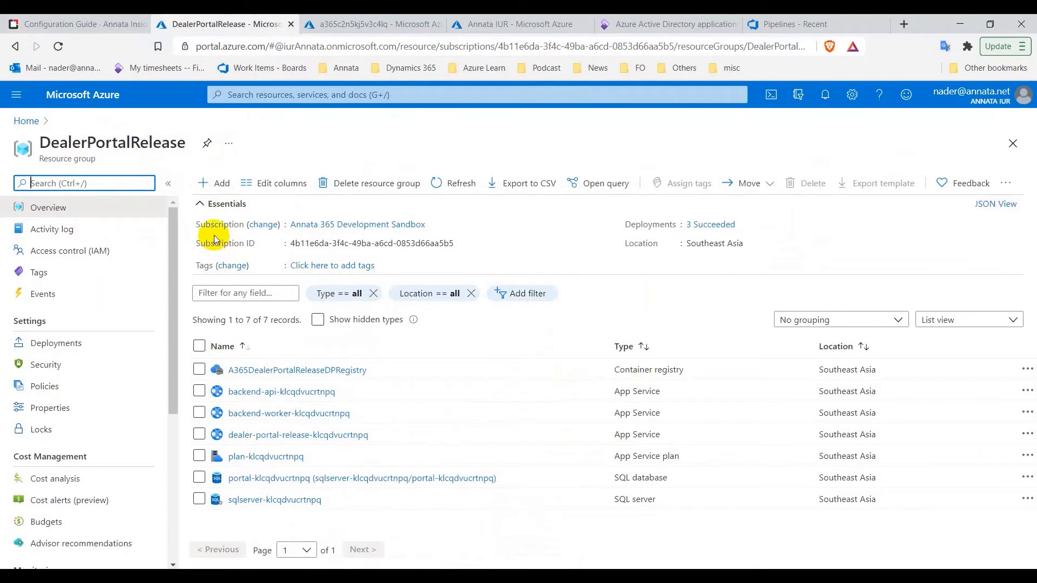
pyautogui.click(320, 27)
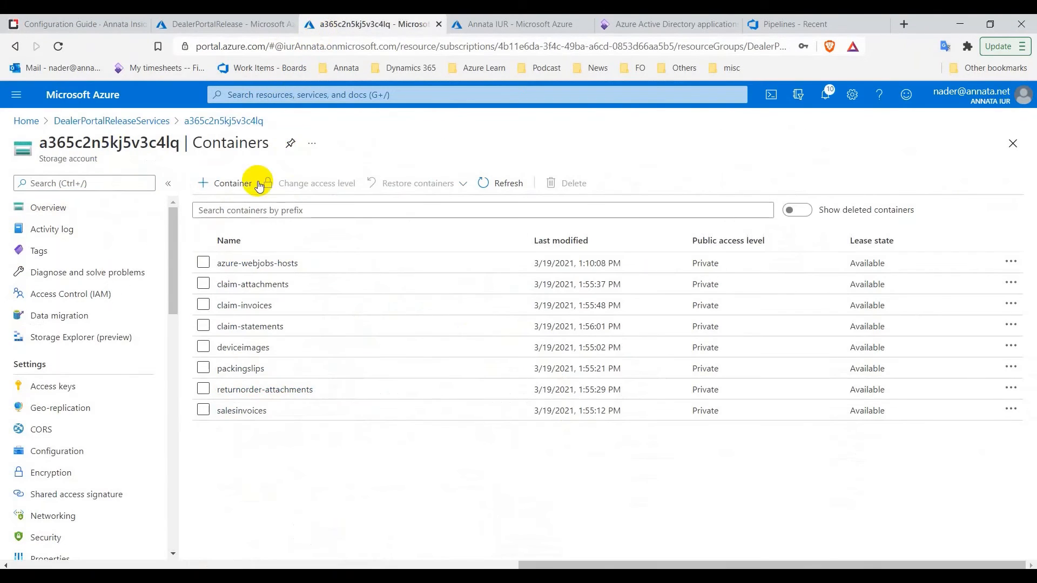
pyautogui.click(65, 395)
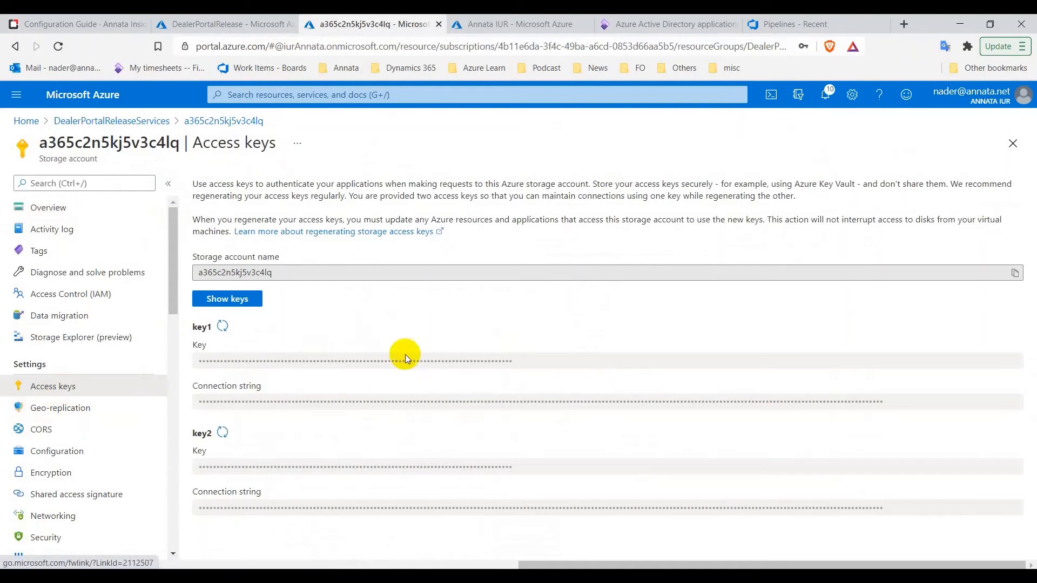
pyautogui.click(243, 306)
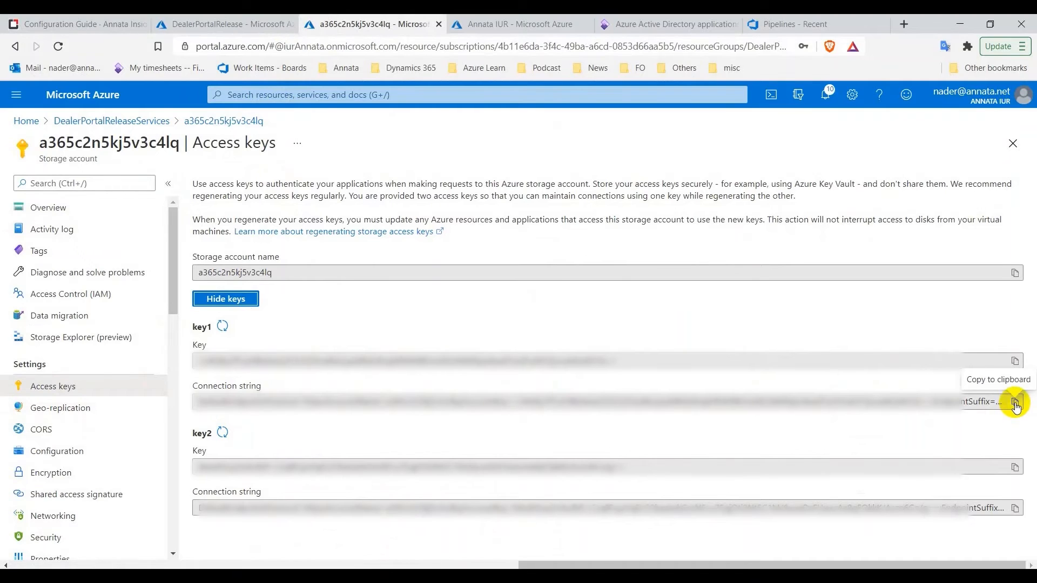
pyautogui.click(227, 298)
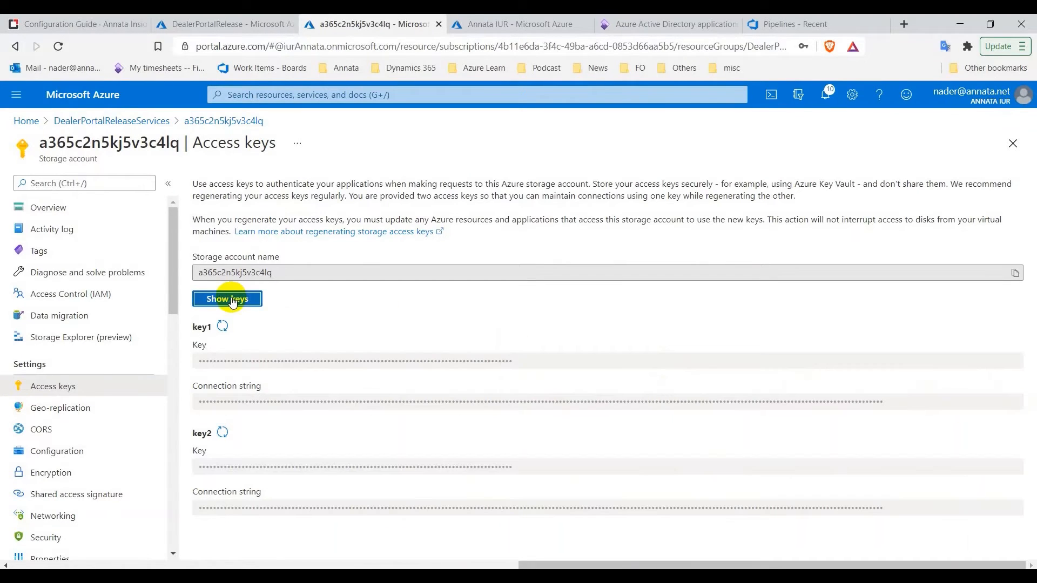
pyautogui.moveTo(93, 18); pyautogui.dragTo(273, 19)
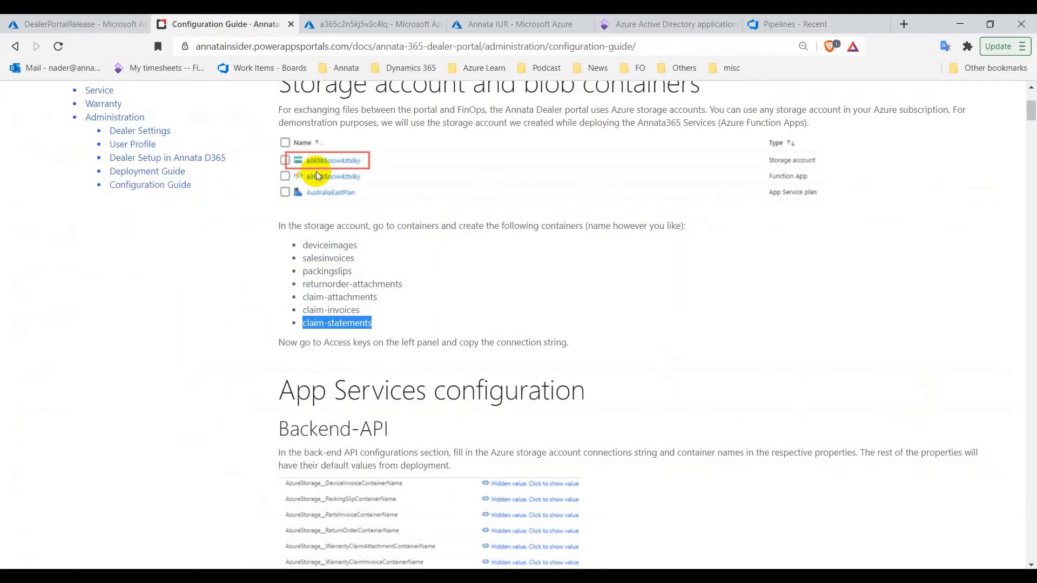
pyautogui.scroll(-4, 406, 319)
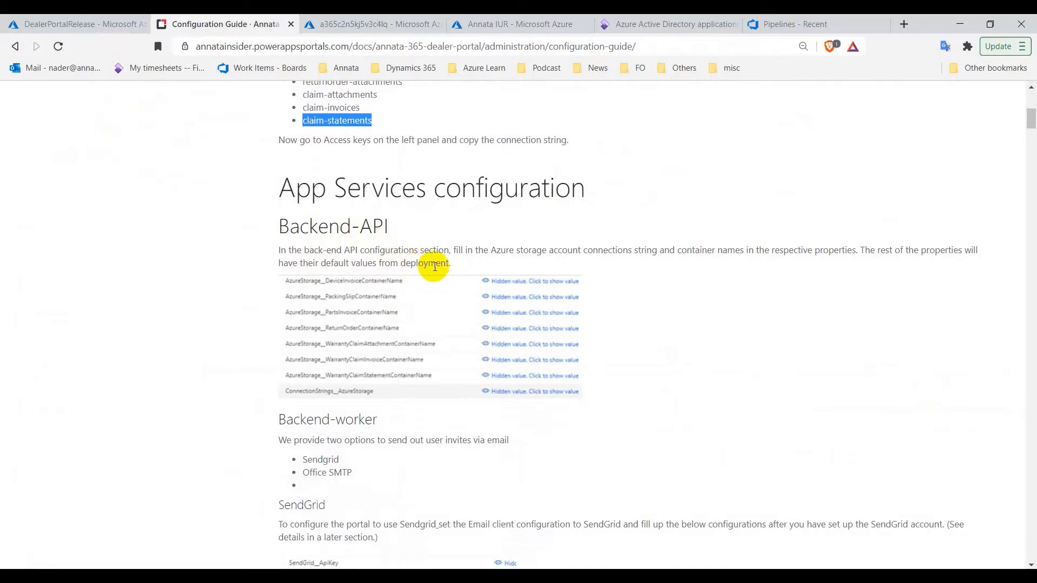
# Open the backend-api app's Configuration page and show the application setting values
pyautogui.click(80, 25)
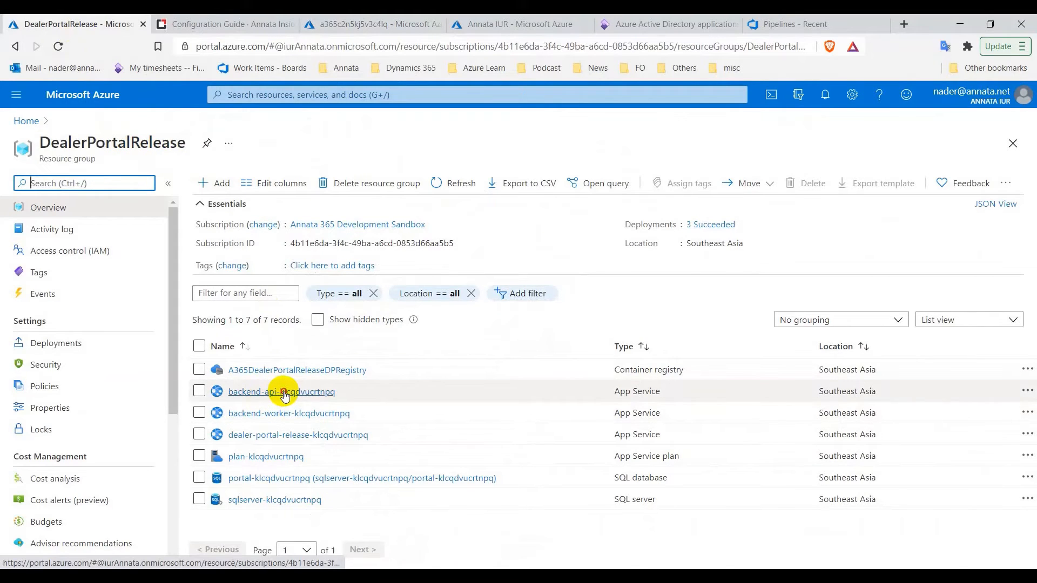
pyautogui.click(285, 394)
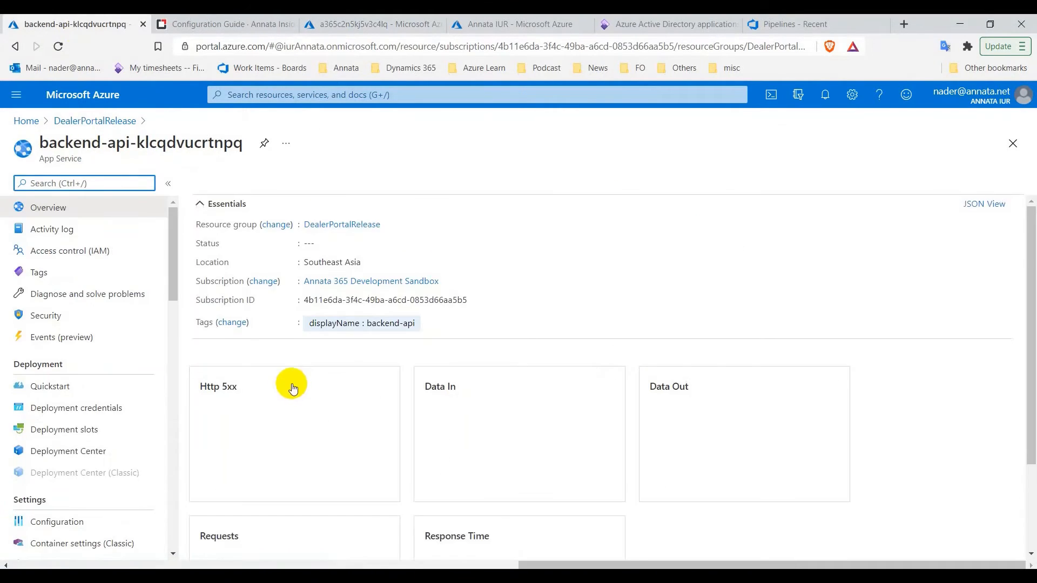
pyautogui.scroll(-1, 300, 385)
pyautogui.scroll(-3, 300, 384)
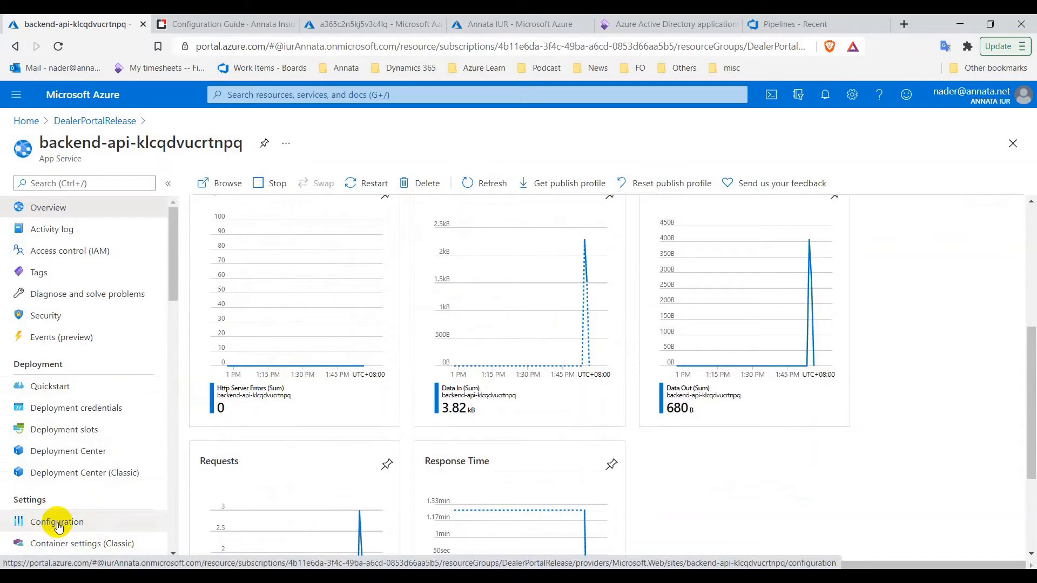
pyautogui.click(58, 525)
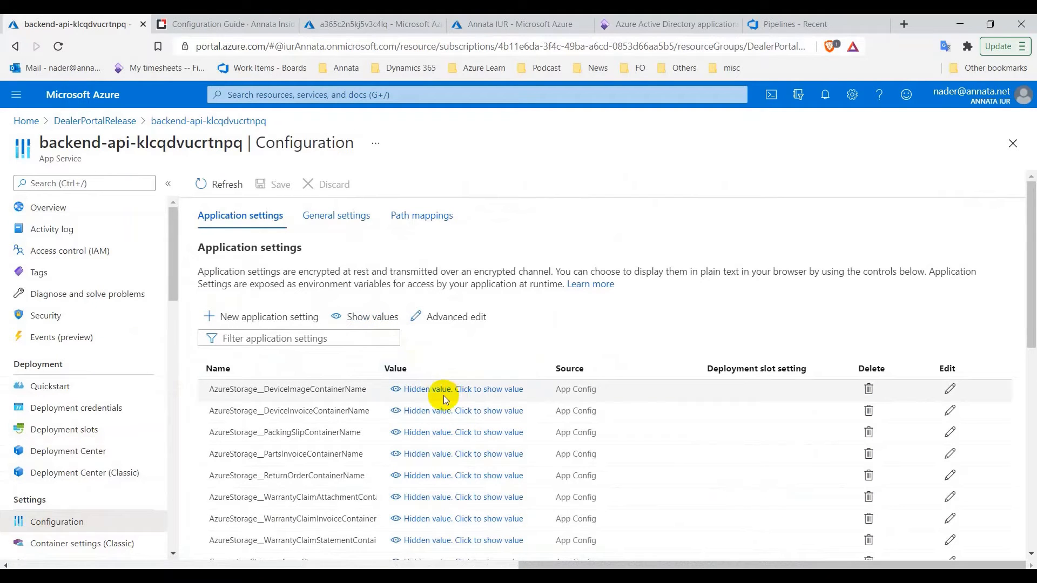
pyautogui.click(363, 319)
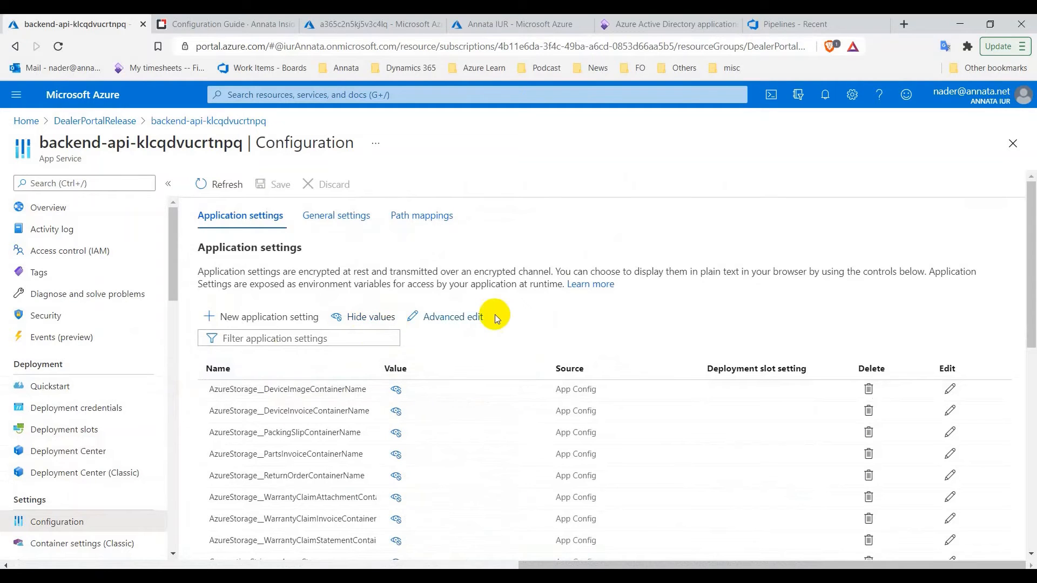
pyautogui.scroll(-2, 507, 313)
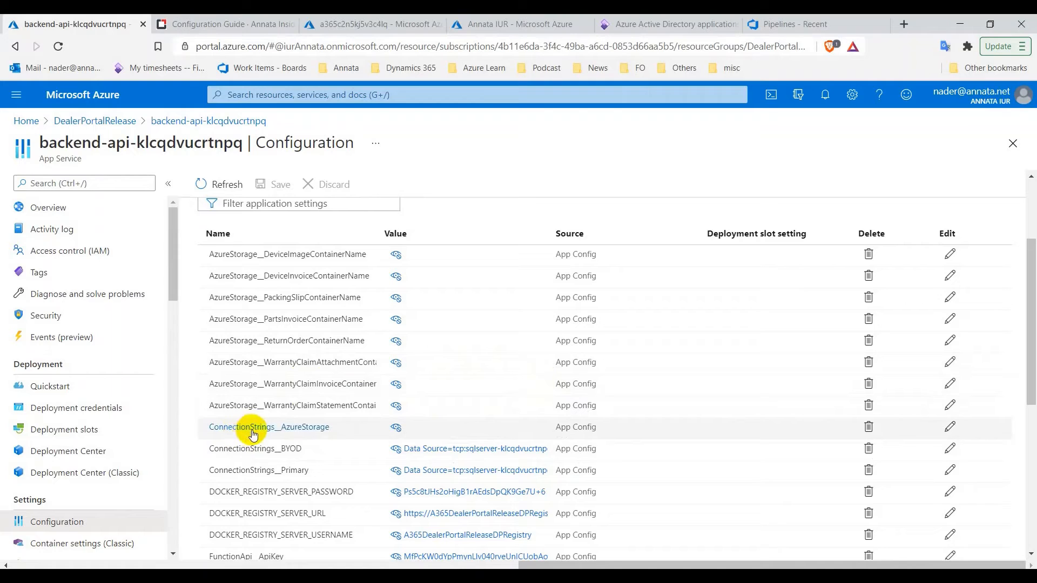
# Paste the storage connection string into ConnectionStrings__AzureStorage and save, accepting the app restart
pyautogui.click(950, 428)
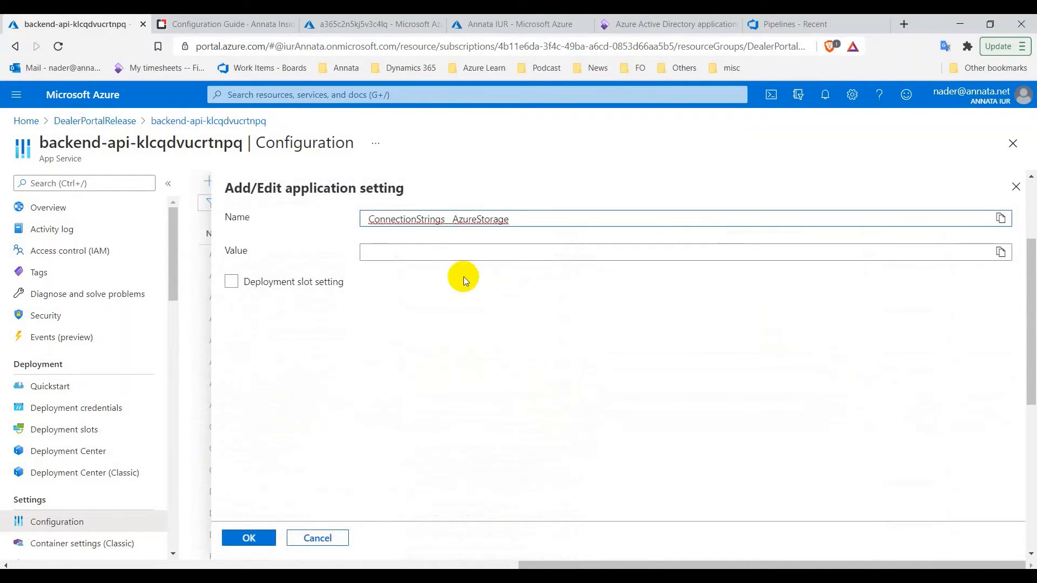
pyautogui.rightClick(456, 255)
pyautogui.click(504, 359)
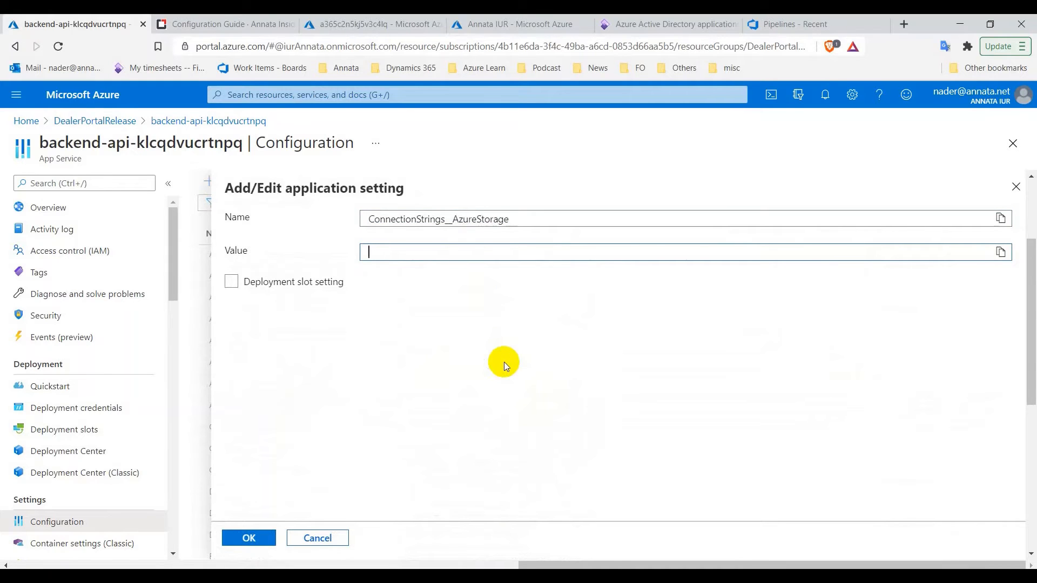
pyautogui.click(249, 538)
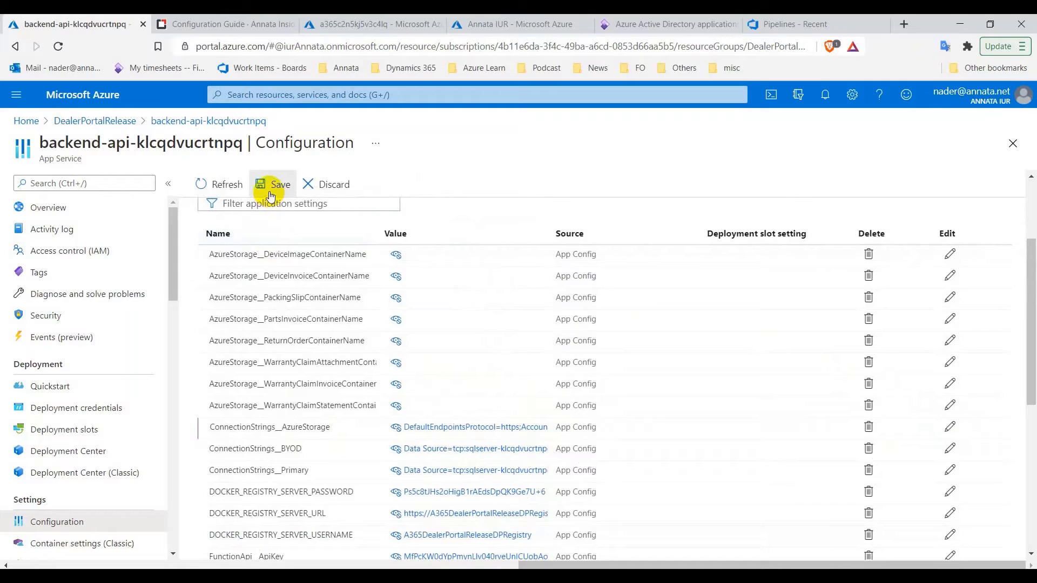
pyautogui.click(274, 193)
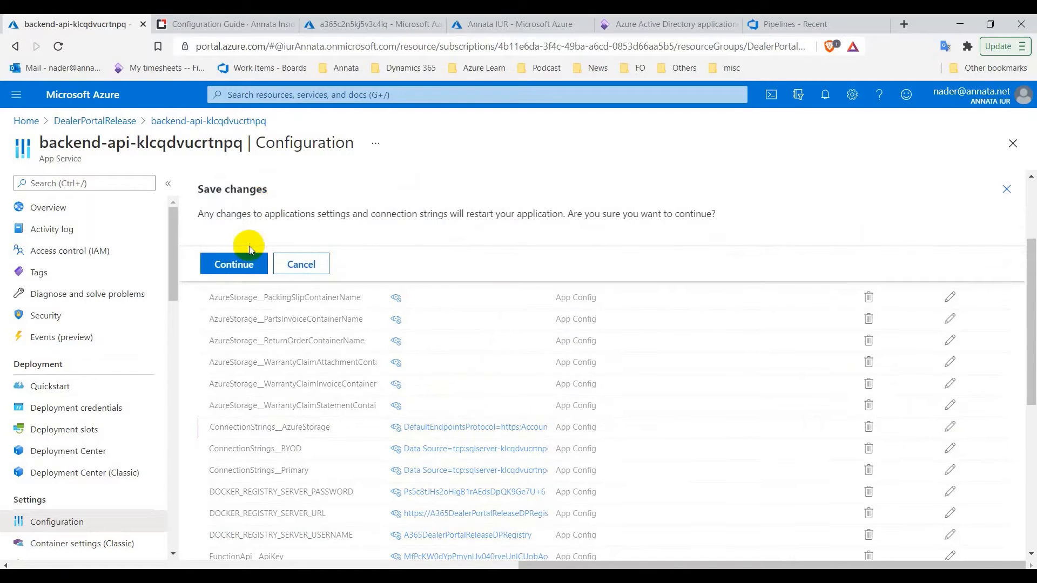
pyautogui.click(242, 262)
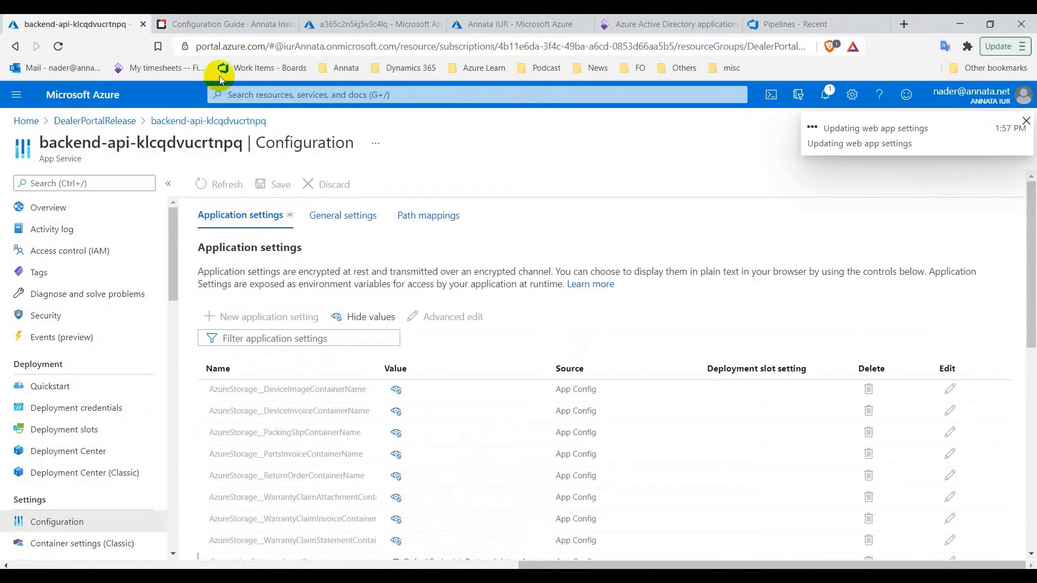
pyautogui.click(240, 26)
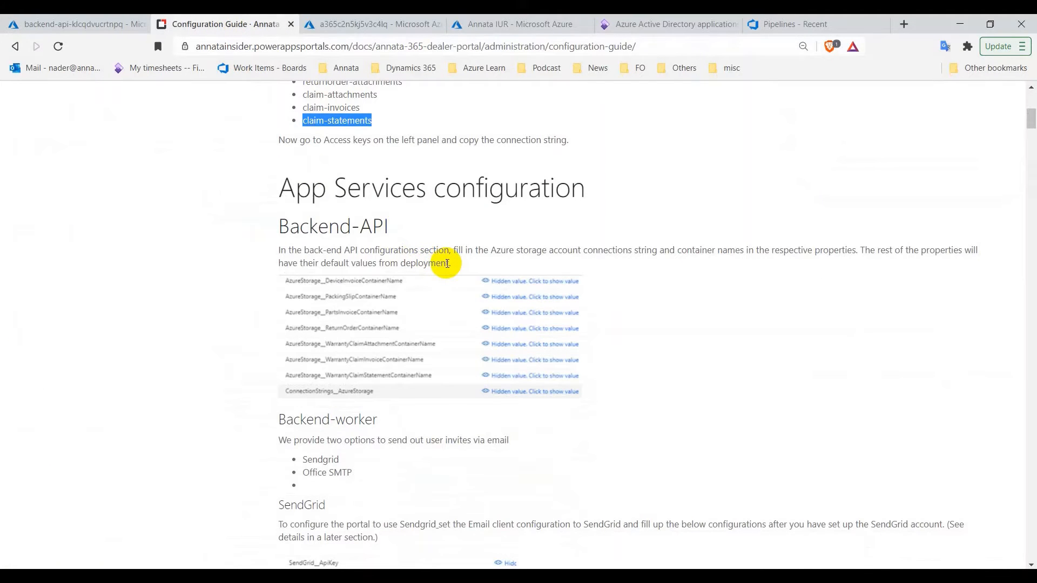
# Review the guide's Backend-API settings against the storage account and backend-api's application settings
pyautogui.scroll(-7, 448, 264)
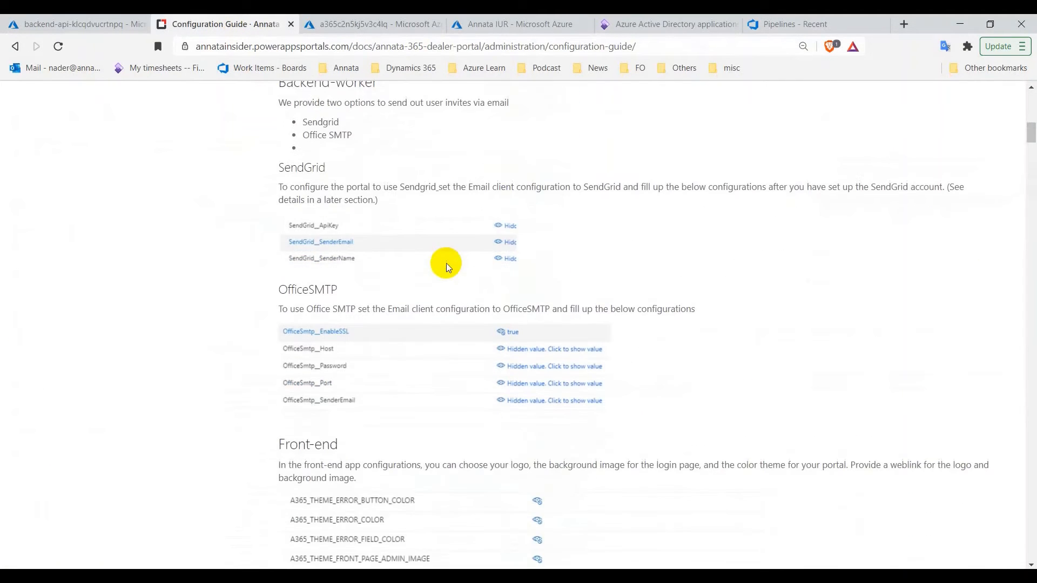
pyautogui.scroll(-8, 448, 265)
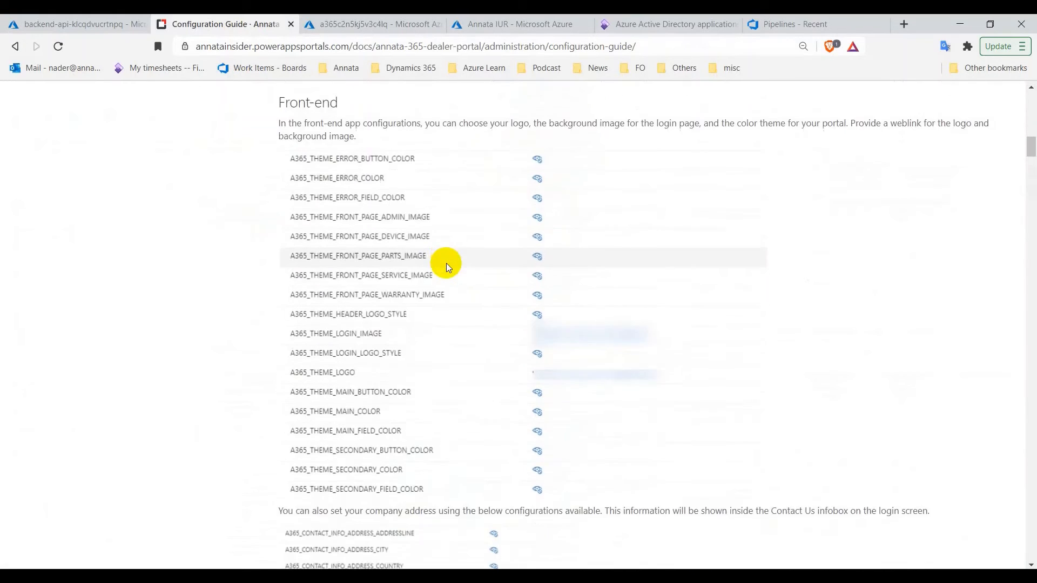
pyautogui.scroll(-7, 447, 266)
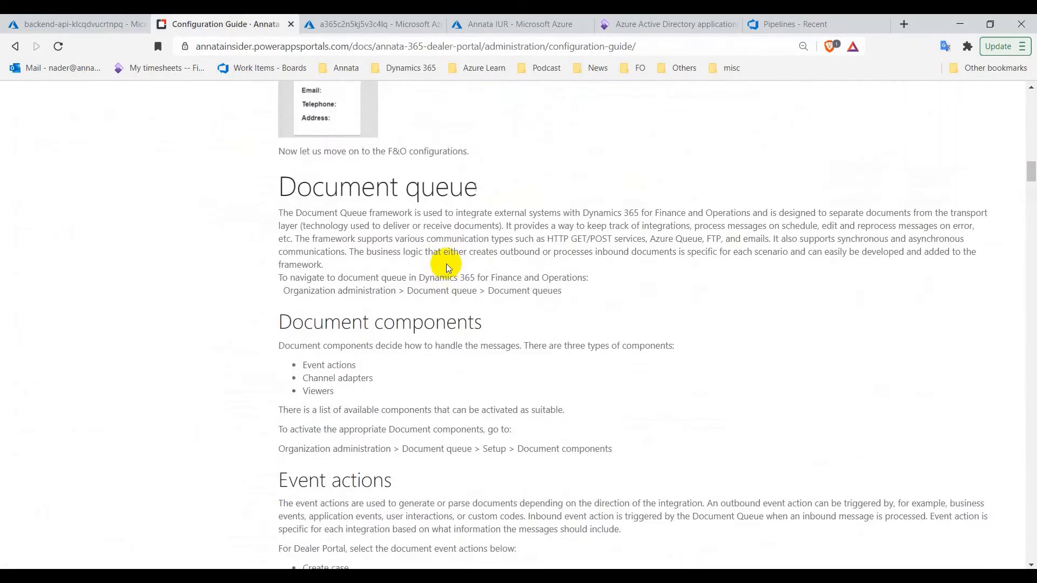
pyautogui.scroll(20, 447, 266)
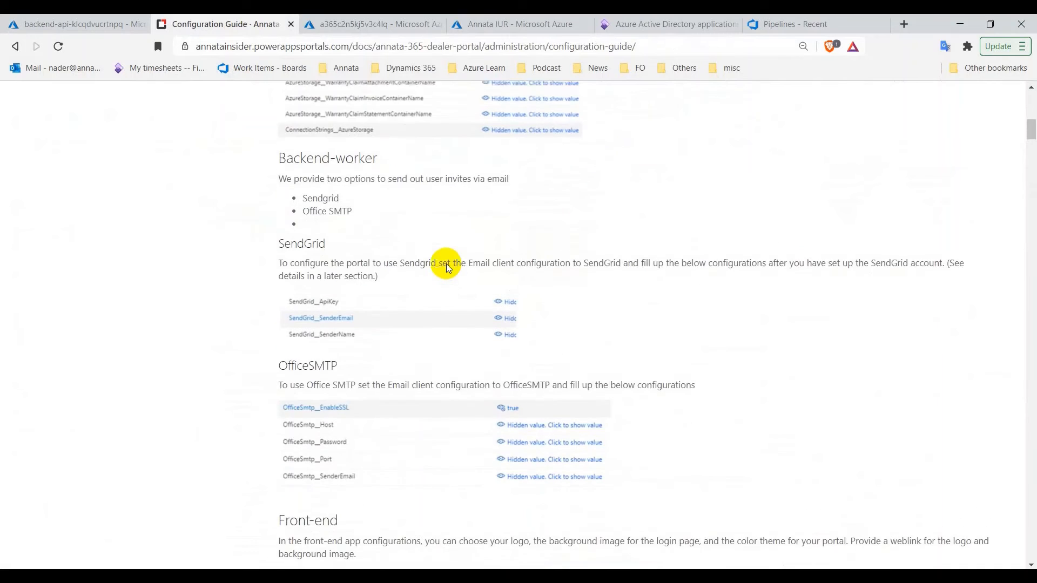
pyautogui.scroll(5, 447, 265)
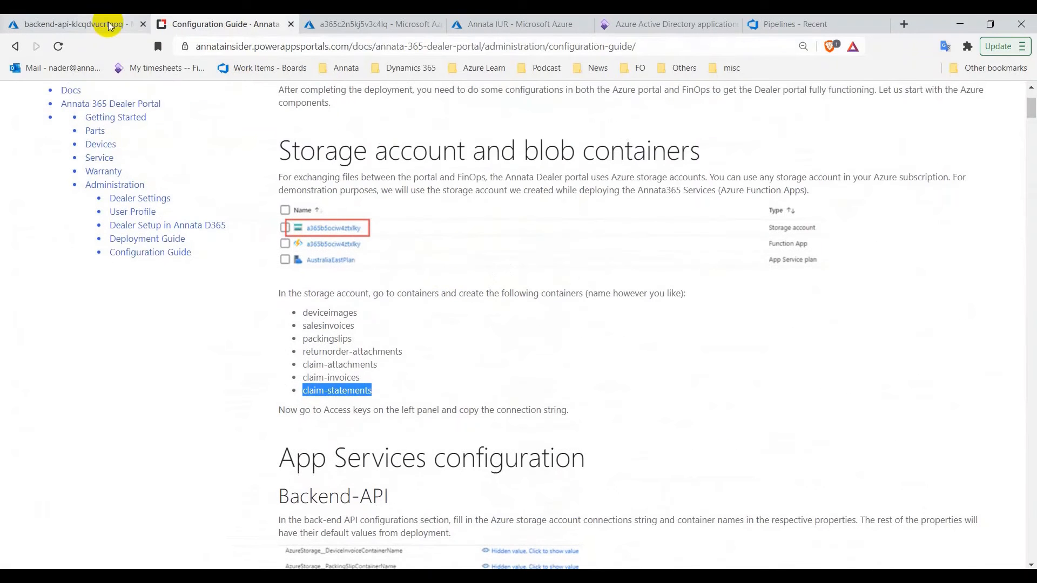
pyautogui.click(346, 24)
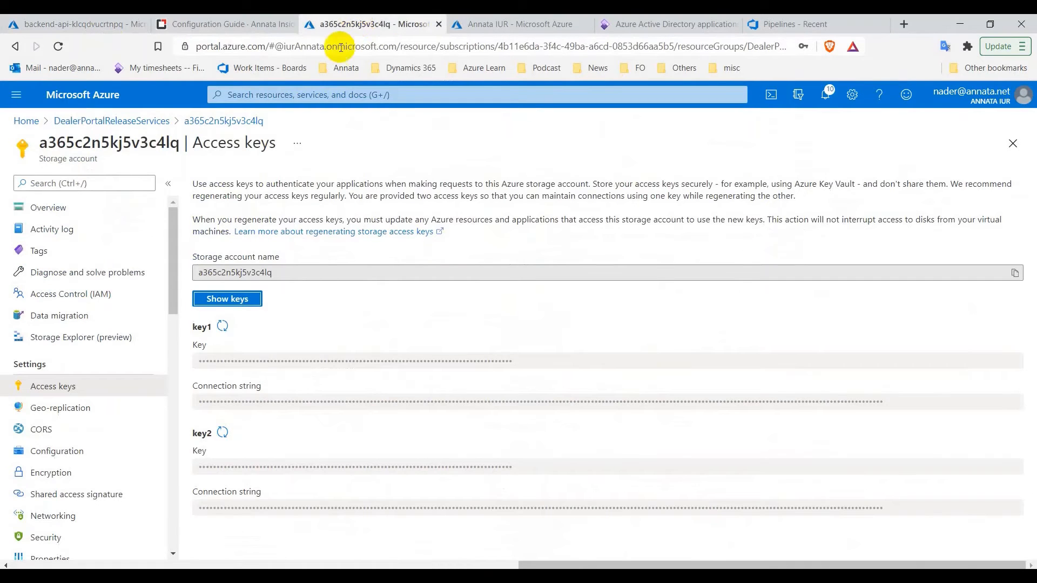
pyautogui.click(84, 26)
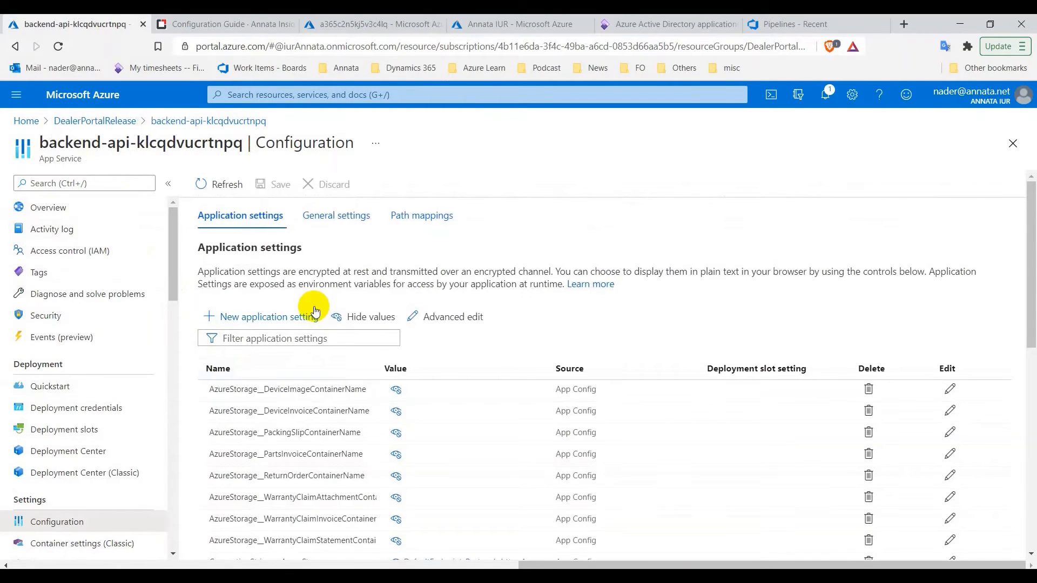
pyautogui.scroll(-3, 335, 308)
pyautogui.scroll(1, 429, 290)
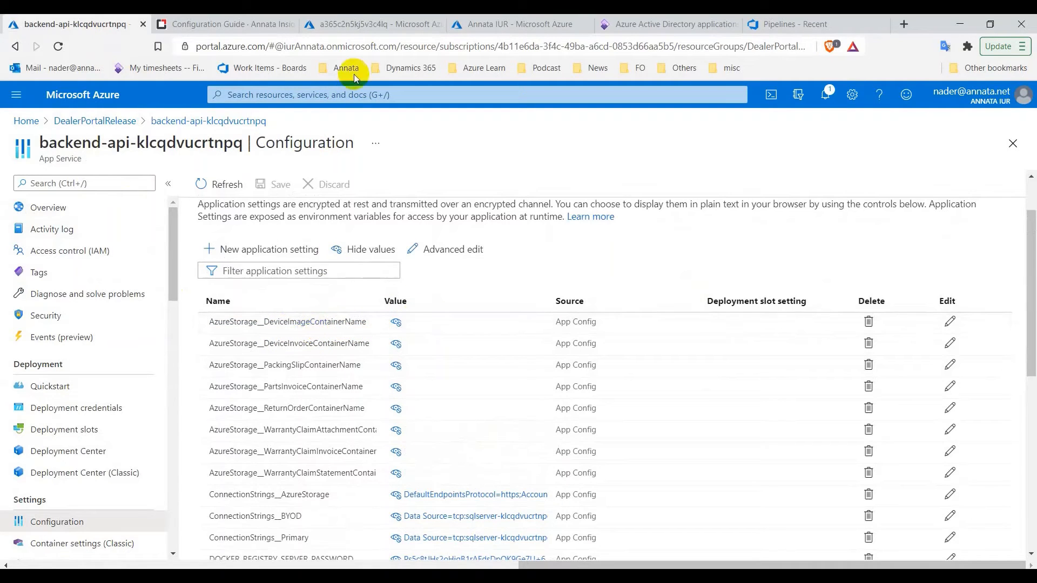
# Open the storage account's container list from Overview, then return to backend-api's Configuration
pyautogui.click(362, 32)
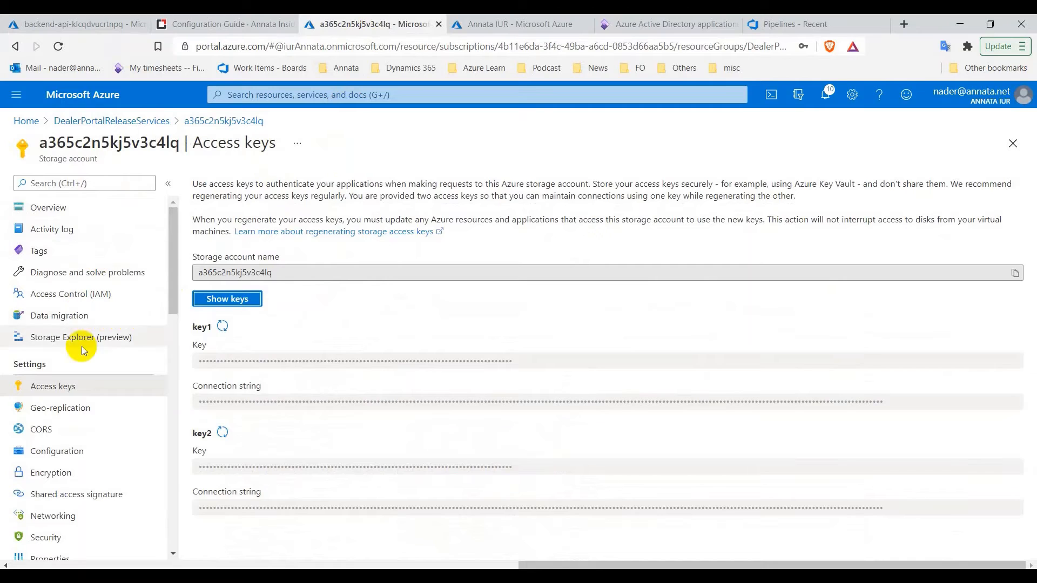
pyautogui.click(92, 211)
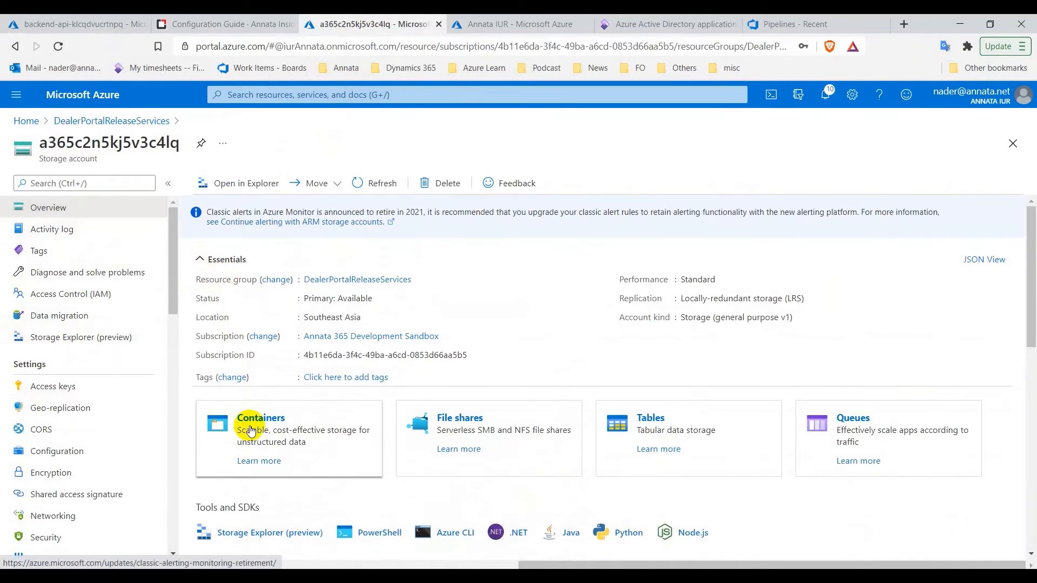
pyautogui.click(248, 420)
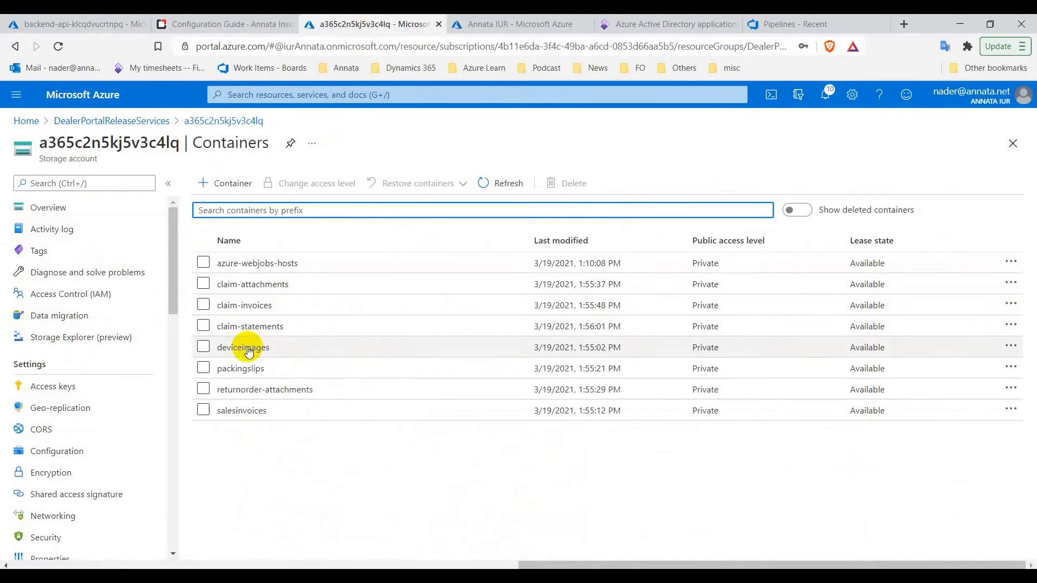
pyautogui.click(73, 28)
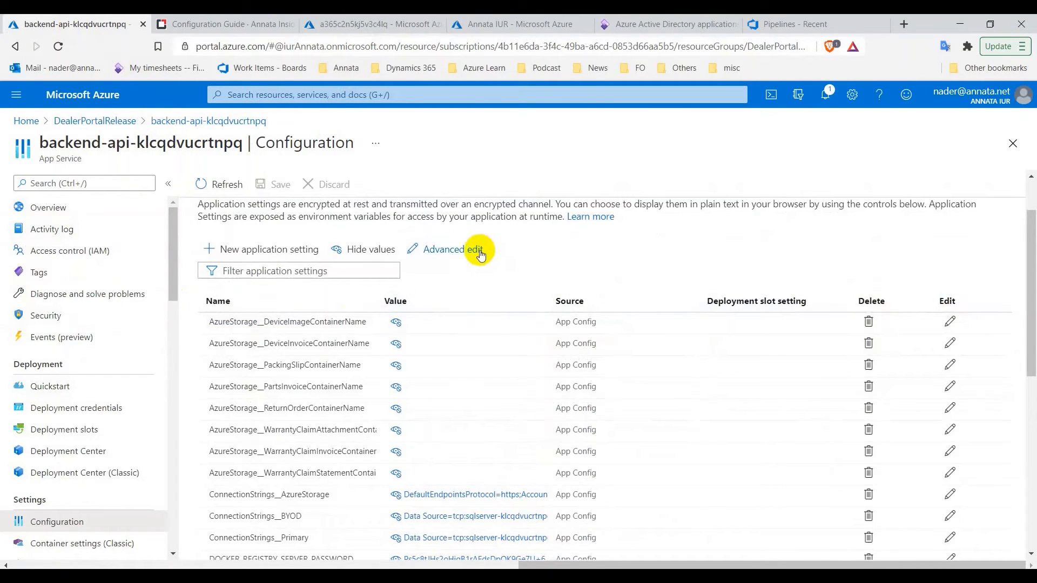
# In Advanced edit, fill DeviceImageContainerName with the deviceimages container name
pyautogui.click(429, 254)
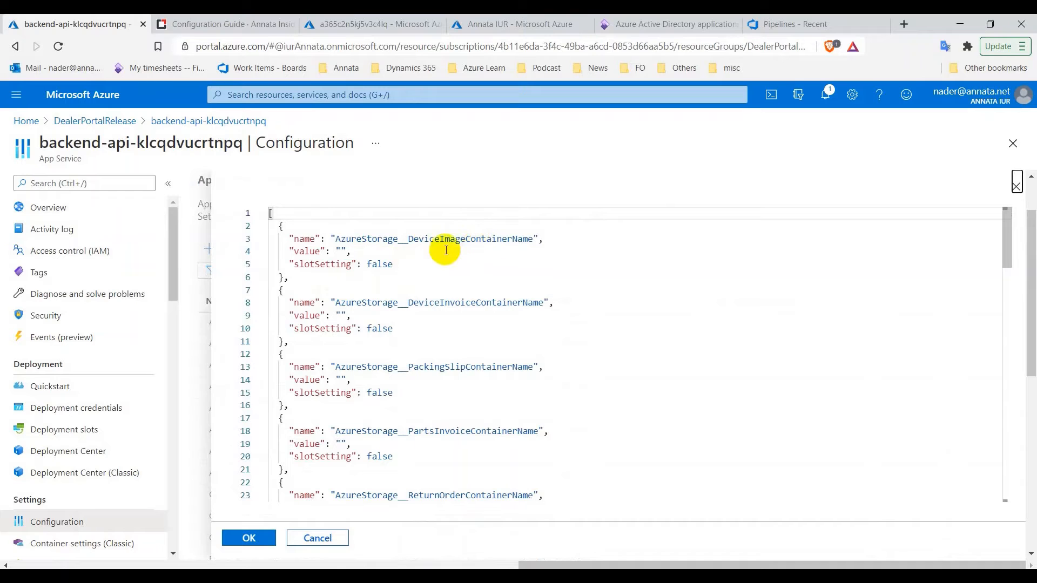
pyautogui.click(372, 23)
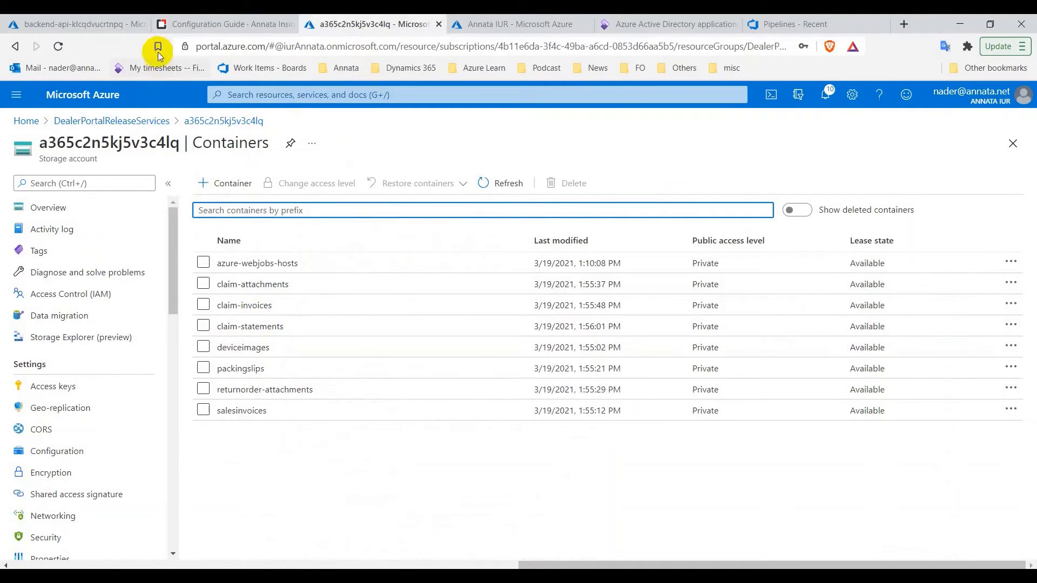
pyautogui.moveTo(278, 353); pyautogui.dragTo(220, 351)
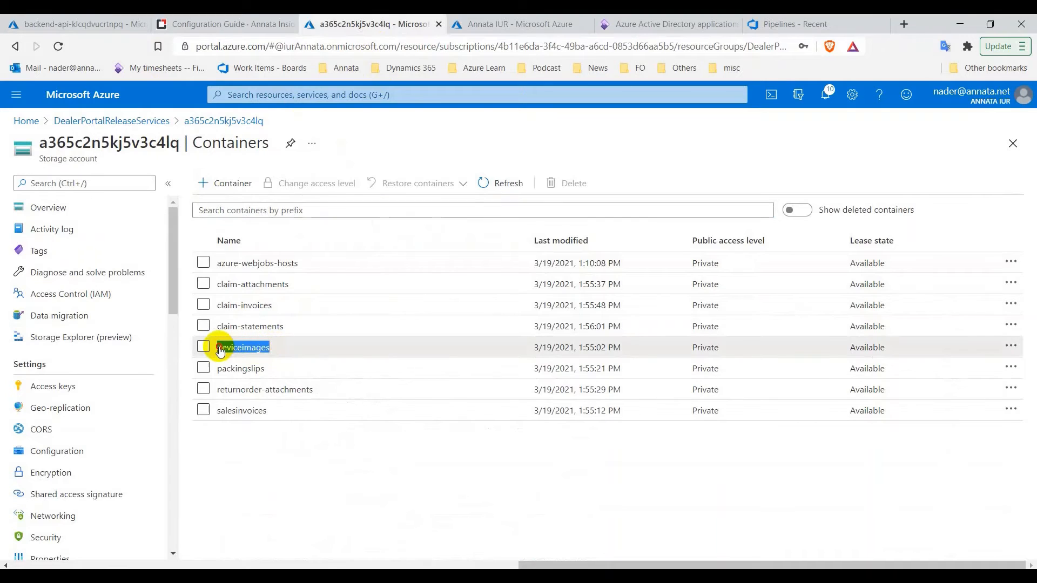
pyautogui.rightClick(225, 350)
pyautogui.click(243, 357)
pyautogui.click(130, 25)
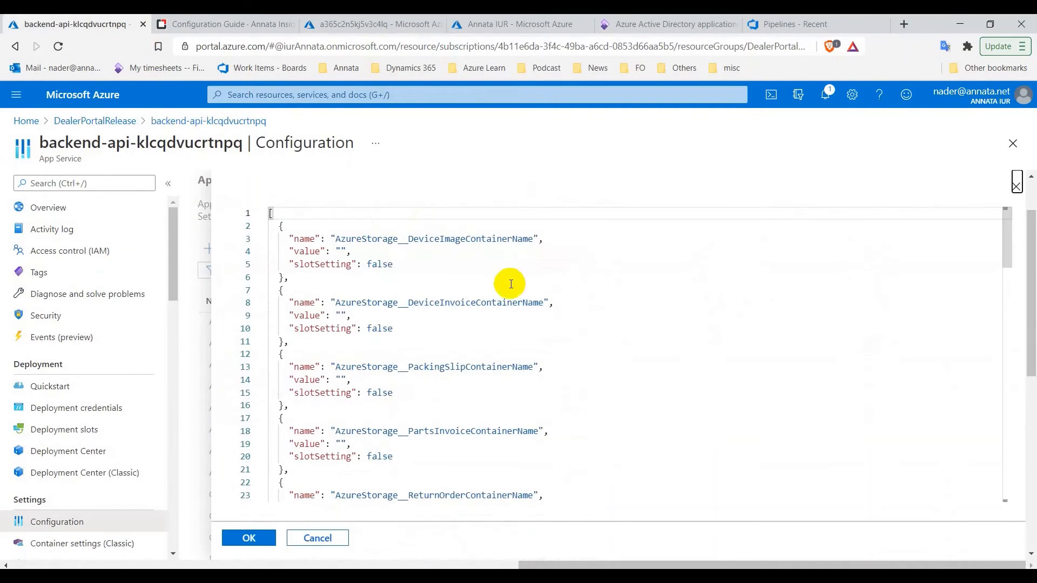
pyautogui.click(340, 252)
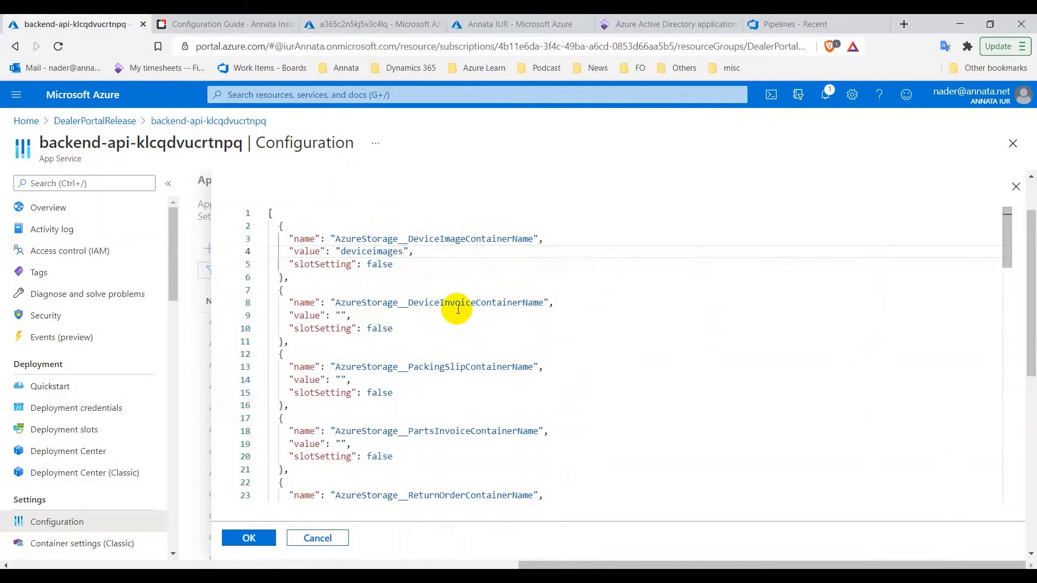
# Fill the device invoice and packing slip container values with salesinvoices and packingslips
pyautogui.click(373, 25)
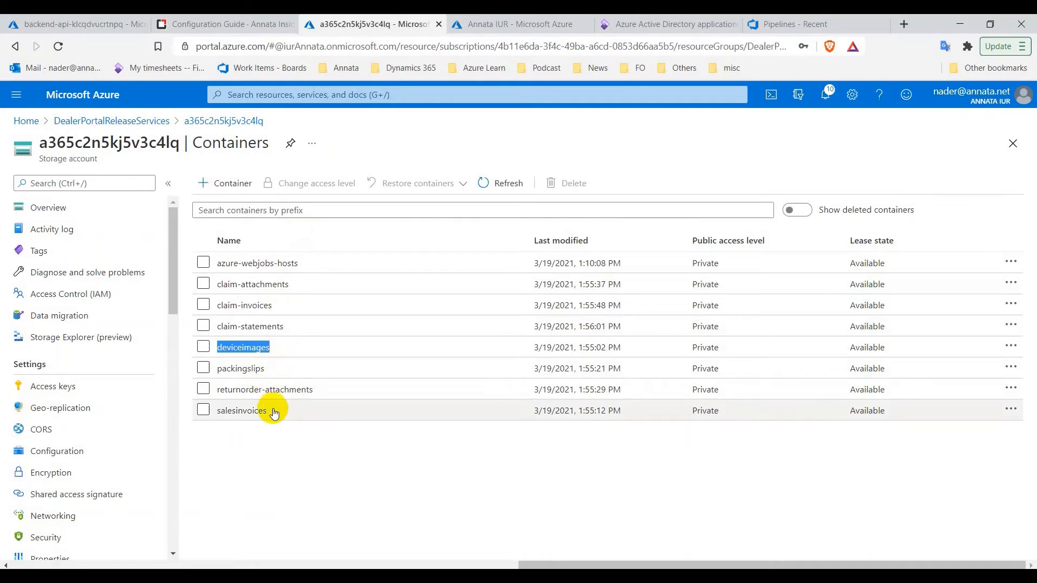
pyautogui.moveTo(273, 416); pyautogui.dragTo(219, 415)
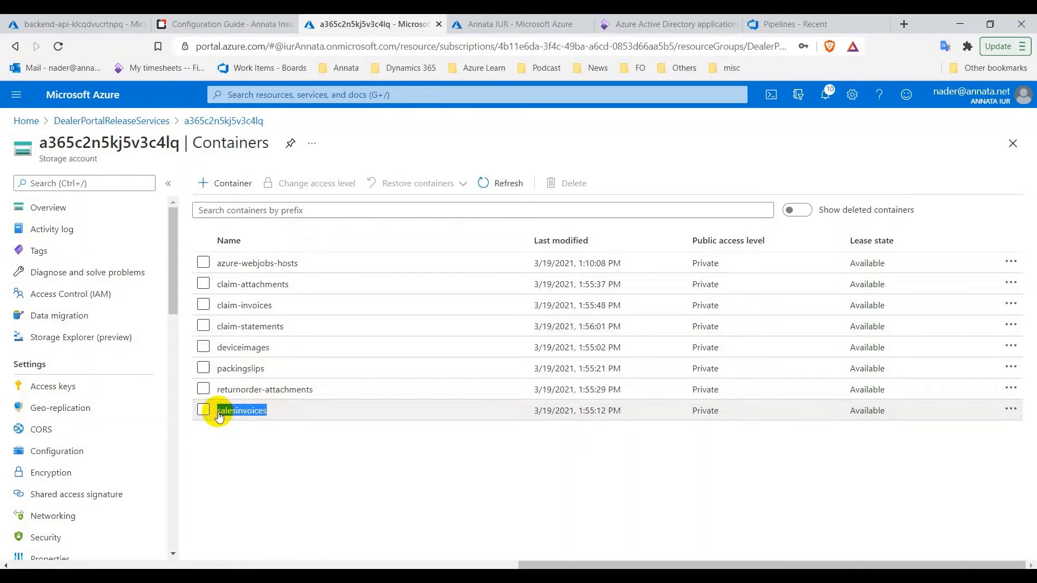
pyautogui.click(114, 26)
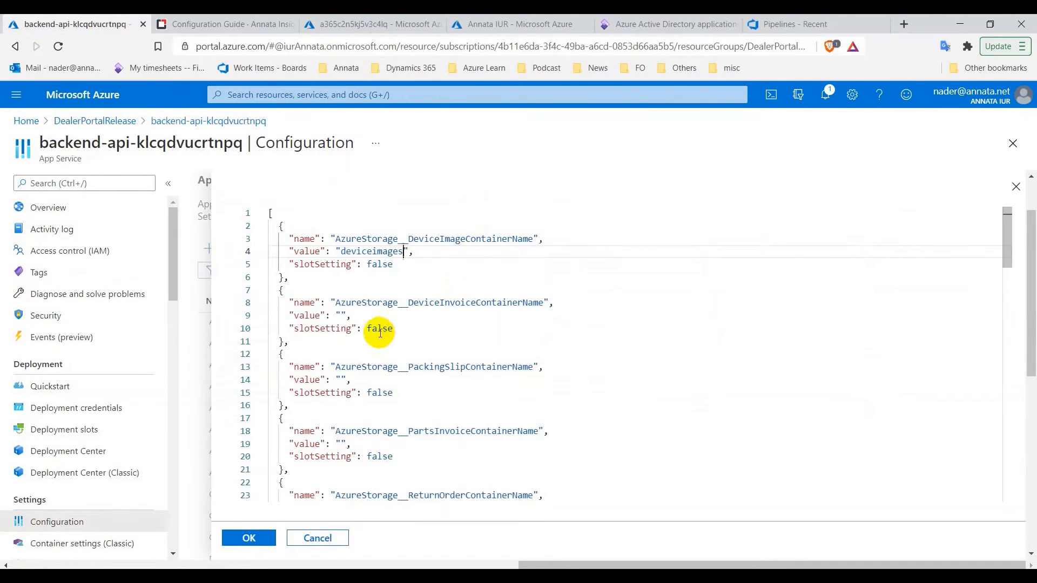
pyautogui.click(341, 316)
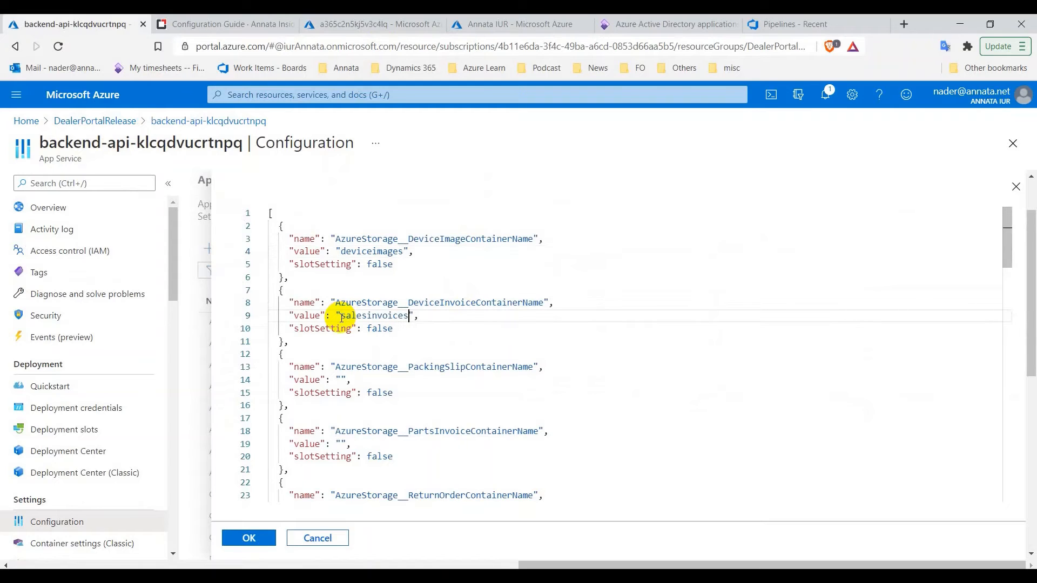
pyautogui.click(356, 24)
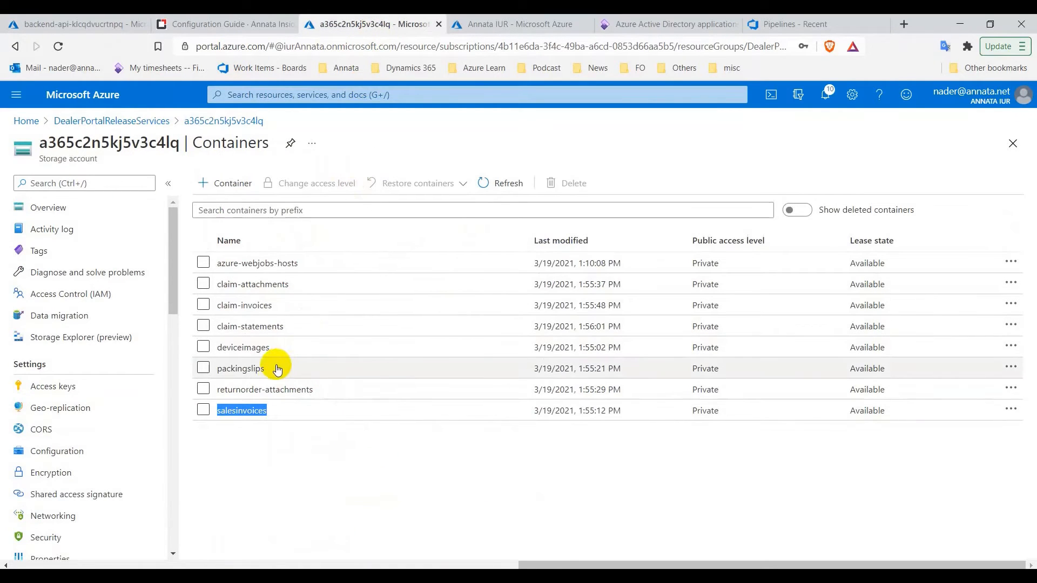
pyautogui.moveTo(267, 369); pyautogui.dragTo(220, 376)
pyautogui.rightClick(222, 373)
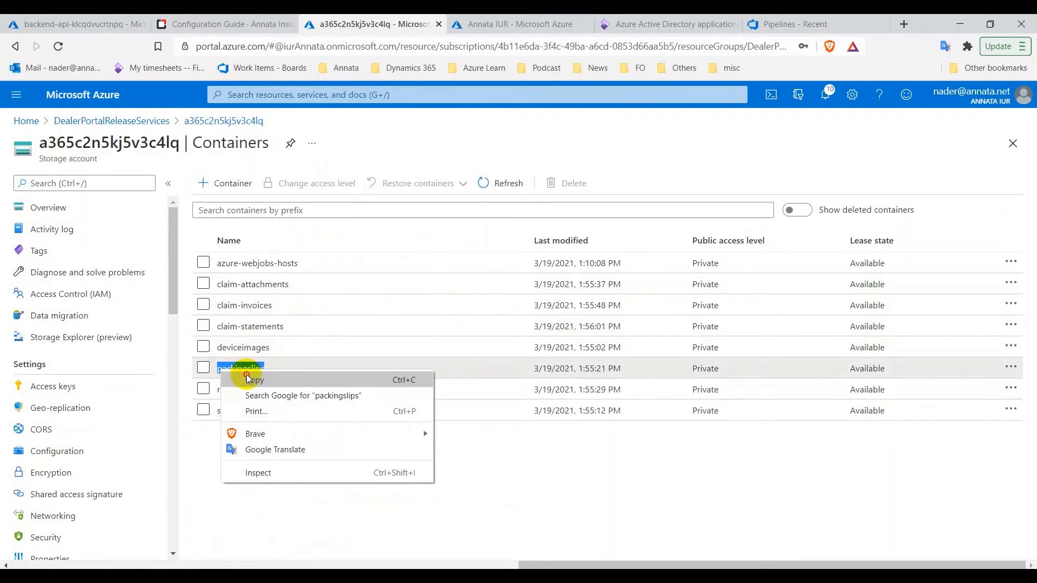
pyautogui.click(265, 378)
pyautogui.click(75, 24)
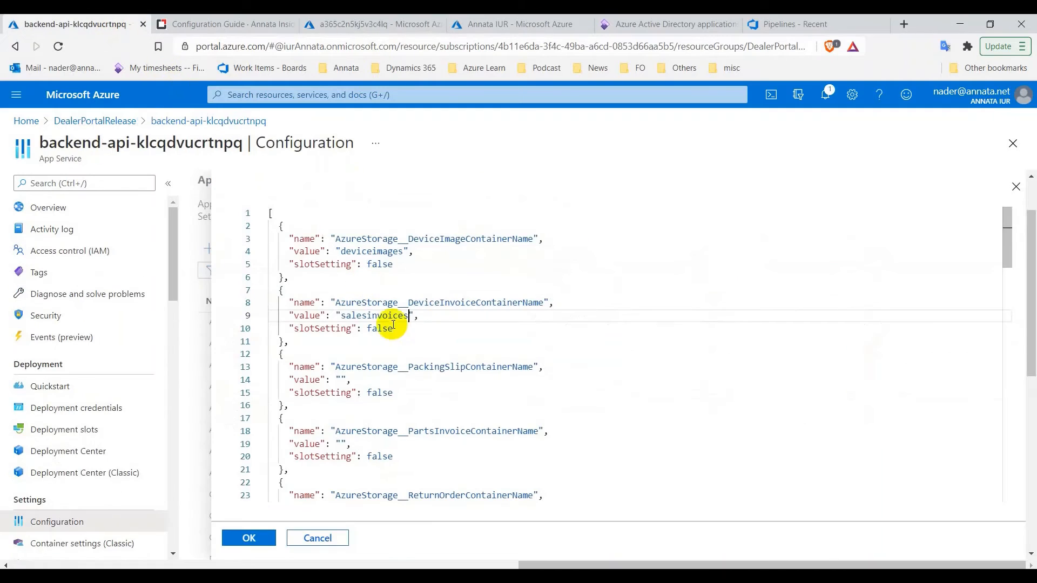
pyautogui.click(341, 380)
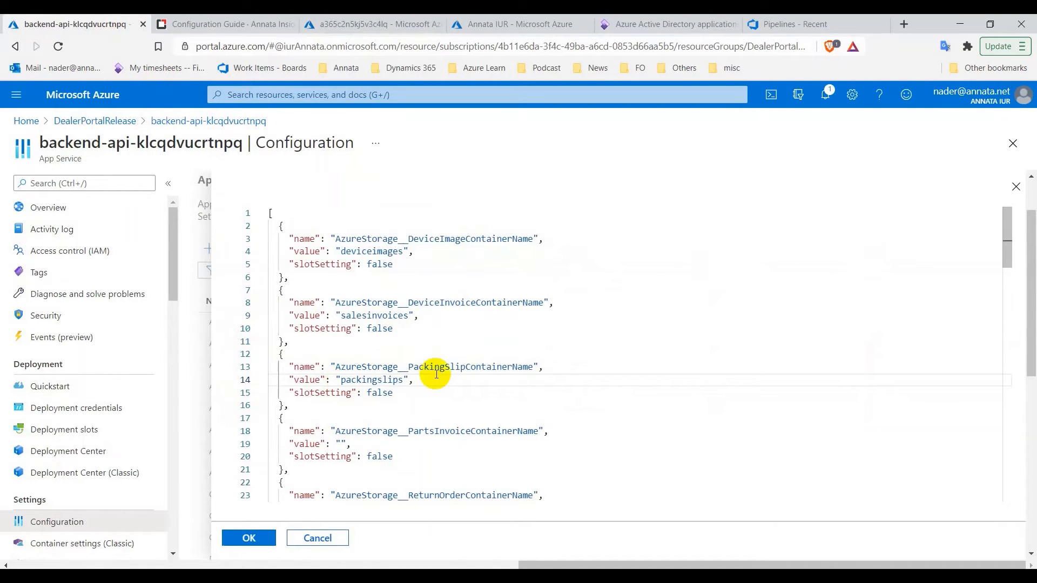
# Set the return order container value to returnorder-attachments
pyautogui.scroll(-3, 426, 373)
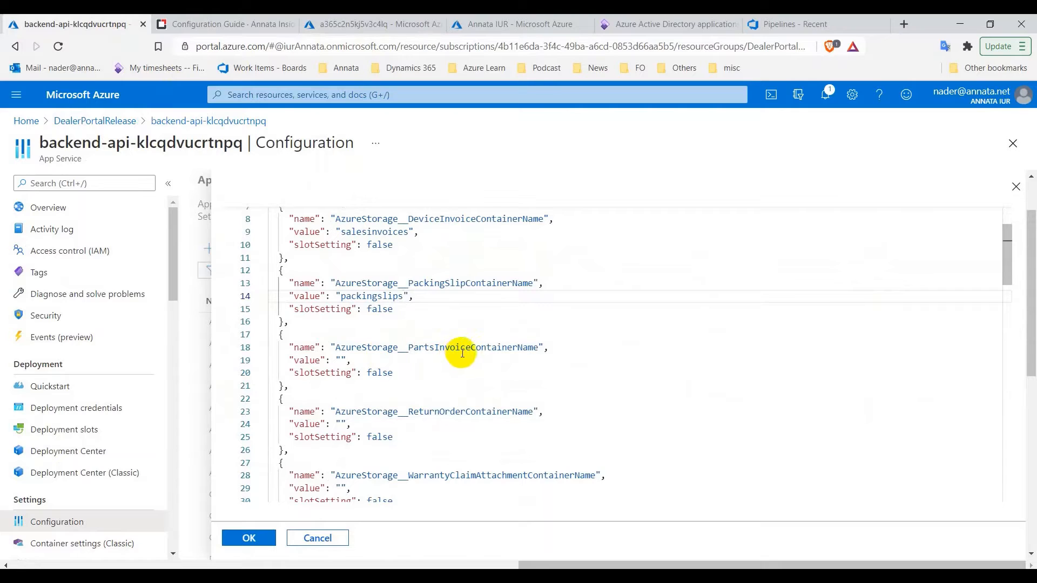
pyautogui.doubleClick(374, 232)
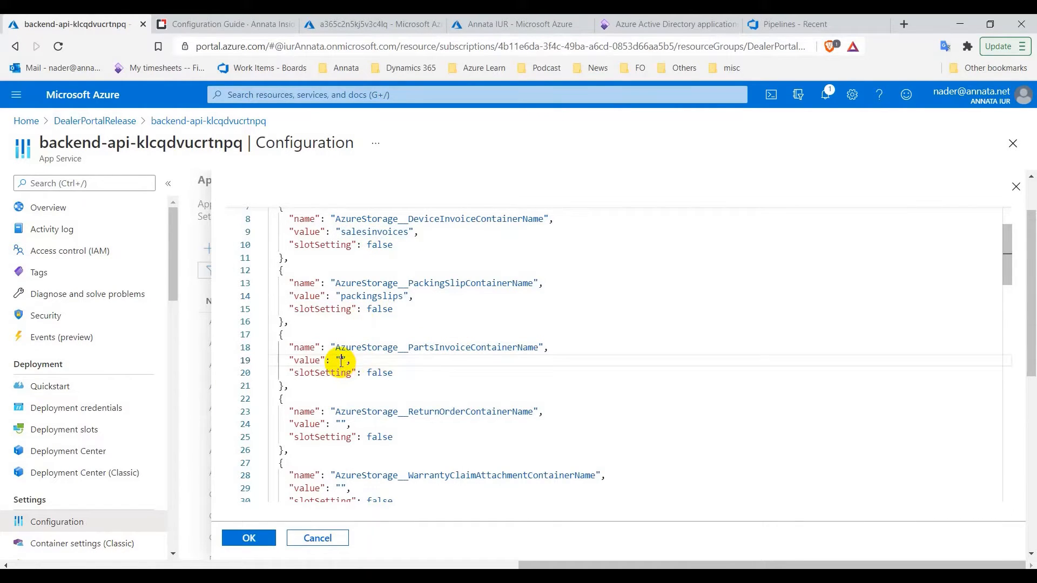
pyautogui.scroll(-1, 391, 381)
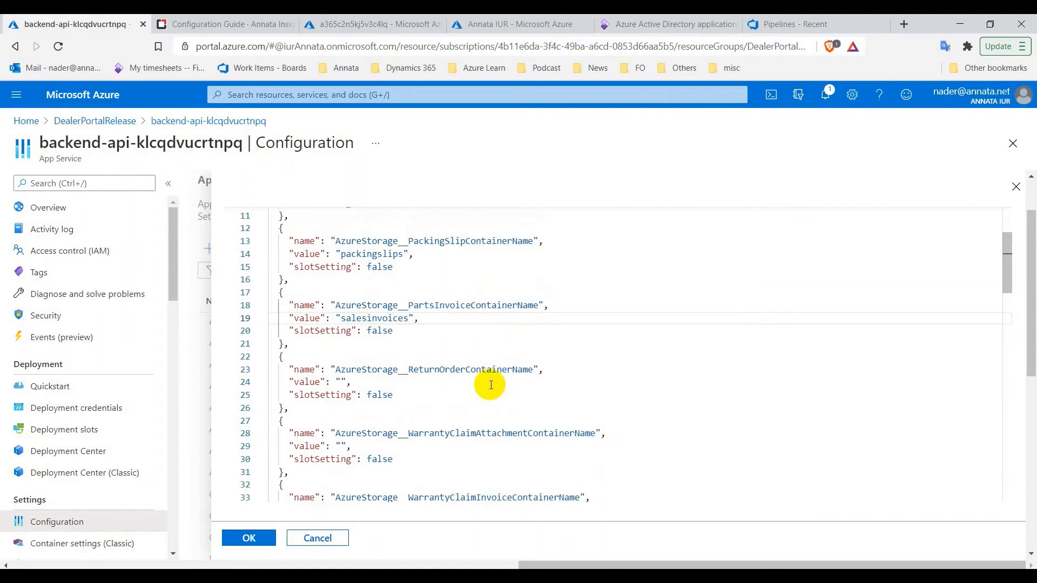
pyautogui.click(260, 18)
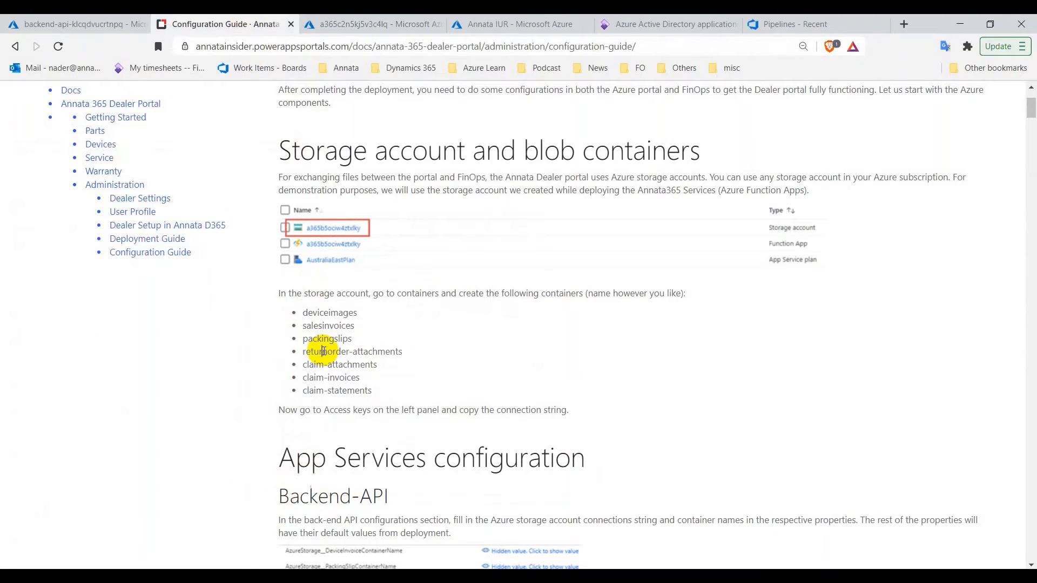
pyautogui.tripleClick(324, 351)
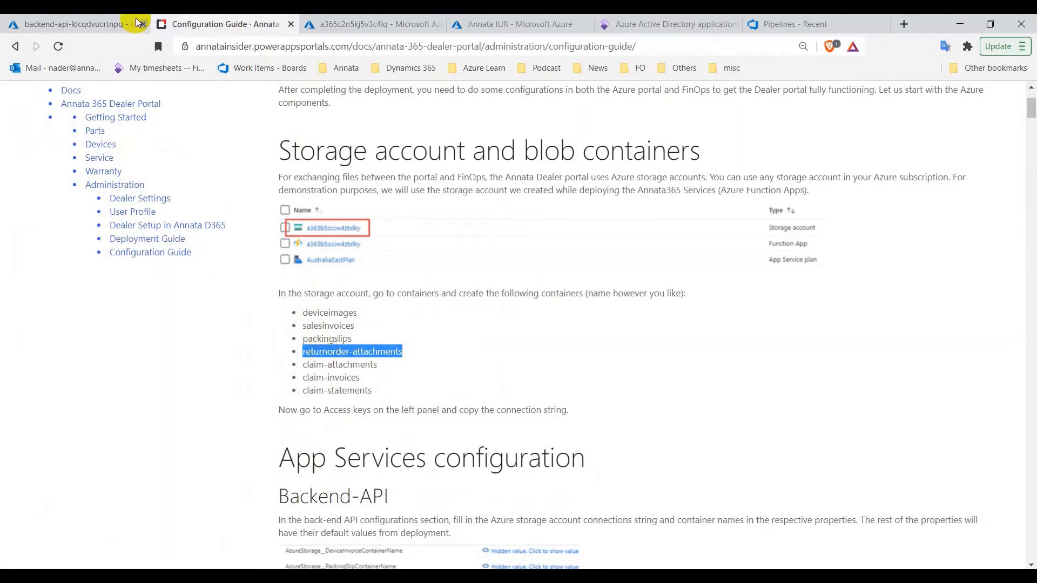
pyautogui.click(121, 23)
pyautogui.click(345, 384)
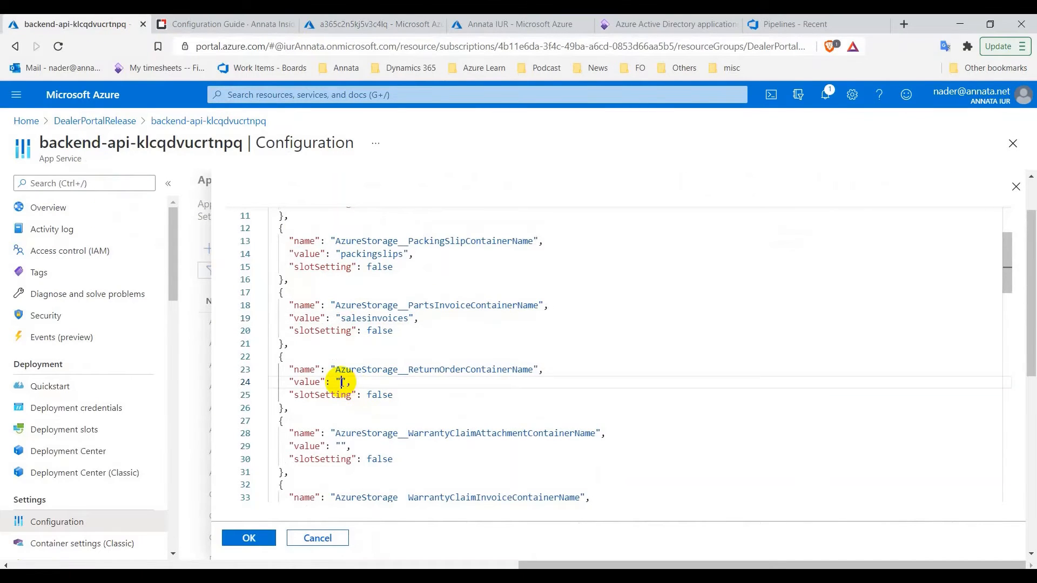
pyautogui.hotkey('ctrl', 'v')
pyautogui.press('BackSpace')
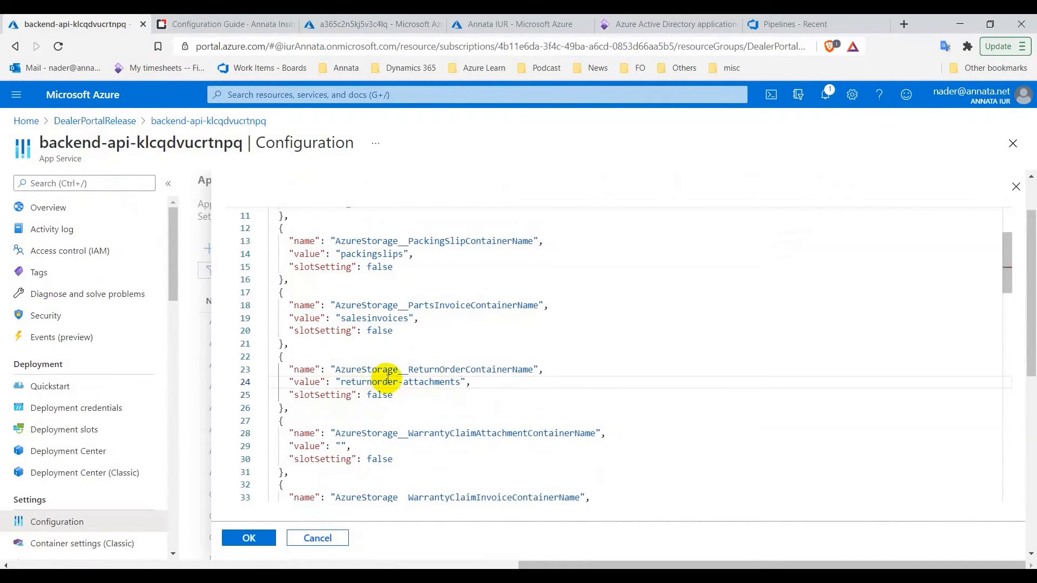
# Set the claim attachment container value to claim-attachments
pyautogui.scroll(-3, 378, 378)
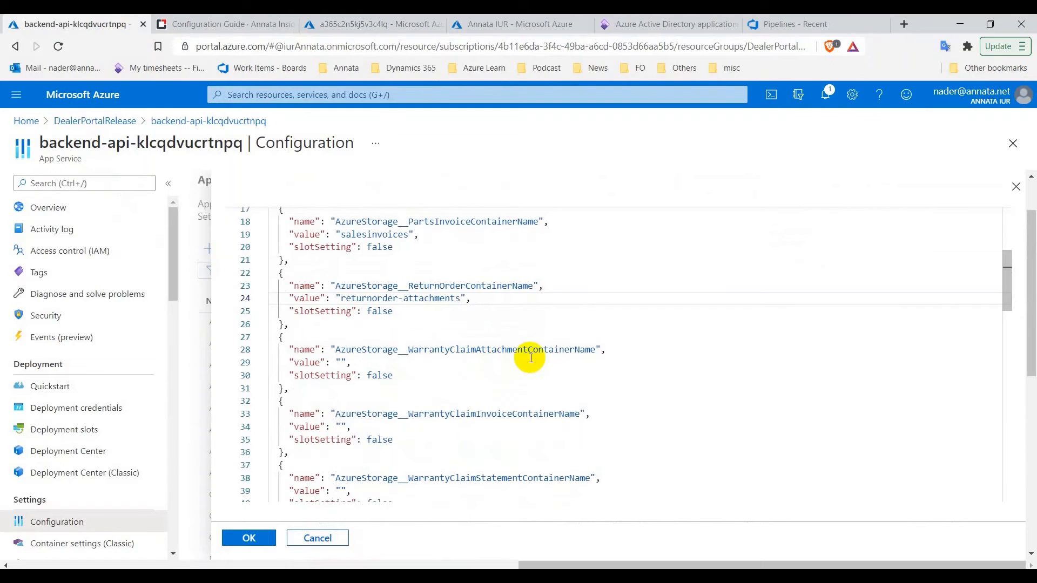
pyautogui.click(337, 25)
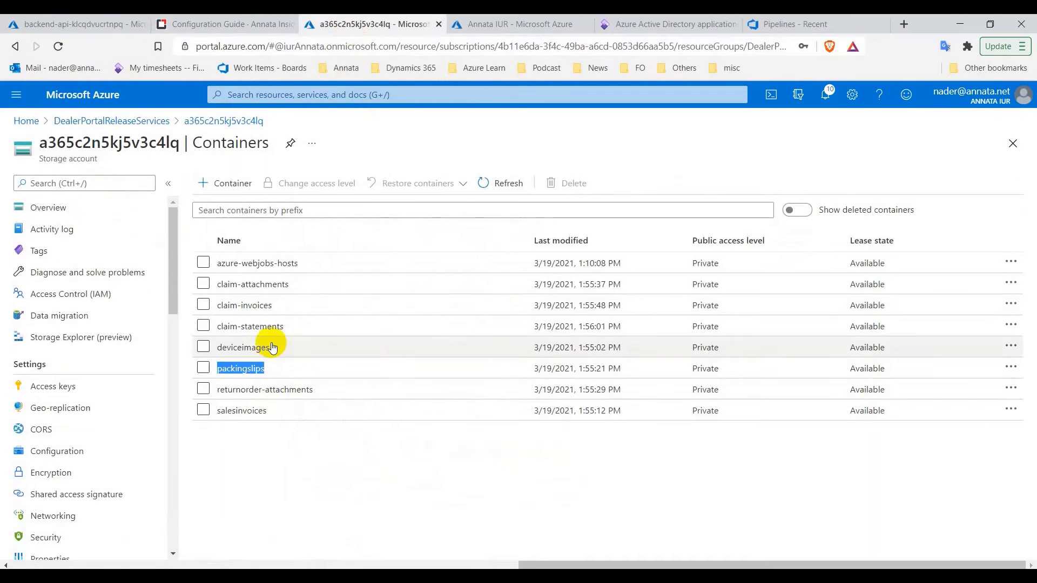
pyautogui.moveTo(295, 284); pyautogui.dragTo(219, 286)
pyautogui.rightClick(219, 286)
pyautogui.click(254, 292)
pyautogui.click(81, 23)
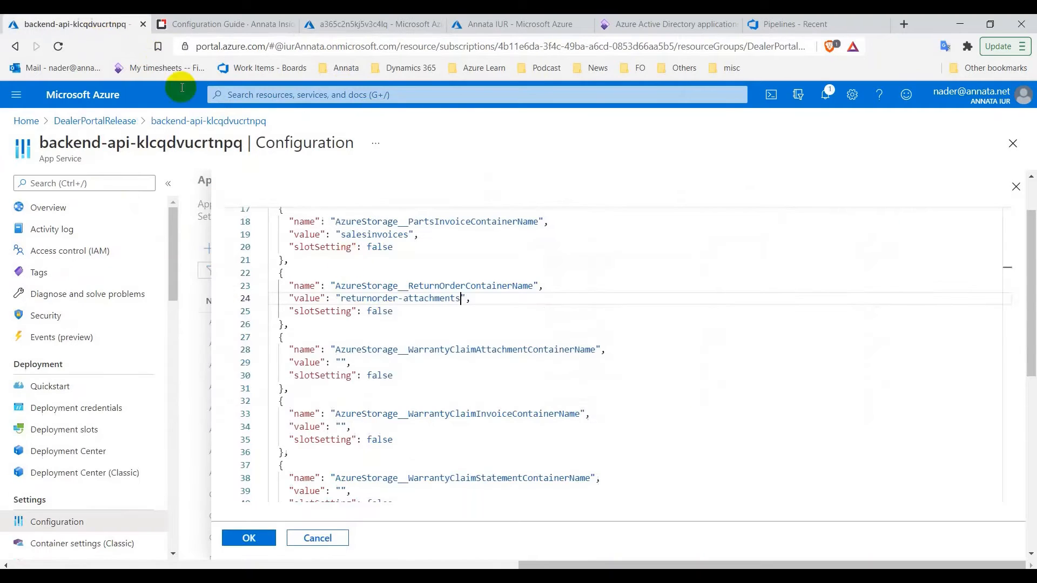
pyautogui.click(342, 363)
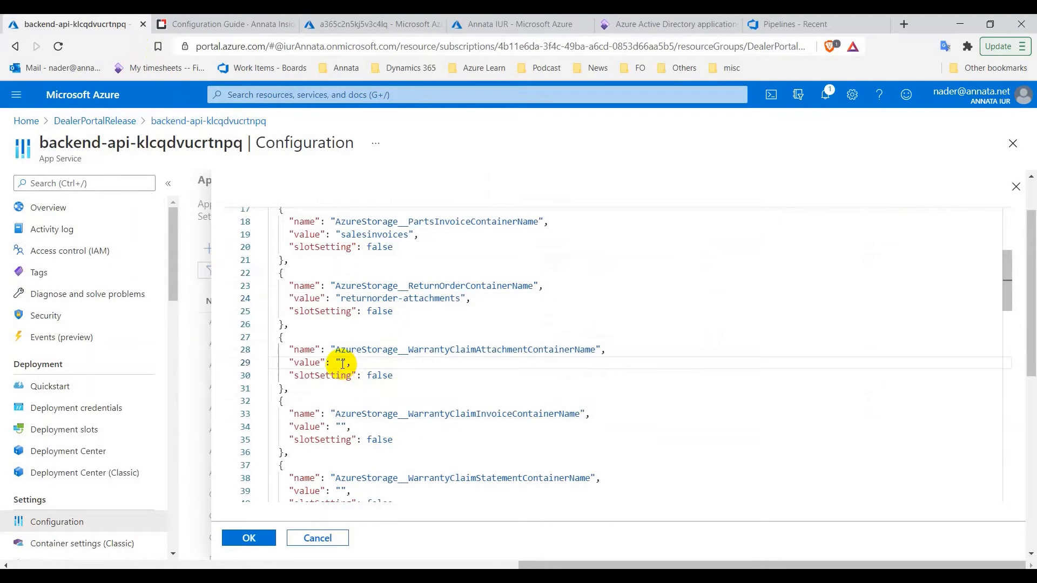
pyautogui.scroll(-2, 343, 363)
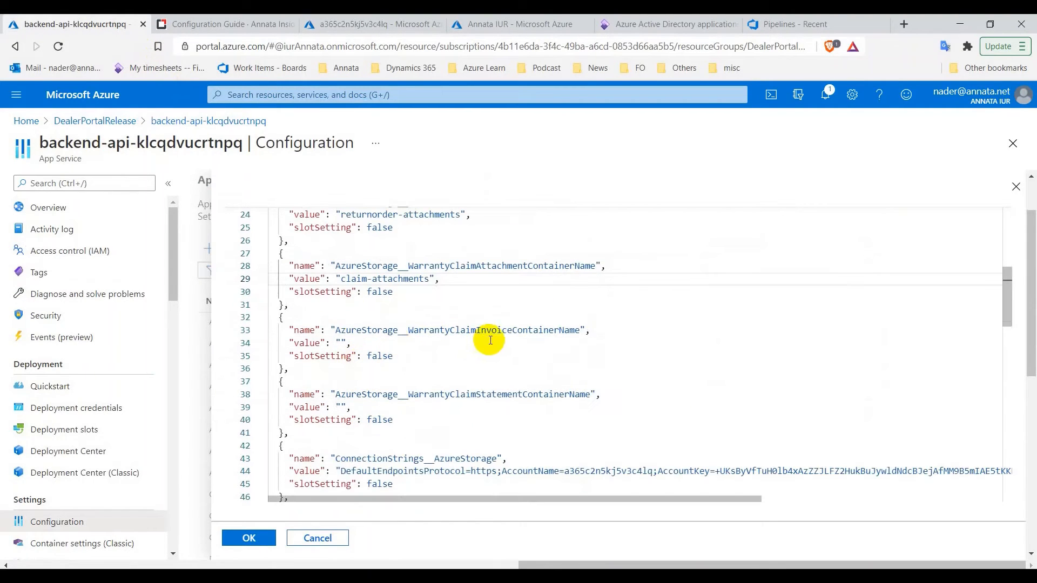
# Set the claim invoice container value to claim-invoices
pyautogui.click(373, 23)
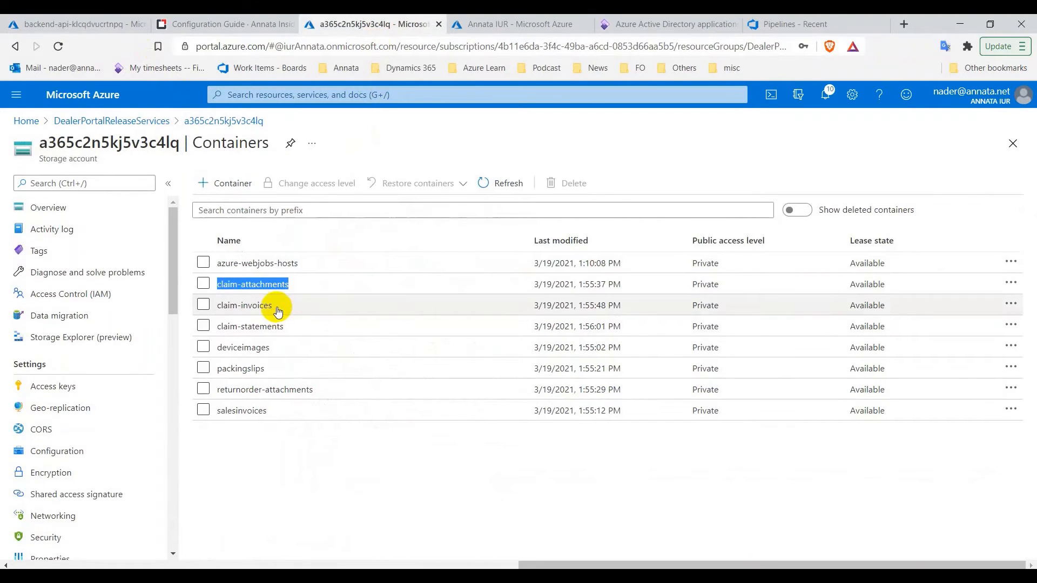
pyautogui.moveTo(273, 306); pyautogui.dragTo(228, 310)
pyautogui.rightClick(220, 312)
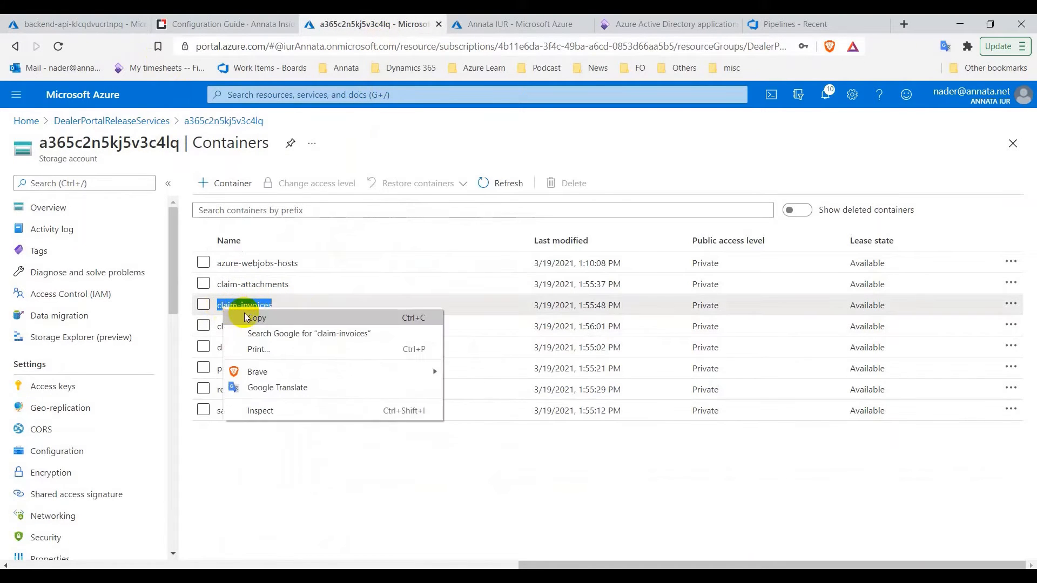
pyautogui.click(270, 318)
pyautogui.click(87, 23)
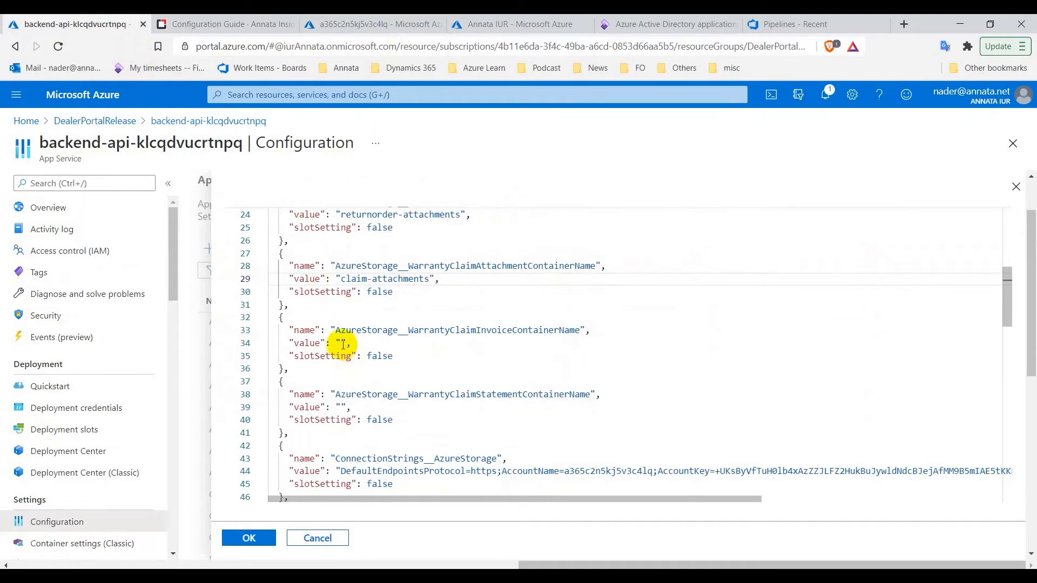
pyautogui.click(342, 343)
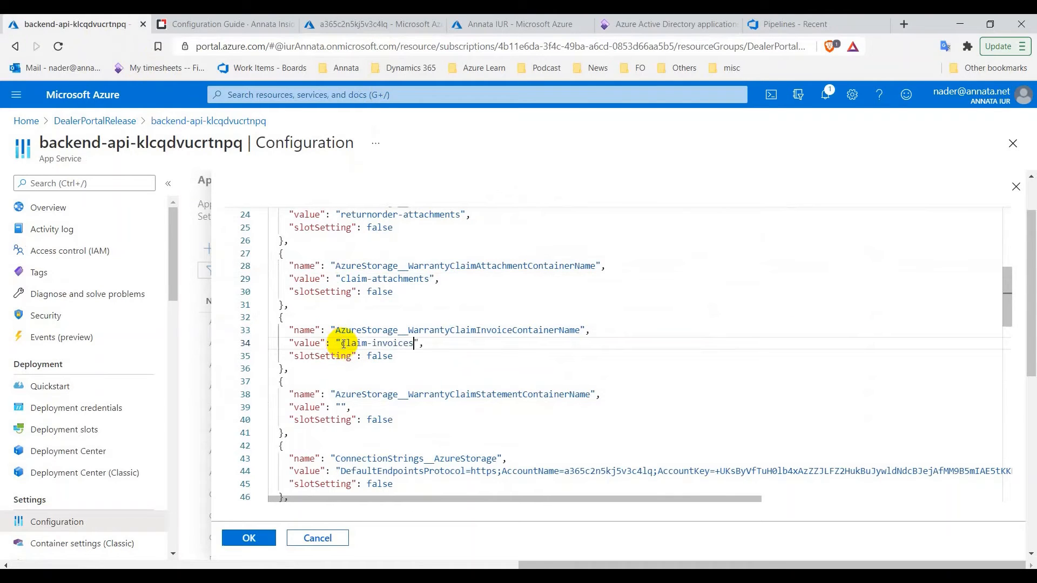
# Set the claim statement value to claim-statements and apply the edited settings with OK
pyautogui.click(373, 24)
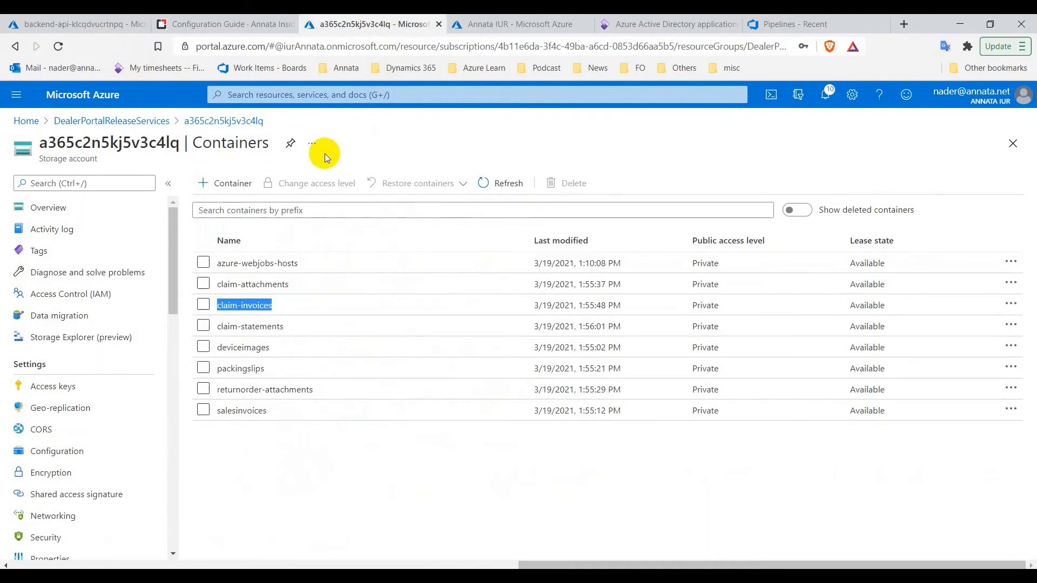
pyautogui.moveTo(288, 327); pyautogui.dragTo(220, 331)
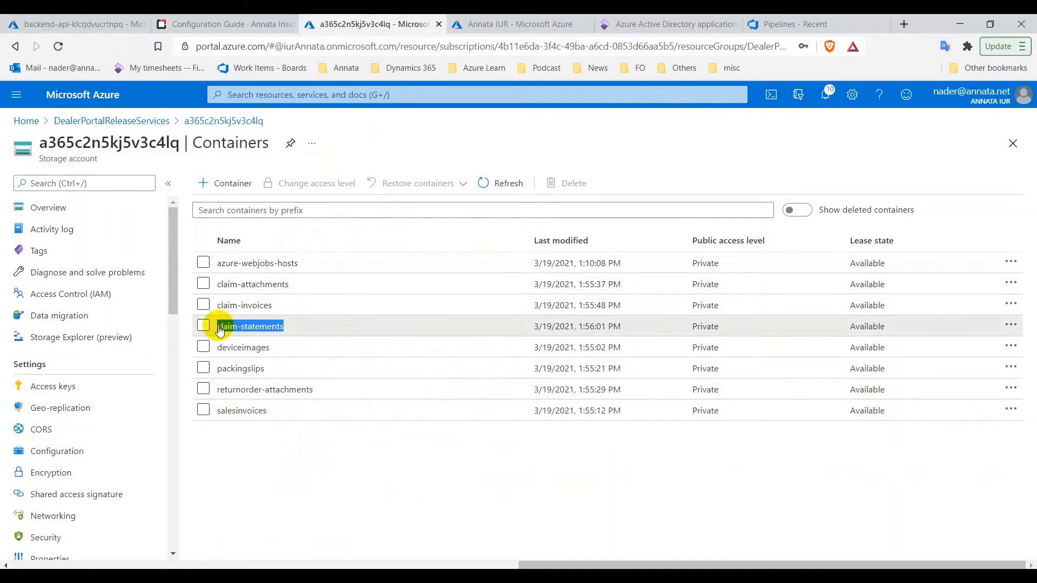
pyautogui.rightClick(220, 331)
pyautogui.click(259, 339)
pyautogui.click(86, 24)
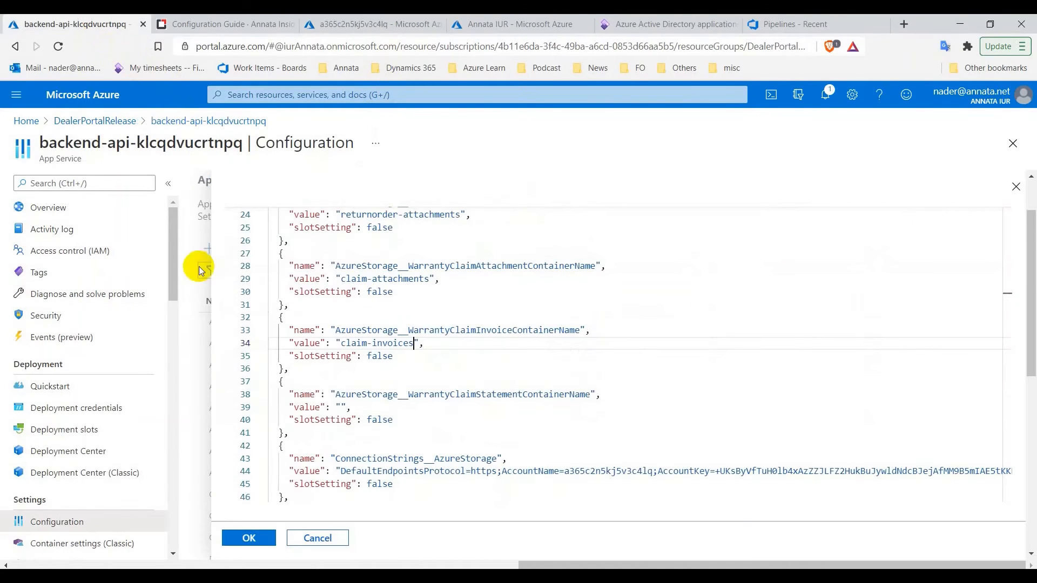
pyautogui.click(340, 408)
pyautogui.hotkey('ctrl', 'v')
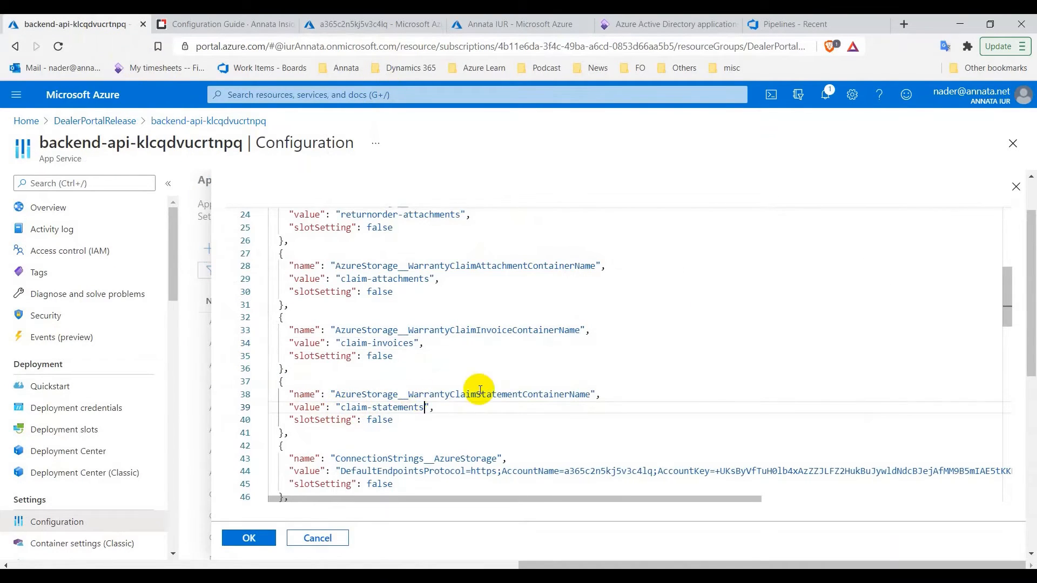
pyautogui.scroll(-2, 474, 389)
pyautogui.click(246, 538)
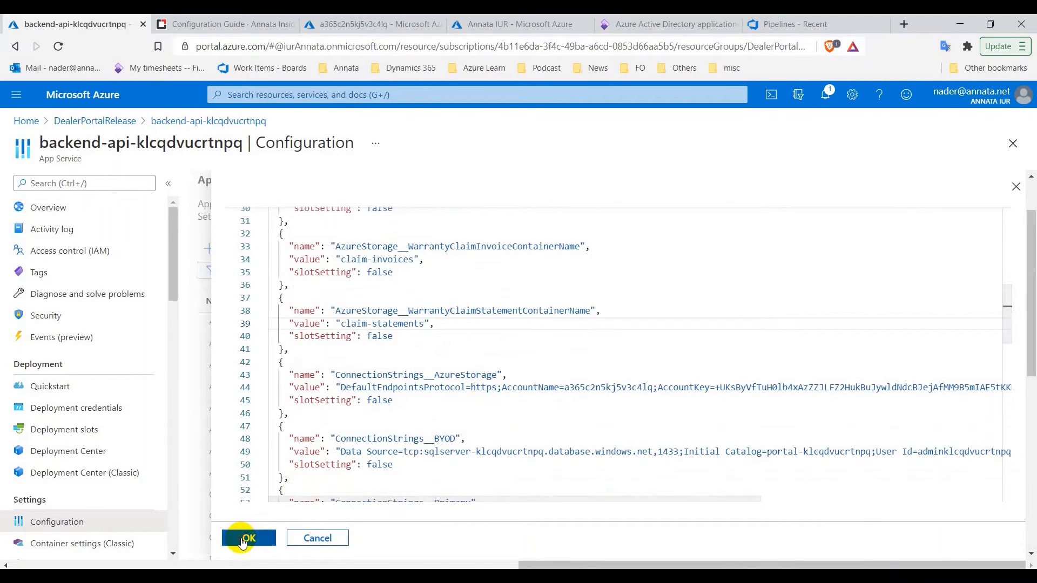
pyautogui.click(273, 186)
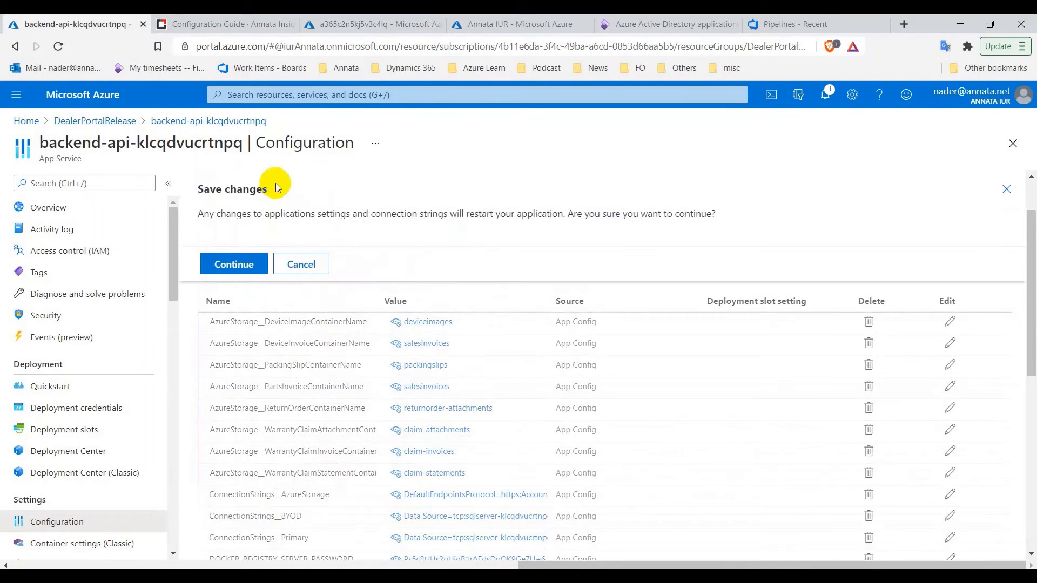
pyautogui.click(222, 263)
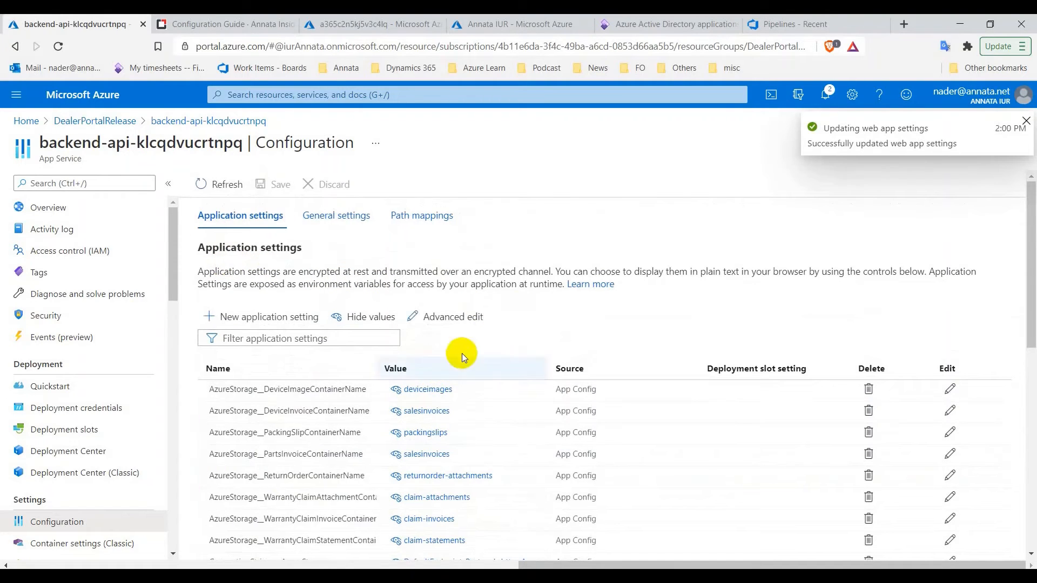
pyautogui.scroll(-1, 475, 340)
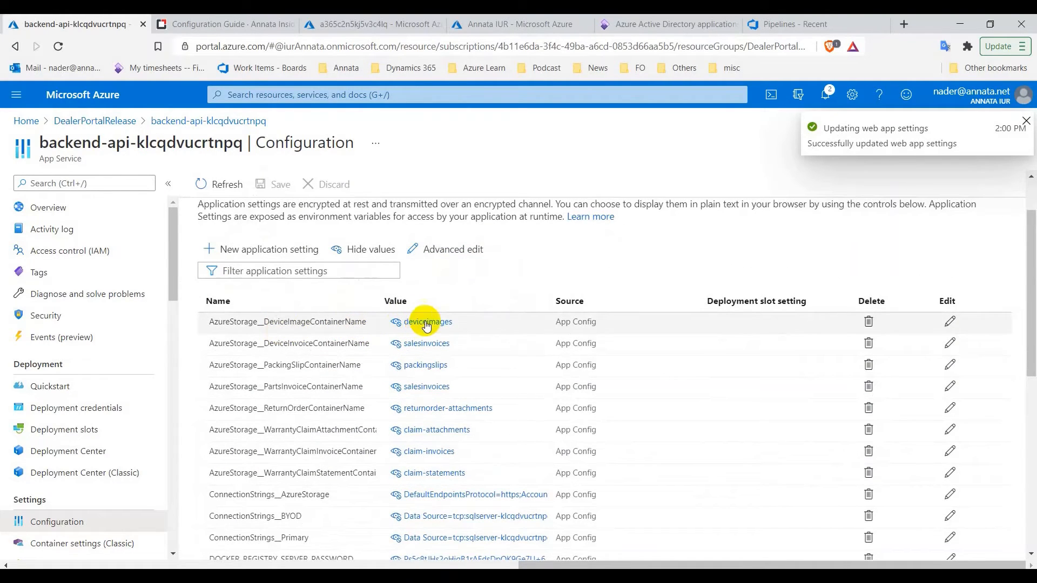
pyautogui.scroll(-5, 435, 378)
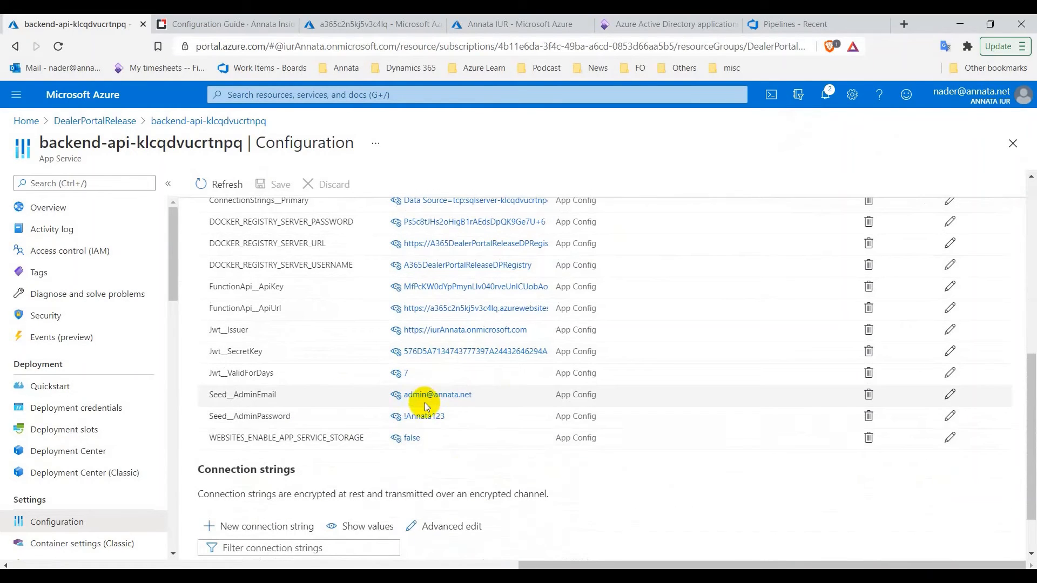
pyautogui.scroll(1, 457, 405)
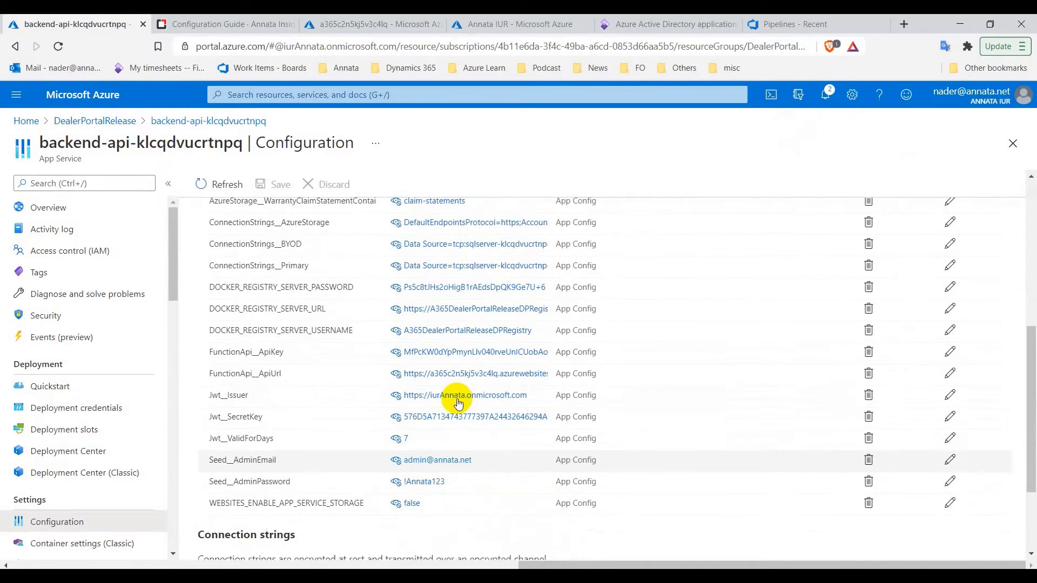
pyautogui.scroll(5, 453, 429)
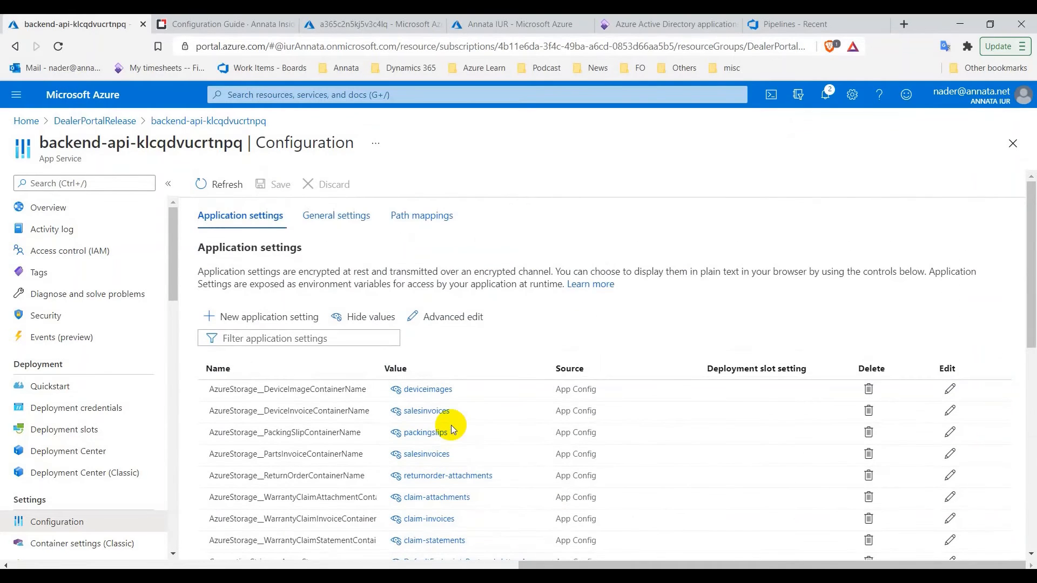
pyautogui.click(221, 22)
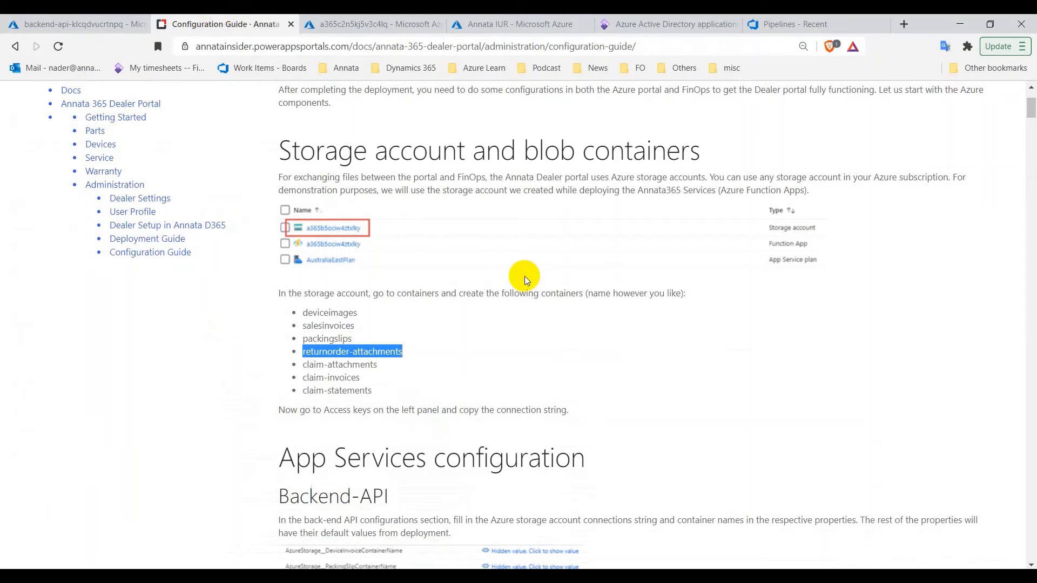
pyautogui.scroll(-7, 525, 280)
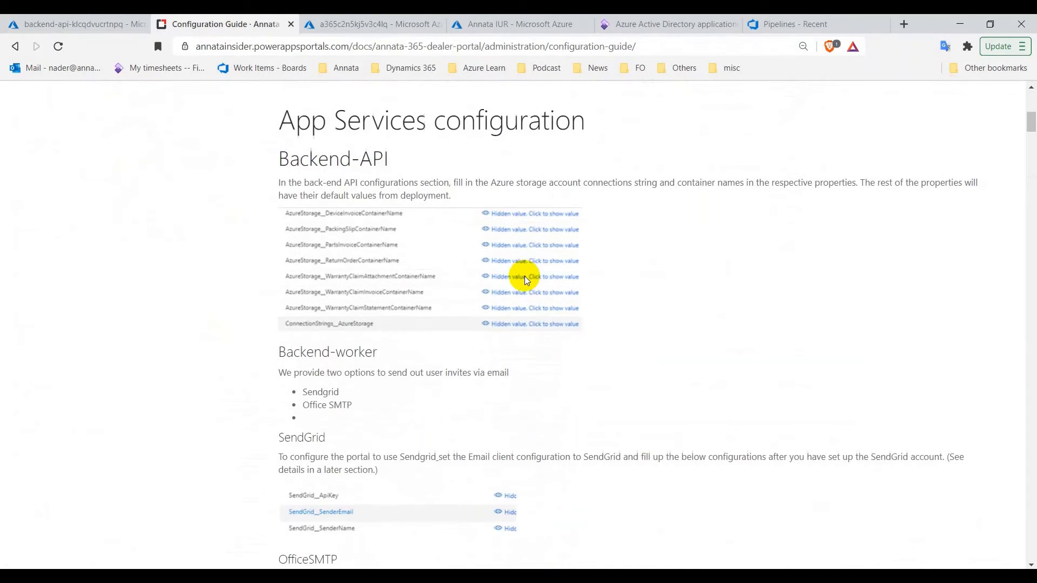
pyautogui.scroll(-6, 525, 280)
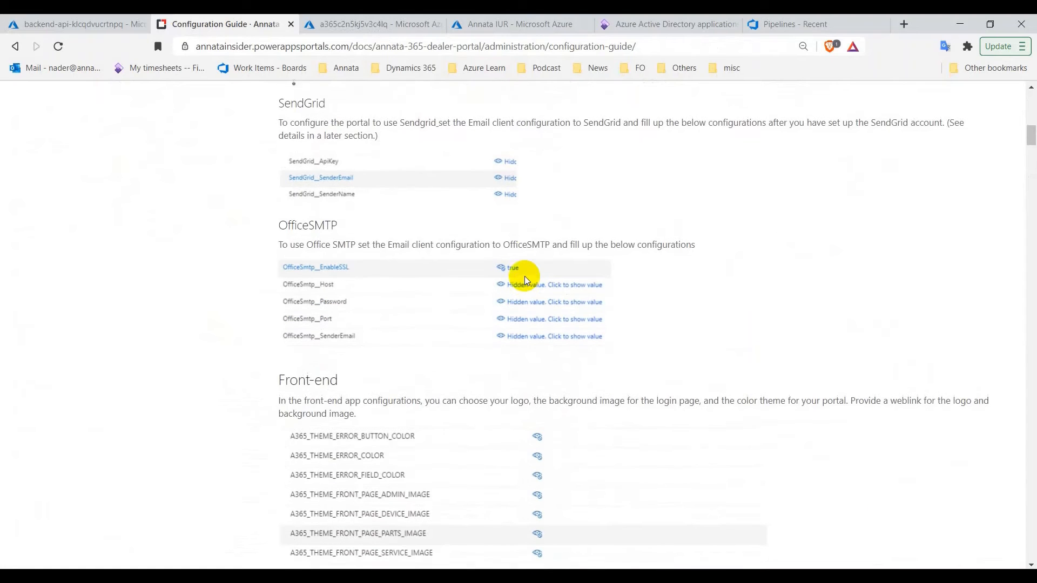
pyautogui.scroll(-9, 527, 280)
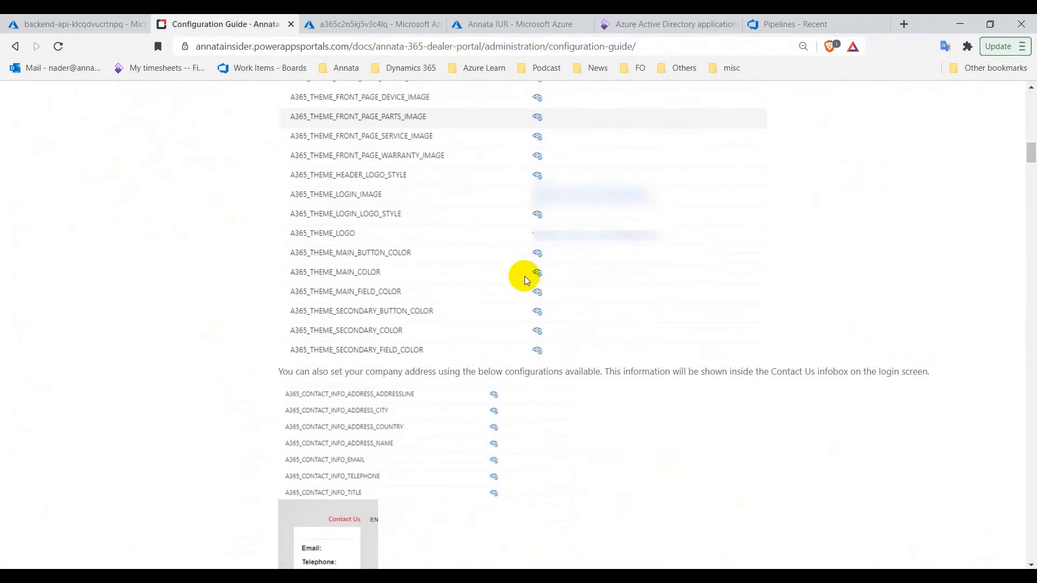
pyautogui.scroll(-1, 524, 278)
pyautogui.scroll(2, 523, 277)
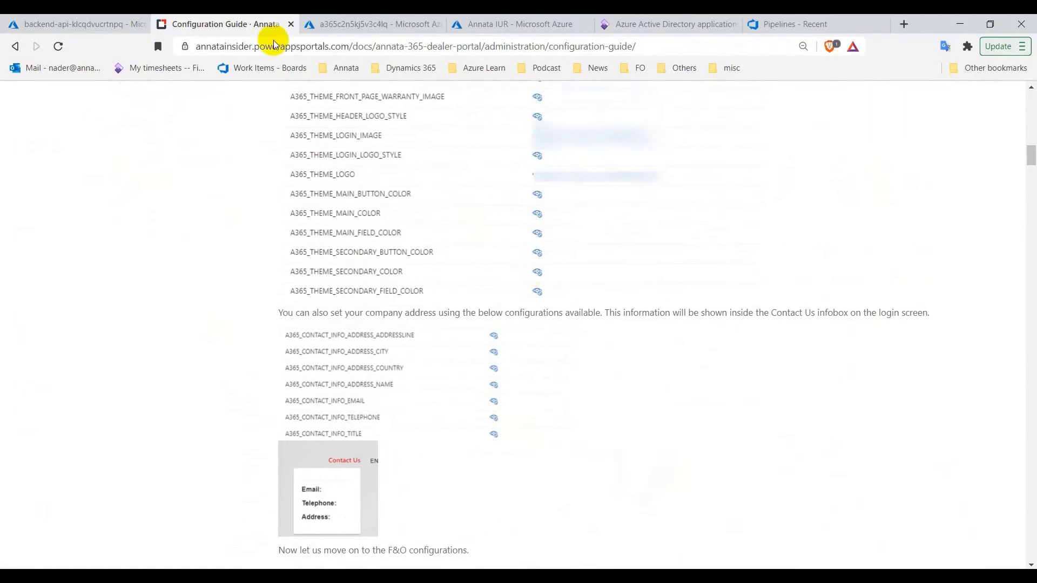
pyautogui.click(80, 20)
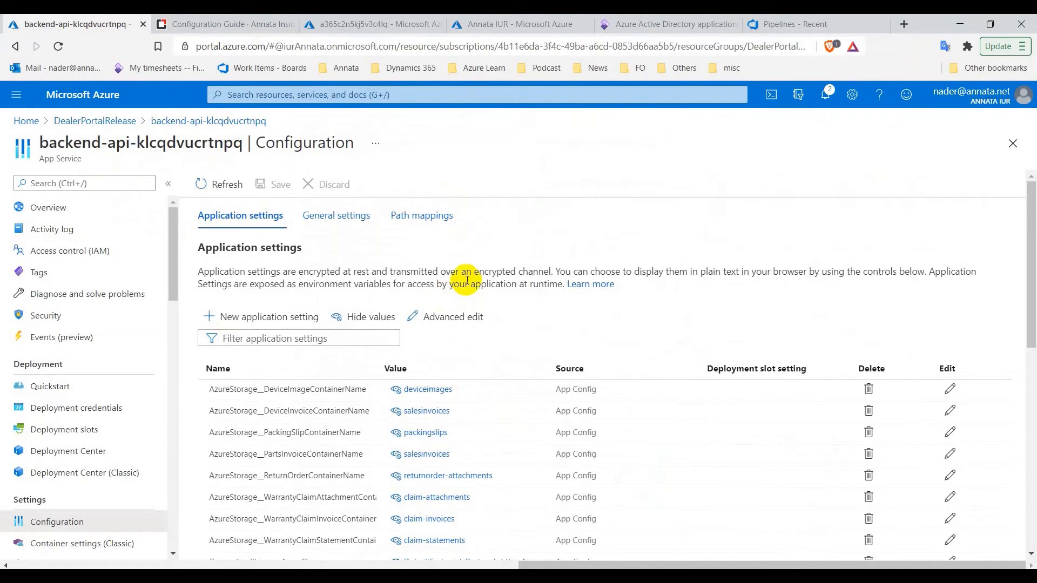
# In F&O, go to System administration > Azure storage settings > Storage accounts
pyautogui.click(640, 32)
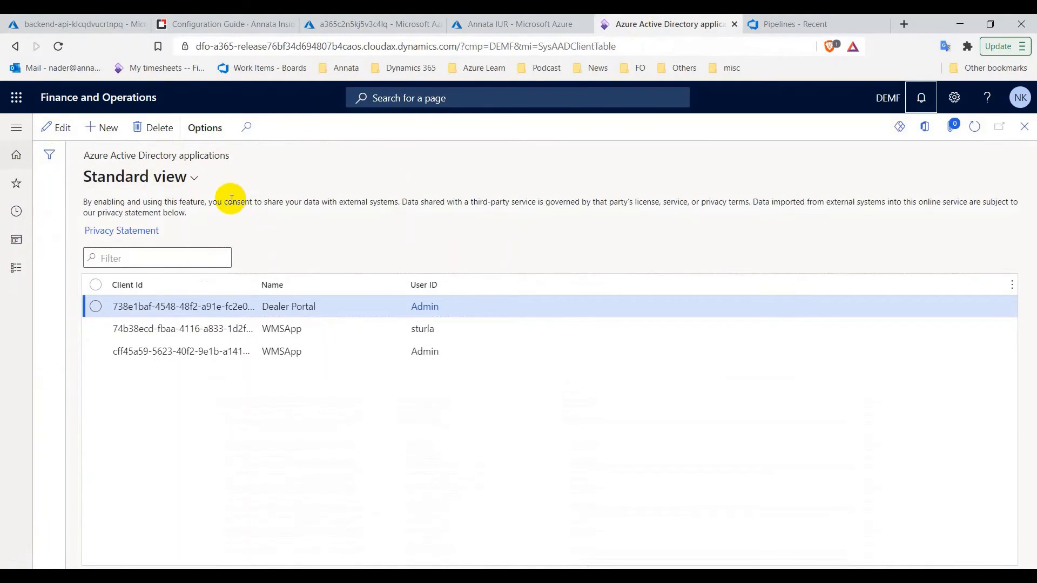
pyautogui.click(4, 272)
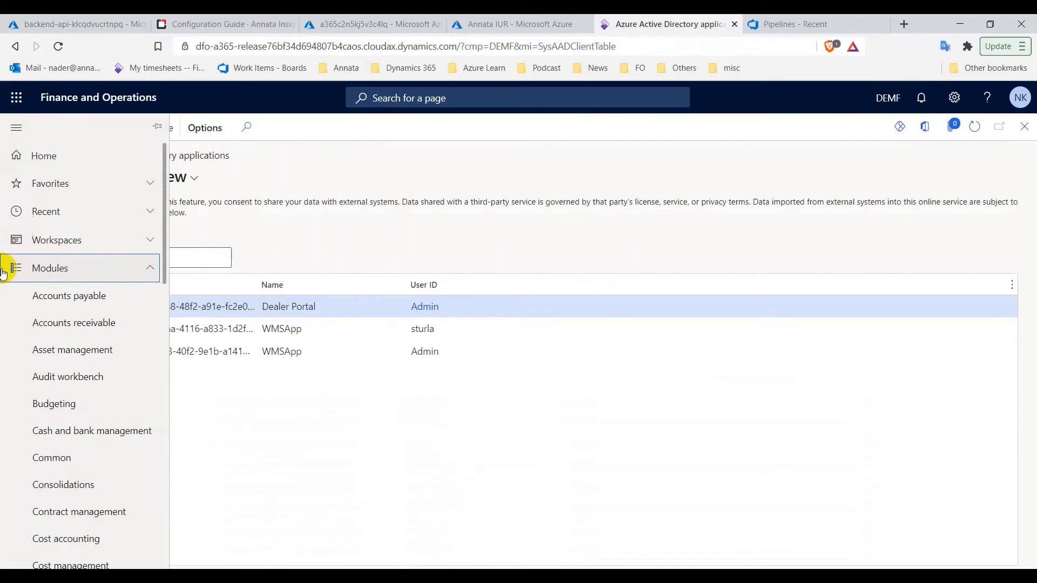
pyautogui.scroll(-2, 66, 346)
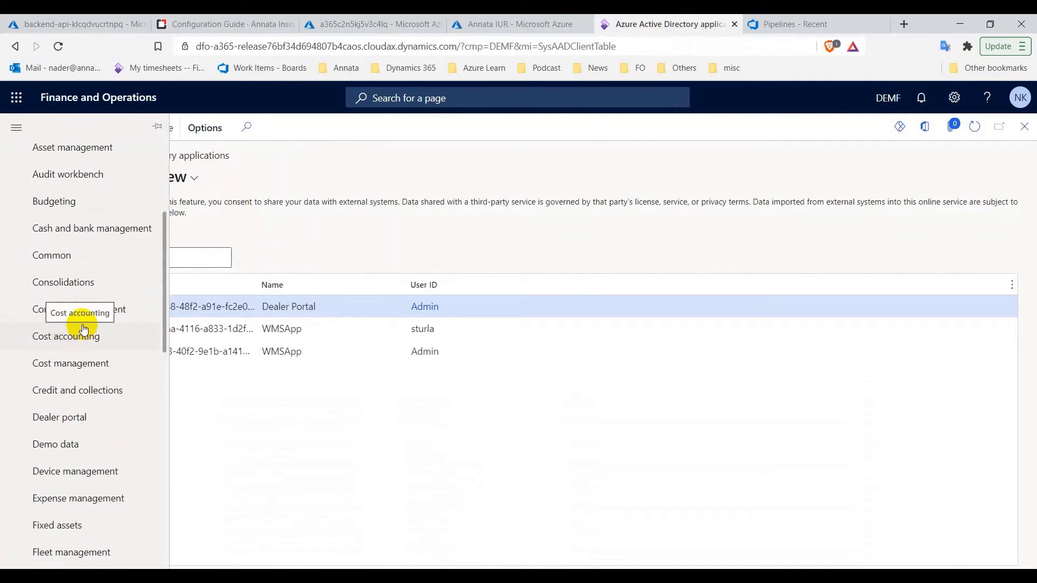
pyautogui.scroll(-4, 76, 332)
pyautogui.scroll(-3, 84, 324)
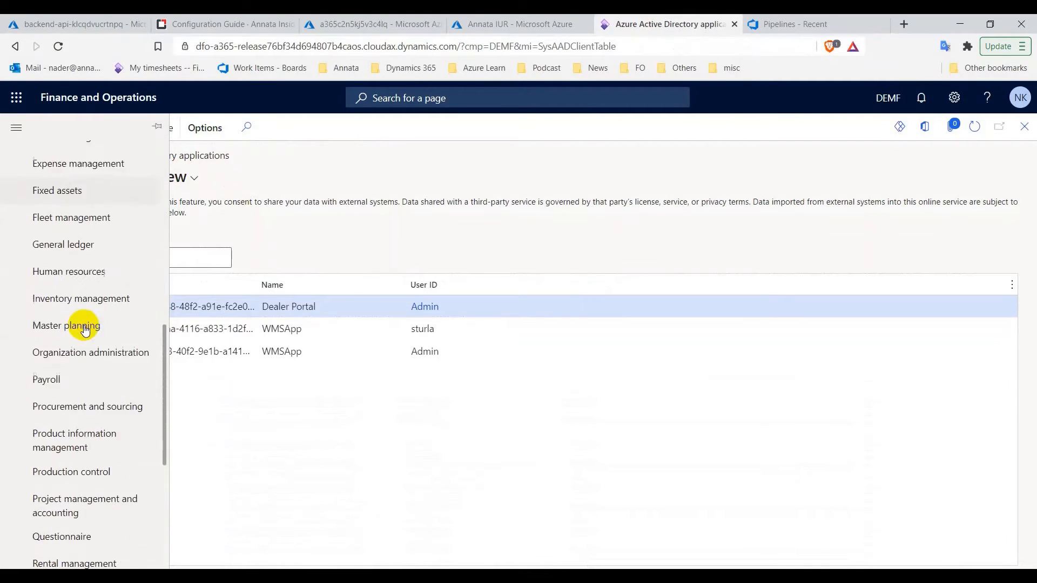
pyautogui.scroll(-3, 107, 463)
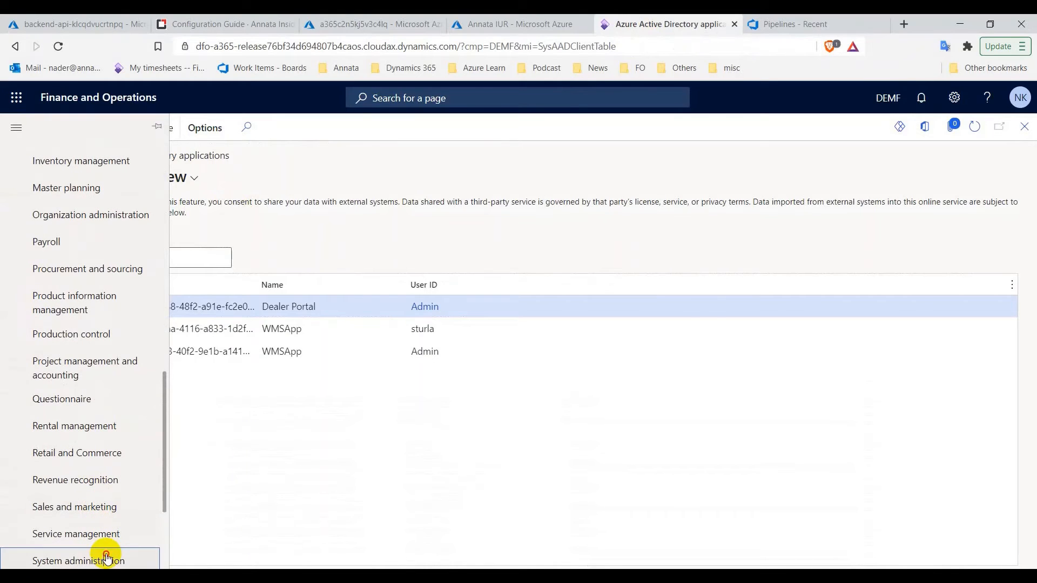
pyautogui.click(54, 560)
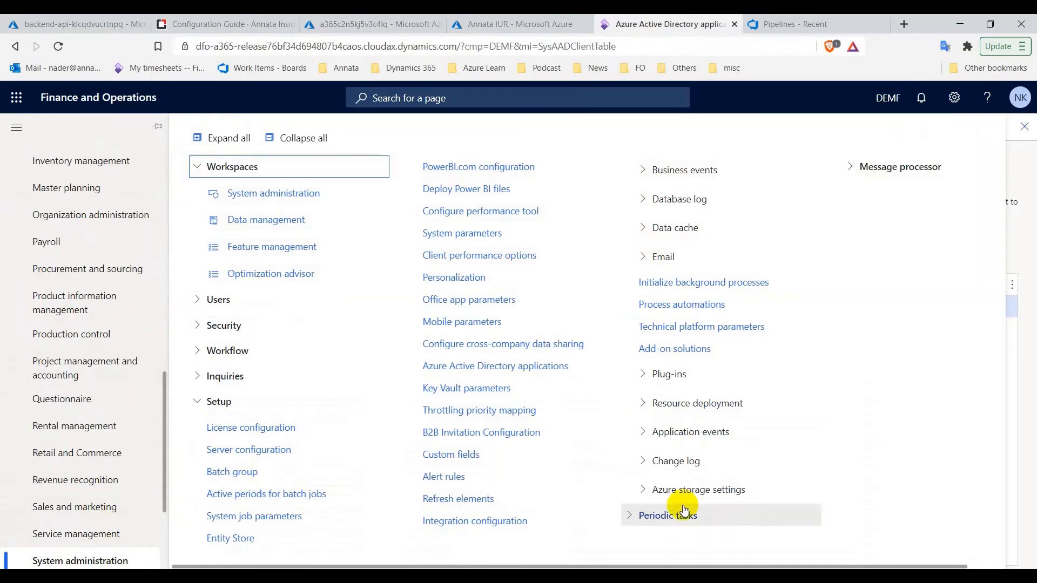
pyautogui.click(657, 497)
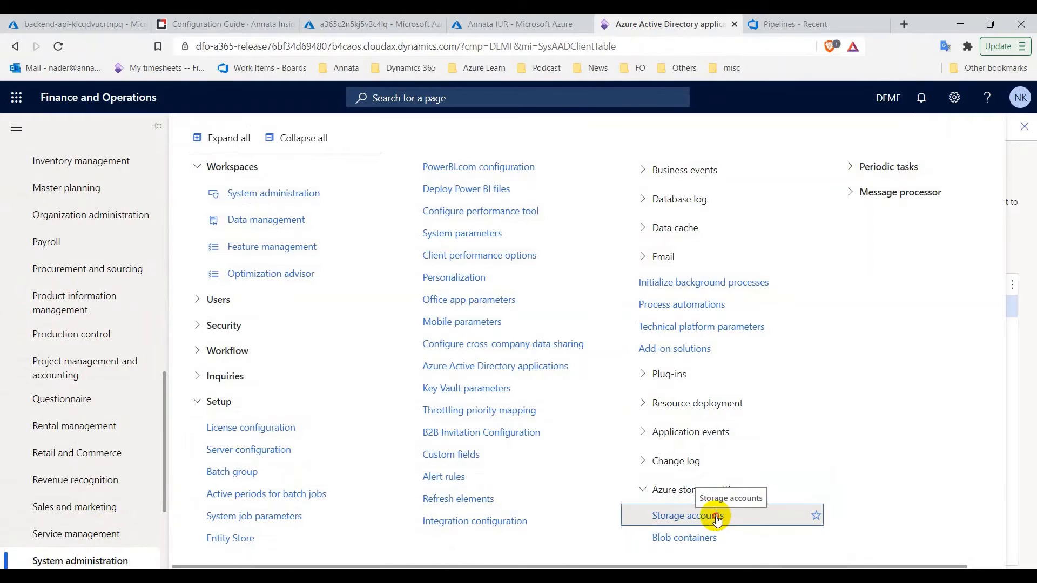
pyautogui.click(717, 518)
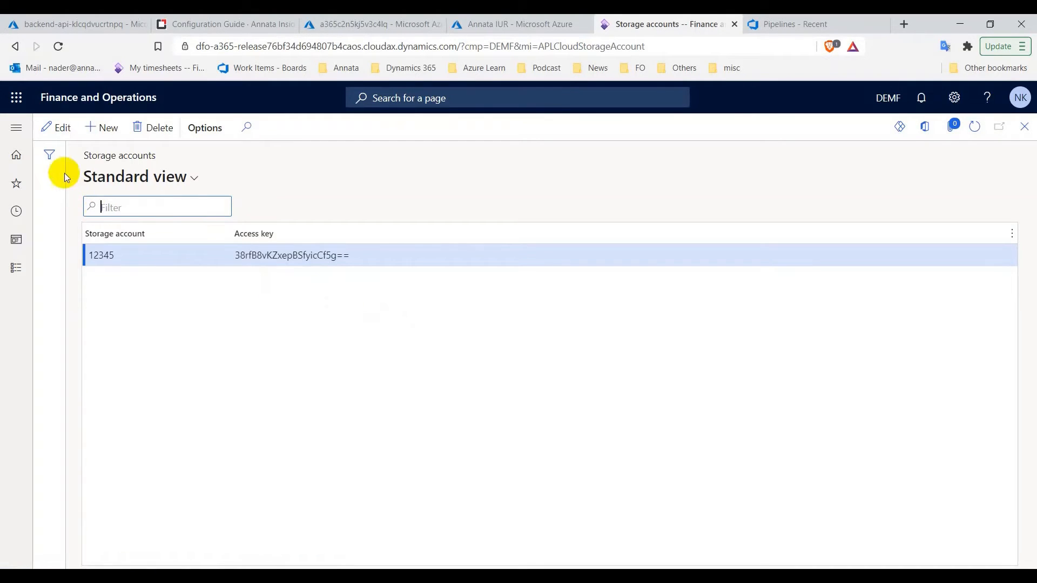
# Add a new storage account record named a365c2n5kj5v3c4lq, copied from Azure
pyautogui.click(105, 130)
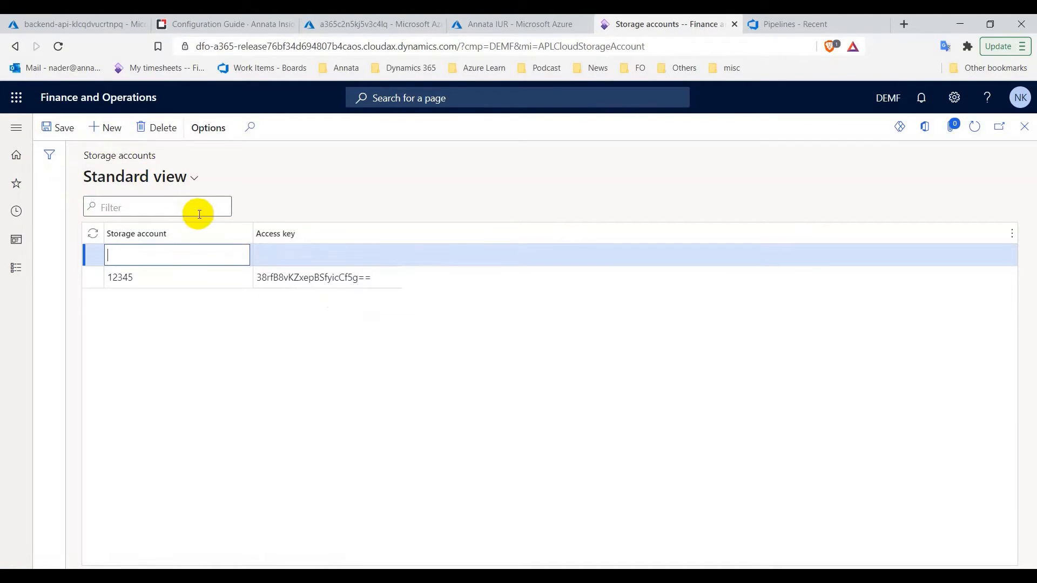
pyautogui.click(354, 25)
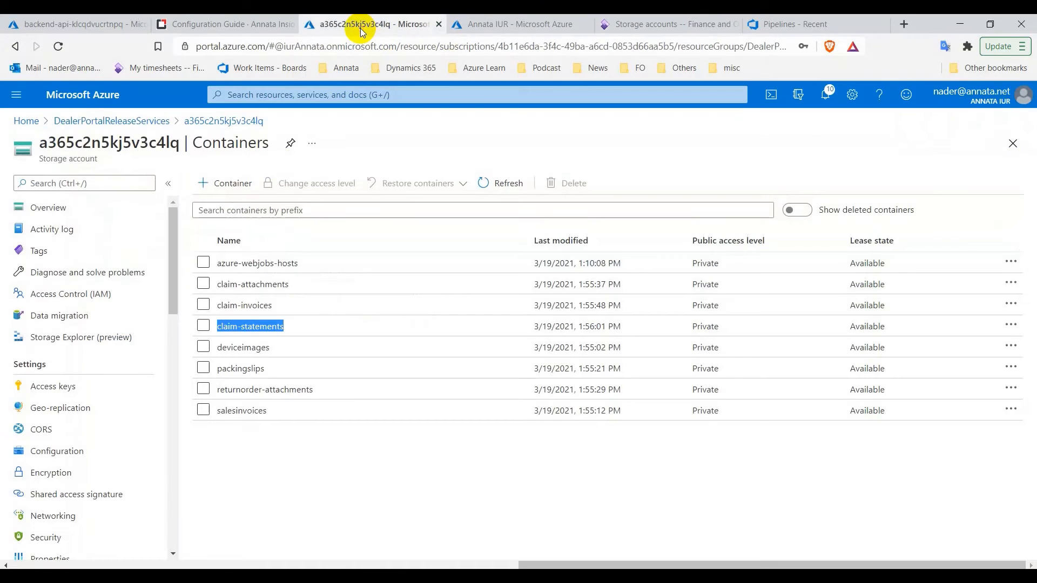
pyautogui.click(116, 220)
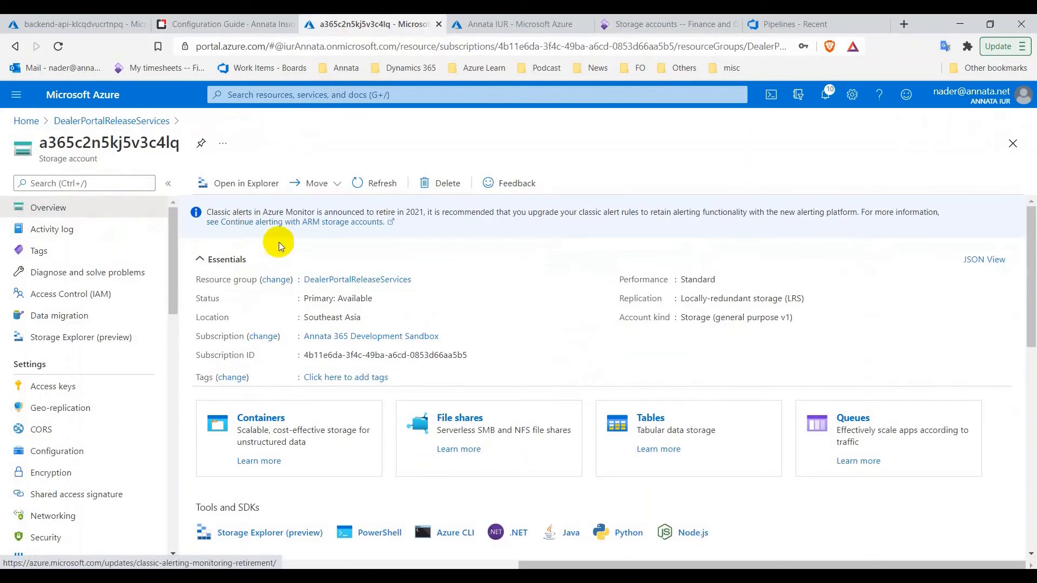
pyautogui.doubleClick(112, 142)
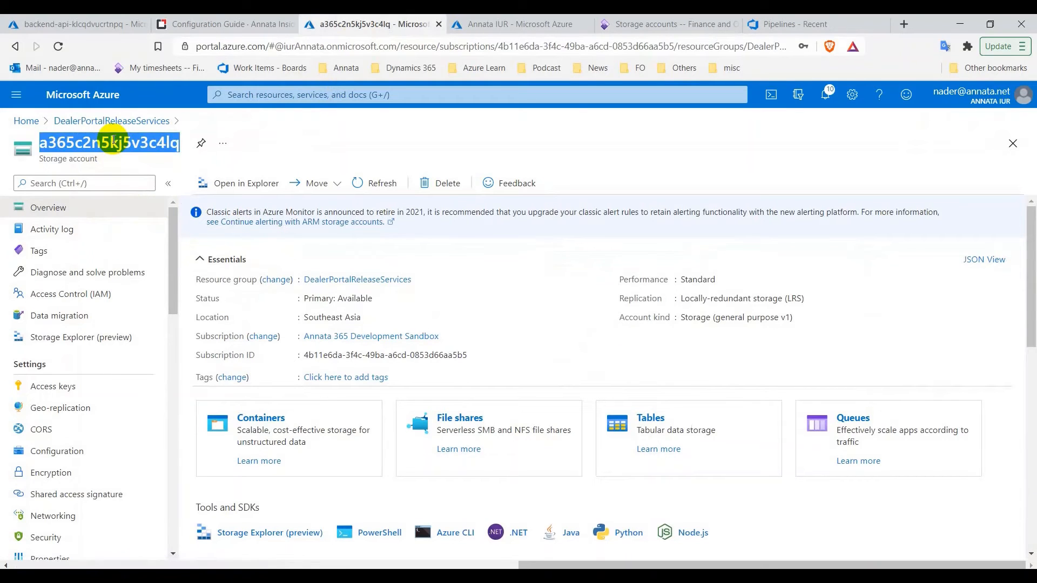
pyautogui.rightClick(125, 140)
pyautogui.click(141, 146)
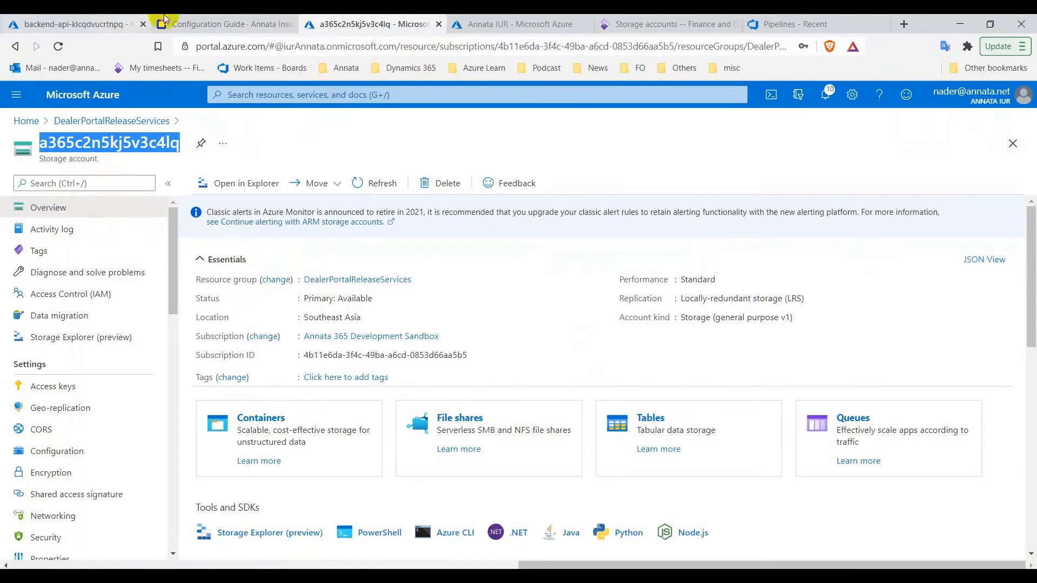
pyautogui.click(648, 23)
pyautogui.click(220, 254)
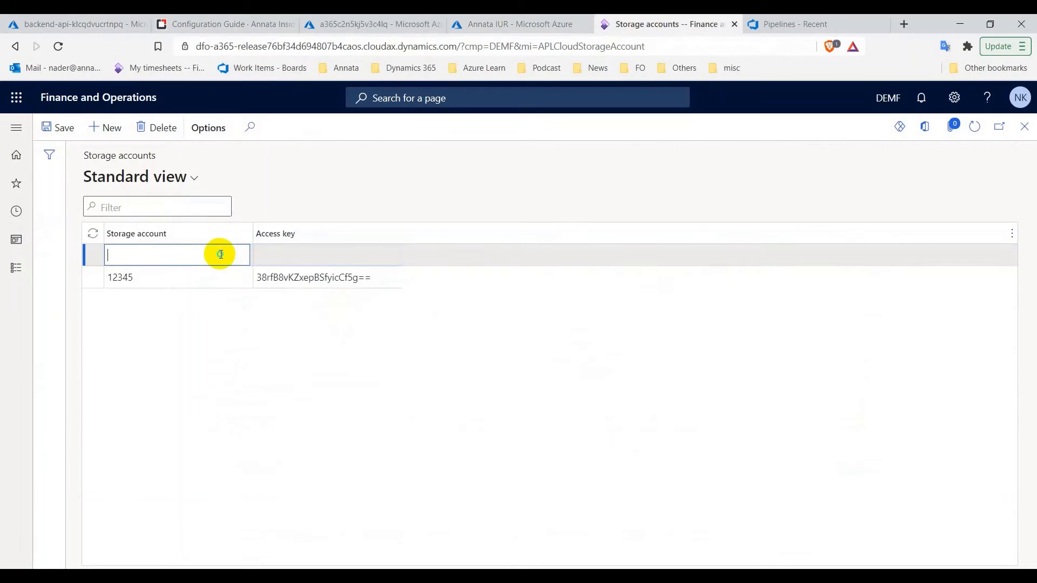
pyautogui.rightClick(221, 255)
pyautogui.click(277, 358)
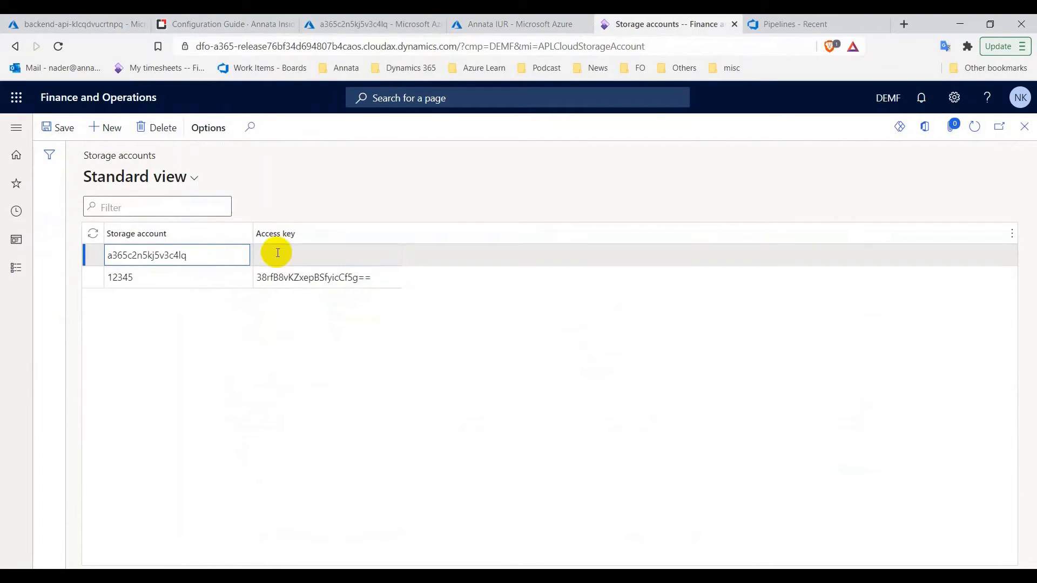
# Paste the account's Azure key1 into Access key and save the record
pyautogui.click(346, 25)
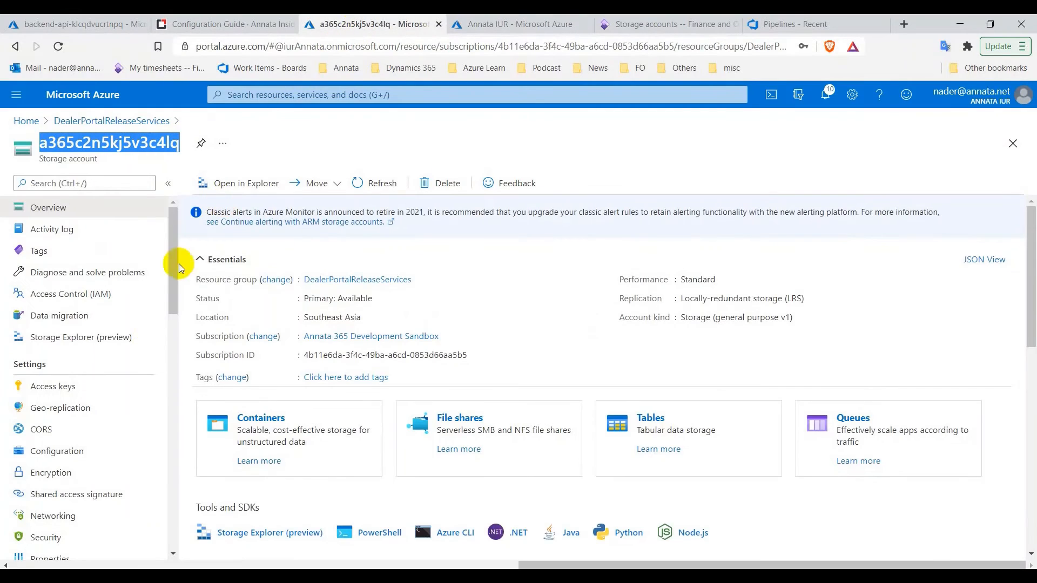
pyautogui.click(52, 388)
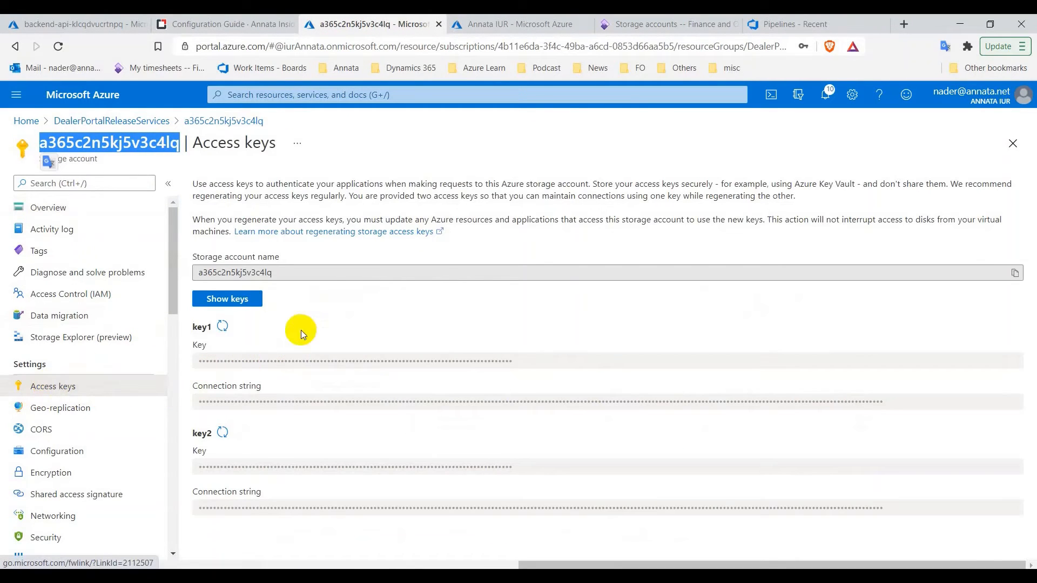
pyautogui.click(228, 299)
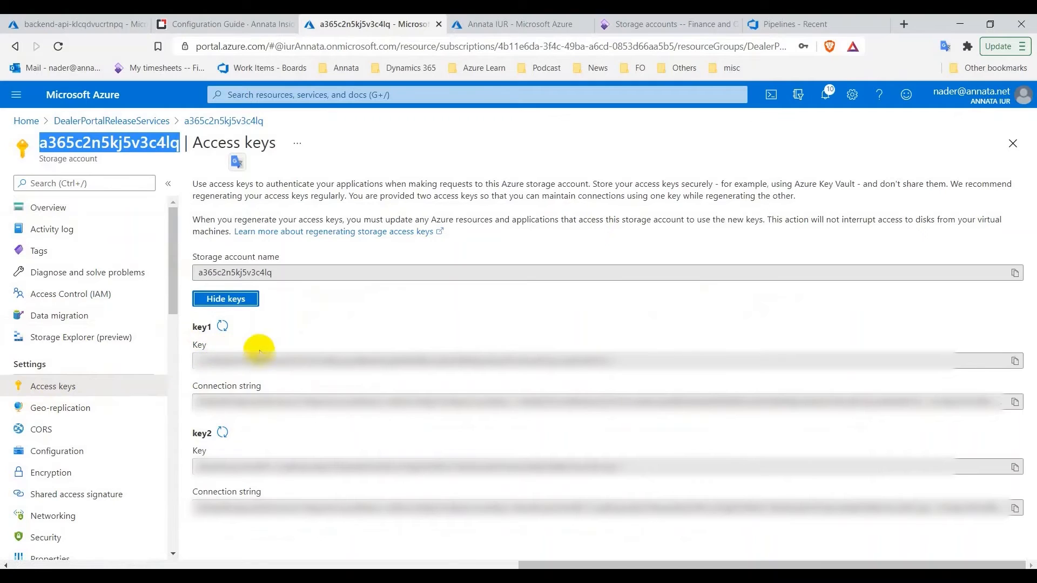
pyautogui.click(1015, 362)
pyautogui.click(626, 26)
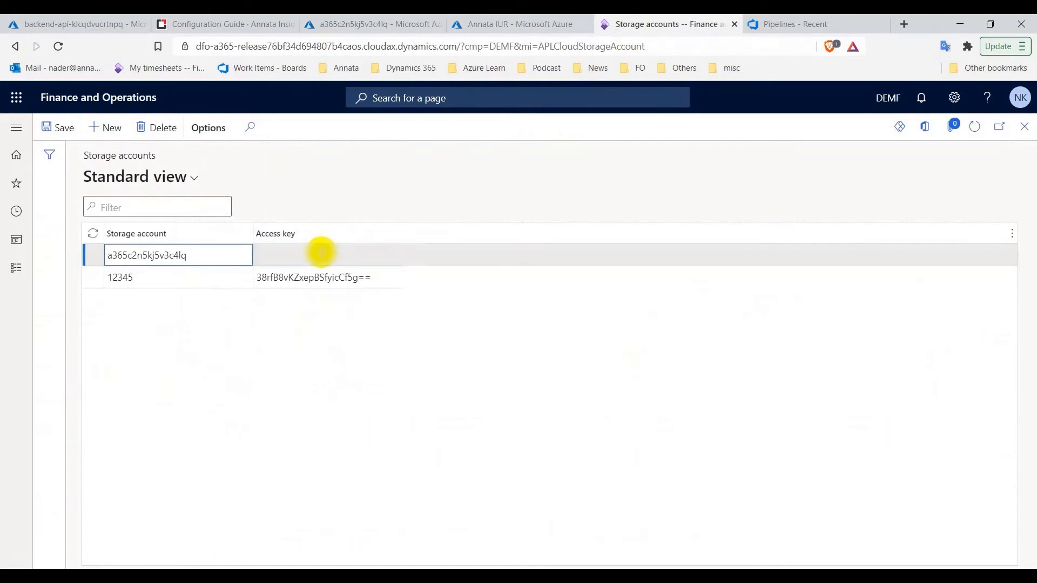
pyautogui.click(321, 254)
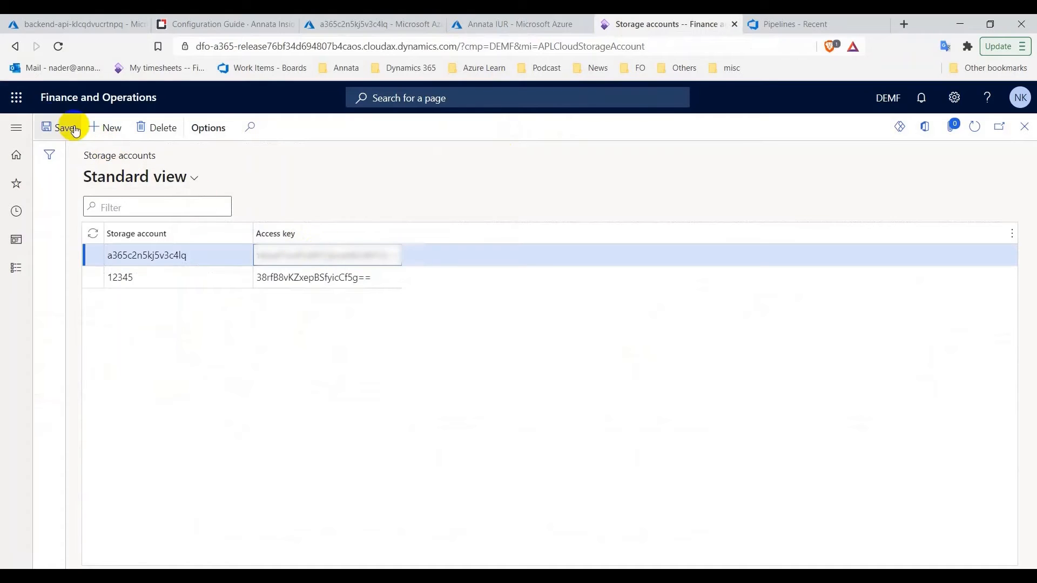
pyautogui.click(57, 127)
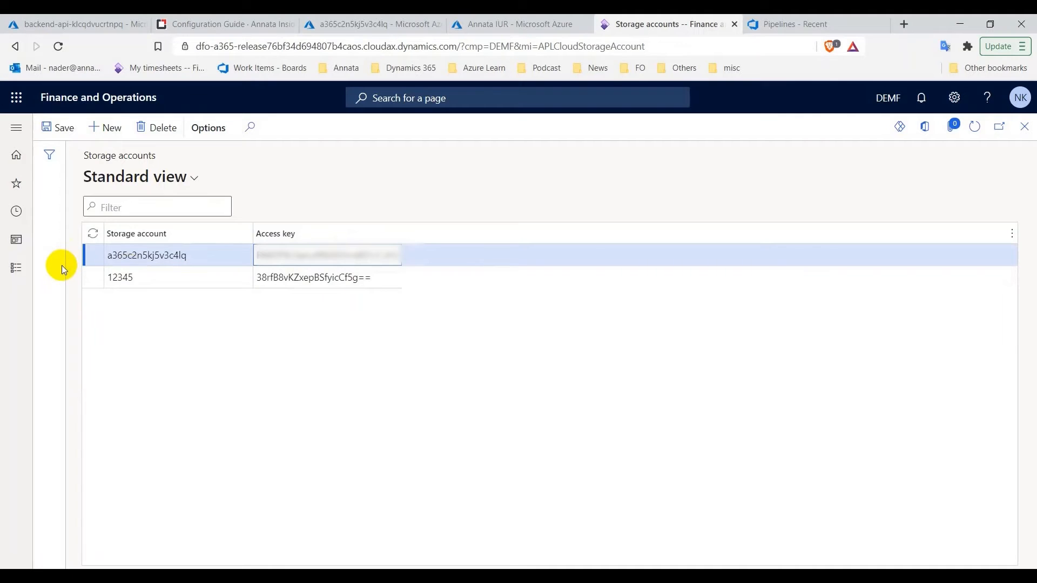
# Open Blob containers and create a new record on storage account a365c2n5kj5v3c4lq
pyautogui.click(15, 269)
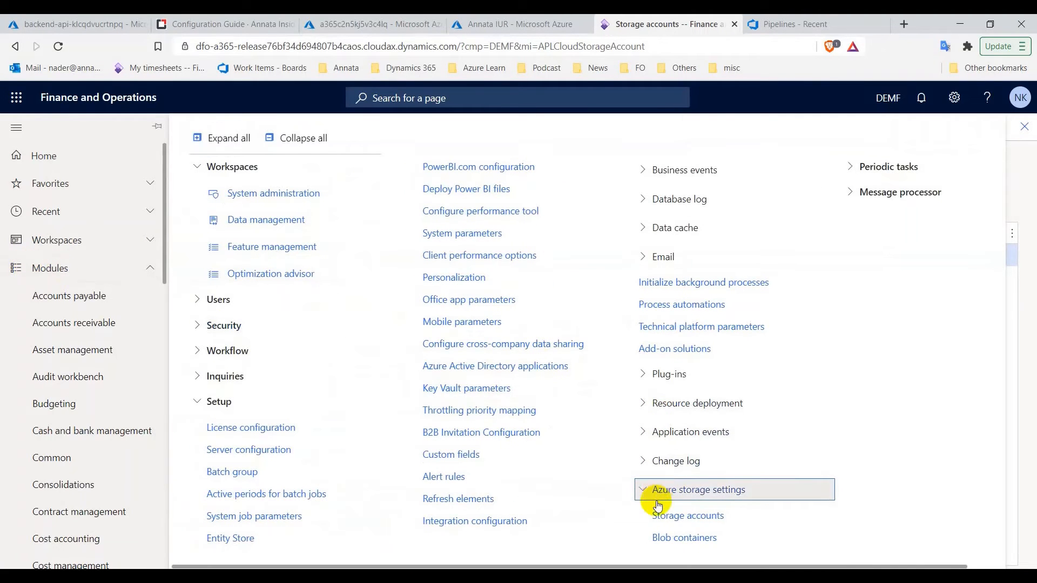
pyautogui.click(693, 540)
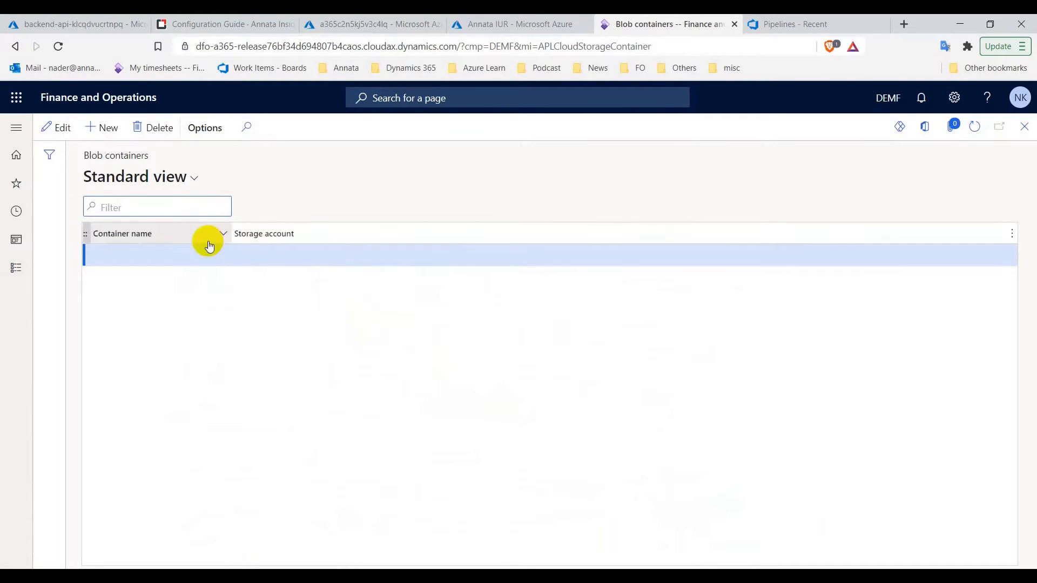
pyautogui.click(109, 128)
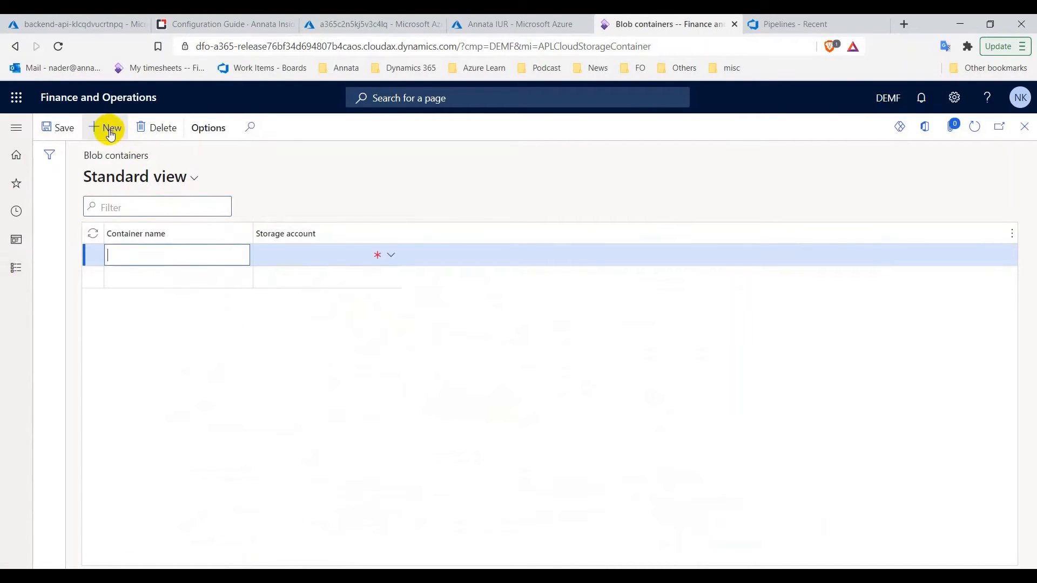
pyautogui.click(389, 255)
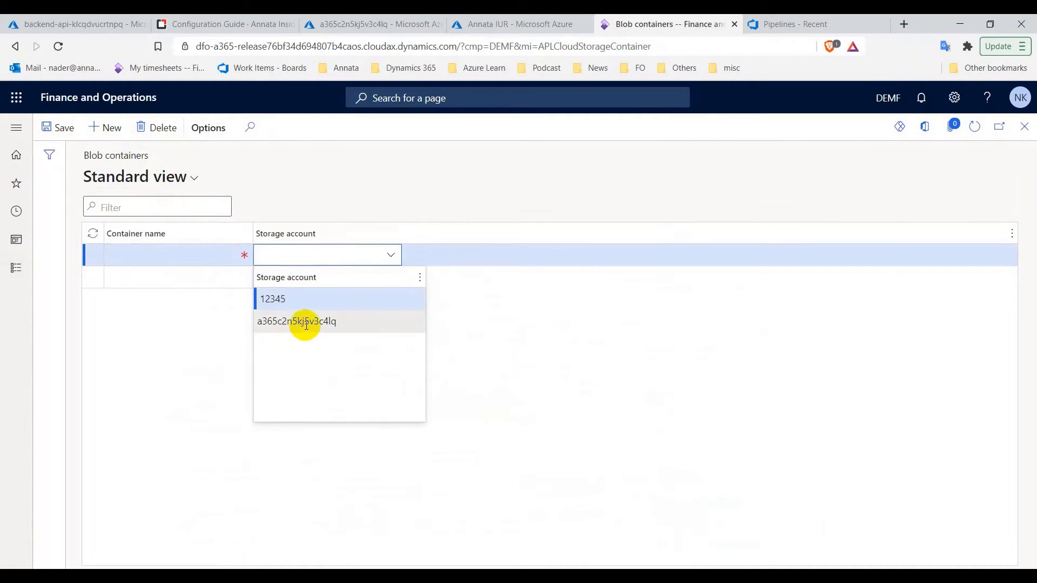
pyautogui.click(314, 321)
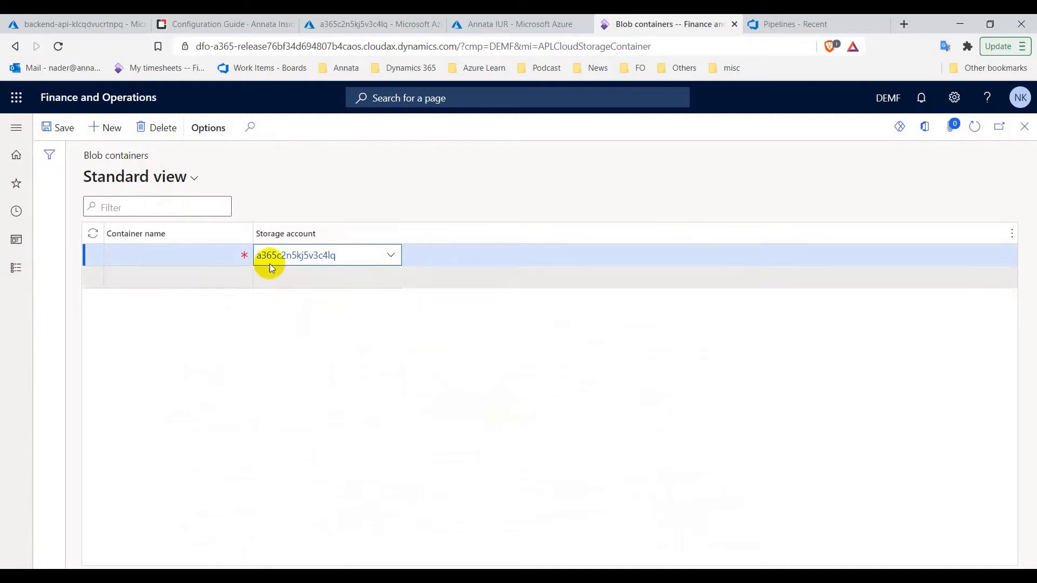
# Enter deviceimages as the new blob container's name
pyautogui.click(218, 254)
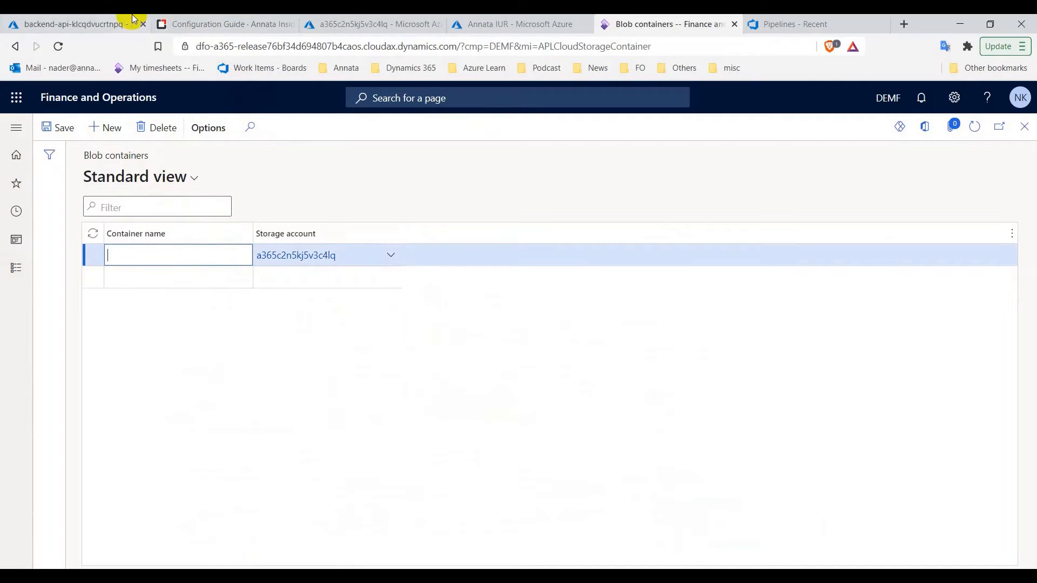
pyautogui.click(205, 24)
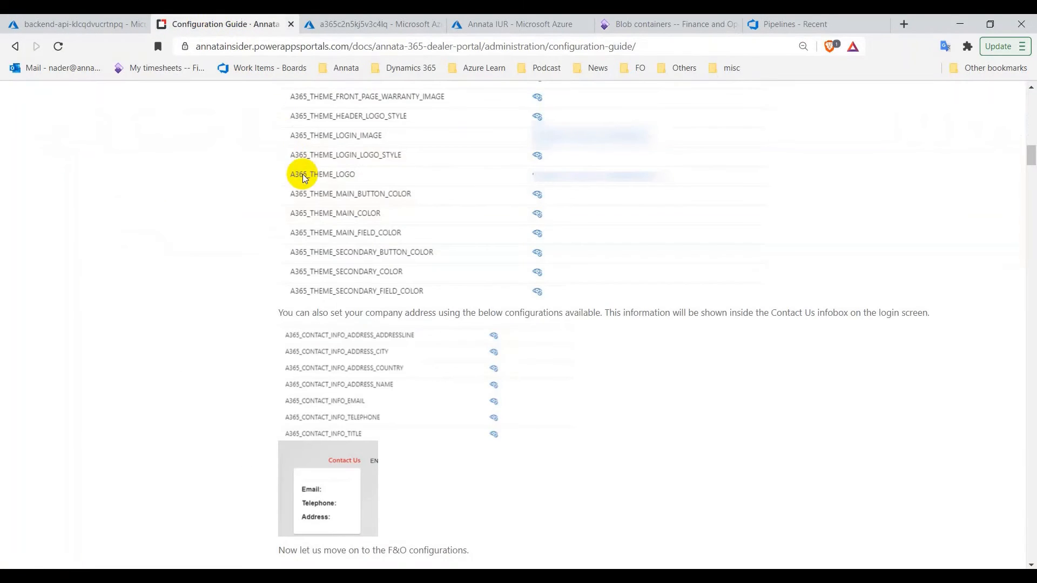
pyautogui.scroll(6, 306, 179)
pyautogui.scroll(15, 305, 179)
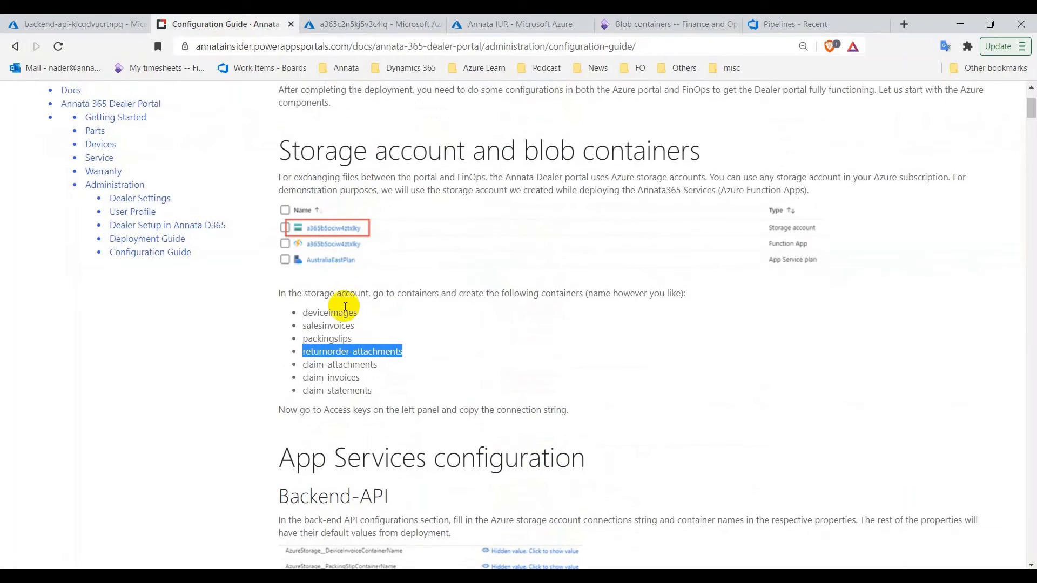
pyautogui.click(323, 314)
pyautogui.doubleClick(323, 314)
pyautogui.rightClick(323, 316)
pyautogui.click(354, 324)
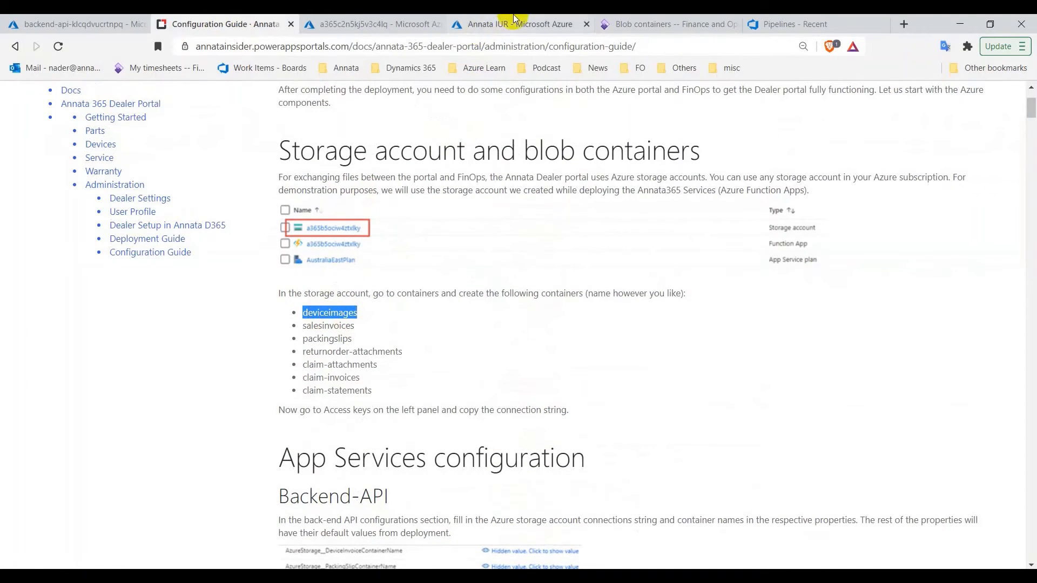
pyautogui.click(656, 24)
pyautogui.click(200, 252)
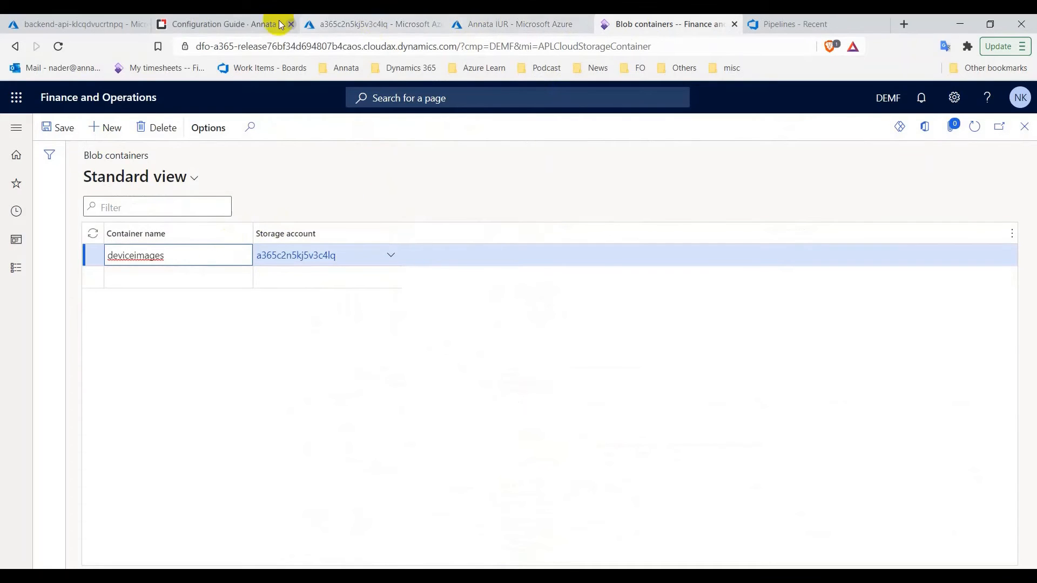
# Start a second container row named salesinvoices
pyautogui.click(234, 22)
pyautogui.moveTo(234, 22); pyautogui.dragTo(521, 21)
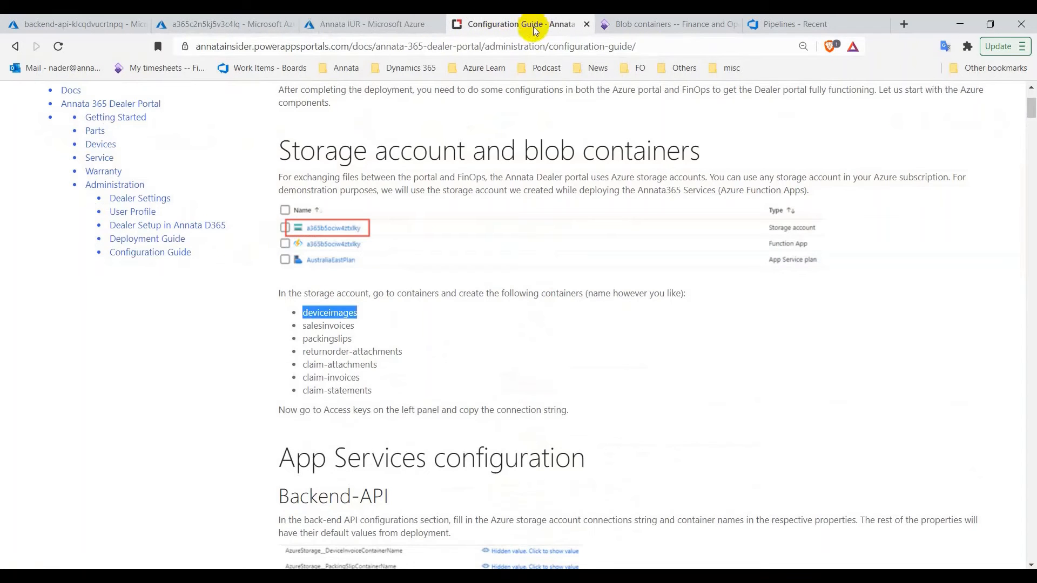
pyautogui.doubleClick(329, 324)
pyautogui.rightClick(329, 324)
pyautogui.click(349, 321)
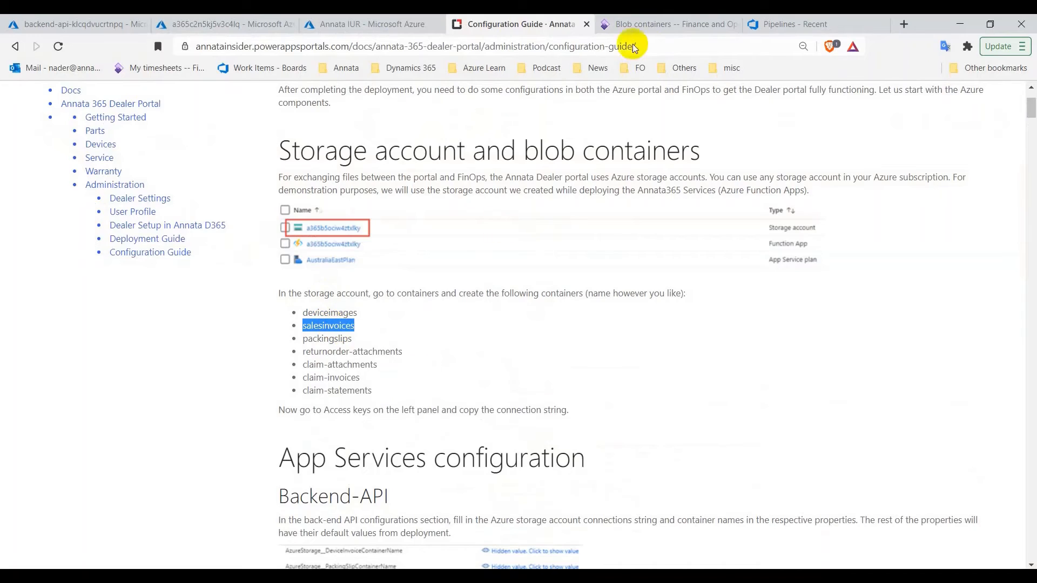
pyautogui.click(665, 23)
pyautogui.click(224, 277)
pyautogui.hotkey('ctrl', 'v')
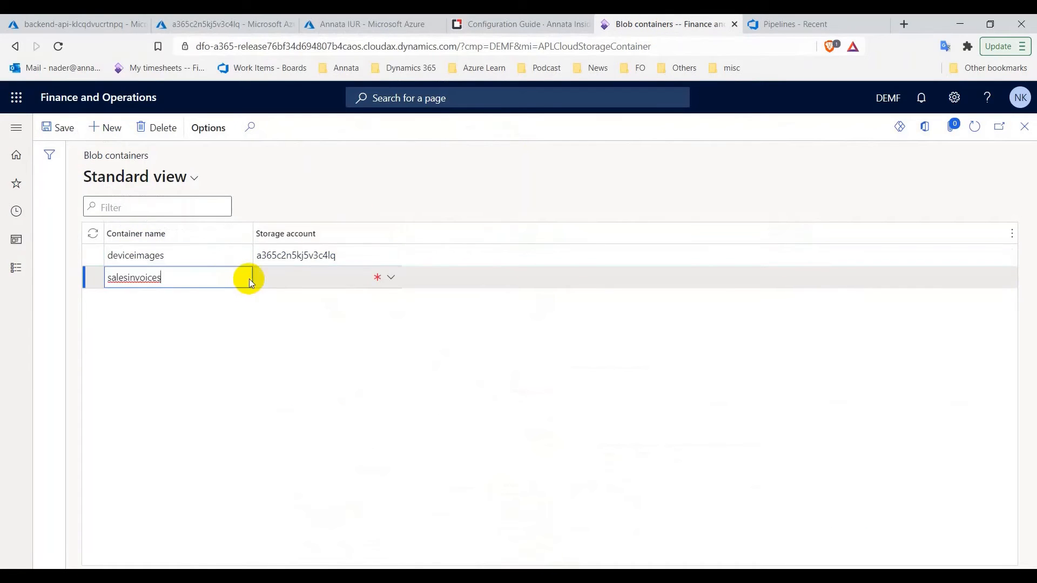
# Finish the pending row on a365c2n5kj5v3c4lq and add the packingslips container on that storage account
pyautogui.click(387, 281)
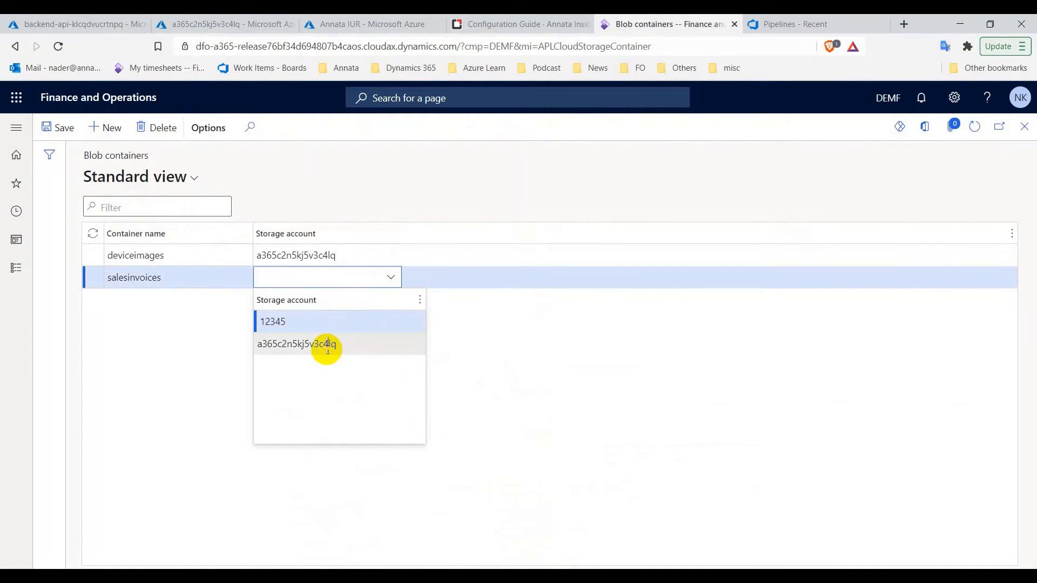
pyautogui.click(324, 346)
pyautogui.click(104, 129)
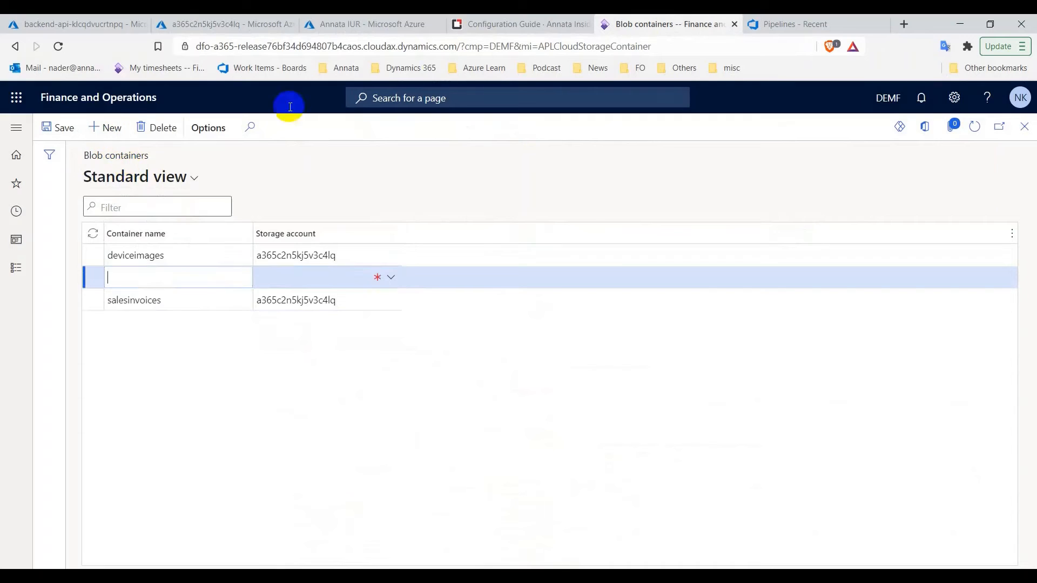
pyautogui.click(514, 25)
pyautogui.click(336, 337)
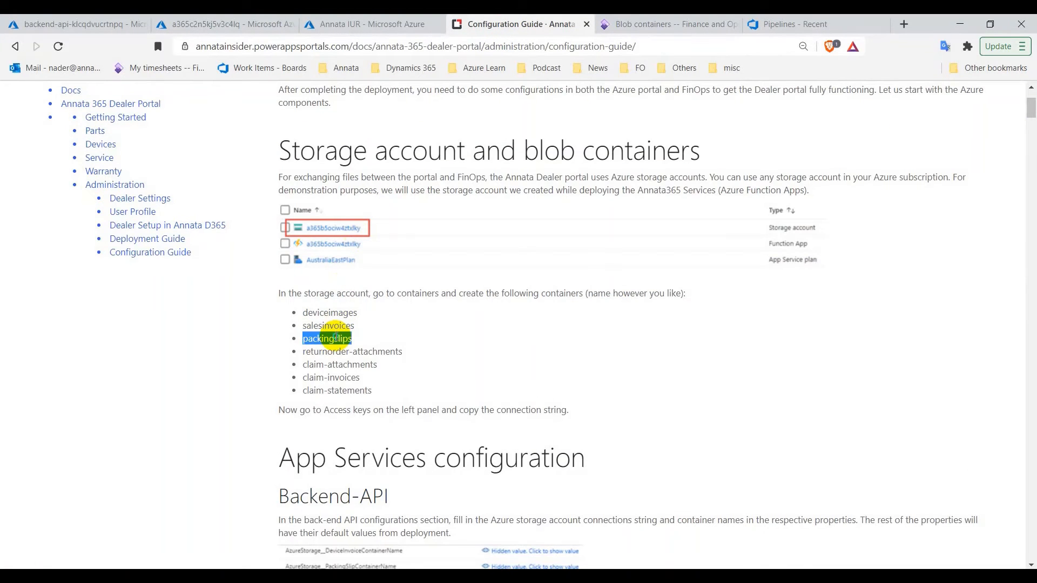
pyautogui.rightClick(336, 337)
pyautogui.click(359, 345)
pyautogui.click(668, 25)
pyautogui.hotkey('ctrl', 'v')
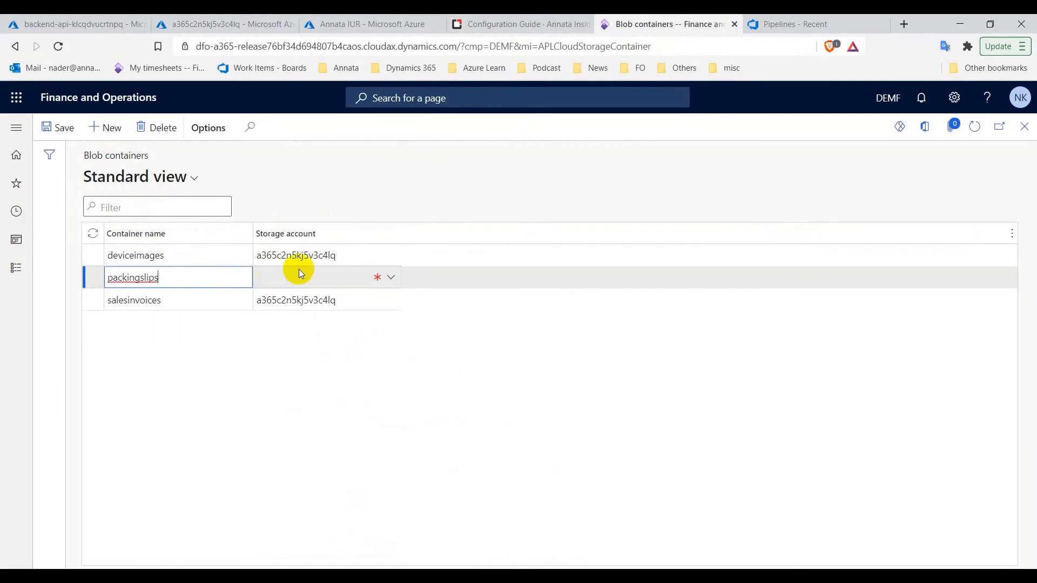
pyautogui.click(389, 277)
pyautogui.click(340, 342)
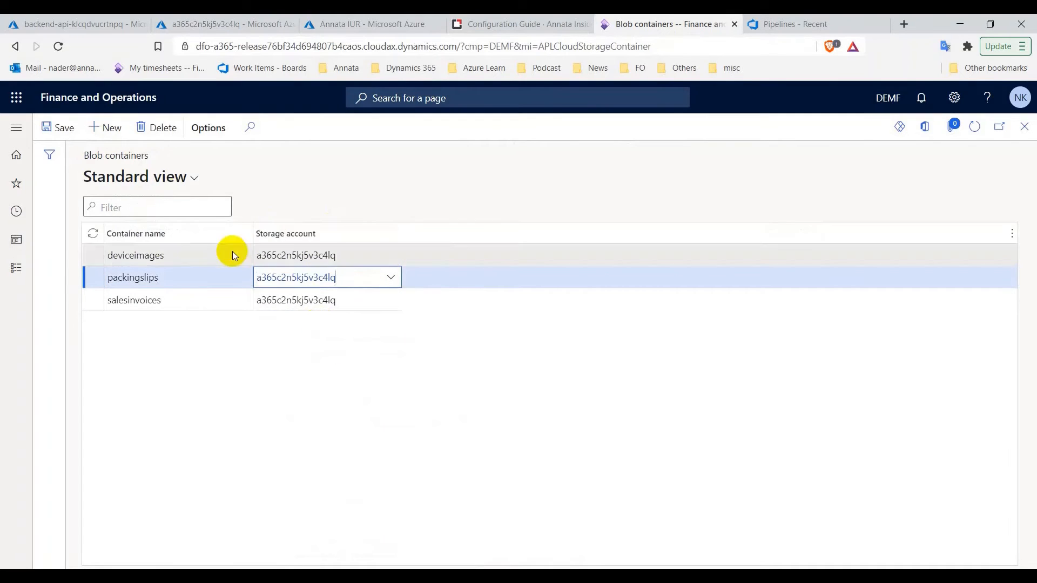
# Add the returnorder-attachments container on storage account a365c2n5kj5v3c4lq
pyautogui.click(112, 130)
pyautogui.click(394, 279)
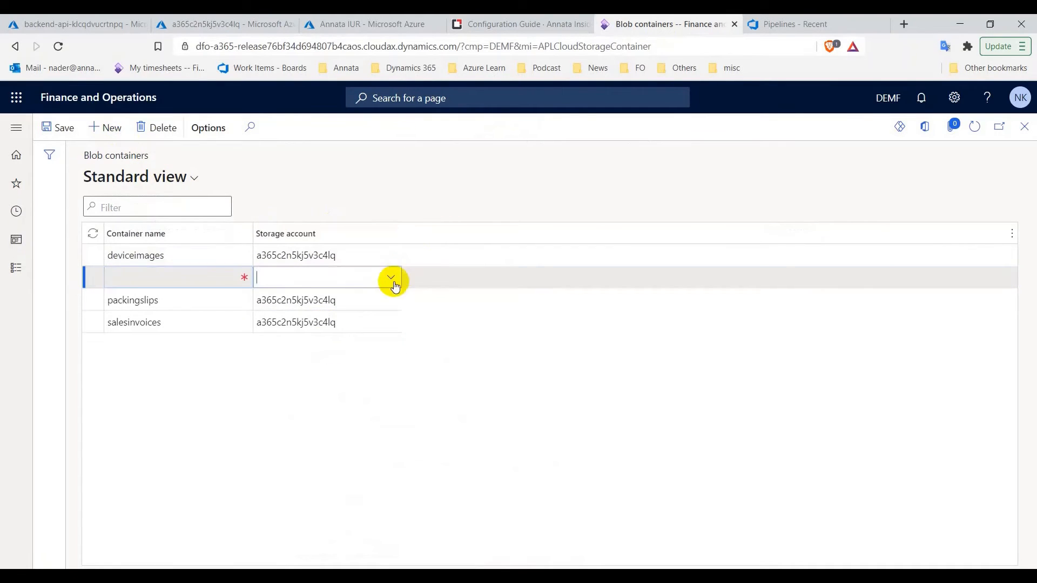
pyautogui.click(370, 340)
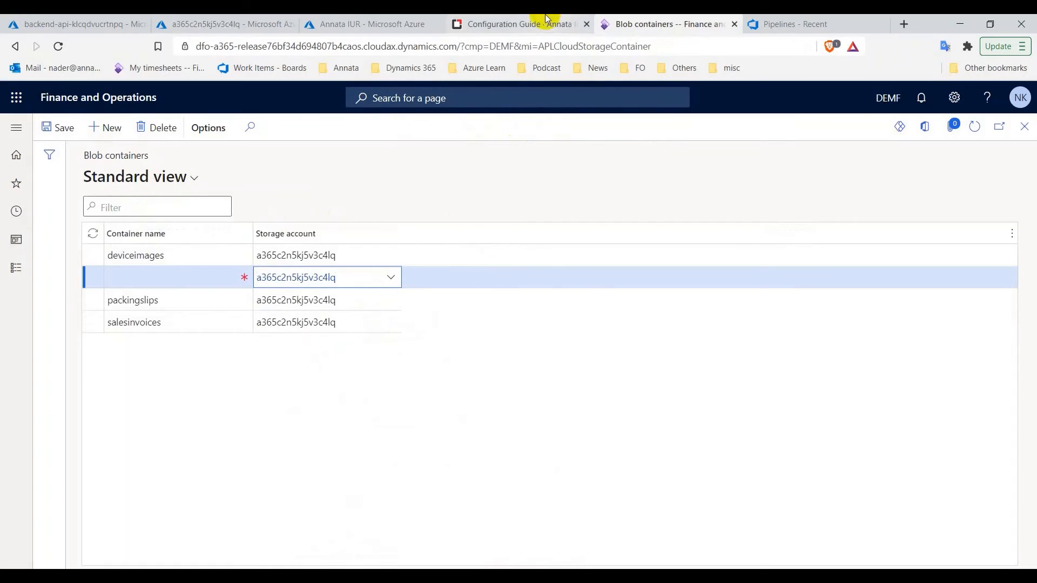
pyautogui.click(521, 23)
pyautogui.rightClick(337, 348)
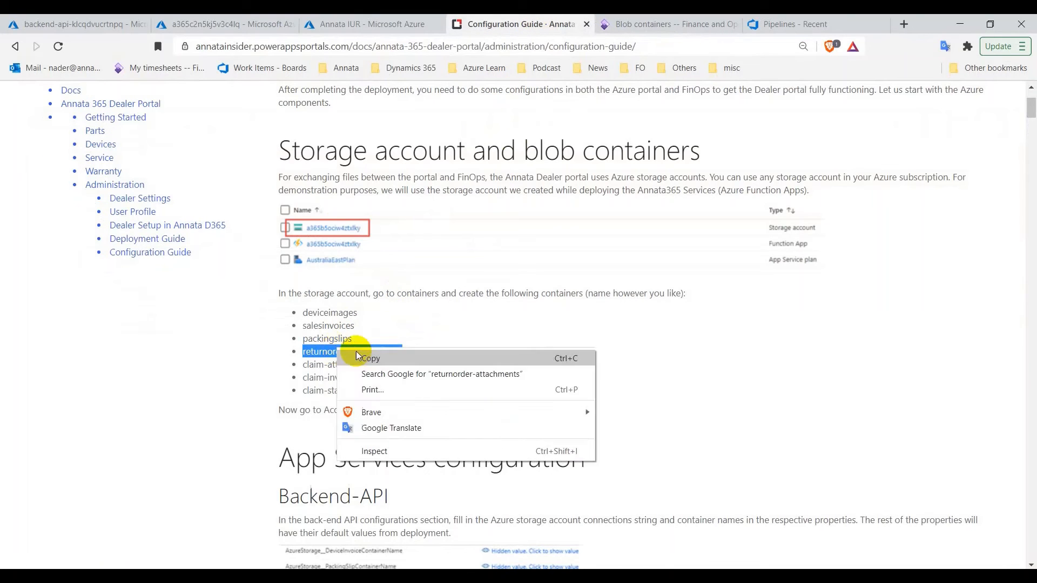
pyautogui.click(364, 359)
pyautogui.click(664, 24)
pyautogui.click(208, 280)
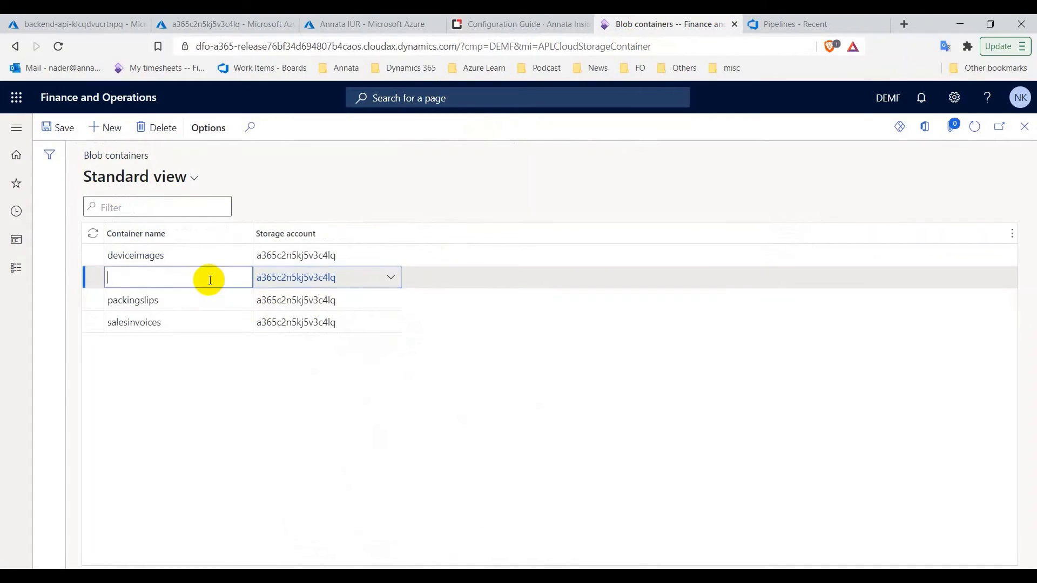
pyautogui.hotkey('ctrl', 'v')
# Add the claim-attachments container on storage account a365c2n5kj5v3c4lq
pyautogui.click(102, 127)
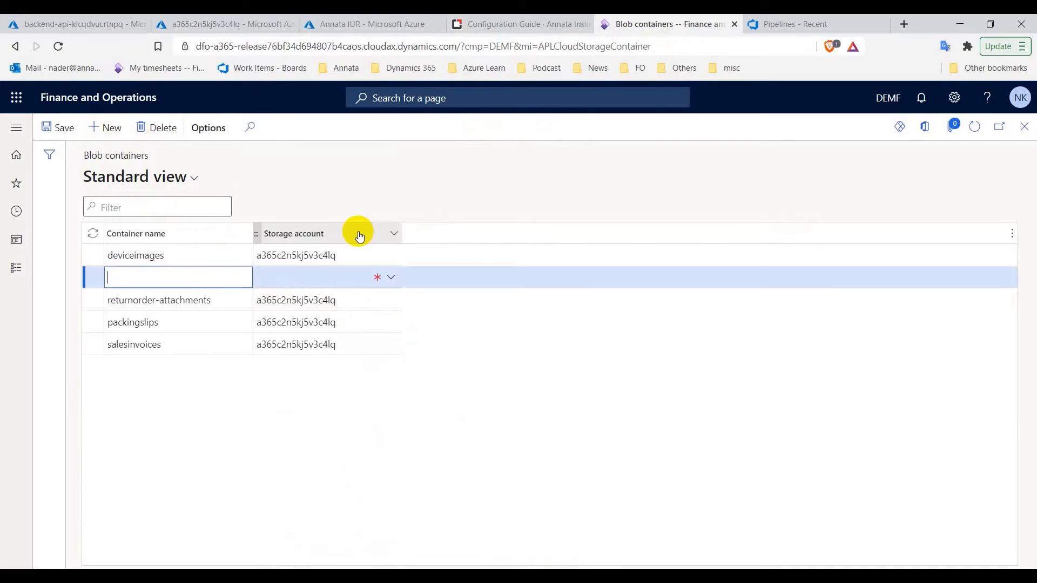
pyautogui.click(391, 277)
pyautogui.click(348, 346)
pyautogui.click(573, 23)
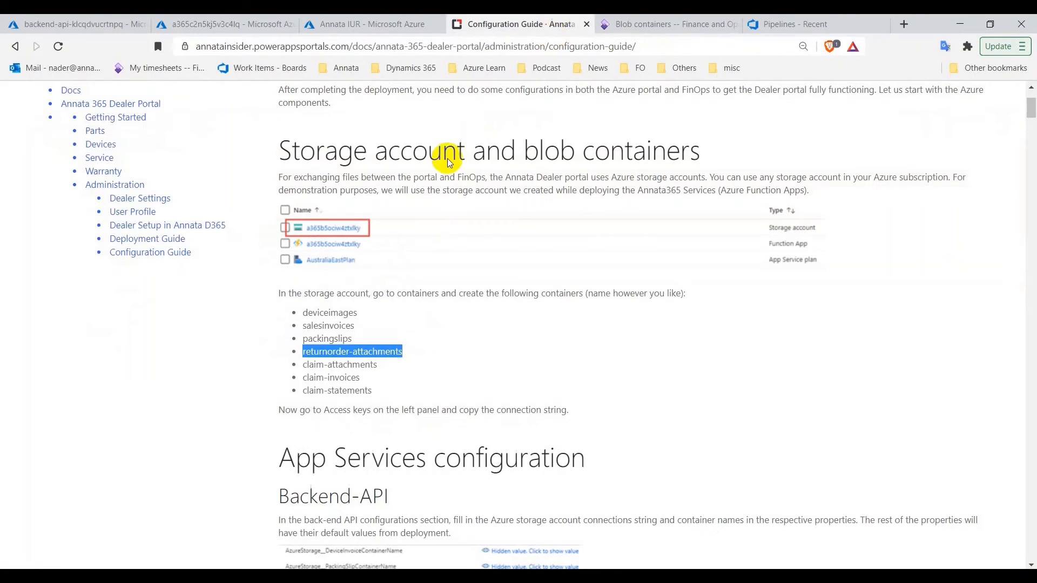
pyautogui.click(331, 364)
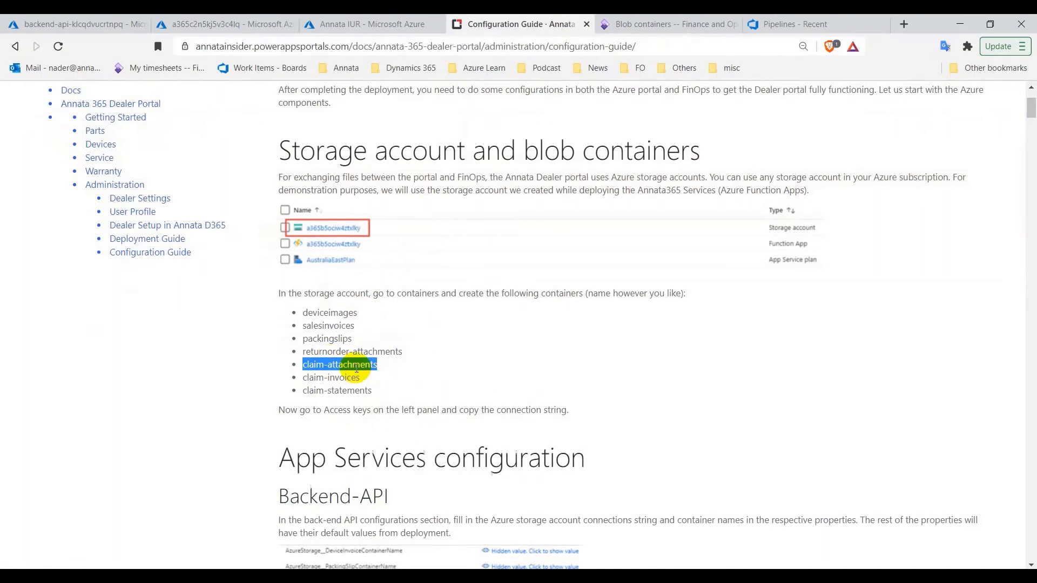
pyautogui.click(649, 24)
pyautogui.click(200, 273)
pyautogui.hotkey('ctrl', 'v')
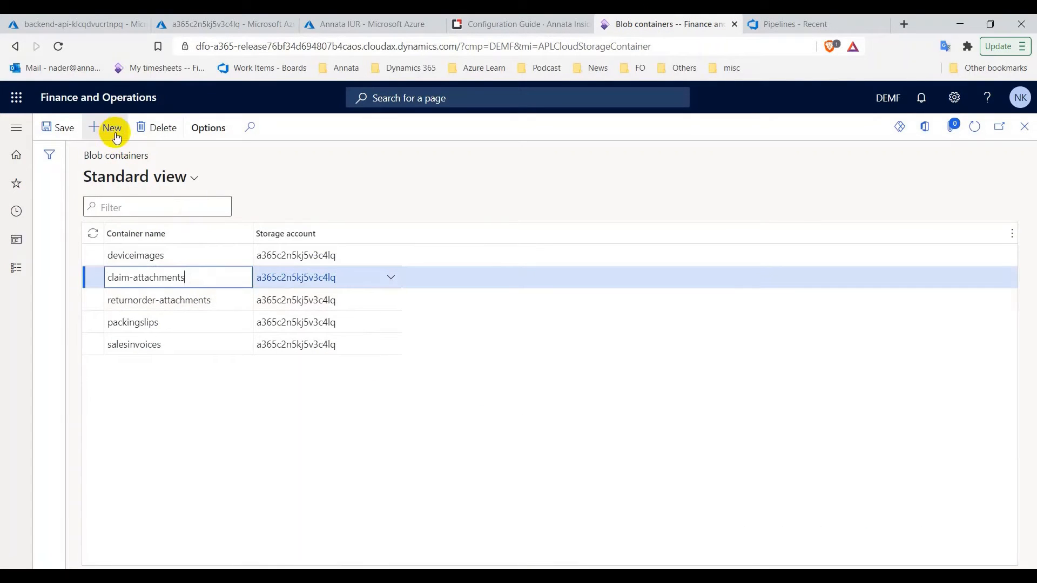
# Add the claim-invoices container on storage account a365c2n5kj5v3c4lq
pyautogui.click(114, 129)
pyautogui.click(383, 277)
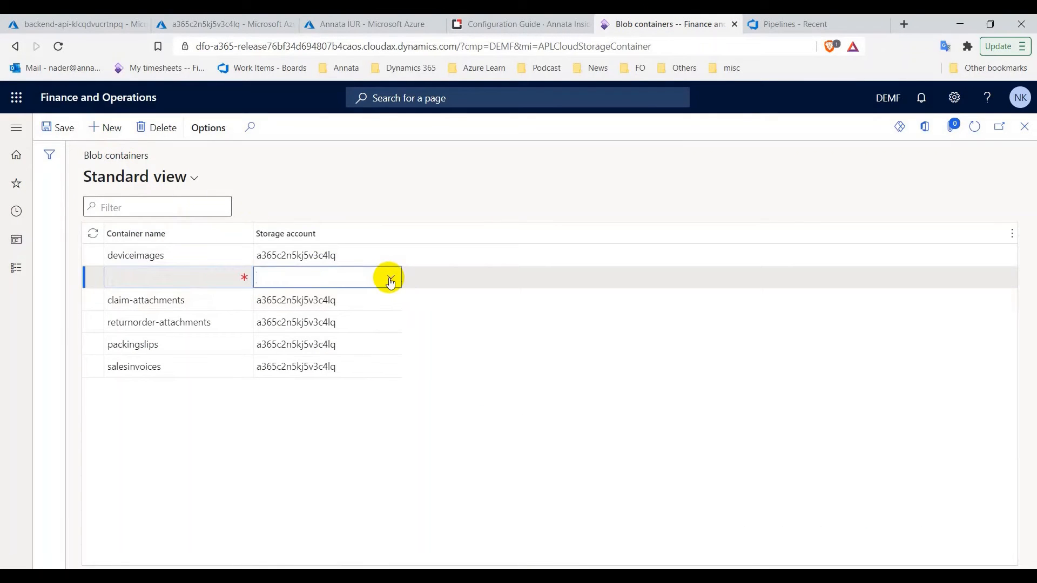
pyautogui.click(385, 278)
pyautogui.click(370, 341)
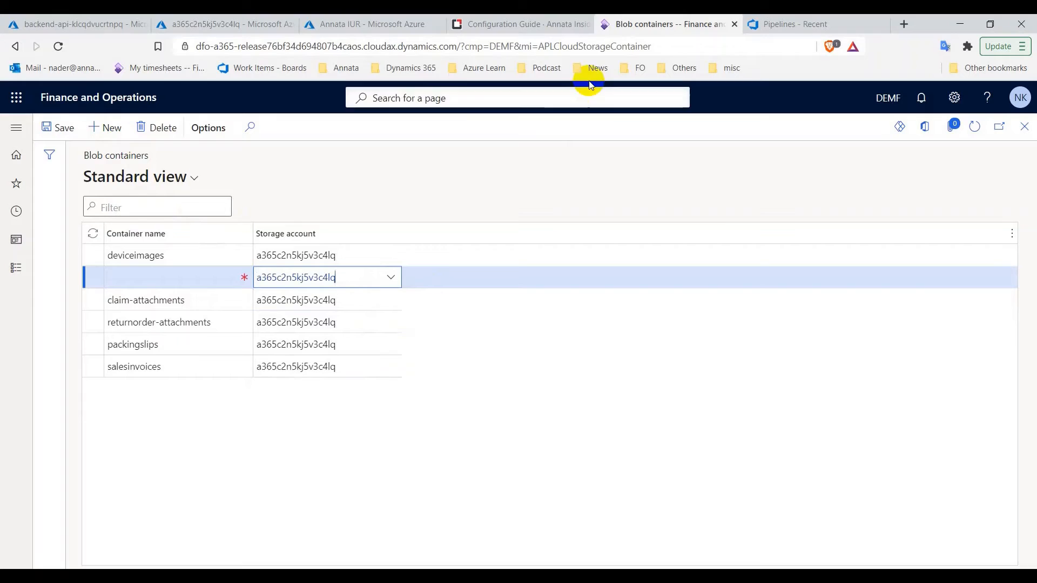
pyautogui.click(556, 26)
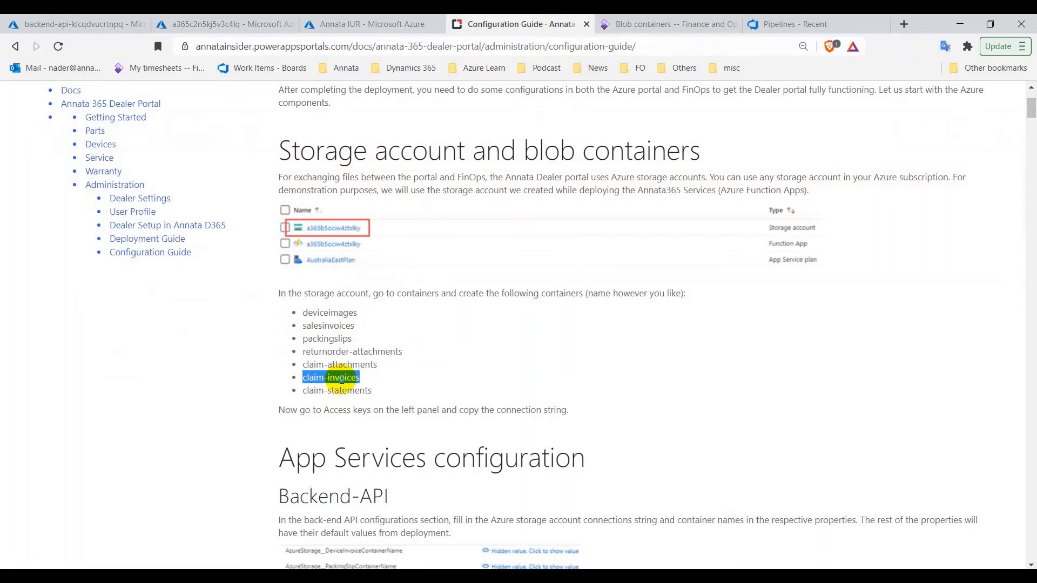
pyautogui.rightClick(342, 380)
pyautogui.click(357, 389)
pyautogui.click(621, 25)
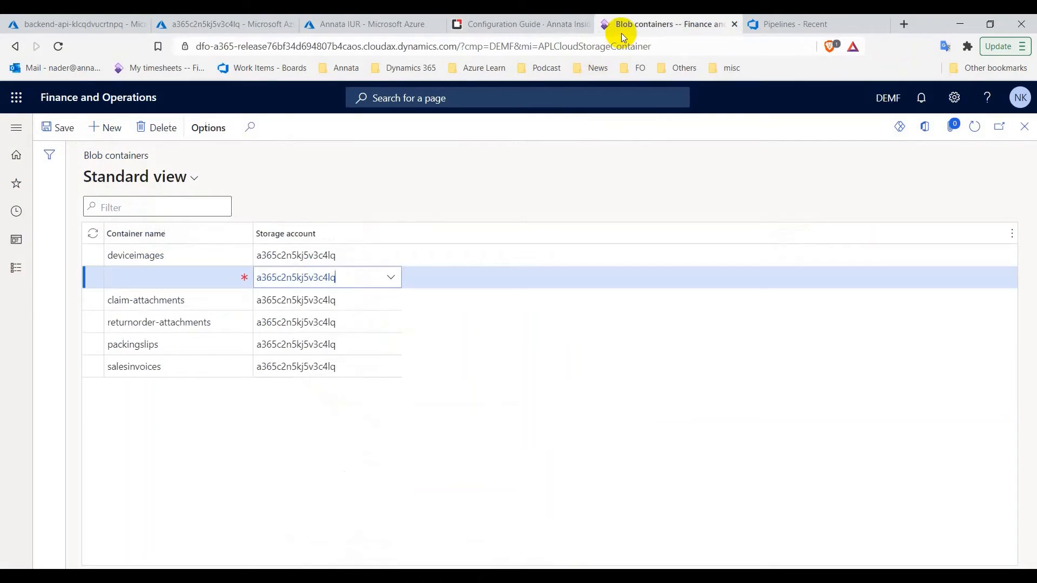
pyautogui.click(216, 279)
pyautogui.hotkey('ctrl', 'v')
# Add the claim-statements container on a365c2n5kj5v3c4lq and save the new blob containers
pyautogui.click(105, 128)
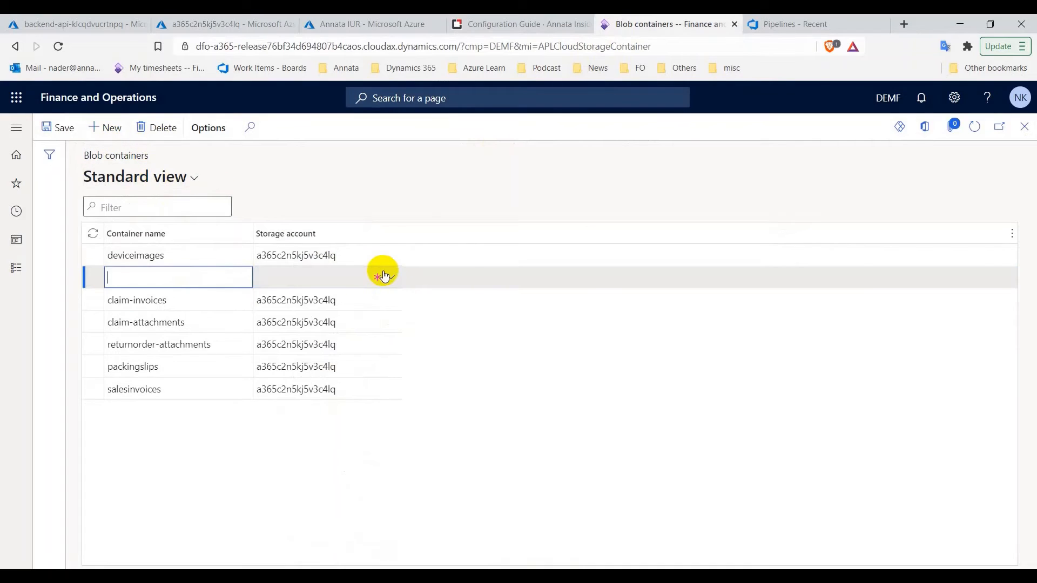
pyautogui.click(383, 276)
pyautogui.click(373, 340)
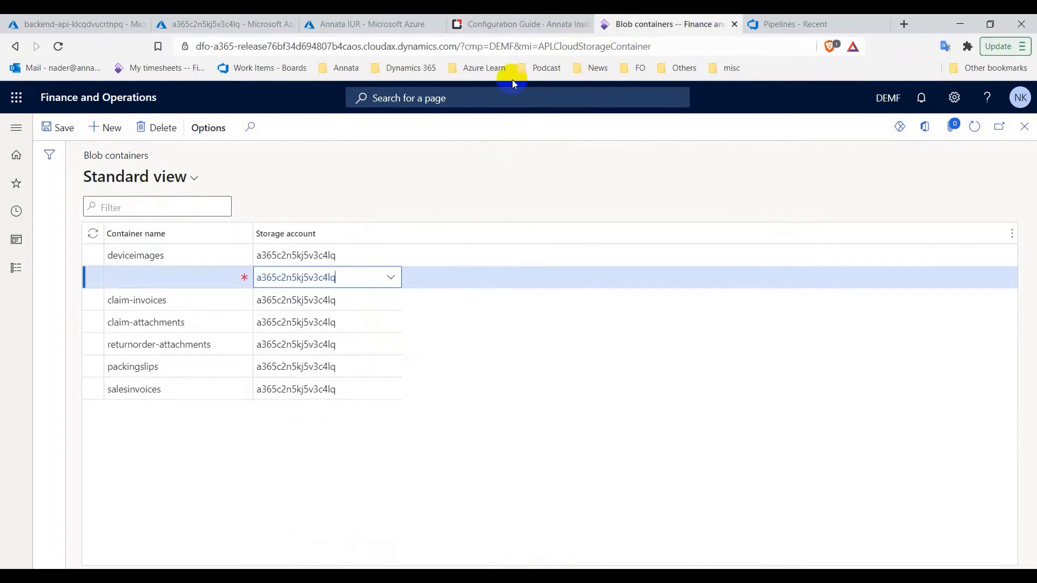
pyautogui.click(519, 24)
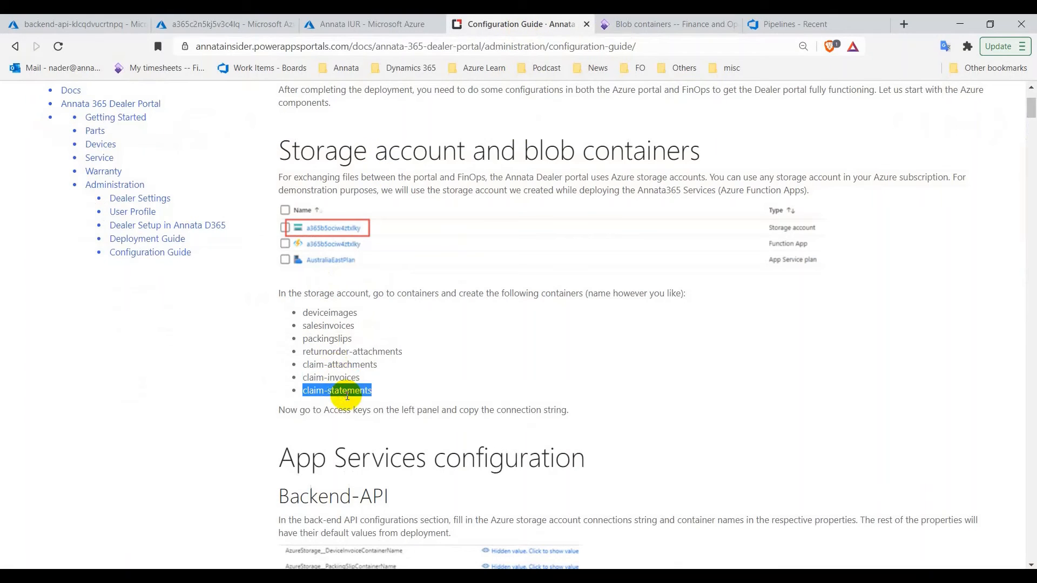
pyautogui.rightClick(347, 398)
pyautogui.click(373, 405)
pyautogui.click(626, 24)
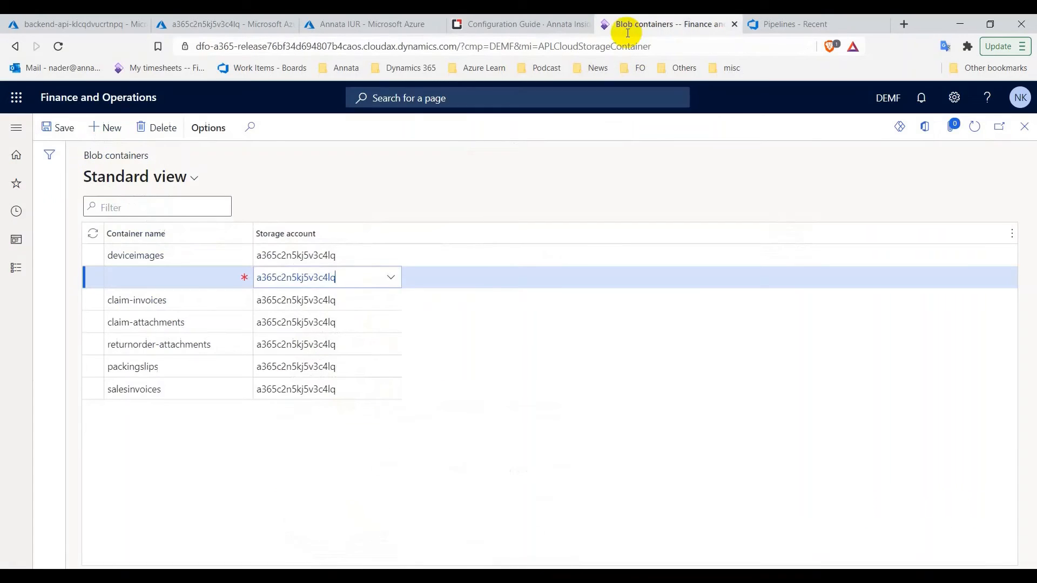
pyautogui.click(209, 274)
pyautogui.hotkey('ctrl', 'v')
pyautogui.click(46, 127)
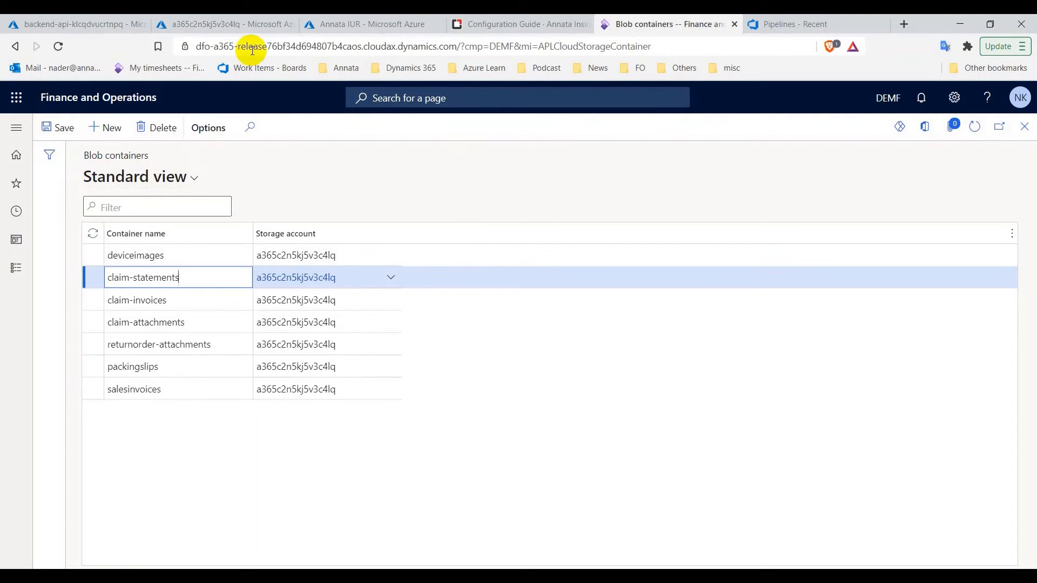
pyautogui.click(197, 23)
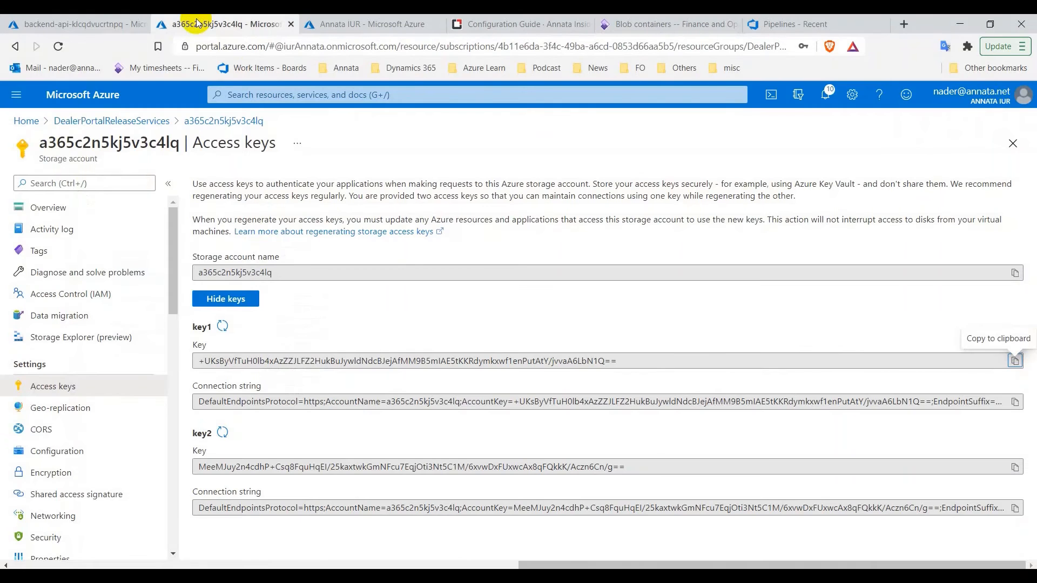
pyautogui.click(48, 208)
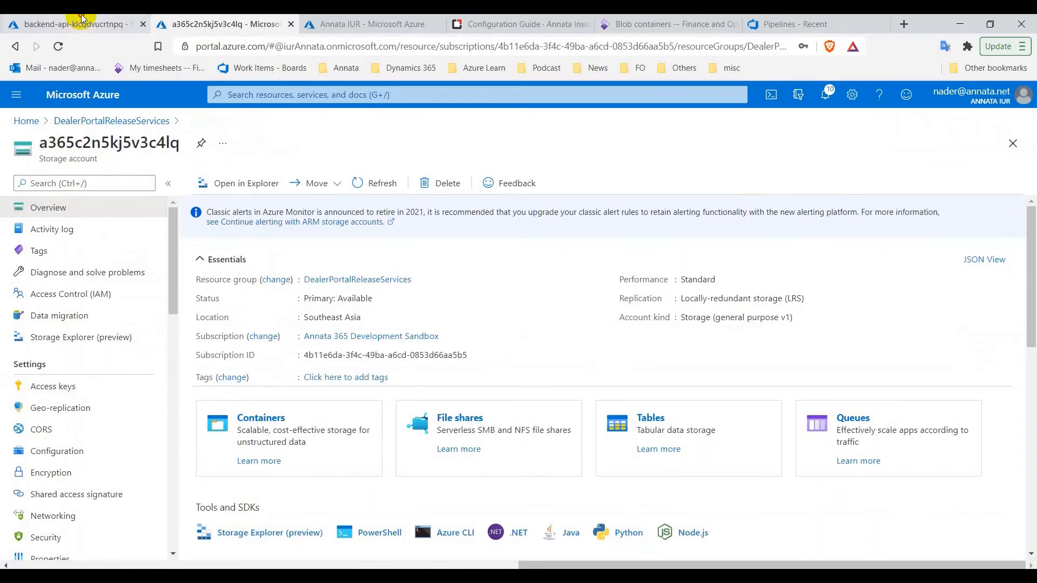
pyautogui.click(89, 21)
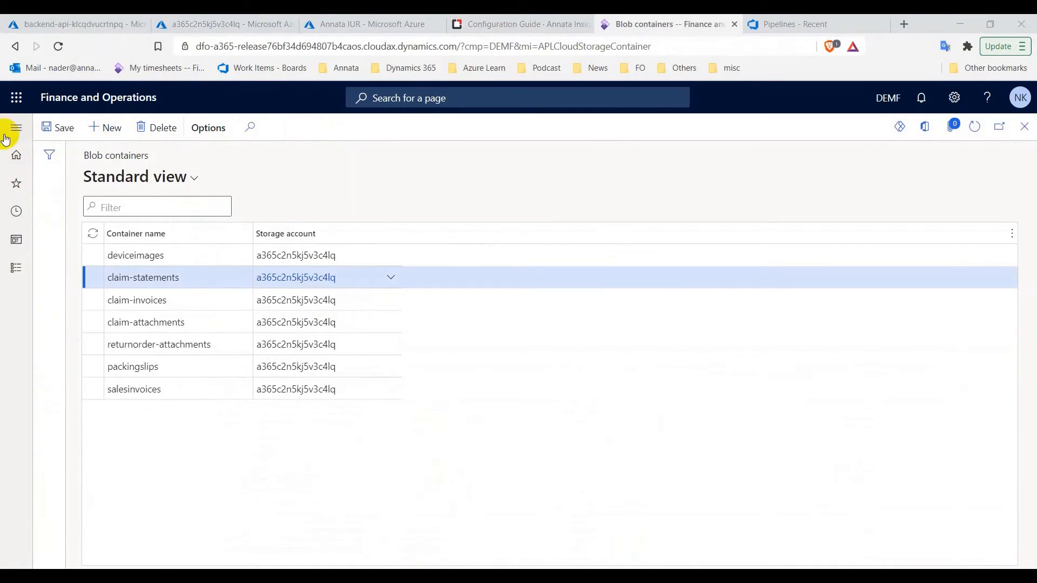
# Go to the dealer portal Members page and reload it
pyautogui.click(16, 268)
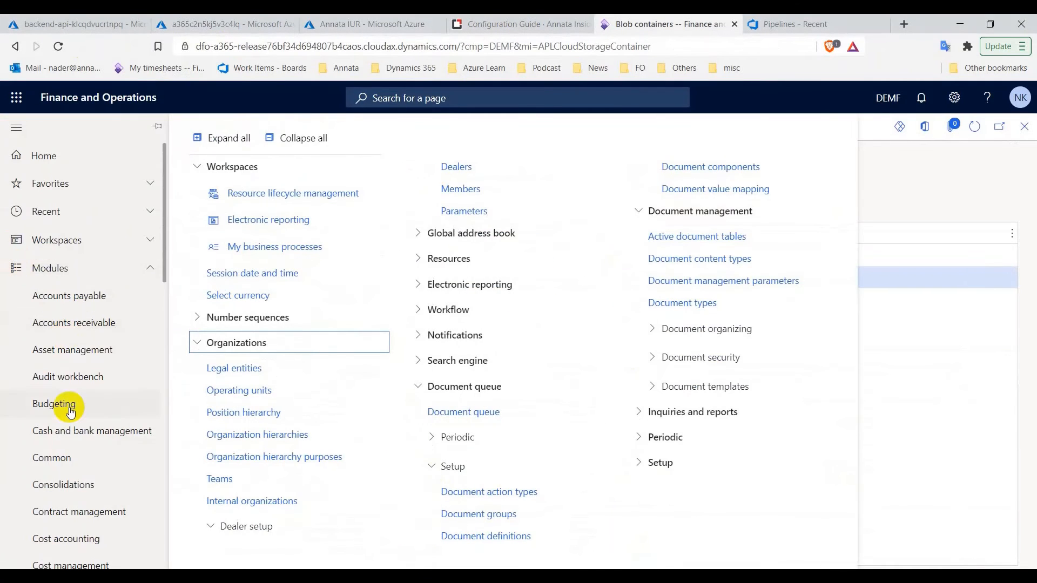
pyautogui.scroll(-9, 70, 410)
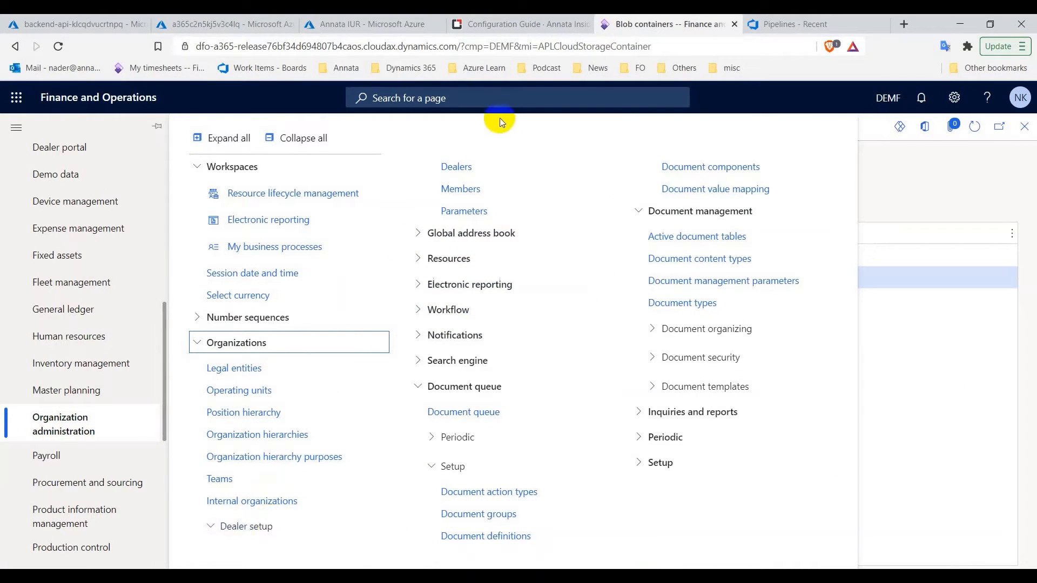
pyautogui.click(476, 192)
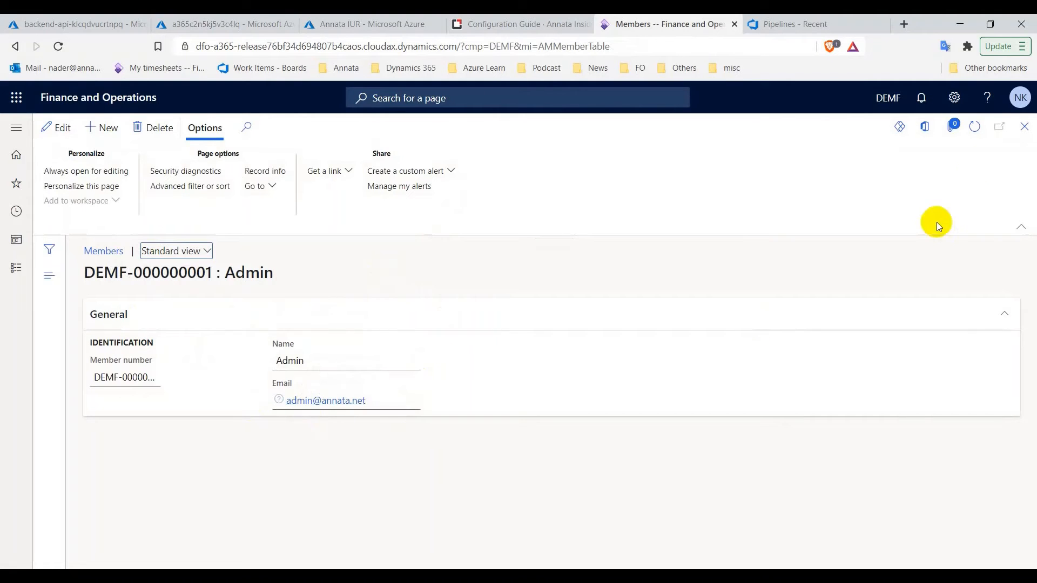
pyautogui.click(975, 128)
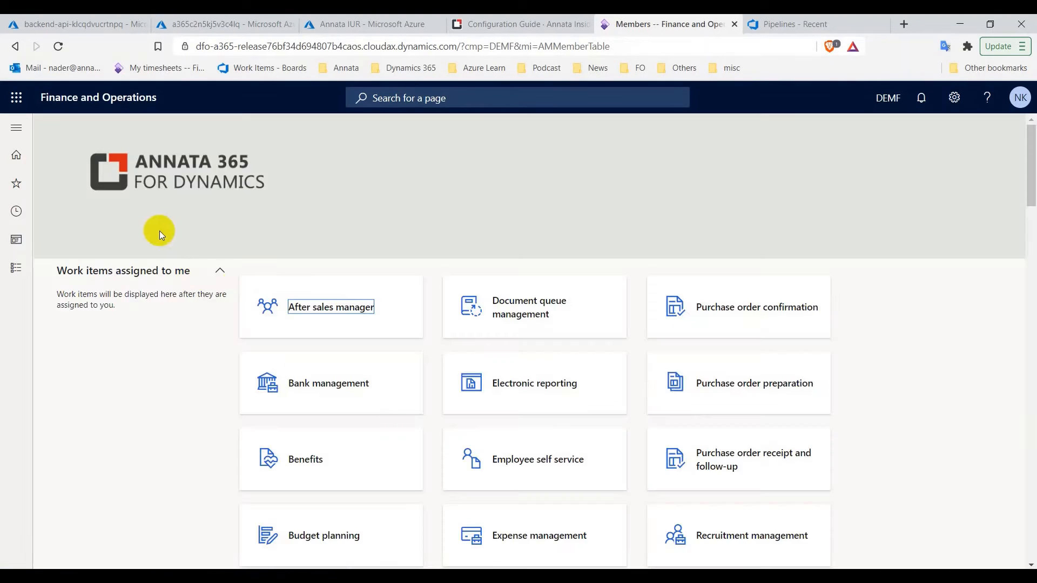
# Verify dealer DEMF-000000002 (Fair & Square Motors) has an Admin member, then return to the modules menu
pyautogui.click(18, 266)
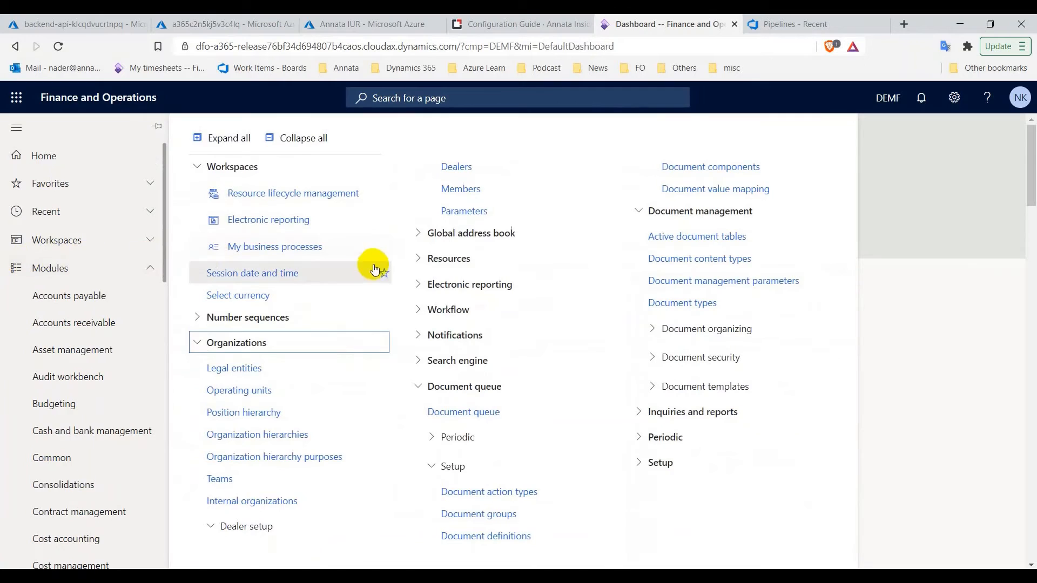
pyautogui.click(459, 168)
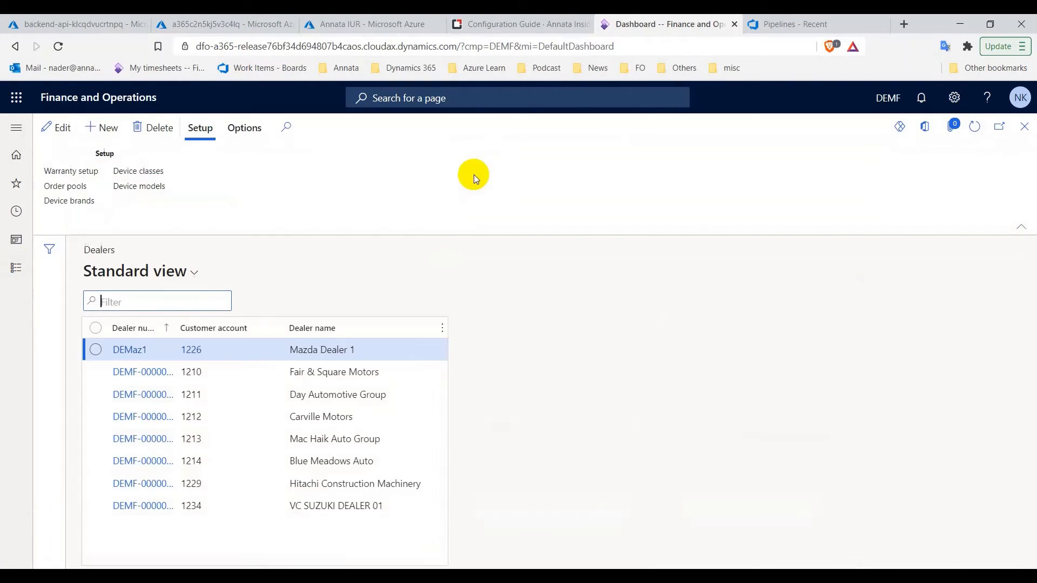
pyautogui.click(135, 373)
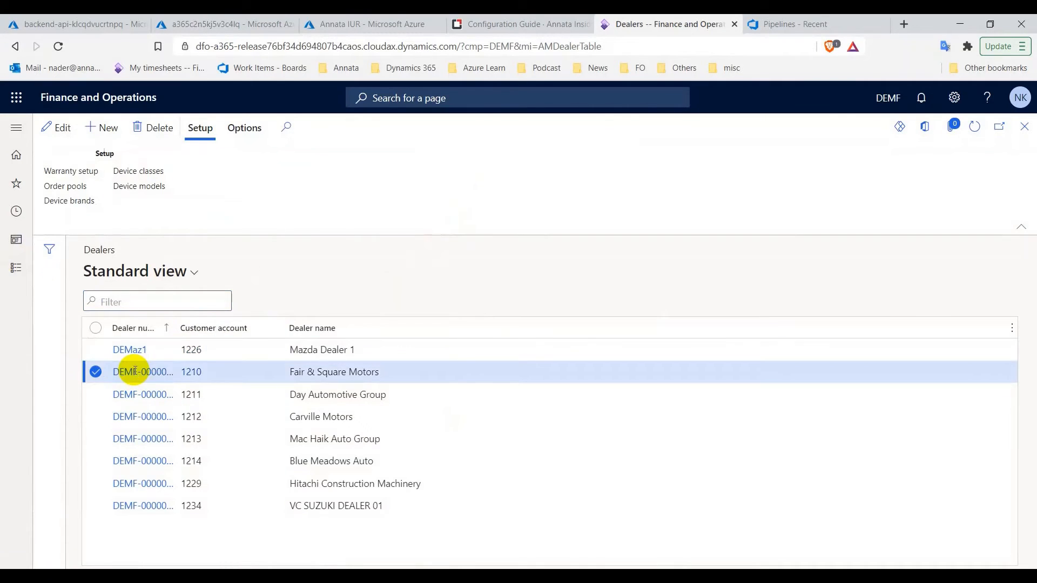
pyautogui.click(567, 505)
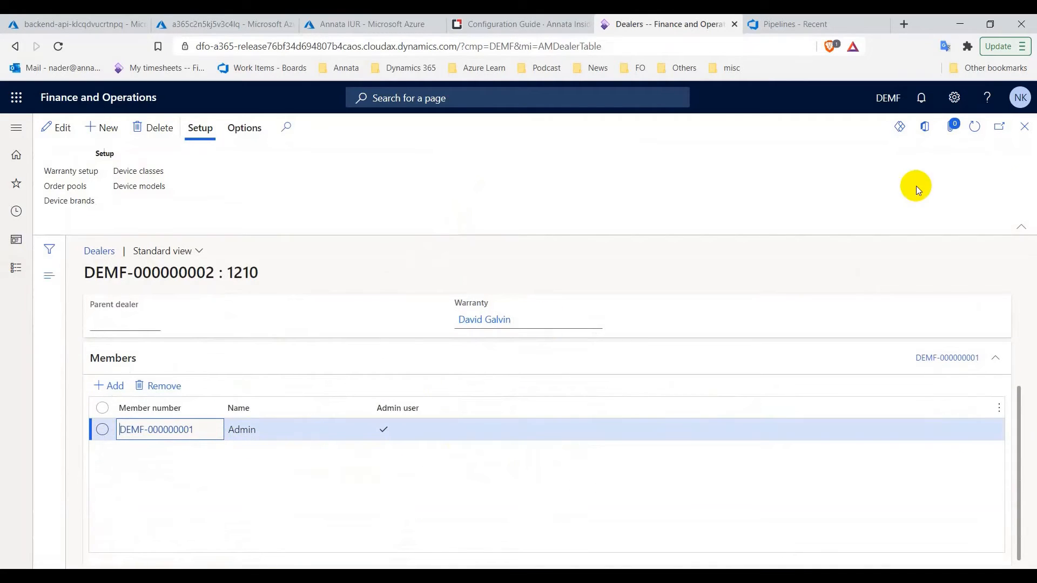
pyautogui.press('Escape')
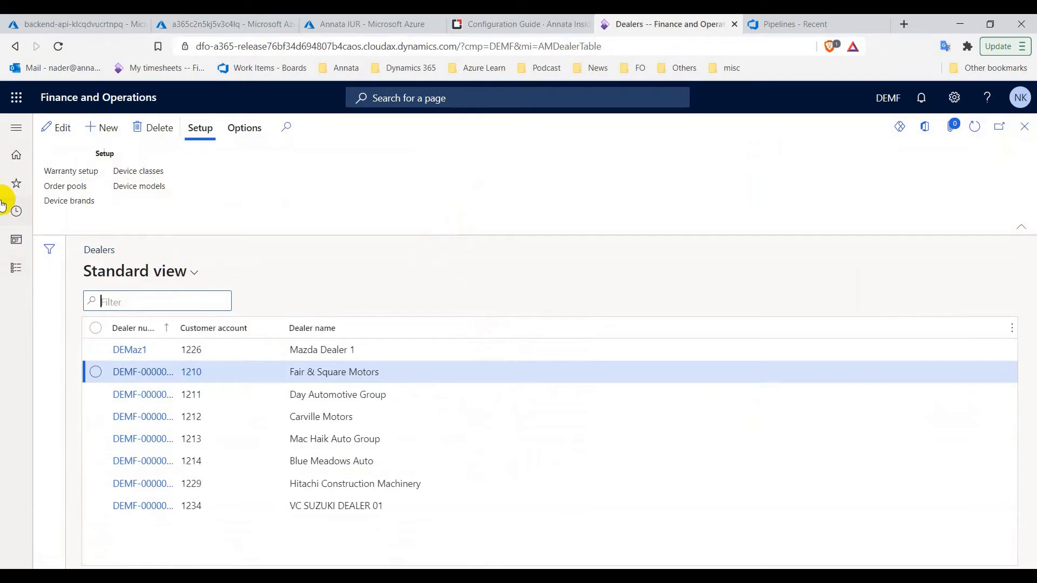
pyautogui.click(14, 271)
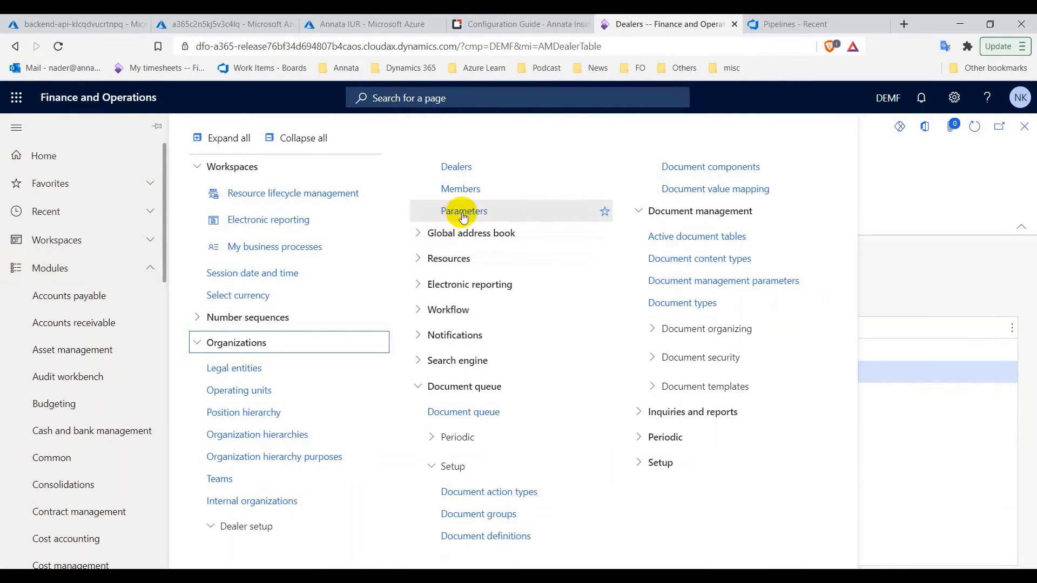
# In dealer portal parameters, map Sales invoice, Device images and Packing slip to salesinvoices, deviceimages and packingslips
pyautogui.click(480, 213)
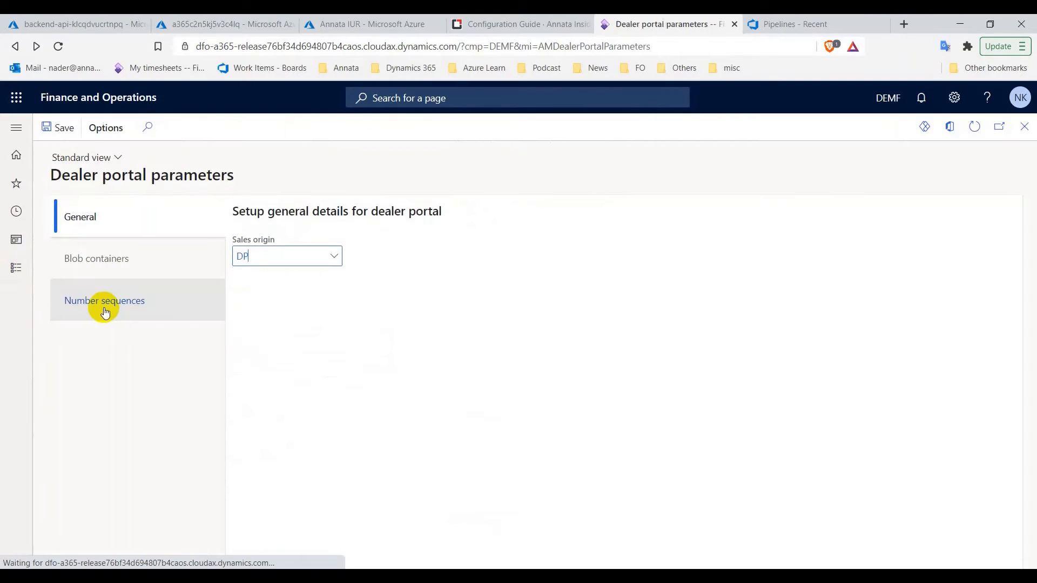
pyautogui.click(75, 270)
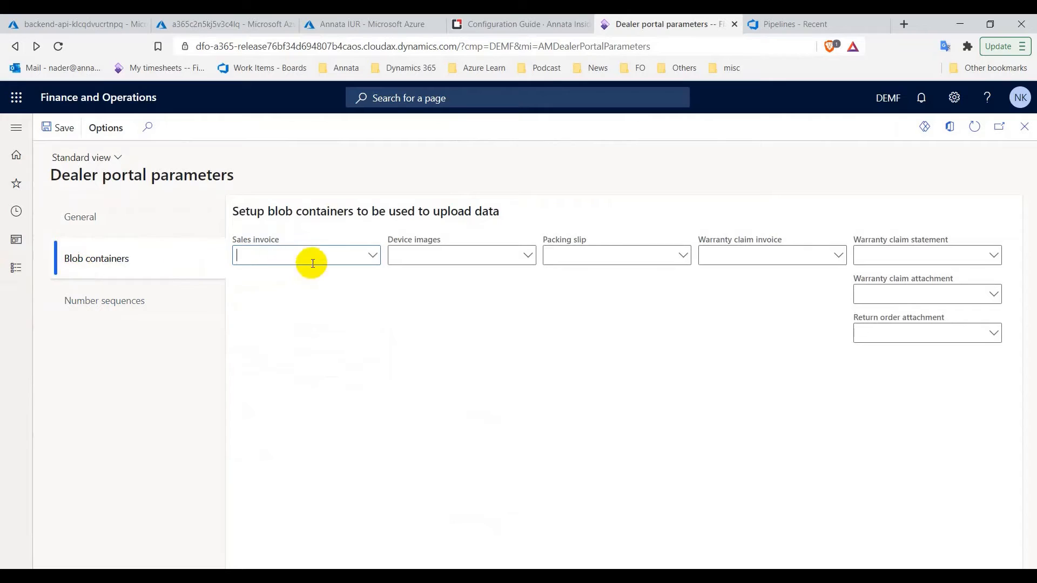
pyautogui.click(374, 258)
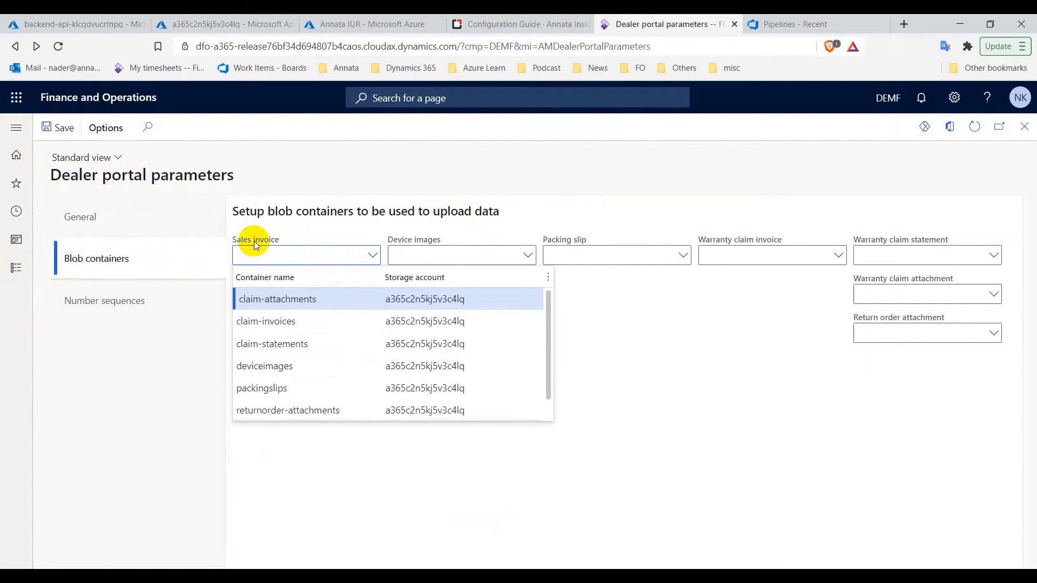
pyautogui.scroll(-1, 291, 378)
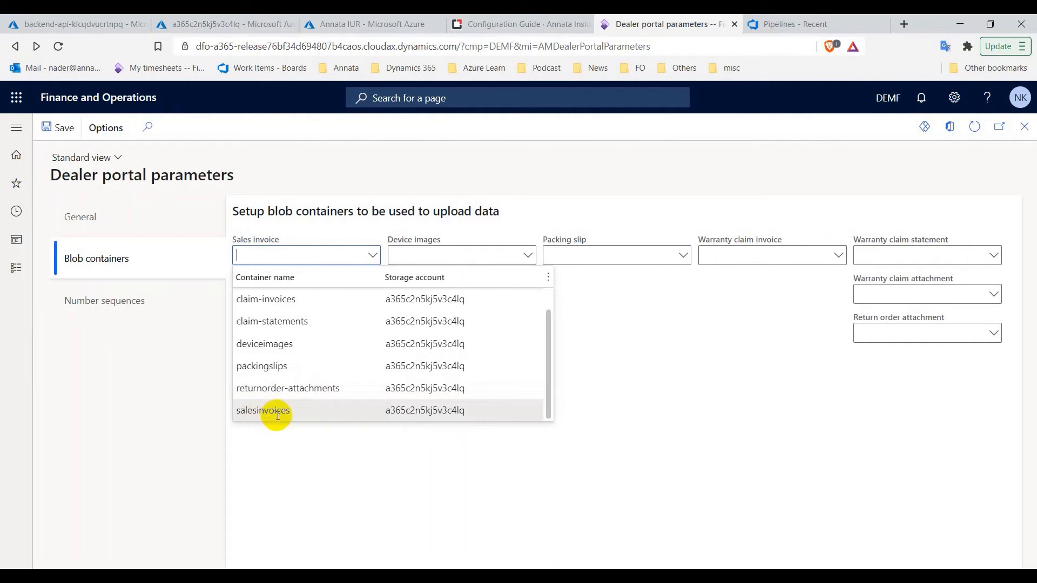
pyautogui.click(277, 413)
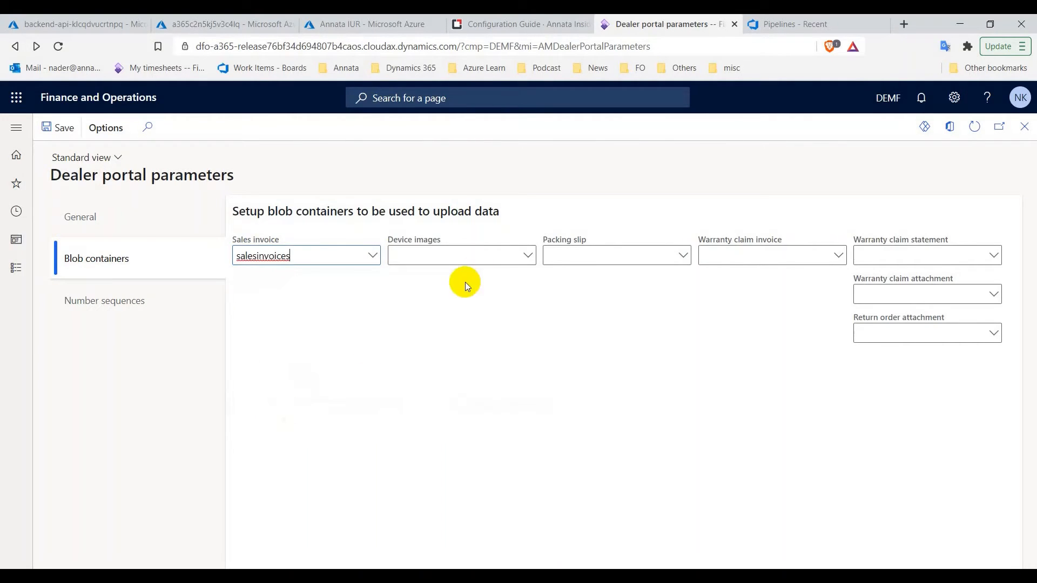
pyautogui.click(530, 256)
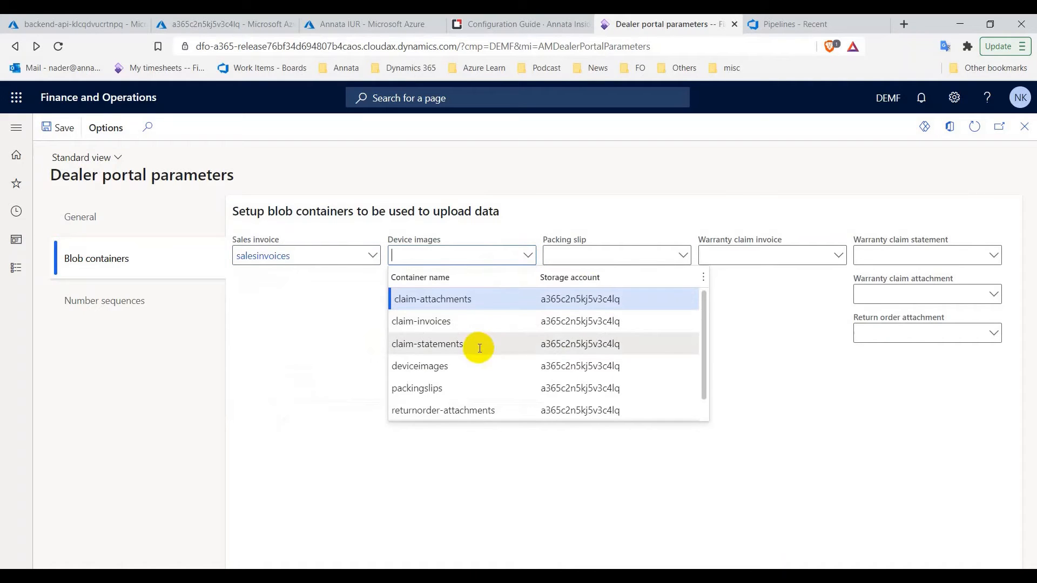
pyautogui.click(454, 366)
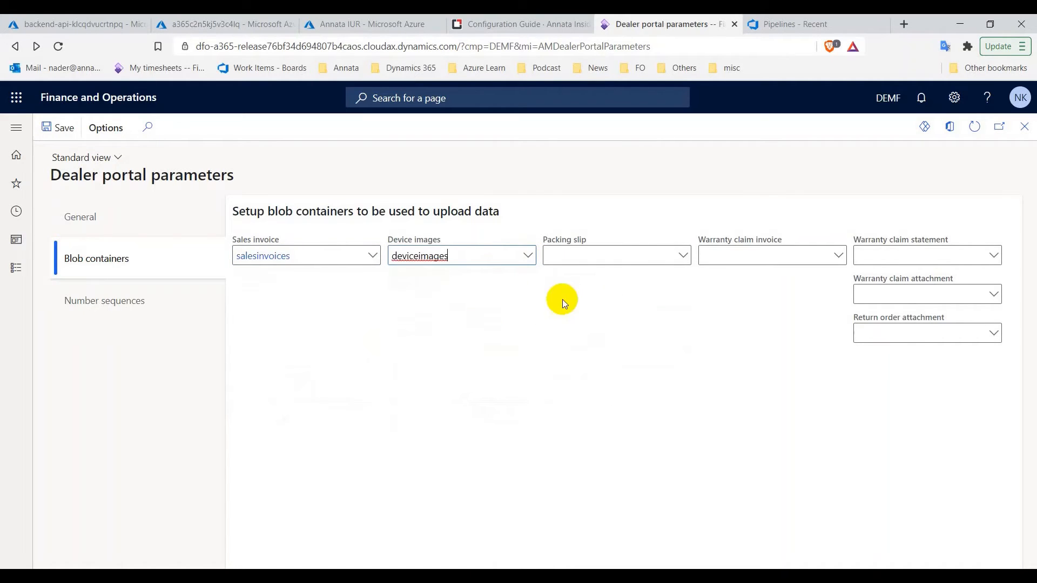
pyautogui.click(685, 256)
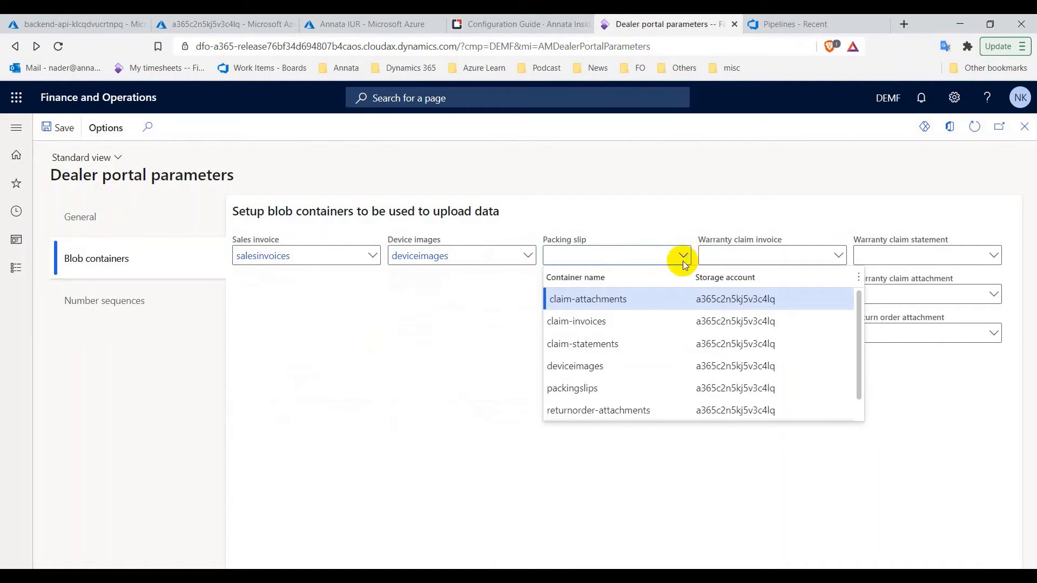
pyautogui.click(578, 389)
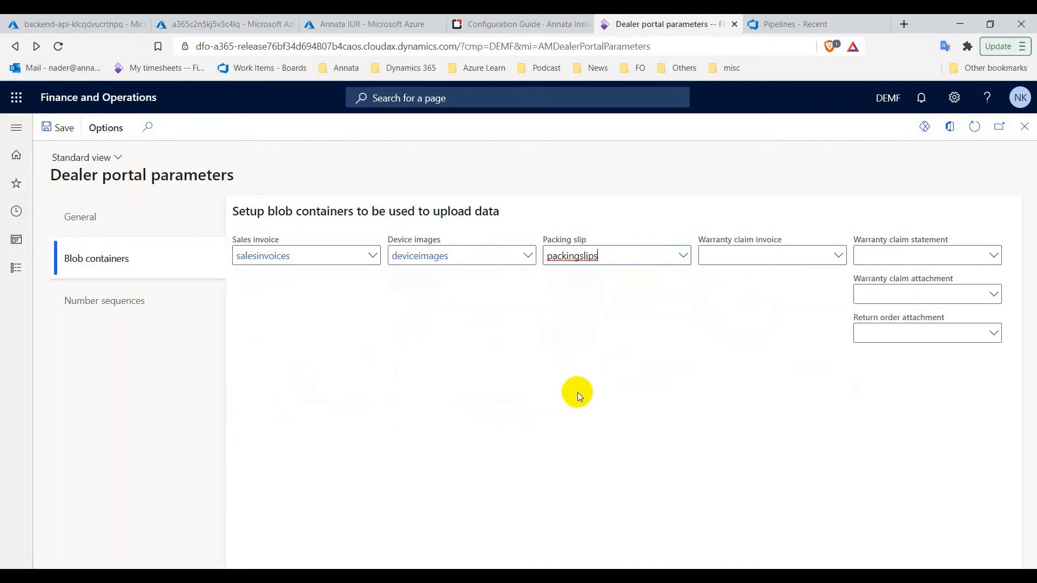
# Map the warranty claim and return order fields to claim-invoices, claim-statements, claim-attachments, returnorder-attachments and save
pyautogui.click(838, 257)
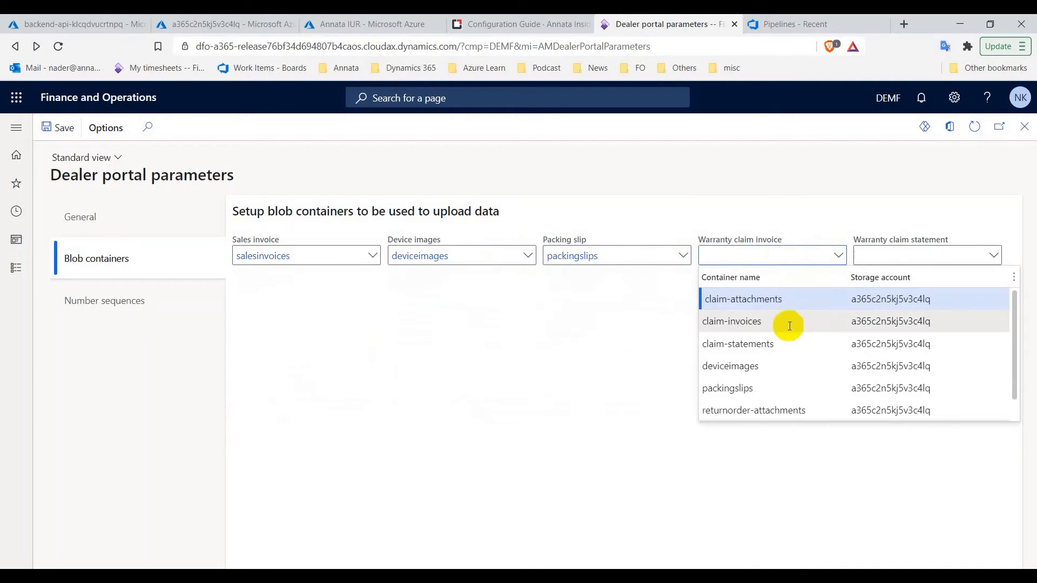
pyautogui.click(736, 322)
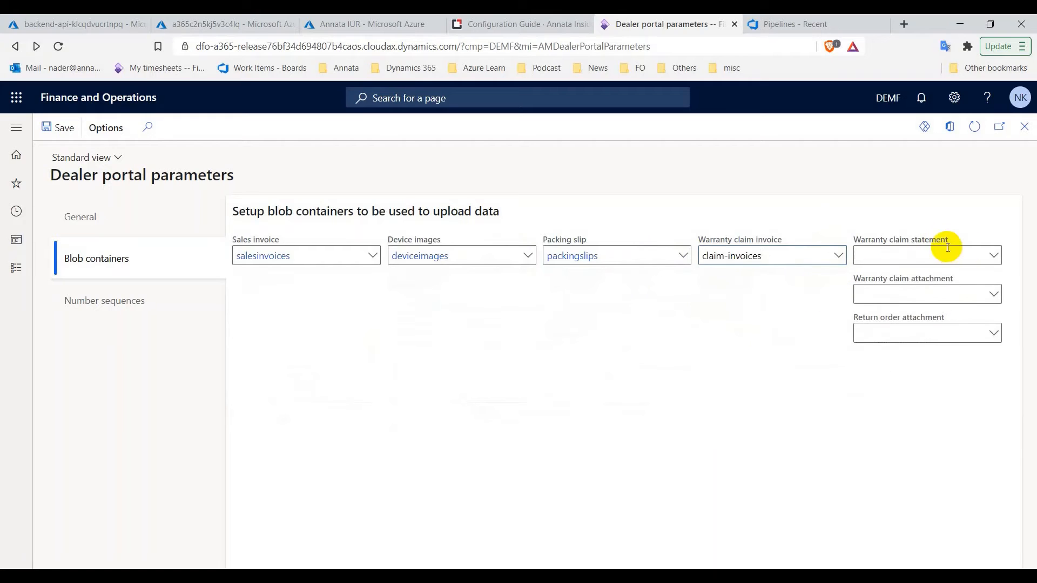
pyautogui.click(995, 257)
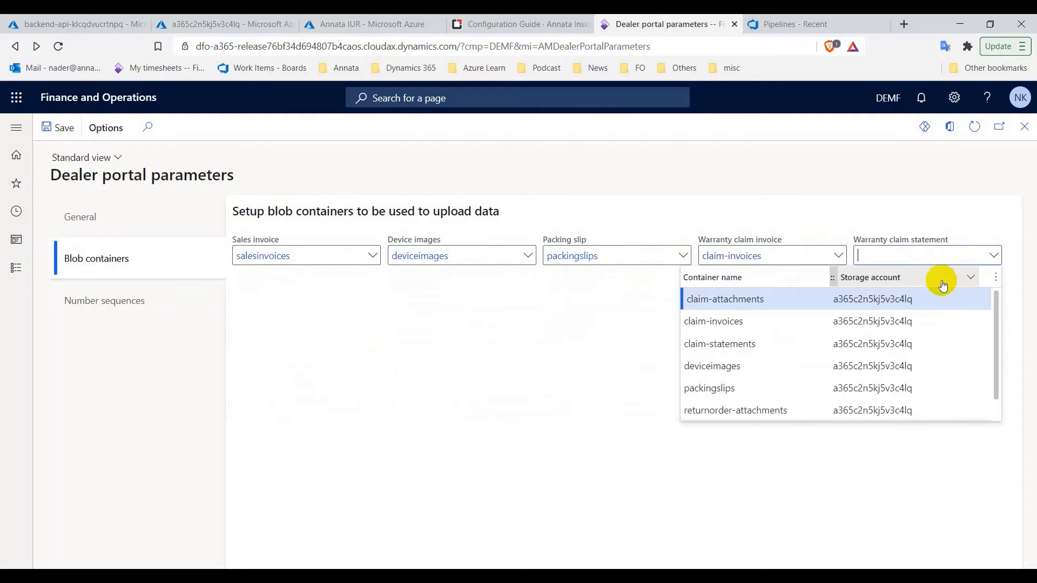
pyautogui.scroll(-1, 786, 378)
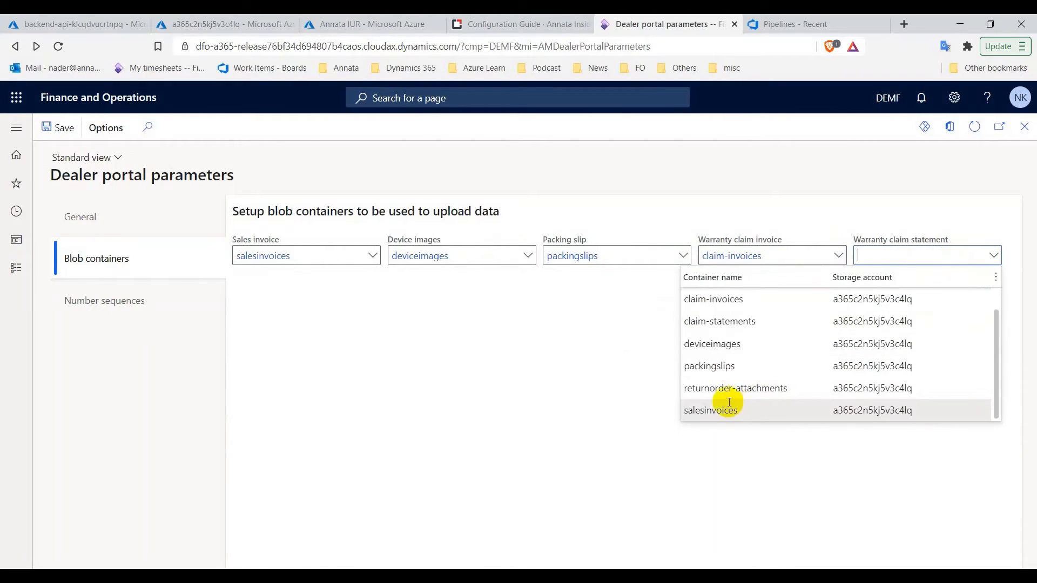
pyautogui.click(711, 322)
pyautogui.click(994, 297)
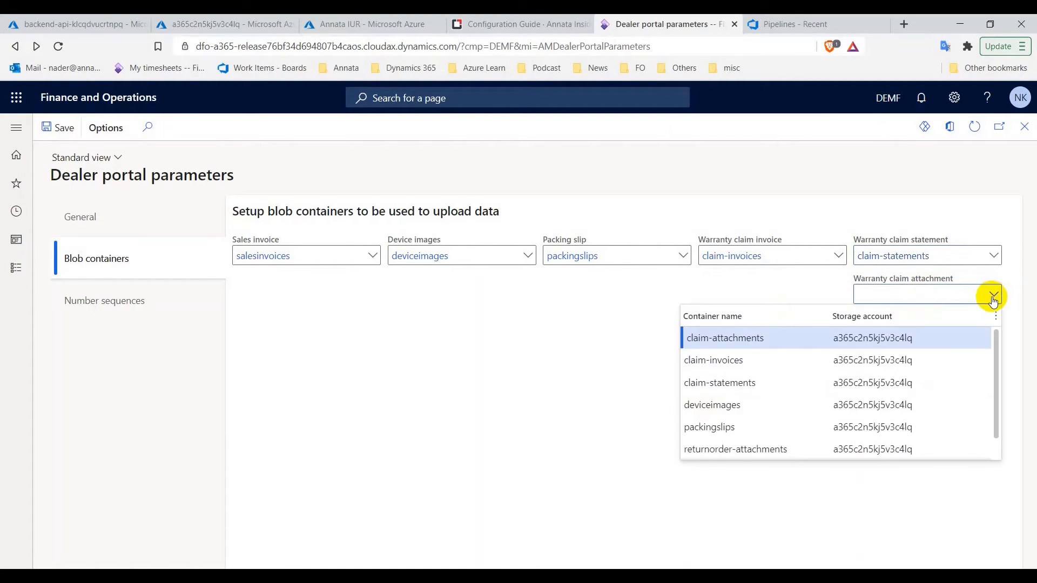
pyautogui.click(745, 340)
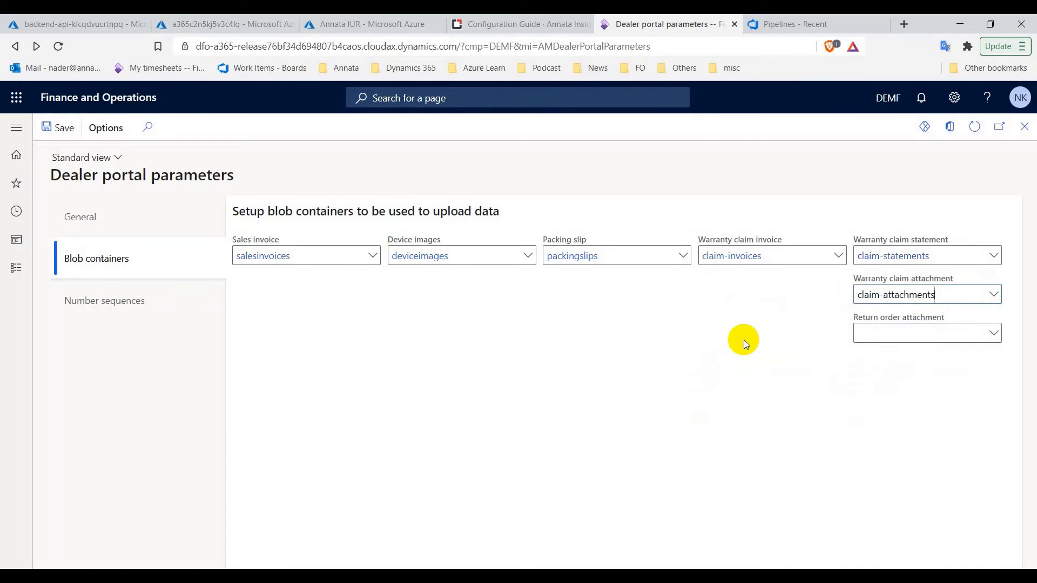
pyautogui.click(993, 333)
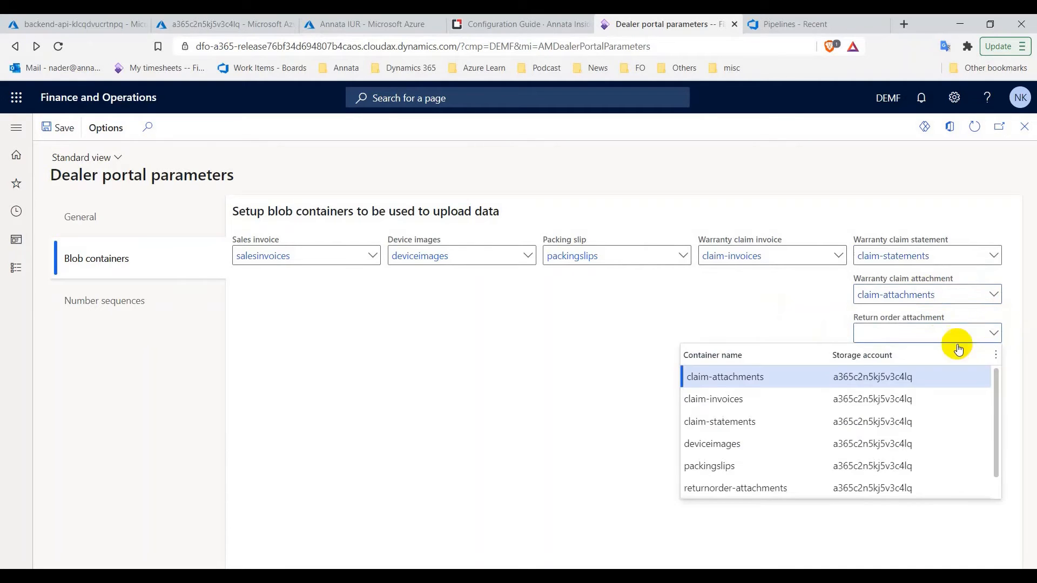
pyautogui.click(769, 488)
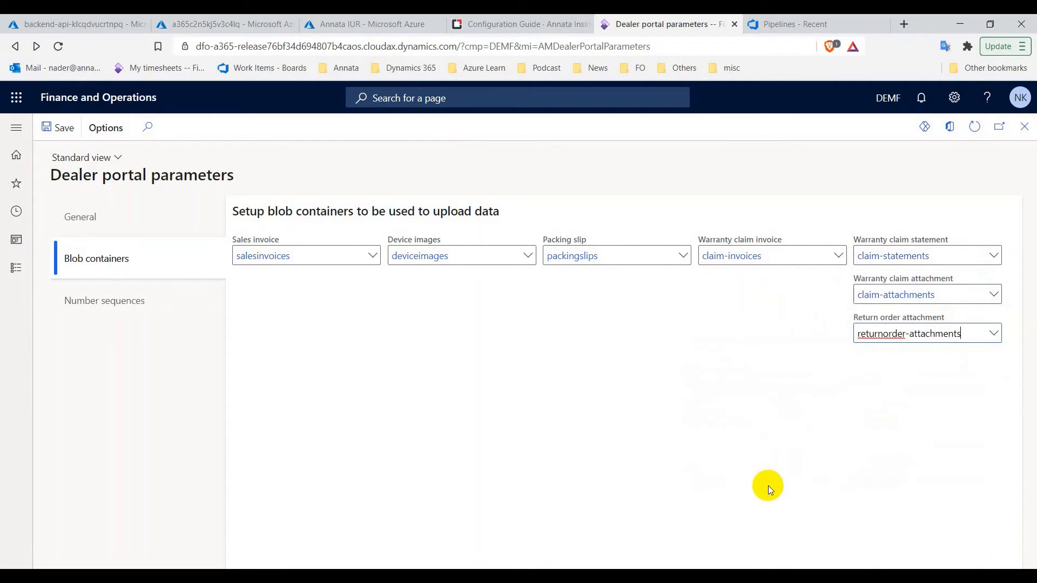
pyautogui.click(52, 133)
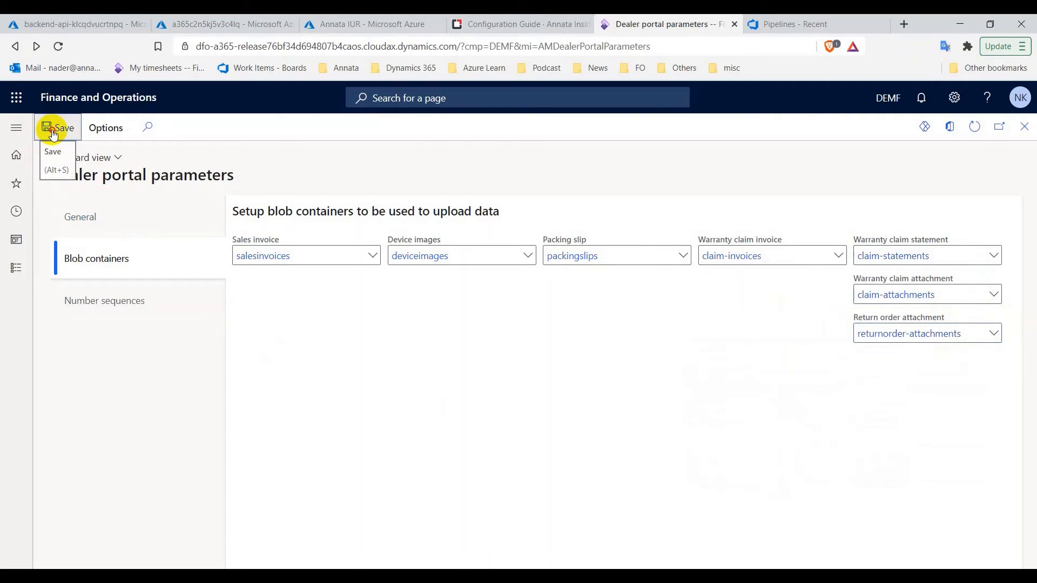
# Close the dealer portal parameters and go to Organization administration > Document queue > Setup > Document components
pyautogui.click(1026, 133)
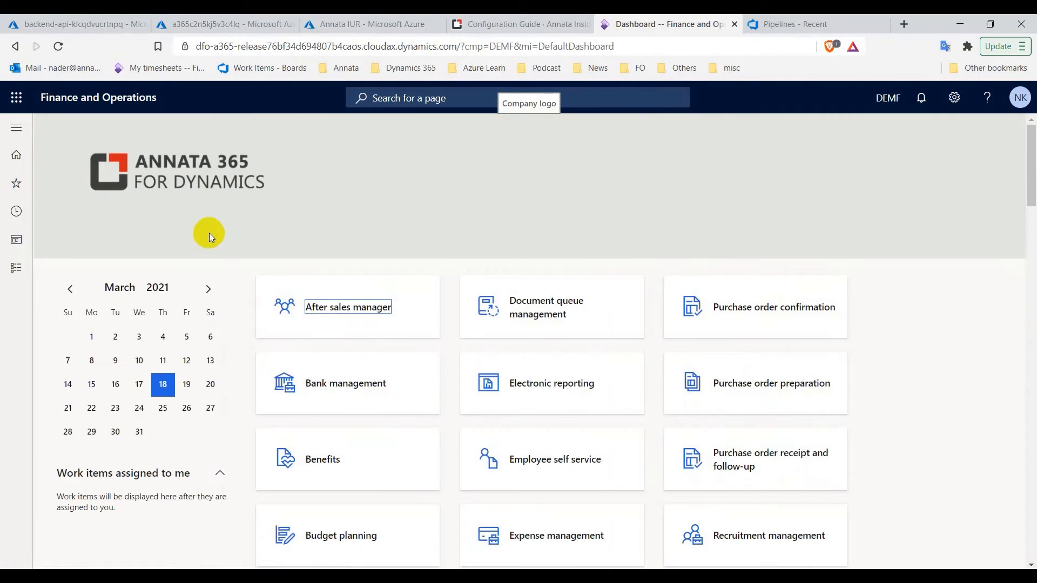
pyautogui.click(6, 270)
pyautogui.scroll(-3, 65, 415)
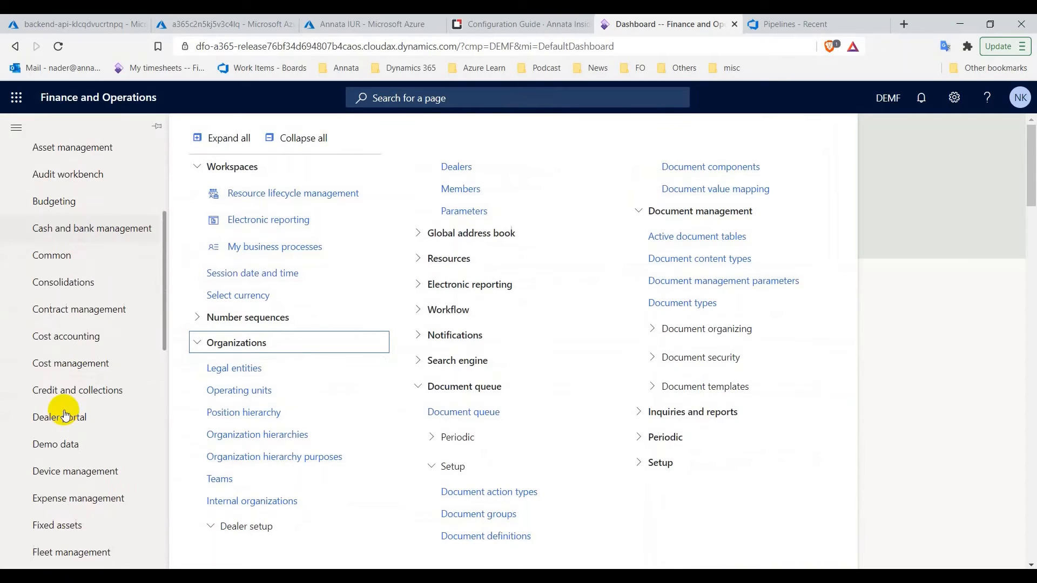
pyautogui.scroll(-5, 64, 415)
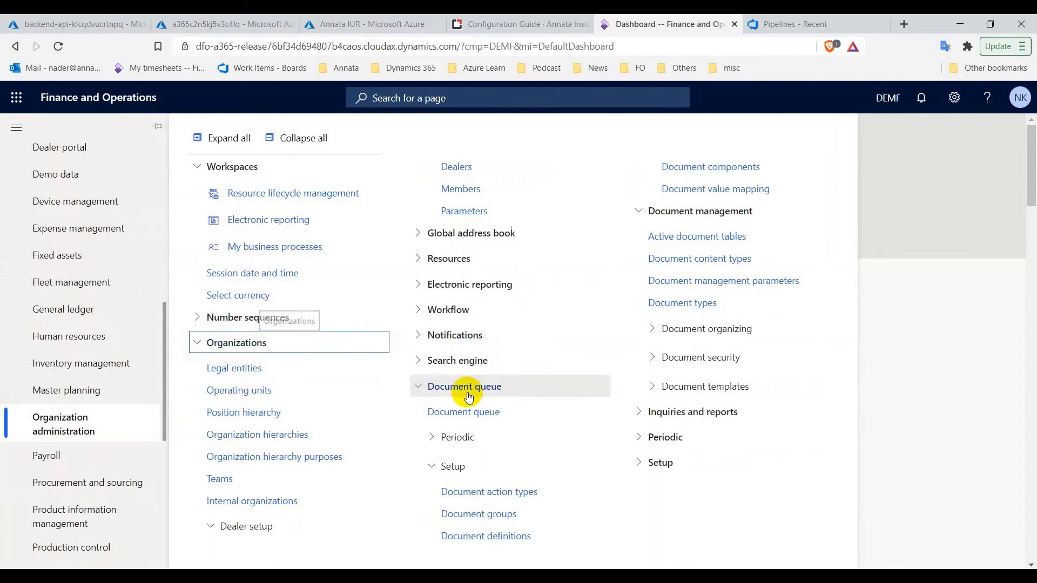
pyautogui.click(717, 172)
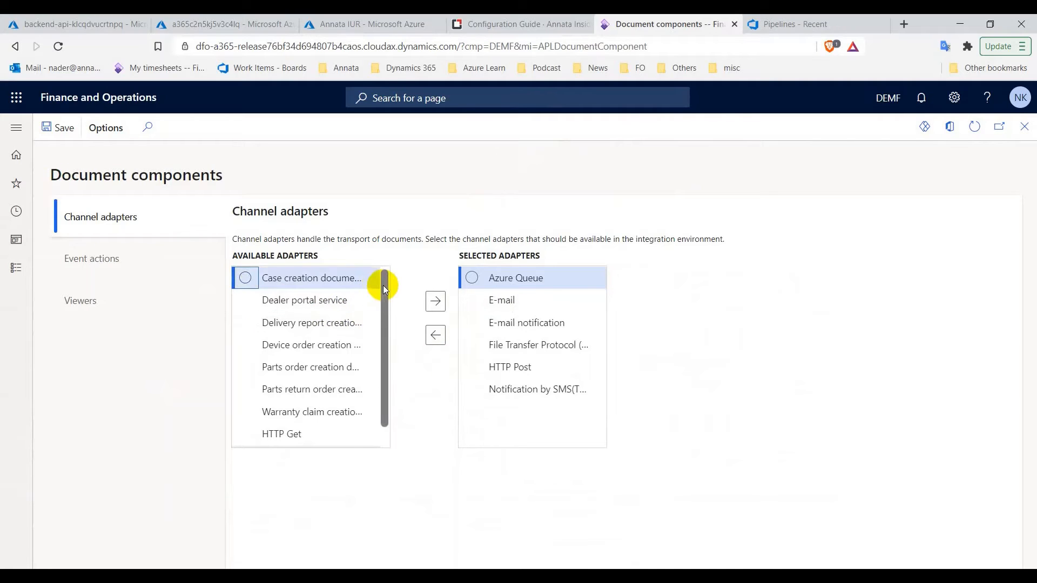
pyautogui.scroll(-1, 383, 286)
pyautogui.scroll(1, 385, 287)
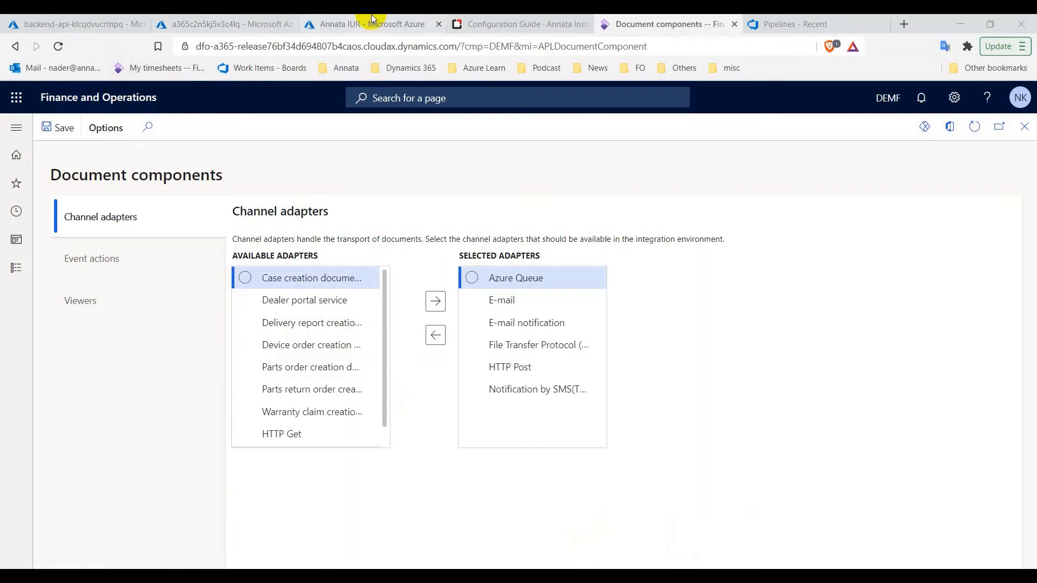
pyautogui.click(475, 24)
pyautogui.scroll(-15, 508, 324)
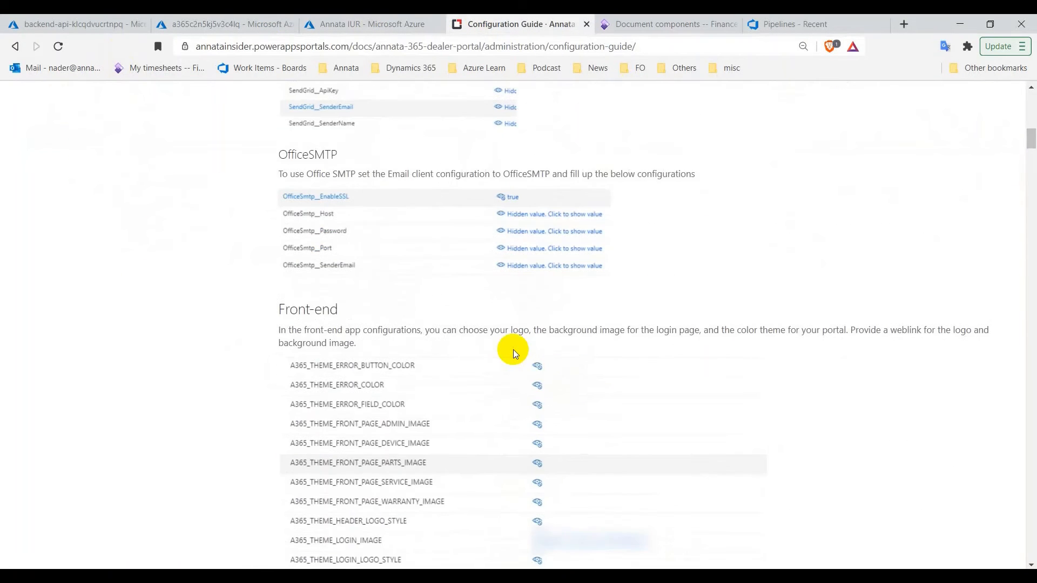
pyautogui.scroll(-12, 514, 354)
pyautogui.scroll(-6, 514, 354)
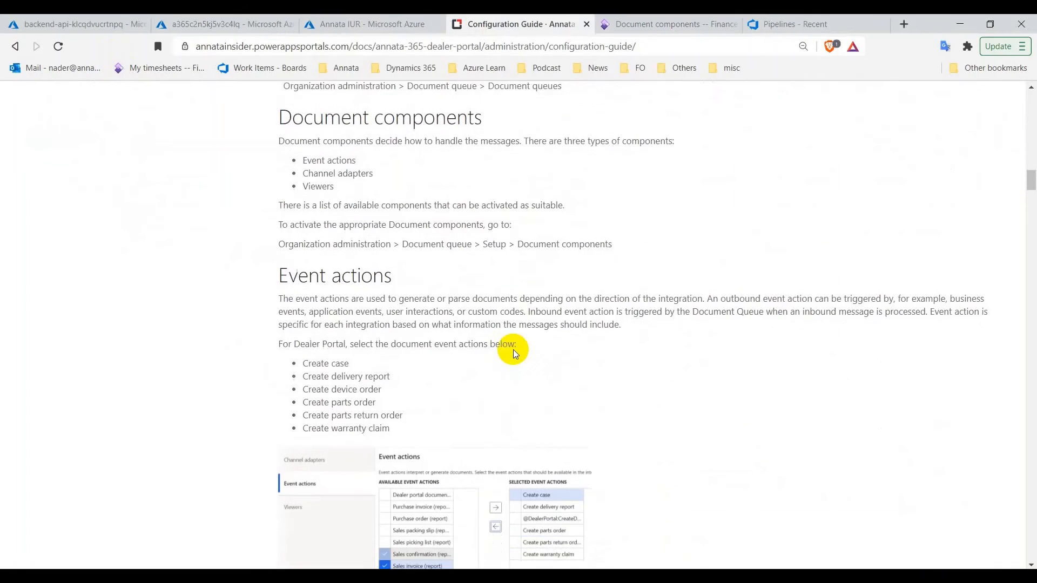
pyautogui.scroll(4, 514, 354)
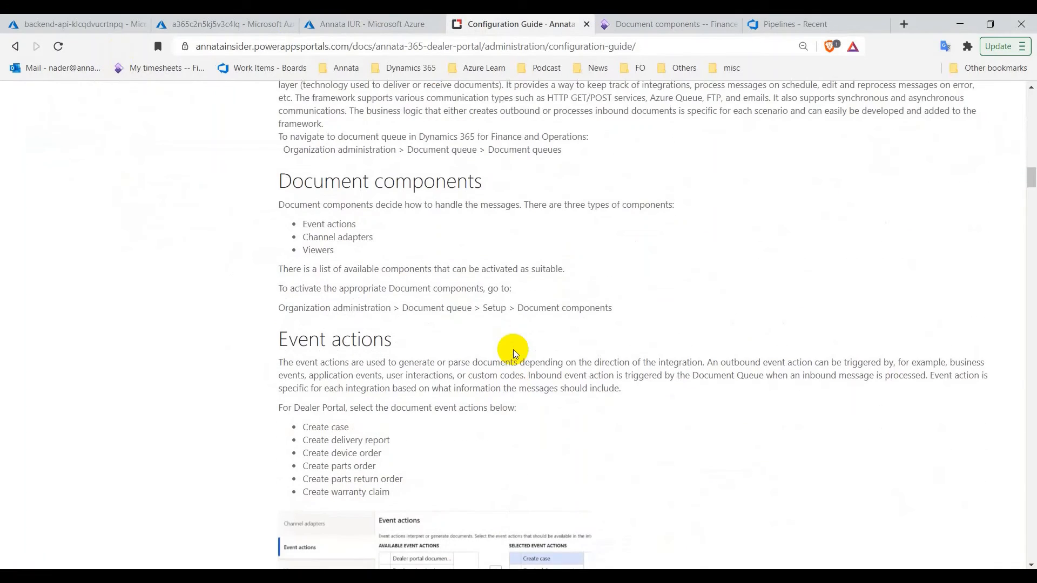
pyautogui.scroll(-2, 514, 354)
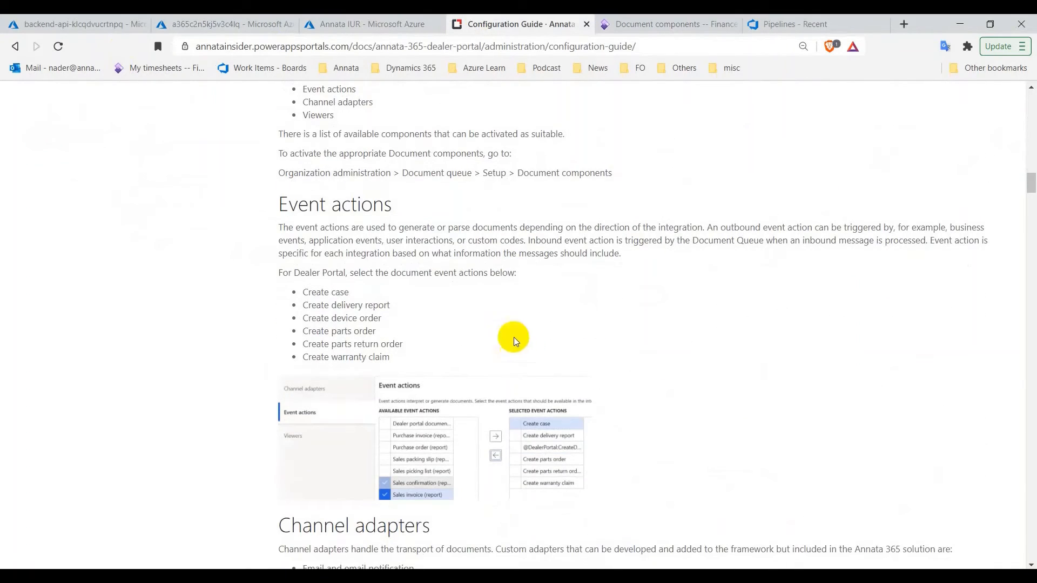
pyautogui.scroll(-2, 392, 431)
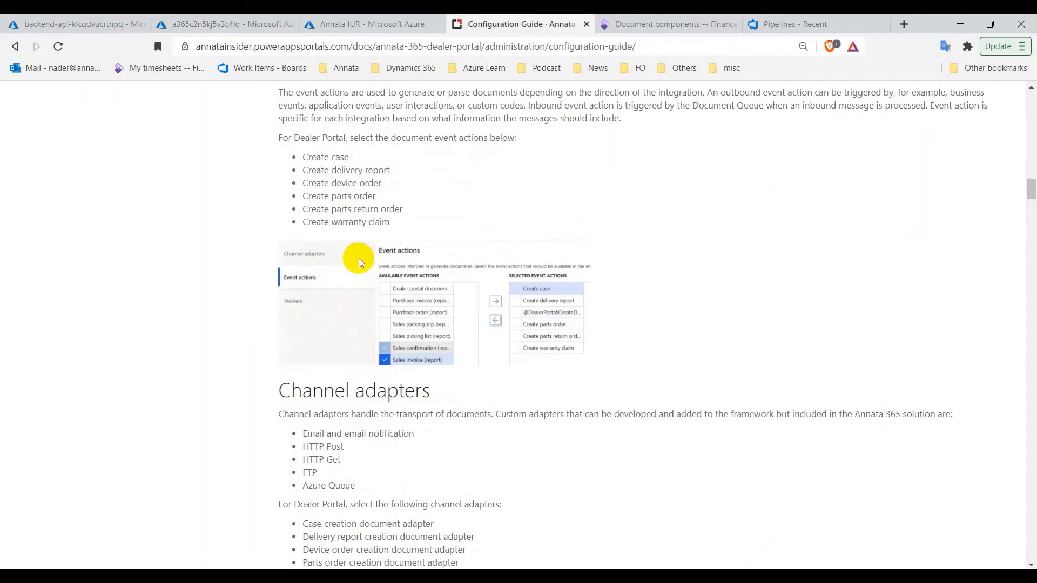
pyautogui.scroll(-2, 414, 264)
pyautogui.scroll(-4, 414, 263)
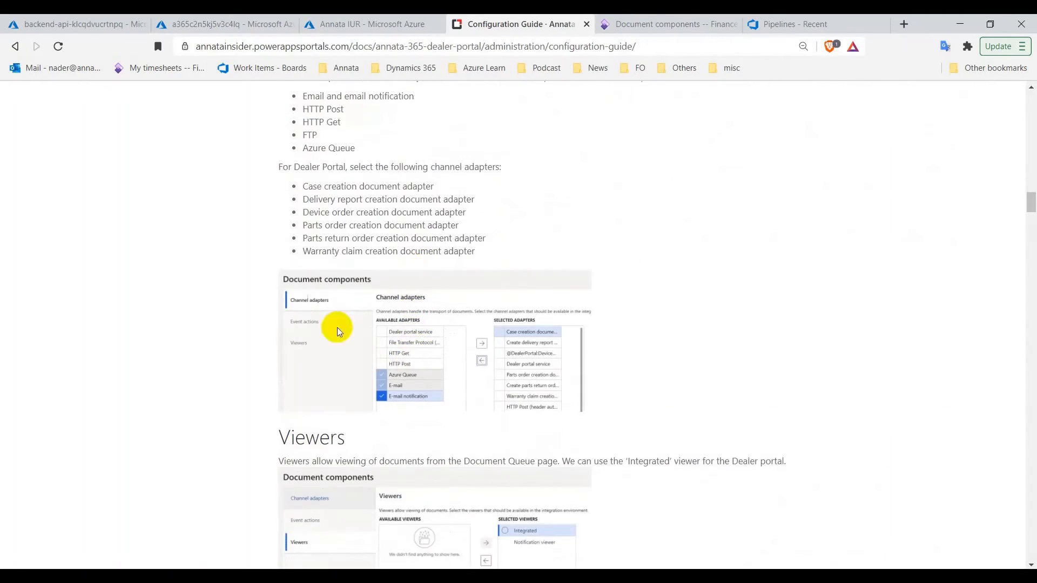
pyautogui.moveTo(322, 186); pyautogui.dragTo(379, 188)
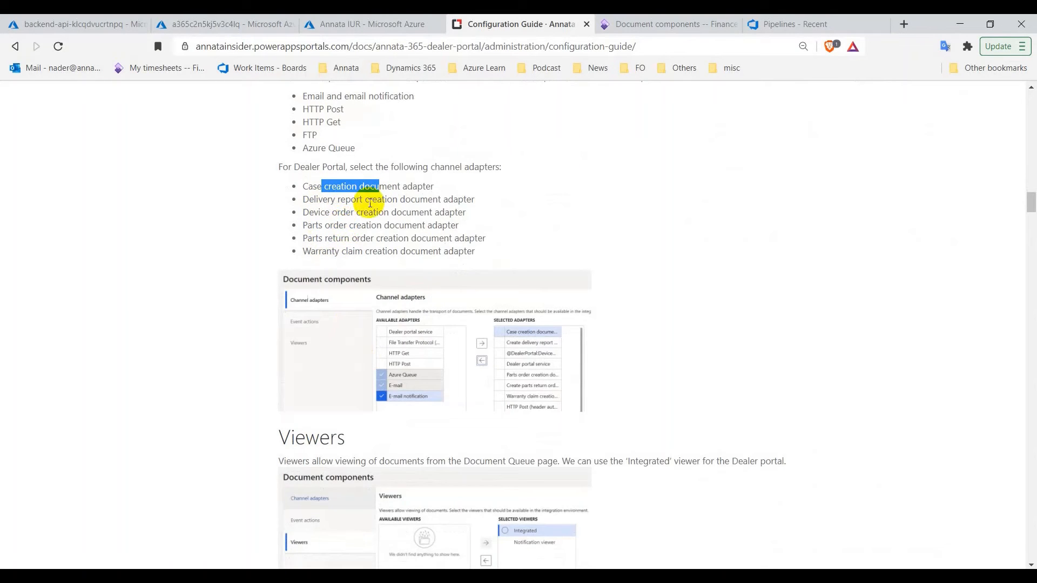
pyautogui.click(650, 22)
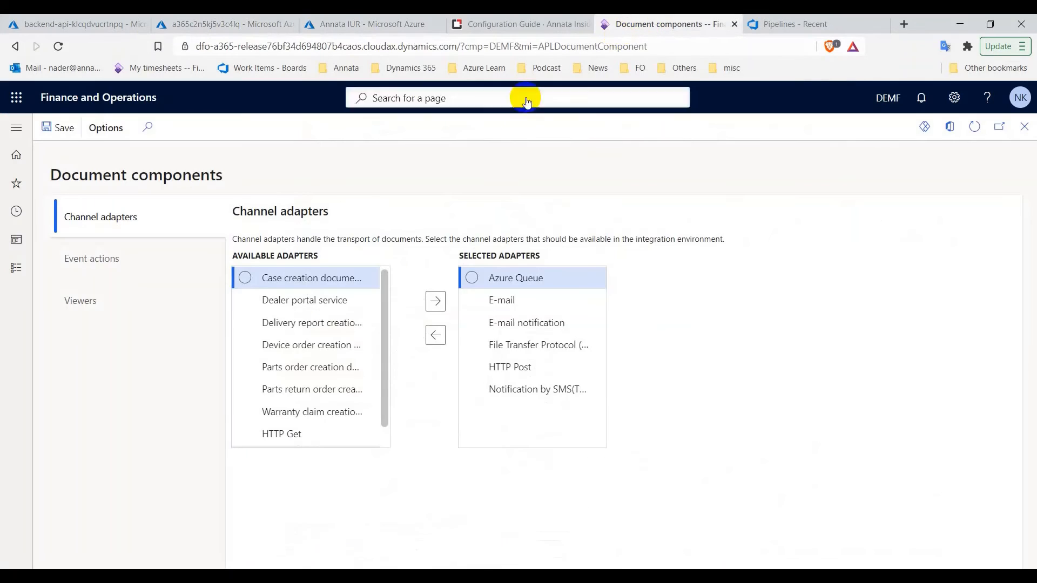
# Add the six dealer portal channel adapters, Case creation through Warranty claim creation, to the selected adapters
pyautogui.click(245, 278)
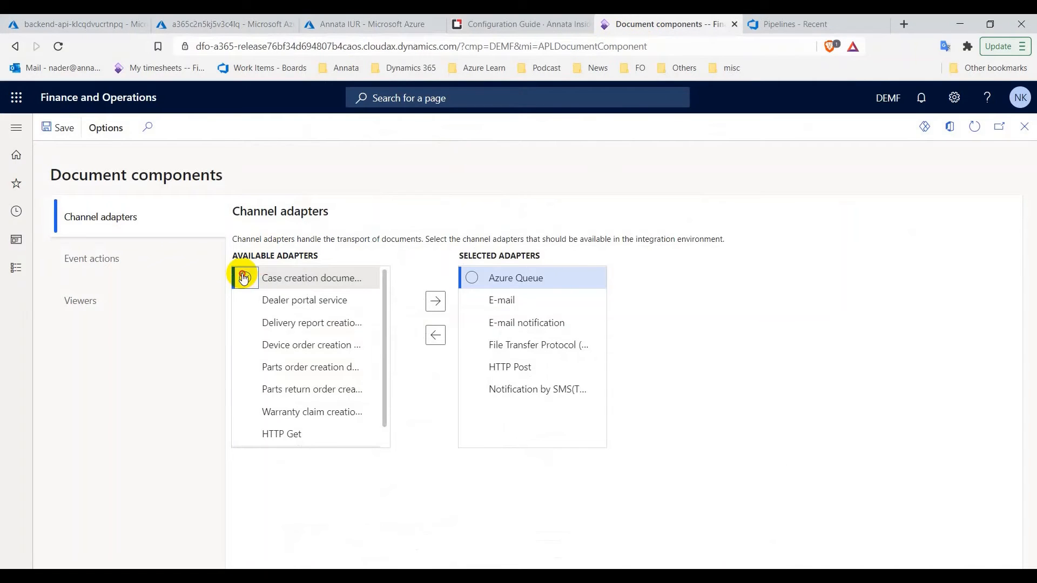
pyautogui.click(245, 323)
pyautogui.click(244, 347)
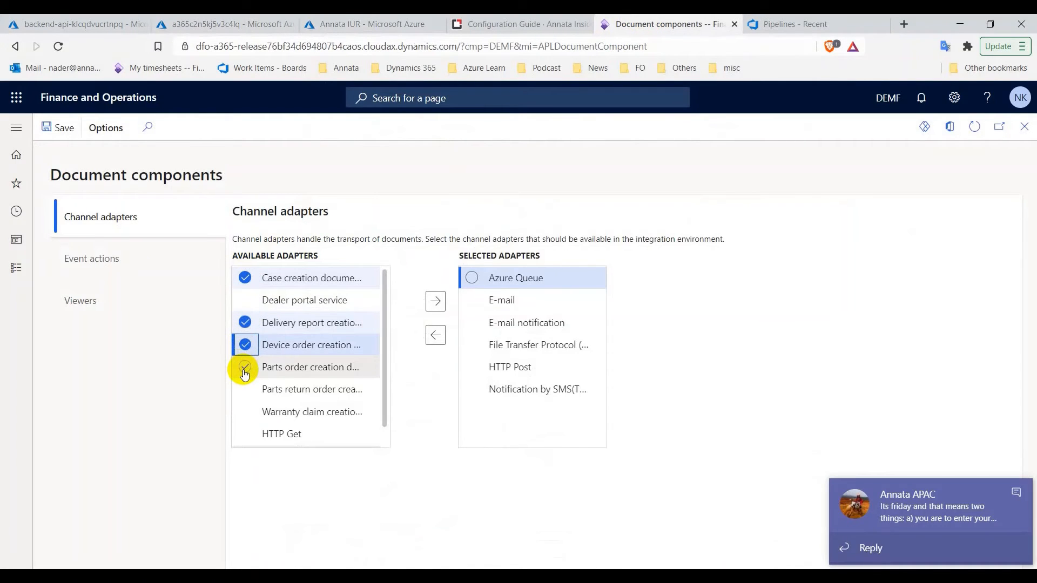
pyautogui.click(244, 369)
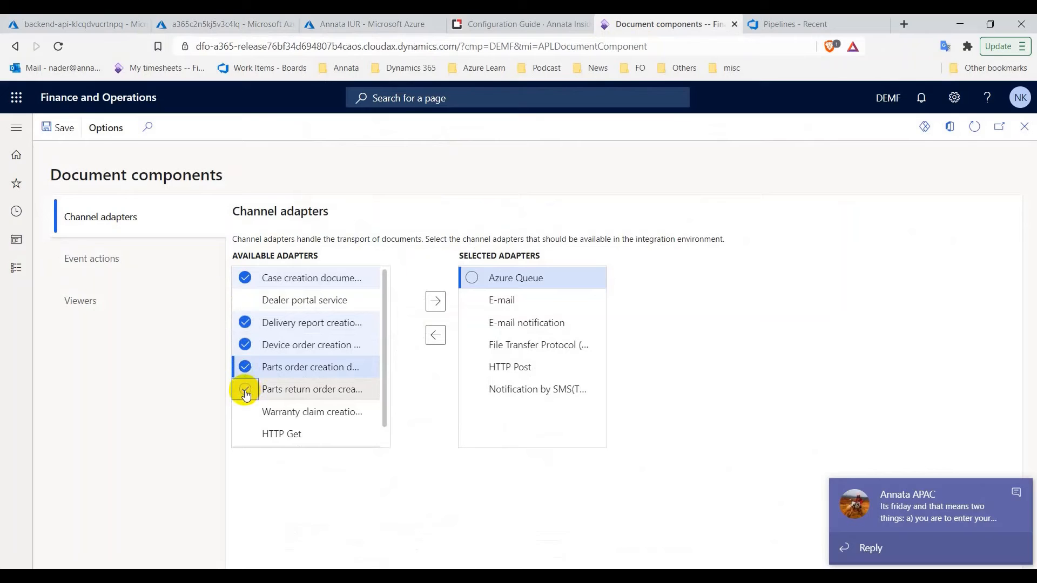
pyautogui.click(246, 394)
pyautogui.click(253, 393)
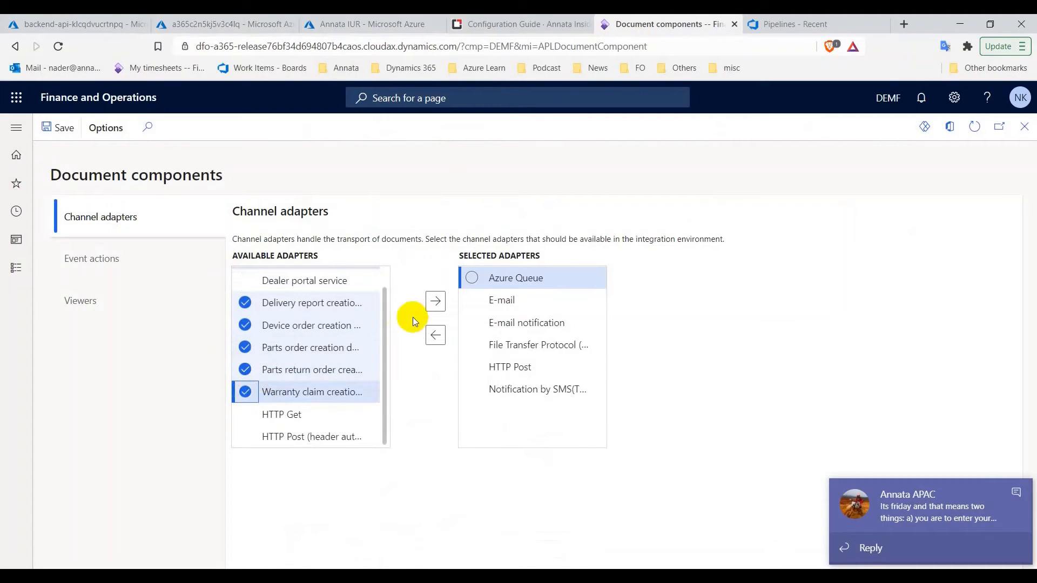
pyautogui.click(436, 303)
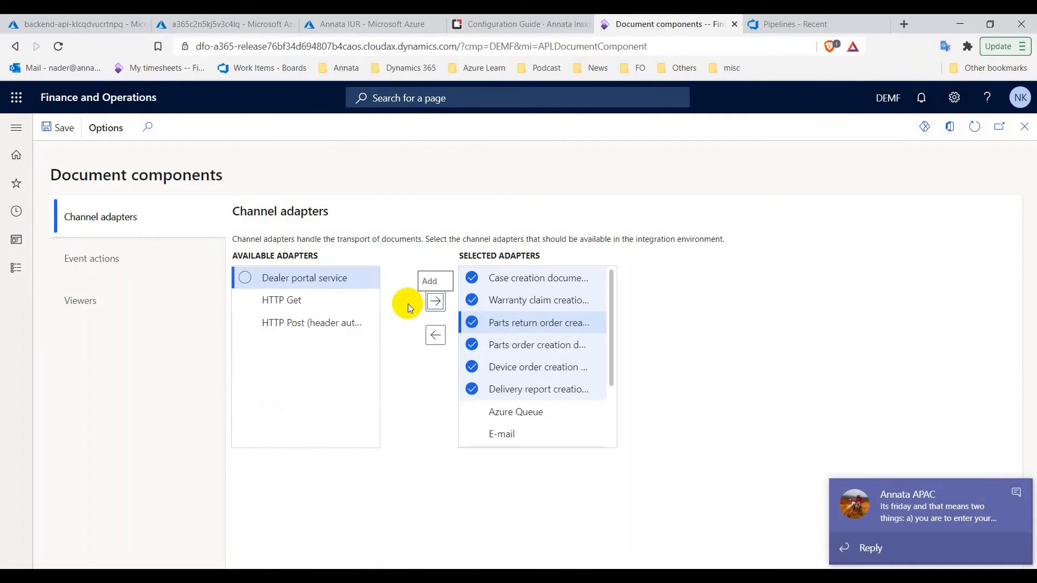
# Look up the dealer portal event action names, starting with Create case, in the configuration guide
pyautogui.click(128, 265)
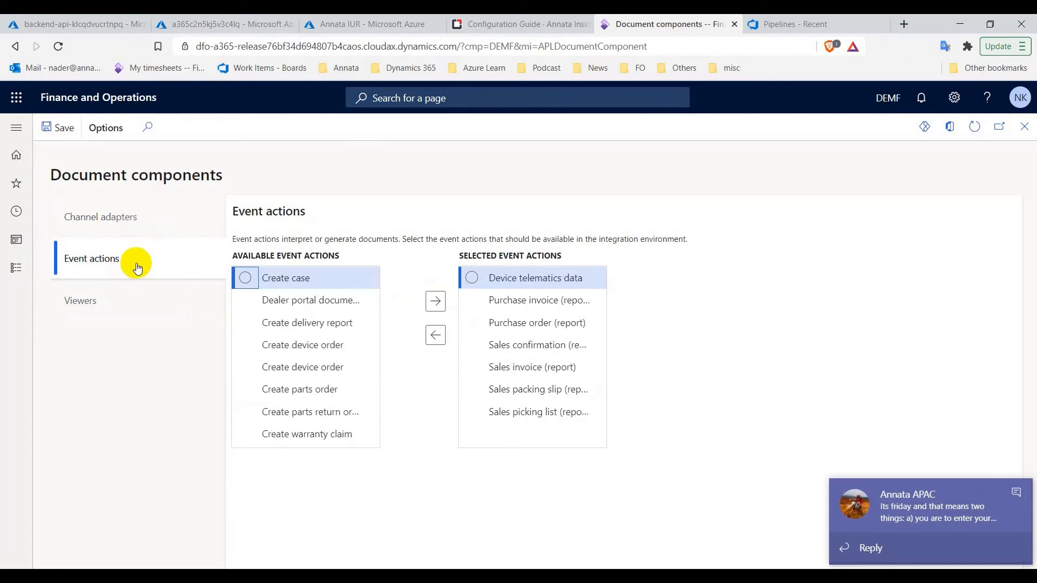
pyautogui.click(520, 24)
pyautogui.scroll(5, 345, 302)
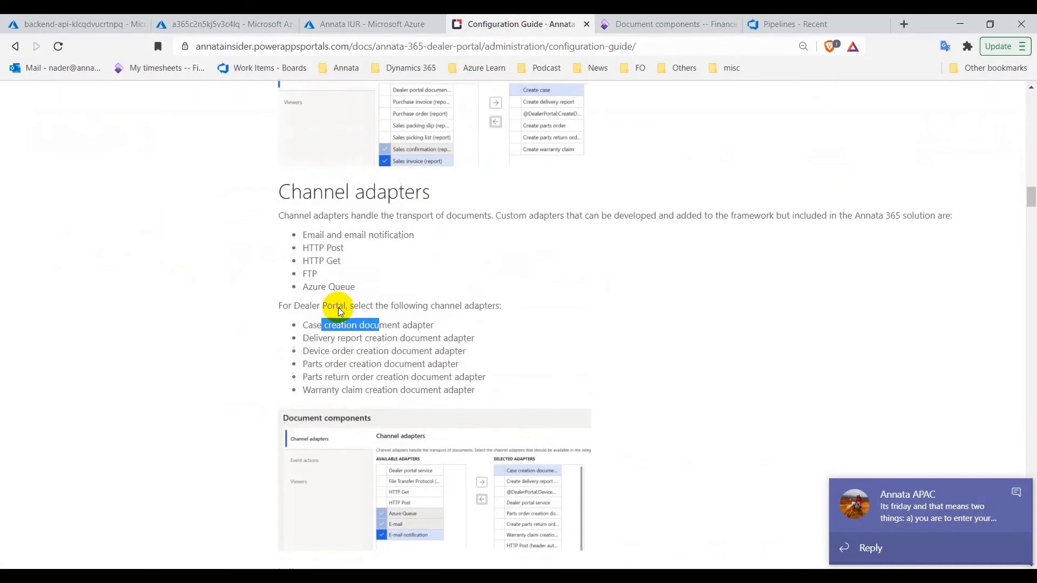
pyautogui.scroll(1, 354, 285)
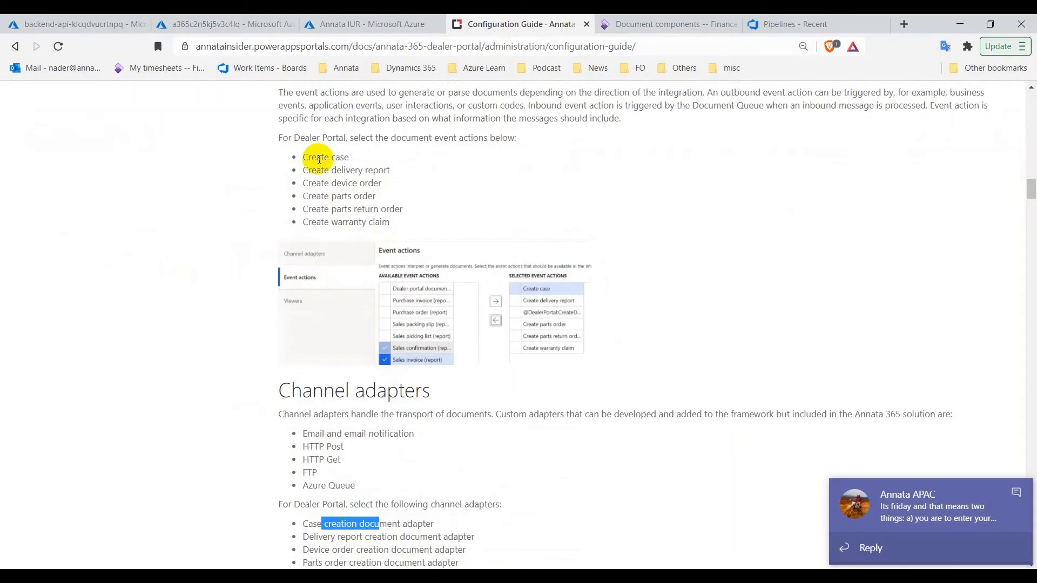
pyautogui.moveTo(307, 157); pyautogui.dragTo(350, 158)
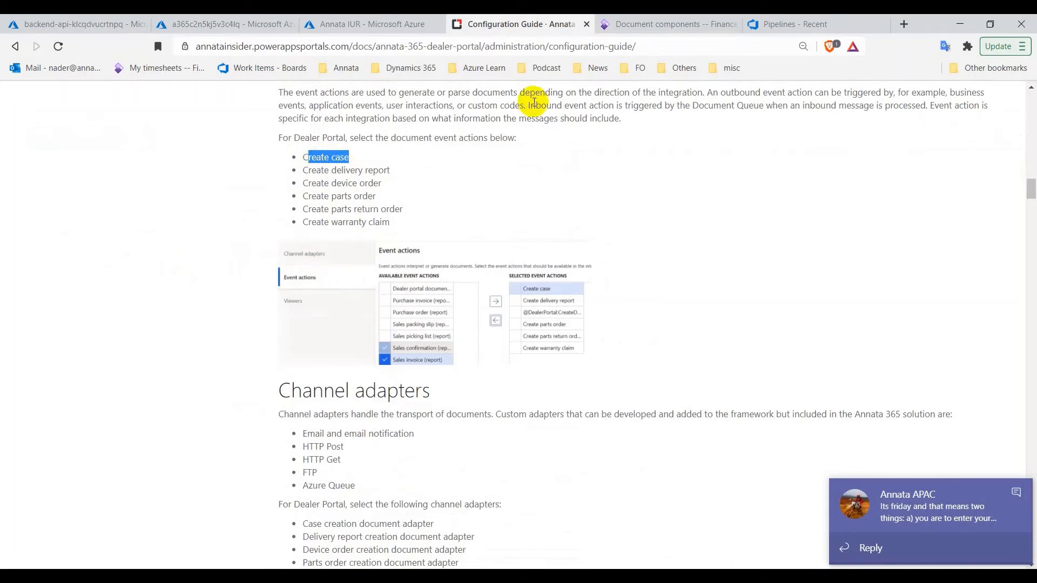
pyautogui.click(669, 23)
# Add the six event actions, Create case through Create warranty claim, to the selected event actions
pyautogui.click(244, 280)
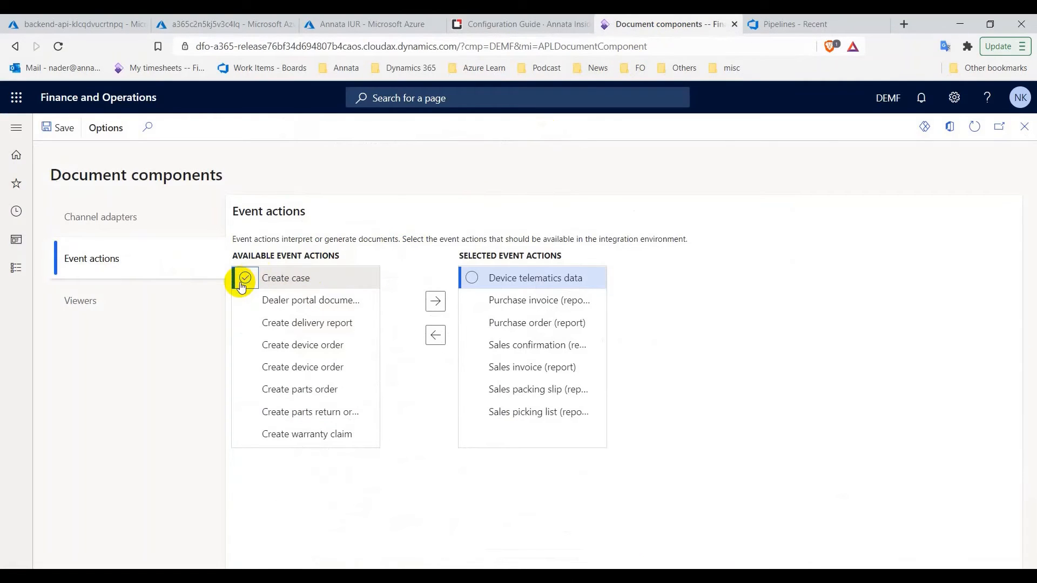
pyautogui.click(244, 323)
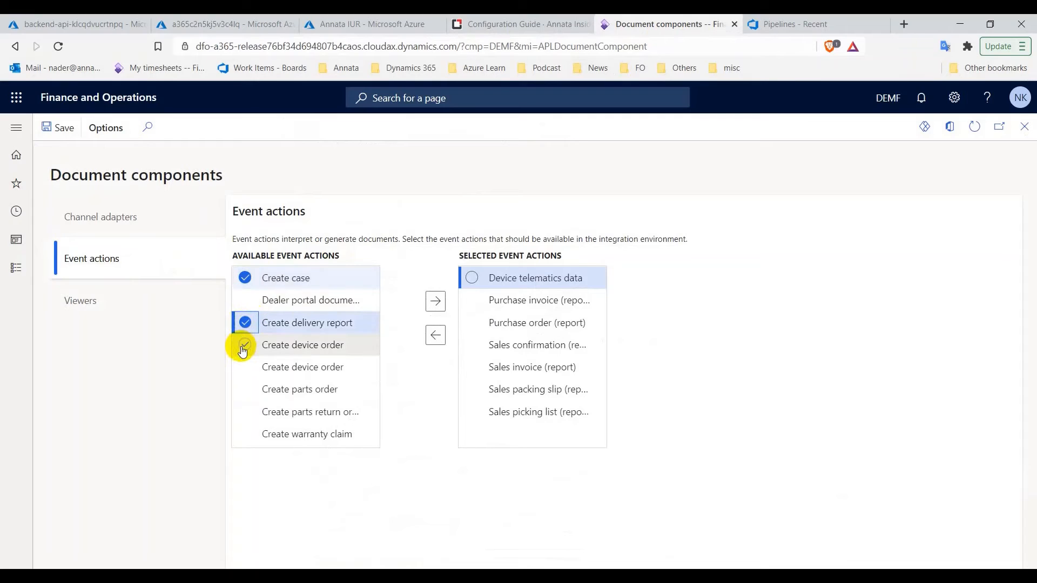
pyautogui.click(245, 347)
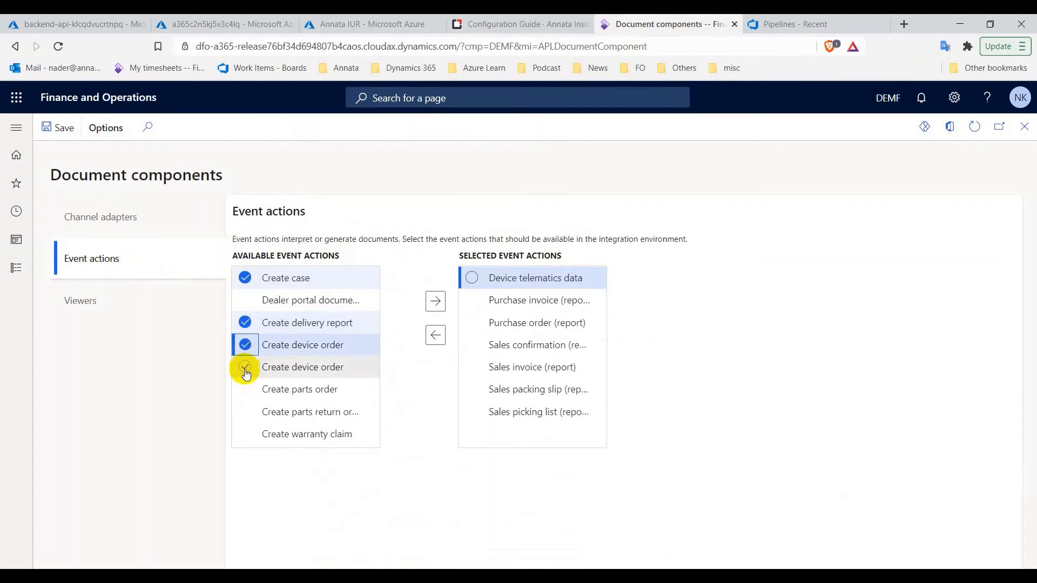
pyautogui.click(246, 392)
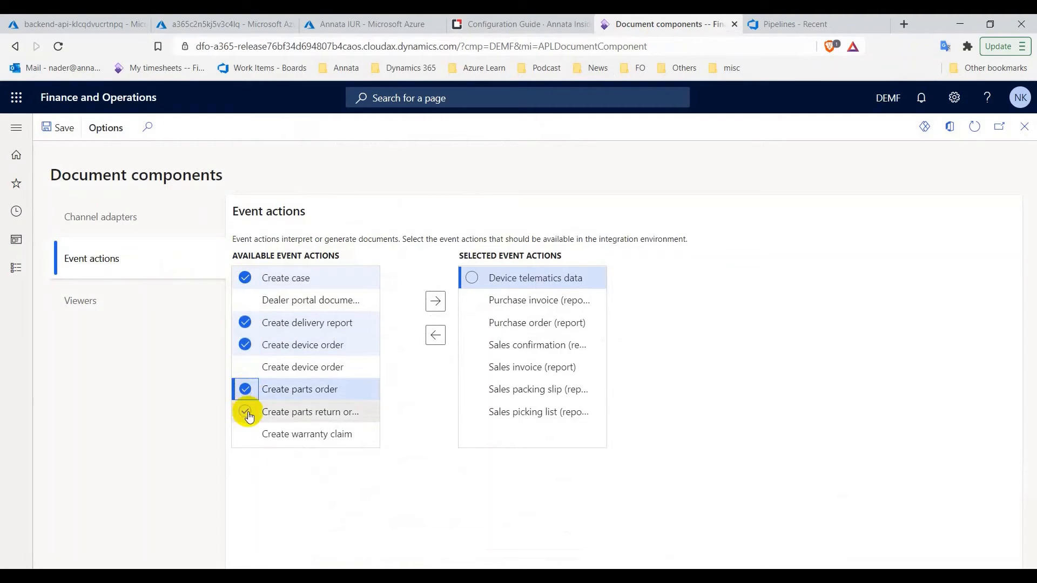
pyautogui.click(246, 414)
pyautogui.click(248, 436)
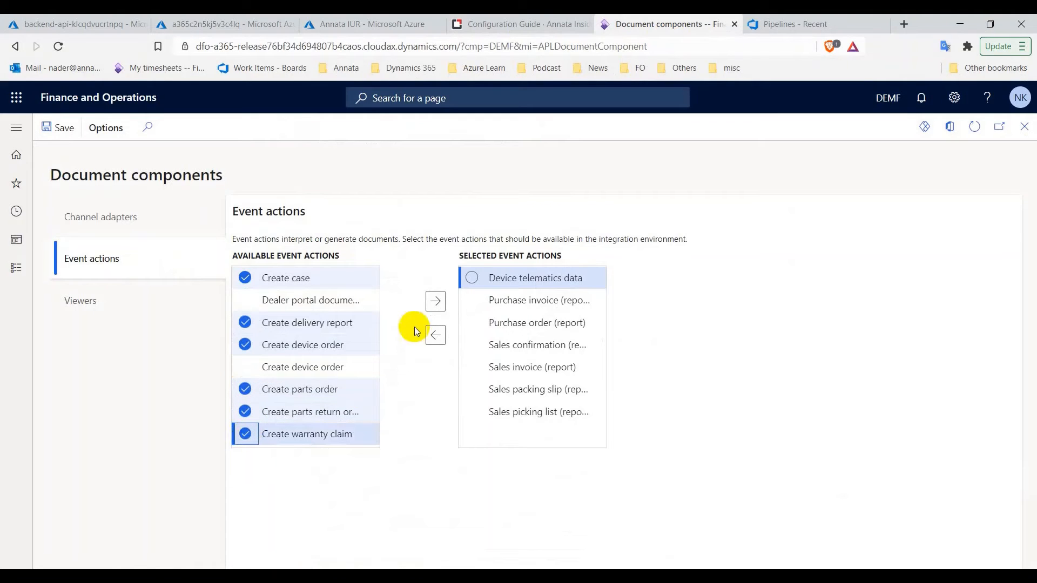
pyautogui.click(435, 302)
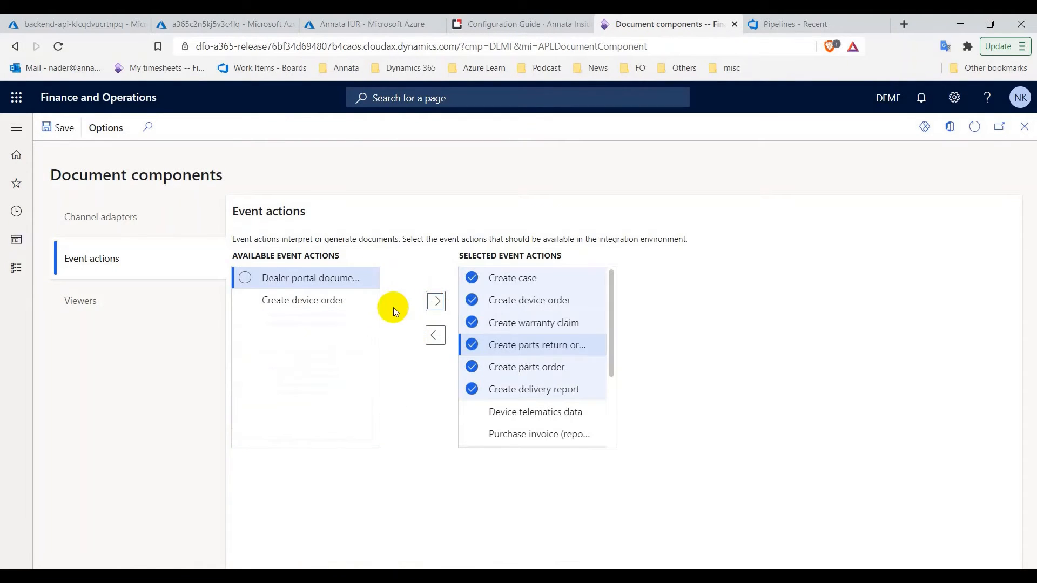
pyautogui.click(180, 312)
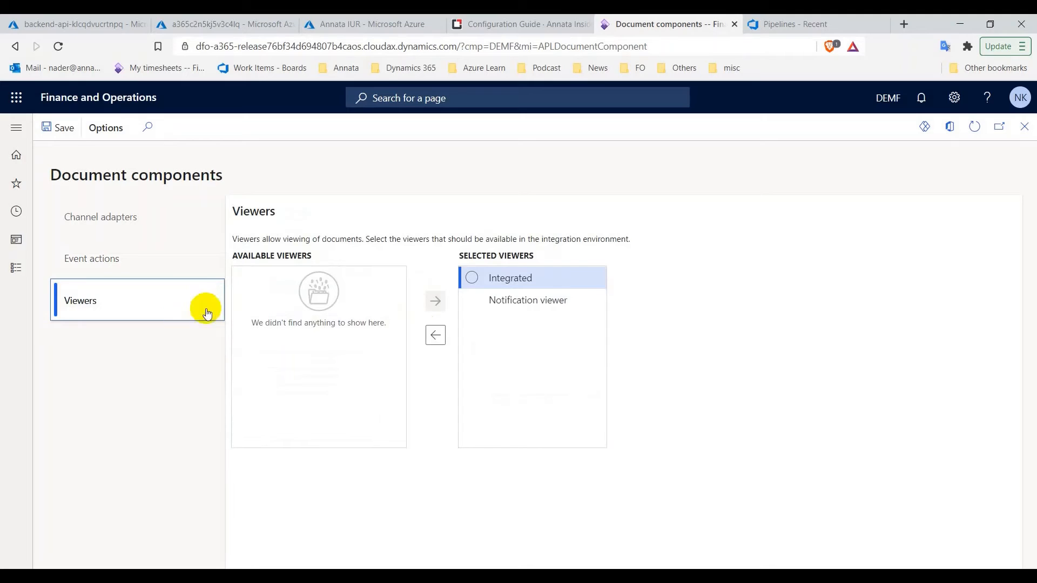
pyautogui.click(526, 25)
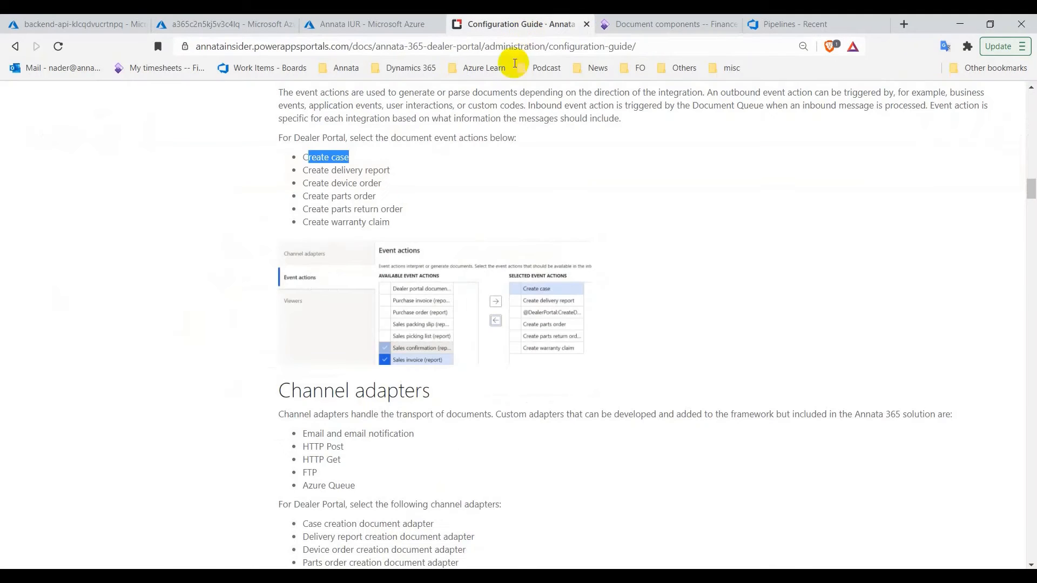
# Open the Document definitions page and read further down the configuration guide
pyautogui.scroll(-3, 473, 290)
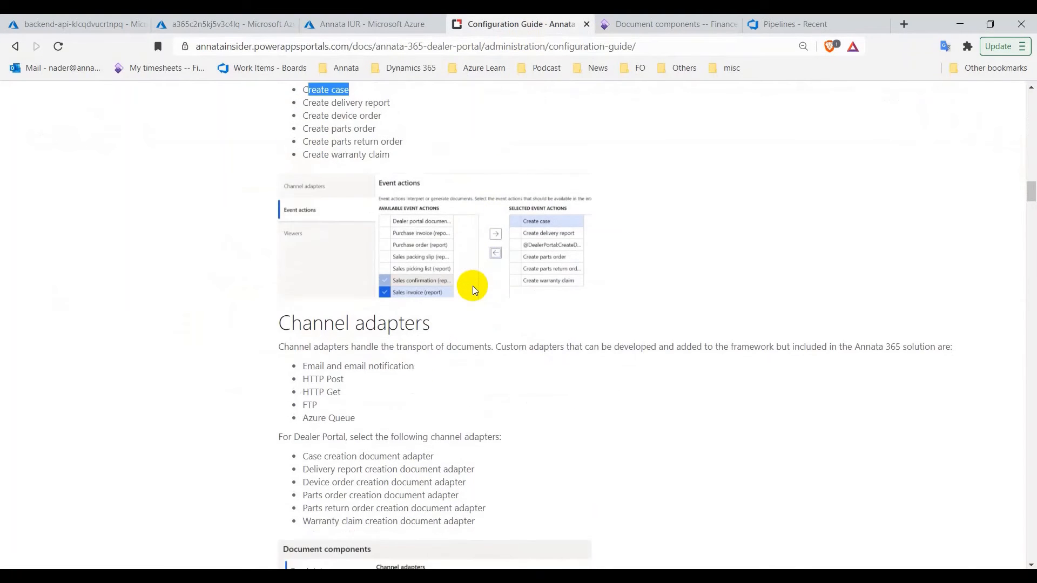
pyautogui.click(661, 24)
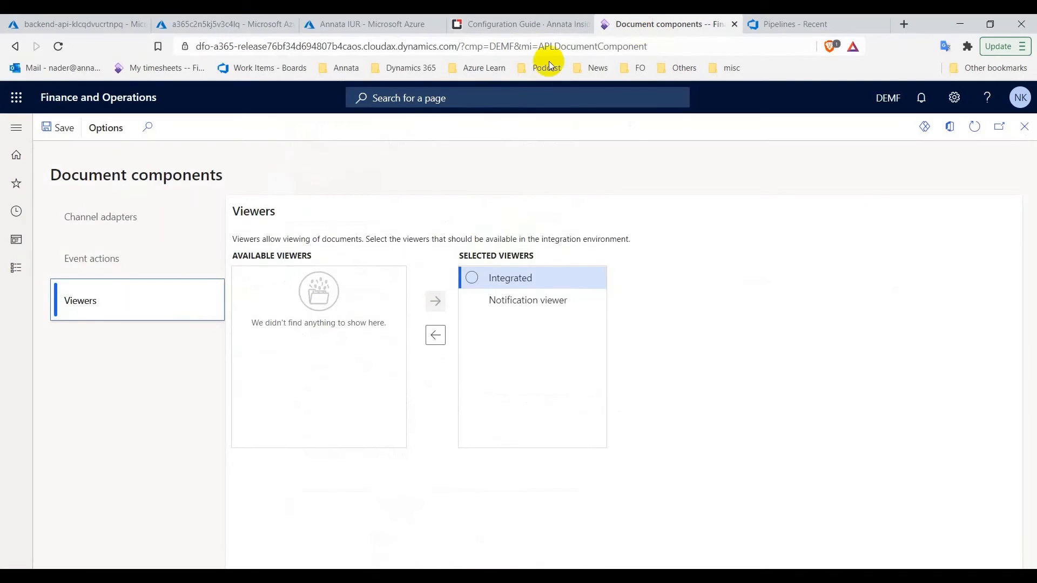
pyautogui.click(17, 275)
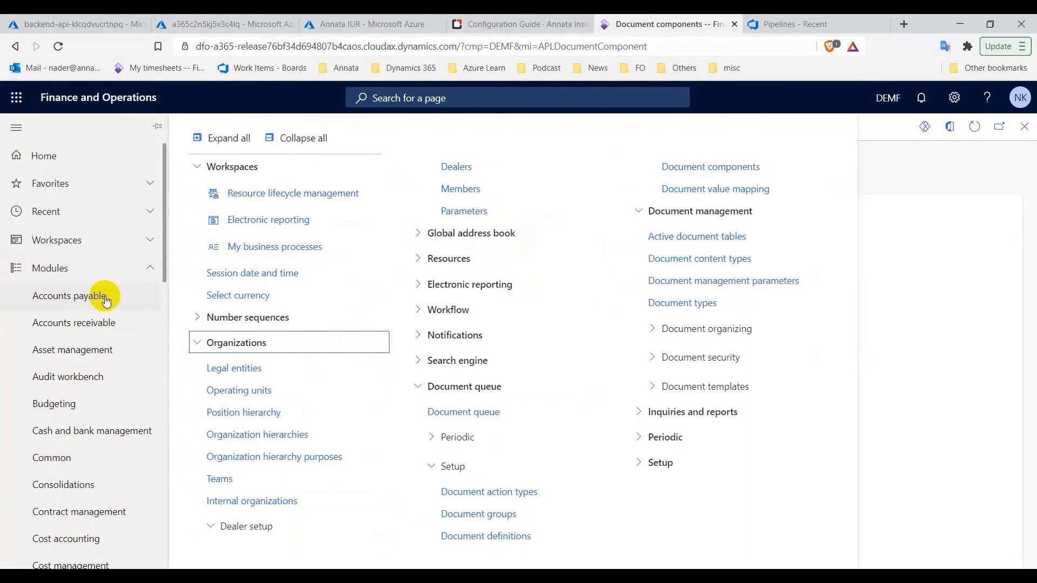
pyautogui.click(481, 536)
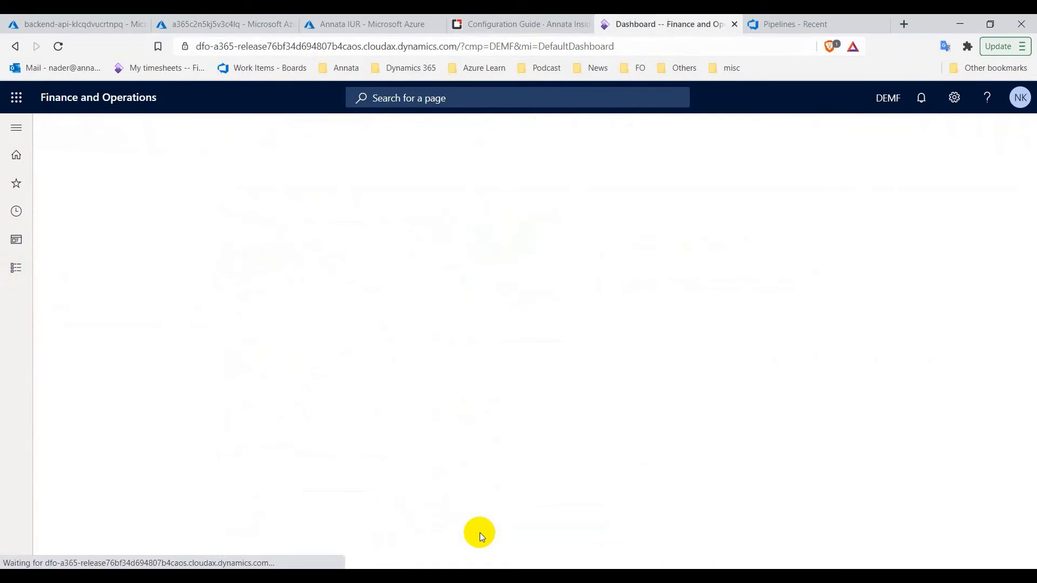
pyautogui.click(533, 19)
pyautogui.scroll(-5, 493, 331)
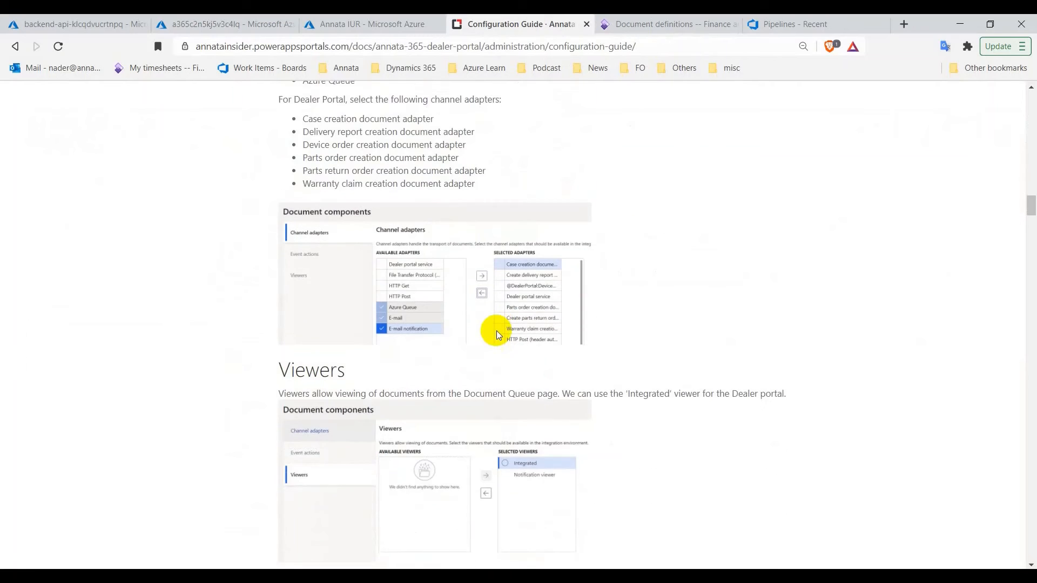
pyautogui.scroll(-4, 496, 331)
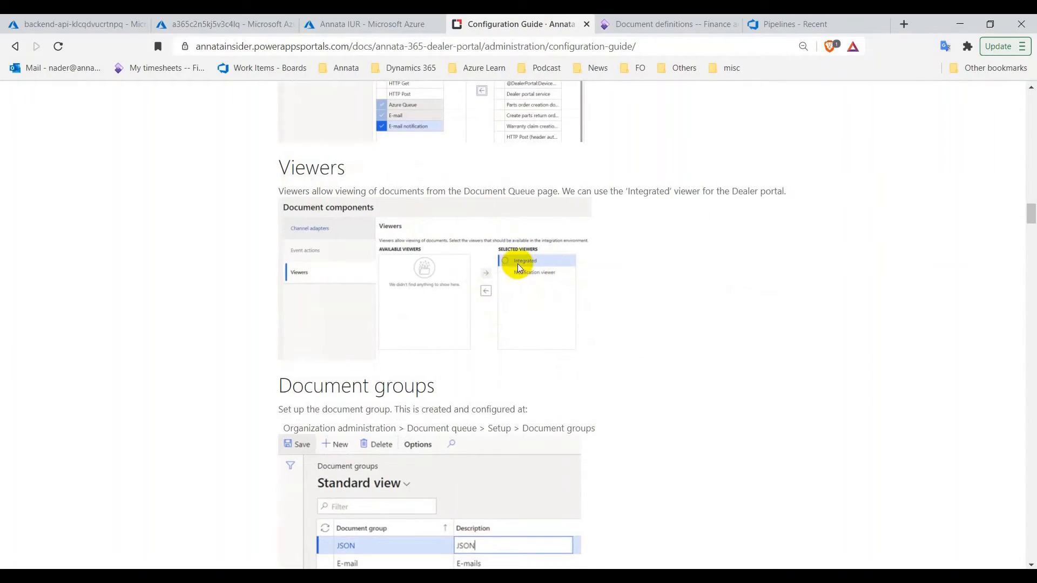
pyautogui.scroll(-1, 513, 265)
pyautogui.scroll(-1, 376, 338)
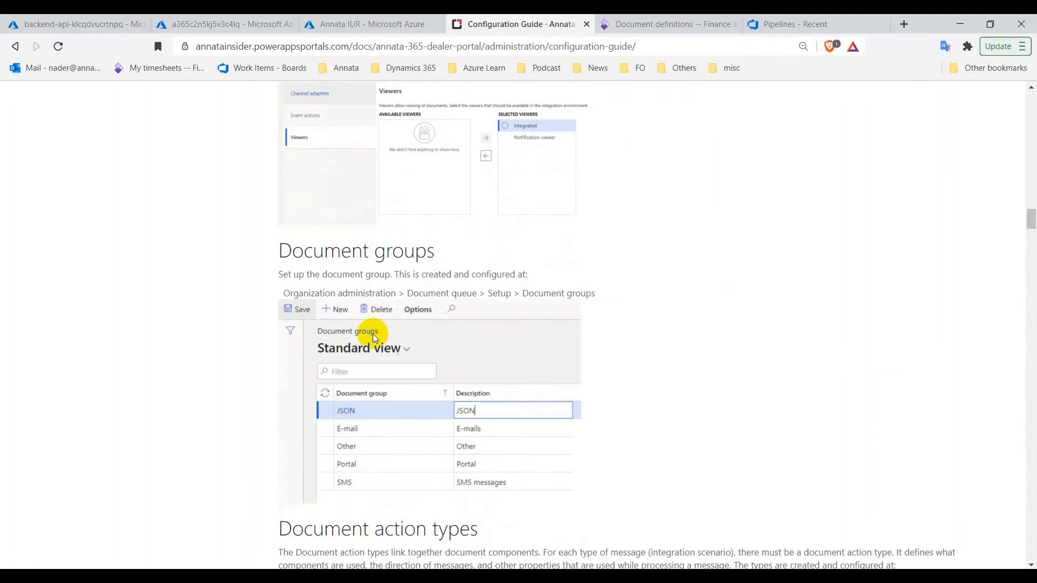
pyautogui.scroll(-1, 432, 291)
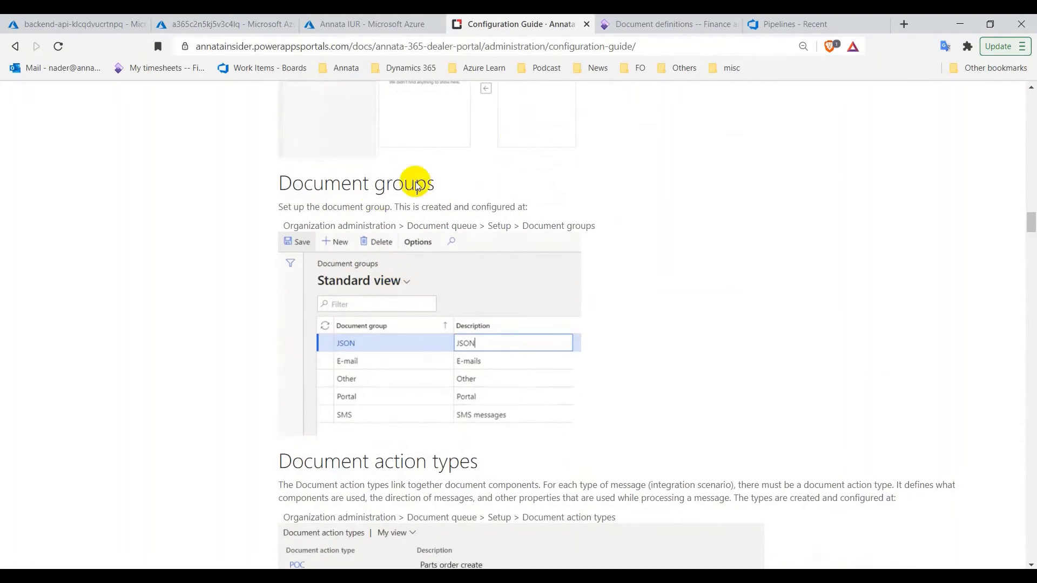
# In Document groups, create a new JSON group with the description JSON
pyautogui.click(660, 29)
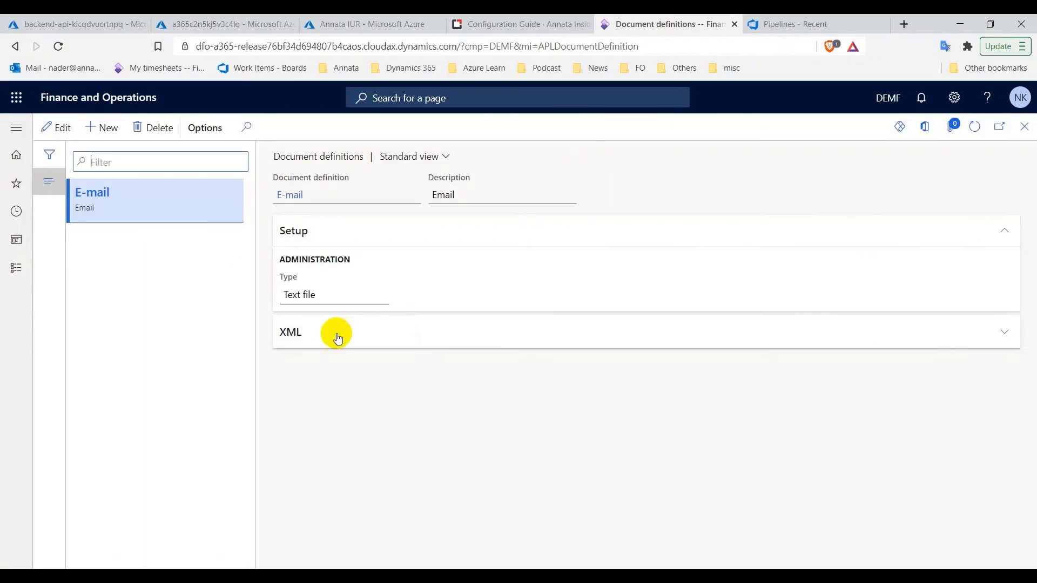
pyautogui.click(20, 270)
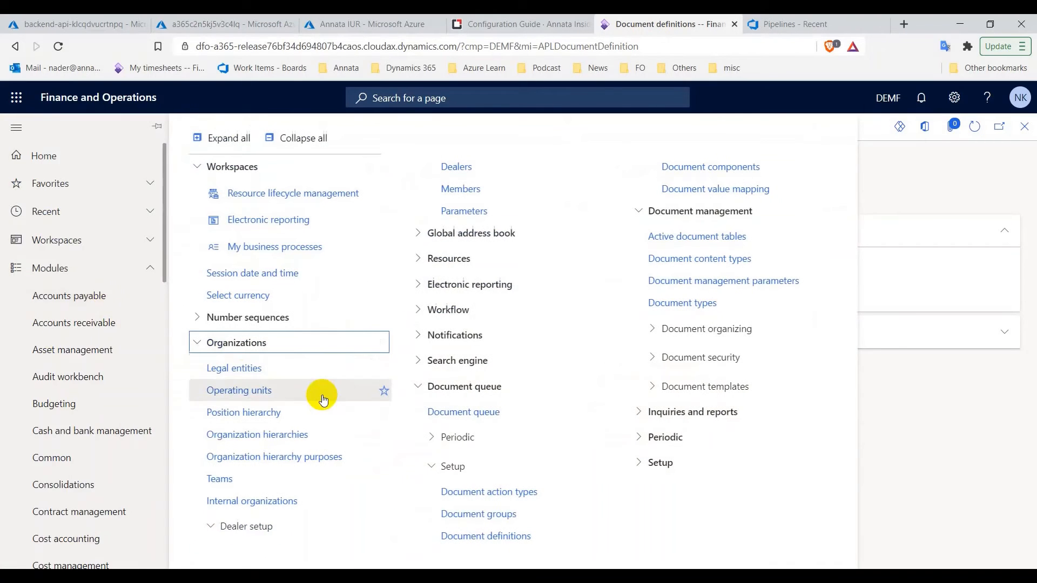
pyautogui.click(467, 516)
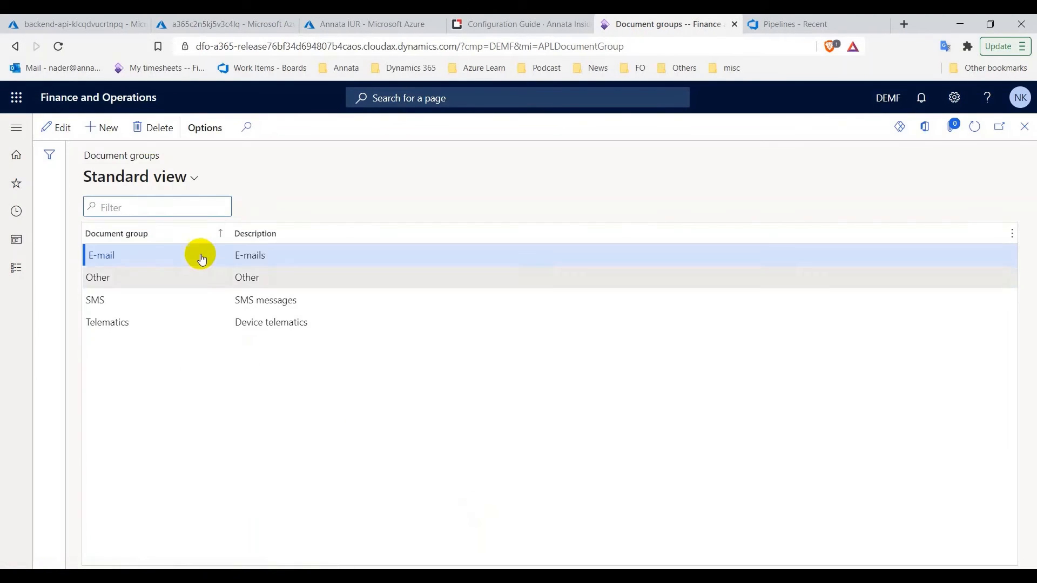
pyautogui.click(102, 134)
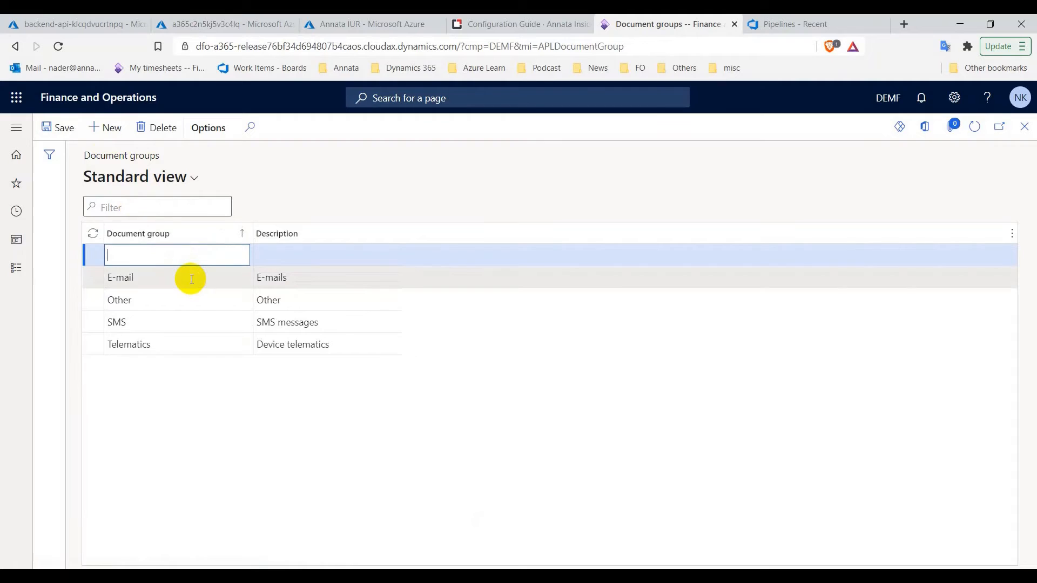
pyautogui.press('Tab')
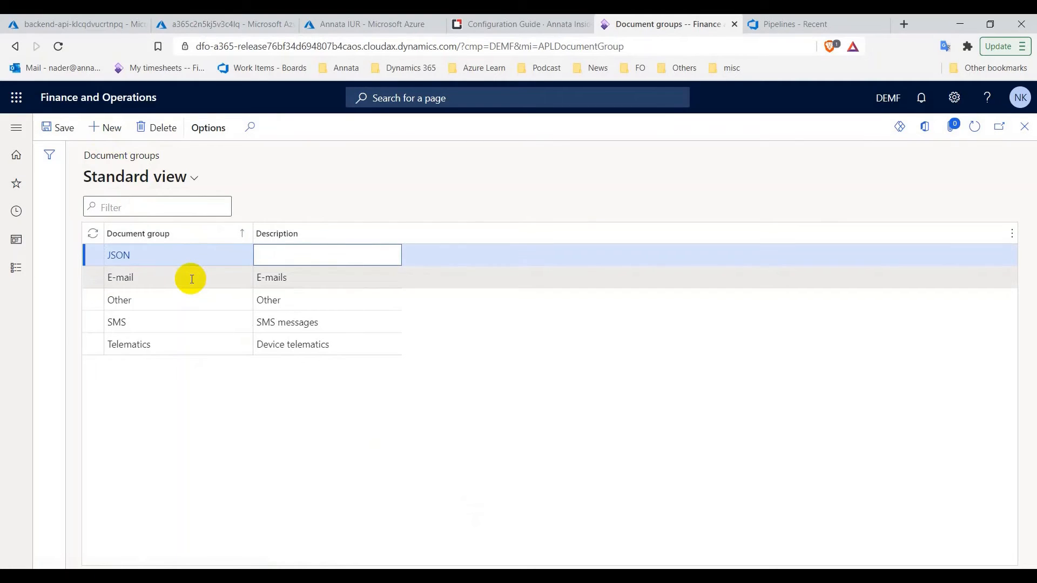
pyautogui.write('JSON')
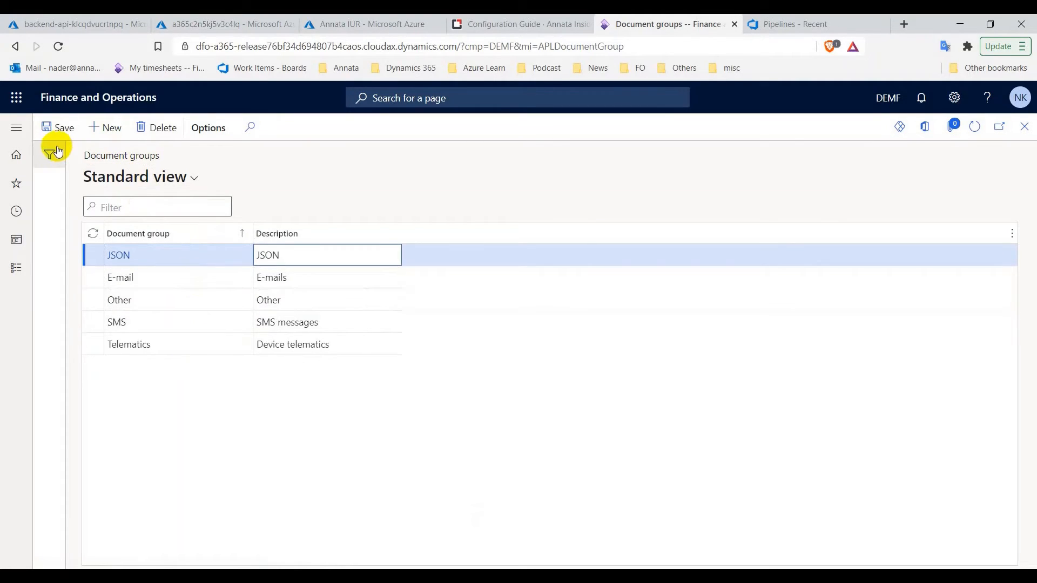
pyautogui.click(460, 24)
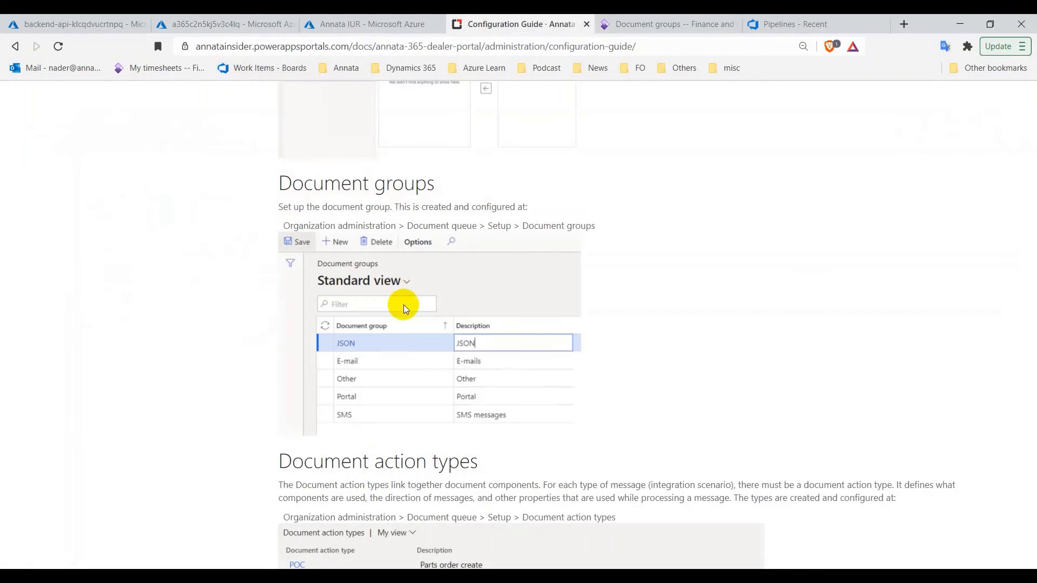
# Open Document action types in Finance and Operations and scroll the guide to its Document action types table
pyautogui.scroll(-1, 518, 209)
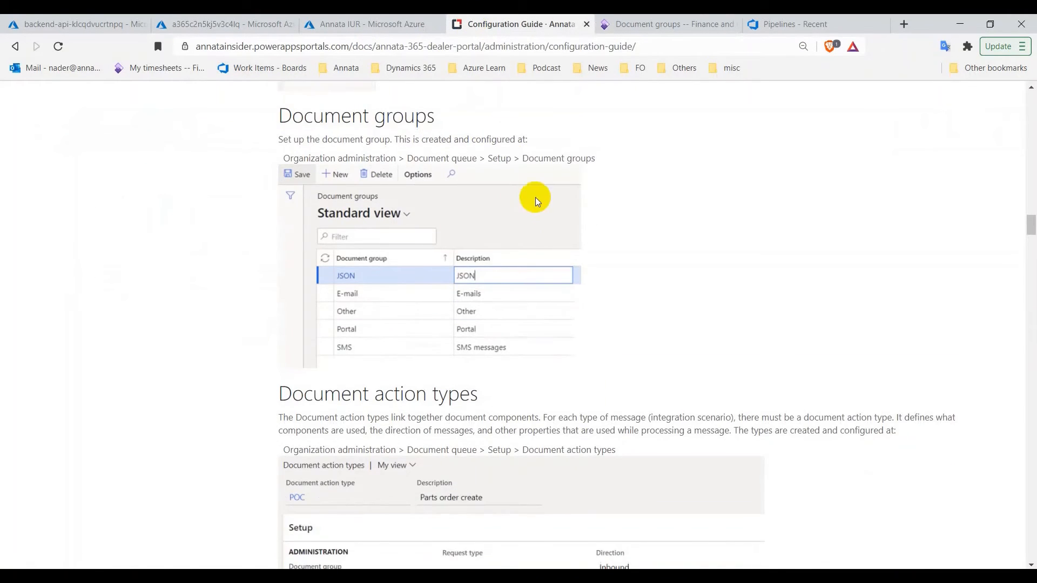
pyautogui.scroll(-2, 537, 198)
pyautogui.scroll(-1, 539, 201)
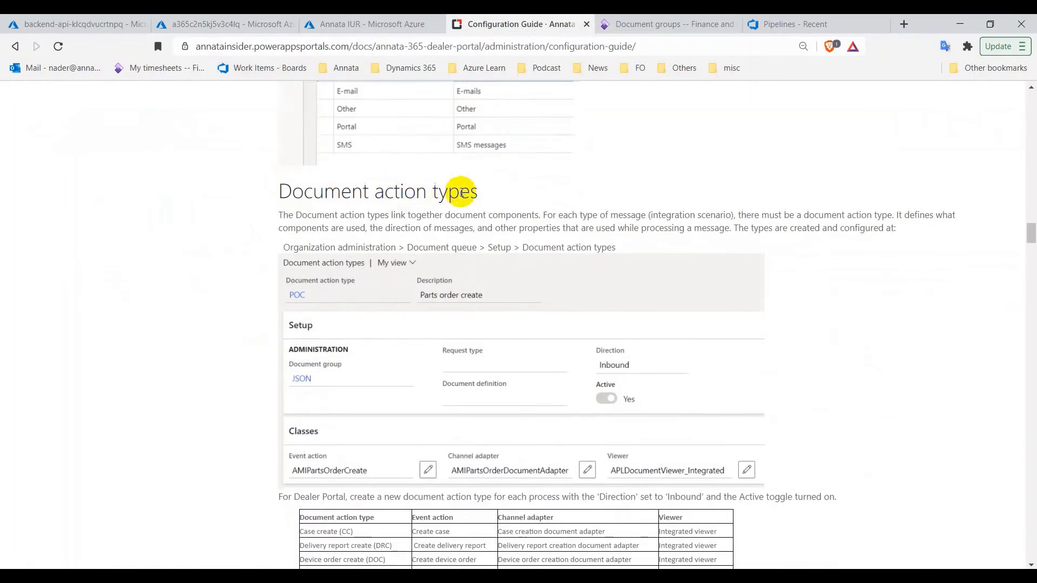
pyautogui.click(616, 24)
pyautogui.click(19, 276)
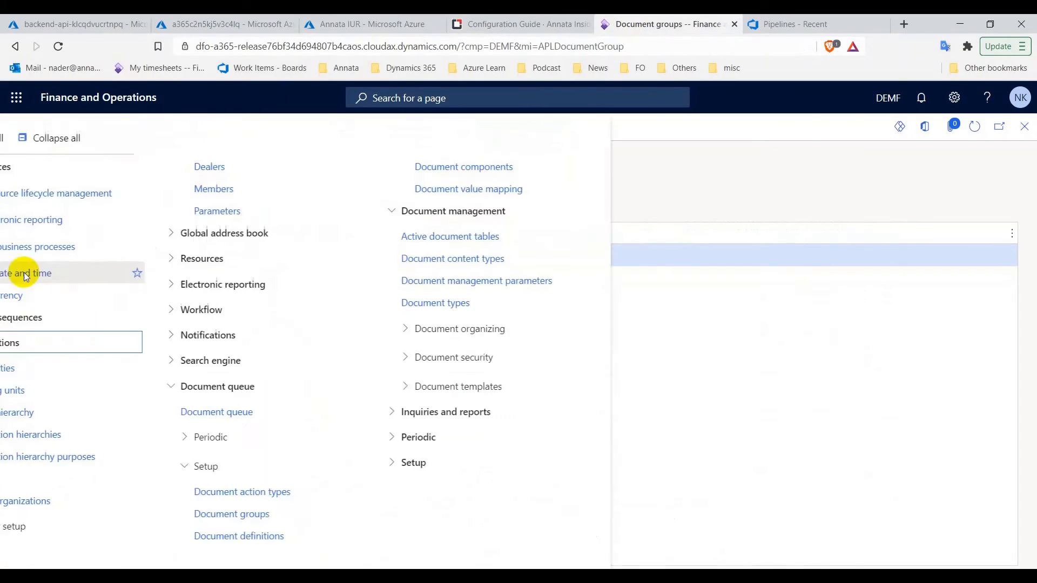
pyautogui.click(461, 490)
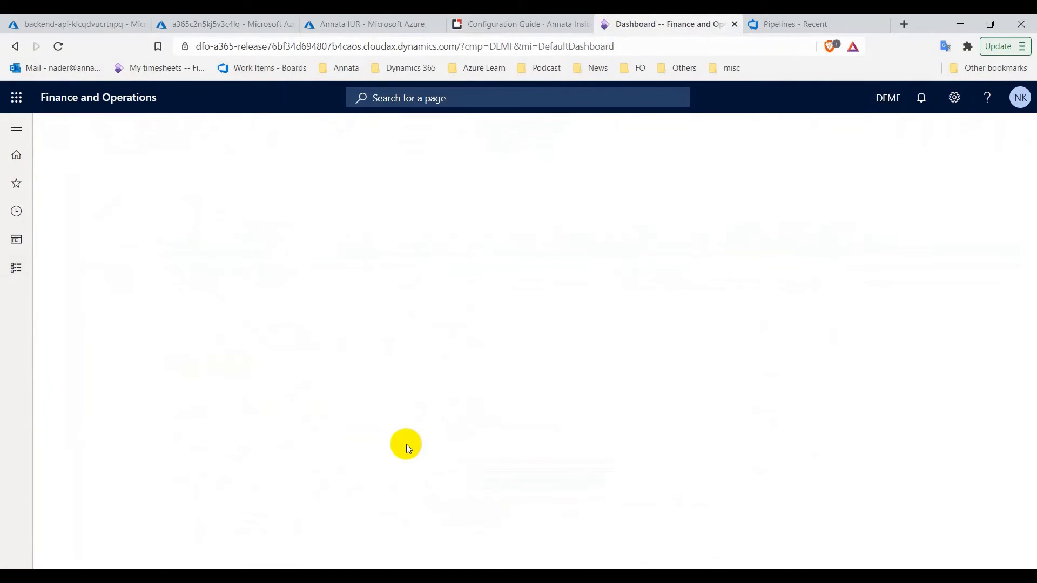
pyautogui.click(477, 25)
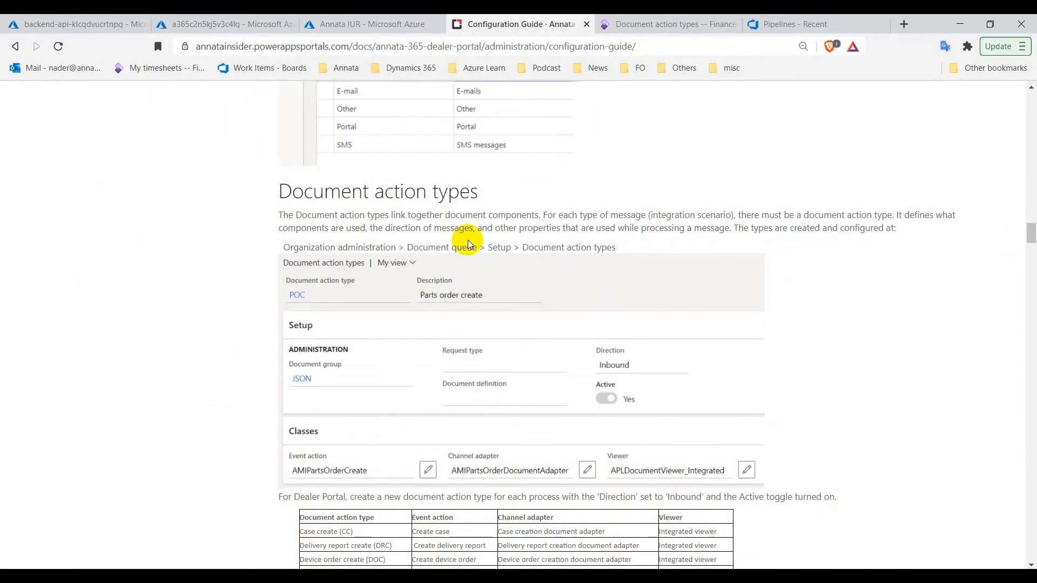
pyautogui.scroll(-2, 469, 244)
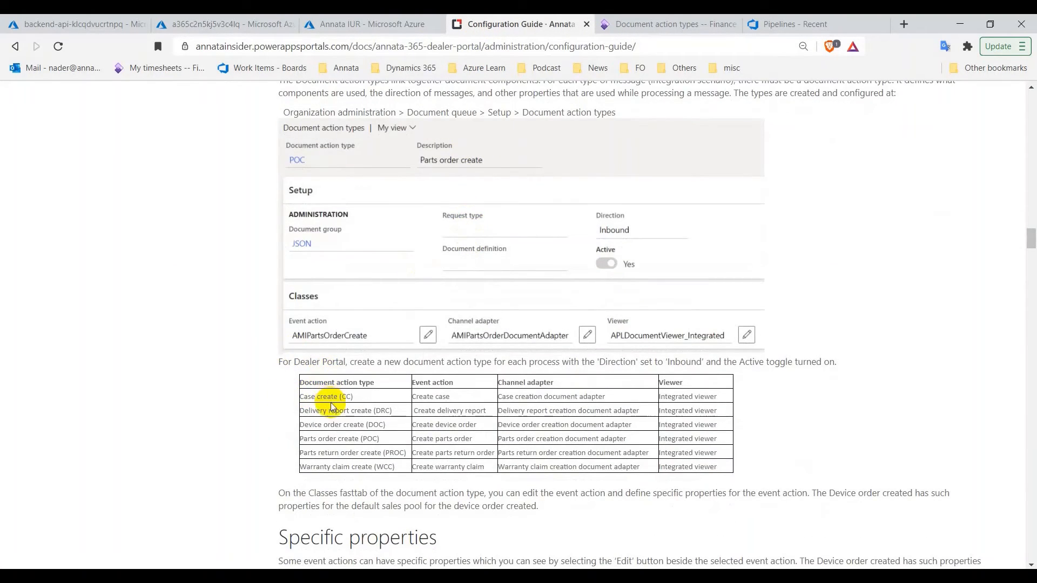
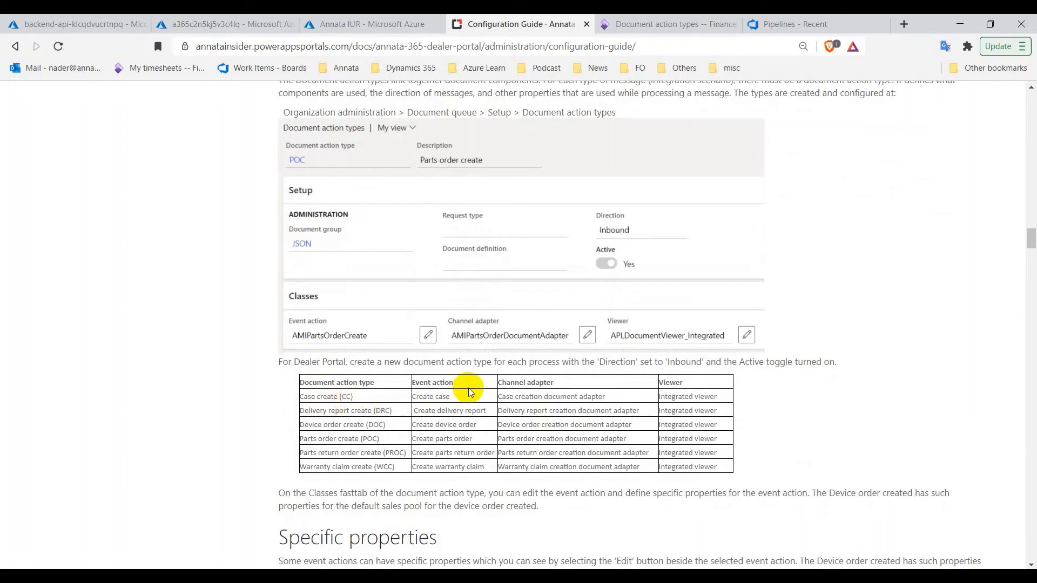
# Start a new document action type with code CC and description 'Case create' copied from the guide
pyautogui.click(635, 33)
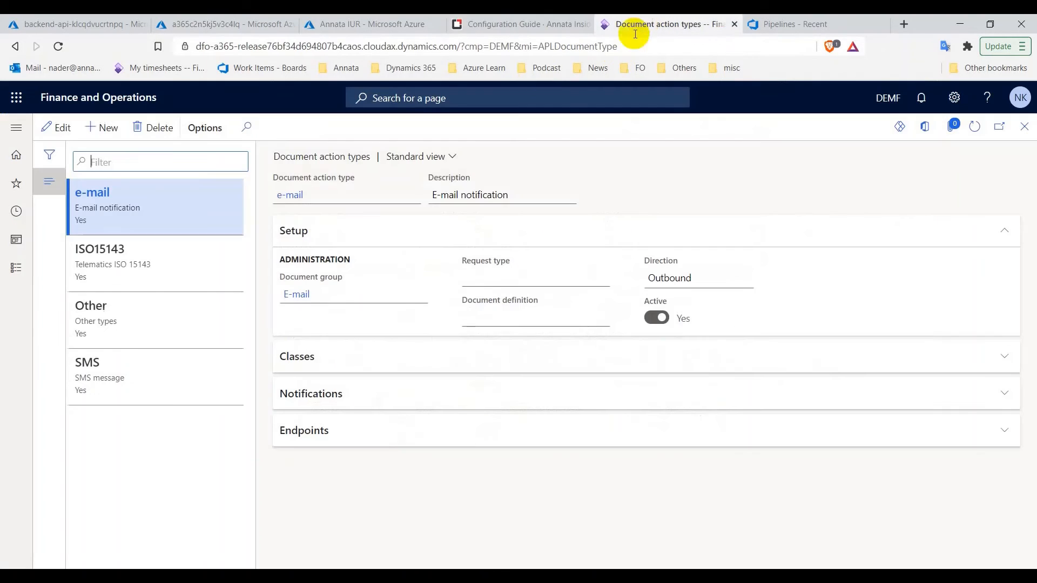
pyautogui.click(116, 130)
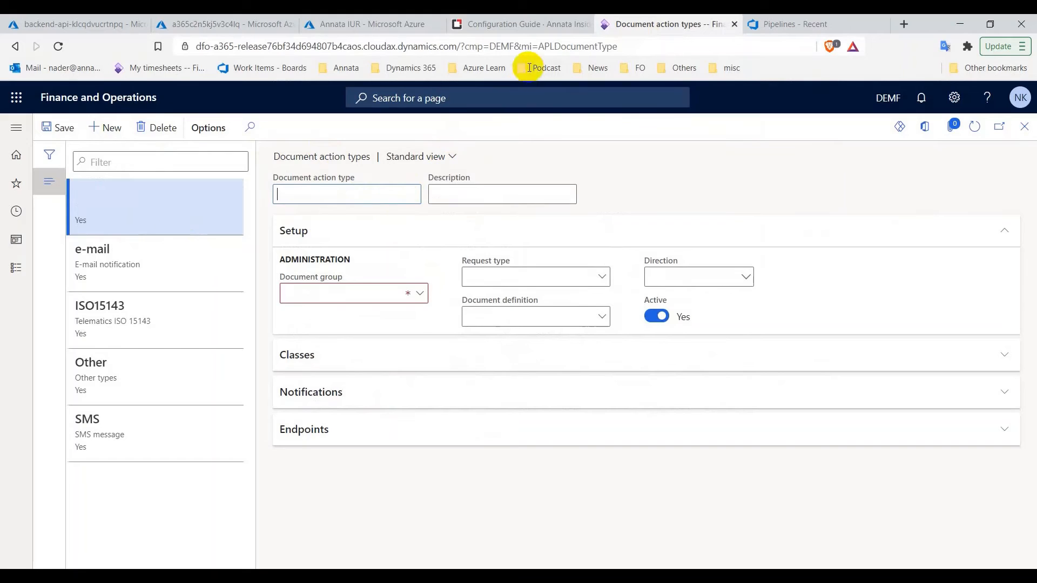
pyautogui.click(522, 23)
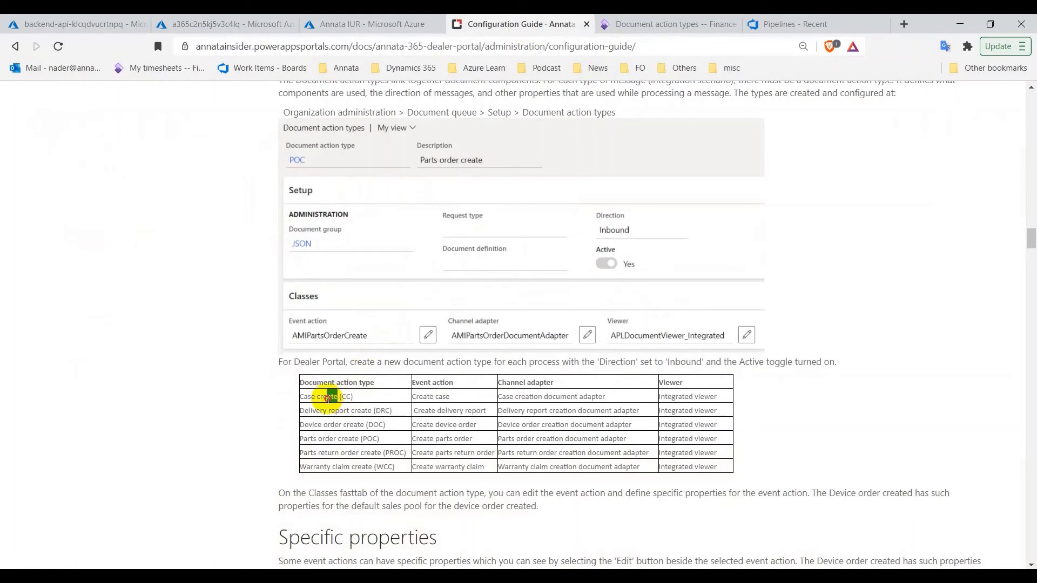
pyautogui.moveTo(328, 398); pyautogui.dragTo(300, 396)
pyautogui.rightClick(305, 398)
pyautogui.click(316, 411)
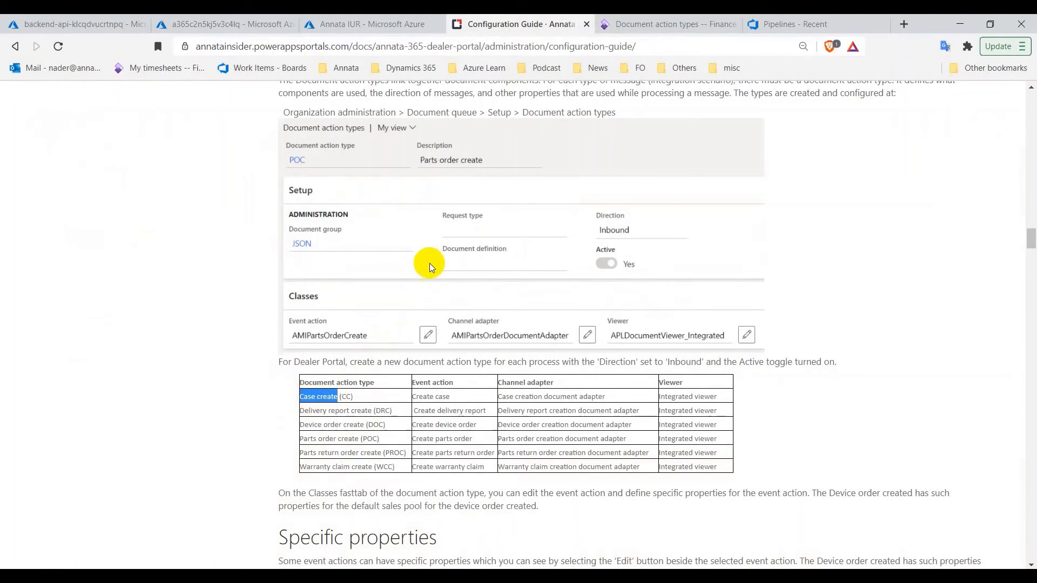
pyautogui.click(631, 27)
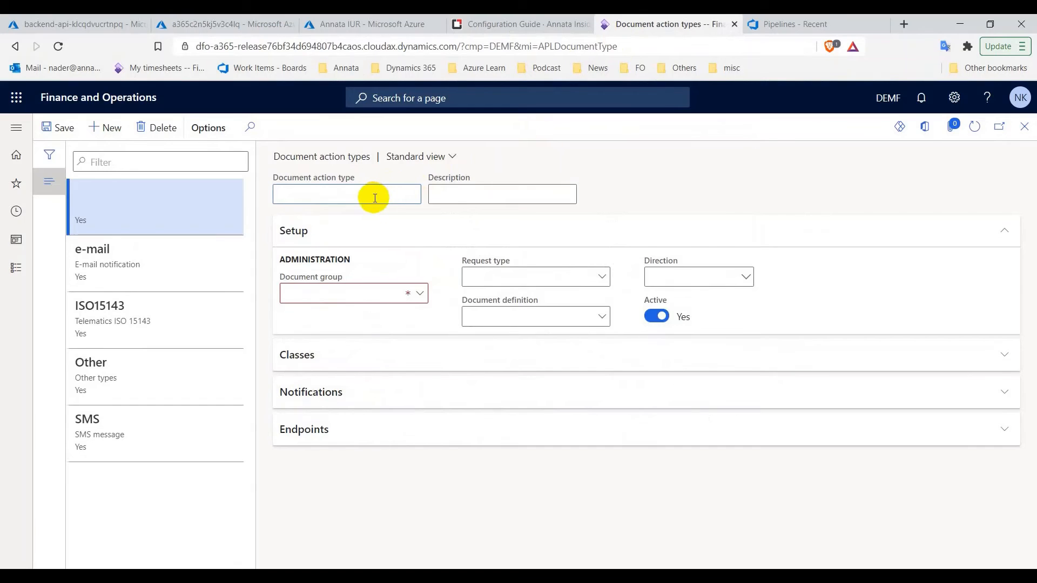
pyautogui.write('CC')
pyautogui.click(468, 197)
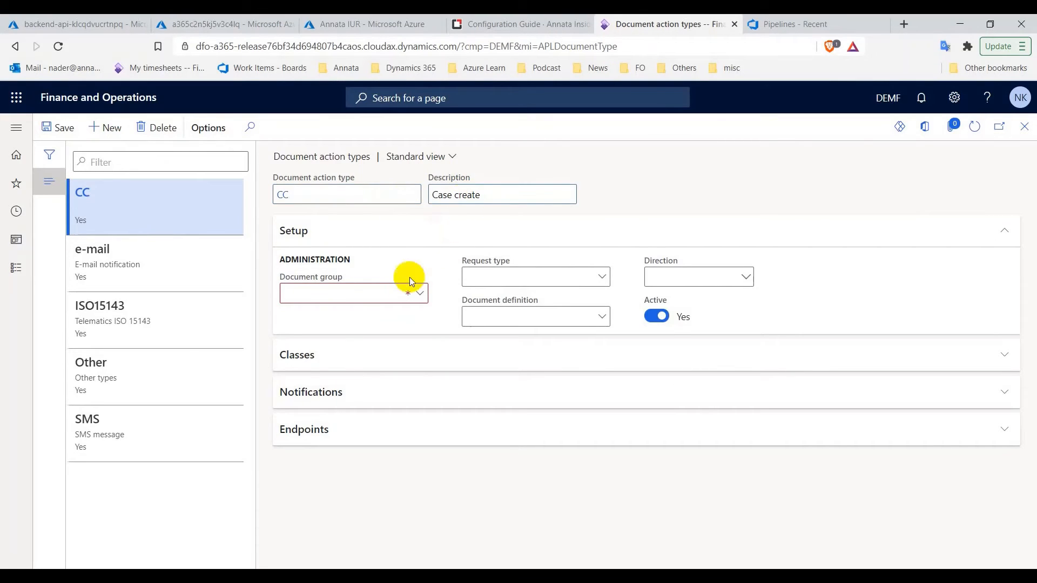
# Set the document group to JSON and the direction to Inbound
pyautogui.click(421, 293)
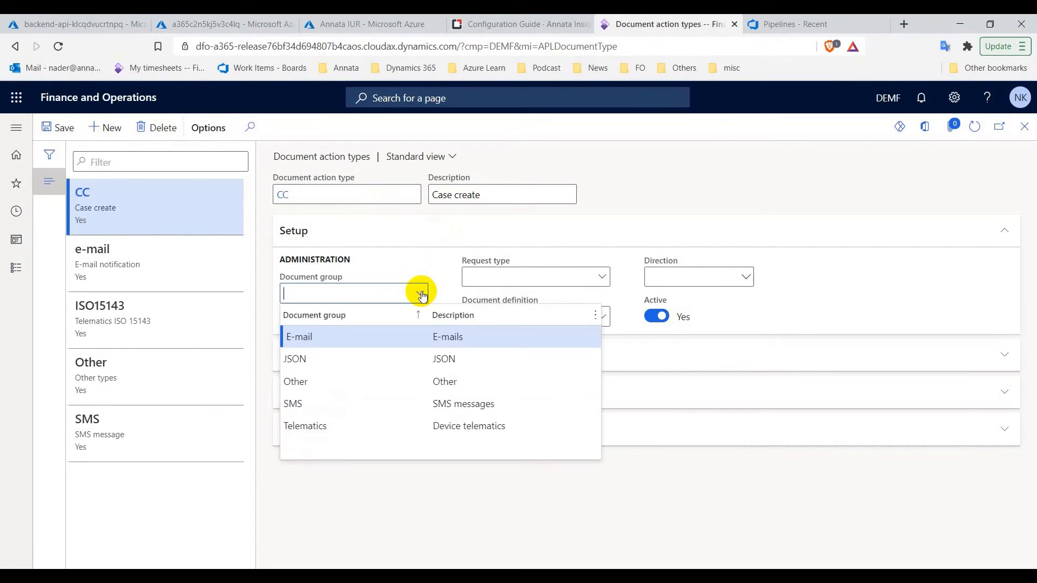
pyautogui.click(303, 359)
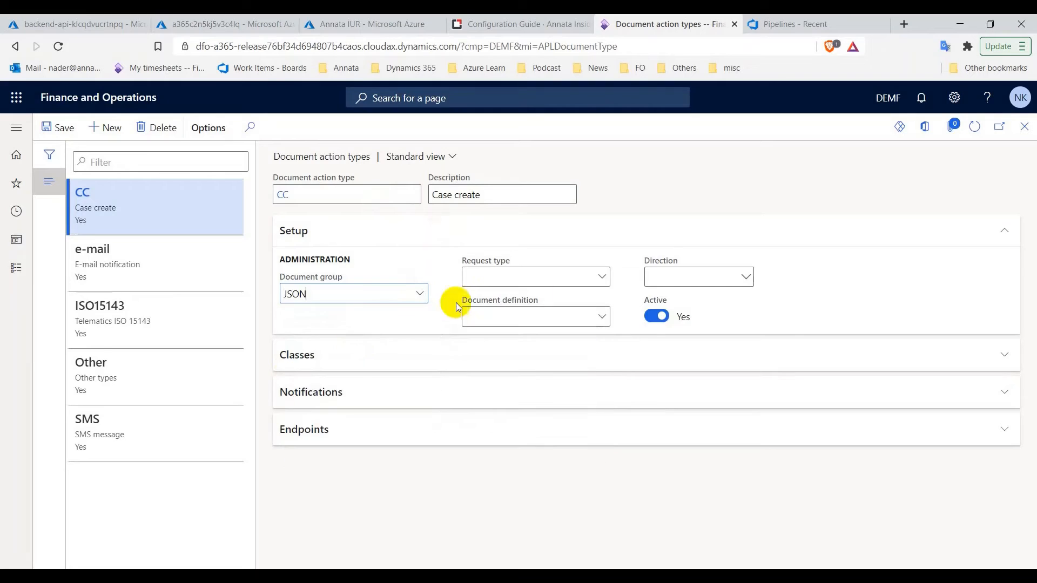
pyautogui.click(747, 278)
pyautogui.click(706, 328)
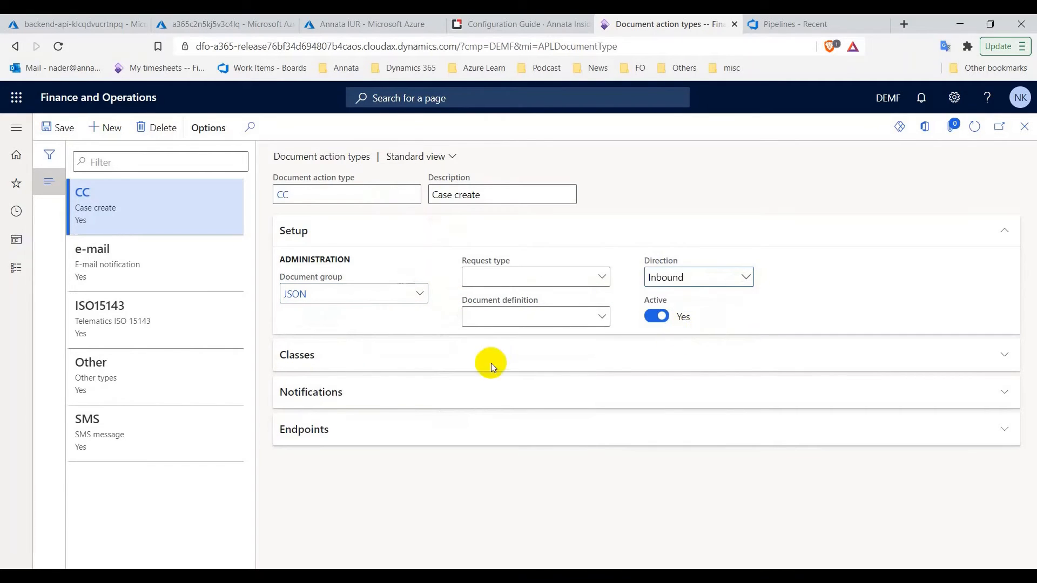
# Assign AMICaseCreate, AMICaseDocumentAdapter and APLDocumentViewer_Integrated, then save the CC record
pyautogui.click(359, 361)
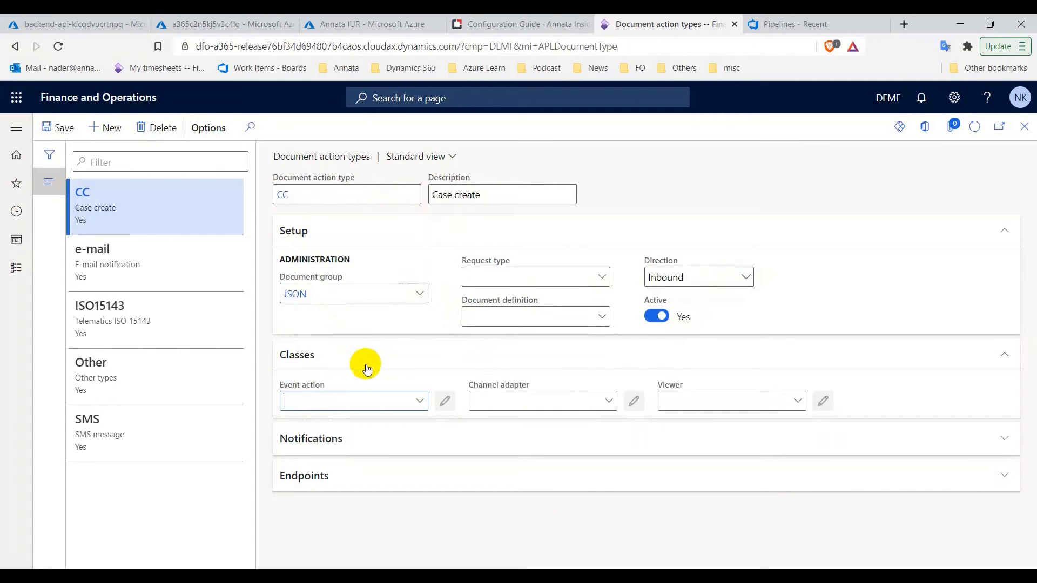
pyautogui.click(419, 402)
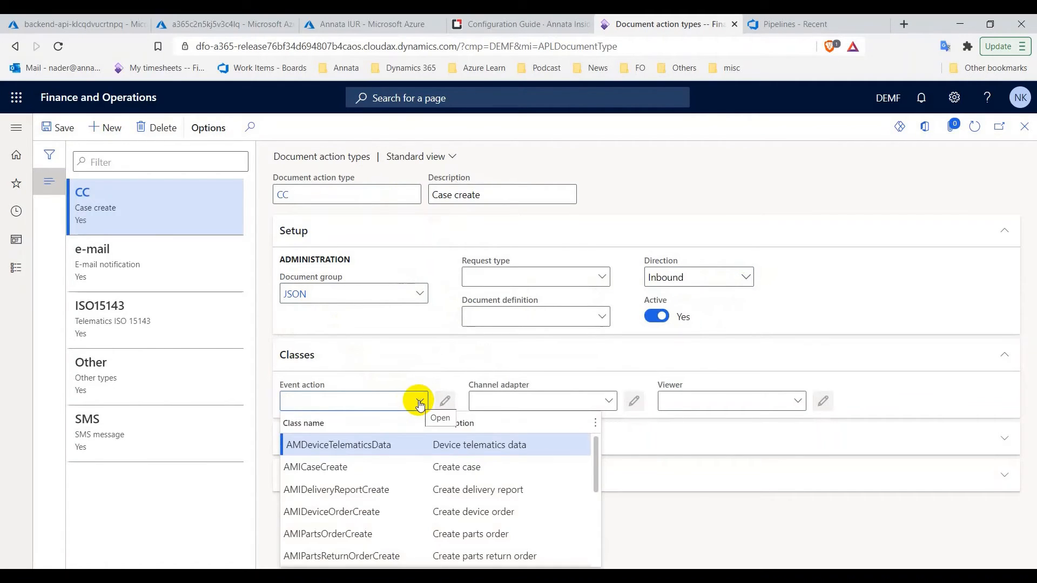
pyautogui.click(311, 468)
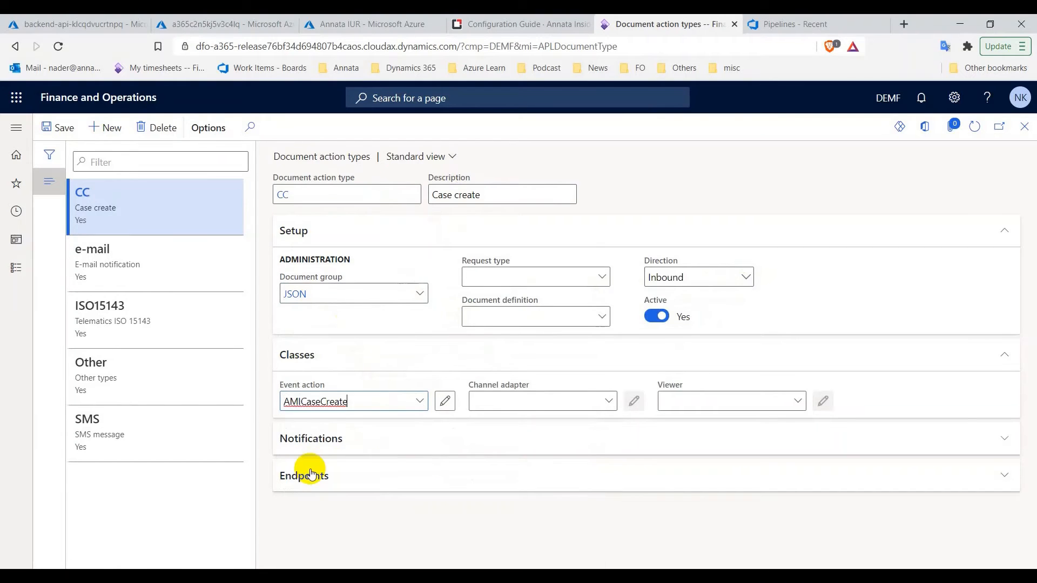
pyautogui.click(607, 405)
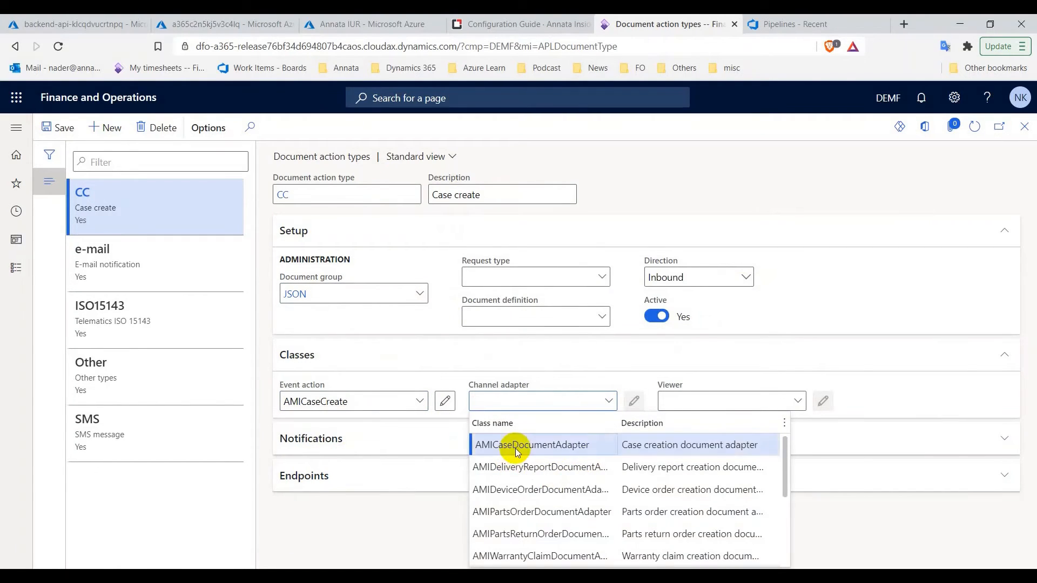
pyautogui.click(508, 446)
pyautogui.click(796, 403)
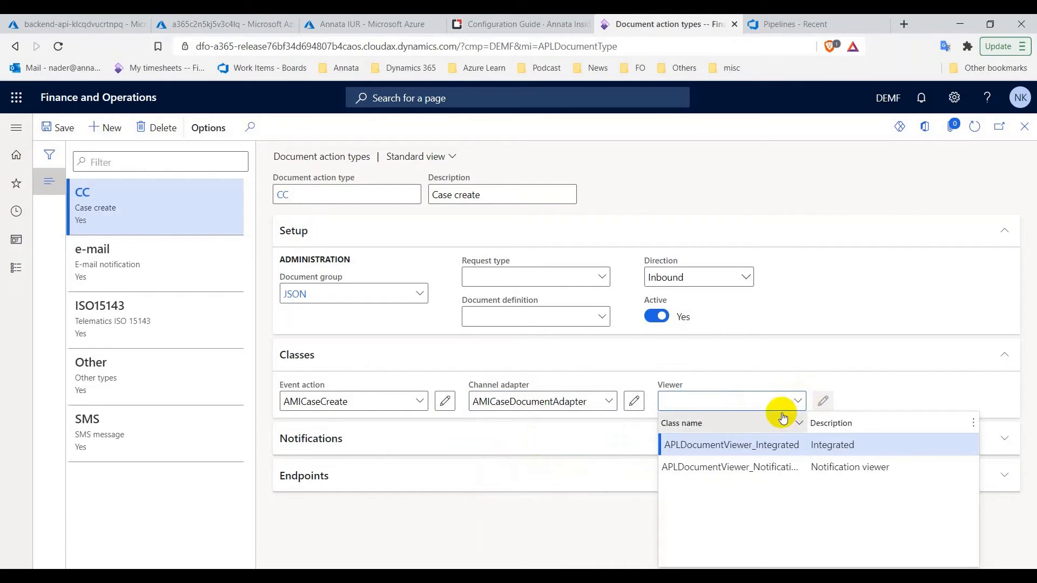
pyautogui.click(713, 444)
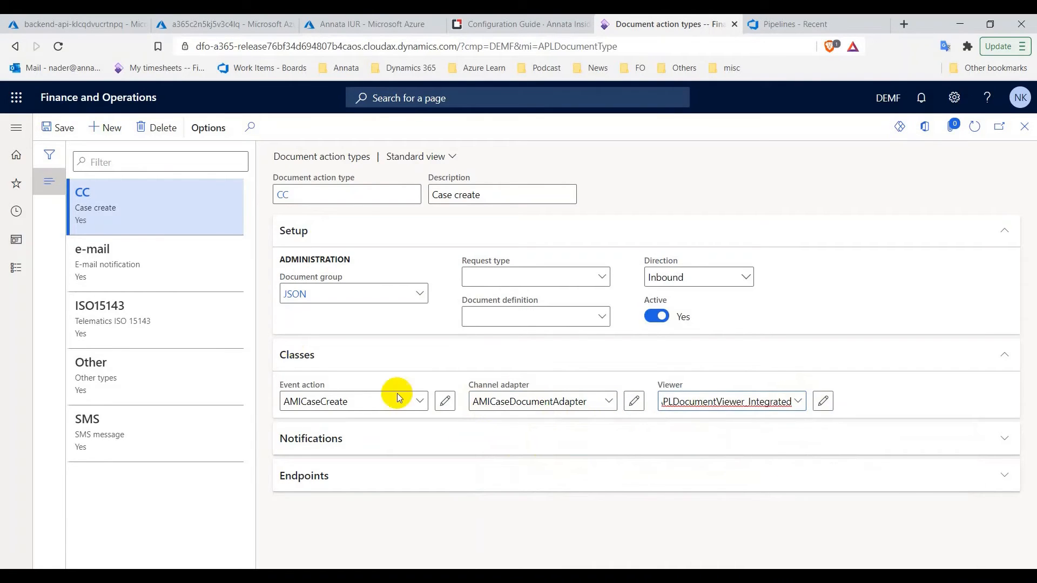
pyautogui.click(57, 127)
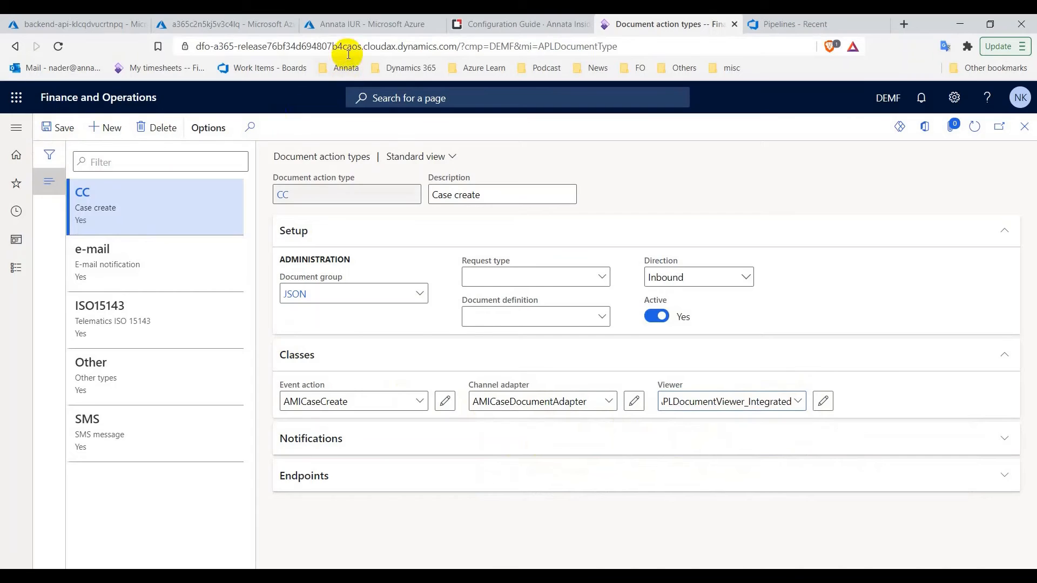
pyautogui.click(500, 31)
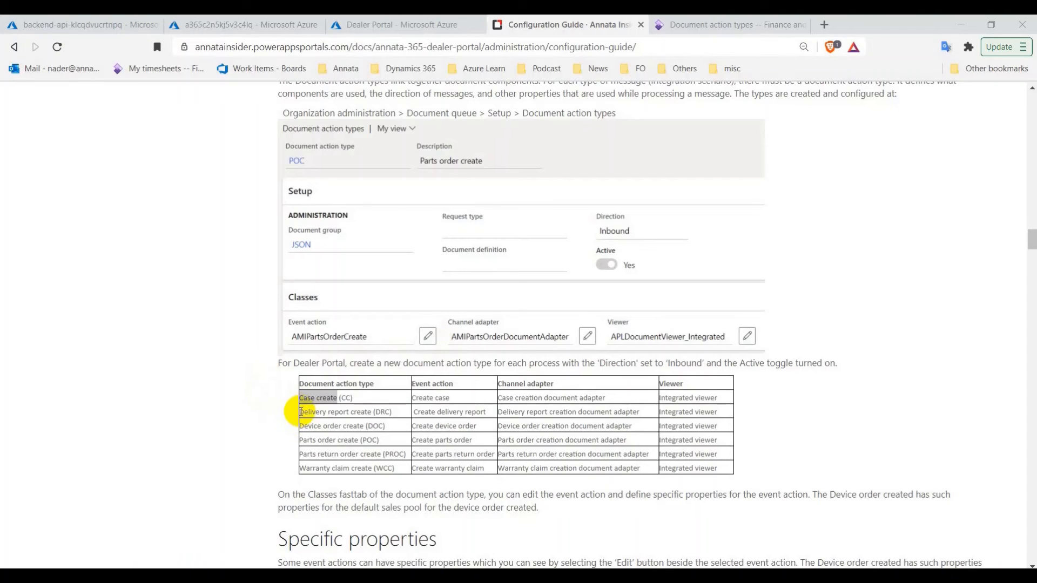
# Fill in description 'Delivery report create' from the guide, with JSON group and Inbound direction
pyautogui.moveTo(301, 412); pyautogui.dragTo(369, 414)
pyautogui.rightClick(372, 414)
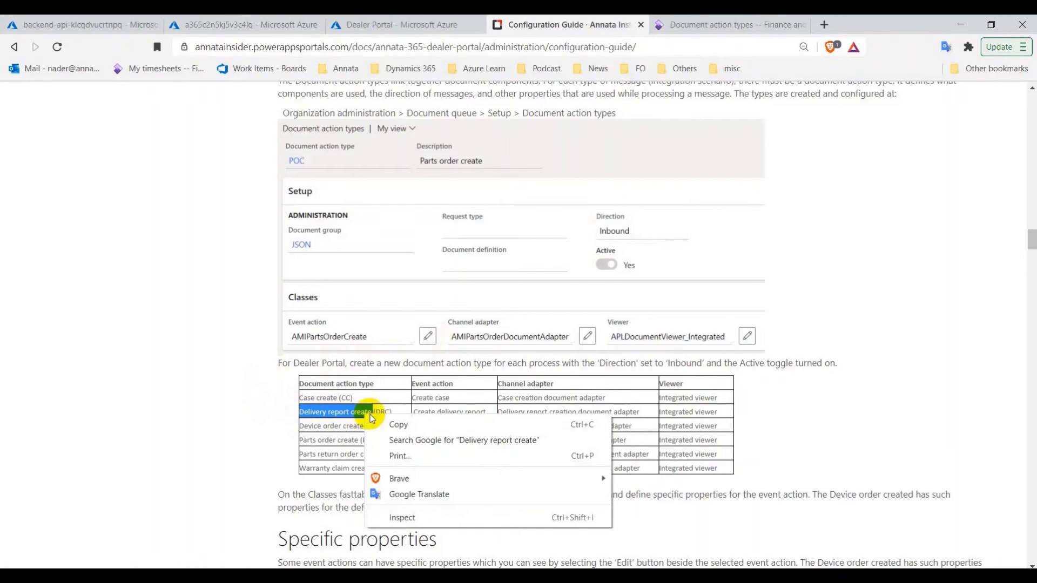
pyautogui.click(399, 424)
pyautogui.click(724, 24)
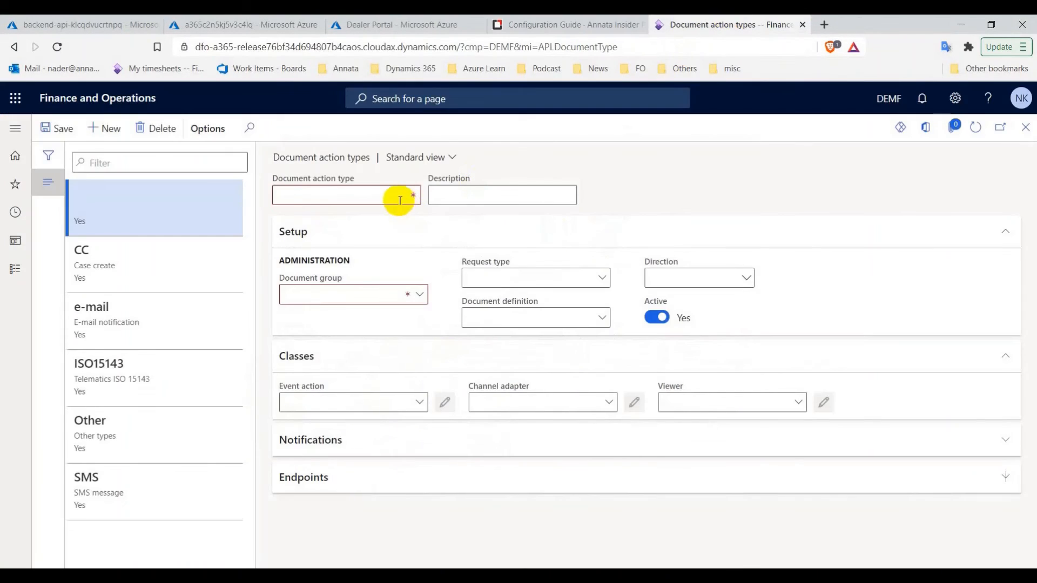
pyautogui.click(454, 194)
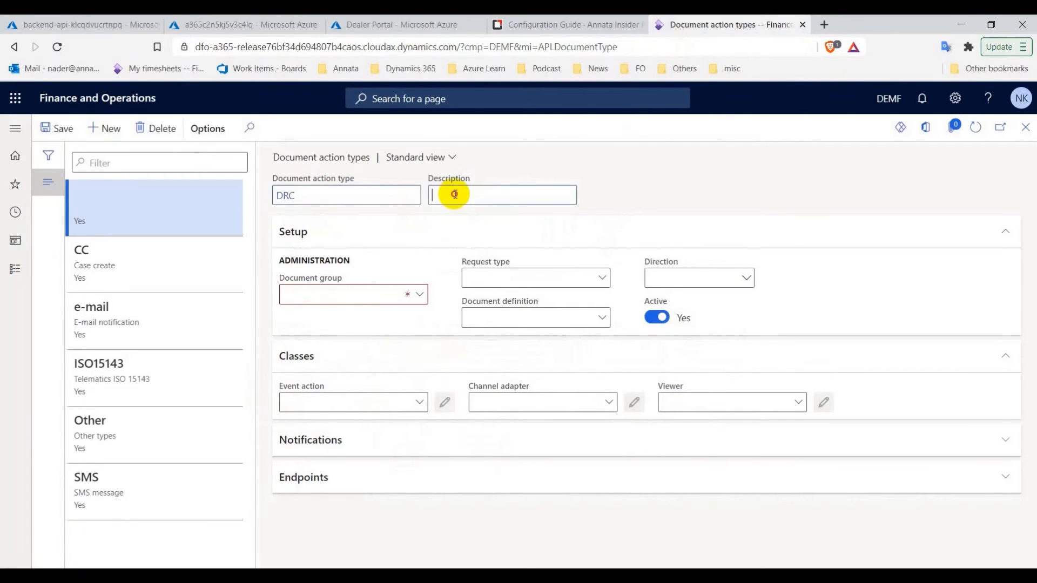
pyautogui.click(417, 293)
pyautogui.click(377, 357)
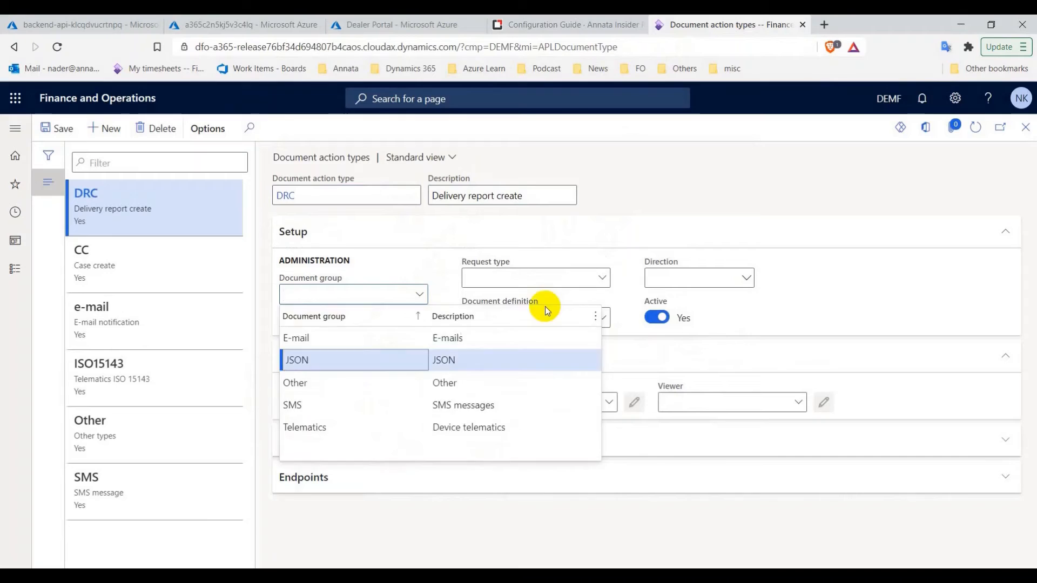
pyautogui.click(748, 279)
pyautogui.click(694, 329)
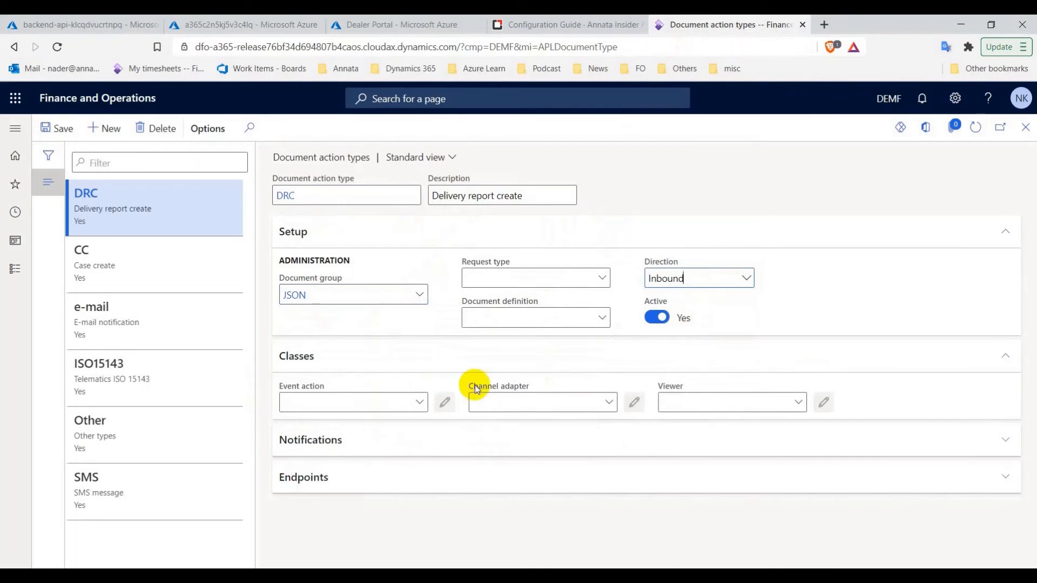
# Assign AMIDeliveryReportCreate, its document adapter and APLDocumentViewer_Integrated, save DRC, and start a new record
pyautogui.click(420, 403)
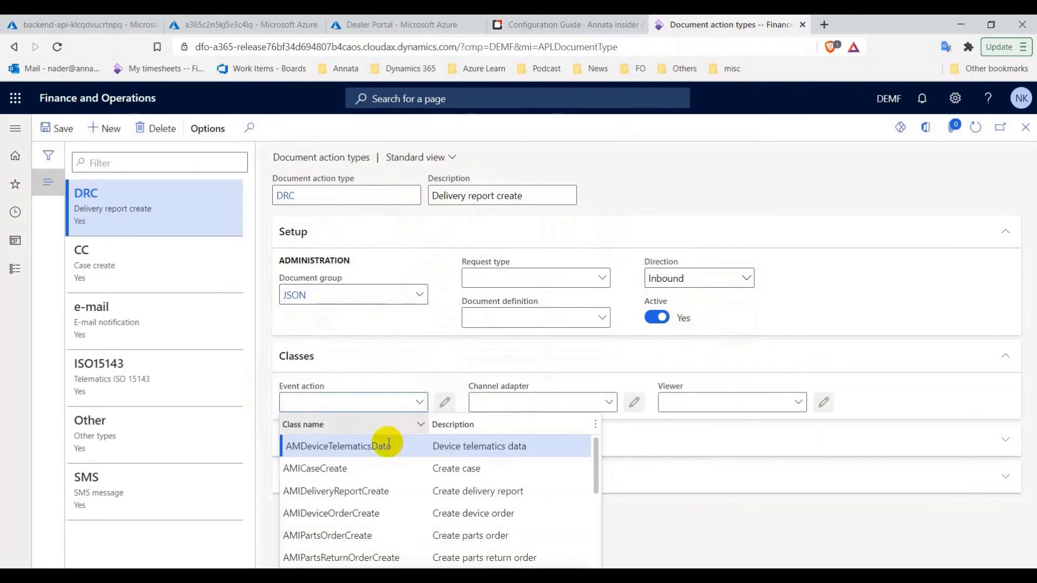
pyautogui.click(323, 498)
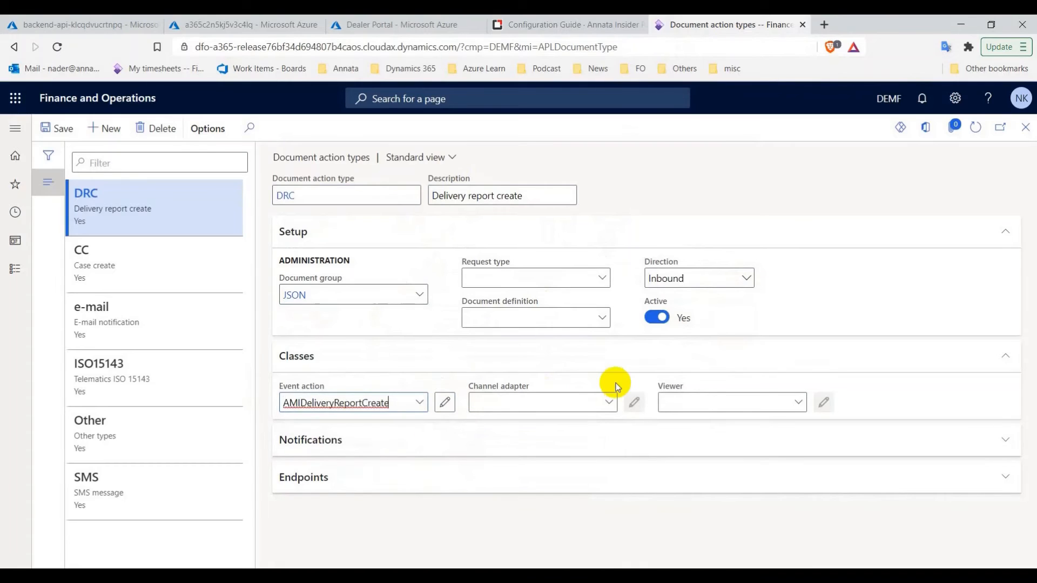
pyautogui.click(609, 403)
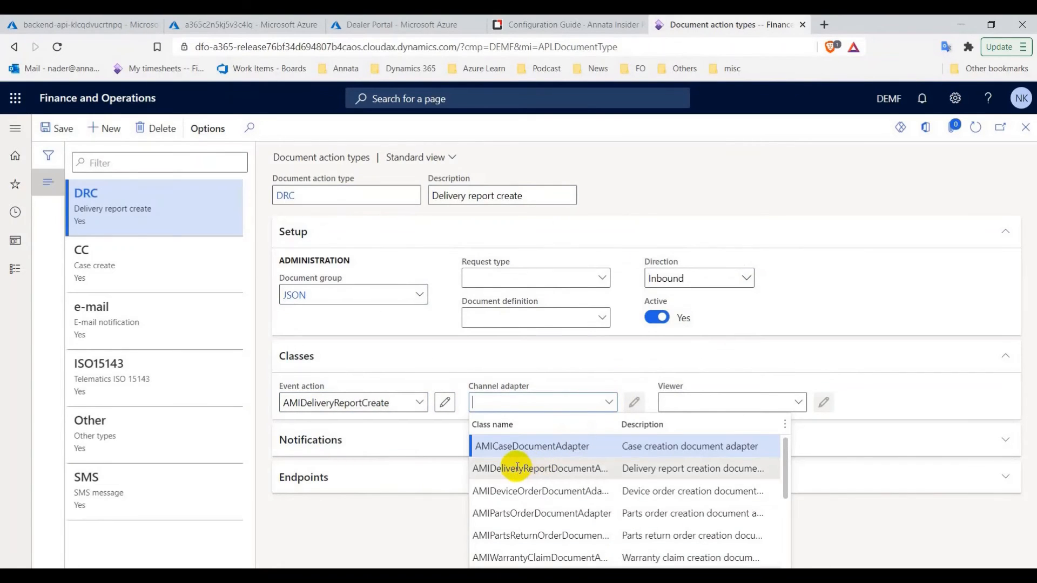
pyautogui.click(504, 470)
pyautogui.click(799, 403)
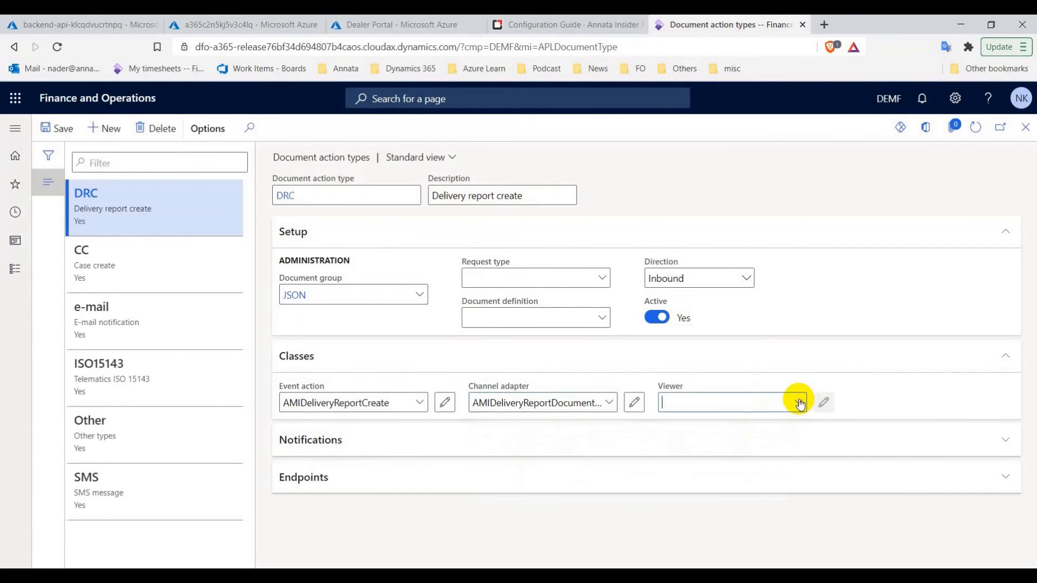
pyautogui.click(709, 450)
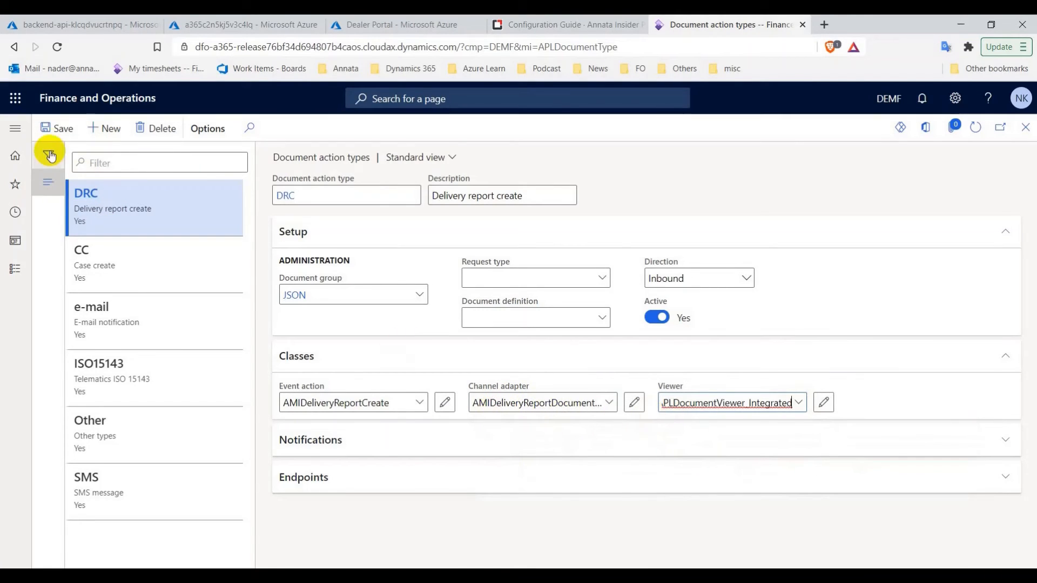
pyautogui.click(54, 132)
pyautogui.click(96, 135)
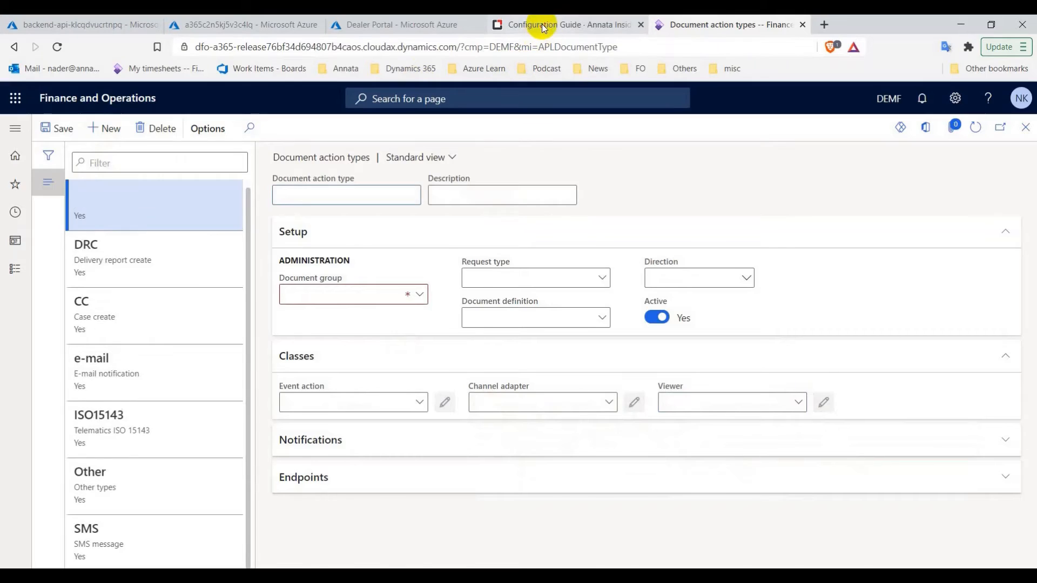
pyautogui.click(542, 23)
# Enter code DOC with description 'Device order create' copied from the guide
pyautogui.moveTo(363, 427); pyautogui.dragTo(300, 426)
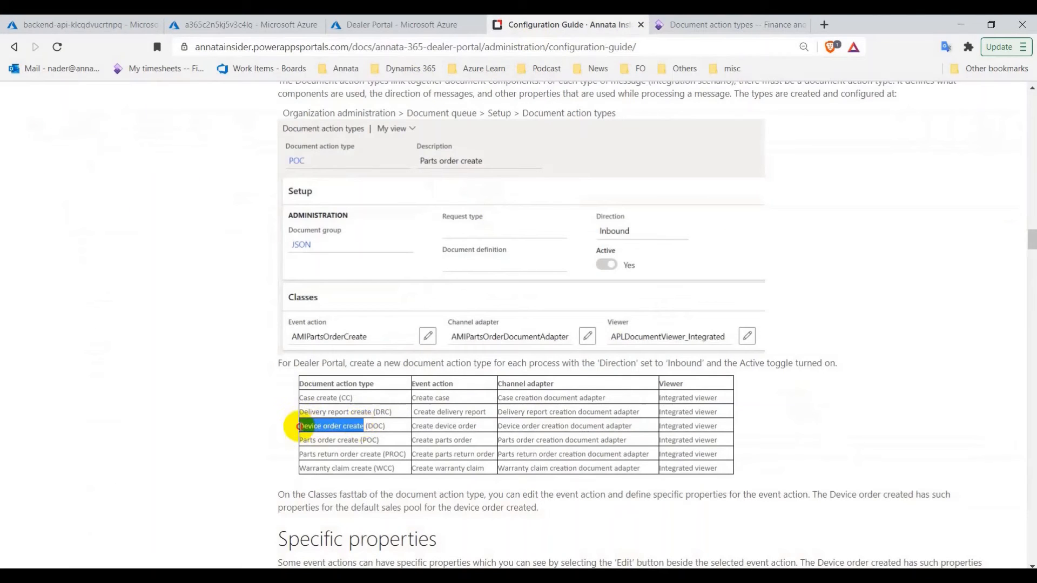
pyautogui.rightClick(315, 424)
pyautogui.click(338, 433)
pyautogui.click(670, 20)
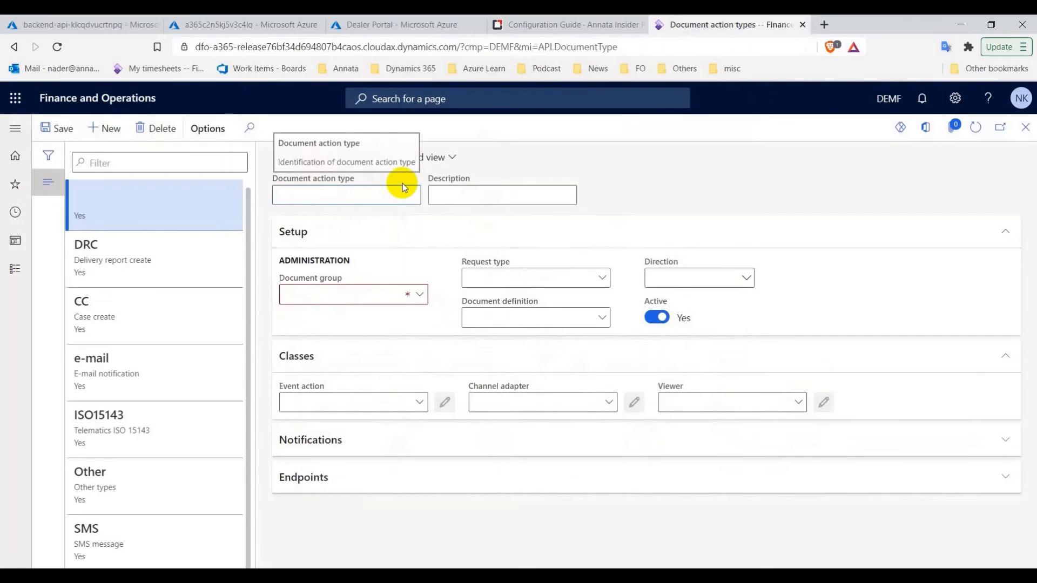
pyautogui.write('DOC')
pyautogui.press('Tab')
pyautogui.hotkey('ctrl', 'v')
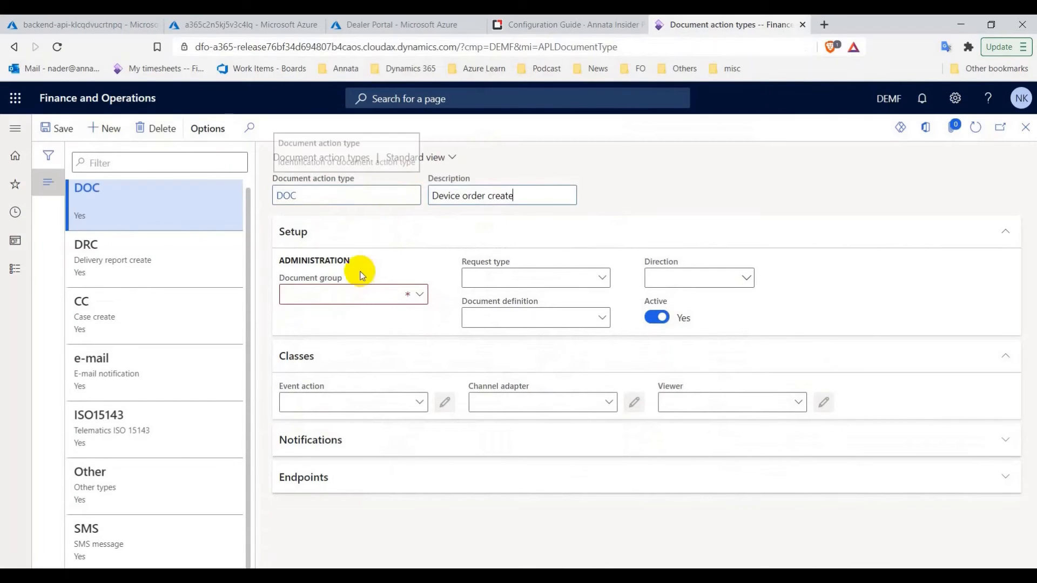
# Set the document group to JSON and the direction to Inbound
pyautogui.click(337, 294)
pyautogui.click(420, 295)
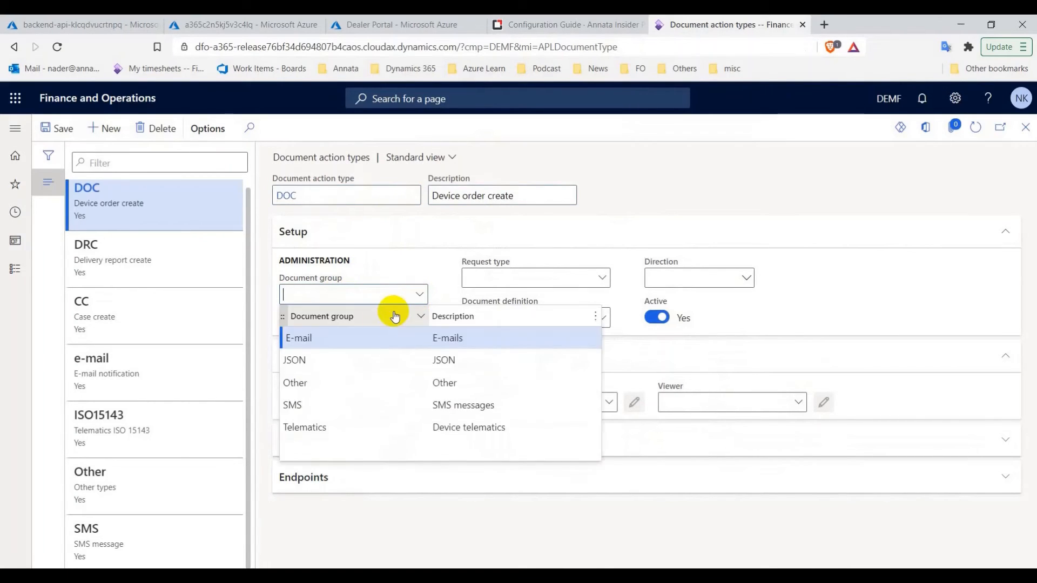
pyautogui.click(371, 360)
pyautogui.click(748, 278)
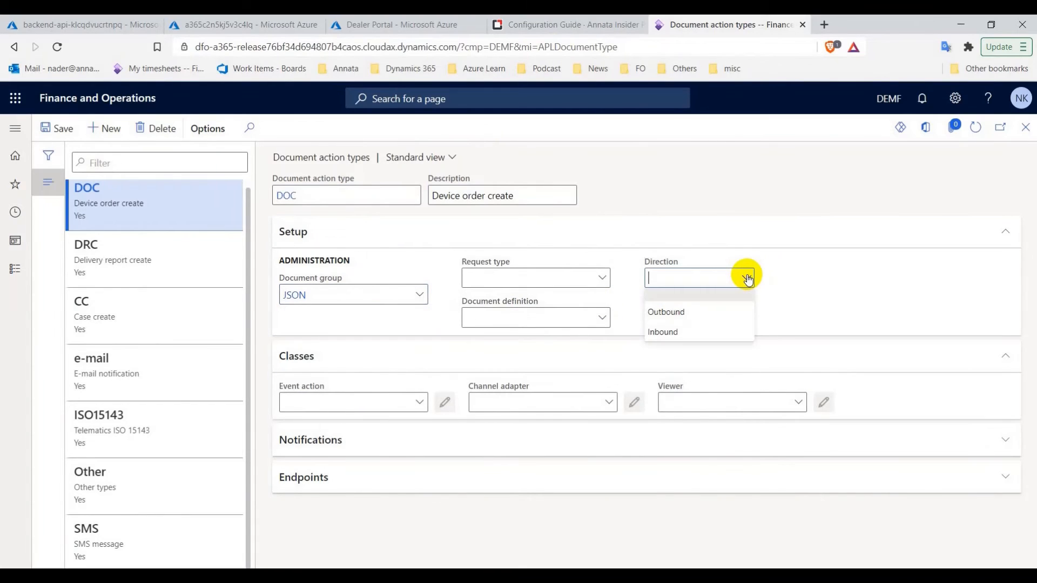
pyautogui.click(718, 328)
# Assign AMIDeviceOrderCreate, AMIDeviceOrderDocumentAdapter and APLDocumentViewer_Integrated, save DOC, and start a new record
pyautogui.click(417, 405)
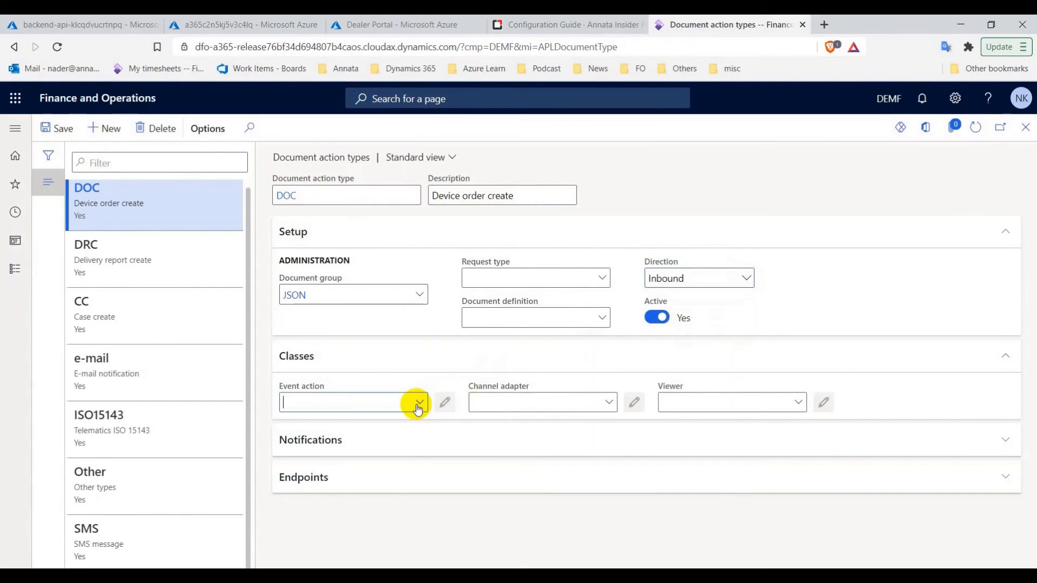
pyautogui.click(371, 512)
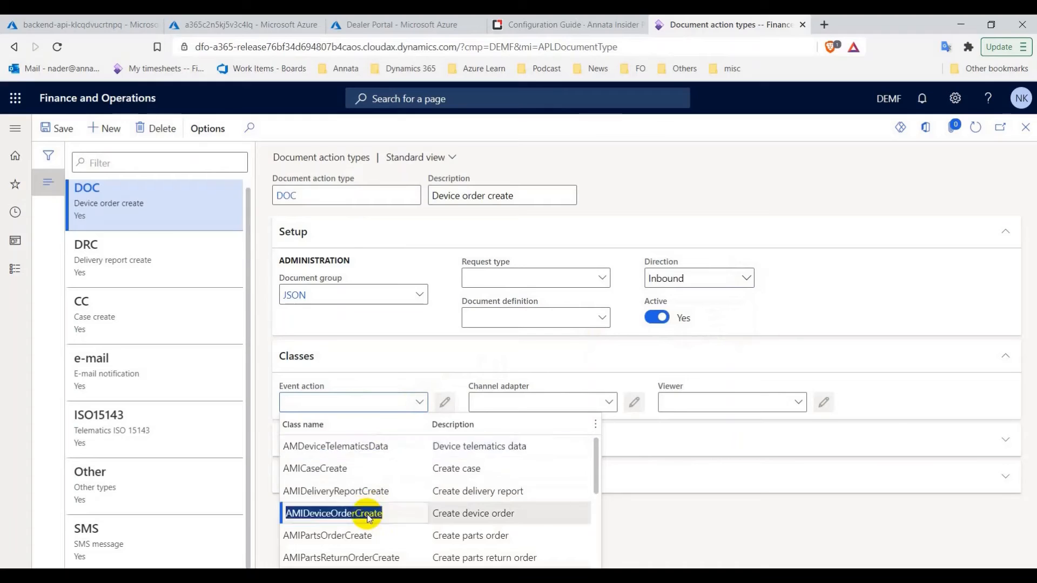
pyautogui.click(607, 403)
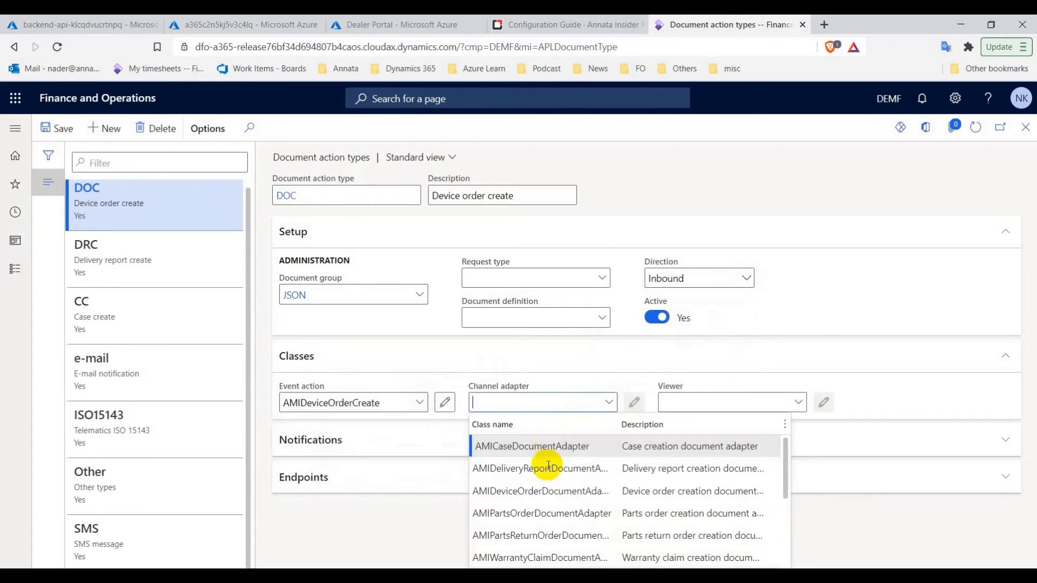
pyautogui.click(512, 493)
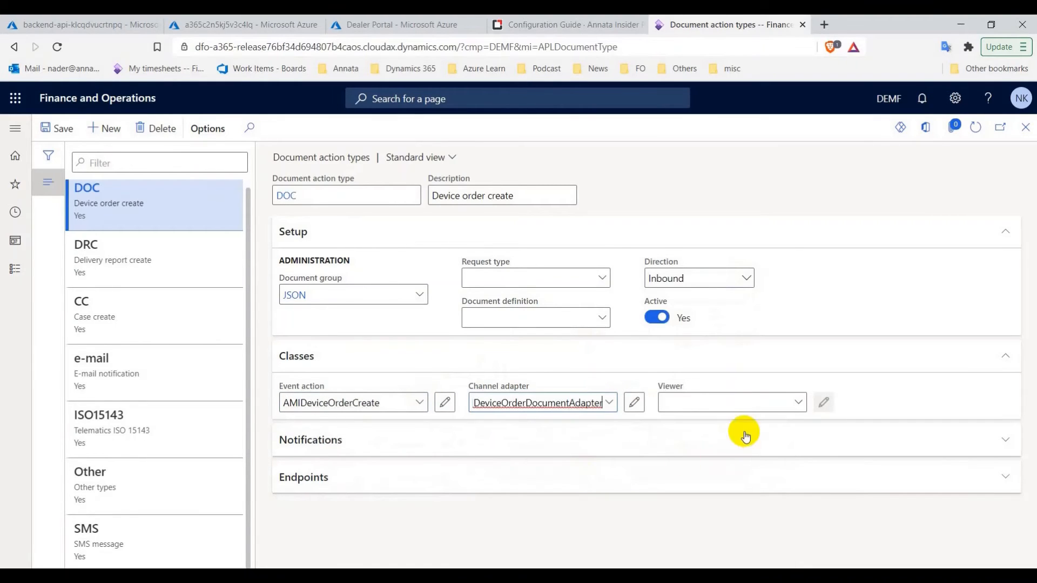
pyautogui.click(799, 403)
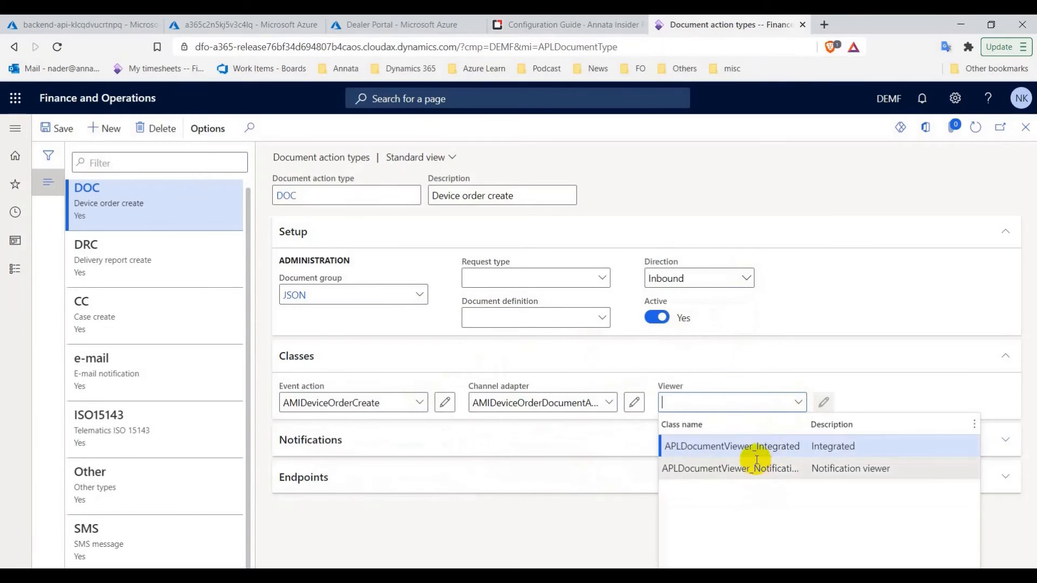
pyautogui.click(748, 447)
pyautogui.click(63, 128)
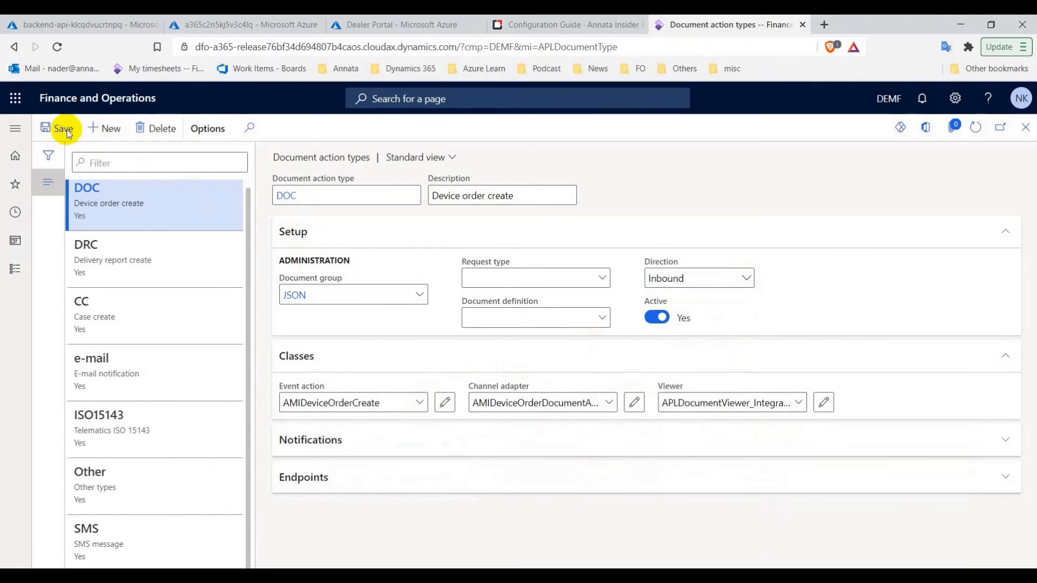
pyautogui.click(106, 130)
pyautogui.click(567, 24)
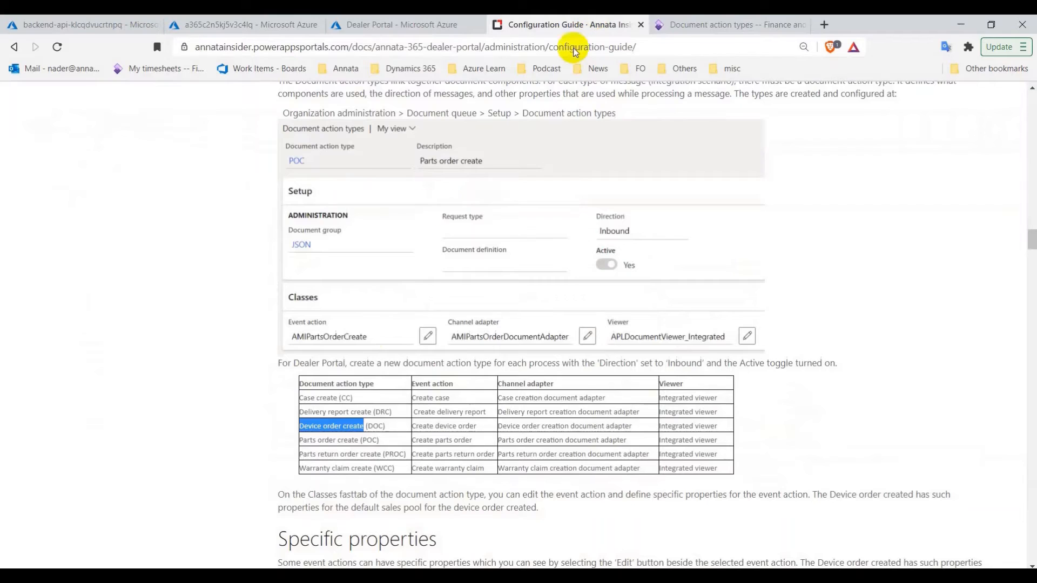
# Paste 'Parts order create' from the guide as the description, with JSON group and Inbound direction
pyautogui.moveTo(360, 440); pyautogui.dragTo(313, 440)
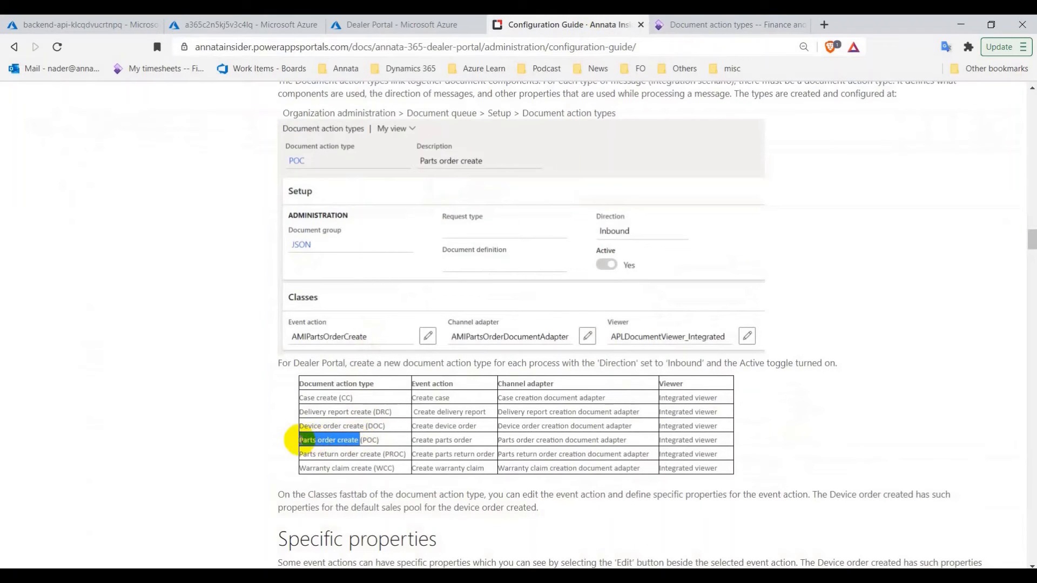
pyautogui.rightClick(316, 445)
pyautogui.click(336, 451)
pyautogui.click(673, 25)
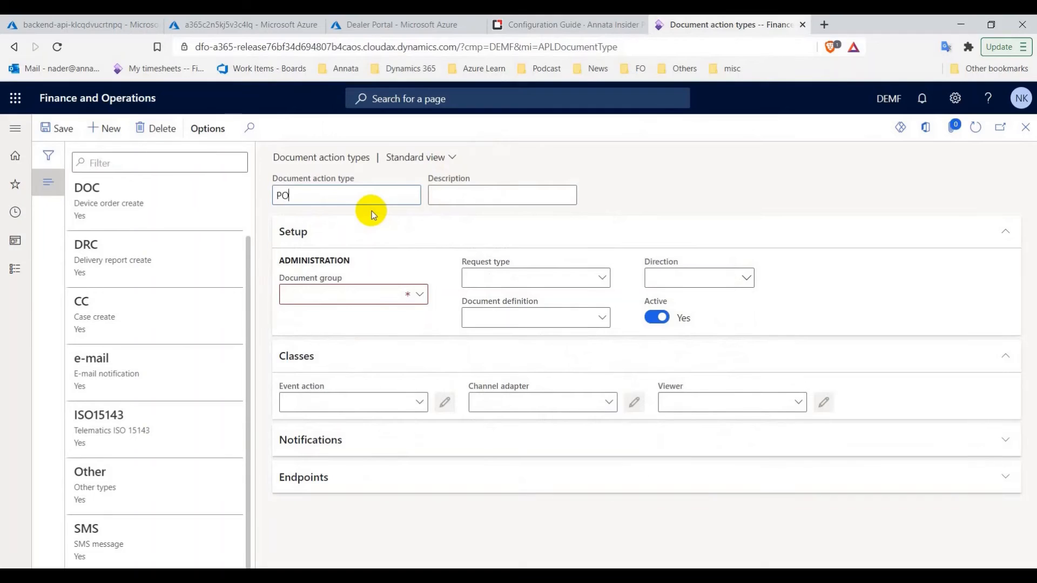
pyautogui.press('Tab')
pyautogui.hotkey('ctrl', 'v')
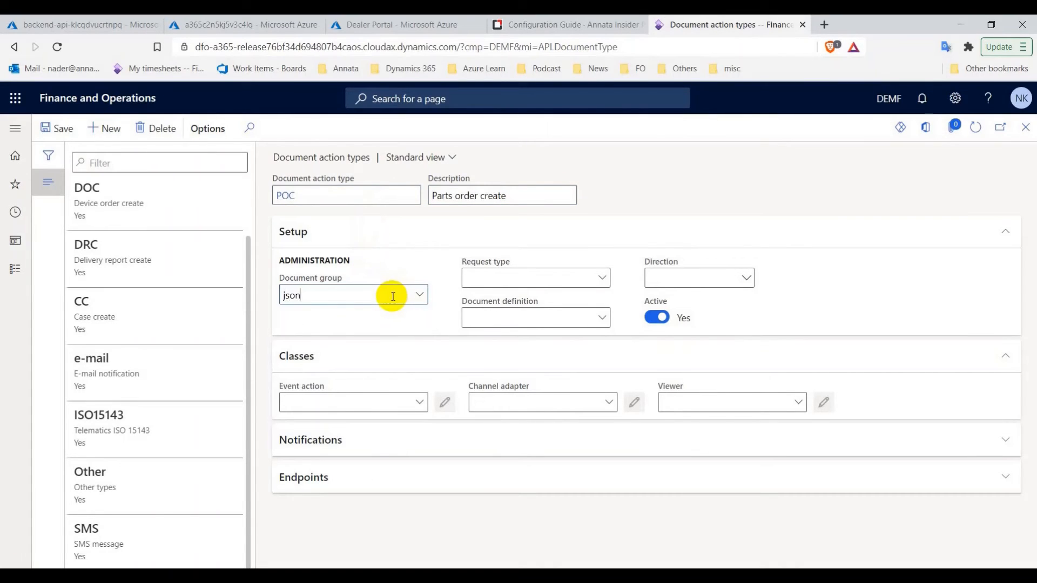
pyautogui.click(716, 273)
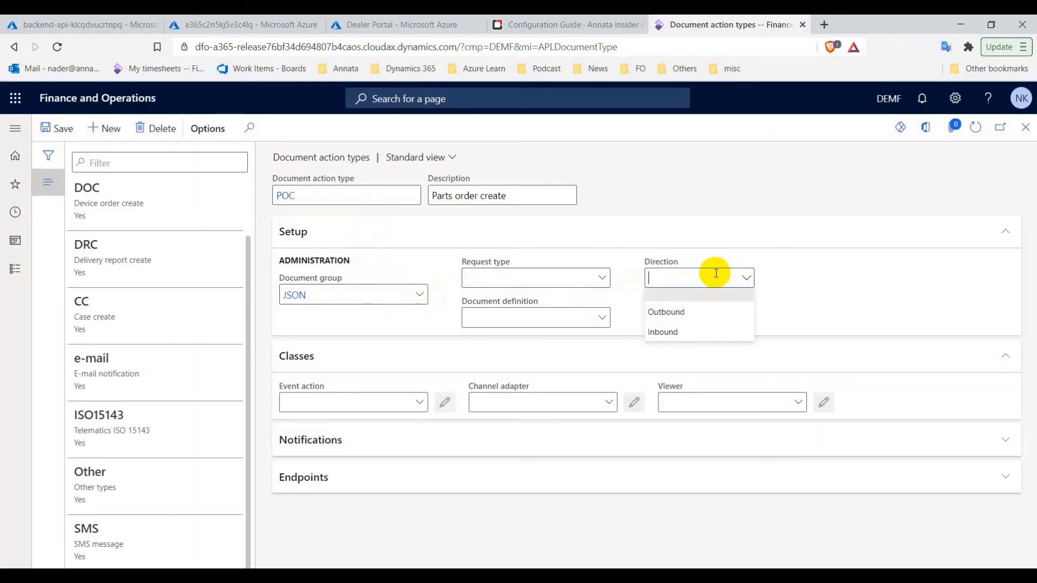
pyautogui.click(690, 331)
# Assign AMIPartsOrderCreate, AMIPartsOrderDocumentAdapter and APLDocumentViewer_Integrated to the POC record
pyautogui.click(419, 402)
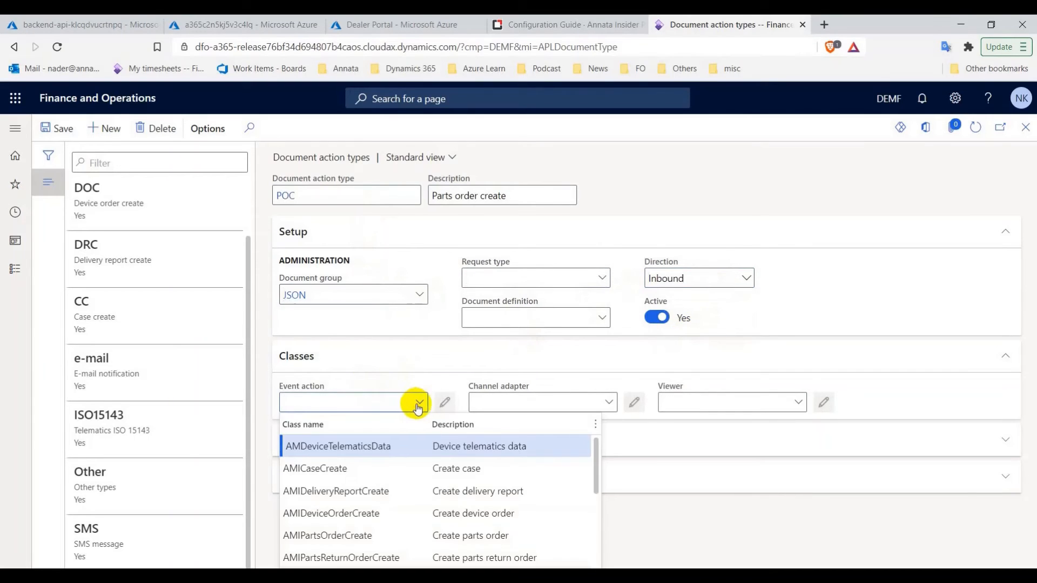
pyautogui.click(375, 541)
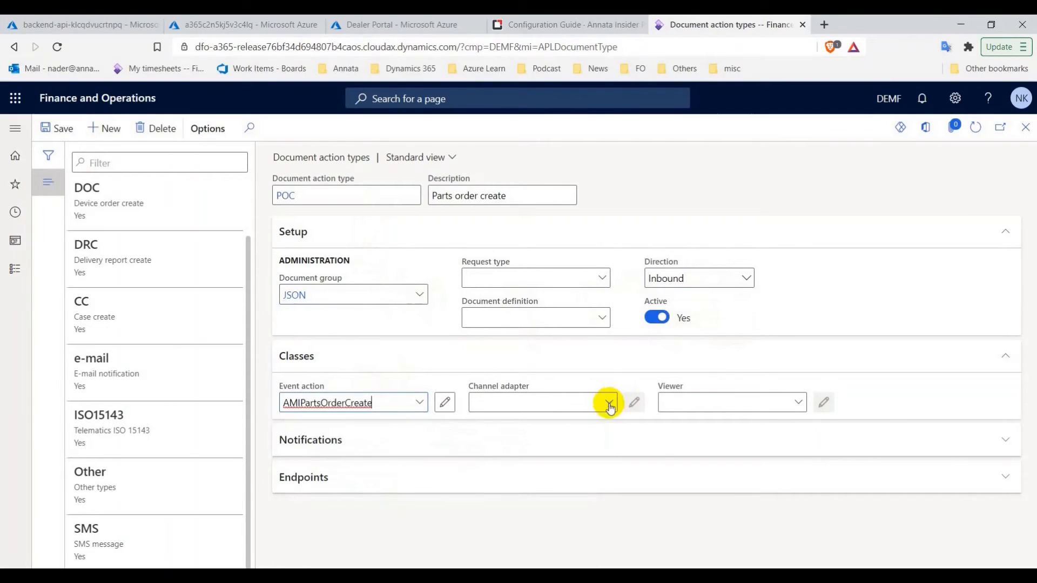
pyautogui.click(609, 404)
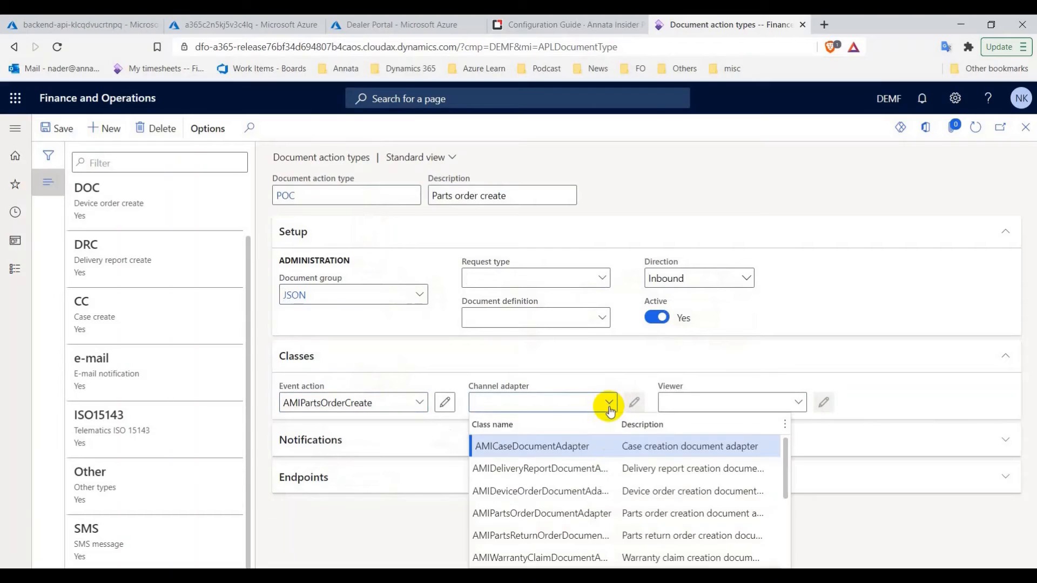
pyautogui.click(552, 514)
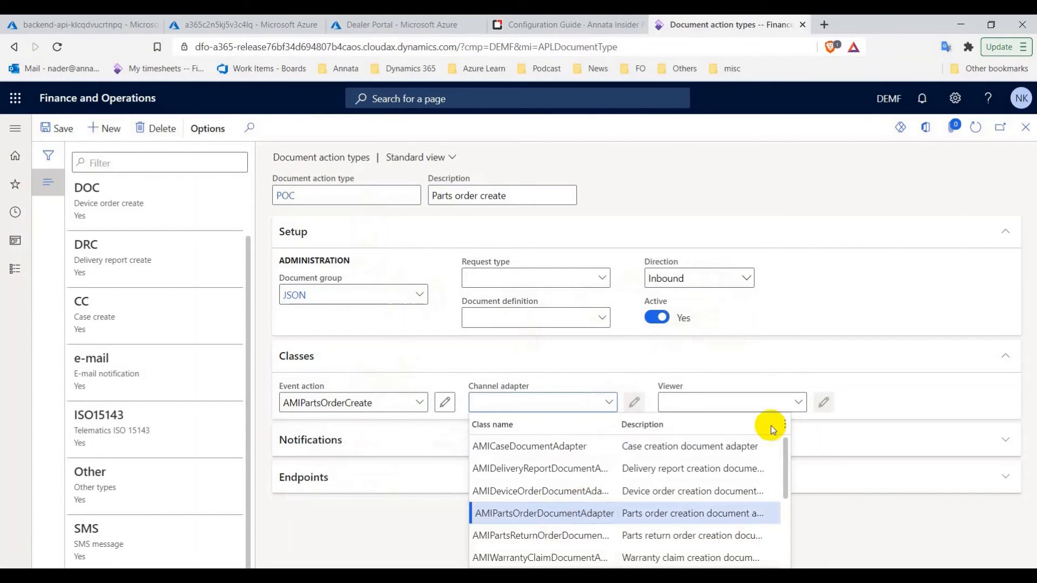
pyautogui.click(798, 403)
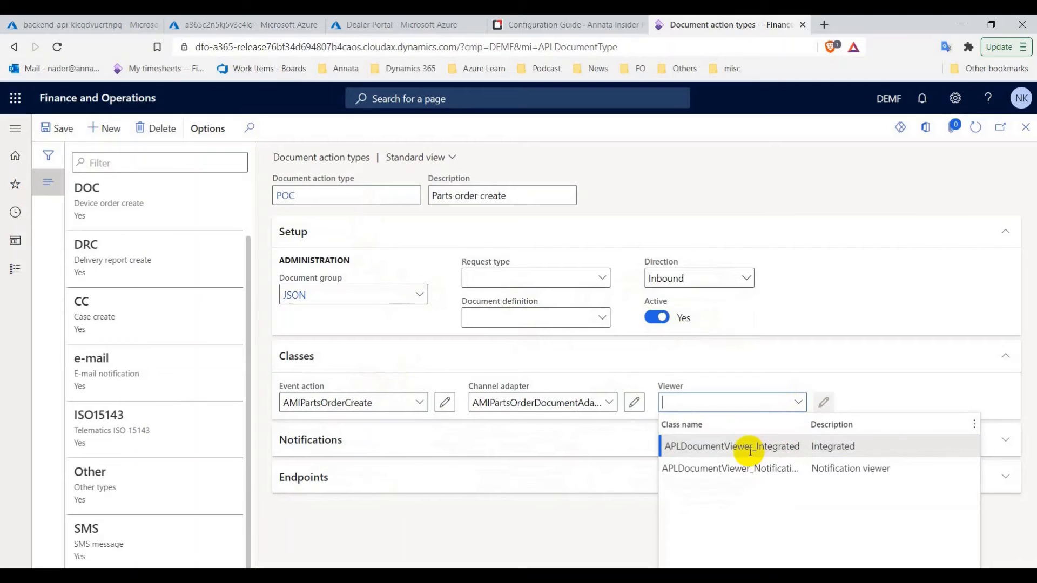
pyautogui.click(748, 449)
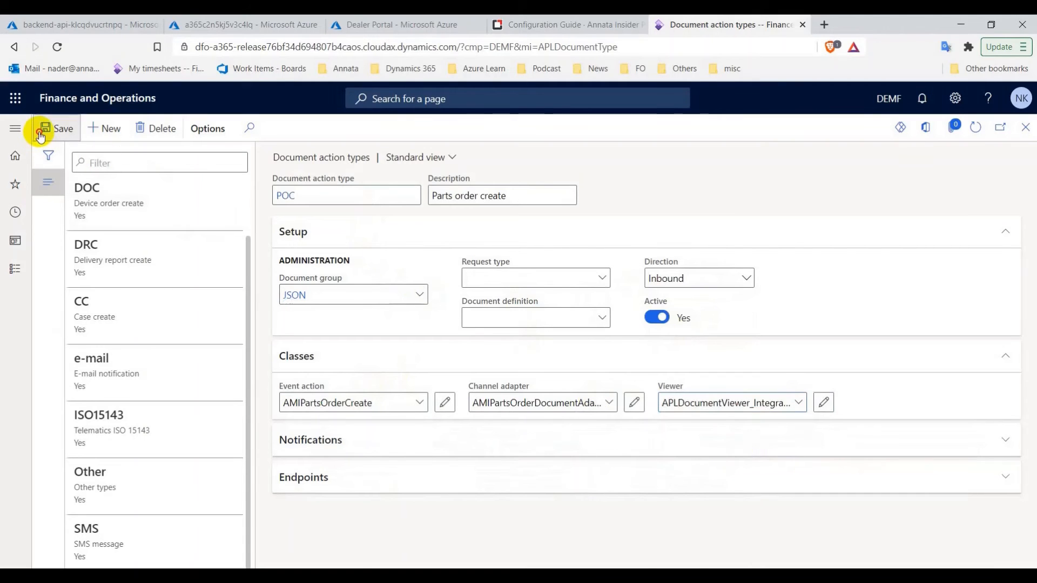
pyautogui.click(523, 22)
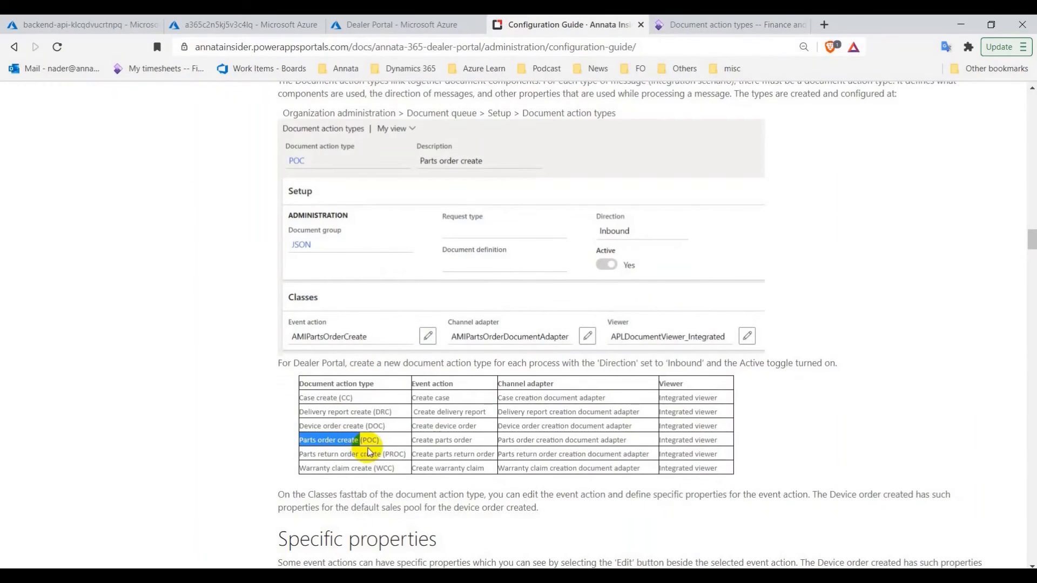
# Start a new PROC record with description 'Parts return order create' copied from the guide
pyautogui.moveTo(384, 455); pyautogui.dragTo(308, 459)
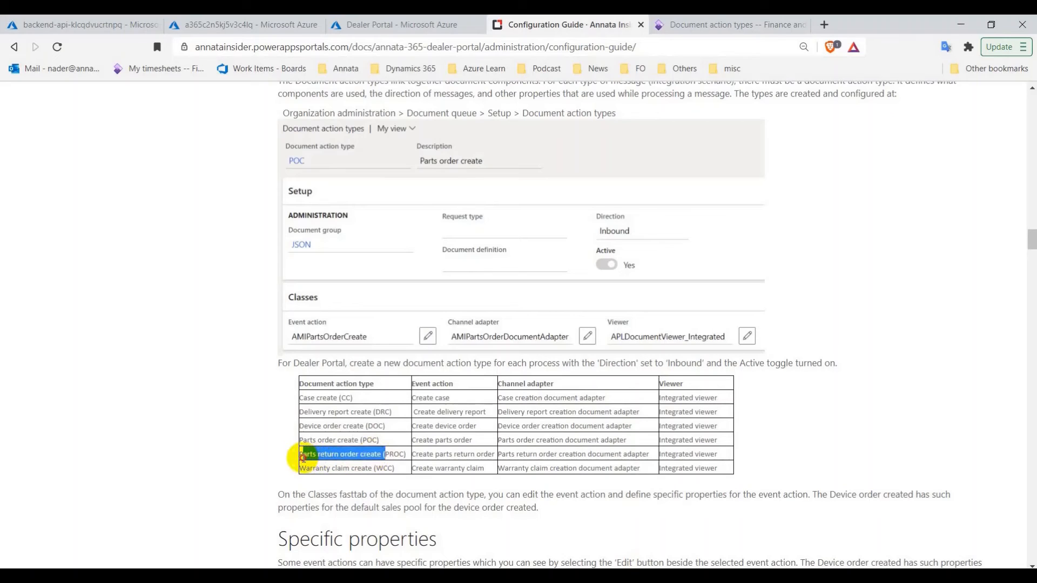
pyautogui.rightClick(302, 457)
pyautogui.click(326, 468)
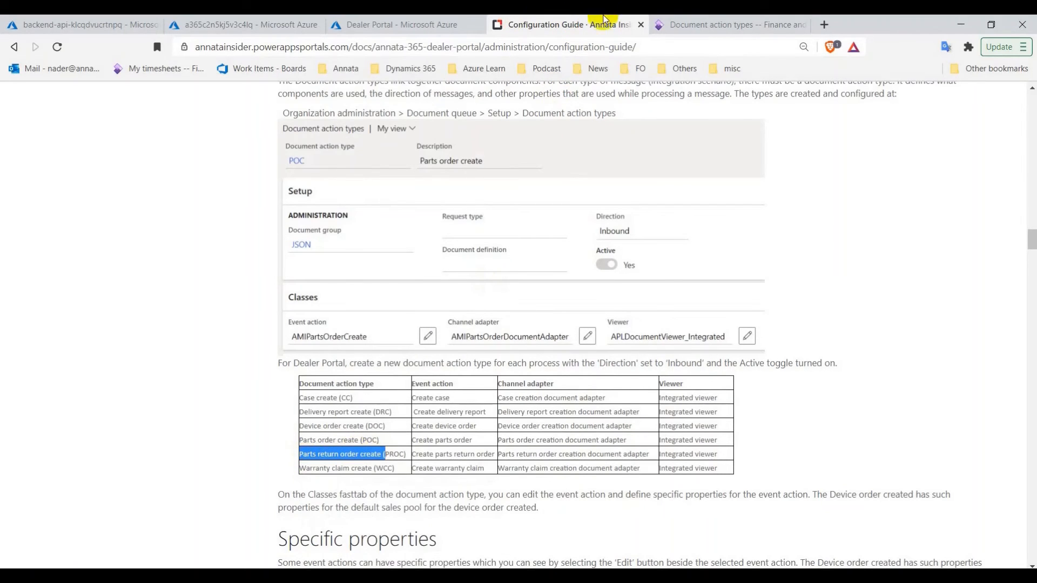
pyautogui.click(724, 25)
pyautogui.click(104, 128)
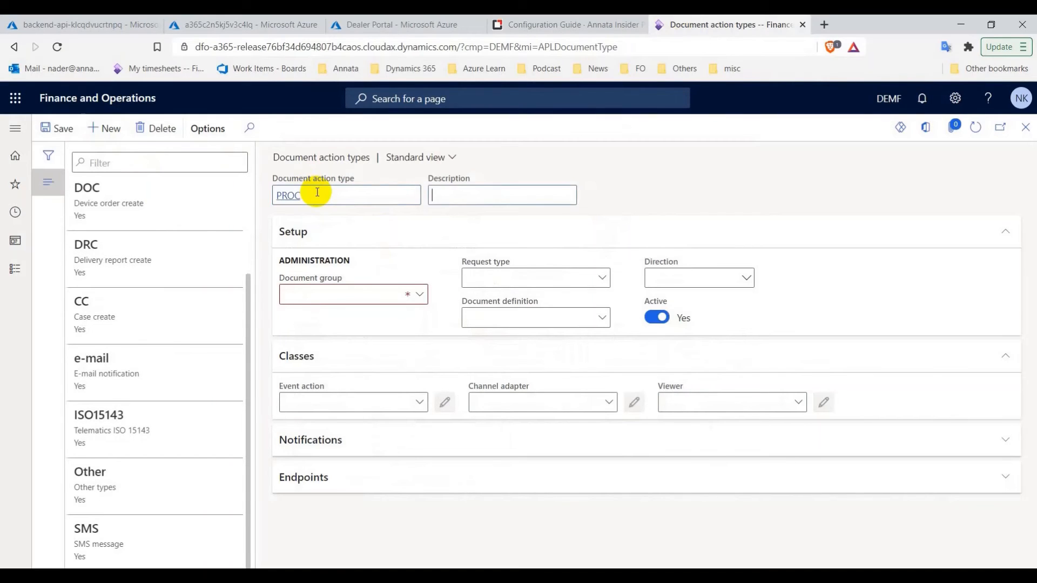
pyautogui.hotkey('ctrl', 'v')
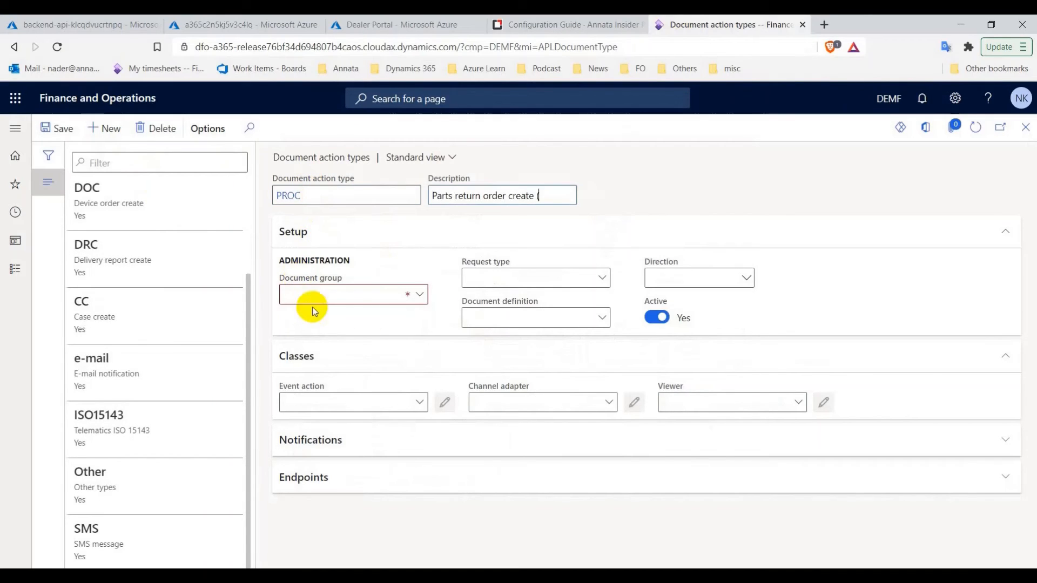
# Set the document group to JSON and the direction to Inbound
pyautogui.click(420, 296)
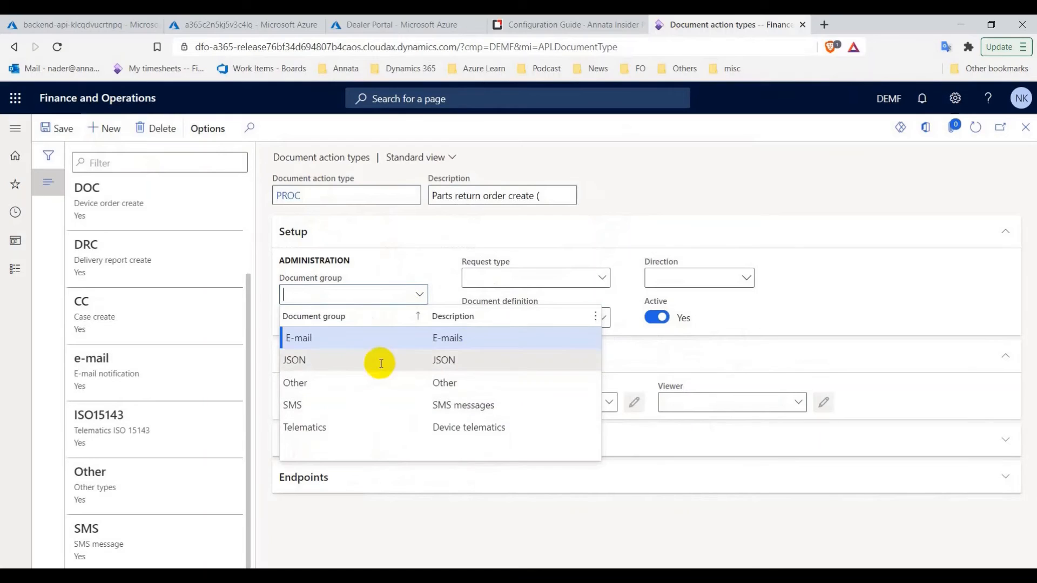
pyautogui.click(382, 361)
pyautogui.click(740, 279)
pyautogui.click(747, 291)
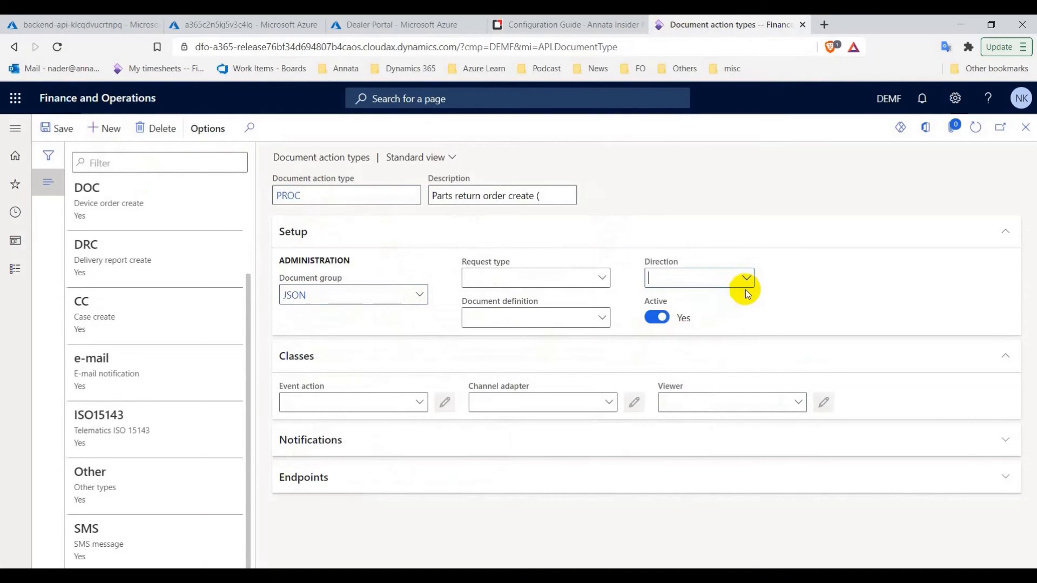
pyautogui.click(756, 280)
pyautogui.click(706, 334)
# Assign AMIPartsReturnOrderCreate, its document adapter and APLDocumentViewer_Integrated, then save the record
pyautogui.click(421, 403)
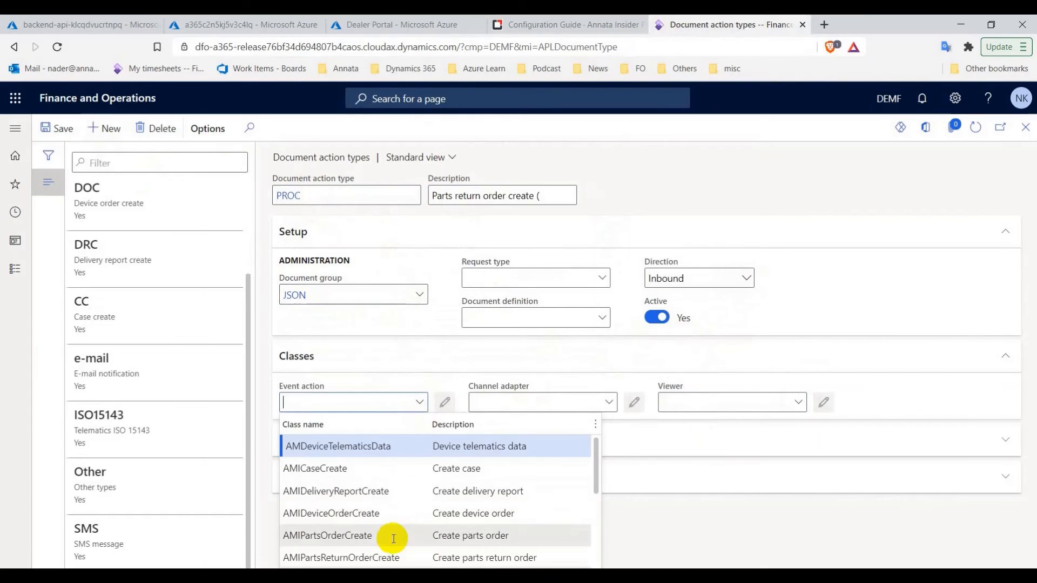
pyautogui.click(378, 558)
pyautogui.click(608, 402)
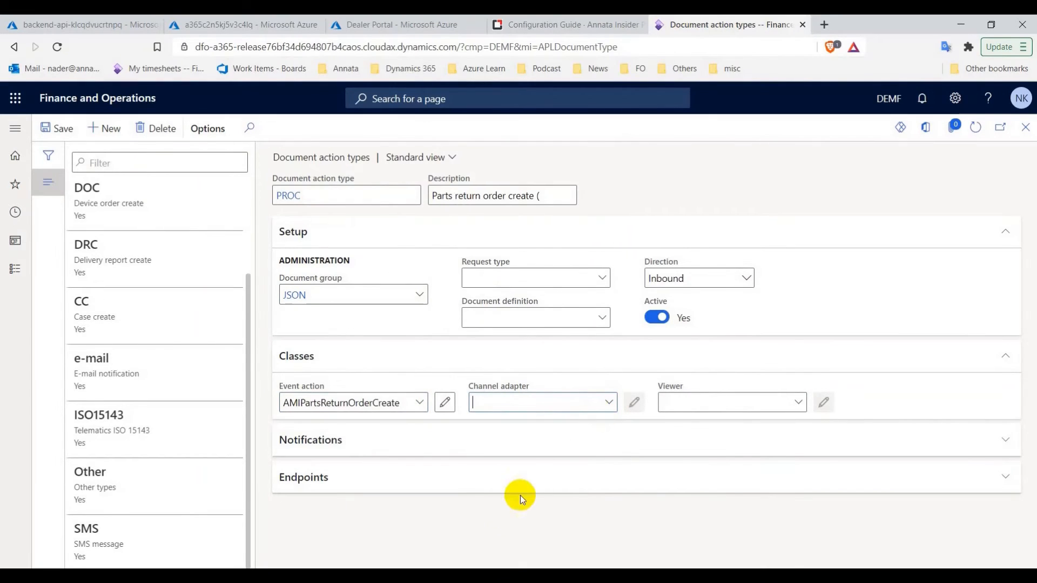
pyautogui.click(531, 538)
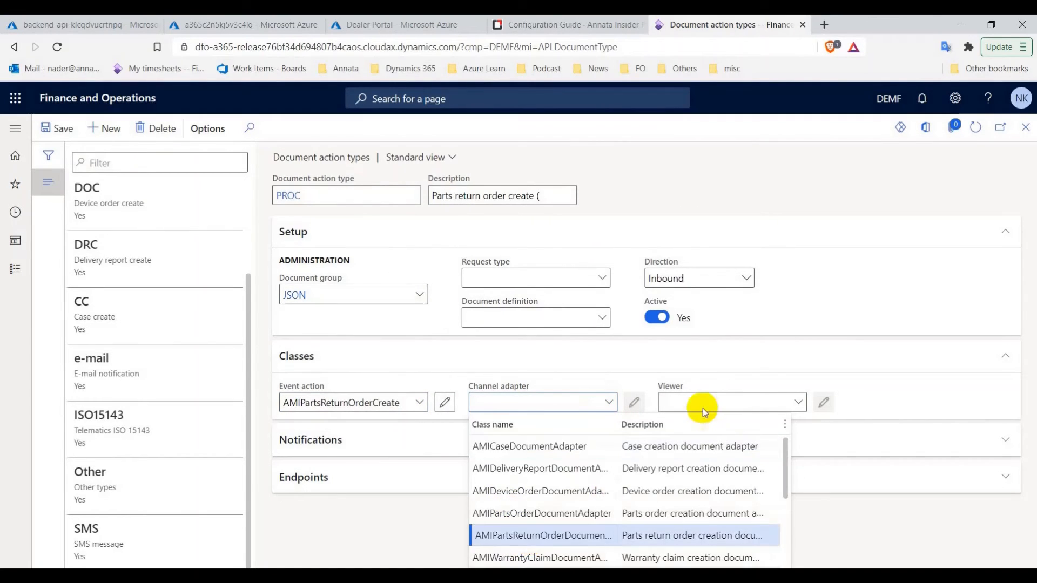
pyautogui.click(797, 402)
pyautogui.click(723, 446)
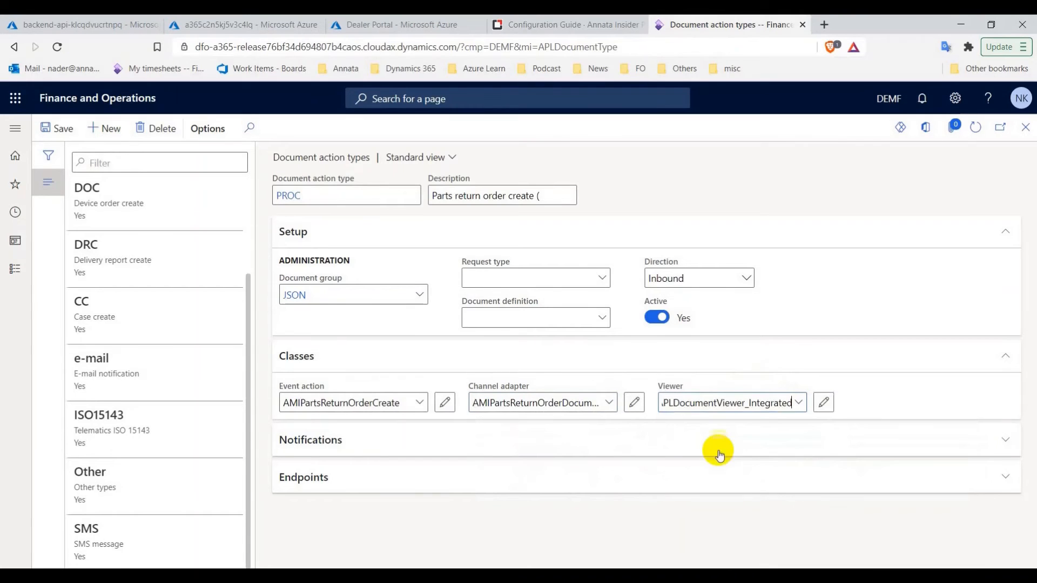
pyautogui.click(60, 130)
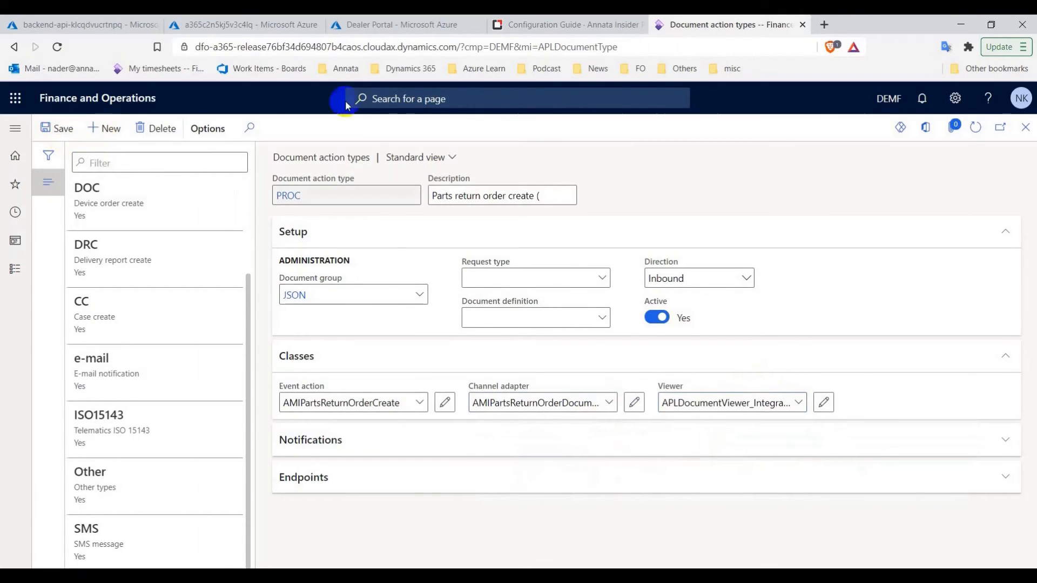
pyautogui.click(567, 24)
# Fill in description 'Warranty claim create' copied from the guide for the WCC record
pyautogui.moveTo(374, 468); pyautogui.dragTo(298, 473)
pyautogui.rightClick(311, 472)
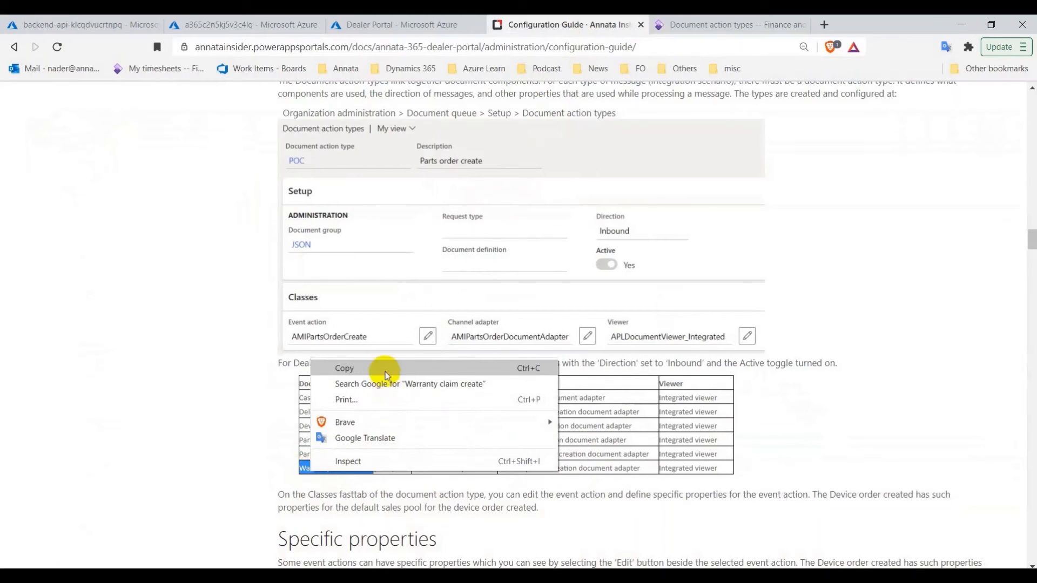
pyautogui.click(384, 372)
pyautogui.hotkey('ctrl', 'Tab')
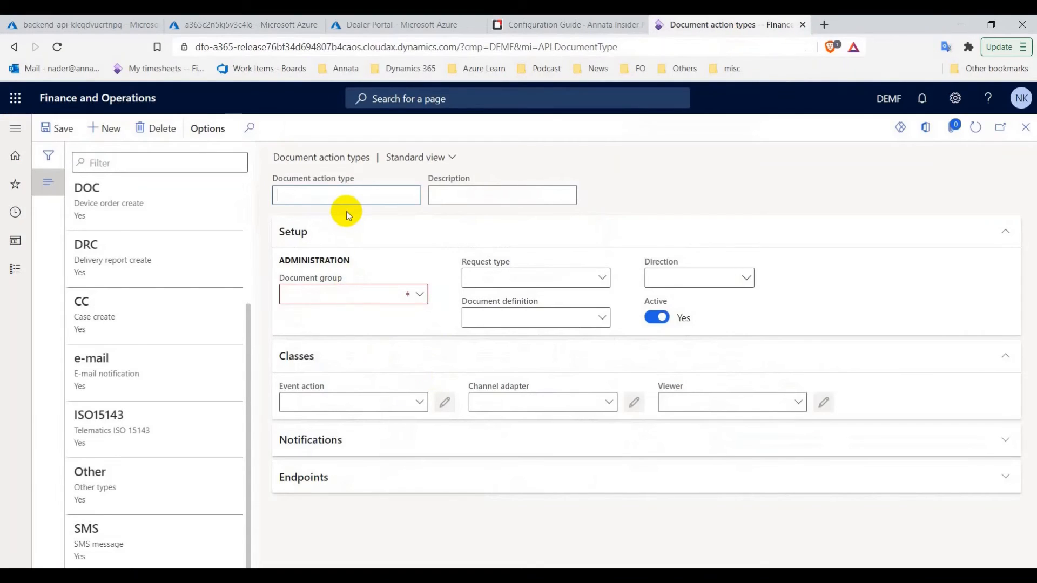
pyautogui.press('Tab')
pyautogui.hotkey('ctrl', 'v')
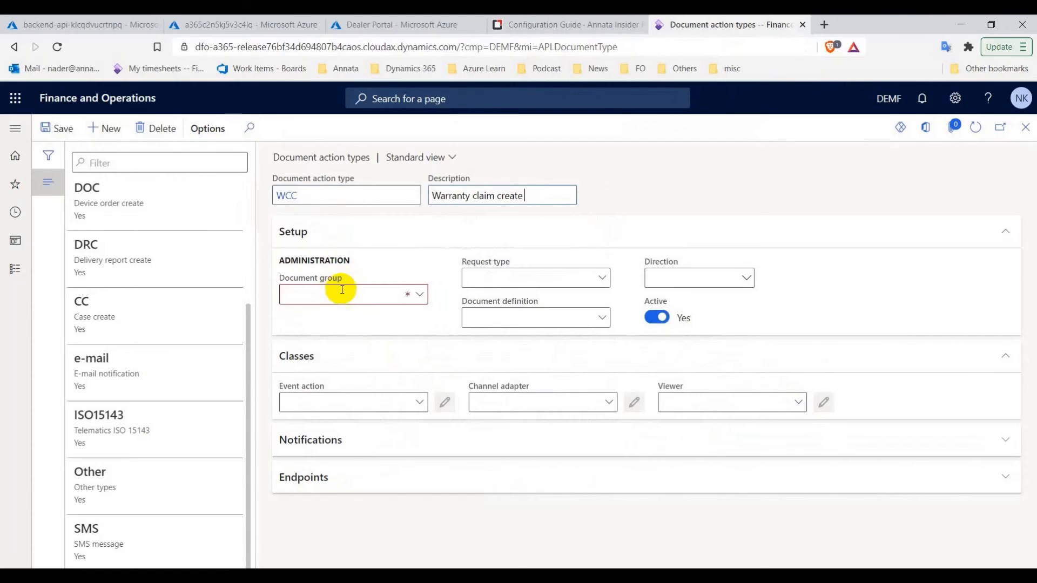
# Set the document group to JSON and the direction to Inbound
pyautogui.click(421, 296)
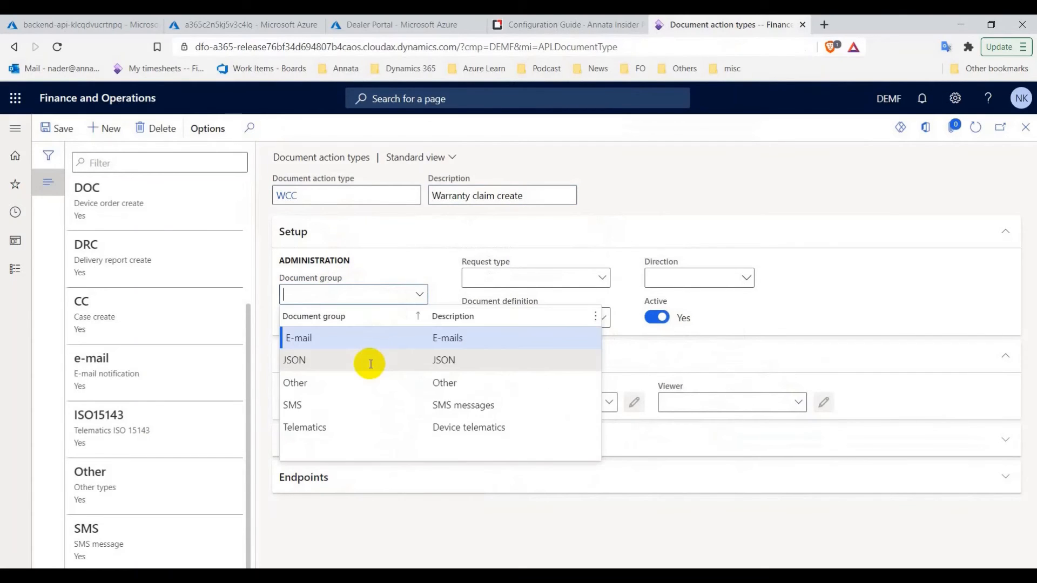
pyautogui.click(366, 361)
pyautogui.click(746, 281)
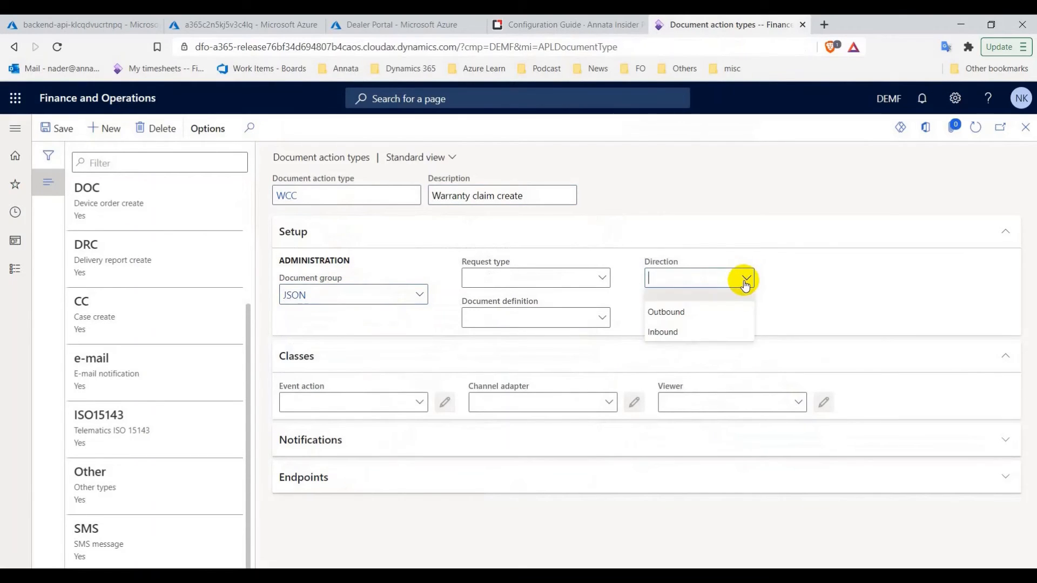
pyautogui.click(719, 327)
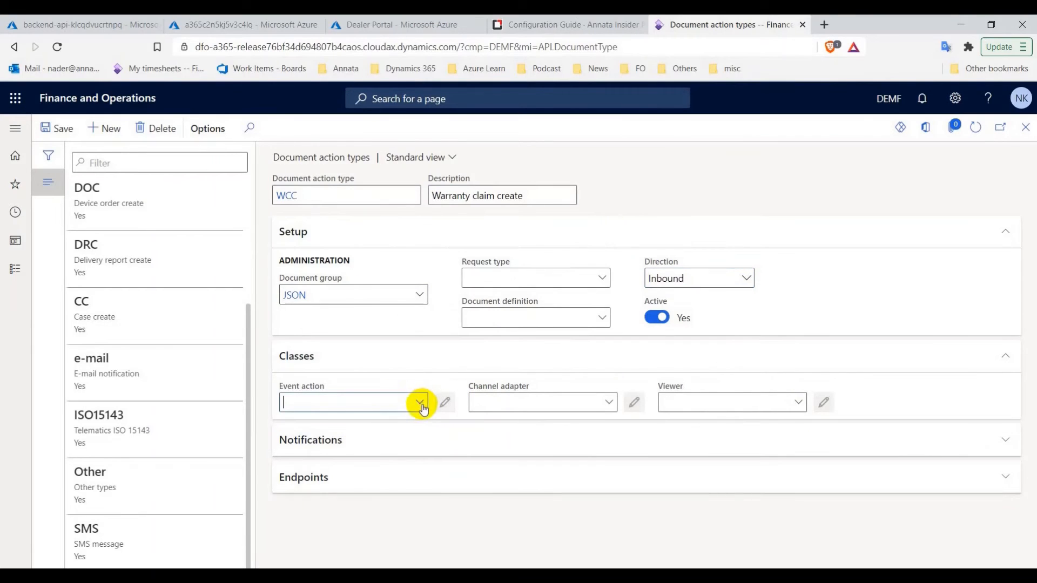
# Assign AMIWarrantyClaimCreate, the warranty claim document adapter and APLDocumentViewer_Integrated, then save WCC
pyautogui.click(420, 403)
pyautogui.scroll(-5, 368, 541)
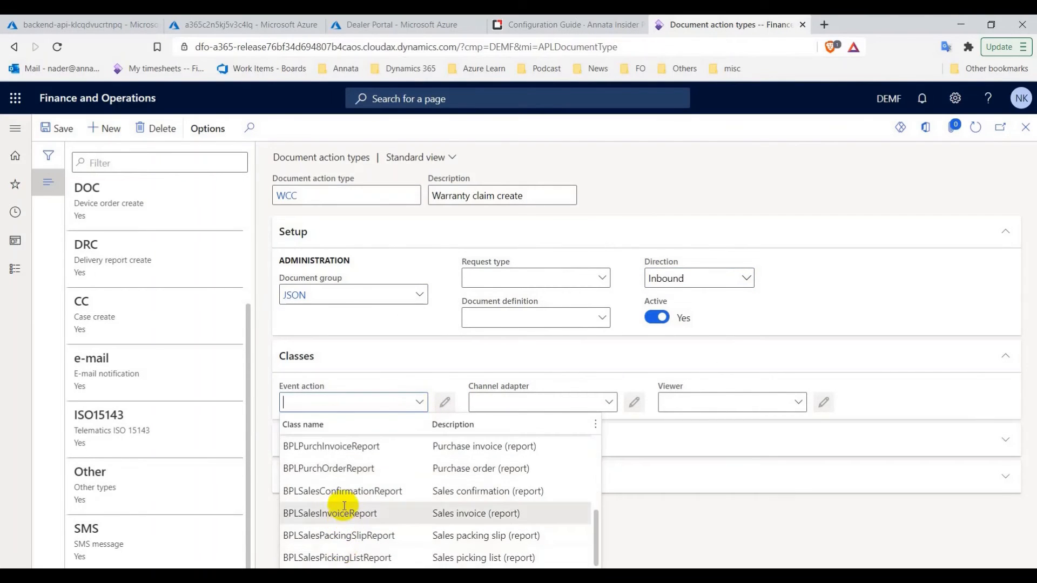
pyautogui.scroll(5, 344, 506)
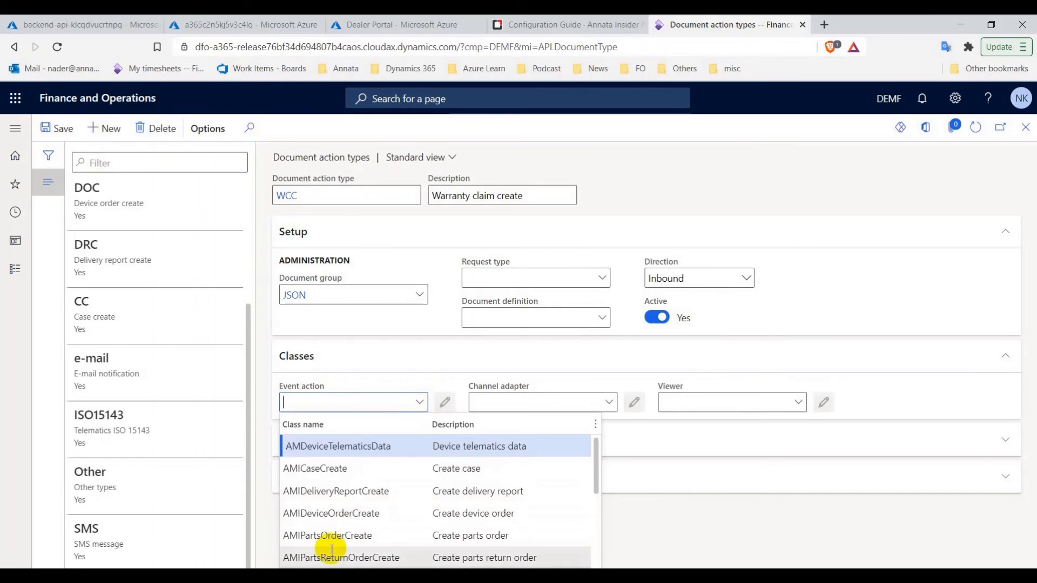
pyautogui.scroll(-2, 332, 550)
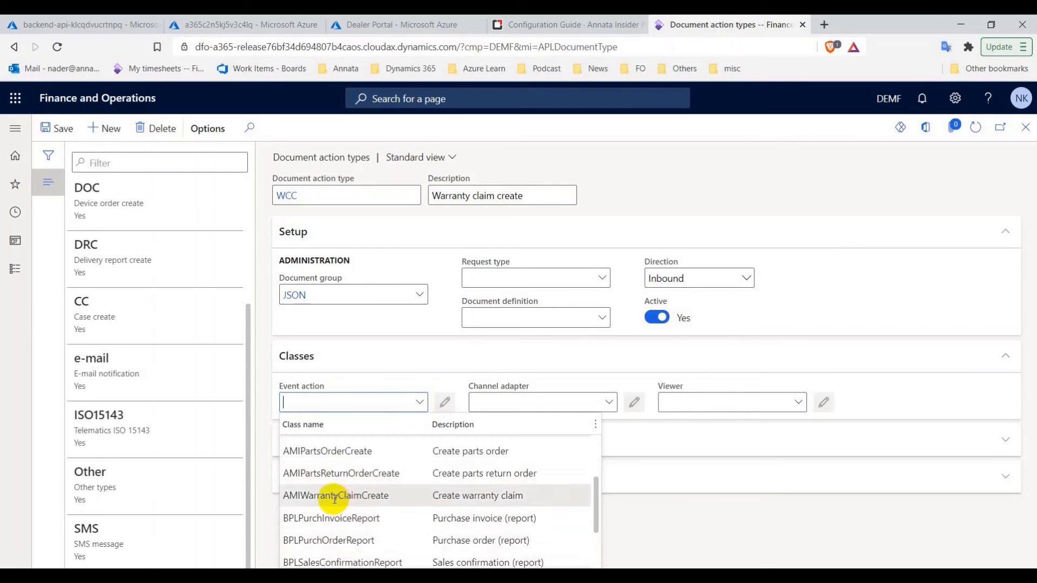
pyautogui.click(339, 496)
pyautogui.click(607, 402)
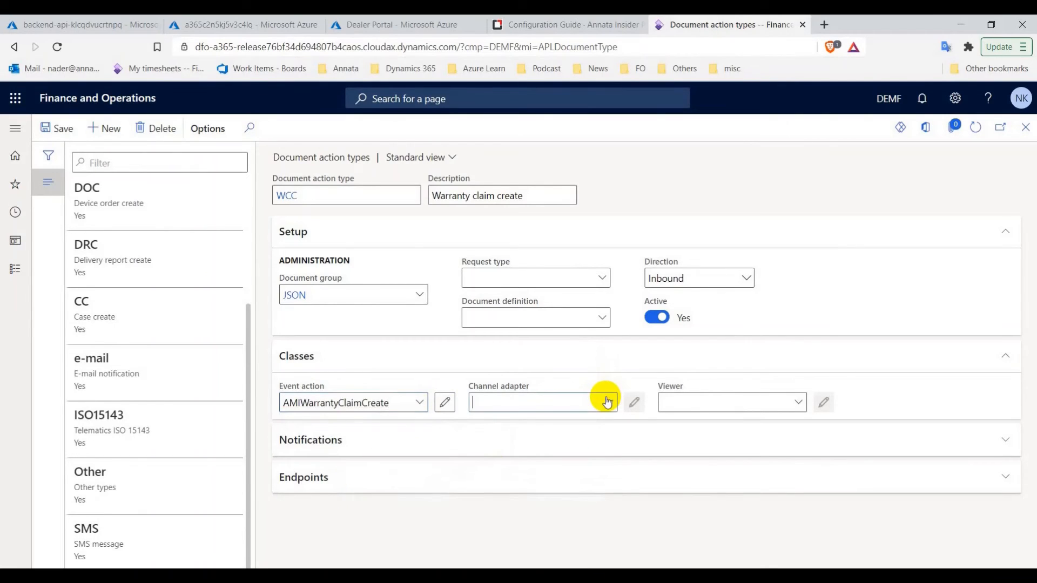
pyautogui.scroll(-2, 546, 518)
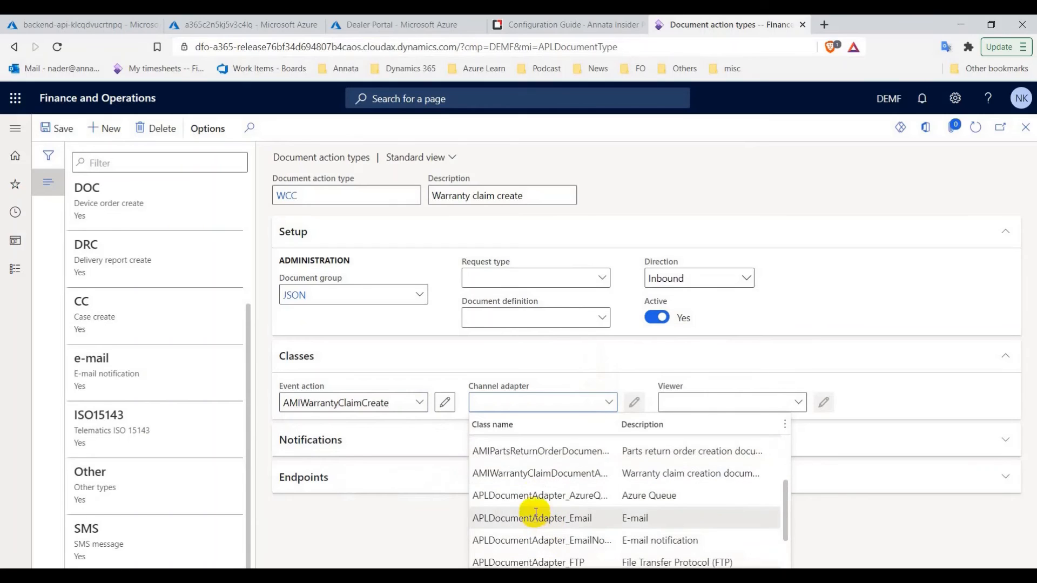
pyautogui.click(529, 473)
pyautogui.click(795, 403)
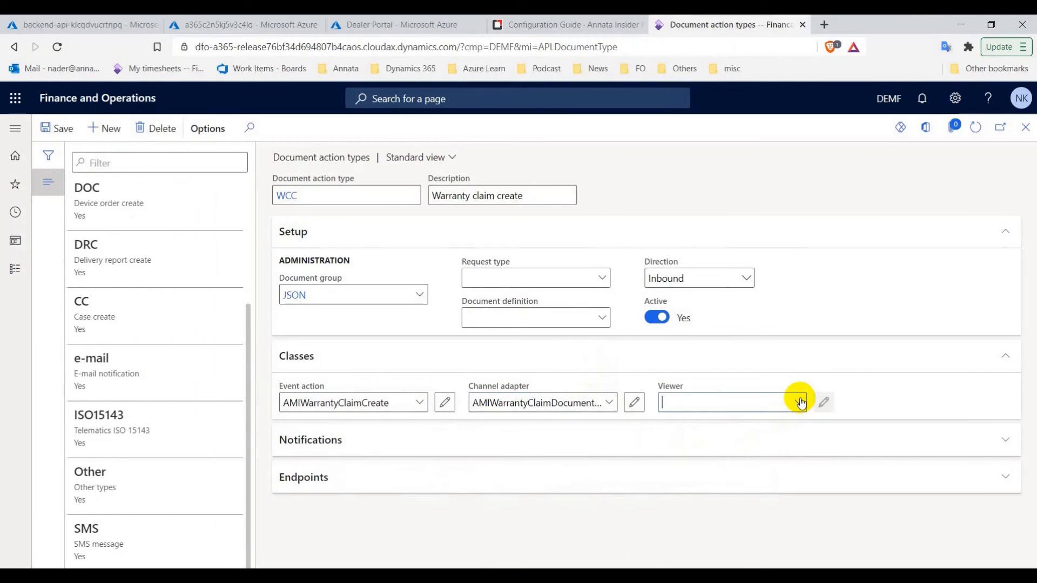
pyautogui.click(737, 446)
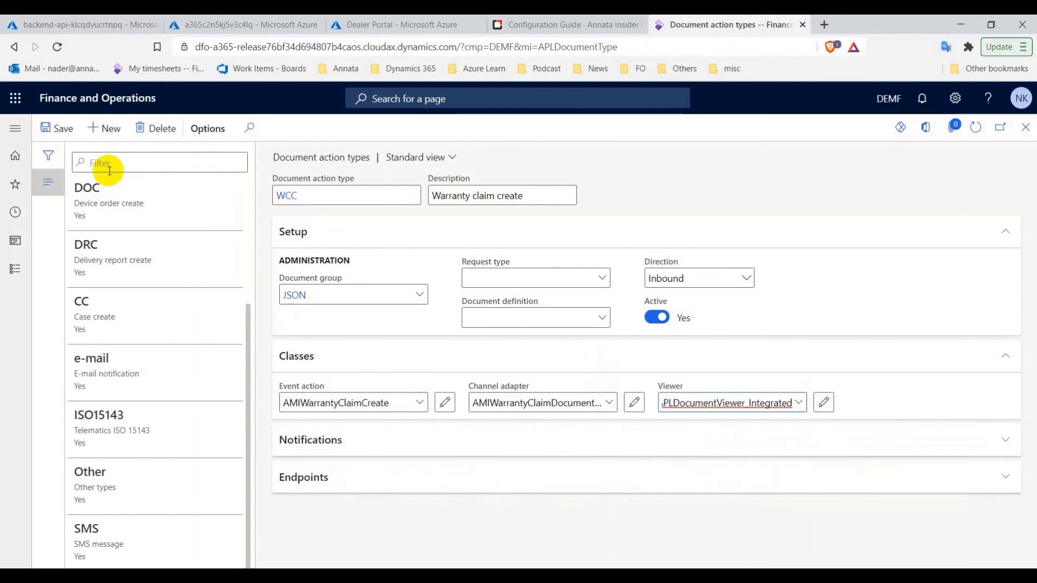
pyautogui.click(58, 138)
pyautogui.click(567, 24)
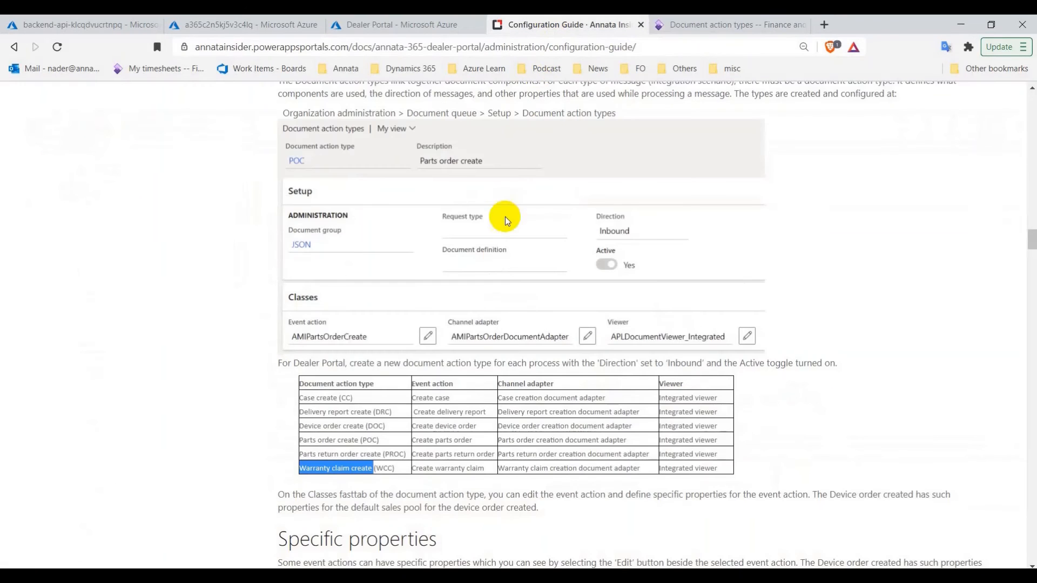
# Scroll the guide past the Azure storage settings and Dealer portal parameters to the BYOD section
pyautogui.scroll(-2, 504, 258)
pyautogui.scroll(-6, 504, 258)
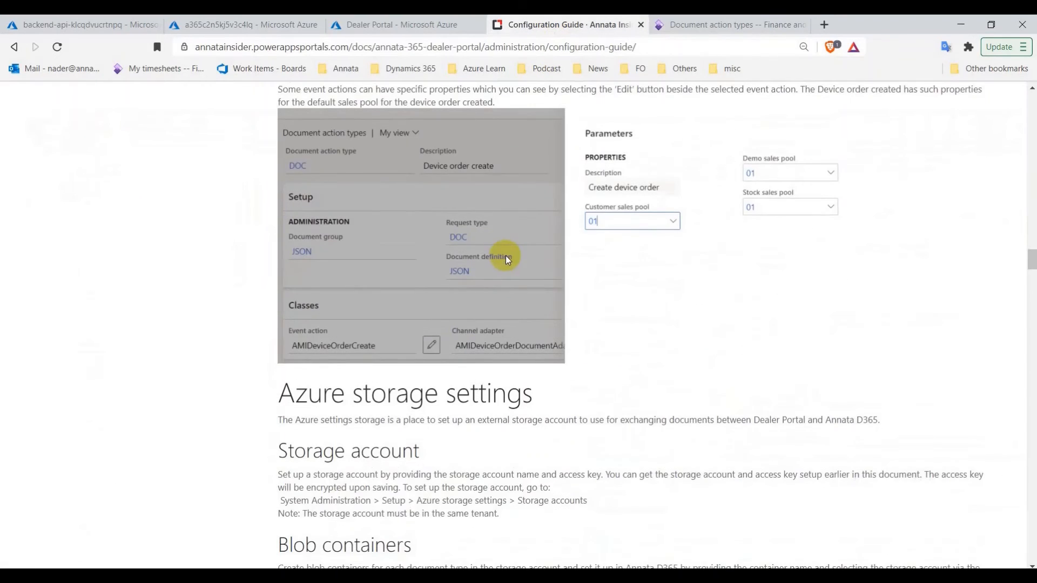
pyautogui.scroll(-3, 506, 255)
pyautogui.scroll(-1, 506, 255)
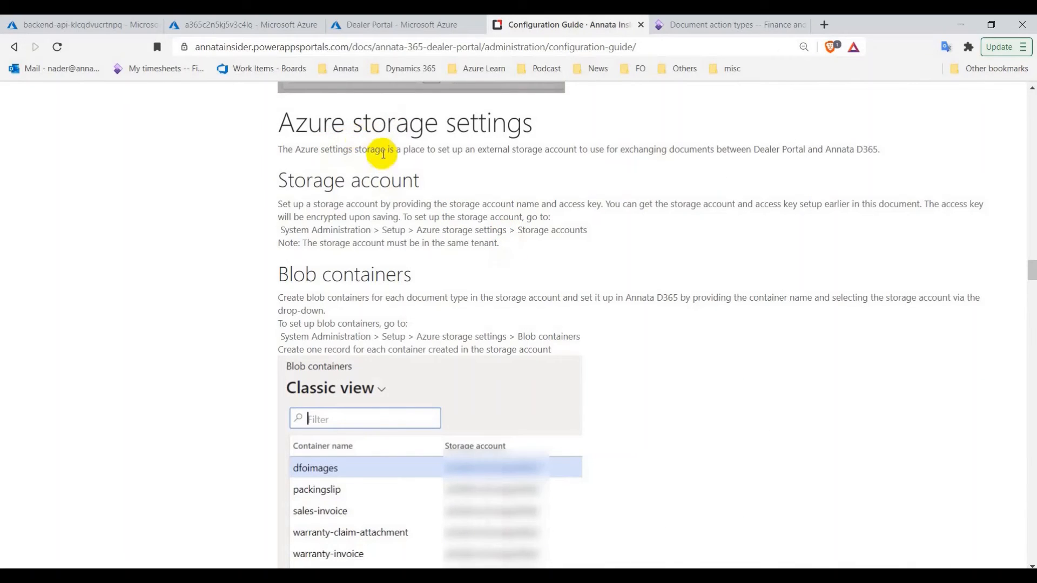
pyautogui.scroll(-1, 394, 227)
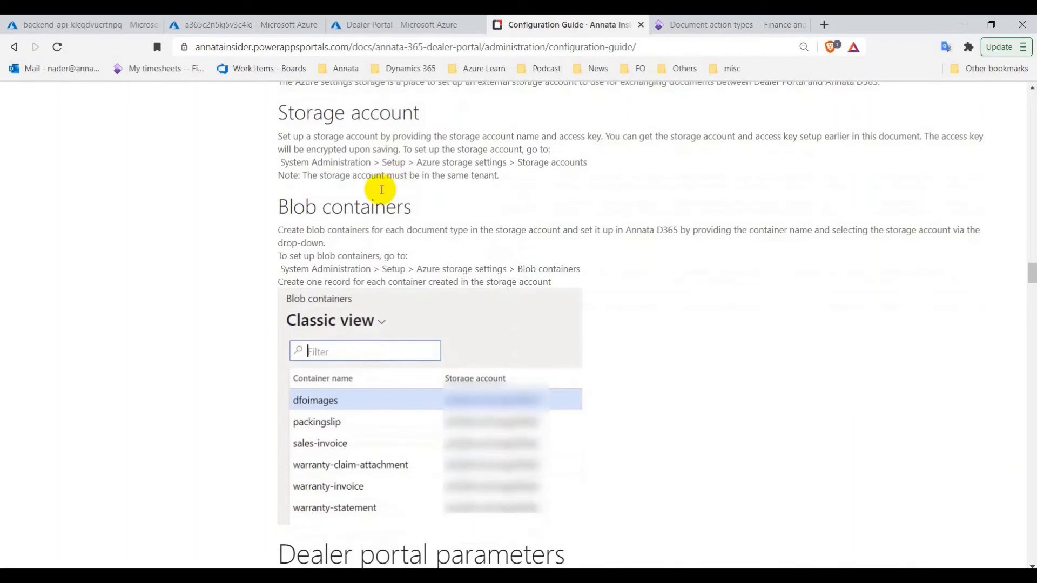
pyautogui.scroll(-4, 393, 262)
pyautogui.scroll(-5, 391, 267)
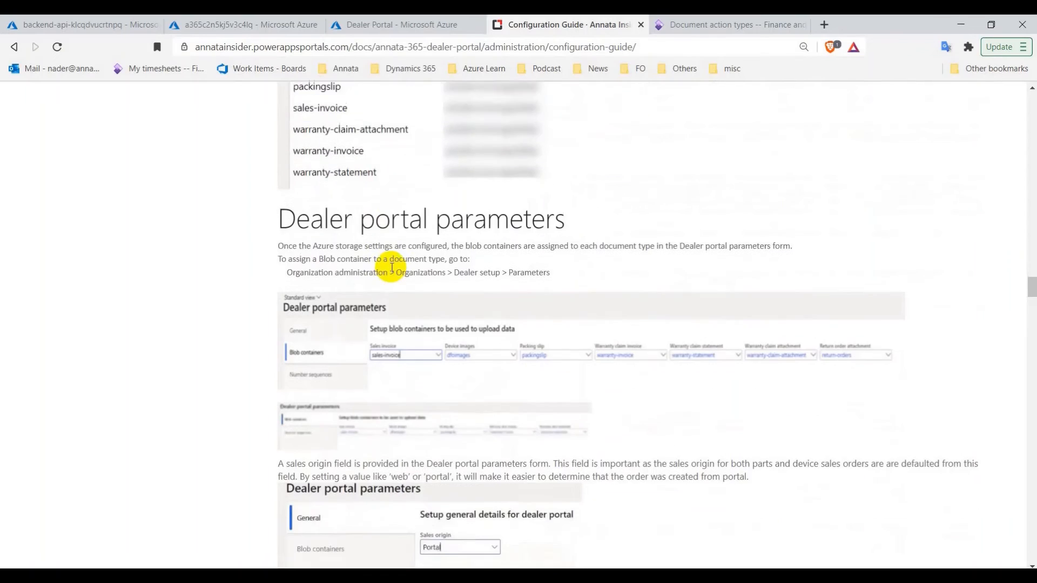
pyautogui.scroll(-3, 414, 263)
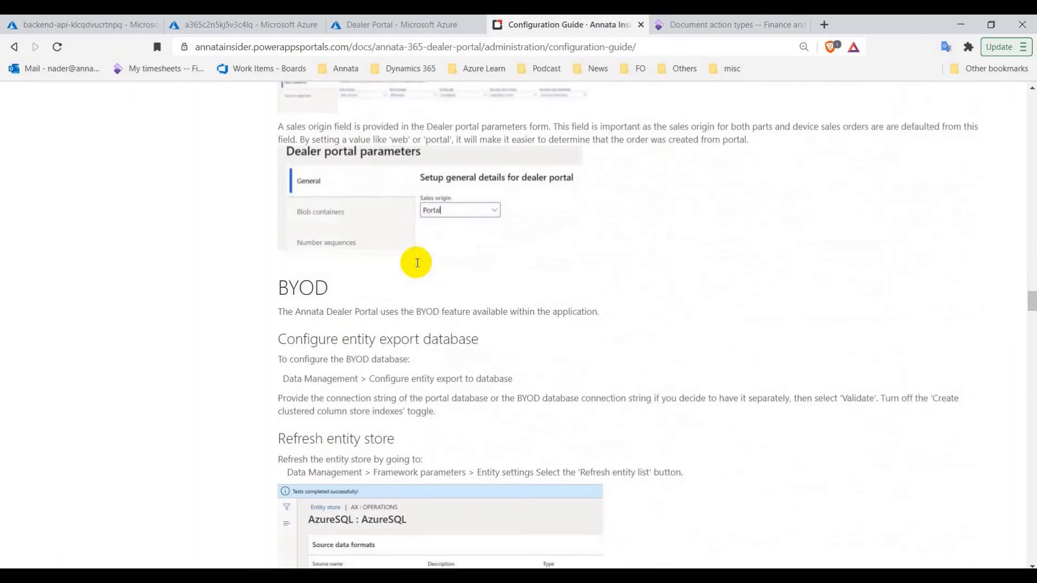
pyautogui.scroll(-2, 419, 261)
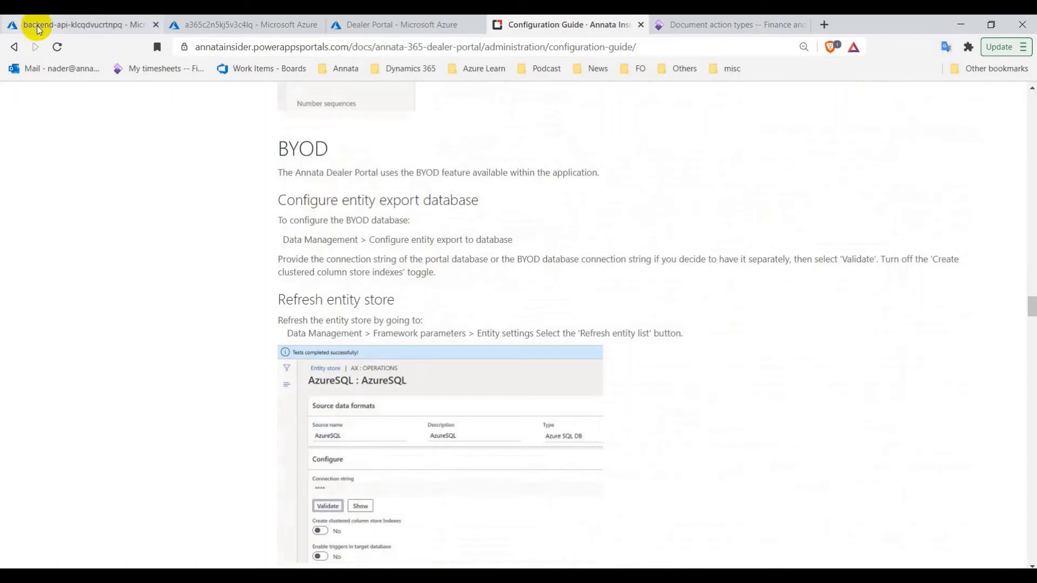
# Copy the ConnectionStrings__BYOD value from backend-api's Azure configuration, leaving the setting unchanged
pyautogui.click(84, 30)
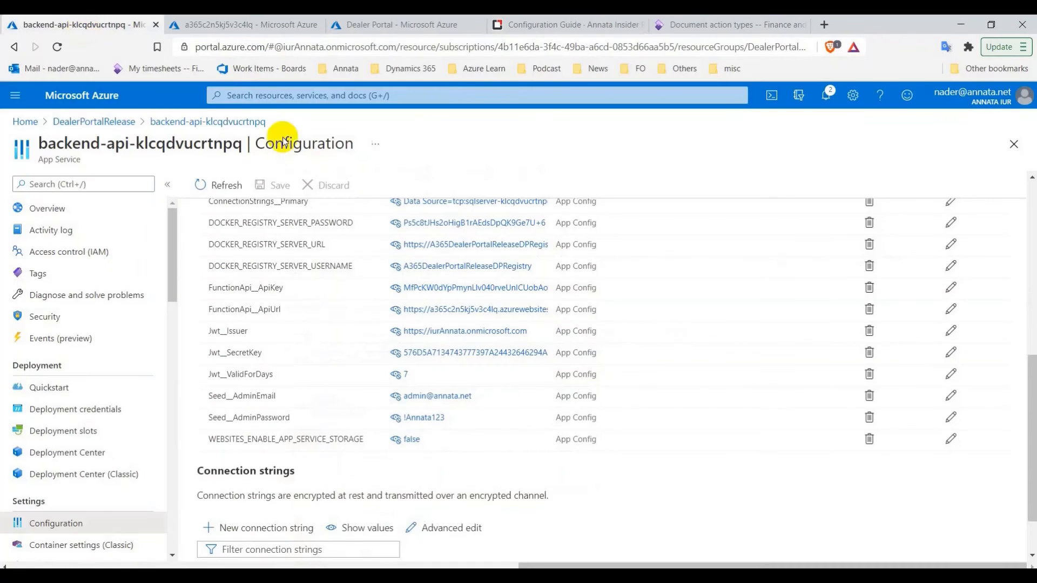
pyautogui.scroll(5, 575, 300)
pyautogui.scroll(1, 669, 309)
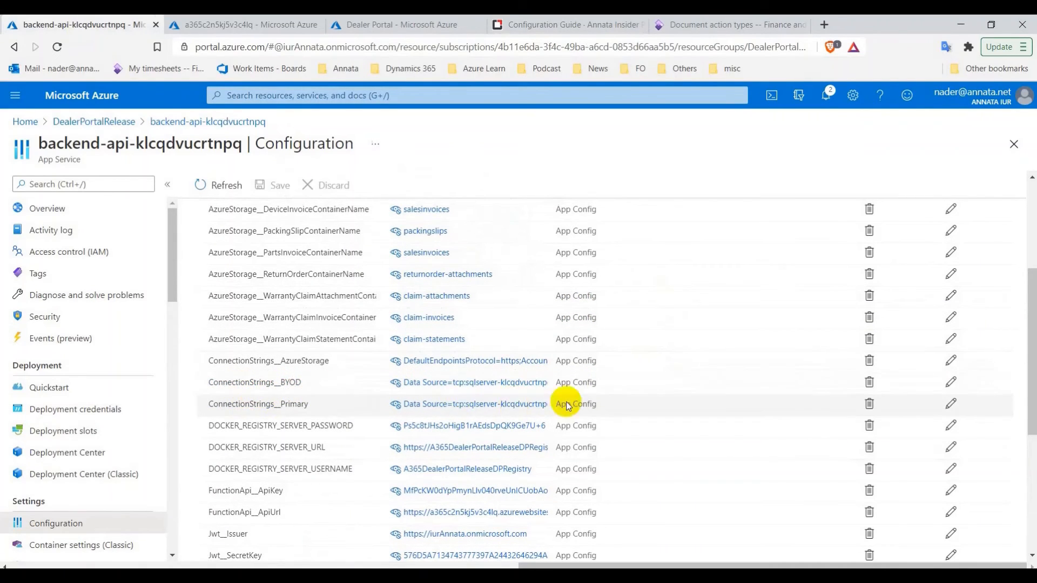
pyautogui.click(952, 384)
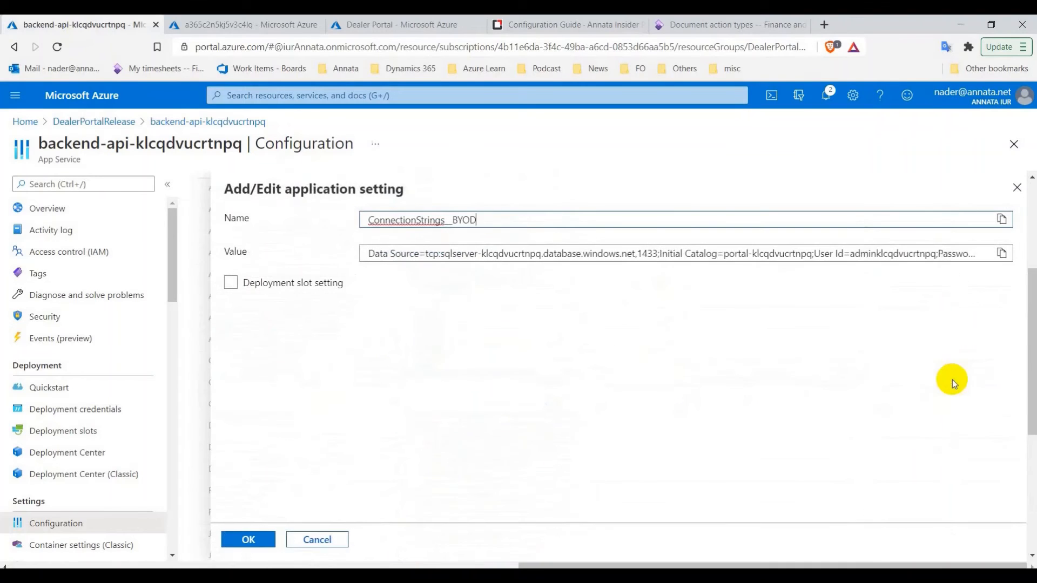
pyautogui.click(1002, 252)
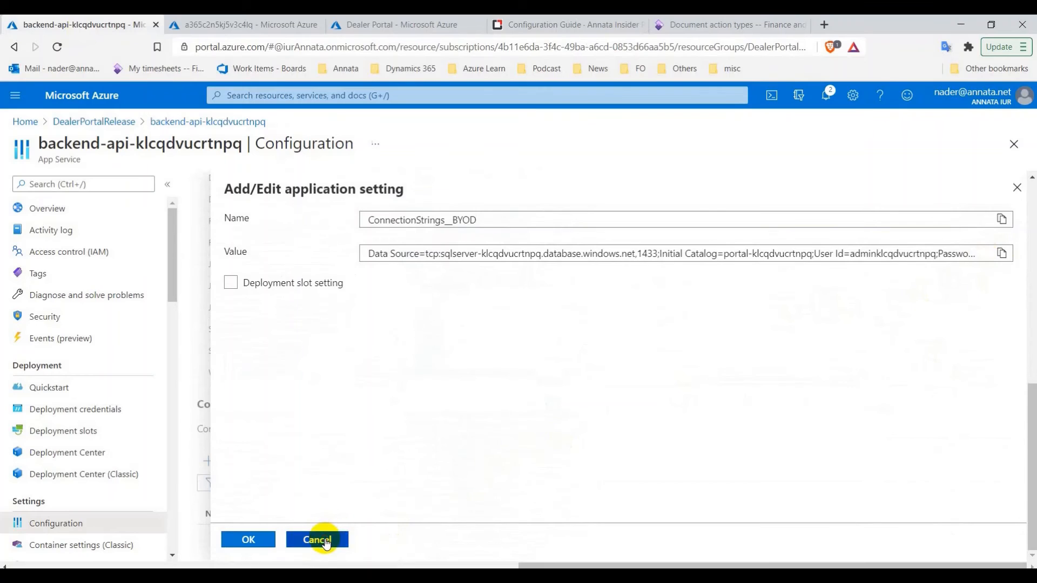
pyautogui.click(337, 535)
pyautogui.click(561, 23)
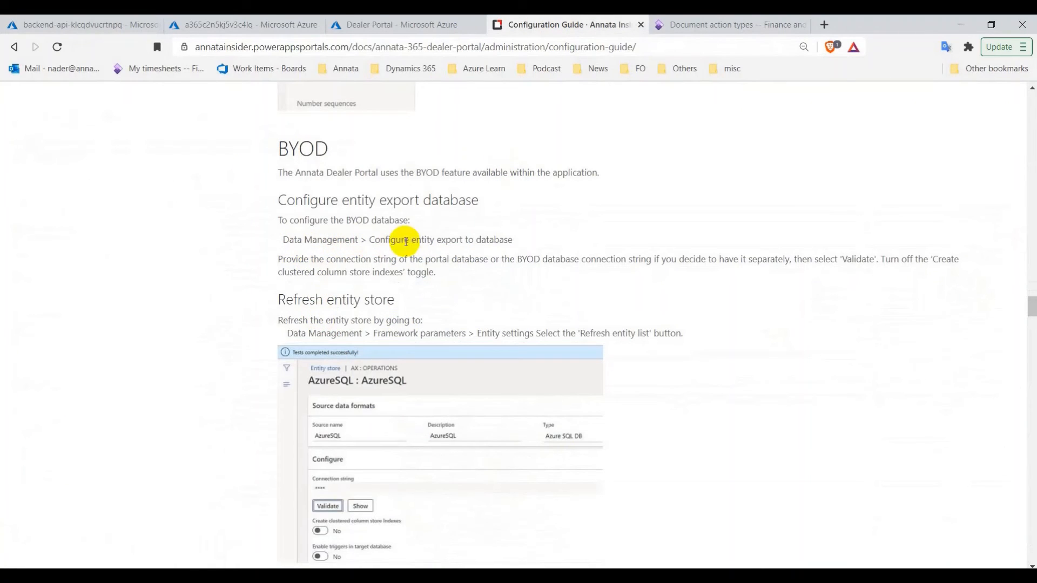
# Go to Configure entity export to database from the Data management workspace
pyautogui.click(697, 24)
pyautogui.click(13, 271)
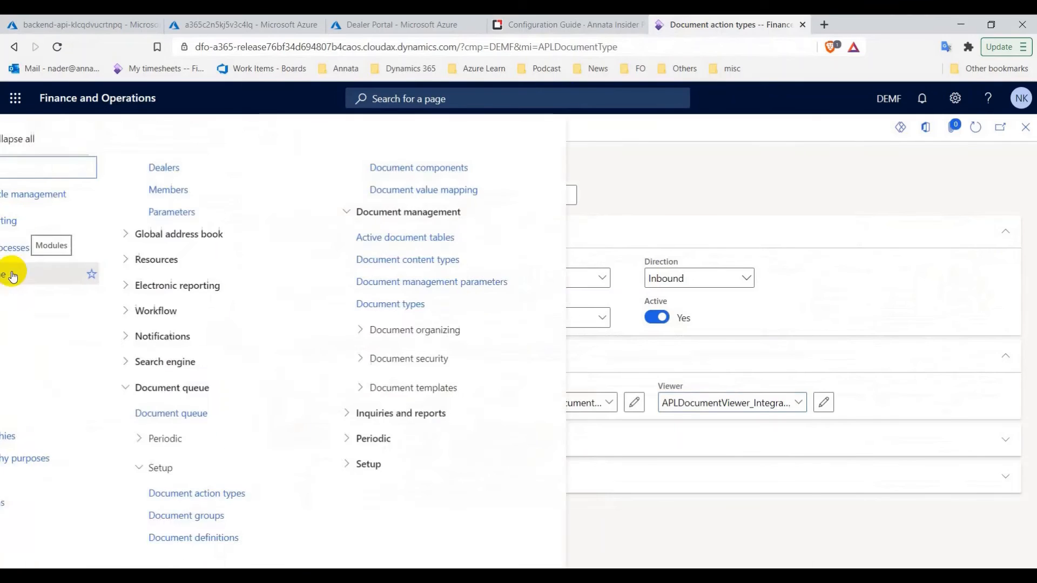
pyautogui.click(81, 249)
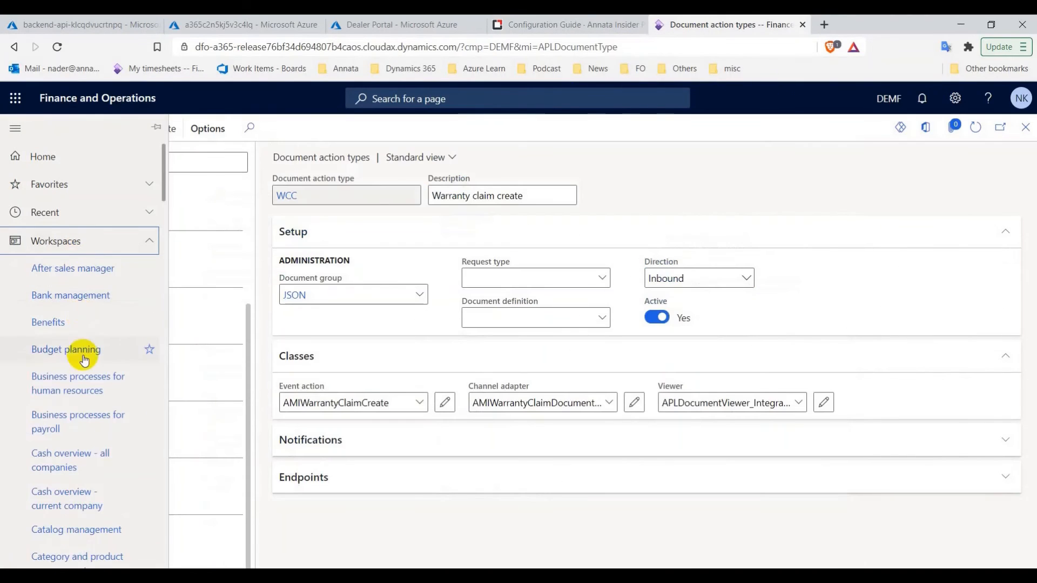
pyautogui.scroll(-10, 82, 399)
pyautogui.scroll(-5, 84, 401)
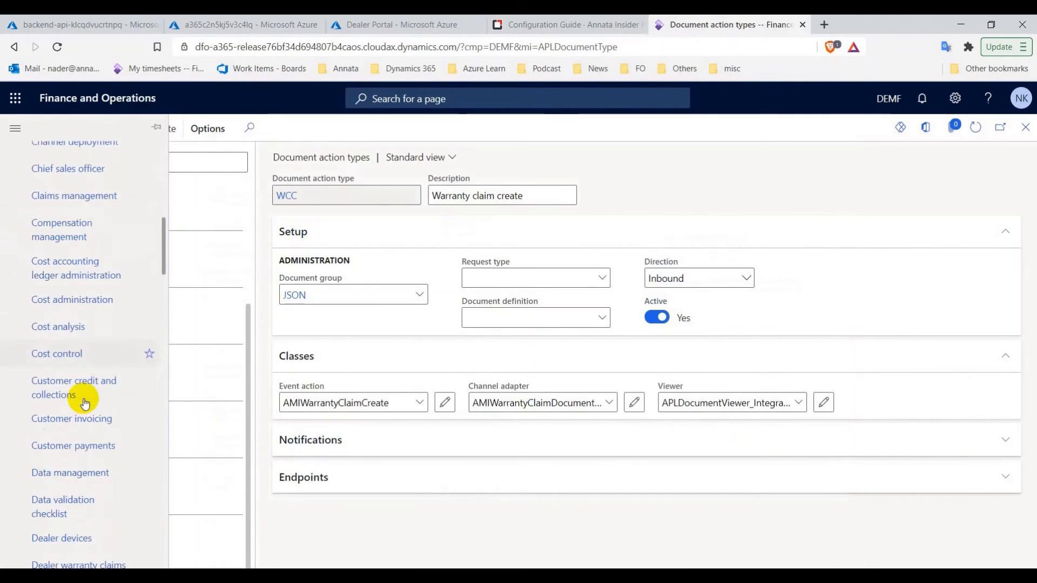
pyautogui.click(103, 243)
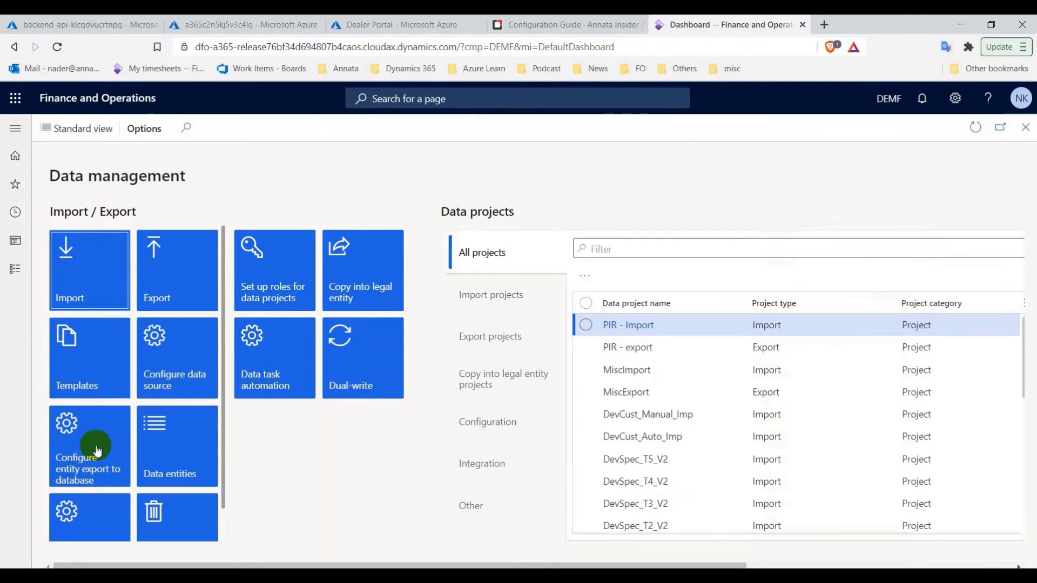
pyautogui.click(96, 455)
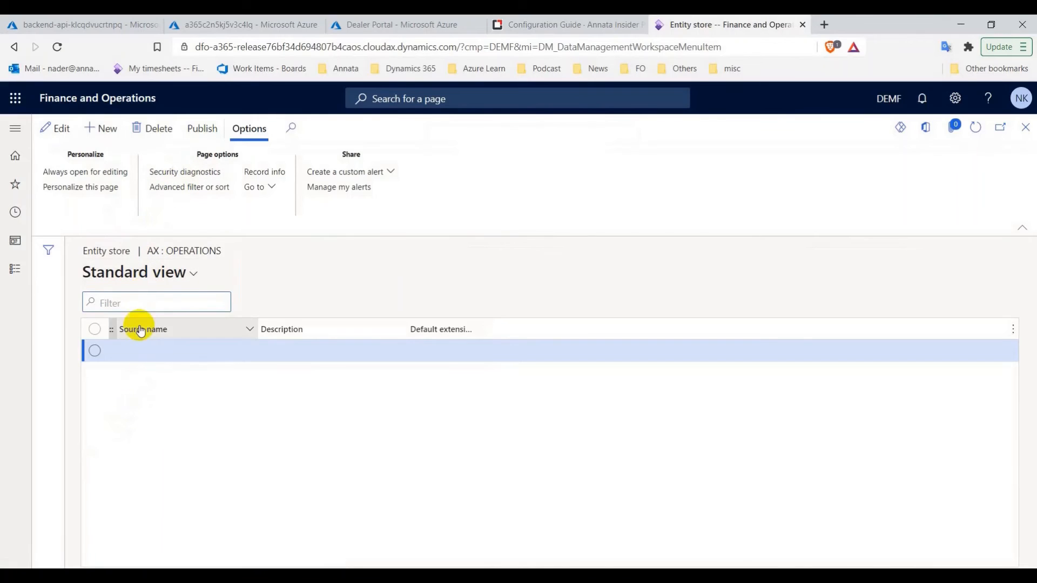
# Create a 'Dealer Portal' entity store with the pasted connection string and validate the connection
pyautogui.click(103, 129)
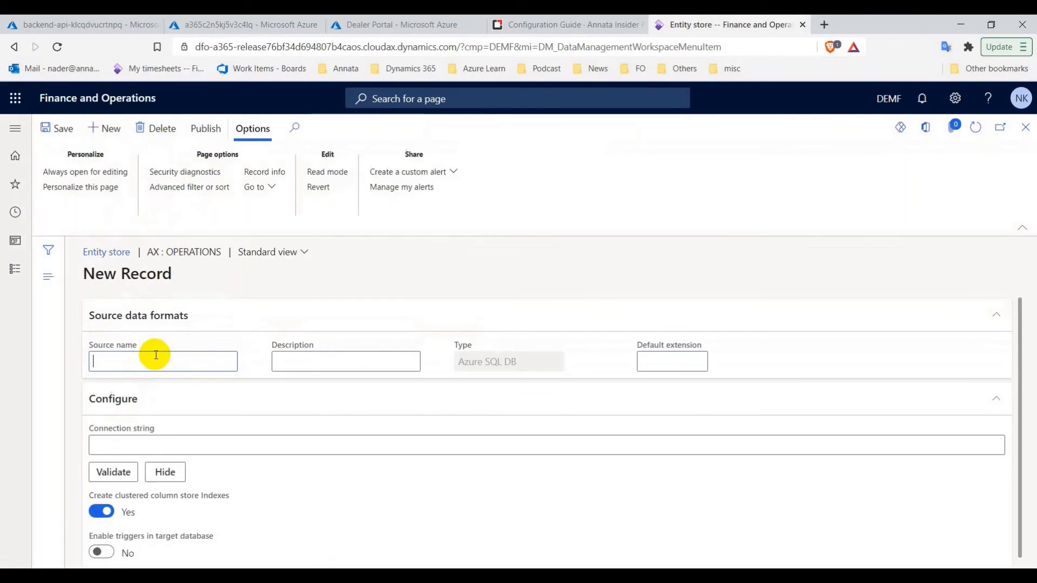
pyautogui.click(170, 364)
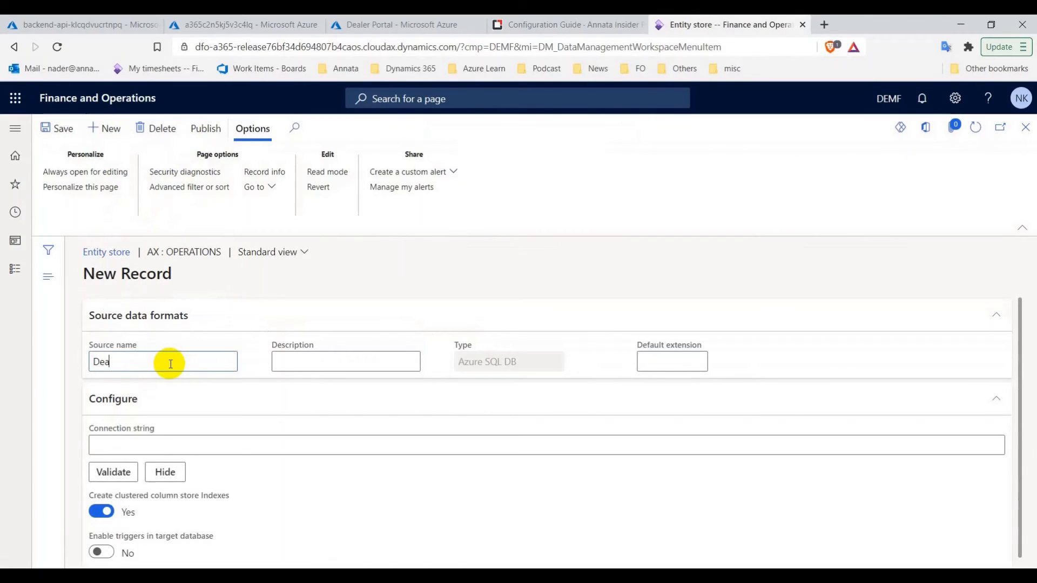
pyautogui.write('Dealer Portal')
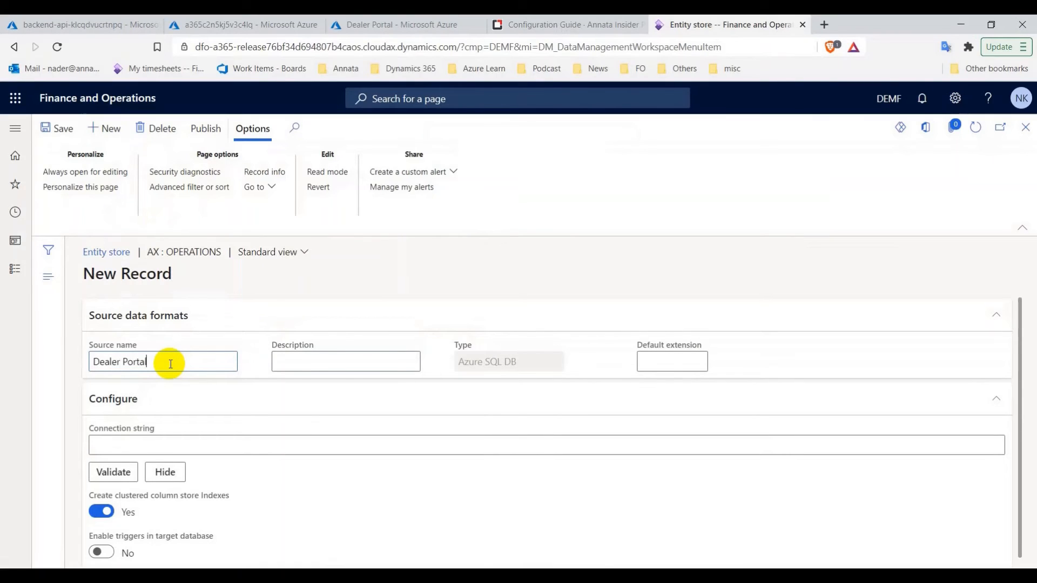
pyautogui.write('Dealw')
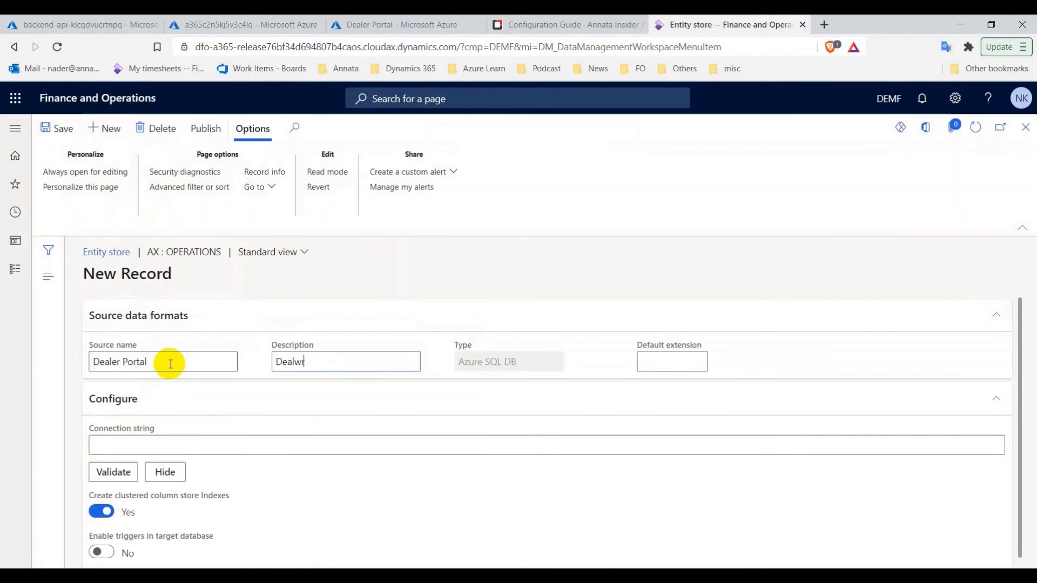
pyautogui.press('BackSpace')
pyautogui.write('er Portal')
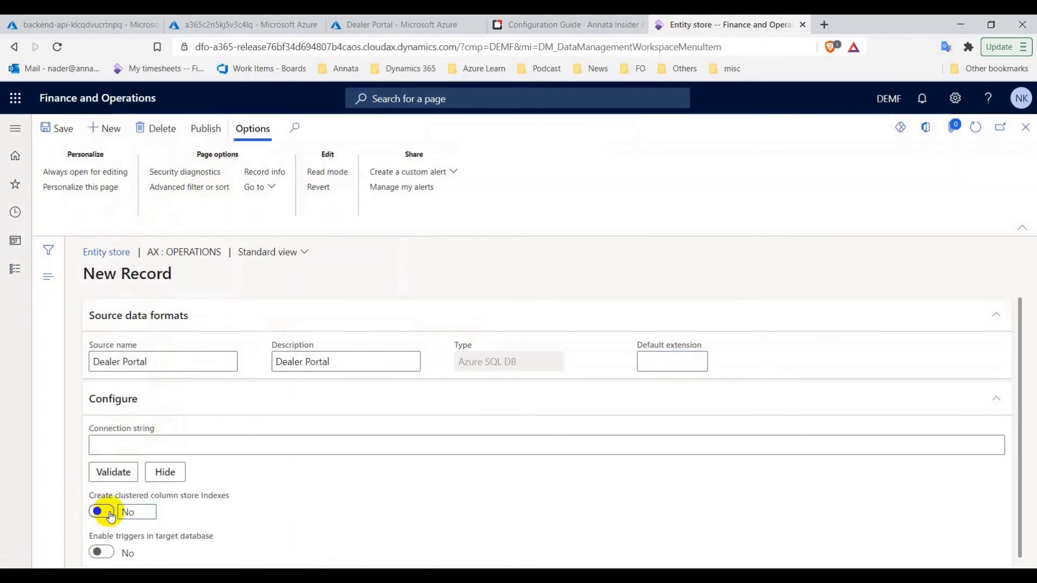
pyautogui.click(159, 439)
pyautogui.hotkey('ctrl', 'v')
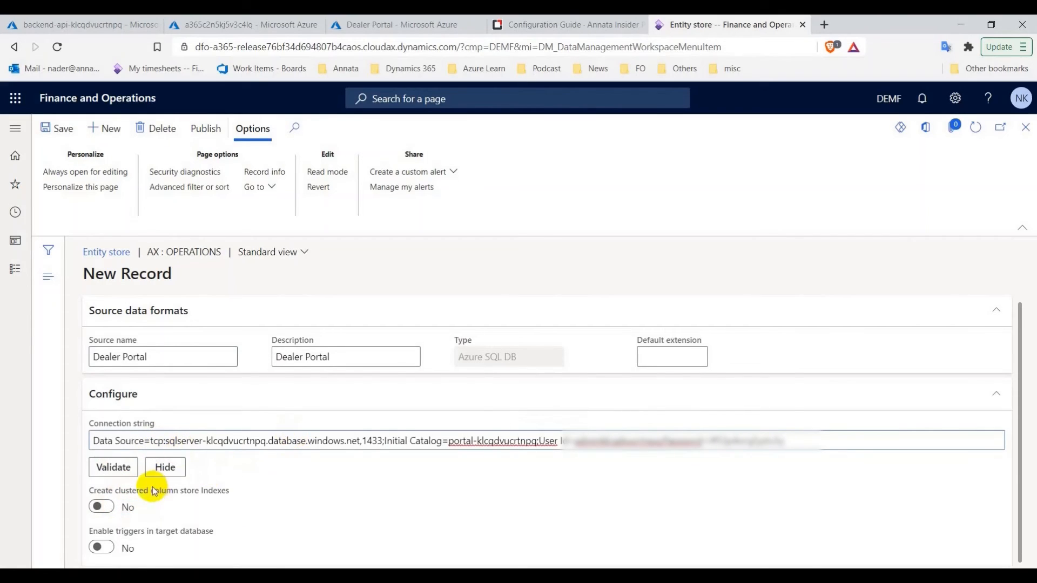
pyautogui.click(117, 476)
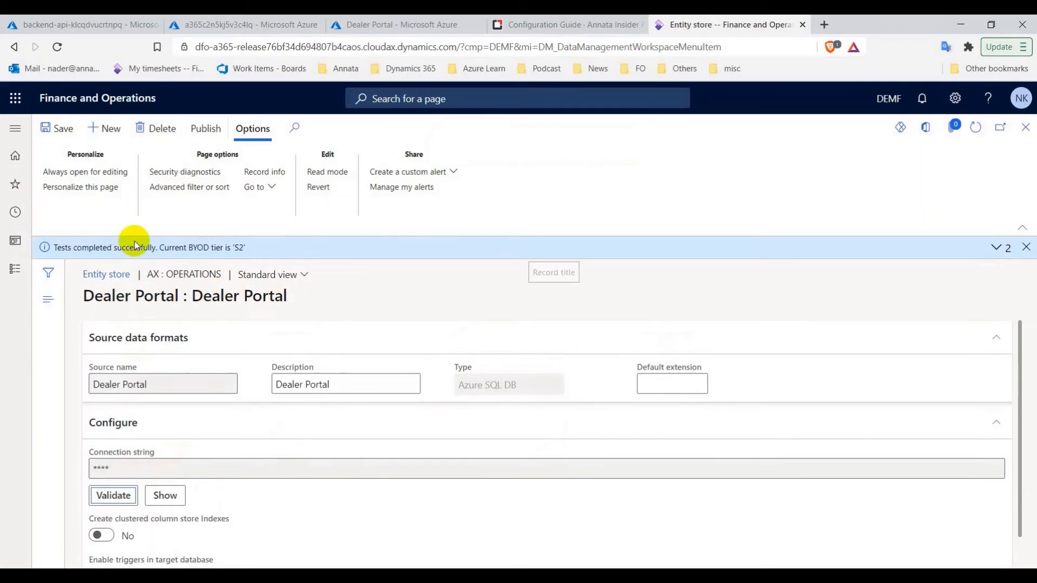
pyautogui.click(583, 26)
pyautogui.scroll(-1, 435, 268)
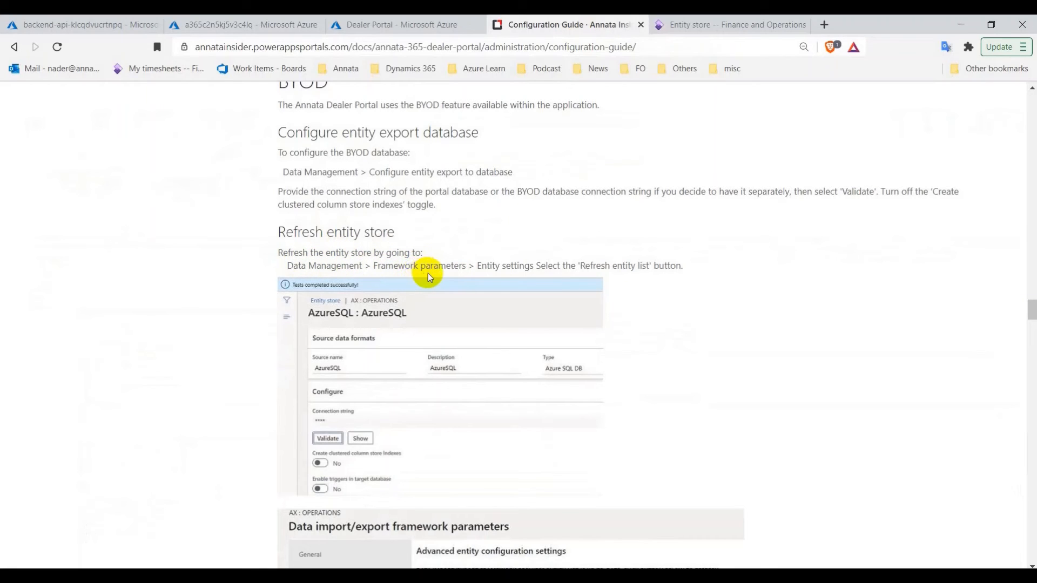
# Close the Dealer Portal store and run Refresh entity list from the framework's Entity settings
pyautogui.click(697, 27)
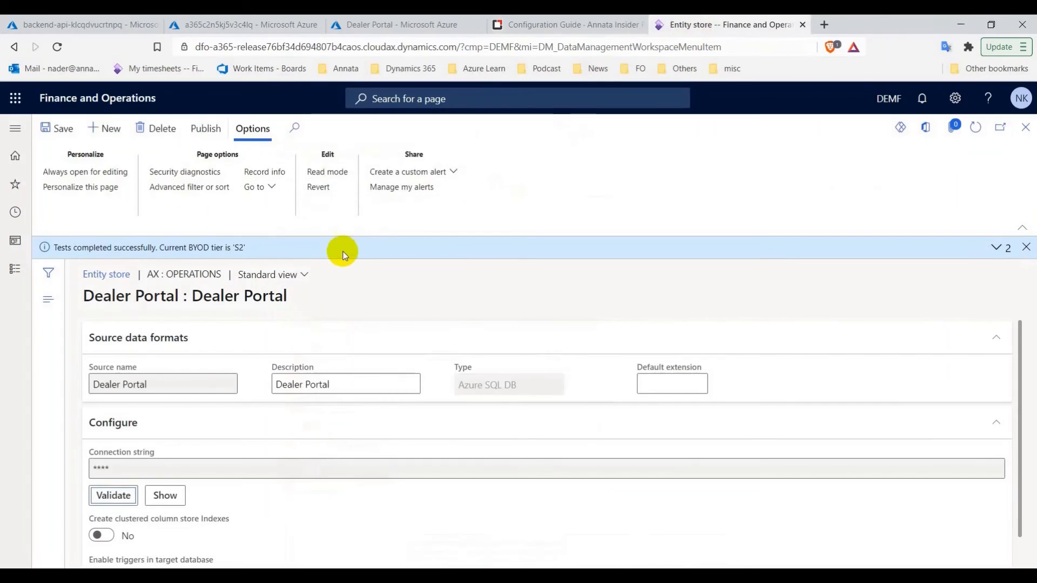
pyautogui.click(1026, 127)
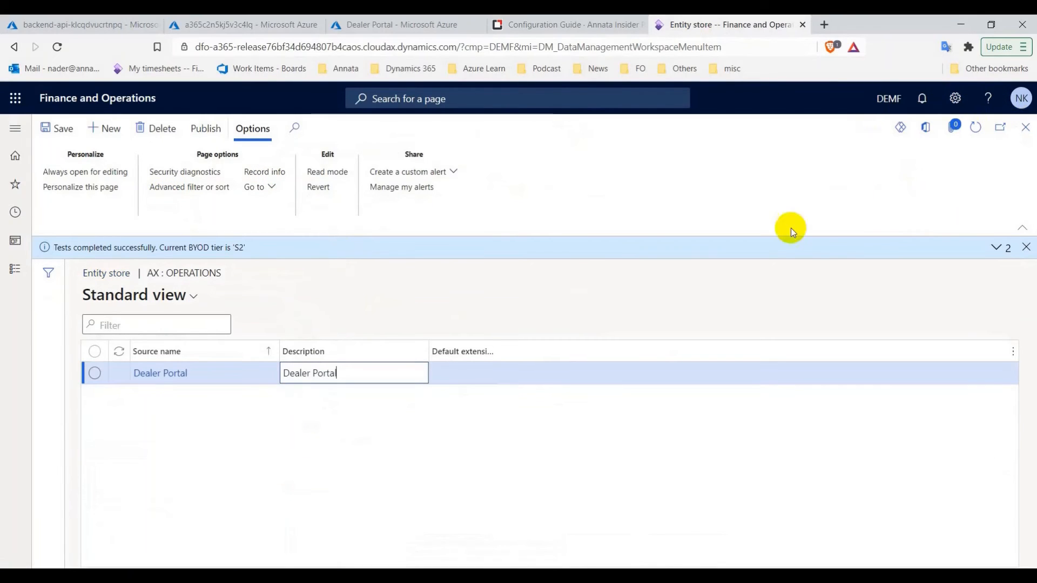
pyautogui.click(1026, 128)
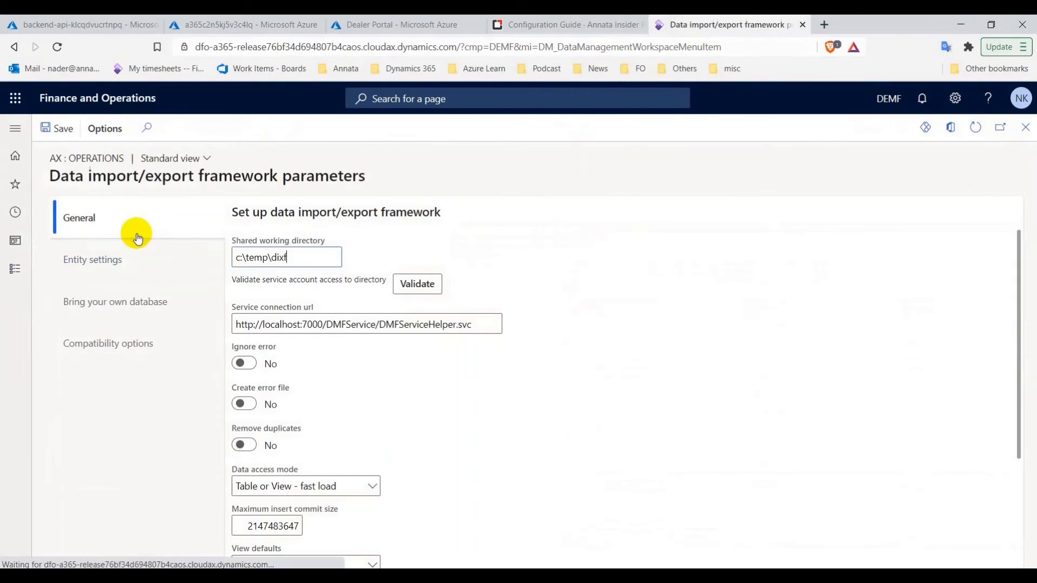
pyautogui.click(127, 260)
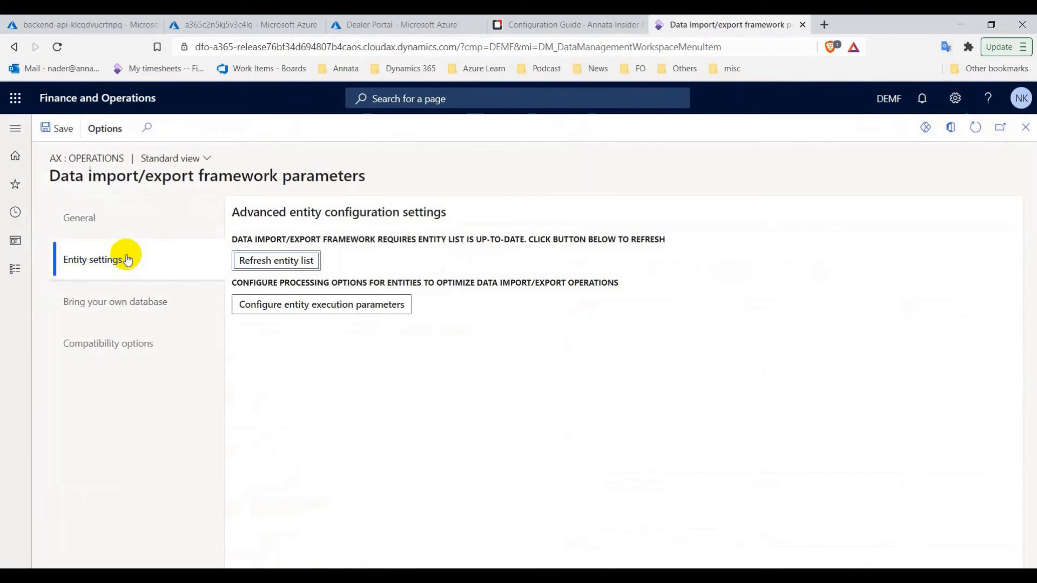
pyautogui.click(305, 261)
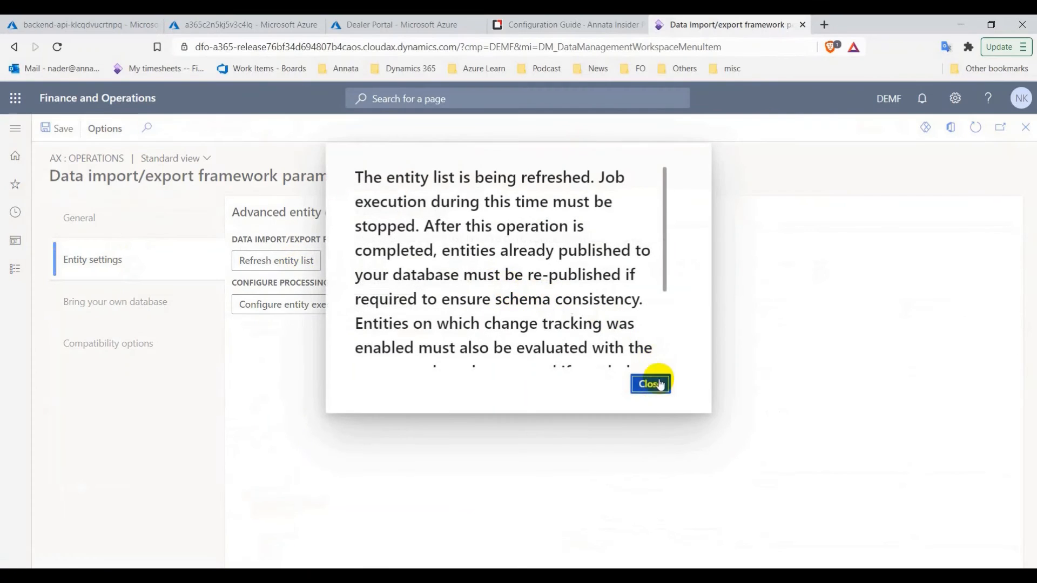
pyautogui.click(651, 385)
# Review the configuration guide's next step and return to Finance and Operations
pyautogui.click(552, 19)
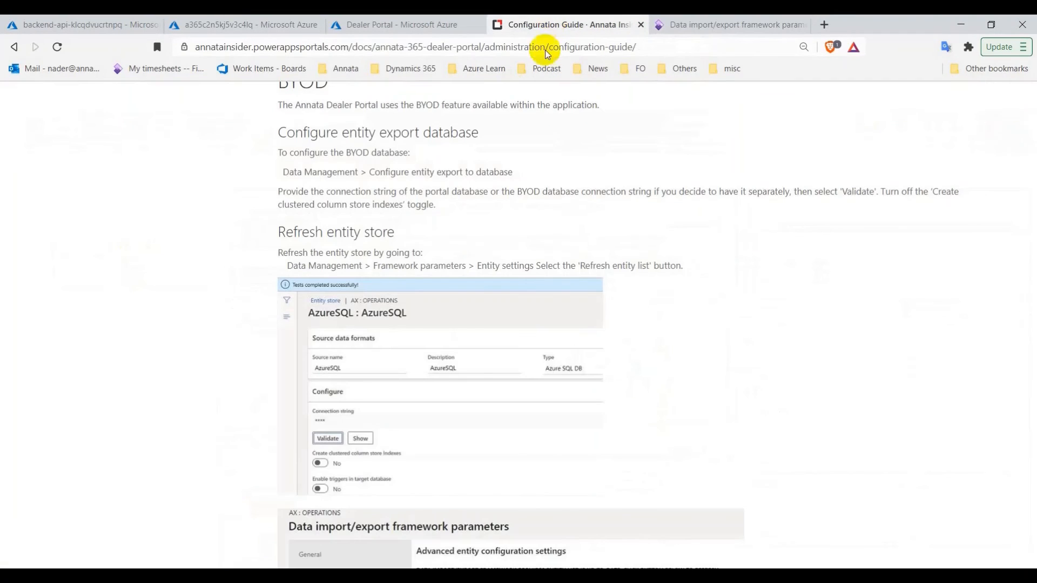
pyautogui.scroll(-8, 365, 232)
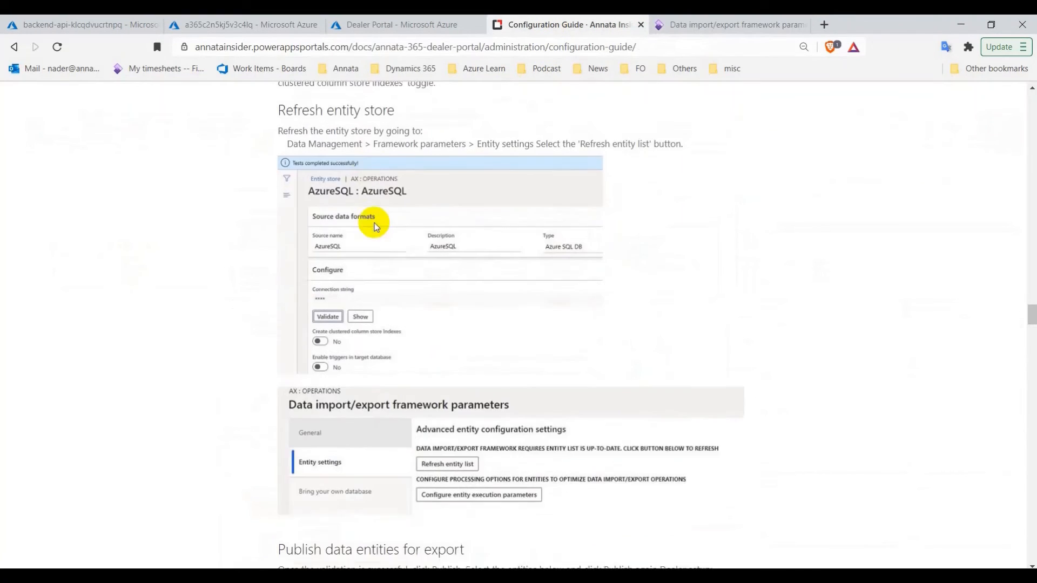
pyautogui.scroll(-1, 476, 243)
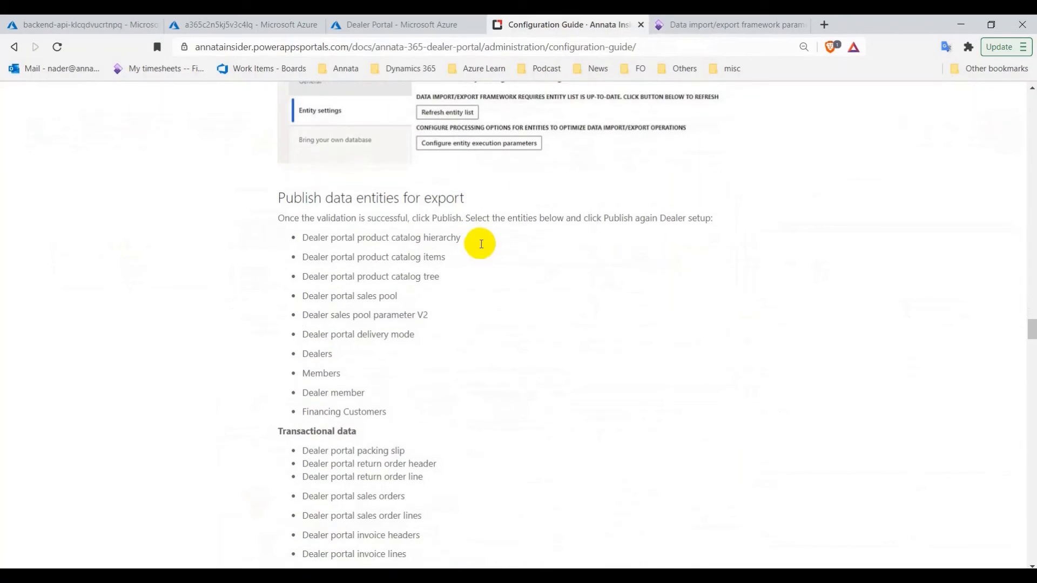
pyautogui.click(696, 26)
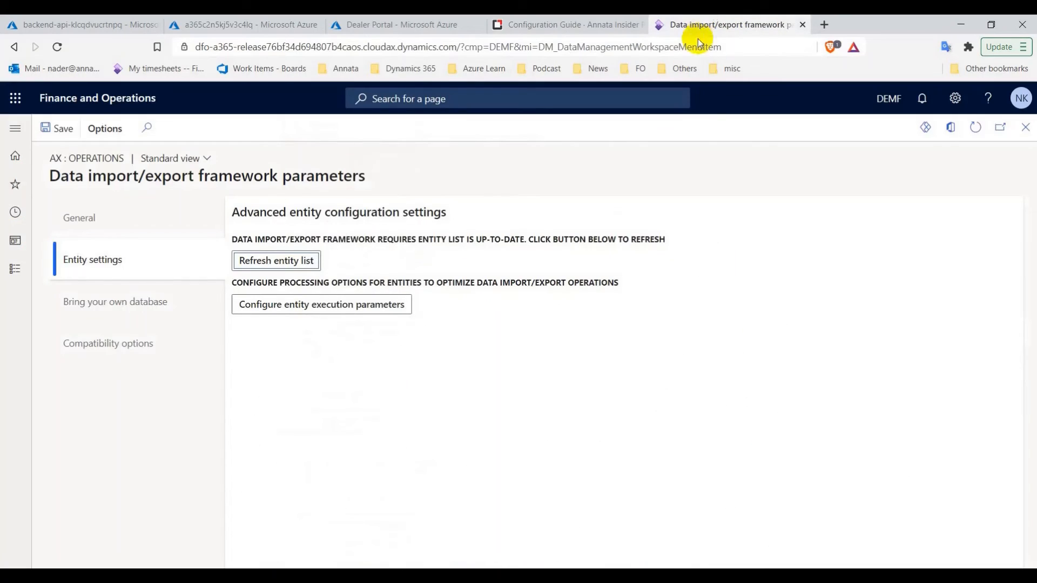
# Select the Dealer Portal entity store and choose Publish to list its target entities
pyautogui.click(1025, 127)
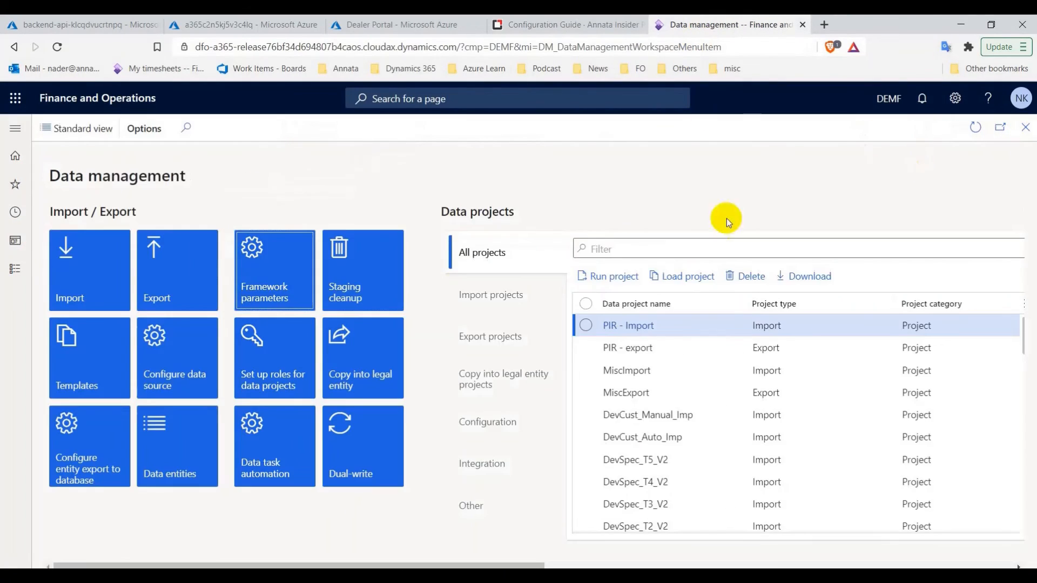
pyautogui.click(93, 461)
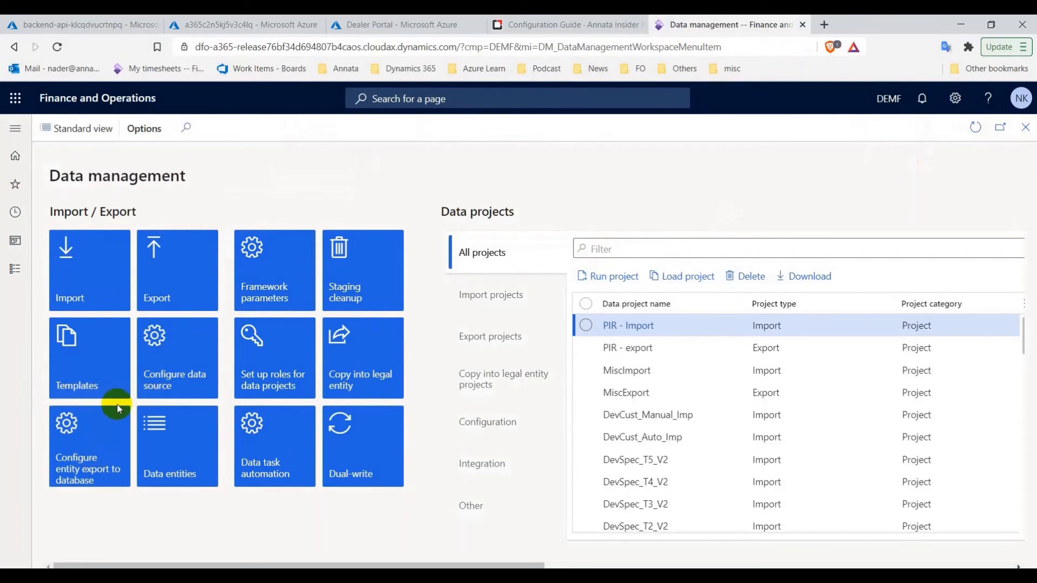
pyautogui.click(95, 350)
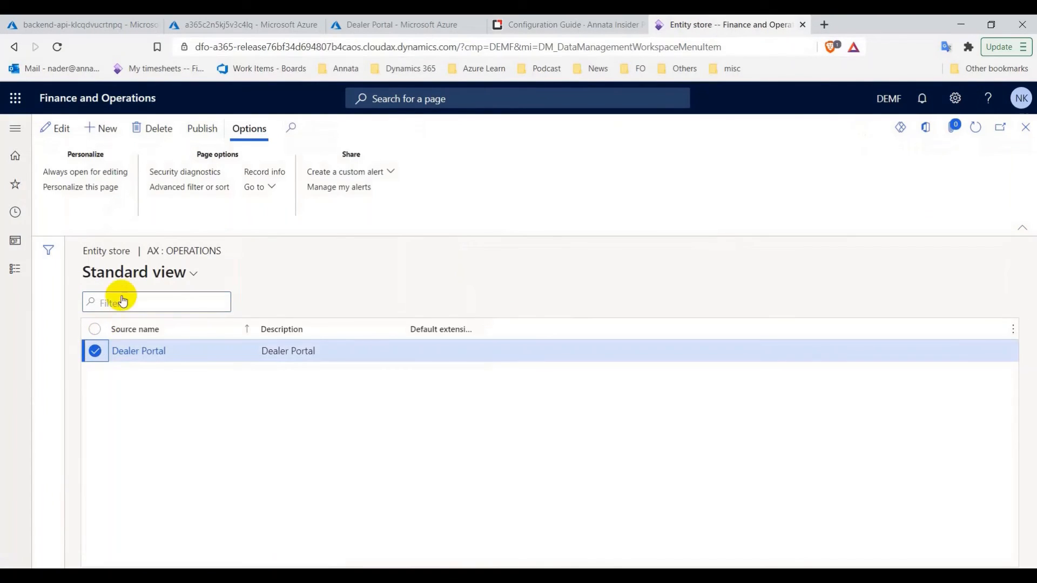
pyautogui.click(205, 131)
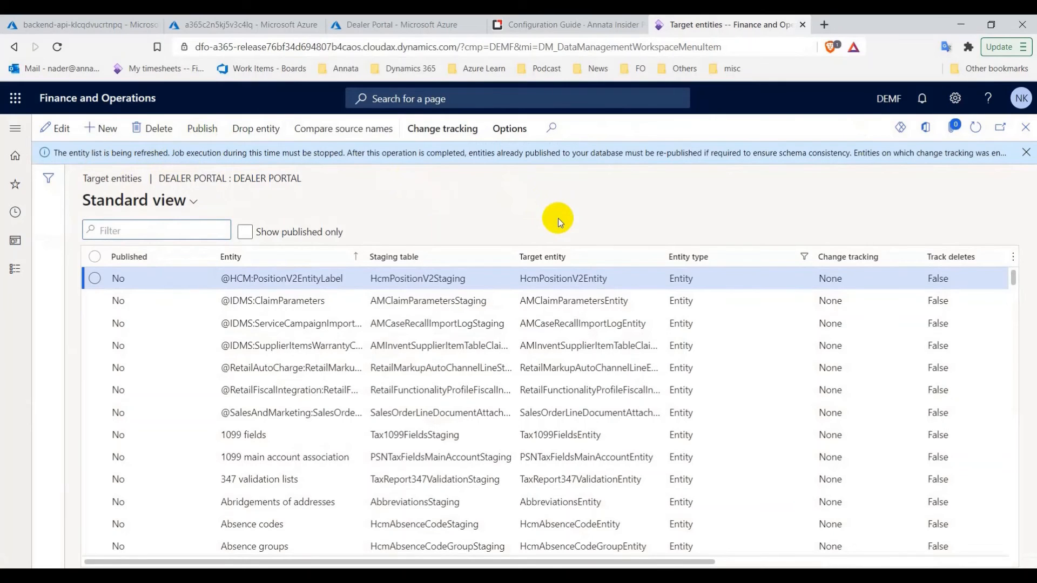
# Review which entities the configuration guide lists for publishing
pyautogui.click(556, 23)
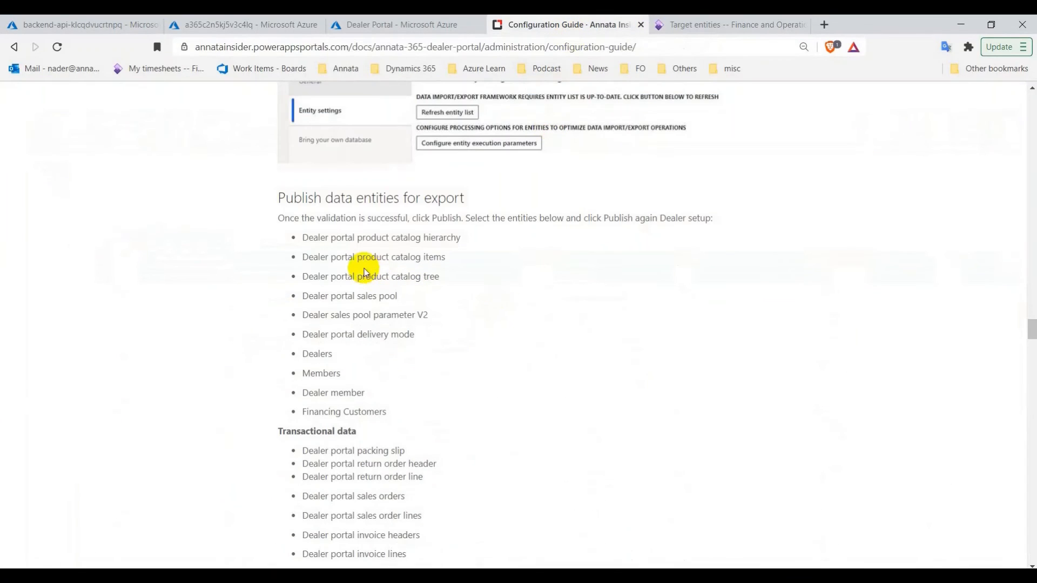
pyautogui.scroll(-9, 351, 265)
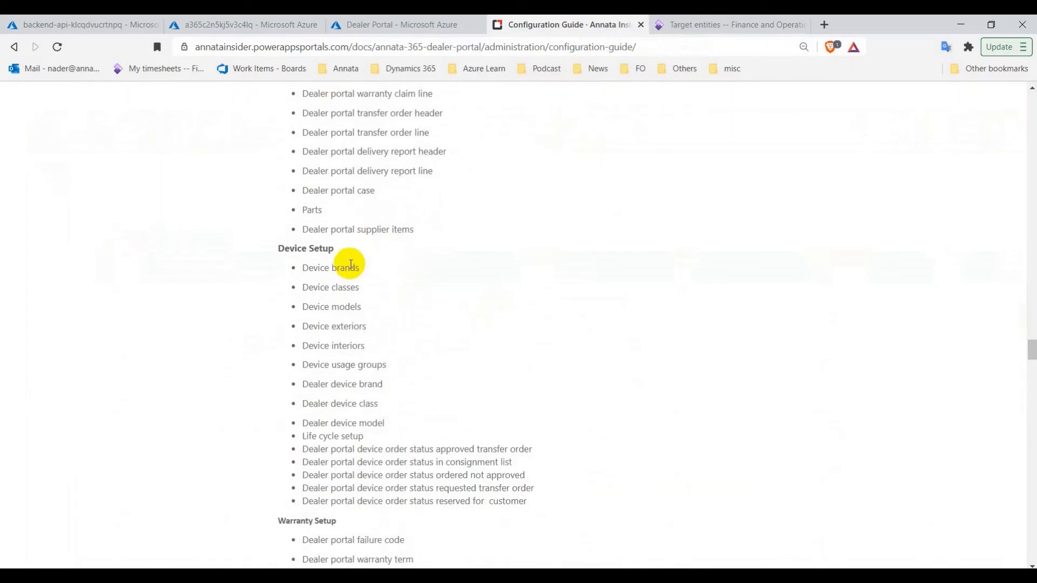
pyautogui.scroll(-10, 351, 265)
pyautogui.scroll(4, 454, 281)
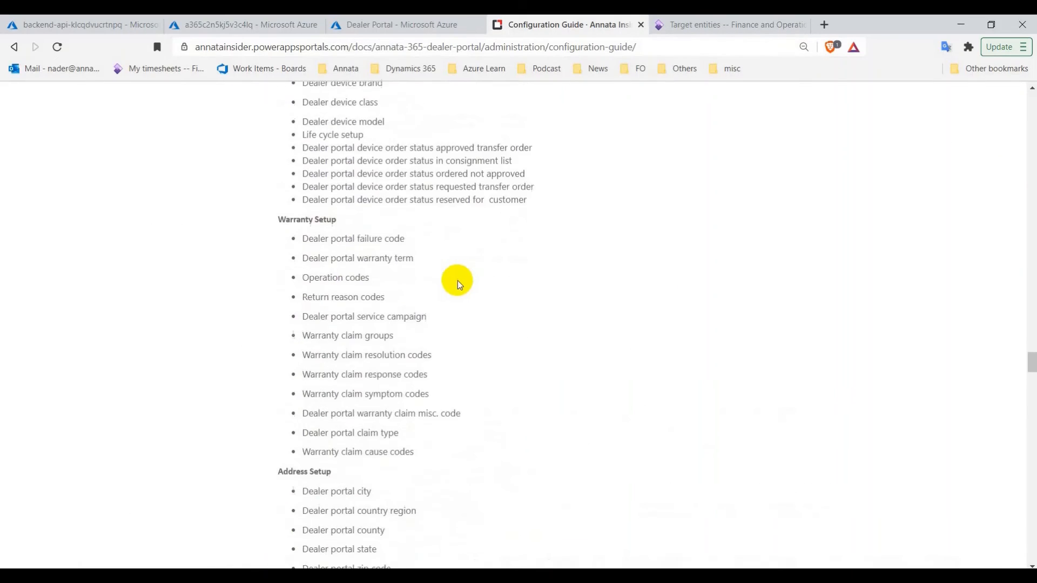
pyautogui.scroll(15, 459, 282)
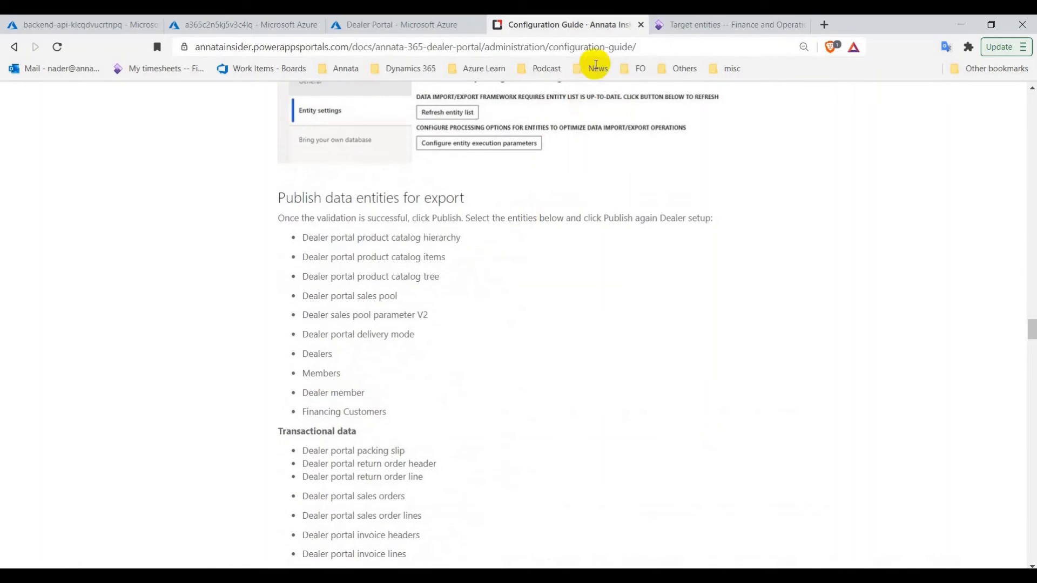
pyautogui.click(712, 27)
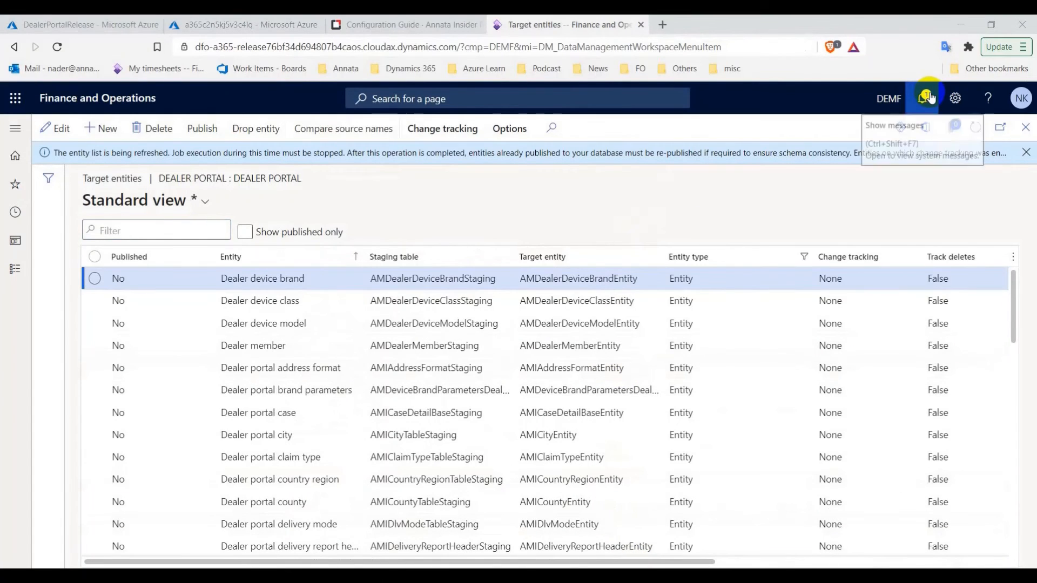
# Confirm the entity list refresh succeeded in the Action center, then select 'Dealer portal' in the guide
pyautogui.click(931, 98)
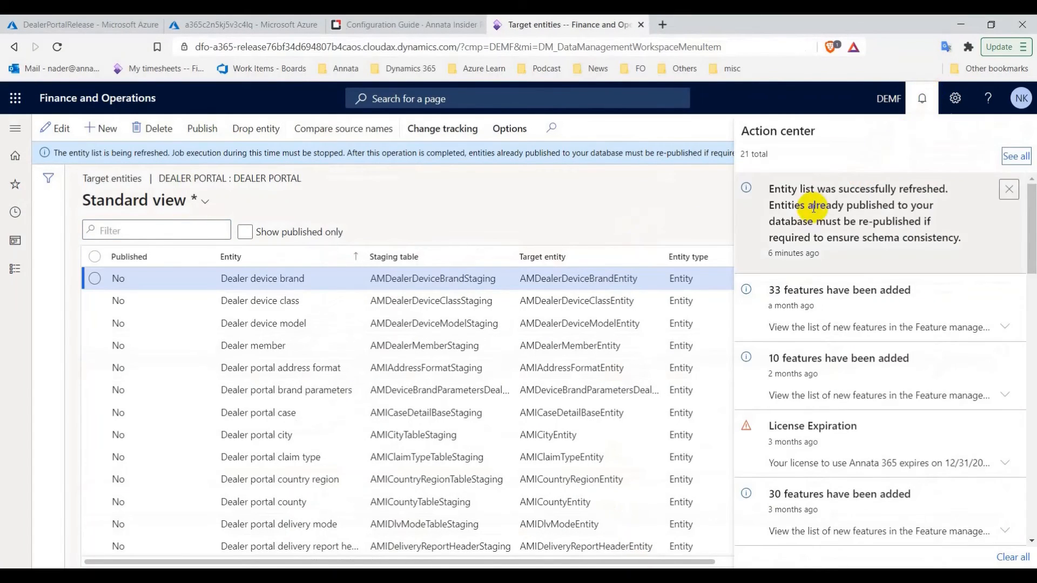
pyautogui.click(915, 106)
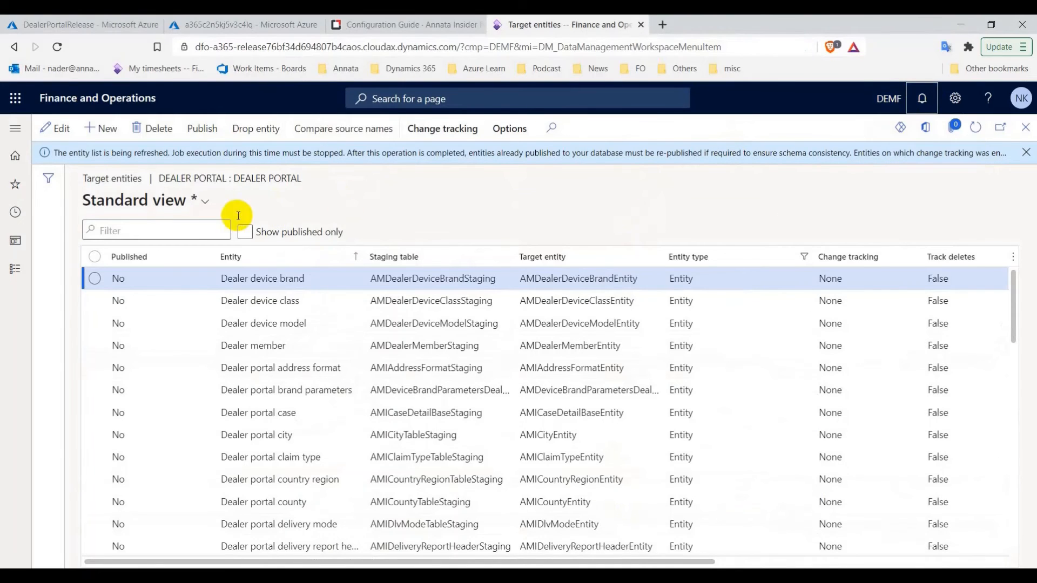
pyautogui.click(411, 25)
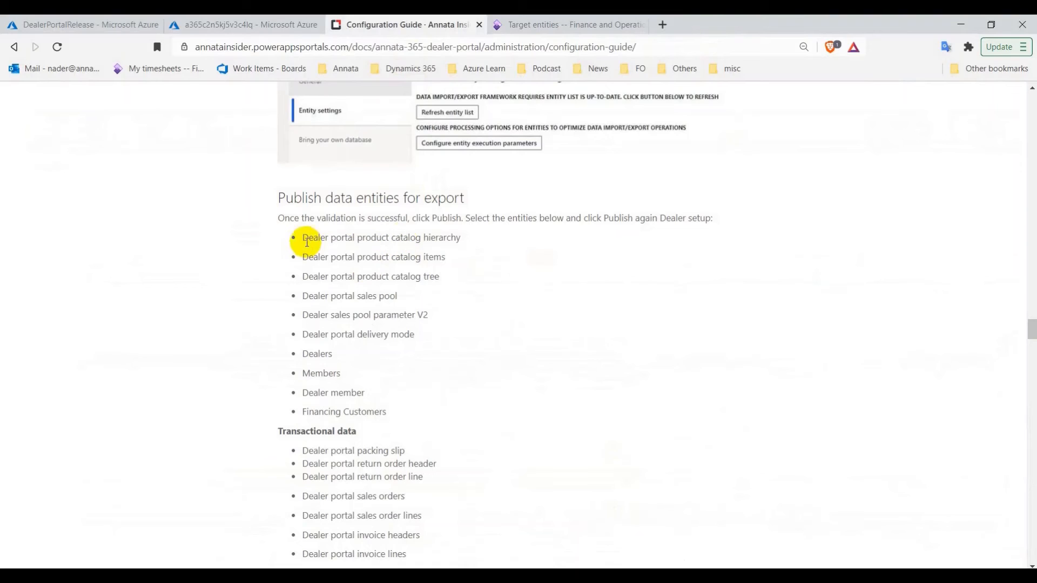
pyautogui.moveTo(304, 238); pyautogui.dragTo(351, 238)
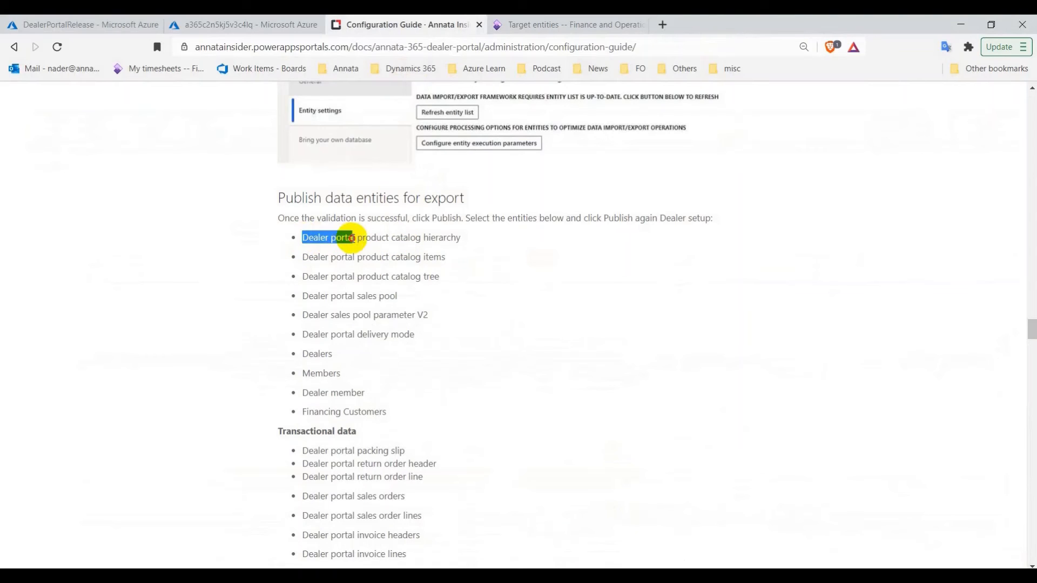
# Filter the Target entities list on the copied text 'Dealer portal'
pyautogui.rightClick(352, 241)
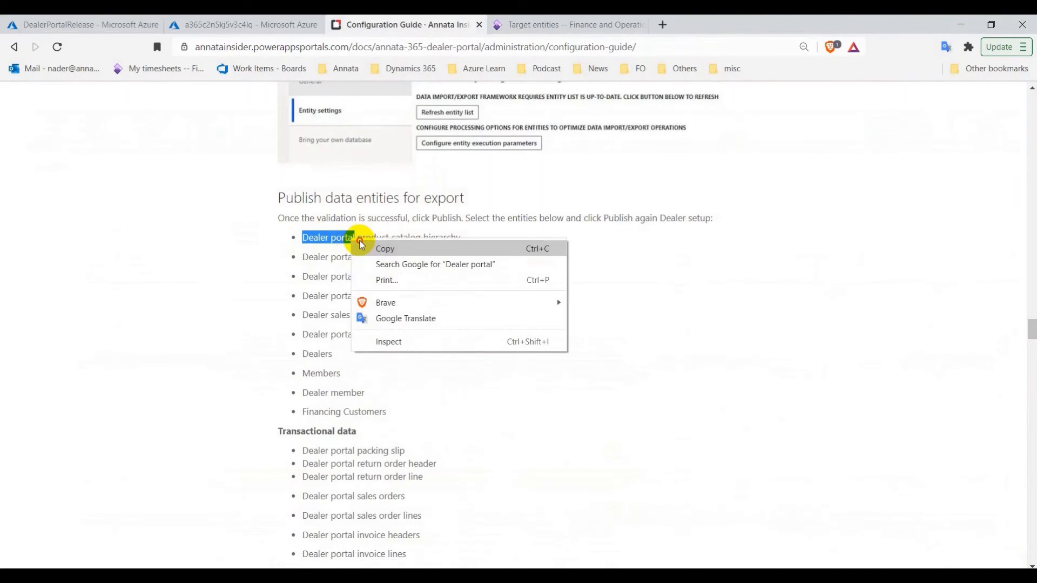
pyautogui.click(373, 247)
pyautogui.click(567, 24)
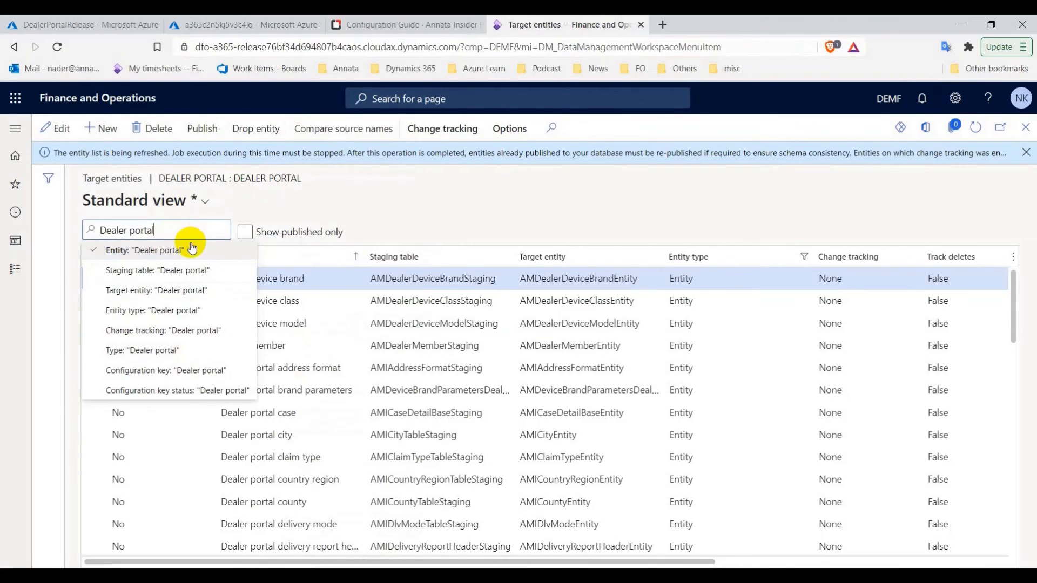
pyautogui.click(192, 248)
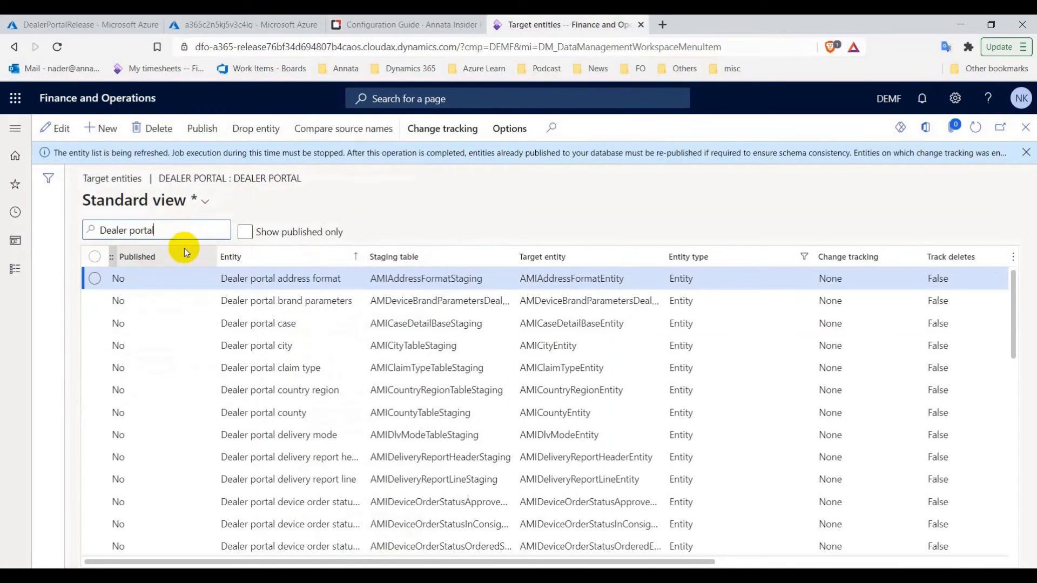
pyautogui.scroll(-10, 373, 448)
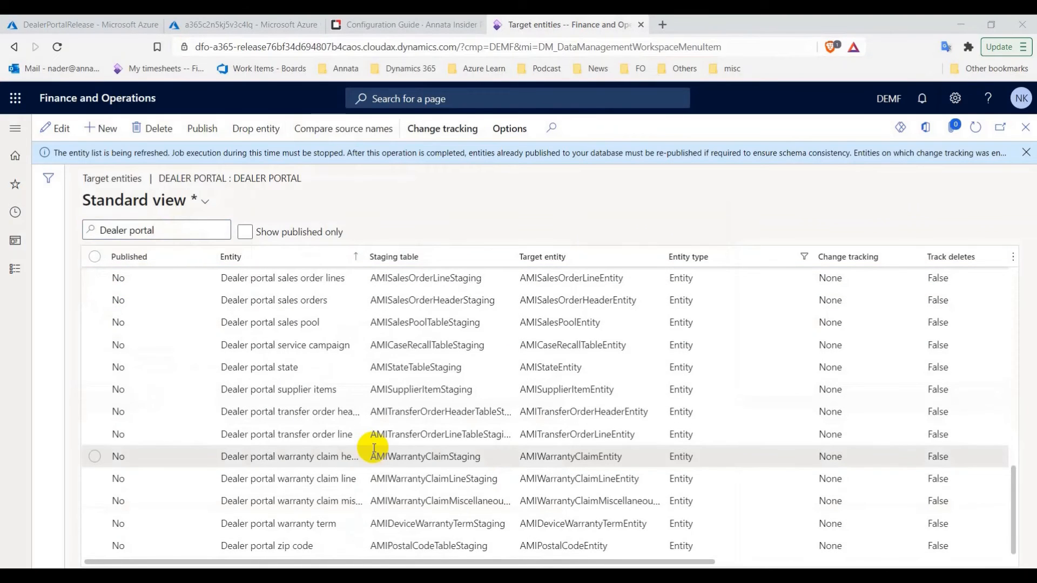
pyautogui.scroll(10, 374, 448)
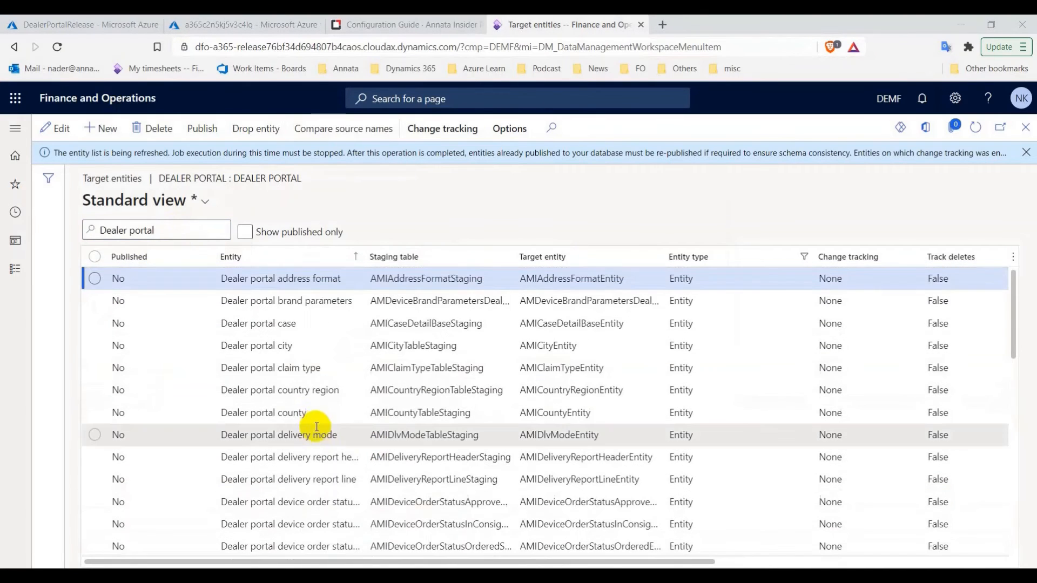
# Select all Dealer portal entities and publish them to the entity store
pyautogui.click(93, 258)
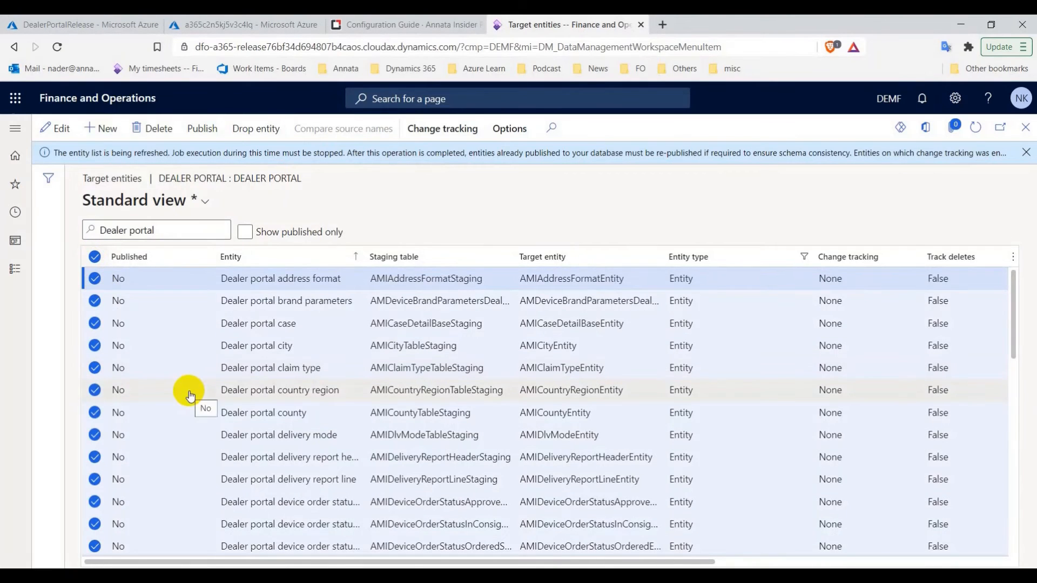
pyautogui.scroll(-10, 189, 395)
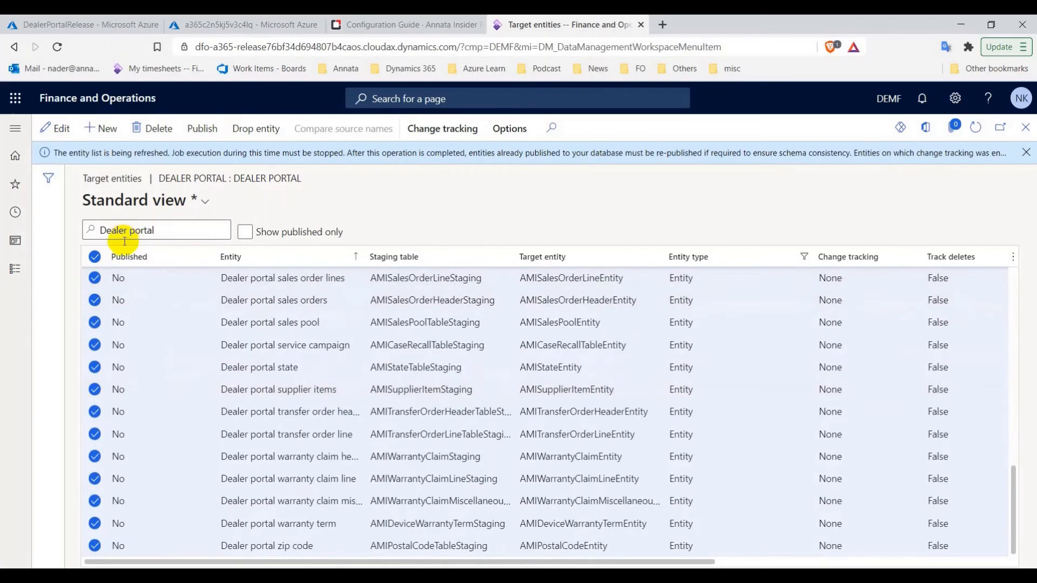
pyautogui.click(210, 130)
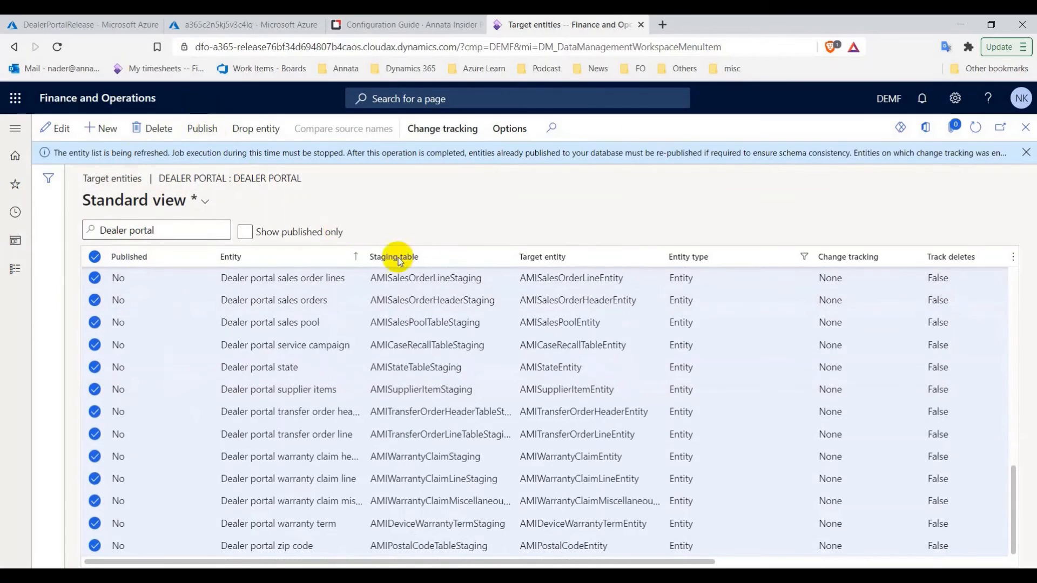
pyautogui.click(648, 331)
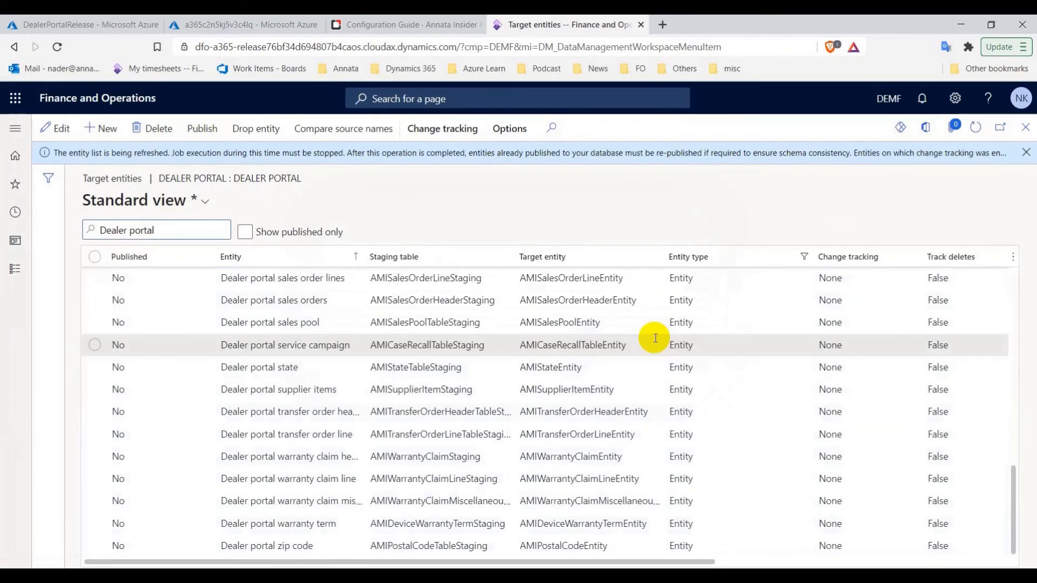
pyautogui.click(1027, 153)
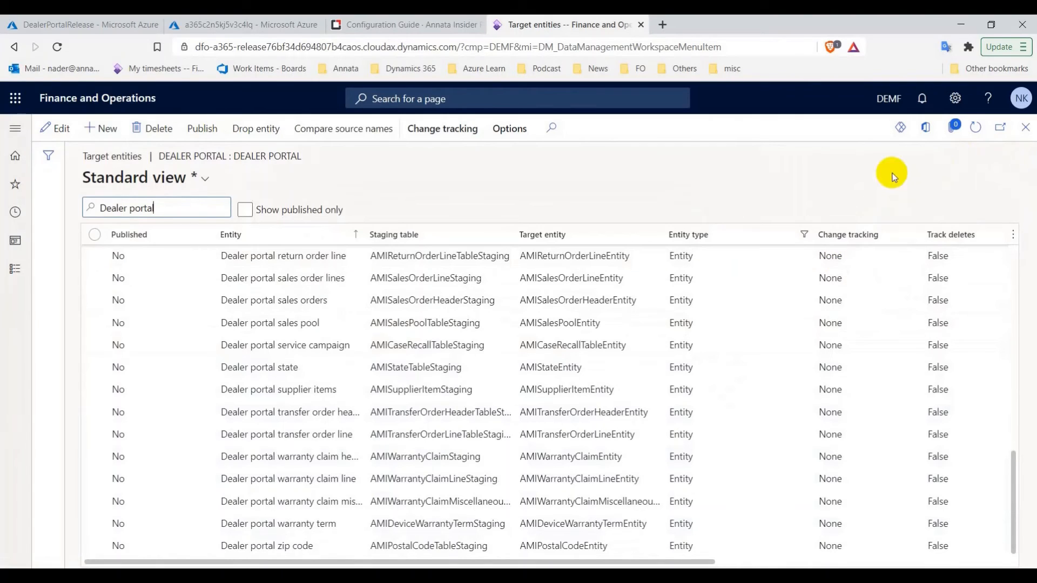
# Refresh the list to confirm the Dealer portal entities show Published as Yes
pyautogui.click(978, 132)
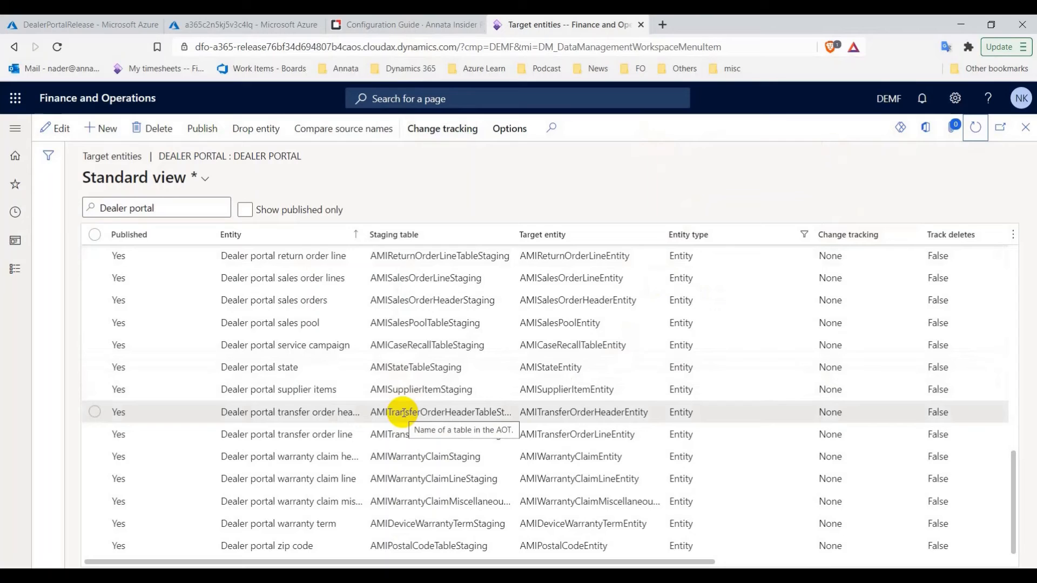
pyautogui.scroll(8, 424, 398)
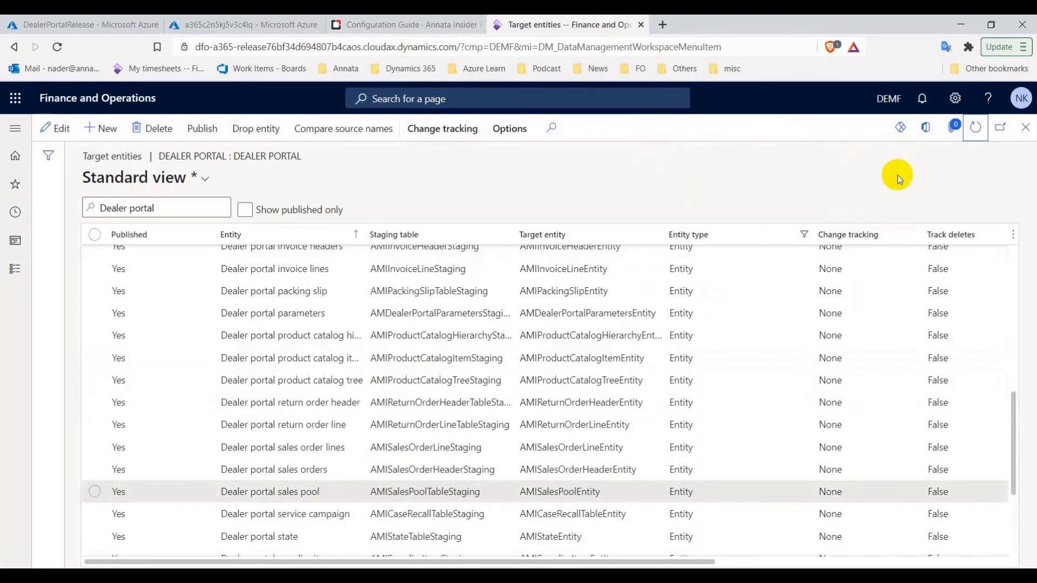
pyautogui.click(981, 133)
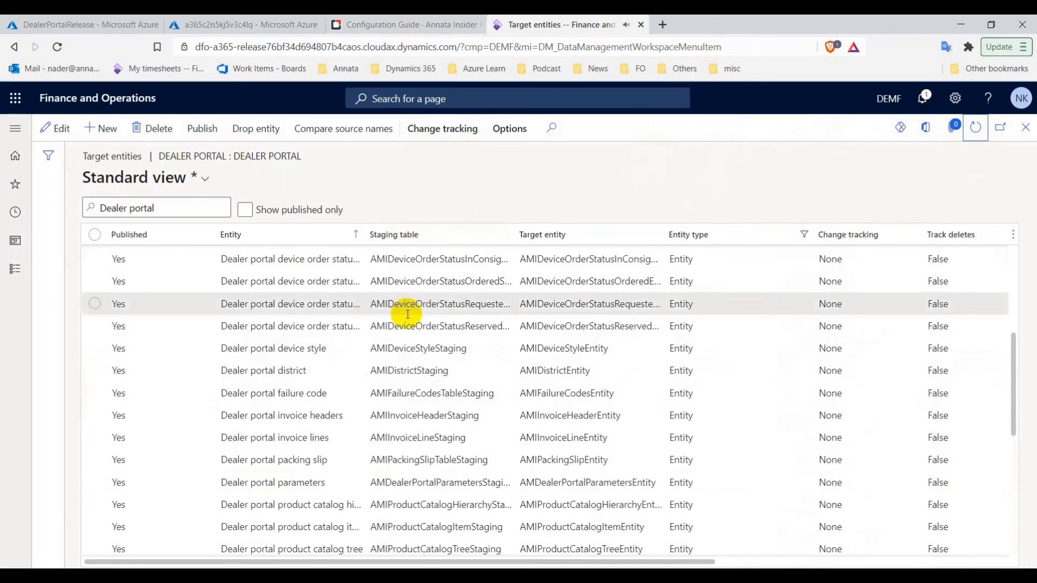
pyautogui.scroll(10, 336, 359)
pyautogui.click(421, 22)
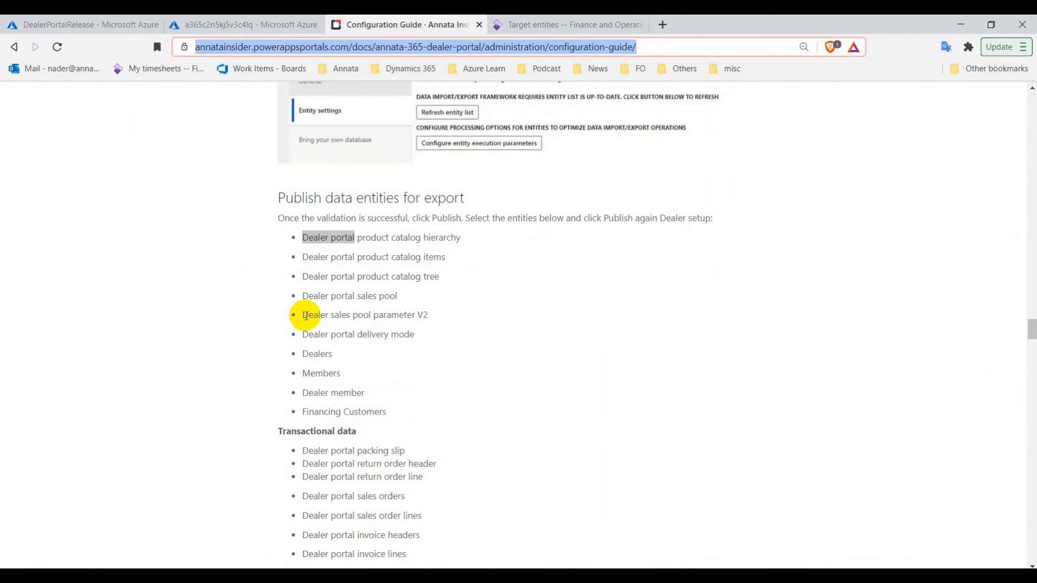
# Filter on 'Dealer sales pool parameter V2' and publish that entity
pyautogui.moveTo(306, 316); pyautogui.dragTo(428, 315)
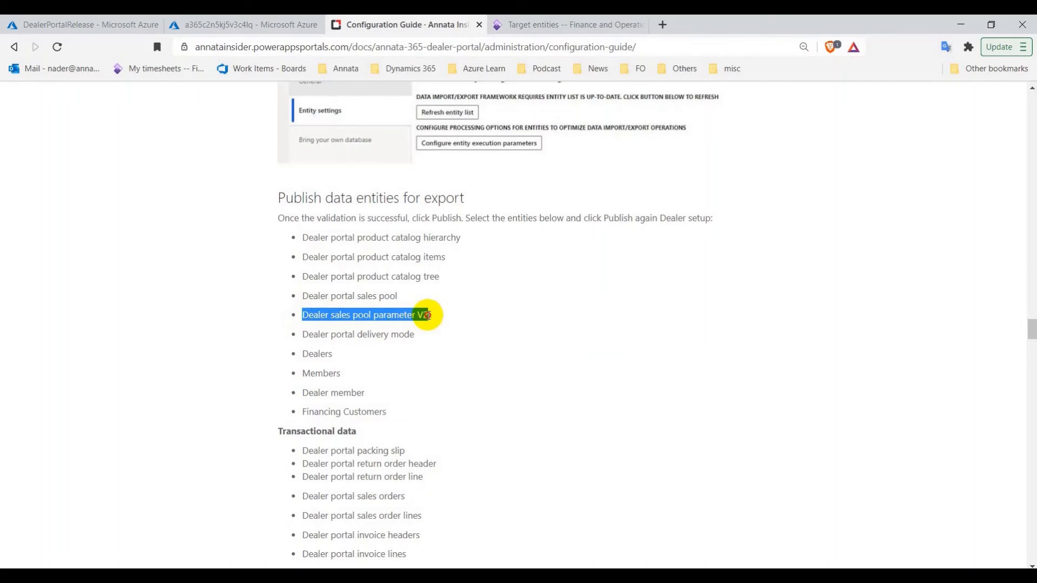
pyautogui.click(511, 24)
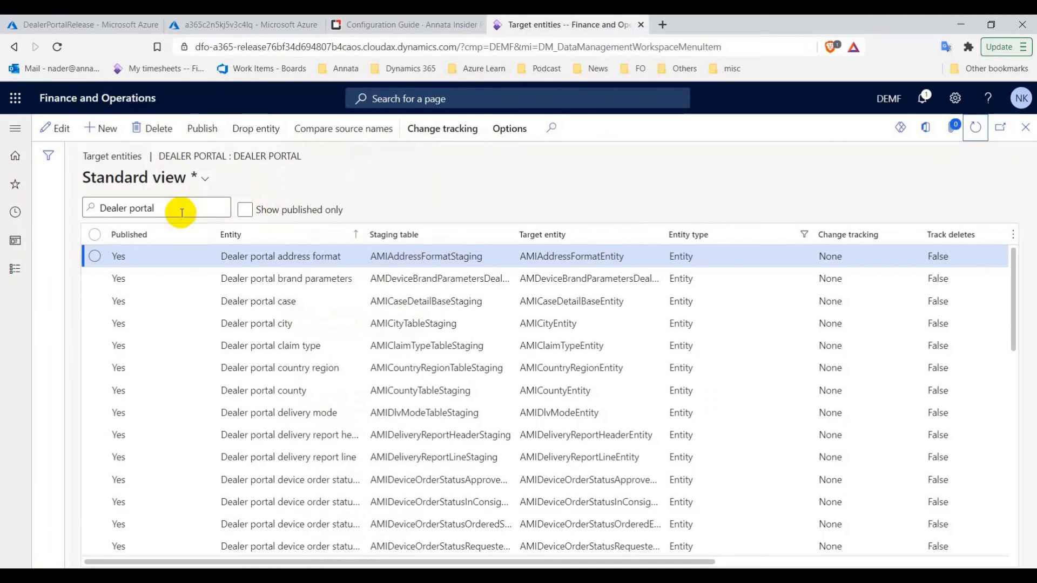
pyautogui.hotkey('ctrl', 'v')
pyautogui.press('Return')
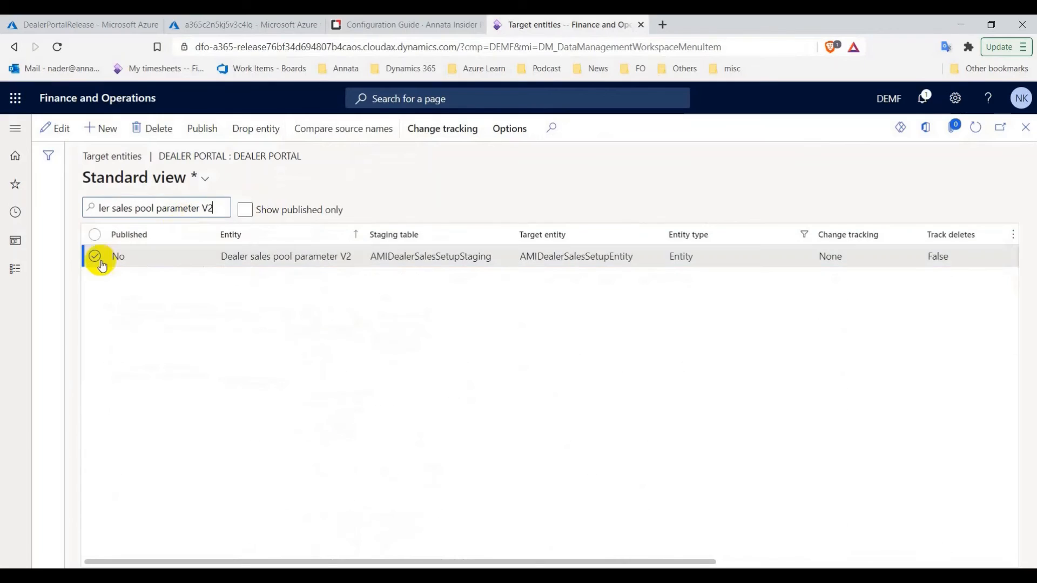
pyautogui.click(96, 257)
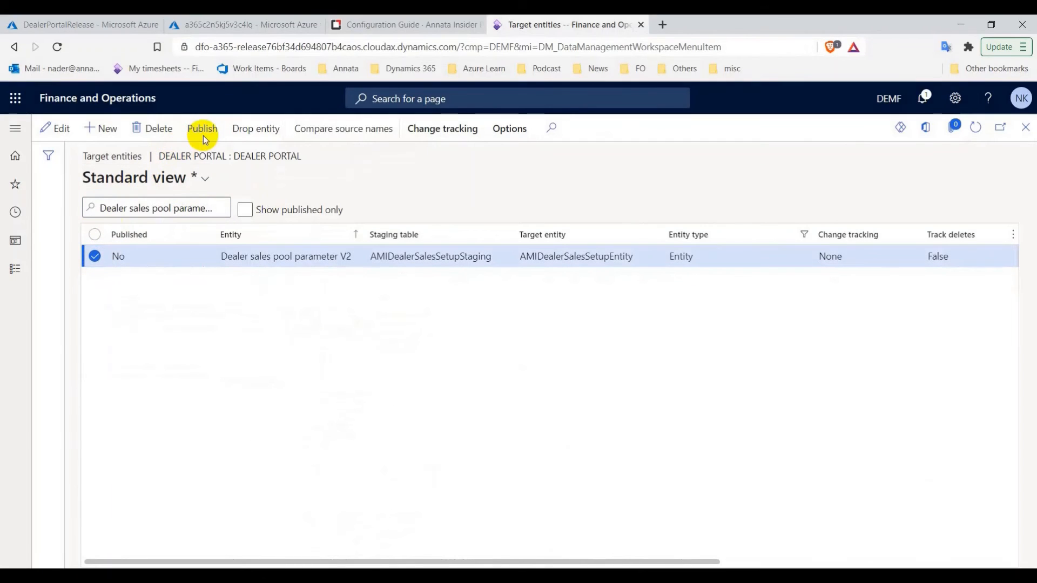
pyautogui.click(203, 132)
pyautogui.click(651, 331)
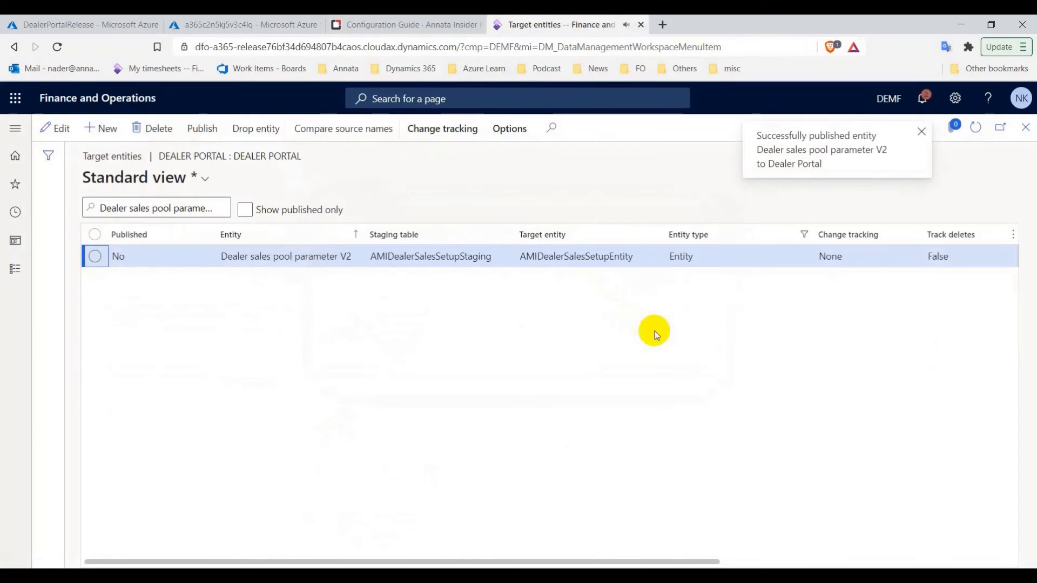
pyautogui.click(921, 132)
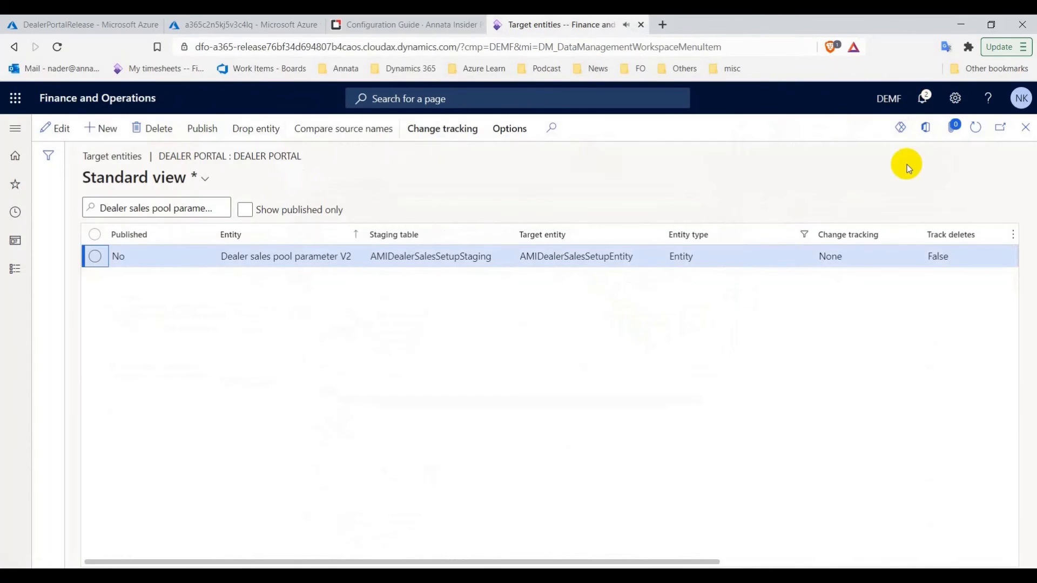
# Filter the target entities to 'Dealers' and publish the Dealers entity
pyautogui.click(433, 24)
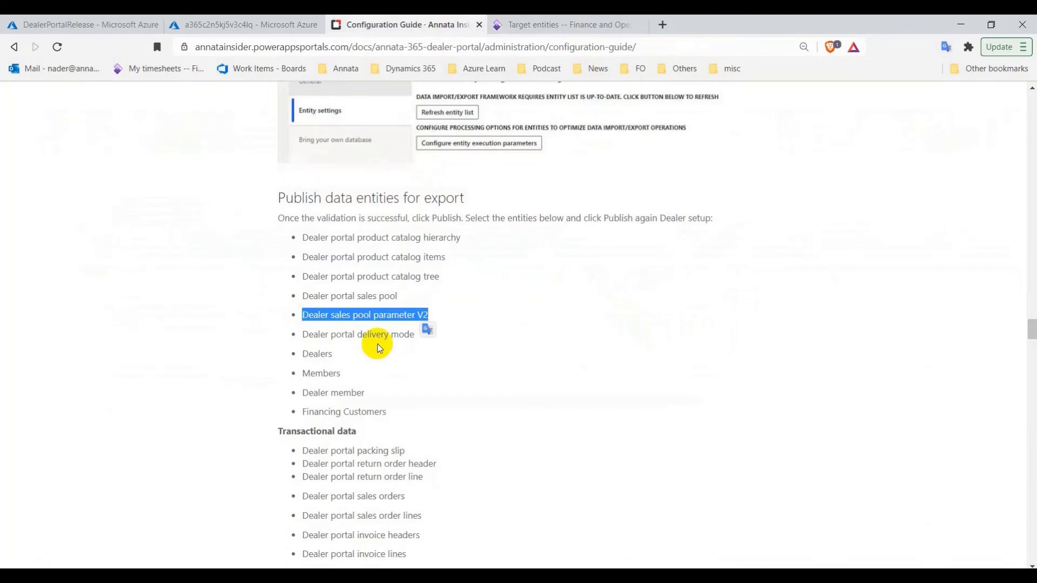
pyautogui.doubleClick(320, 355)
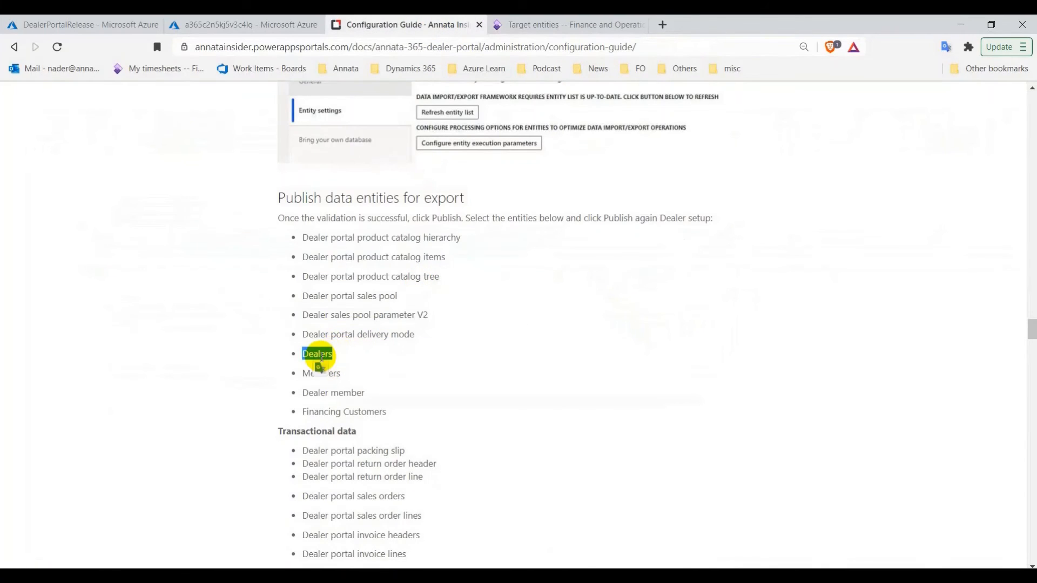
pyautogui.click(523, 30)
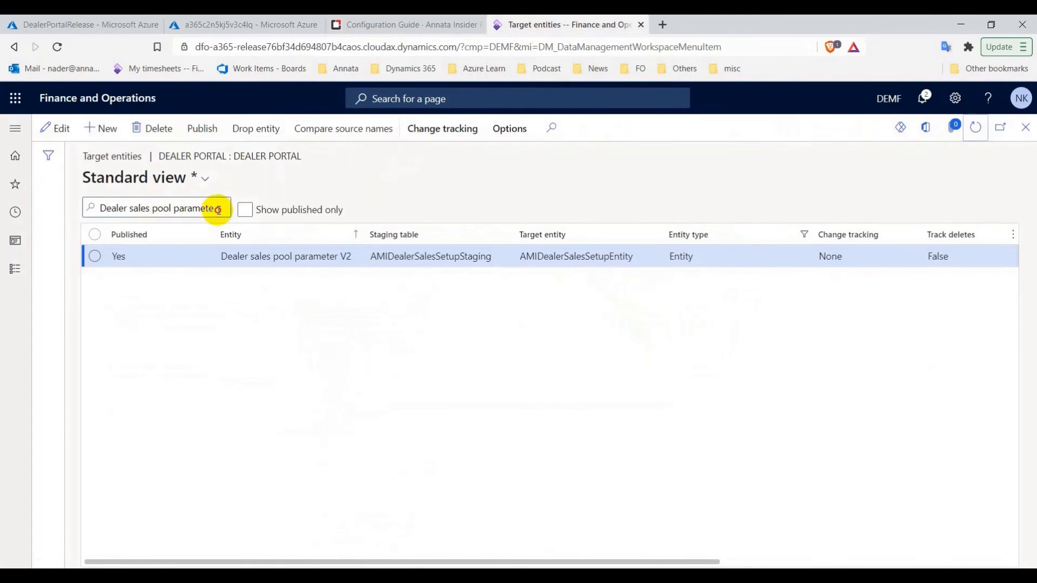
pyautogui.moveTo(203, 209); pyautogui.dragTo(139, 209)
pyautogui.press('Delete')
pyautogui.press('Delete')
pyautogui.press('Delete')
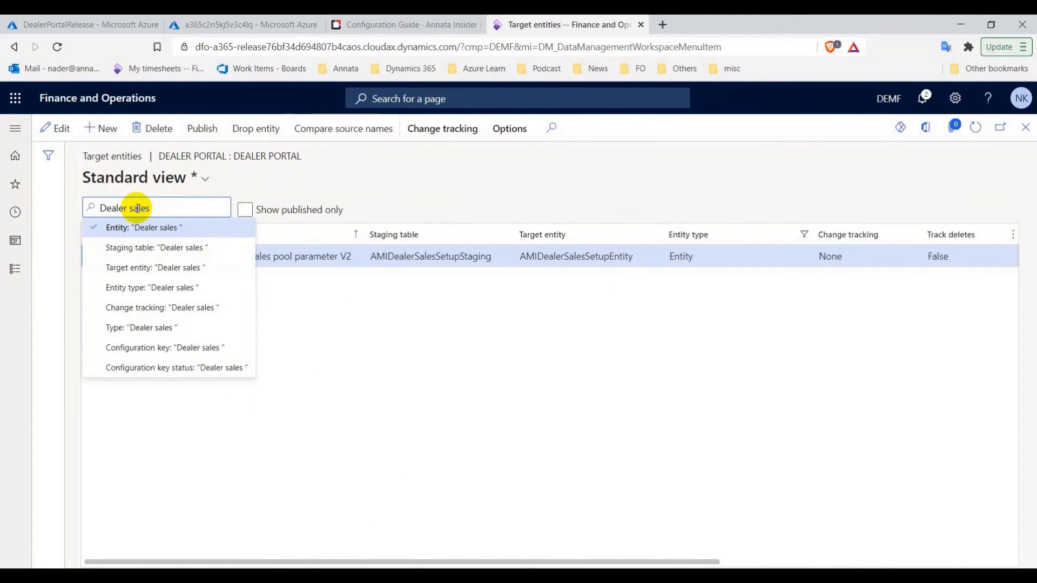
pyautogui.press('BackSpace')
pyautogui.press('BackSpace')
pyautogui.press('BackSpace')
pyautogui.press('BackSpace')
pyautogui.press('BackSpace')
pyautogui.press('BackSpace')
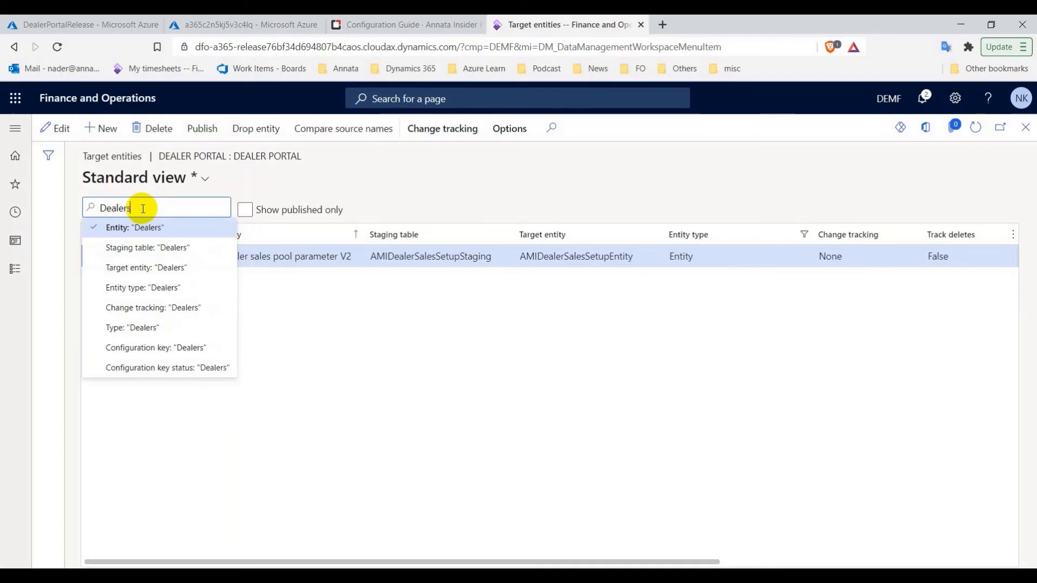
pyautogui.click(161, 227)
pyautogui.click(94, 256)
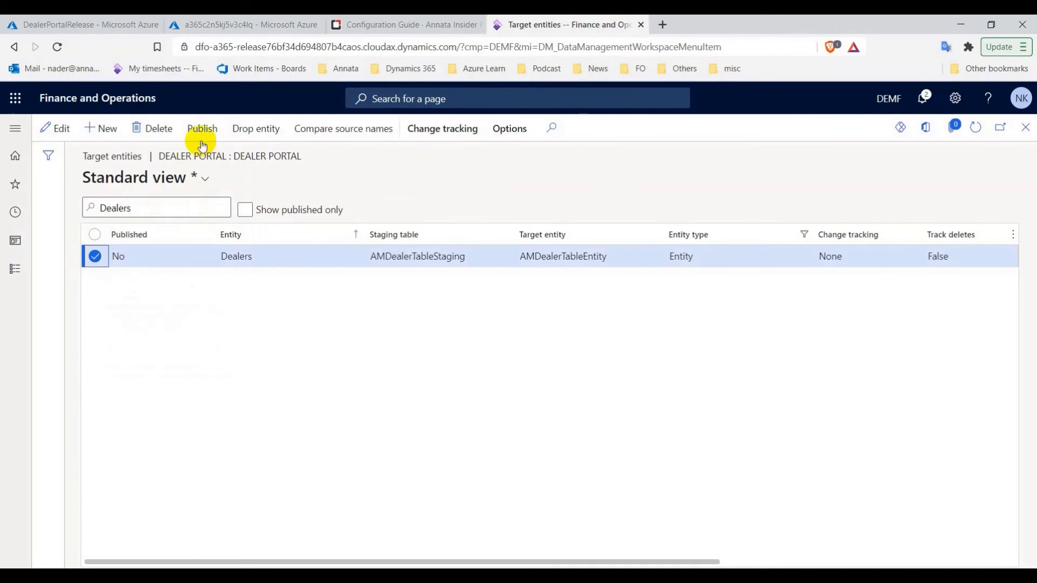
pyautogui.click(210, 132)
pyautogui.click(650, 331)
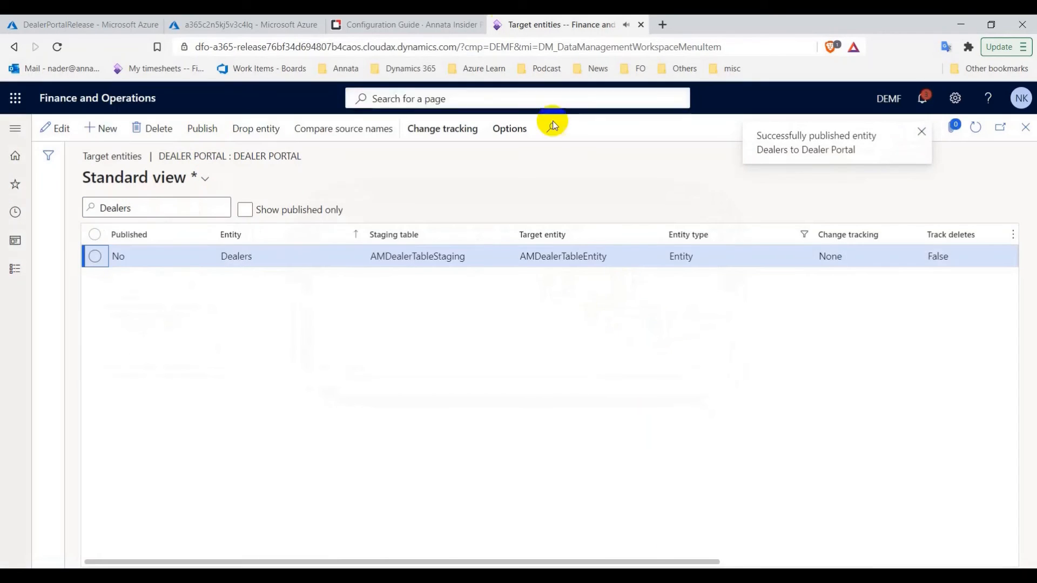
pyautogui.click(428, 21)
pyautogui.click(507, 22)
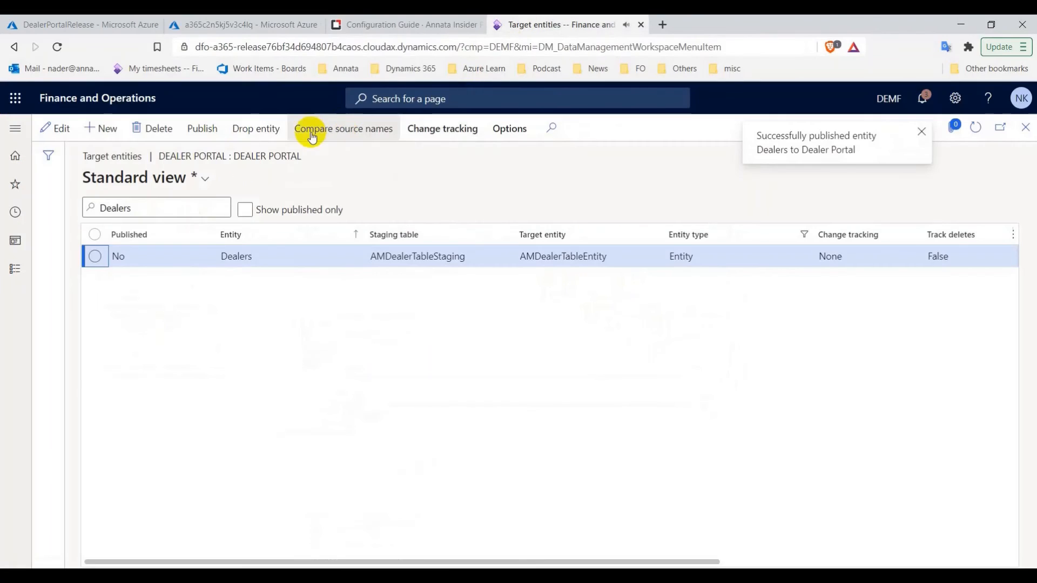
pyautogui.click(208, 204)
# Filter on 'ember' and publish the Members entity, then reload the list
pyautogui.write('e')
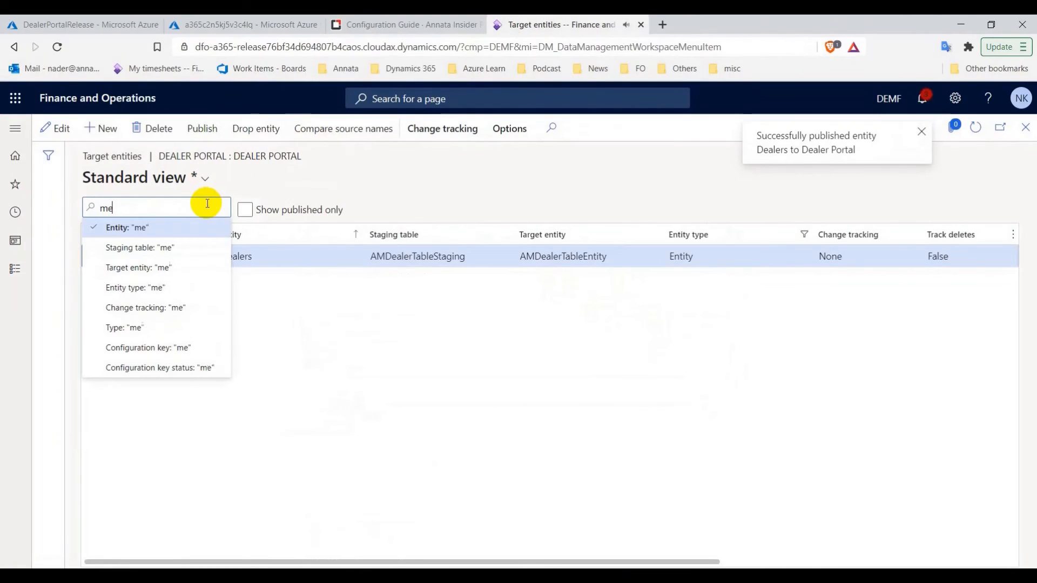
pyautogui.write('mber')
pyautogui.click(194, 222)
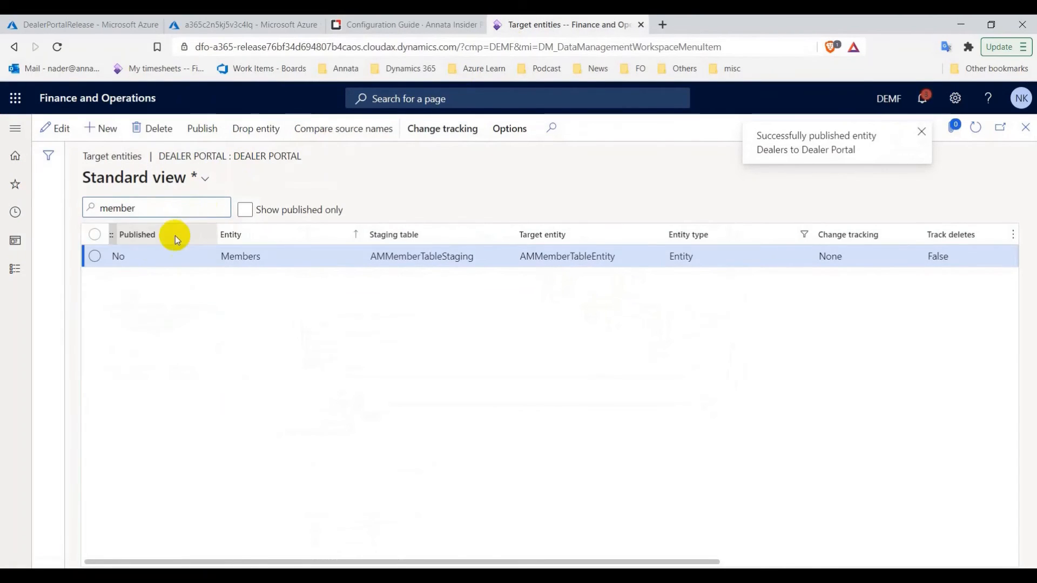
pyautogui.click(93, 257)
pyautogui.click(202, 128)
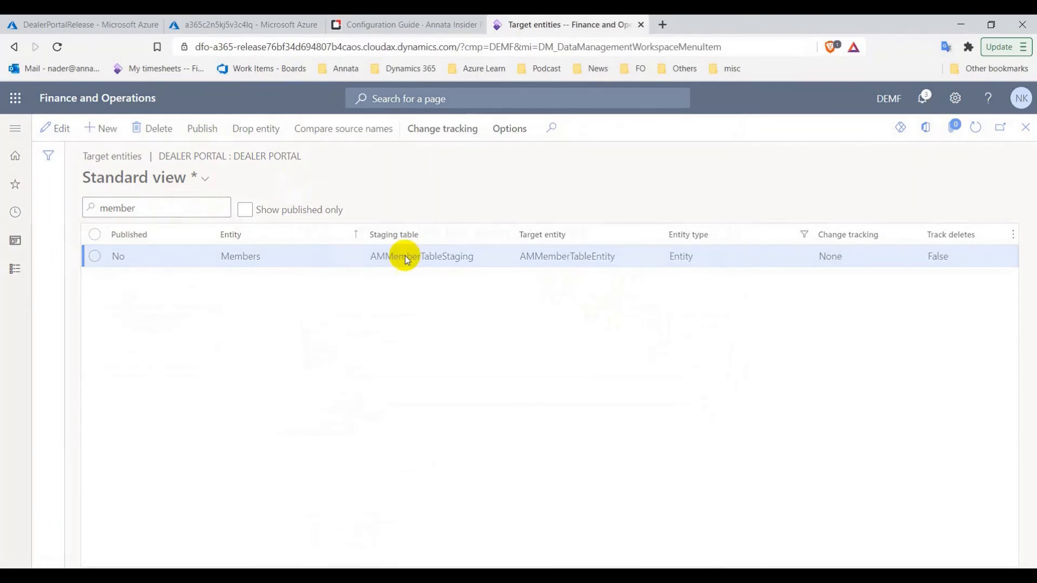
pyautogui.click(648, 332)
pyautogui.click(970, 125)
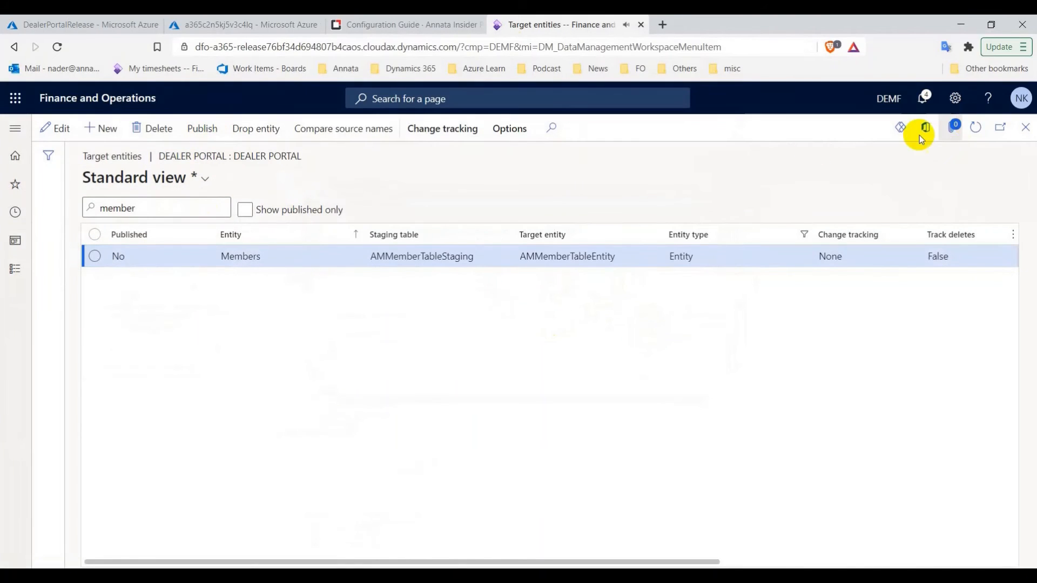
# Copy 'Dealer member' from the guide, filter on it, and publish the entity
pyautogui.click(471, 19)
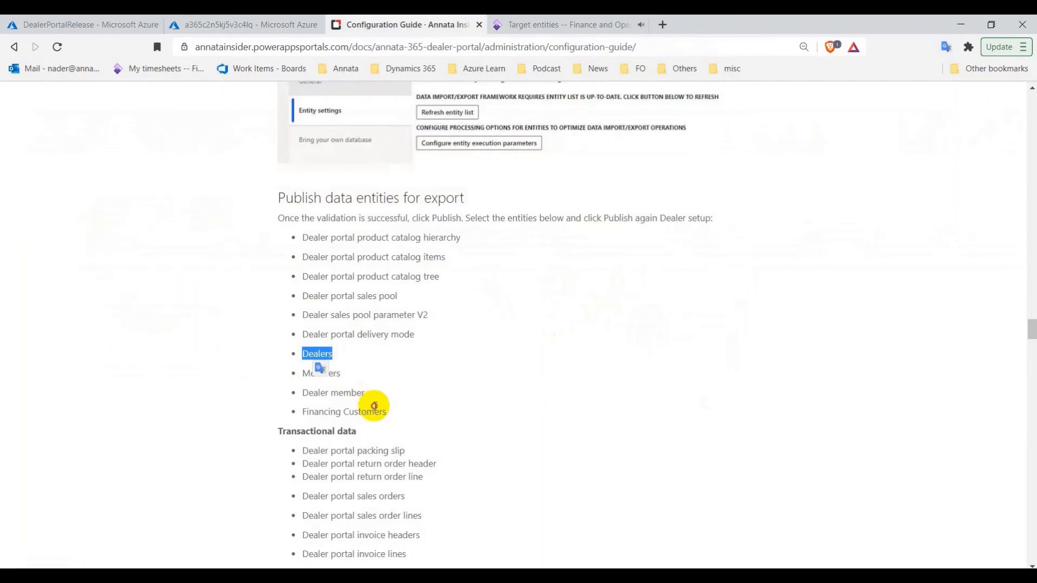
pyautogui.click(342, 390)
pyautogui.click(548, 21)
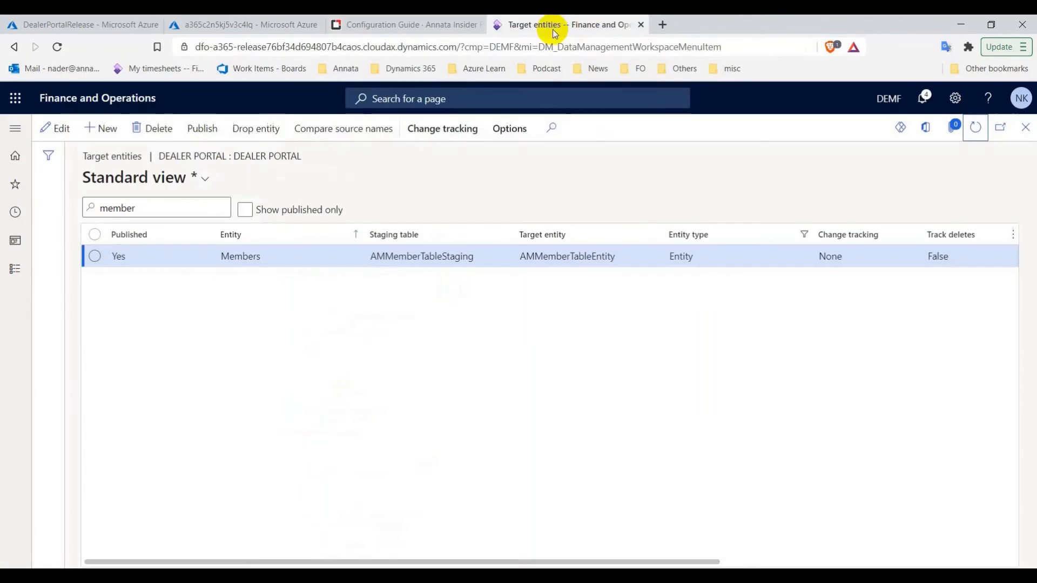
pyautogui.click(411, 25)
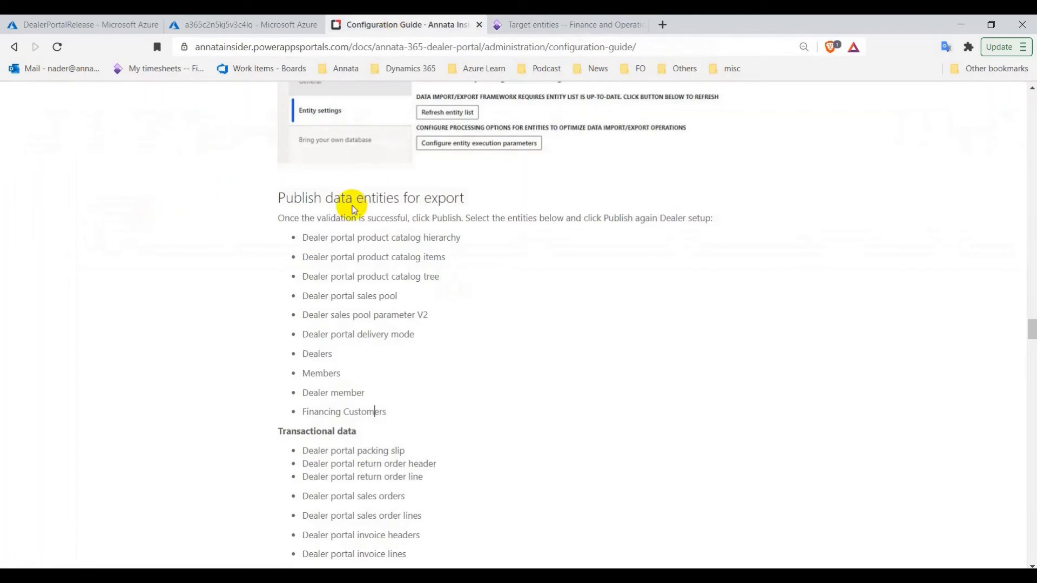
pyautogui.rightClick(342, 391)
pyautogui.click(373, 400)
pyautogui.click(567, 24)
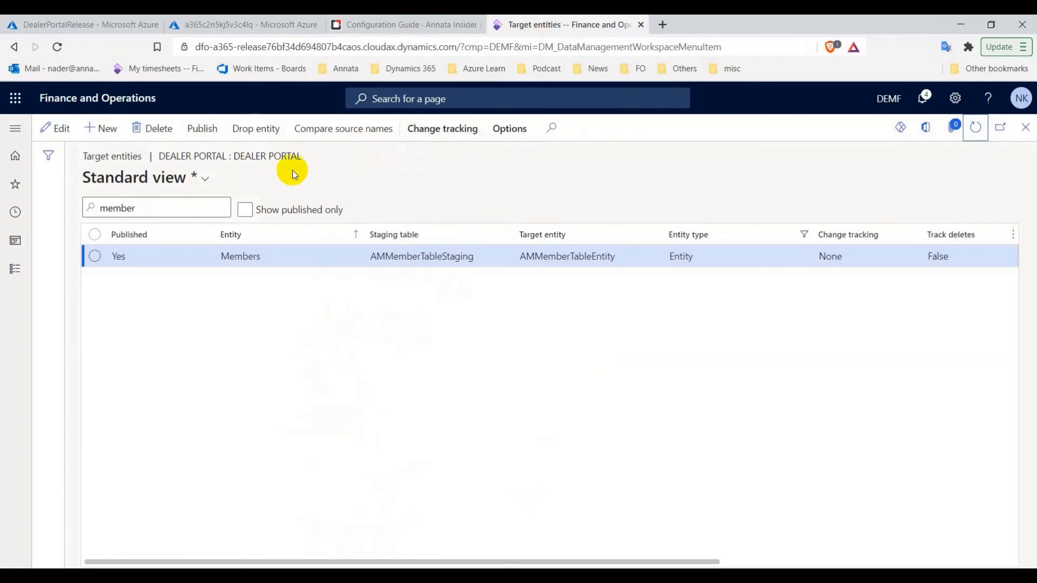
pyautogui.press('Return')
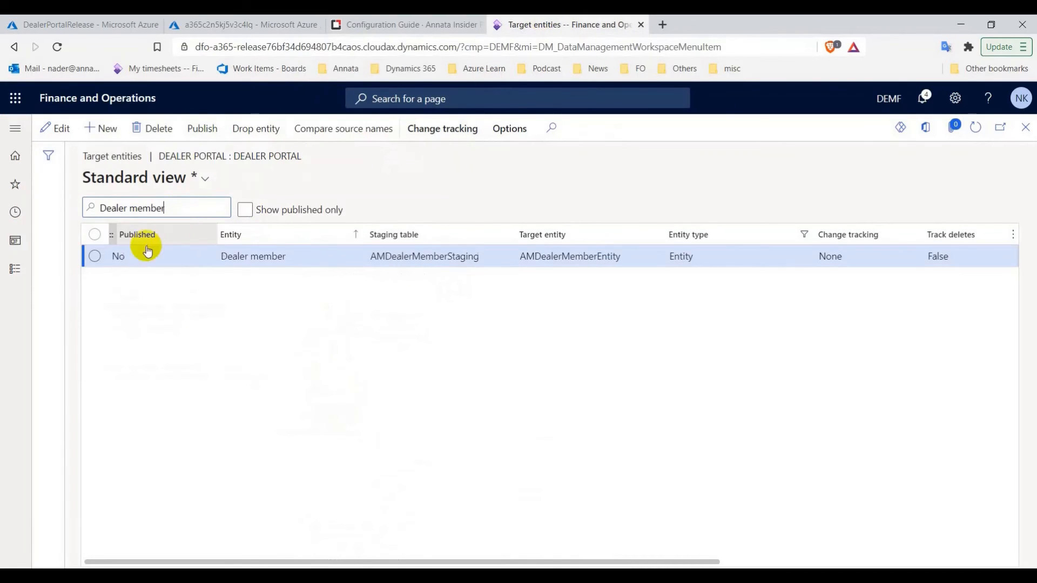
pyautogui.click(94, 256)
pyautogui.click(201, 129)
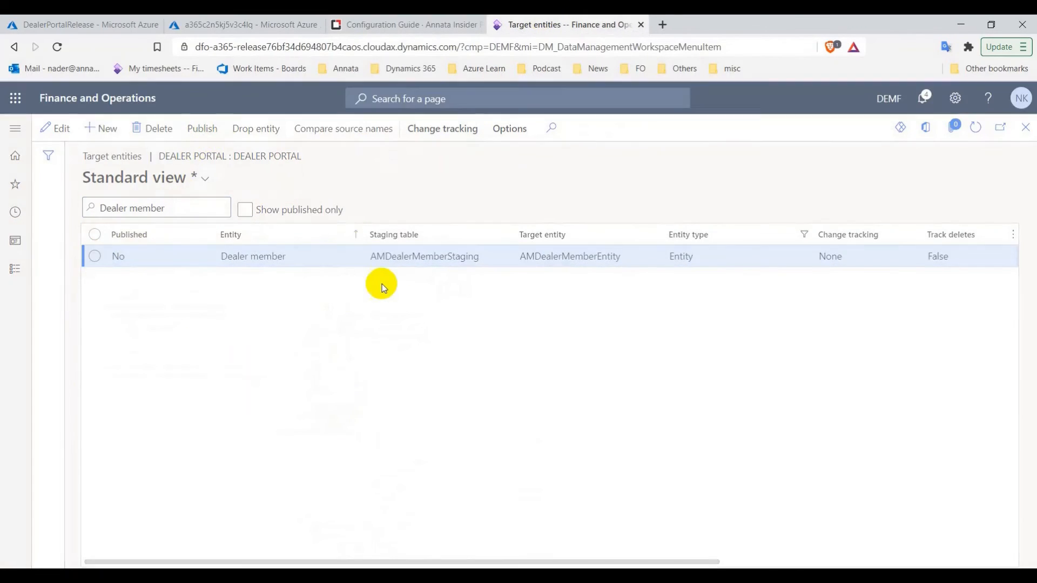
pyautogui.click(638, 332)
# Copy 'Financing Customers' from the guide, filter on it, and publish the entity
pyautogui.click(406, 24)
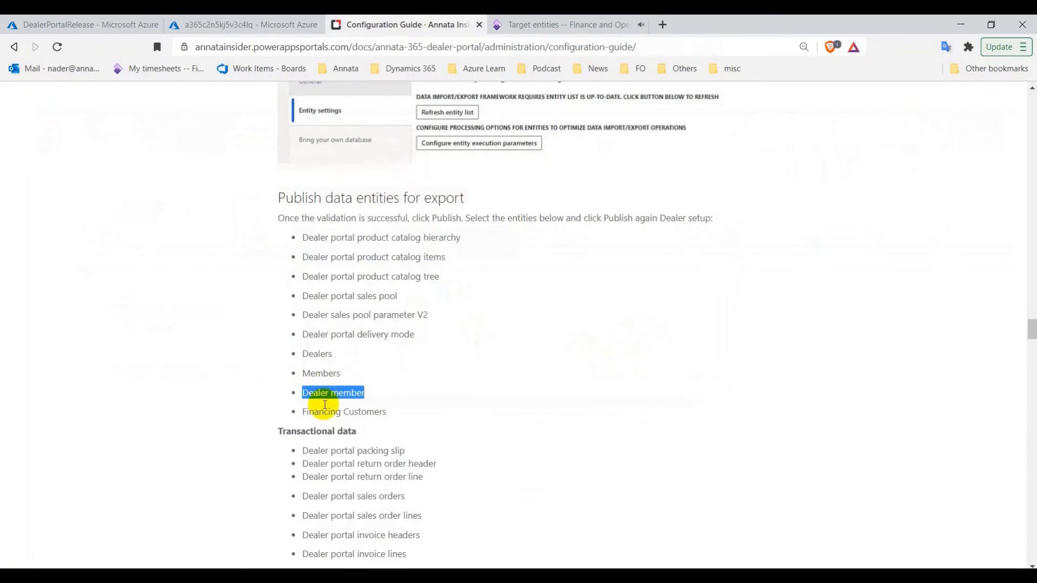
pyautogui.moveTo(327, 409); pyautogui.dragTo(387, 412)
pyautogui.rightClick(347, 413)
pyautogui.click(372, 419)
pyautogui.click(562, 24)
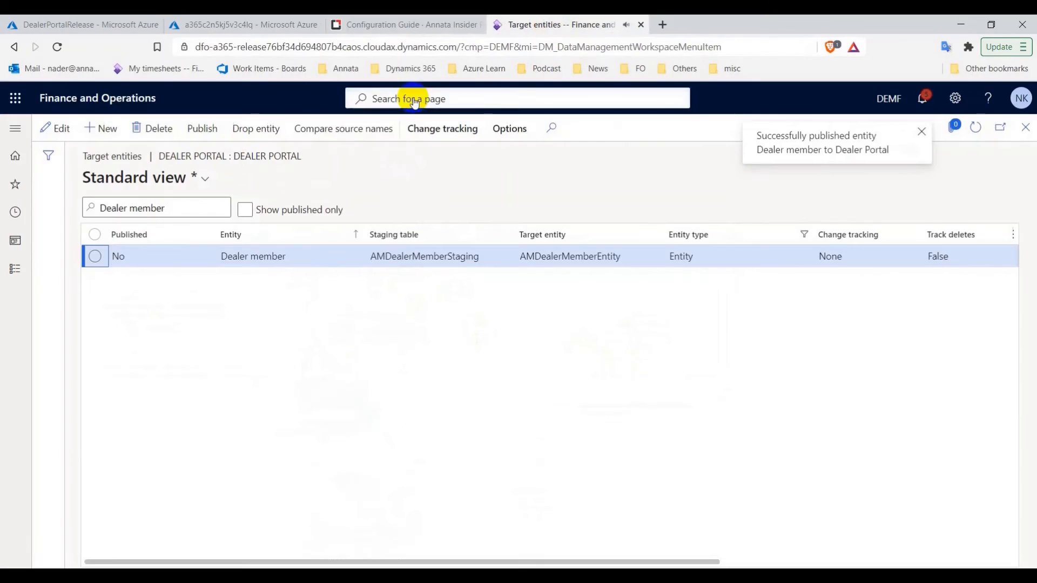
pyautogui.hotkey('ctrl', 'v')
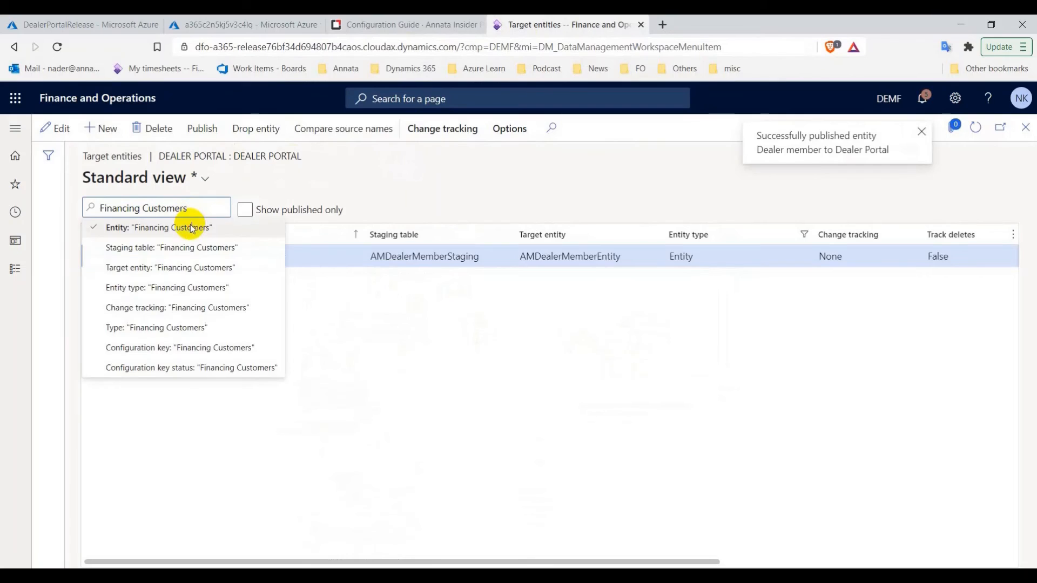
pyautogui.click(195, 227)
pyautogui.click(95, 256)
pyautogui.click(200, 128)
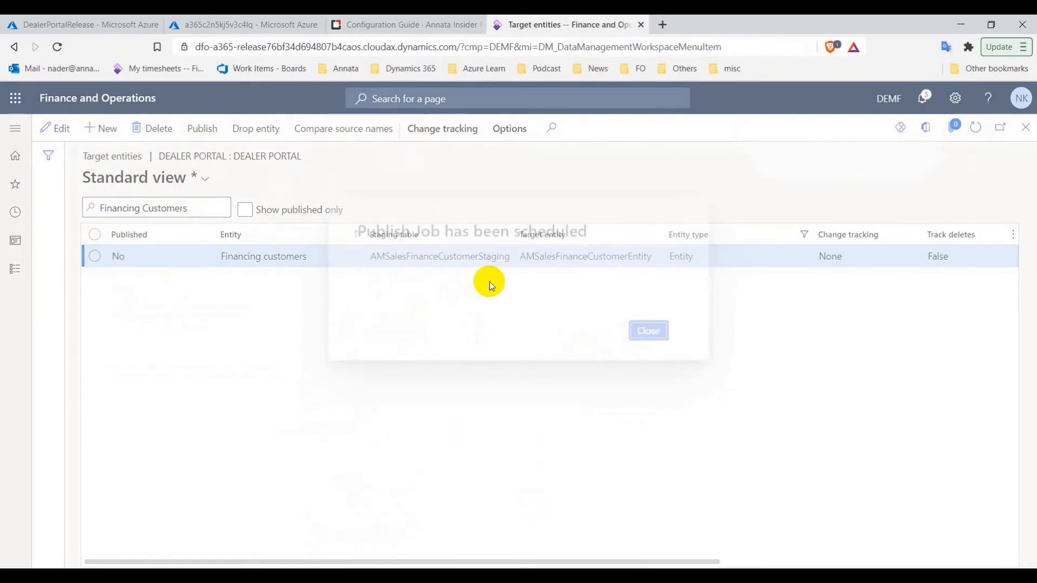
pyautogui.click(637, 326)
# Copy 'Parts' from the guide, filter on it, and publish the entity
pyautogui.click(448, 20)
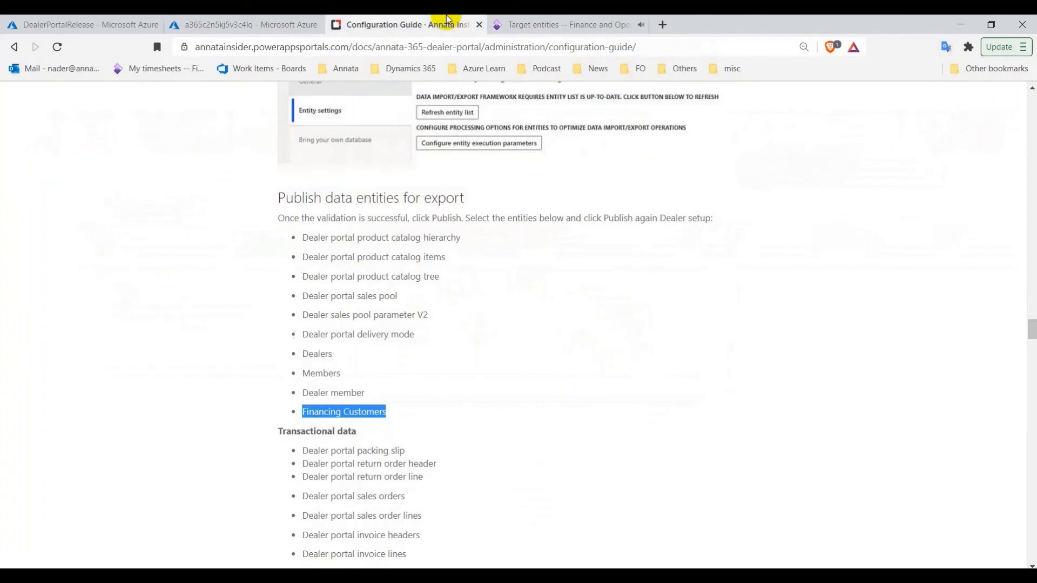
pyautogui.scroll(-6, 409, 270)
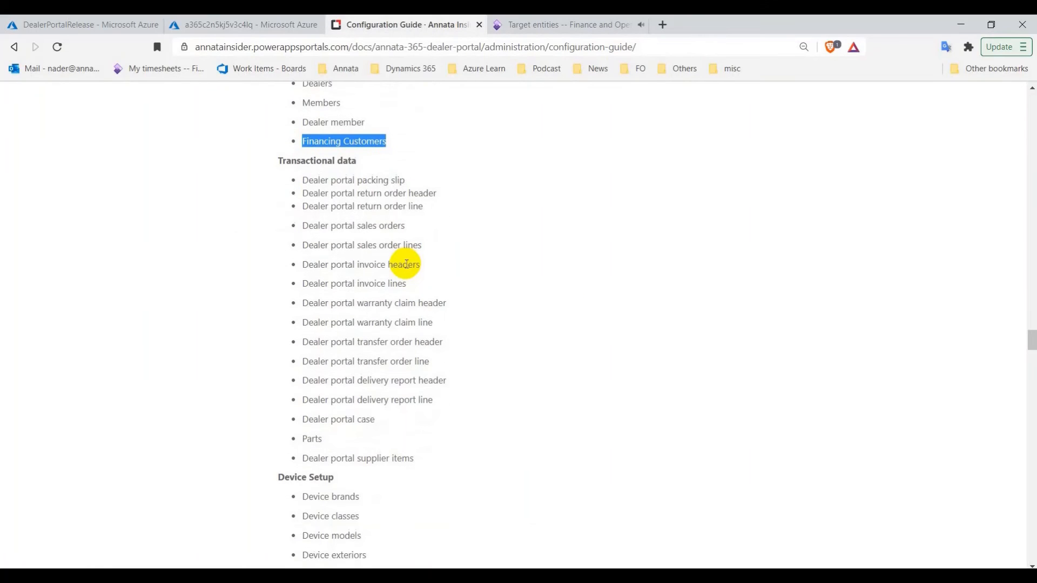
pyautogui.scroll(-1, 407, 262)
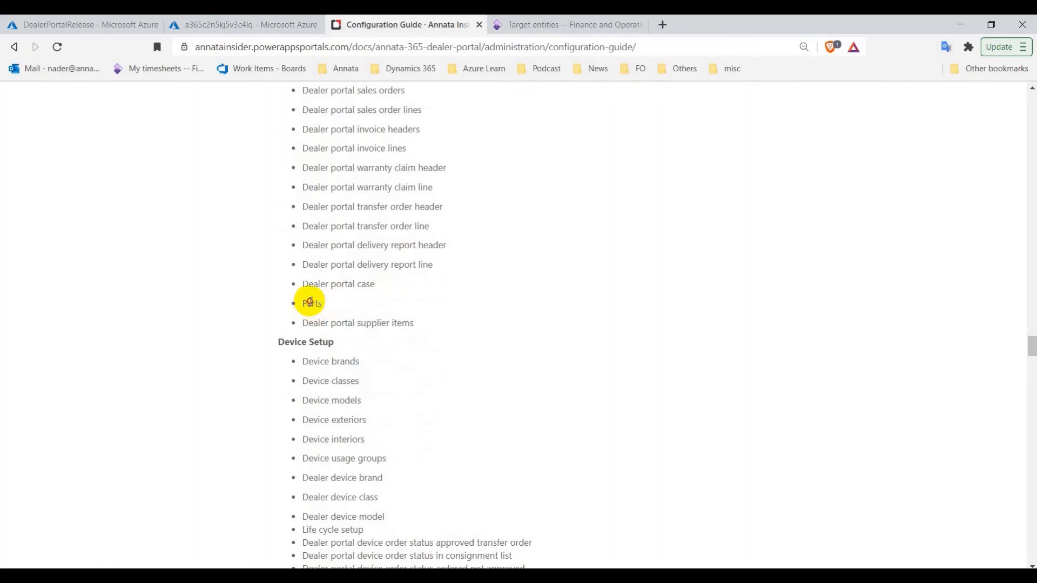
pyautogui.rightClick(311, 303)
pyautogui.click(338, 308)
pyautogui.click(626, 25)
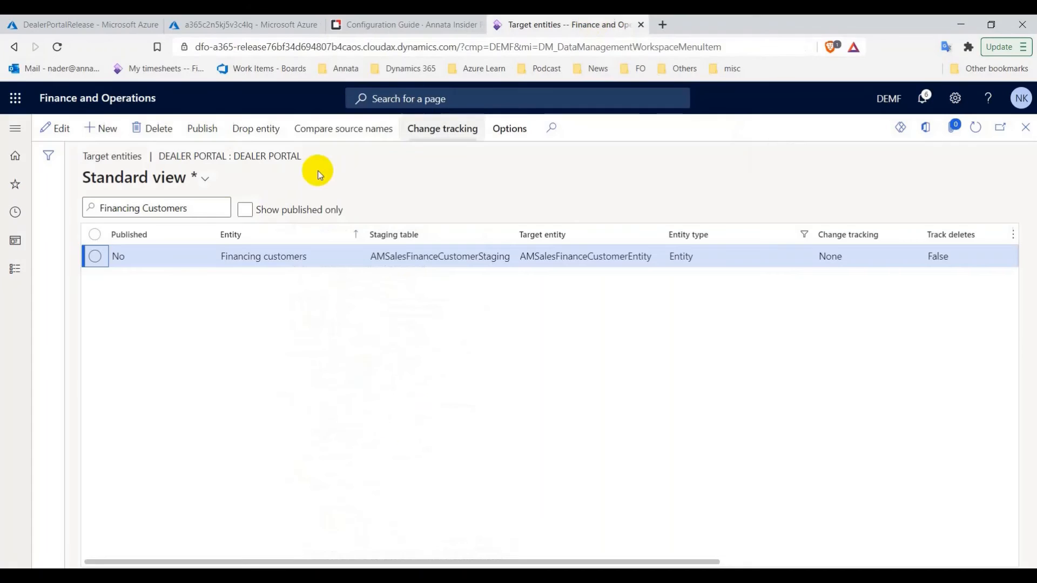
pyautogui.hotkey('ctrl', 'v')
pyautogui.click(178, 226)
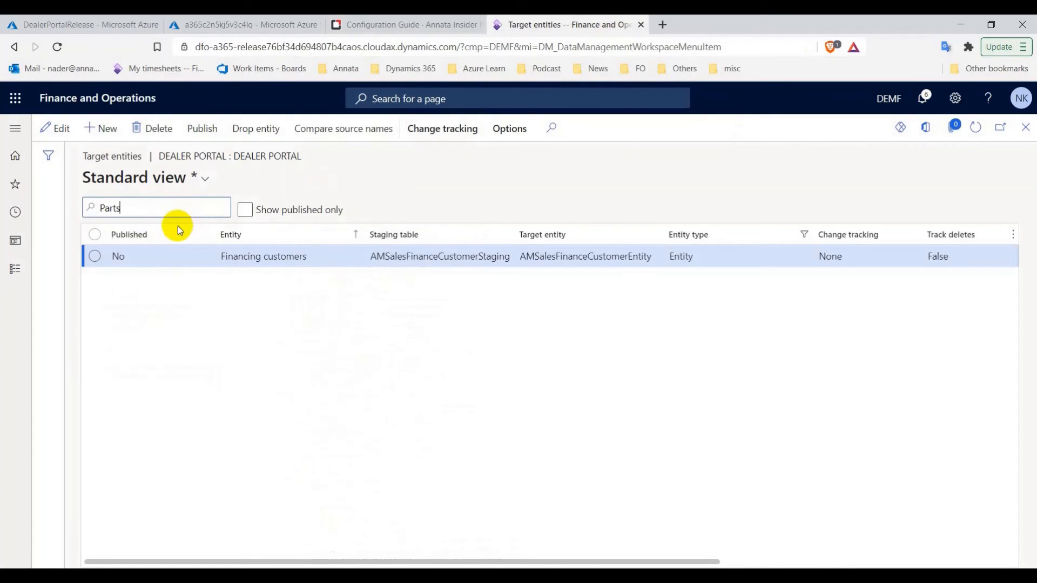
pyautogui.click(94, 256)
pyautogui.click(199, 128)
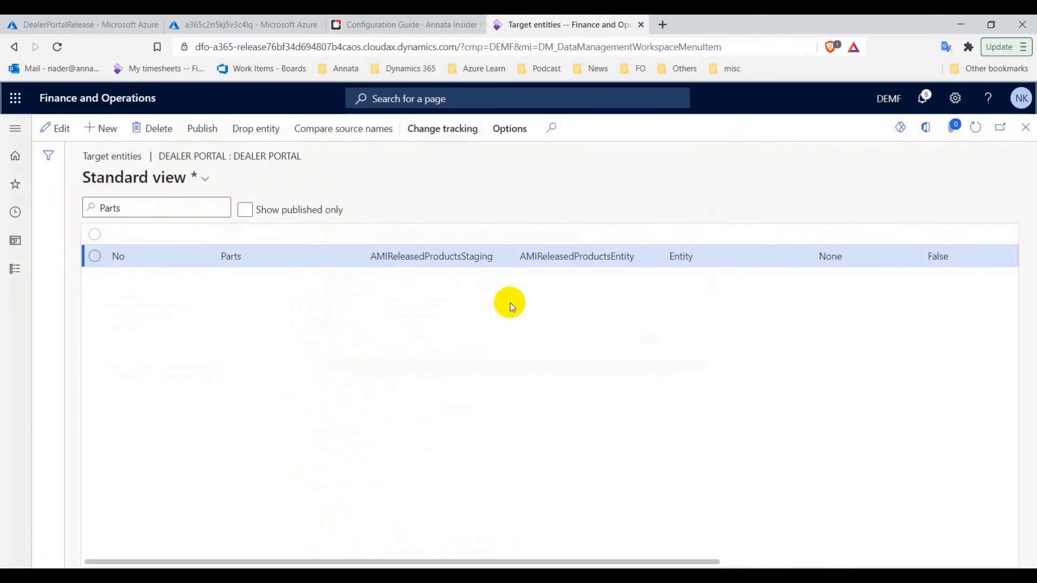
pyautogui.click(647, 331)
# Select the word 'Device' in the guide's next group of entities
pyautogui.click(389, 25)
pyautogui.scroll(-4, 342, 196)
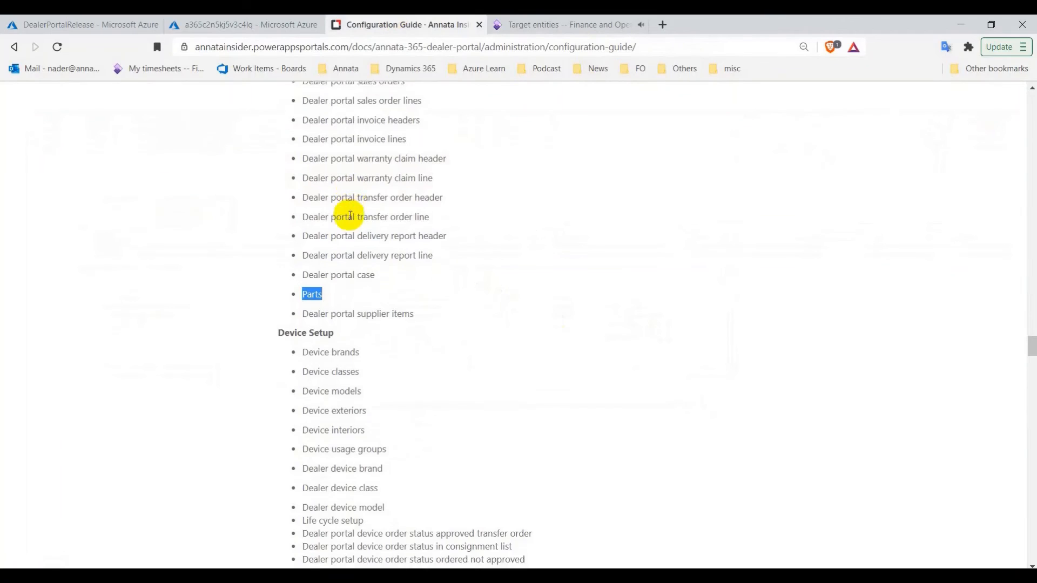
pyautogui.moveTo(316, 153); pyautogui.dragTo(342, 144)
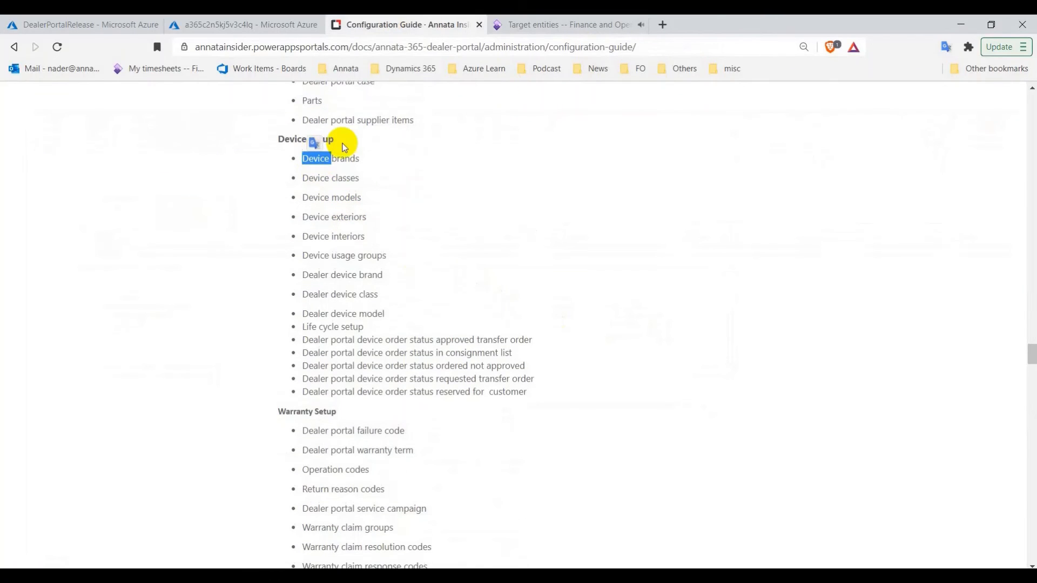
pyautogui.click(549, 24)
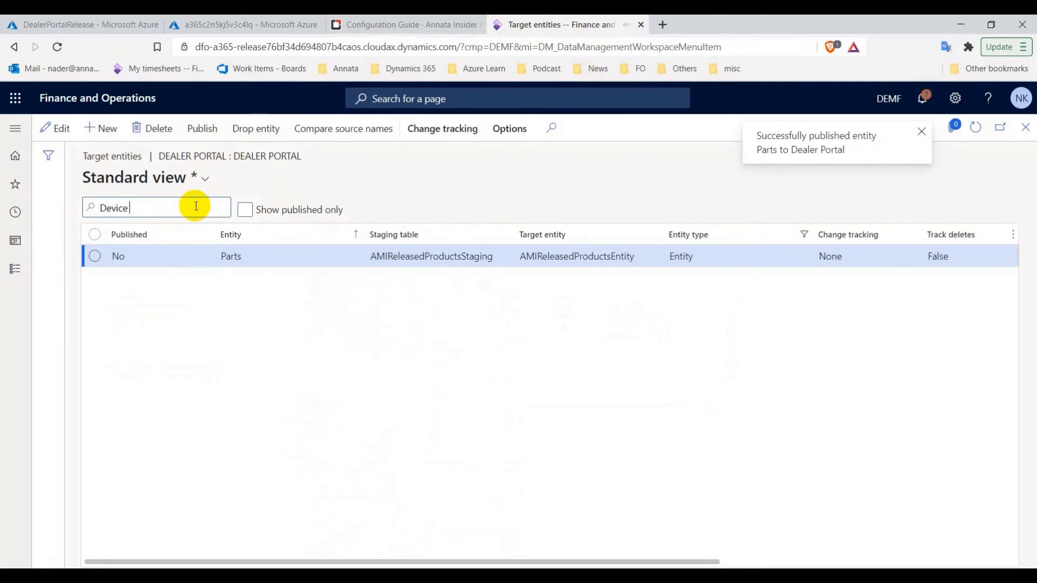
# Filter on 'Device' and publish Device brands, classes, exteriors and usage groups
pyautogui.click(192, 231)
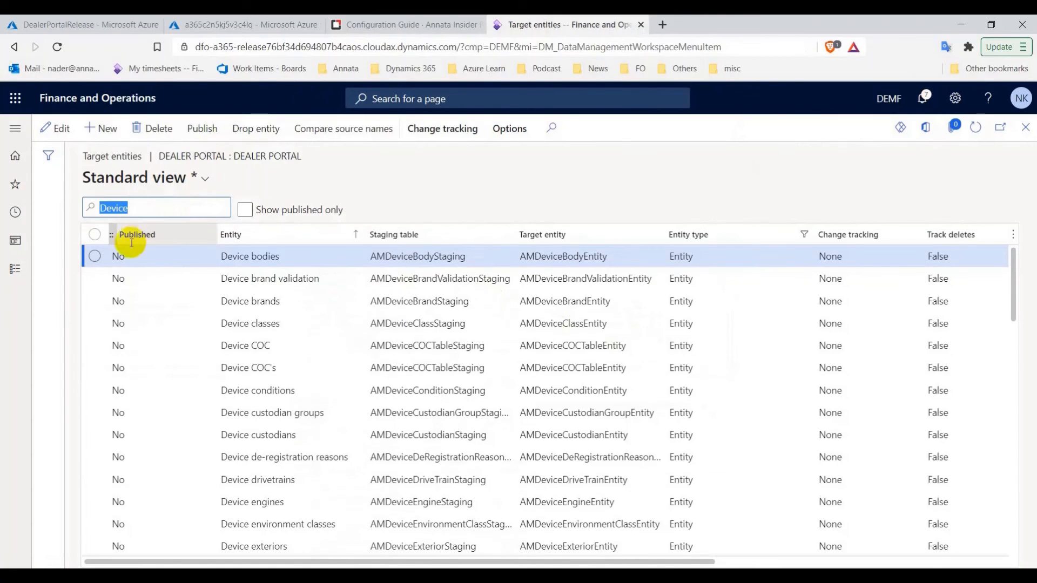
pyautogui.click(92, 302)
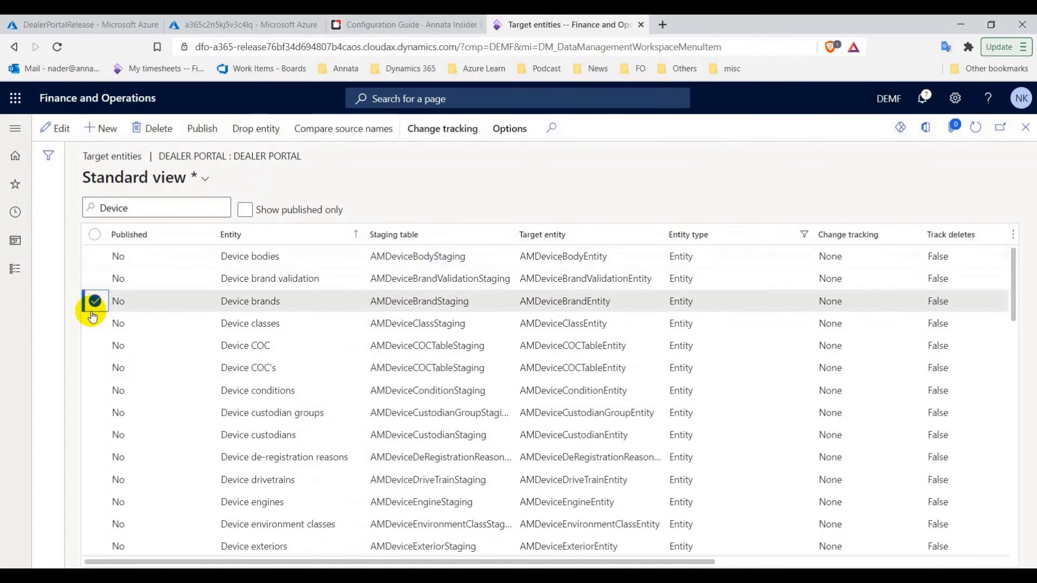
pyautogui.click(94, 322)
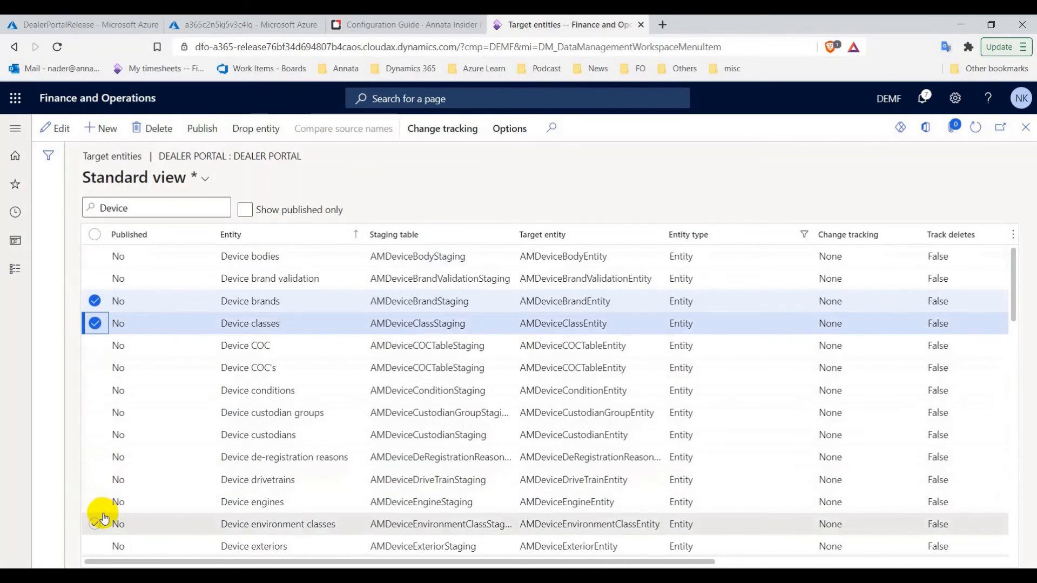
pyautogui.scroll(-2, 105, 514)
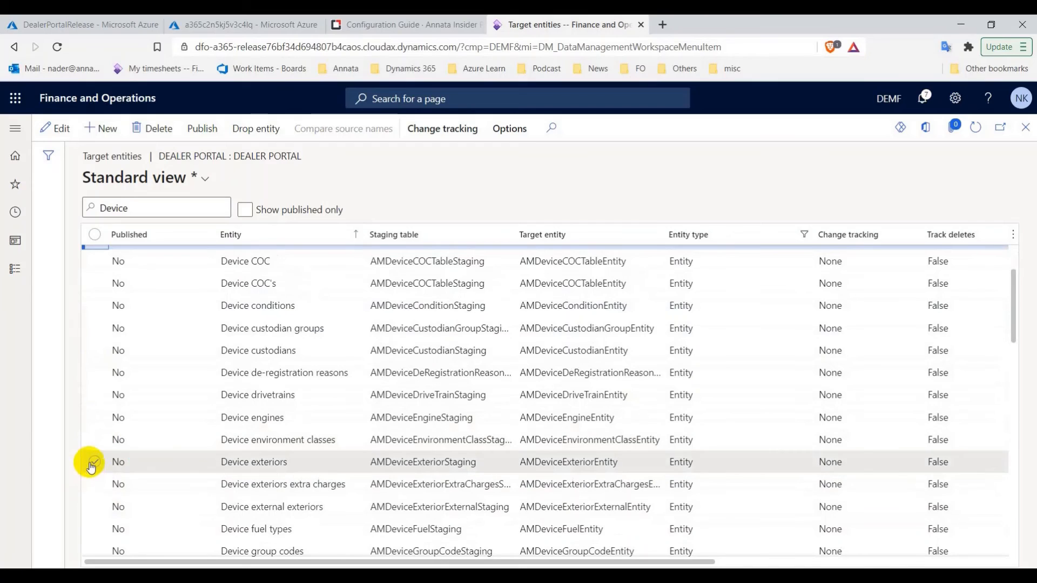
pyautogui.click(93, 461)
pyautogui.scroll(-2, 100, 505)
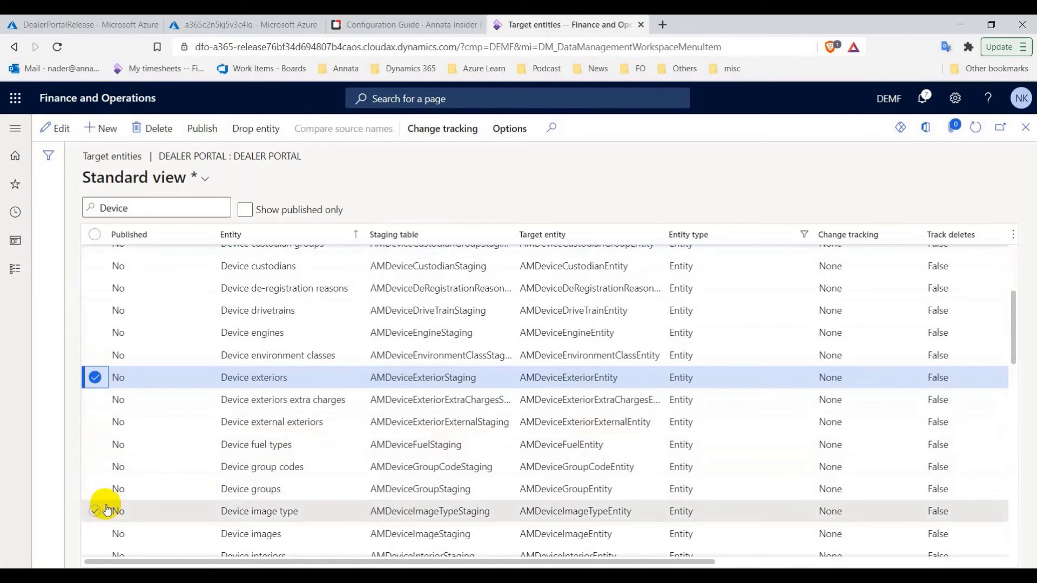
pyautogui.scroll(-3, 107, 529)
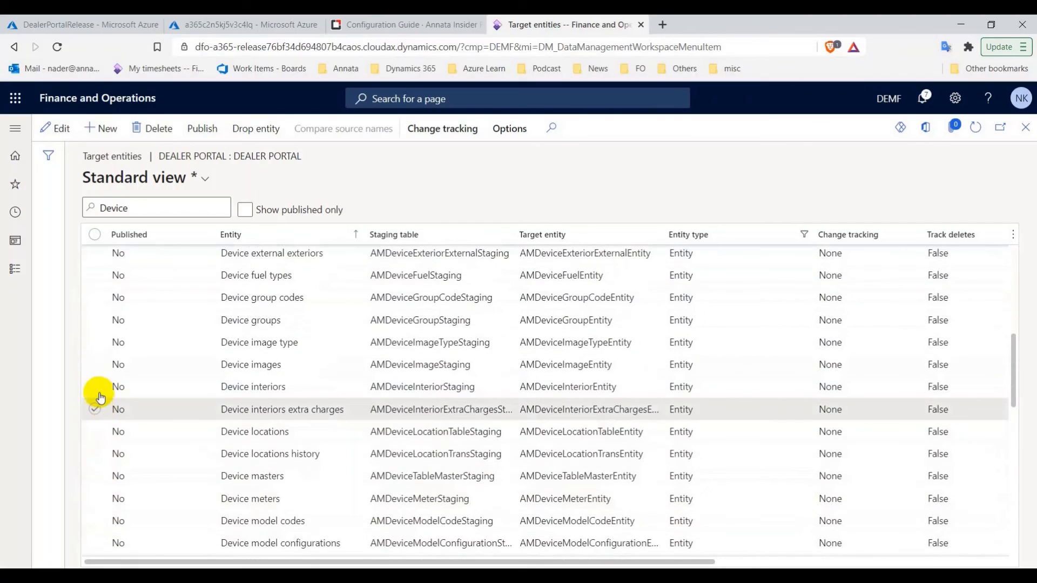
pyautogui.scroll(-2, 92, 477)
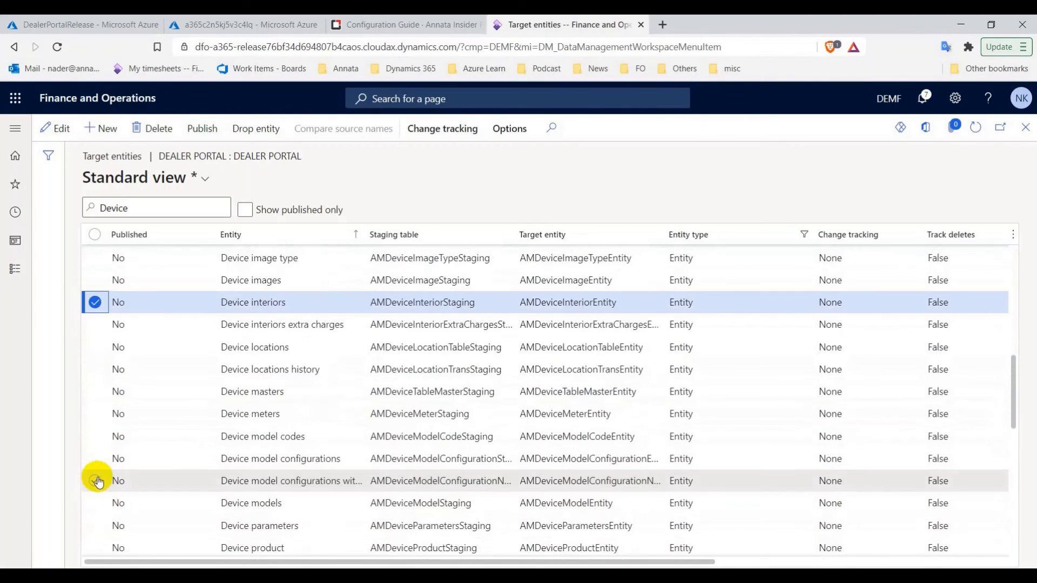
pyautogui.scroll(-3, 104, 491)
pyautogui.scroll(-2, 107, 500)
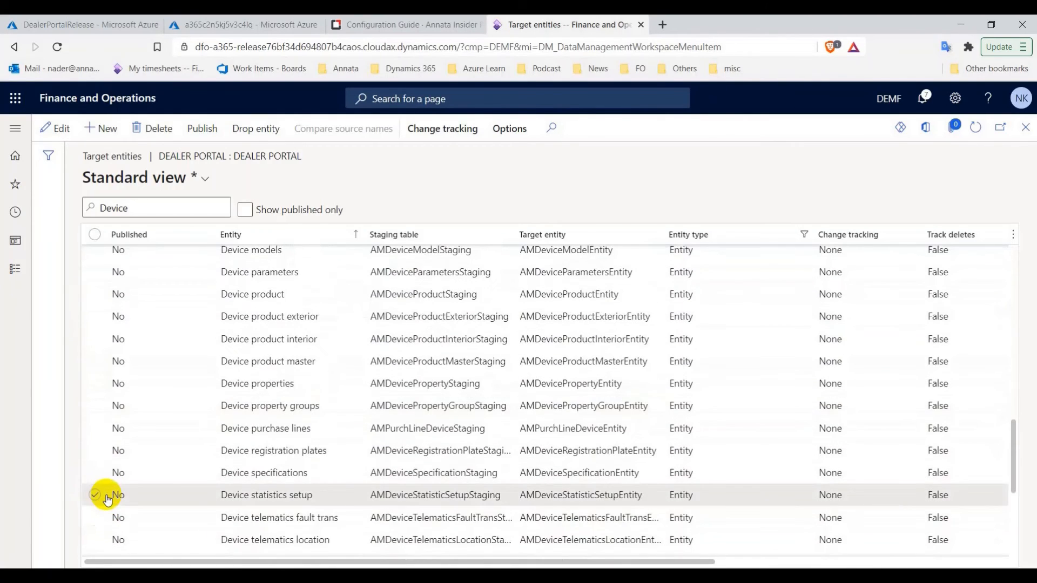
pyautogui.scroll(-4, 117, 459)
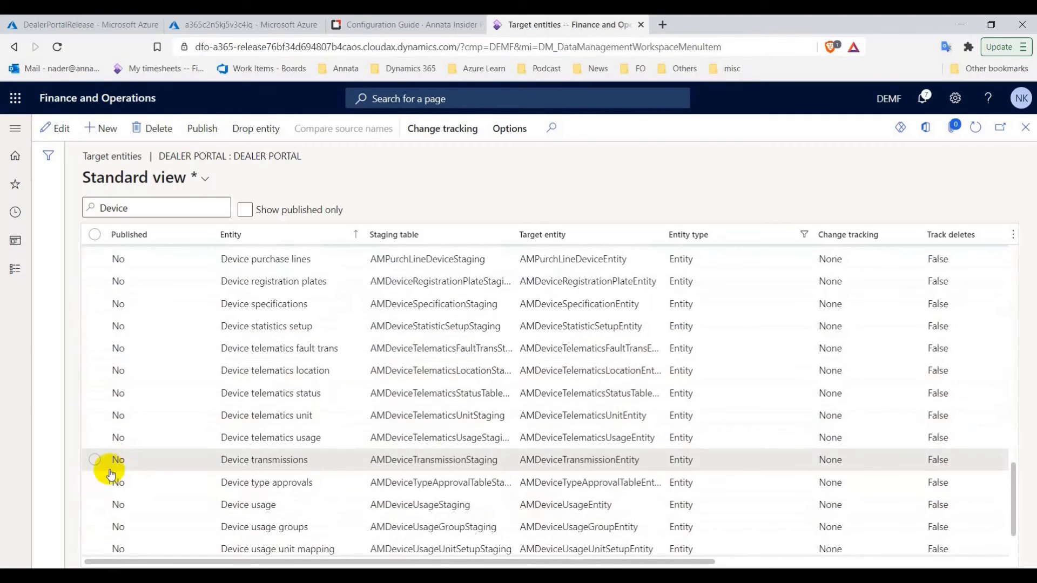
pyautogui.click(96, 527)
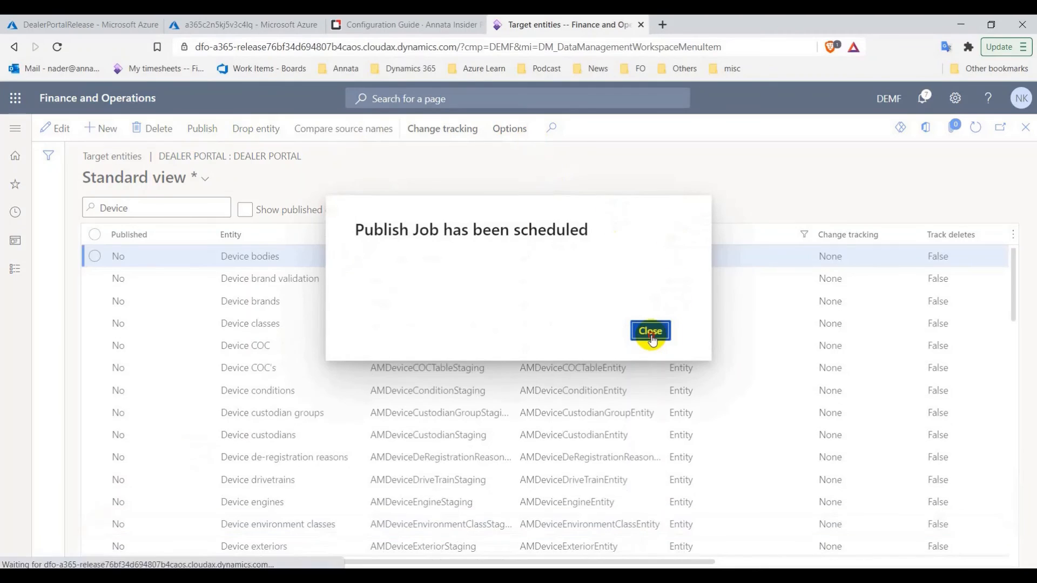
pyautogui.click(650, 331)
pyautogui.click(439, 18)
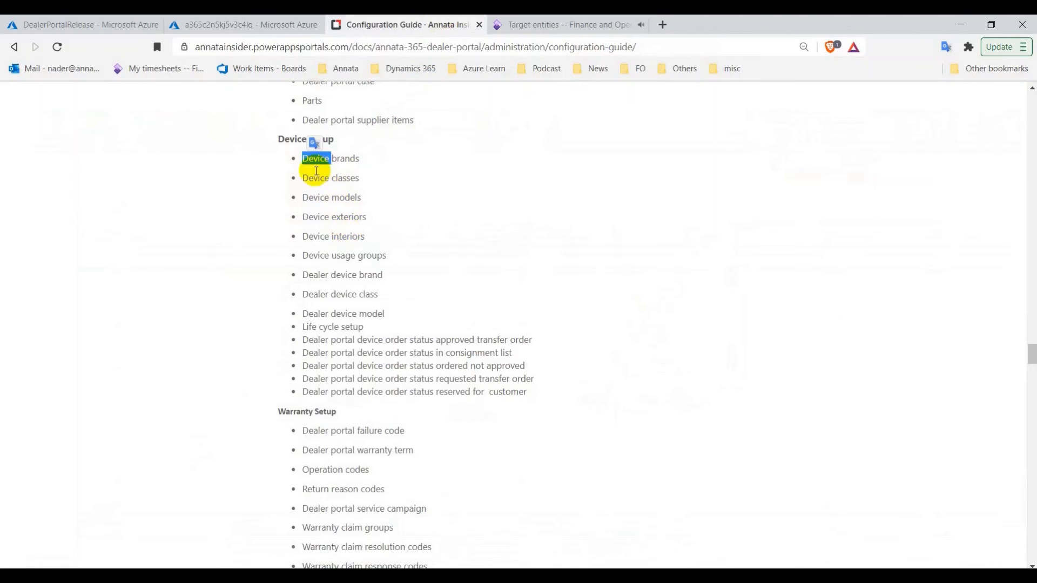
# Publish the three Dealer device entities (brand, class, model) to the Dealer Portal store
pyautogui.moveTo(303, 275); pyautogui.dragTo(329, 274)
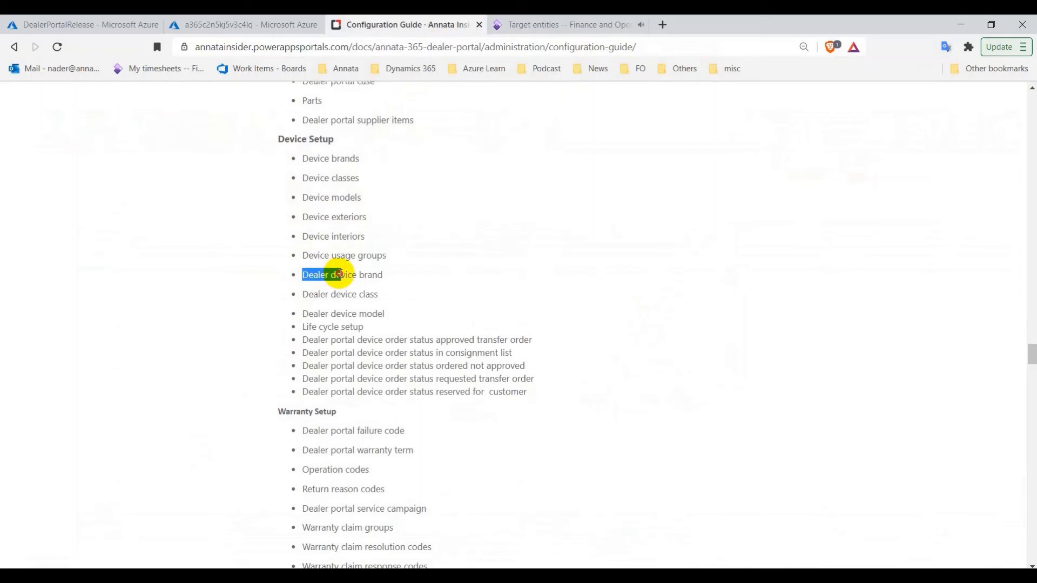
pyautogui.click(621, 24)
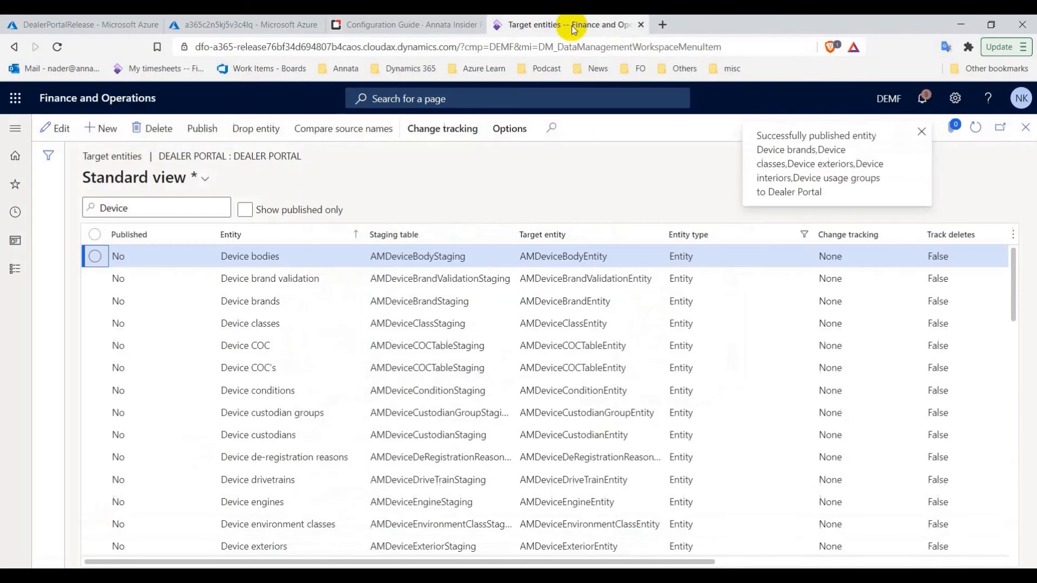
pyautogui.write('Dealer devic')
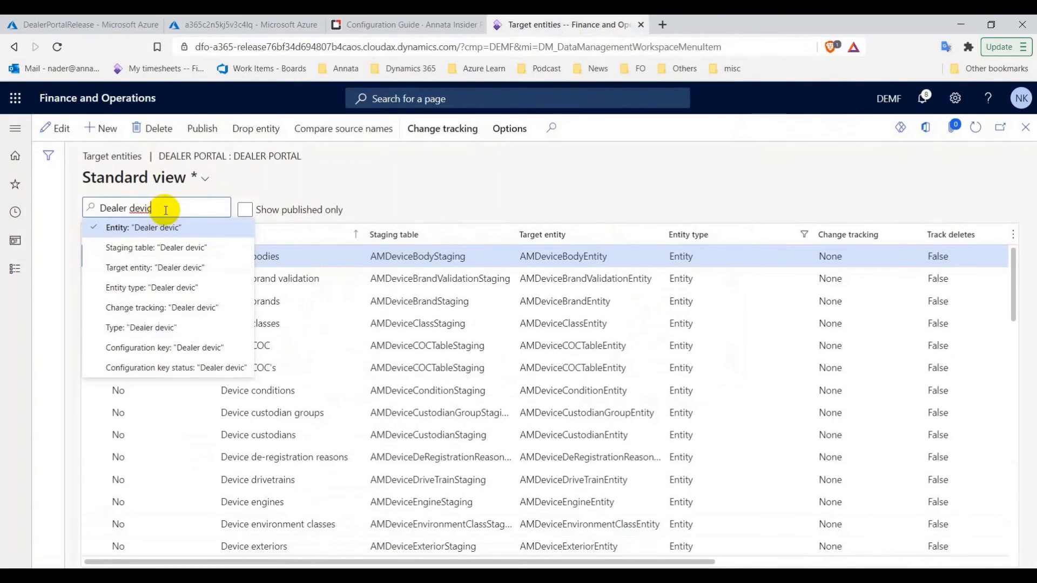
pyautogui.click(171, 225)
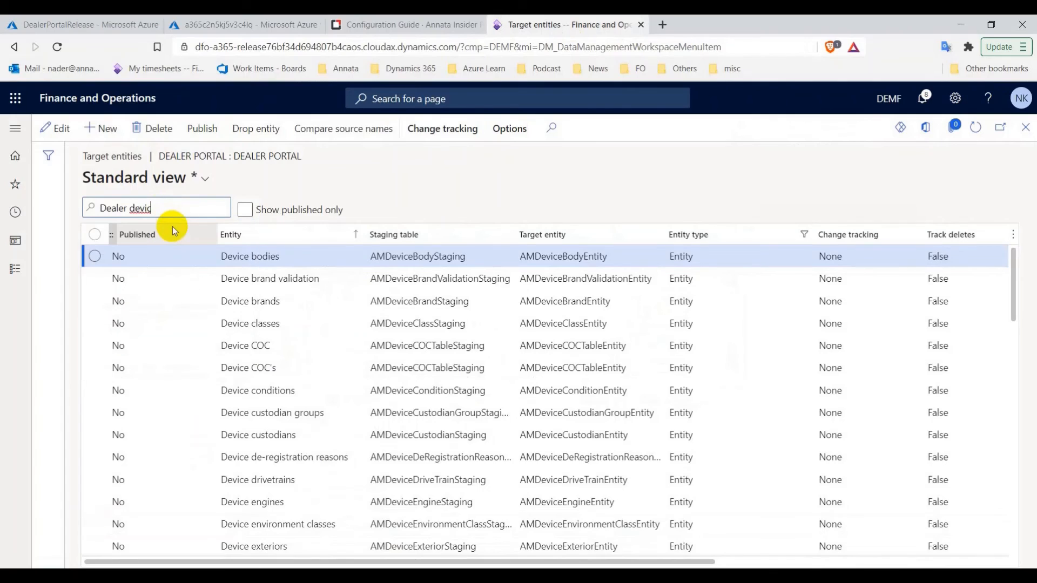
pyautogui.click(95, 234)
pyautogui.click(209, 134)
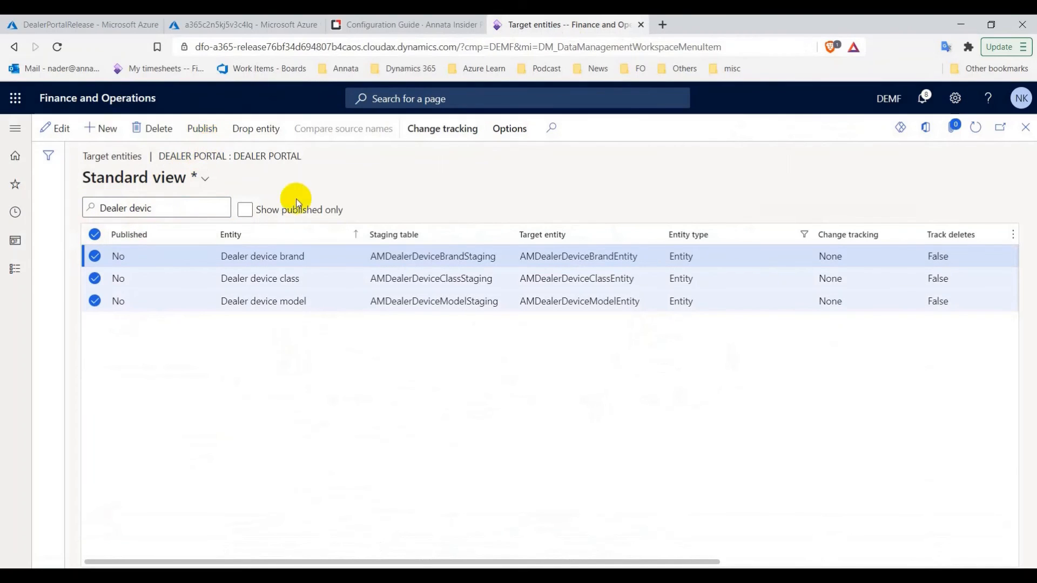
pyautogui.click(650, 331)
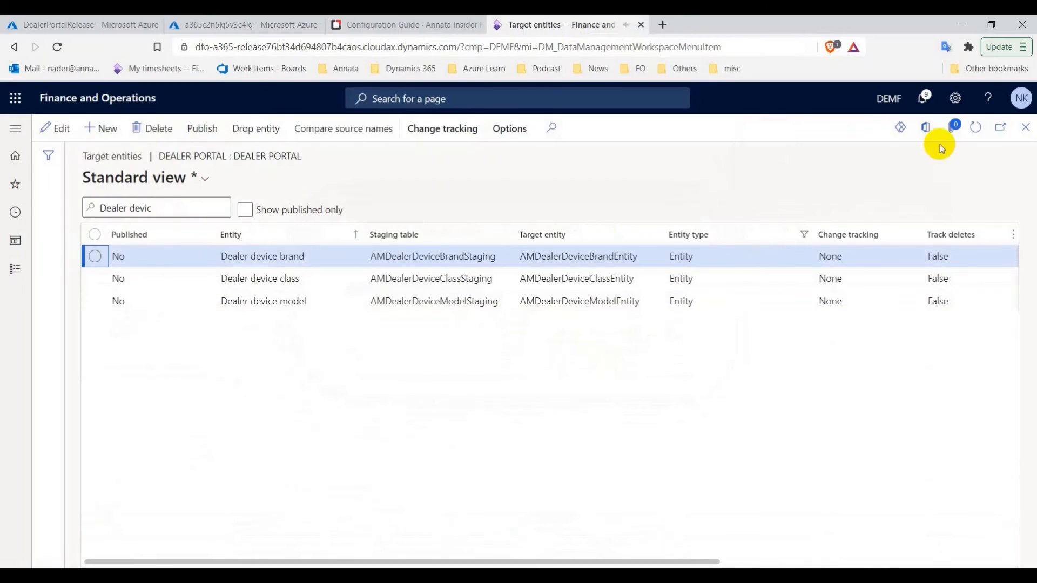
# Copy 'Life cycle setup' from the guide and publish that entity to Dealer Portal
pyautogui.click(413, 19)
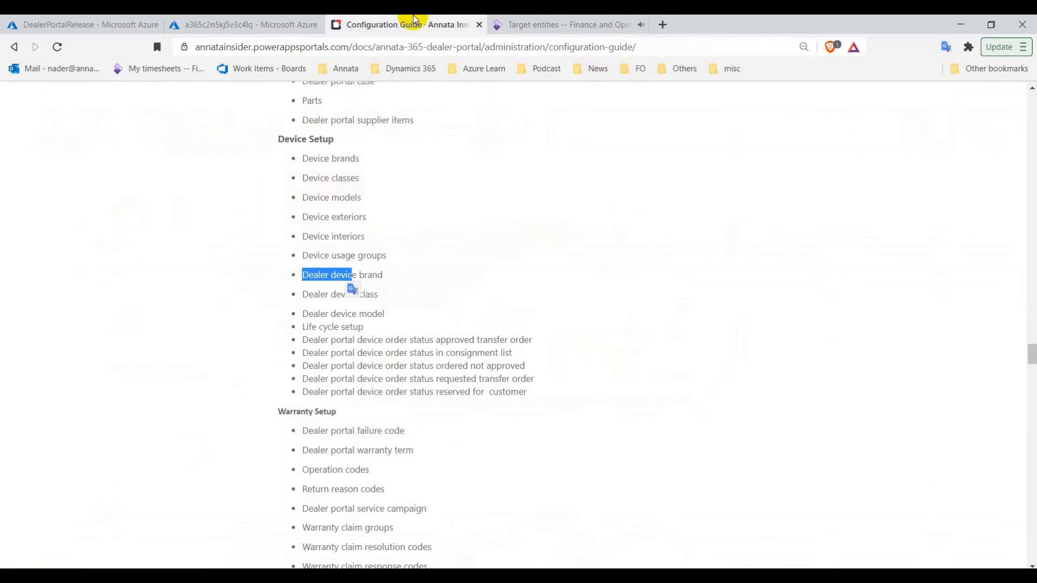
pyautogui.tripleClick(330, 327)
pyautogui.rightClick(326, 336)
pyautogui.click(361, 338)
pyautogui.click(535, 25)
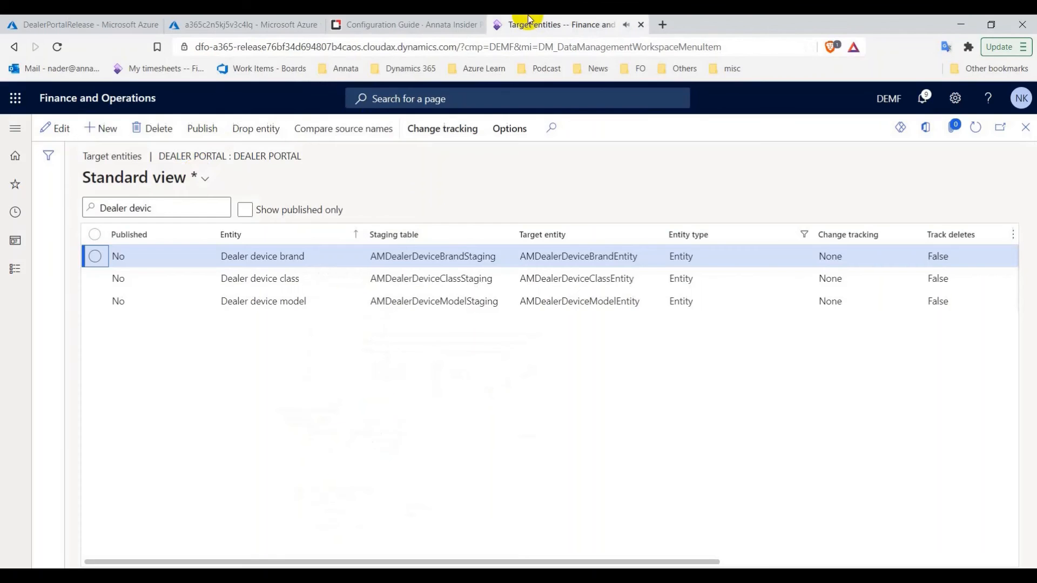
pyautogui.hotkey('ctrl', 'v')
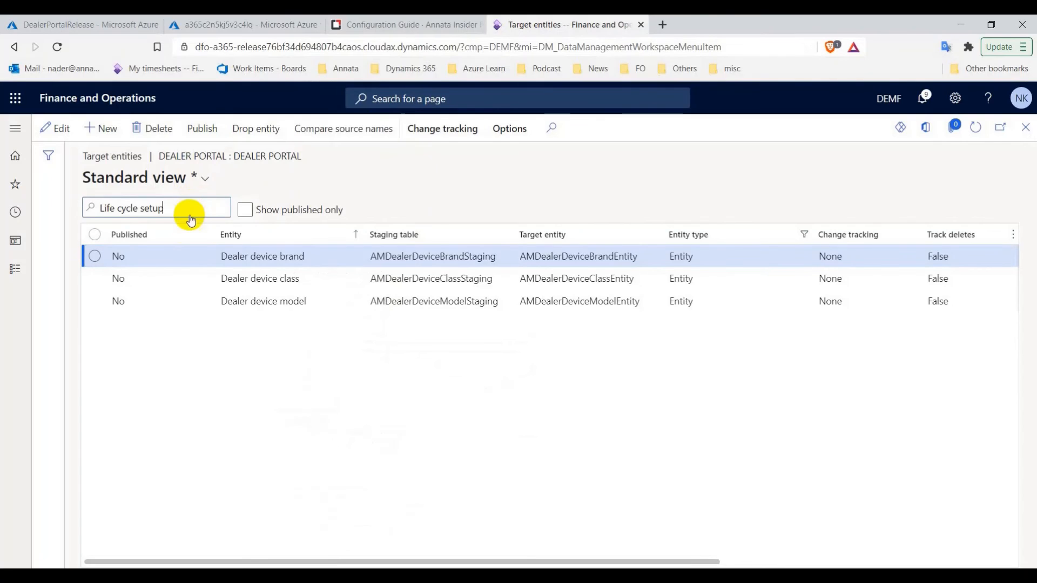
pyautogui.click(186, 229)
pyautogui.click(96, 257)
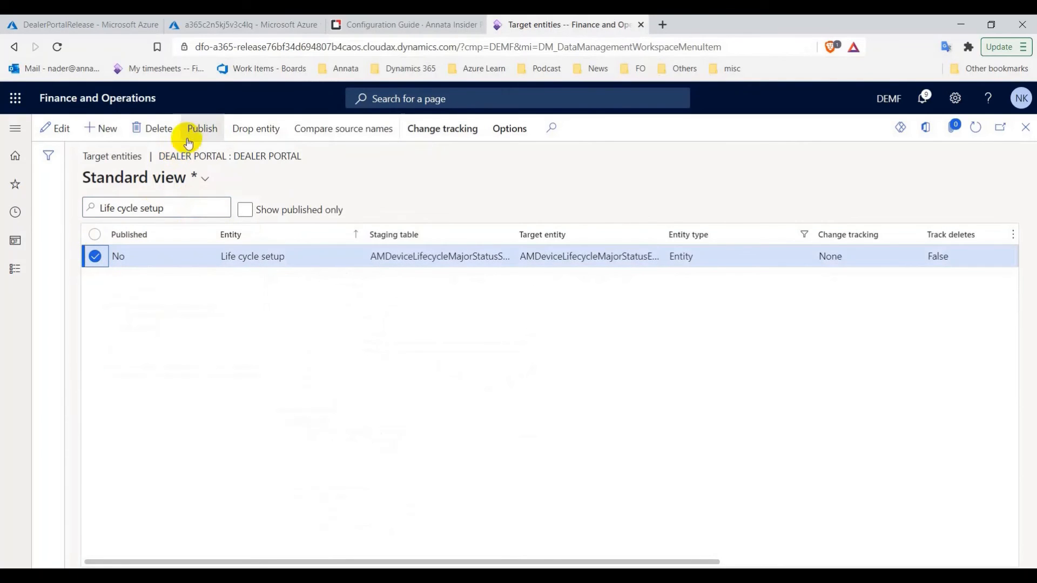
pyautogui.click(203, 129)
pyautogui.click(654, 334)
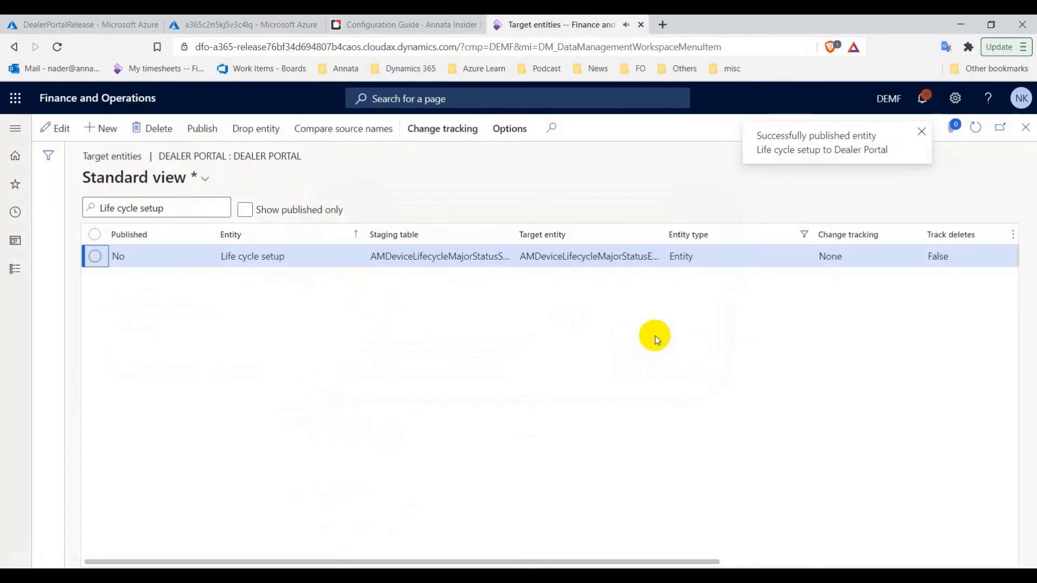
# Copy the 'Dealer portal device' name from the configuration guide
pyautogui.click(432, 24)
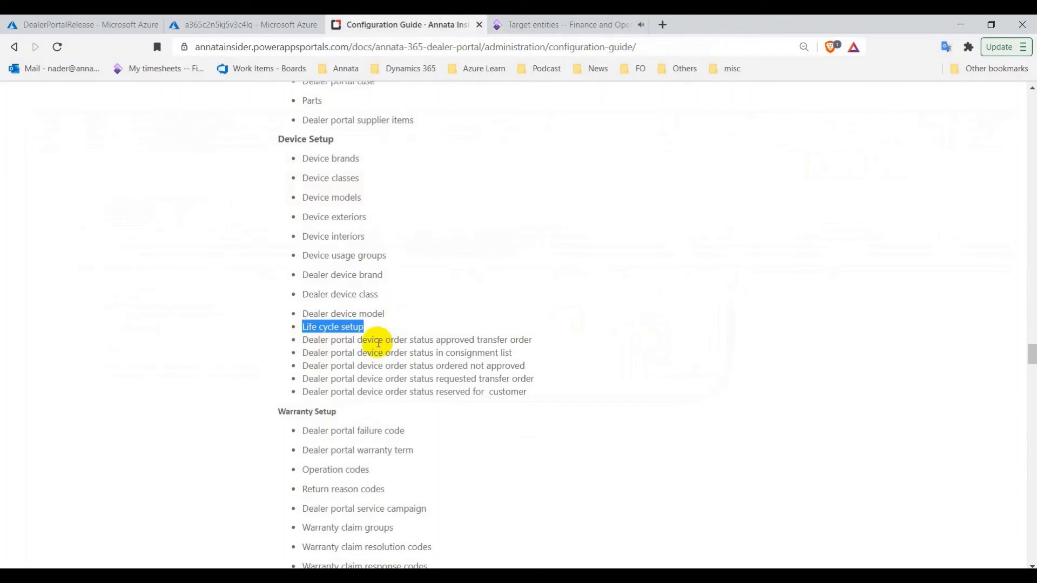
pyautogui.moveTo(384, 340); pyautogui.dragTo(309, 342)
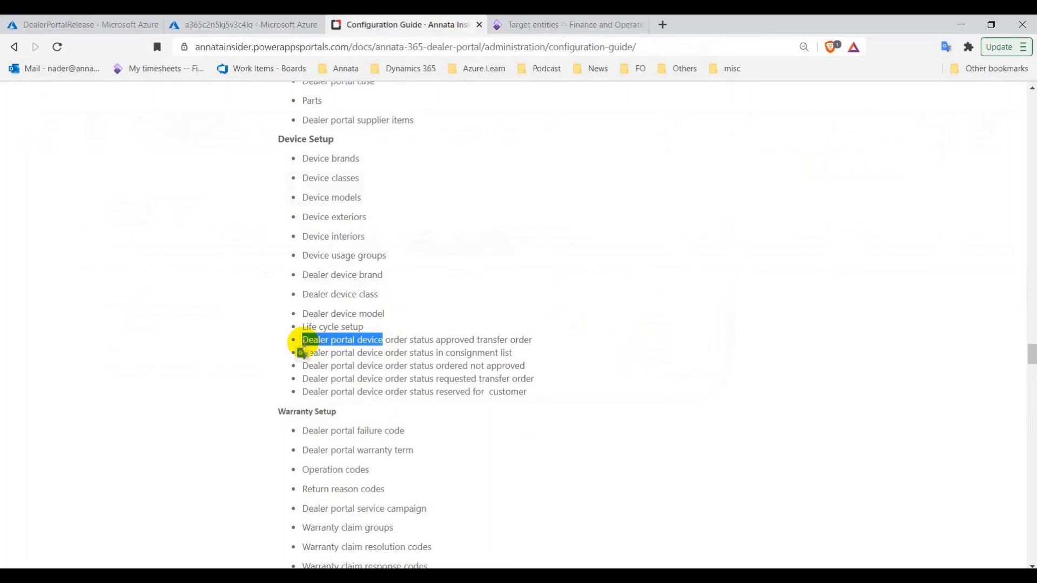
pyautogui.click(547, 32)
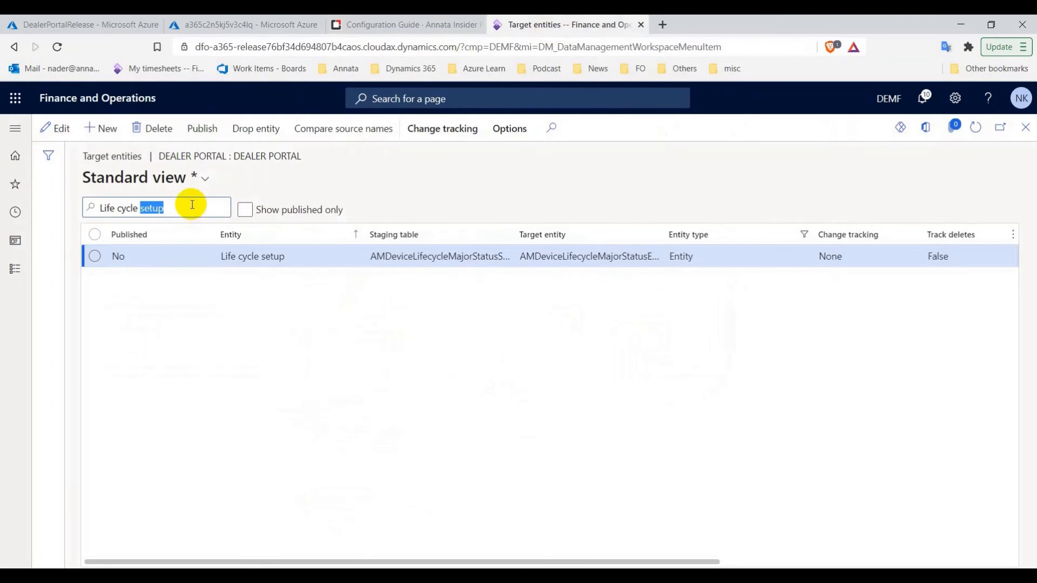
# Filter on Dealer portal device entities, then copy 'Operation codes' from the guide
pyautogui.click(202, 228)
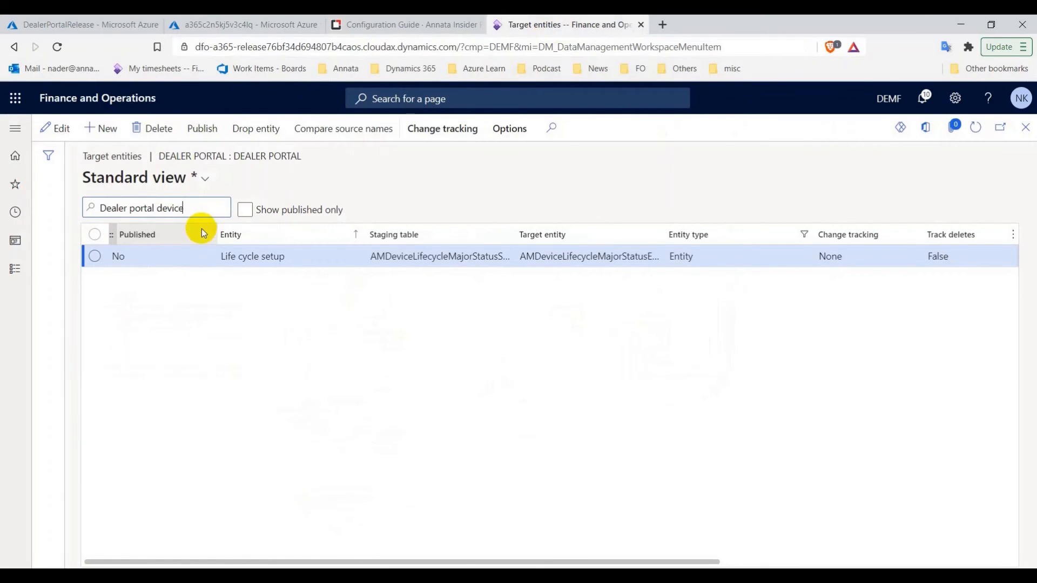
pyautogui.click(451, 22)
pyautogui.scroll(-4, 401, 325)
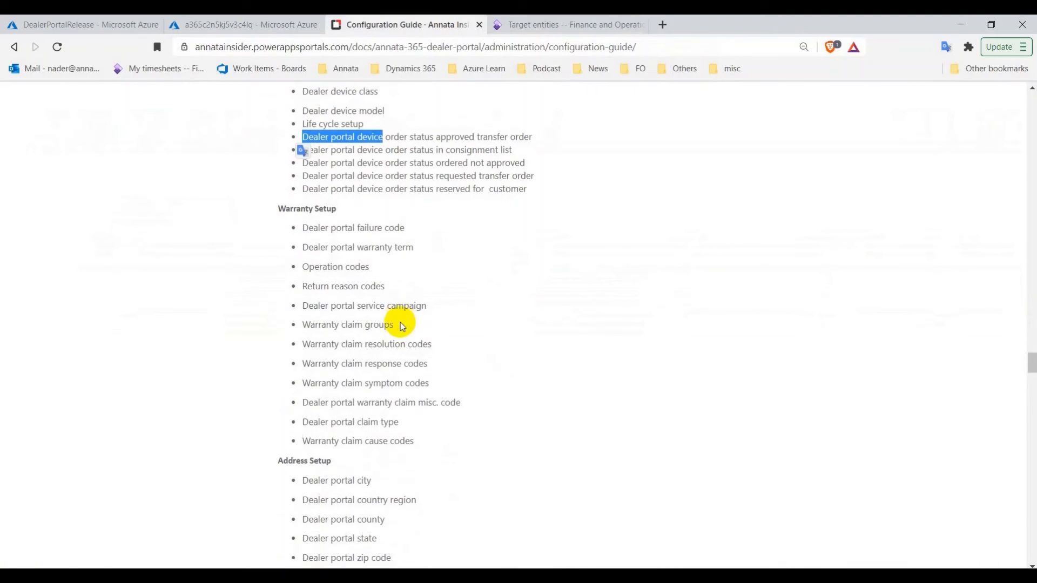
pyautogui.tripleClick(347, 266)
pyautogui.rightClick(341, 267)
pyautogui.click(377, 276)
# Filter to the Operation codes entity and publish it to Dealer Portal
pyautogui.click(540, 24)
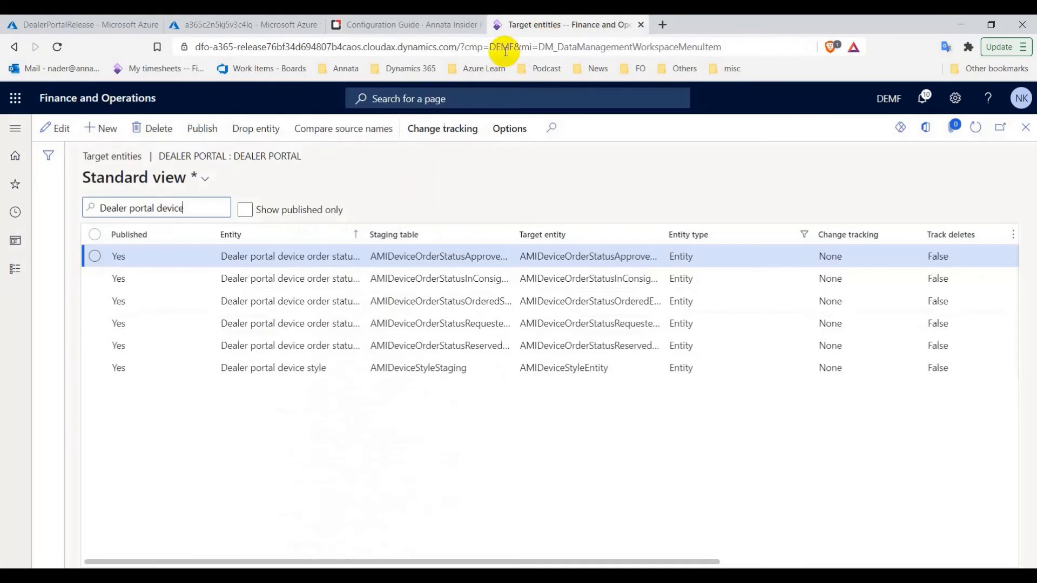
pyautogui.tripleClick(218, 205)
pyautogui.hotkey('ctrl', 'v')
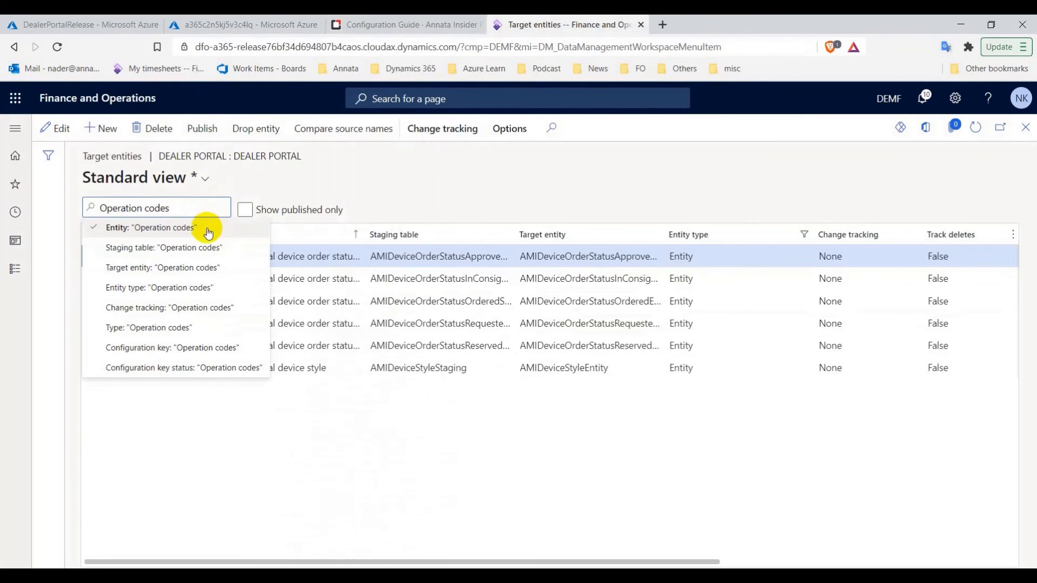
pyautogui.click(203, 228)
pyautogui.click(95, 257)
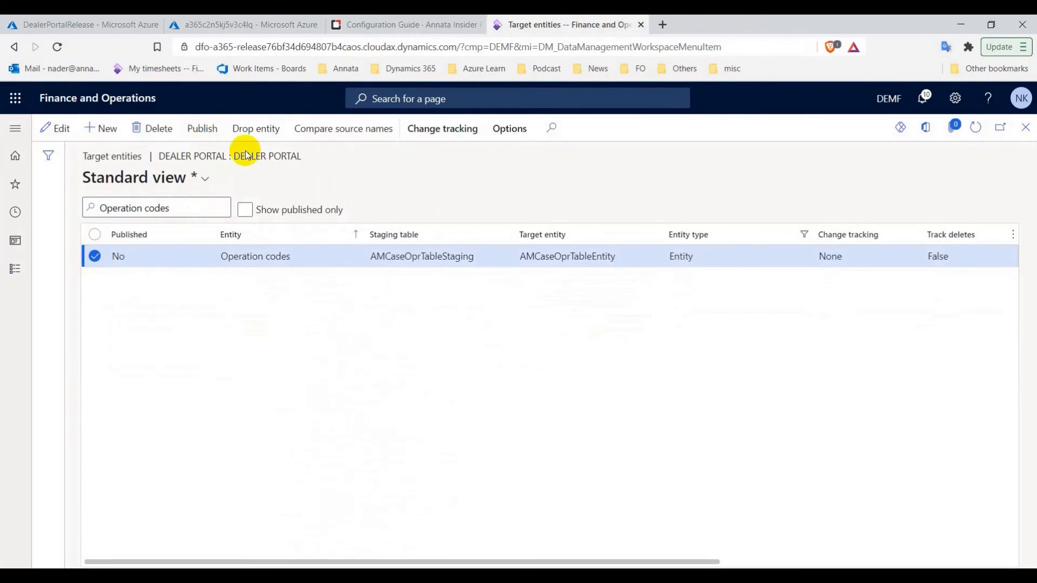
pyautogui.click(655, 329)
pyautogui.click(416, 25)
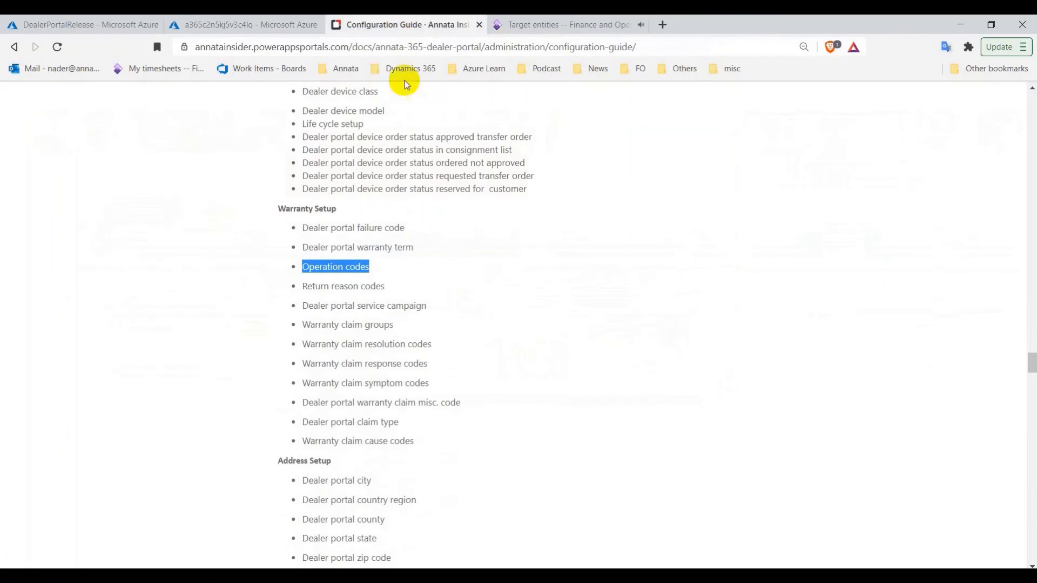
# Copy 'Return reason codes' from the guide and publish that entity to Dealer Portal
pyautogui.rightClick(330, 290)
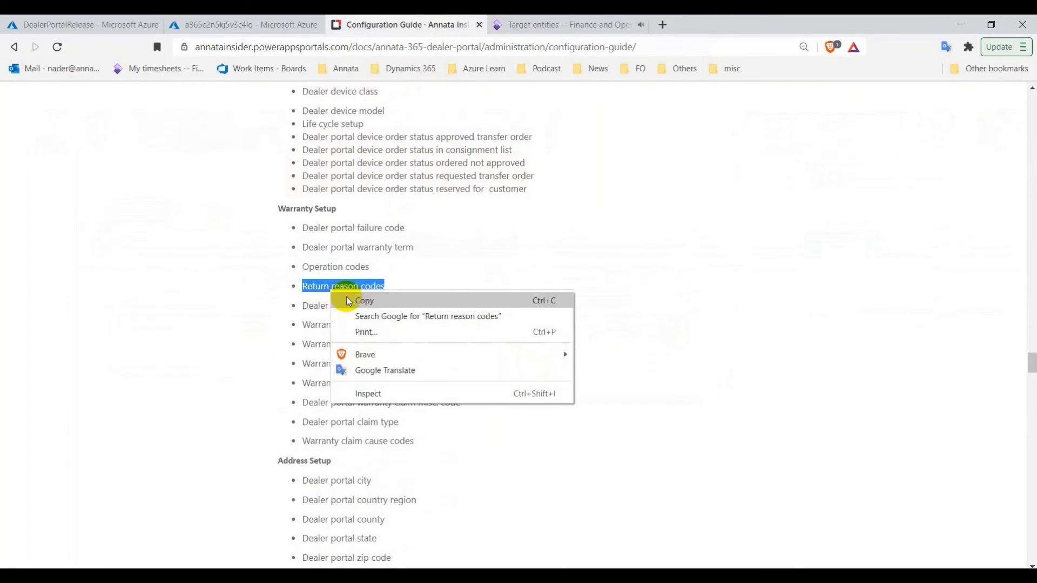
pyautogui.click(349, 299)
pyautogui.click(505, 24)
pyautogui.hotkey('ctrl', 'a')
pyautogui.hotkey('ctrl', 'v')
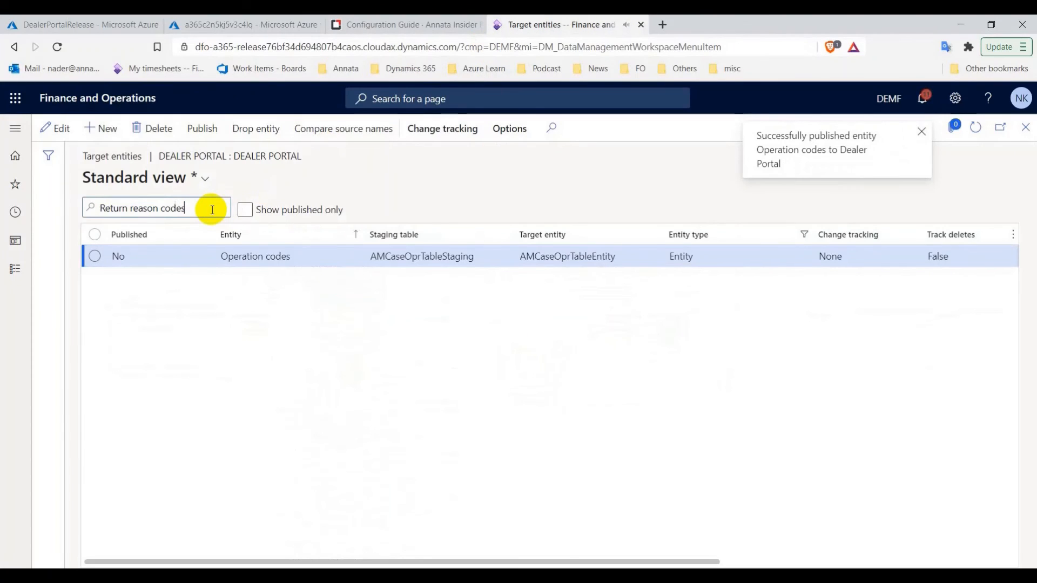
pyautogui.press('Return')
pyautogui.click(201, 129)
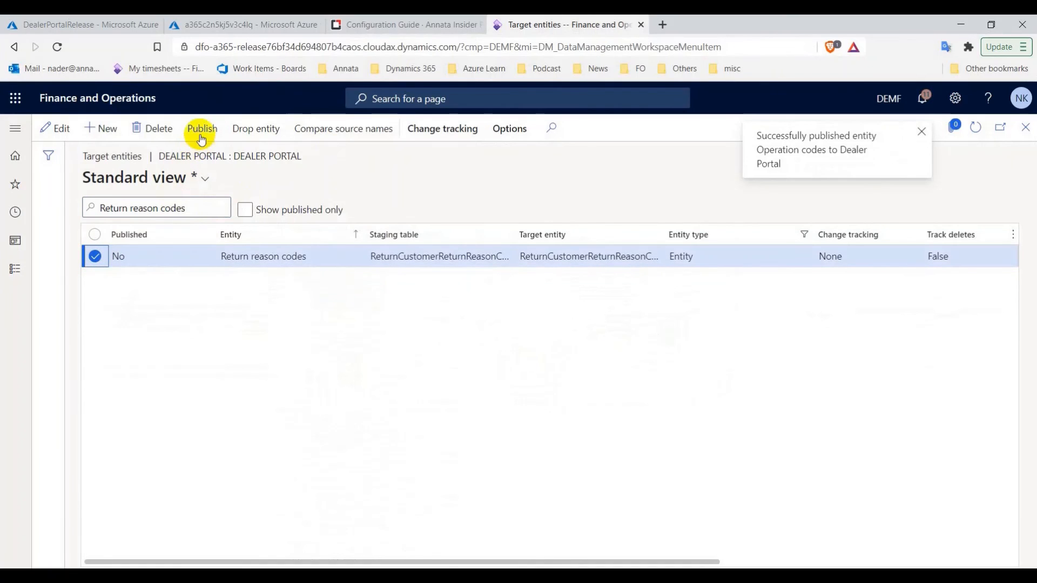
pyautogui.click(411, 26)
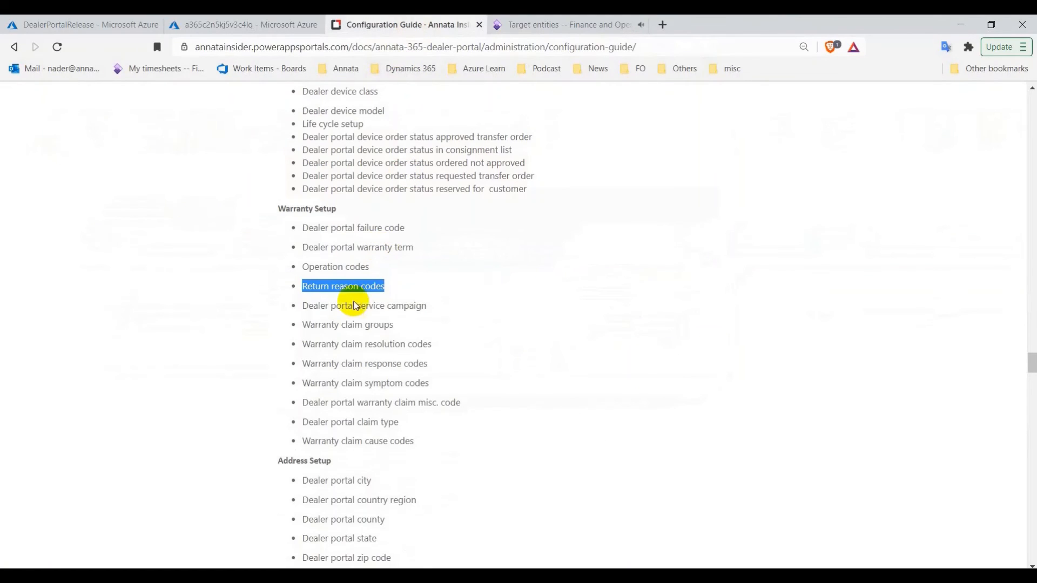
# Copy 'Warranty claim' from the guide and dismiss the publish-scheduled message
pyautogui.moveTo(307, 328); pyautogui.dragTo(348, 326)
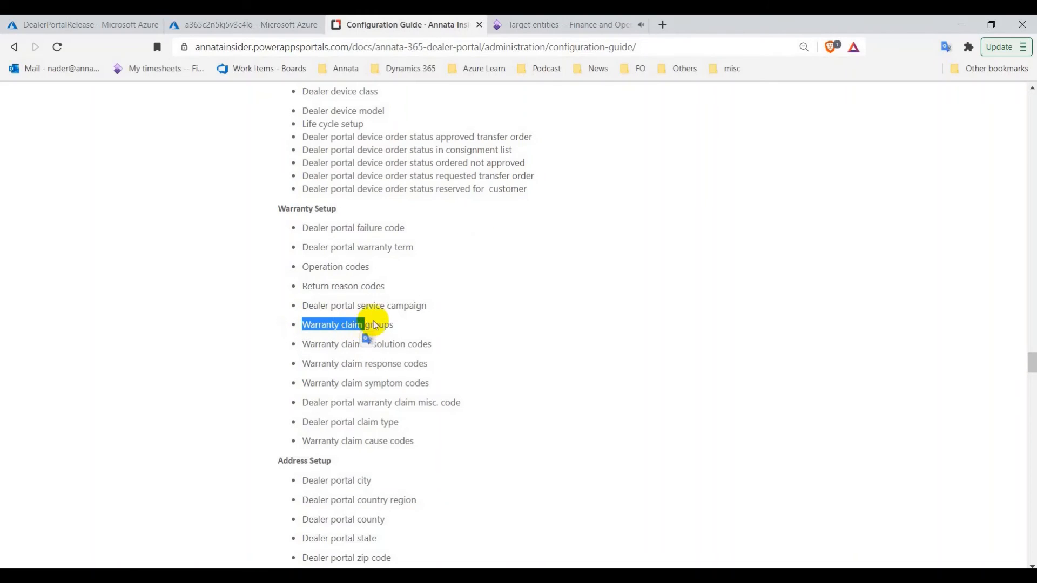
pyautogui.click(545, 22)
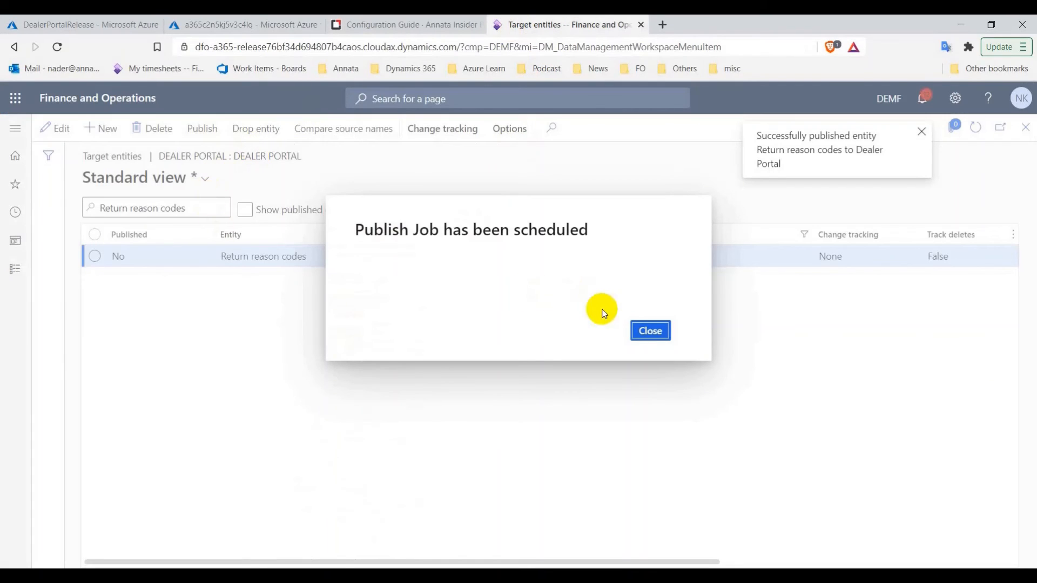
pyautogui.click(650, 330)
# Filter on 'Warranty claim' and publish the groups, cause, failure and resolution code entities
pyautogui.hotkey('ctrl', 'v')
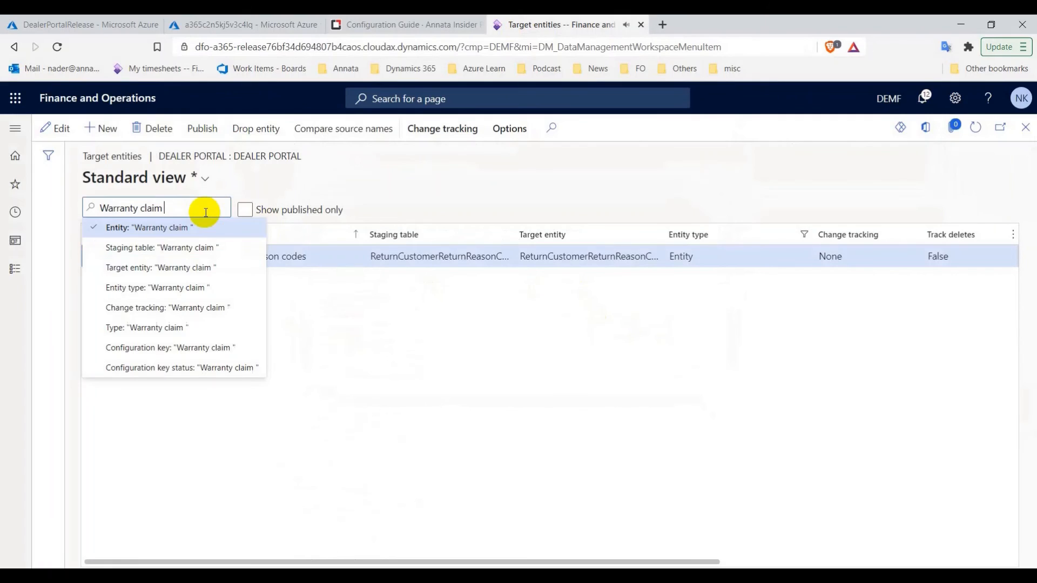
pyautogui.press('Return')
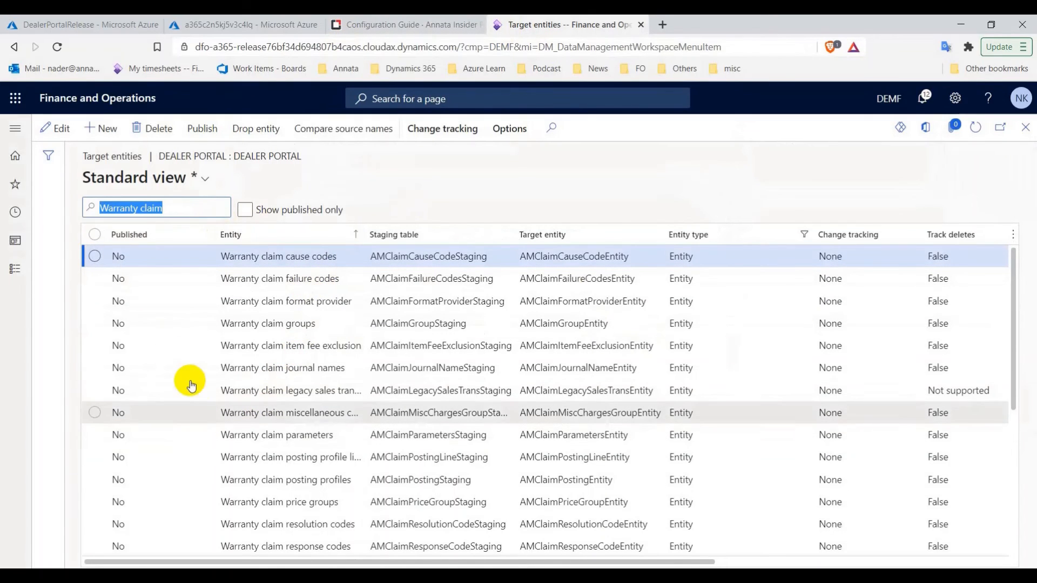
pyautogui.click(102, 324)
pyautogui.click(390, 25)
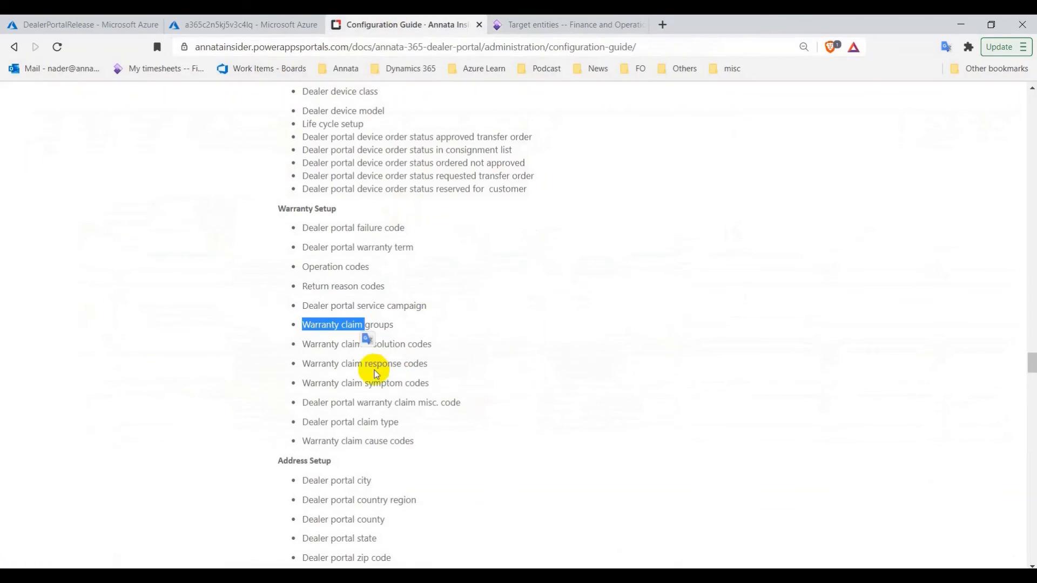
pyautogui.click(542, 22)
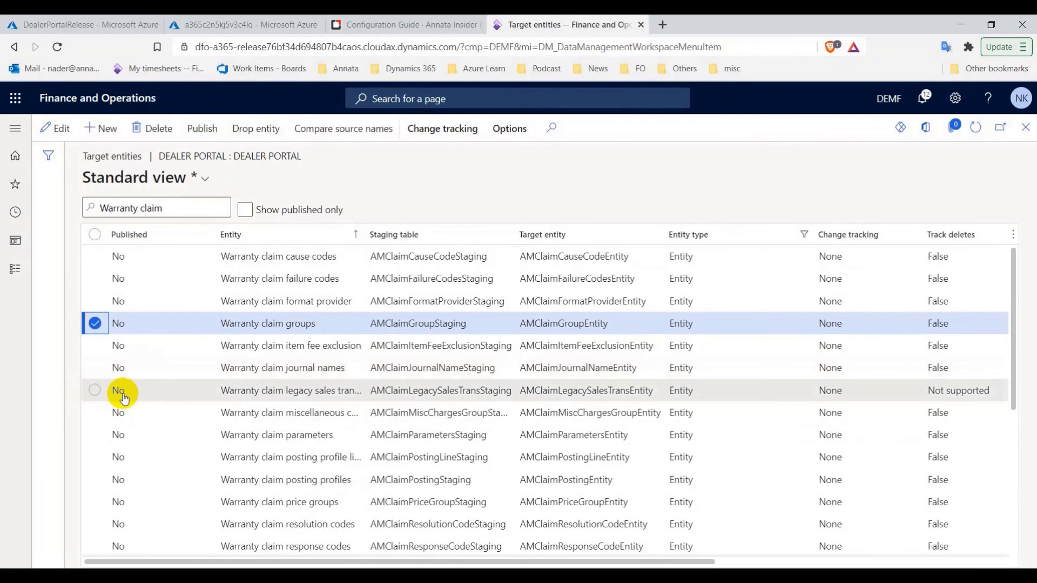
pyautogui.click(94, 257)
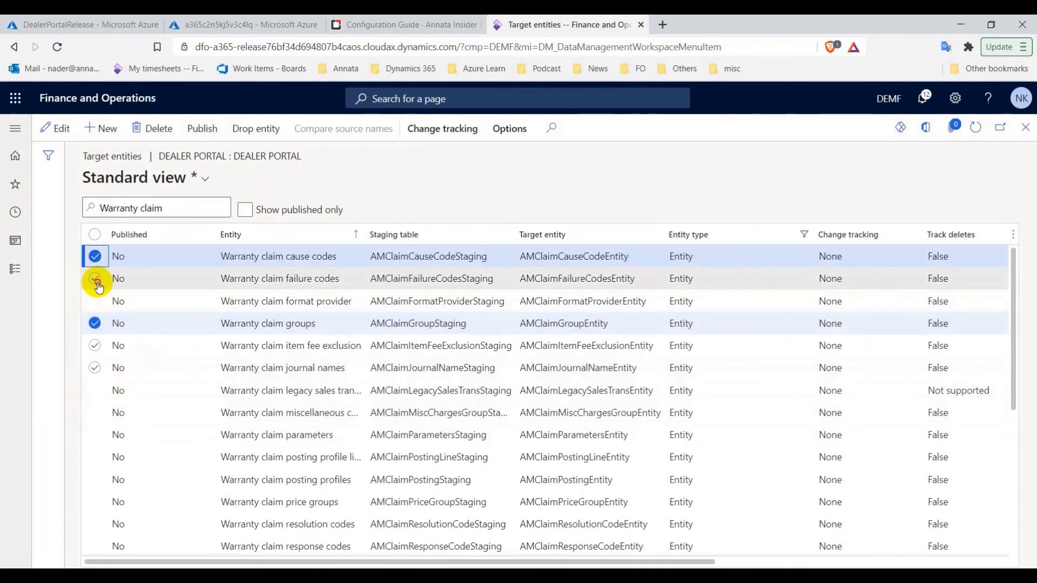
pyautogui.click(95, 279)
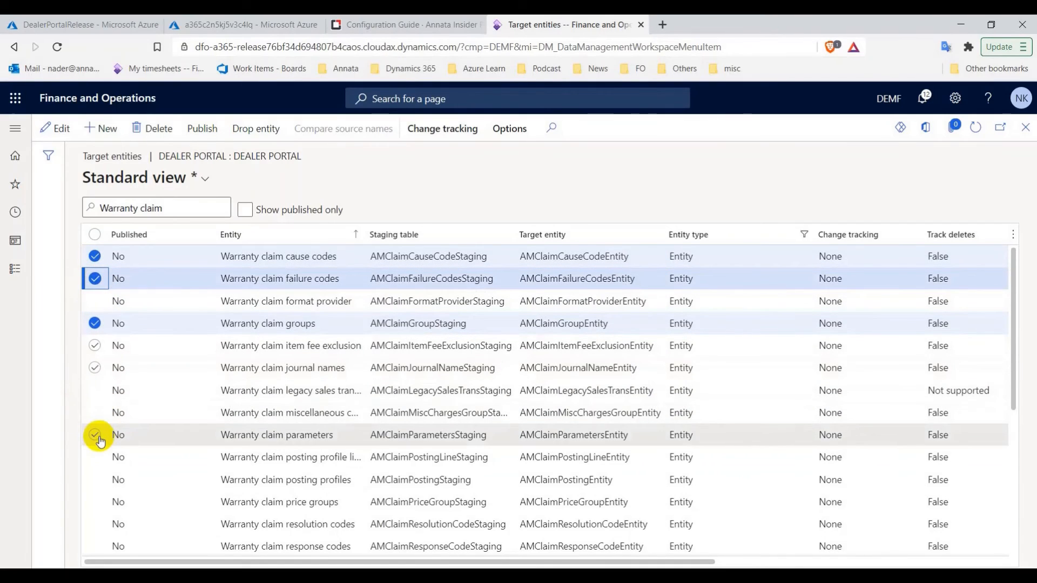
pyautogui.scroll(-3, 100, 505)
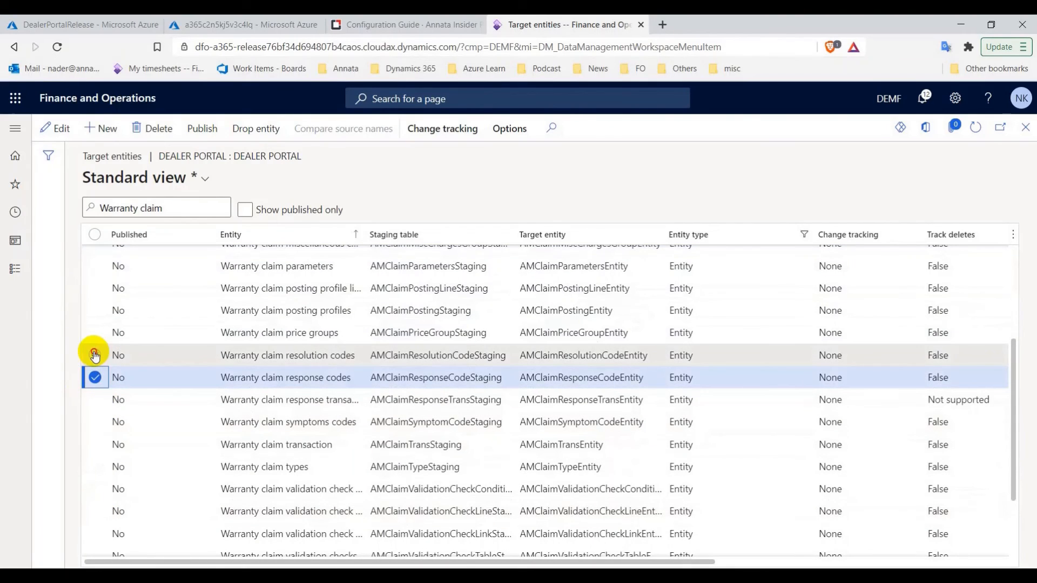
pyautogui.click(94, 355)
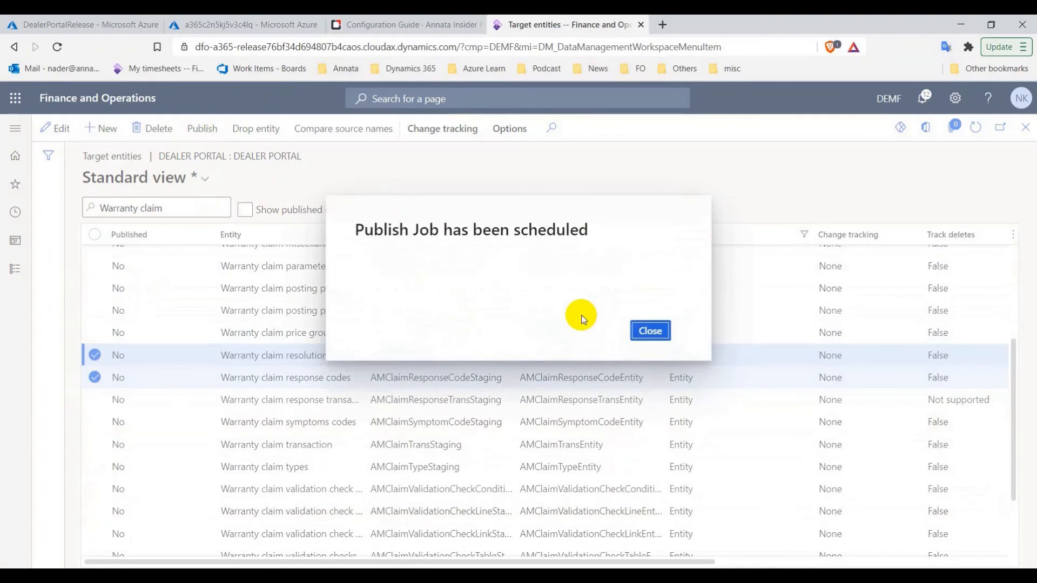
pyautogui.click(650, 347)
# Refresh to confirm Published = Yes and list only published entities
pyautogui.click(402, 25)
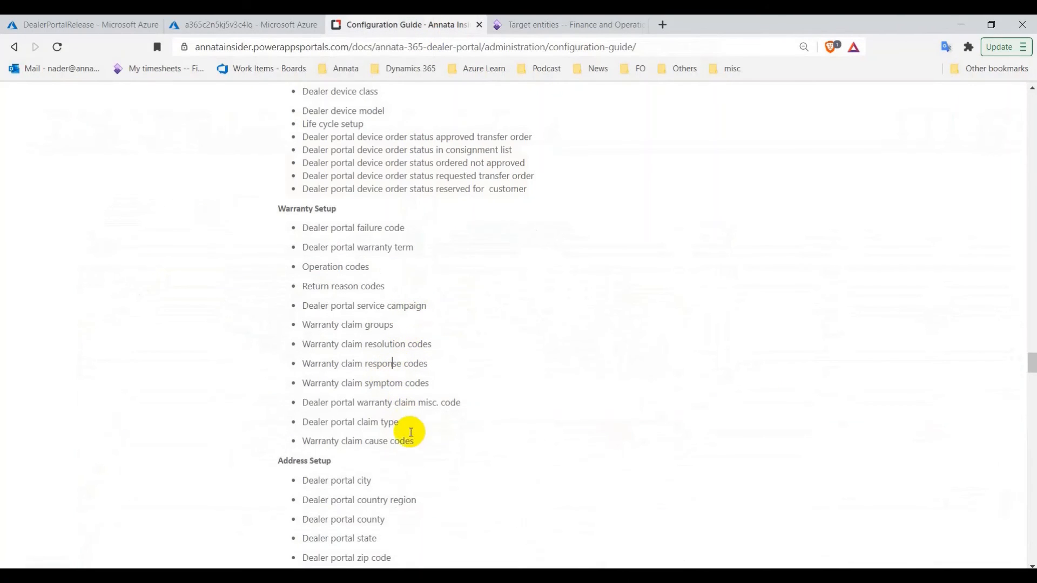
pyautogui.click(587, 24)
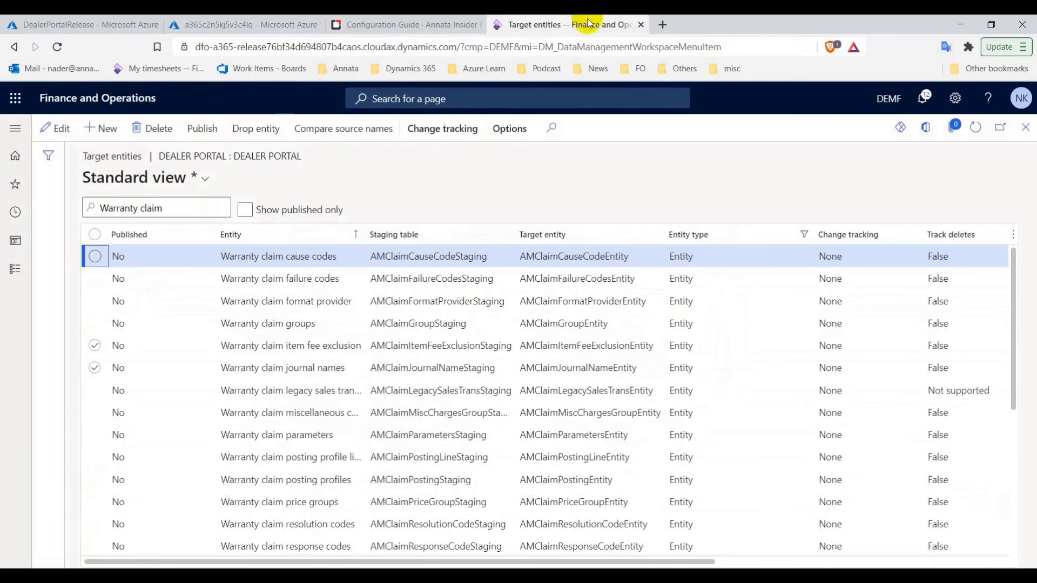
pyautogui.click(970, 130)
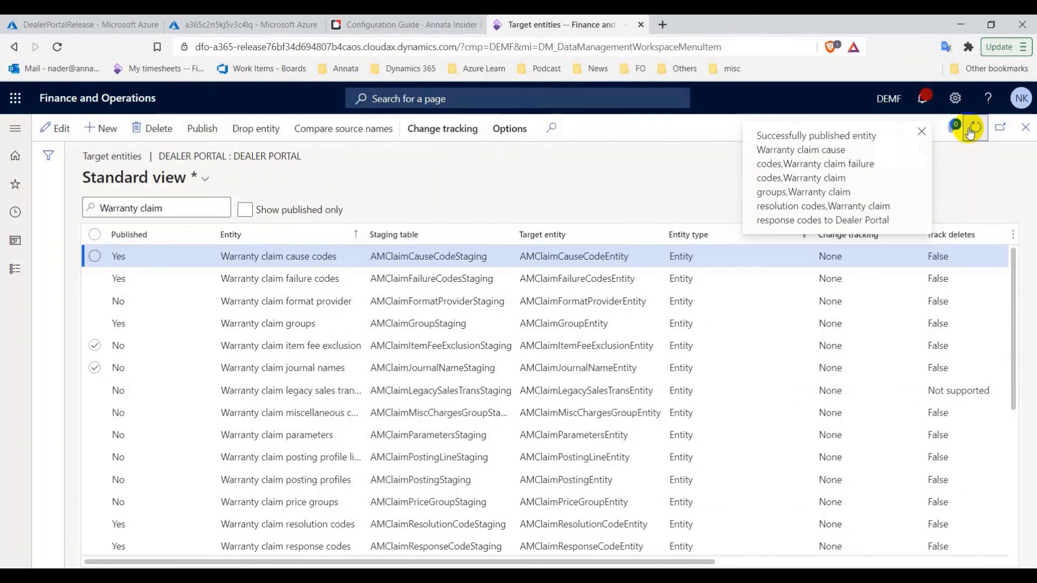
pyautogui.click(421, 22)
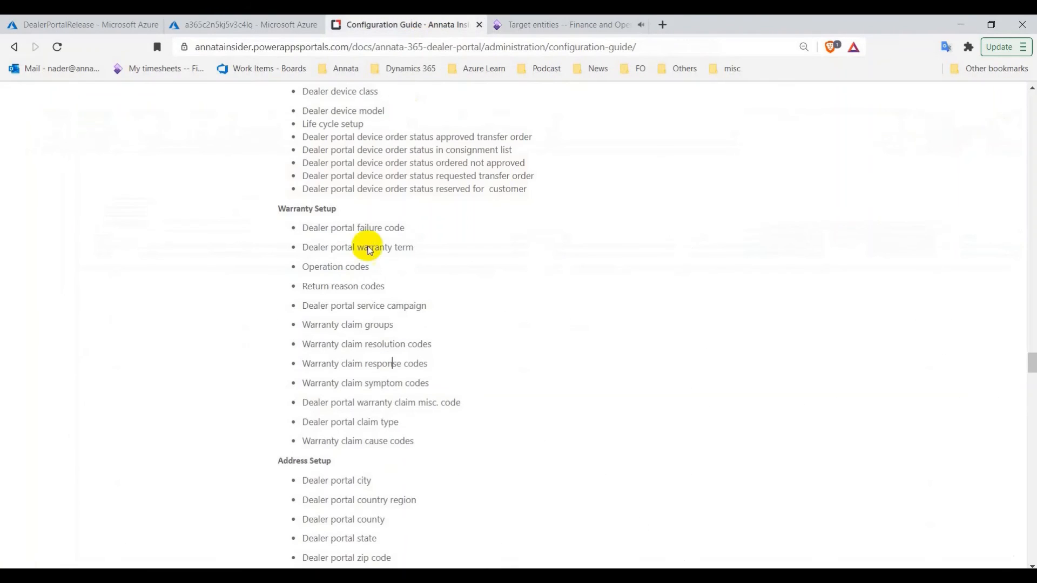
pyautogui.scroll(-1, 357, 273)
pyautogui.scroll(-1, 362, 276)
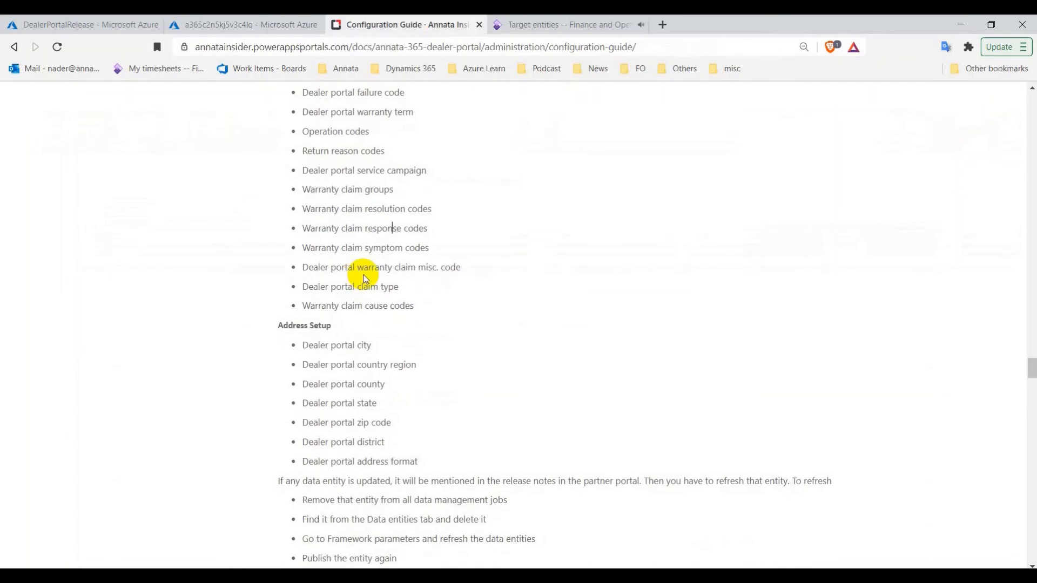
pyautogui.click(522, 22)
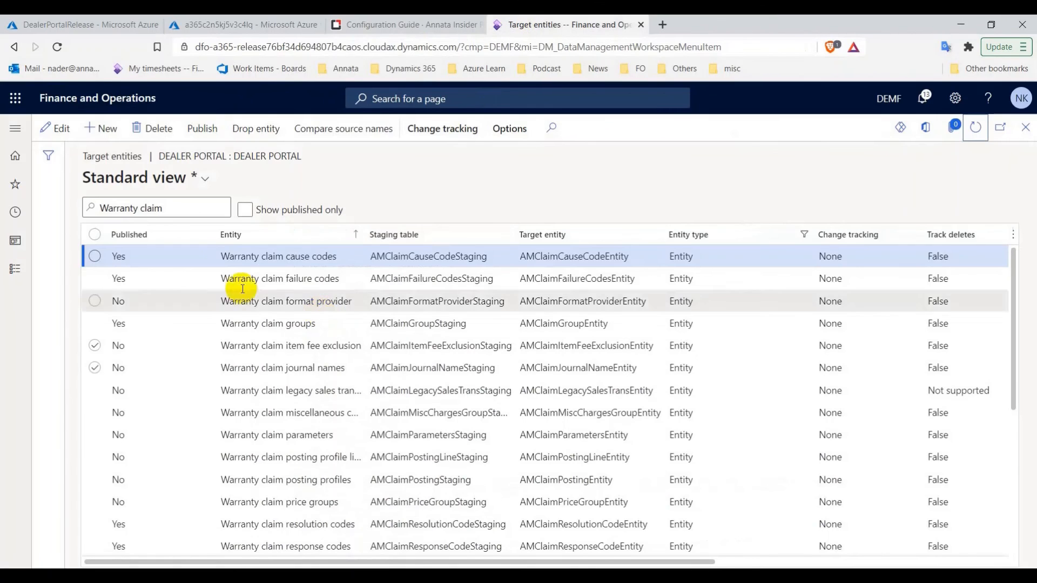
pyautogui.click(245, 211)
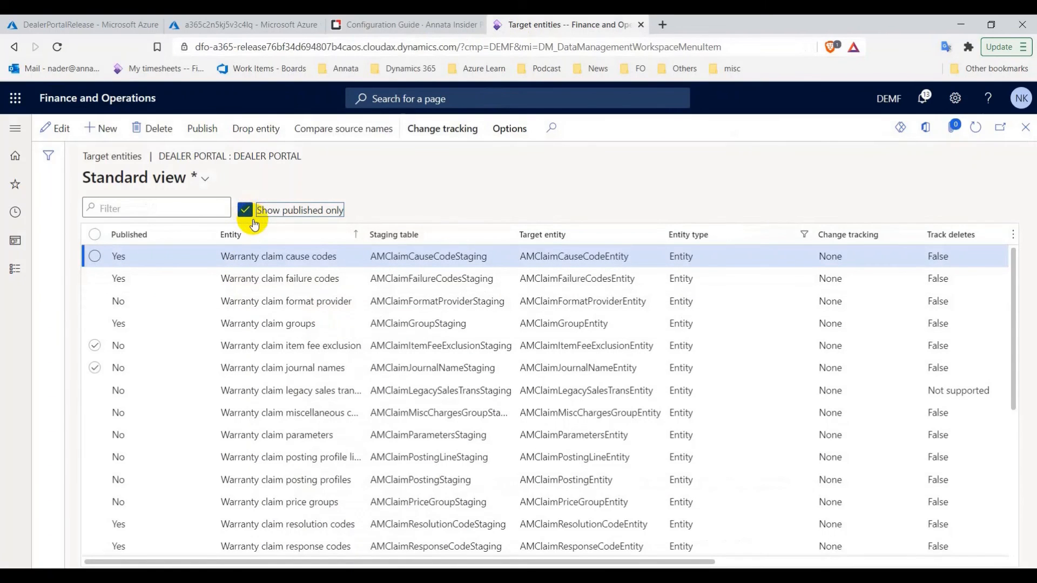
# Enable primary-table change tracking on the Dealer device brand entity
pyautogui.click(404, 21)
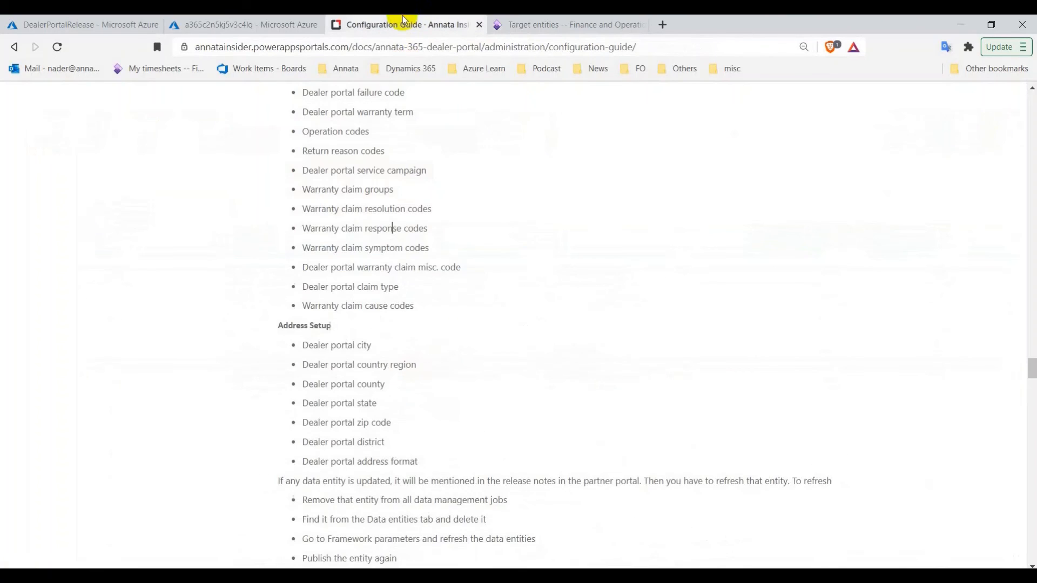
pyautogui.scroll(-4, 430, 394)
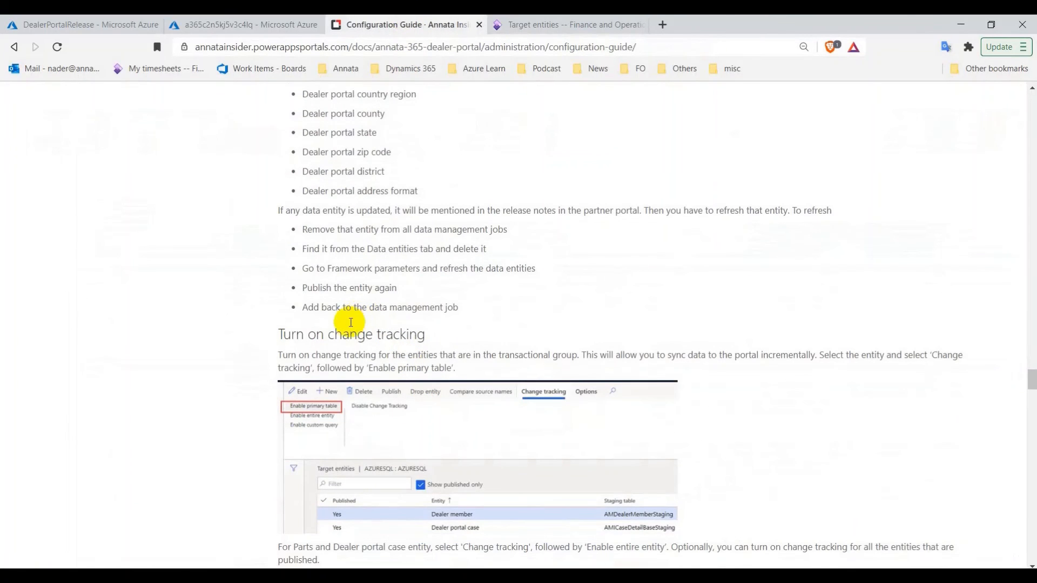
pyautogui.scroll(-4, 435, 343)
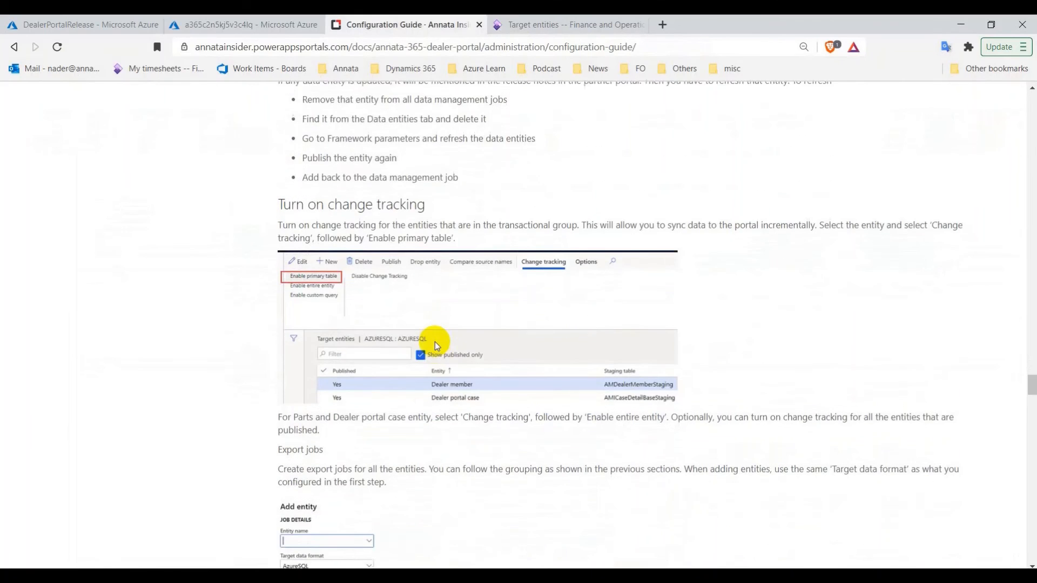
pyautogui.click(577, 23)
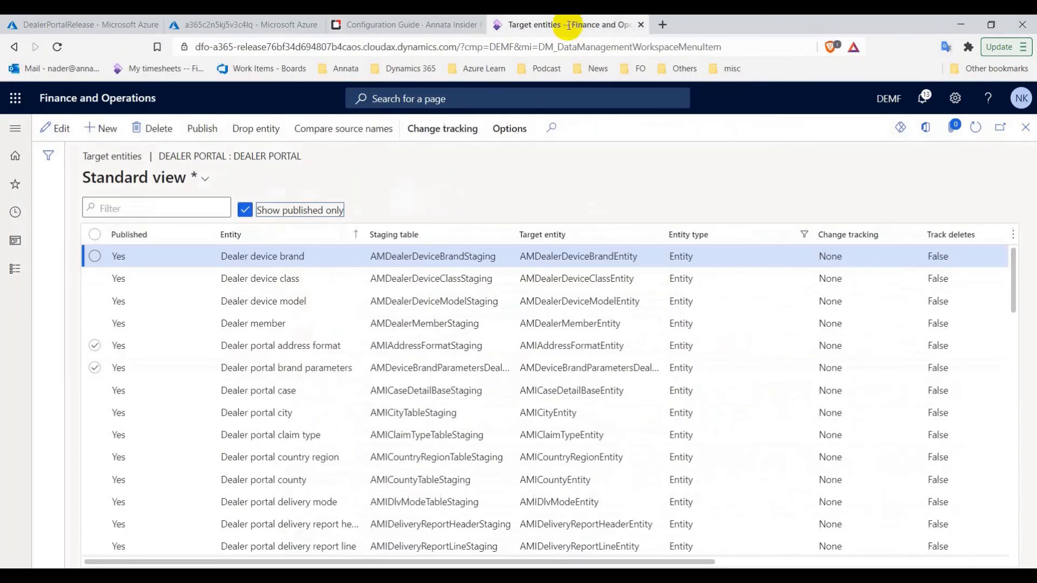
pyautogui.click(95, 257)
pyautogui.click(418, 130)
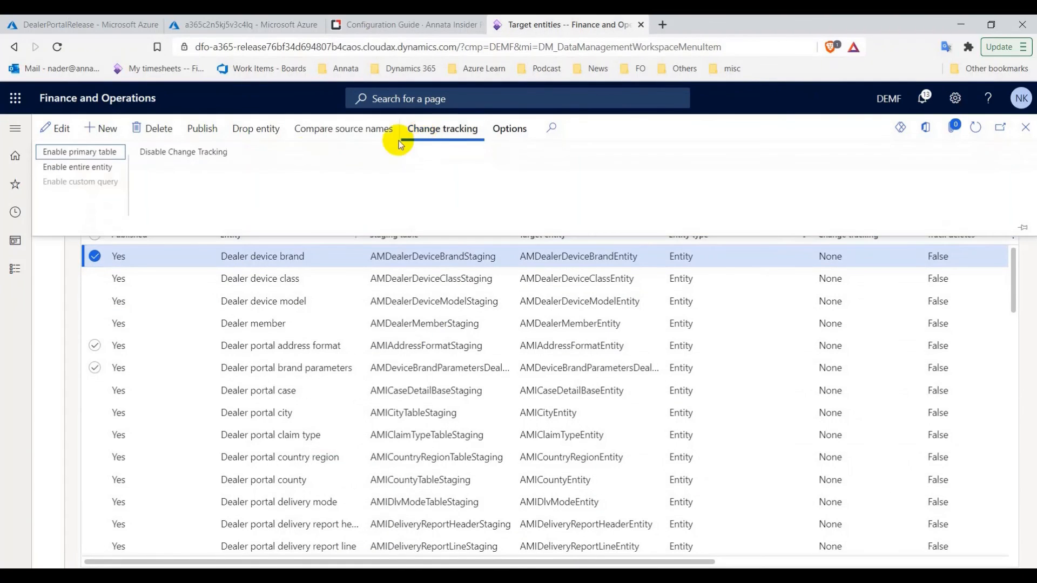
pyautogui.click(106, 154)
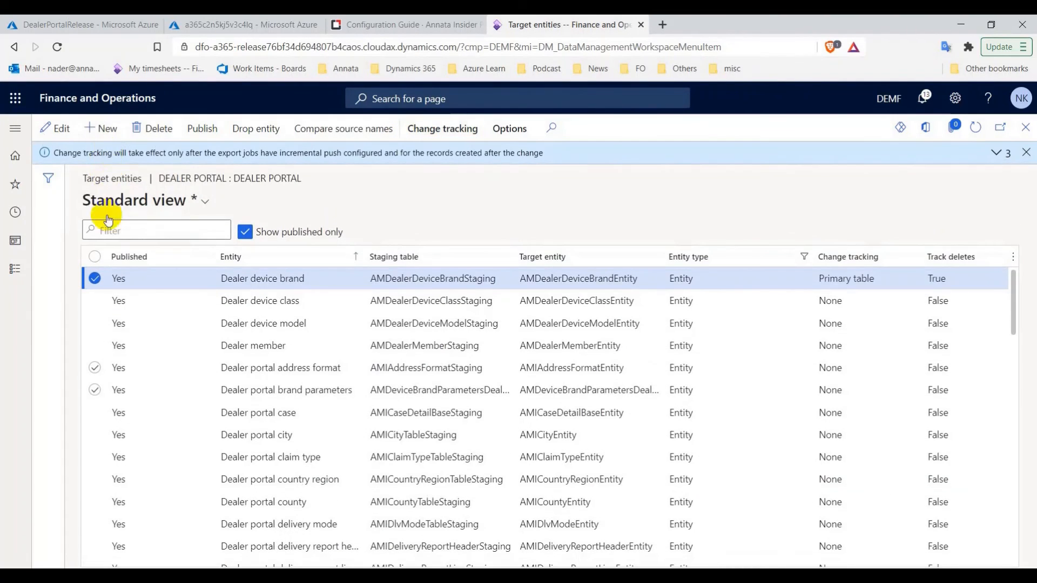
# Enable primary-table change tracking on Dealer device class and Dealer device model
pyautogui.click(95, 279)
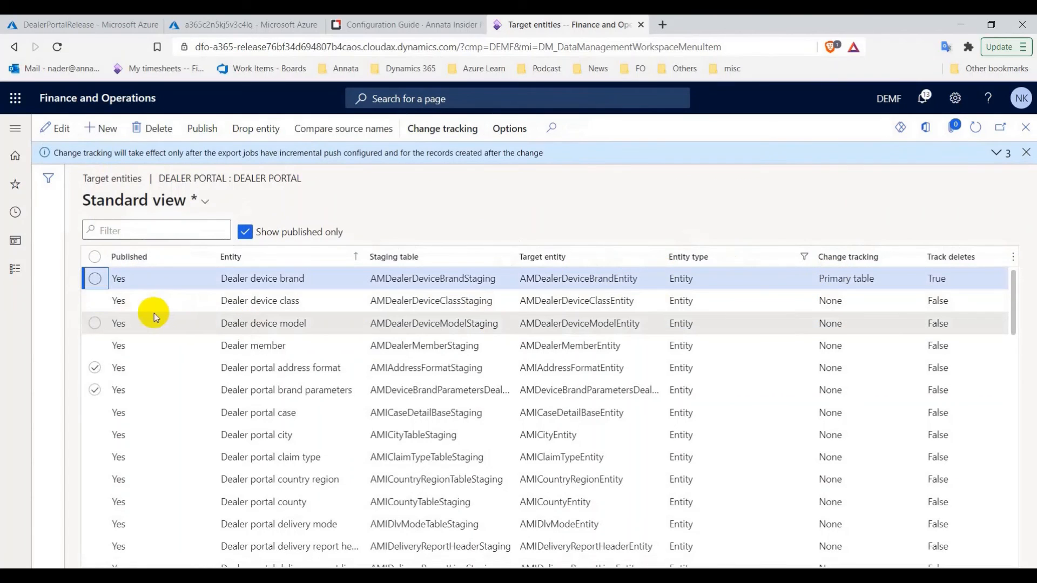
pyautogui.click(95, 301)
pyautogui.click(469, 133)
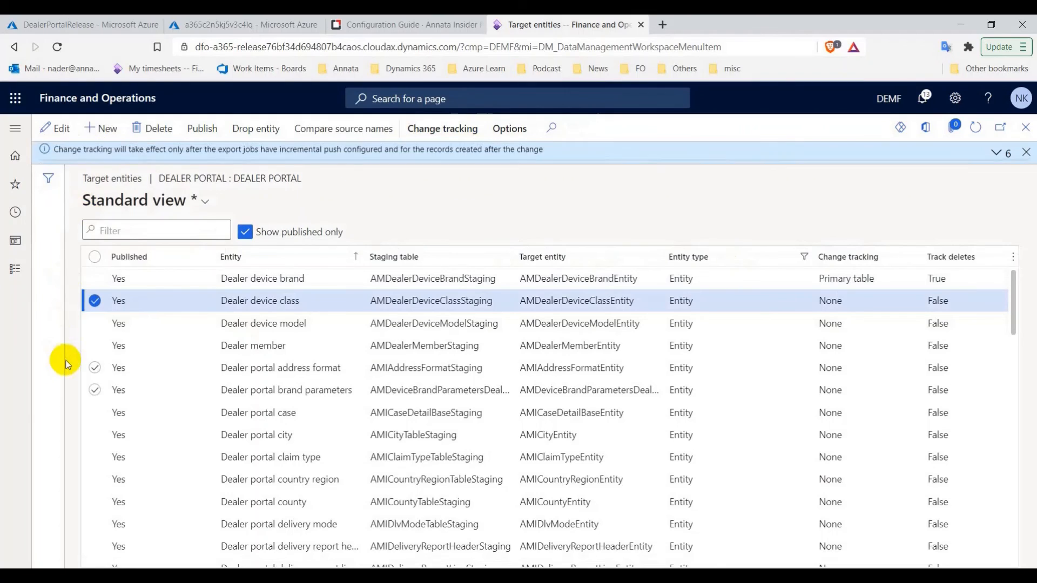
pyautogui.click(95, 301)
pyautogui.click(94, 324)
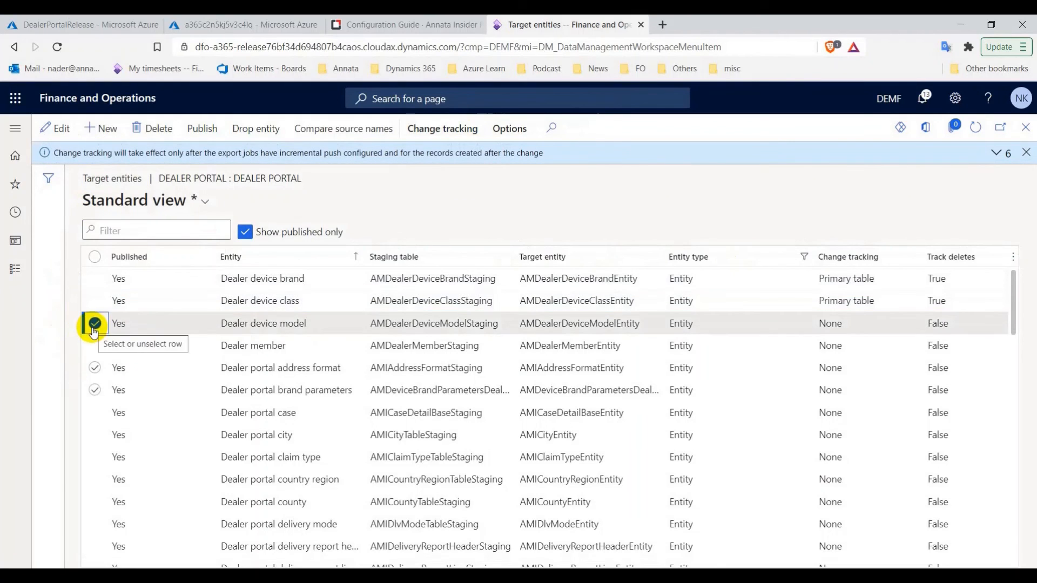
pyautogui.click(442, 129)
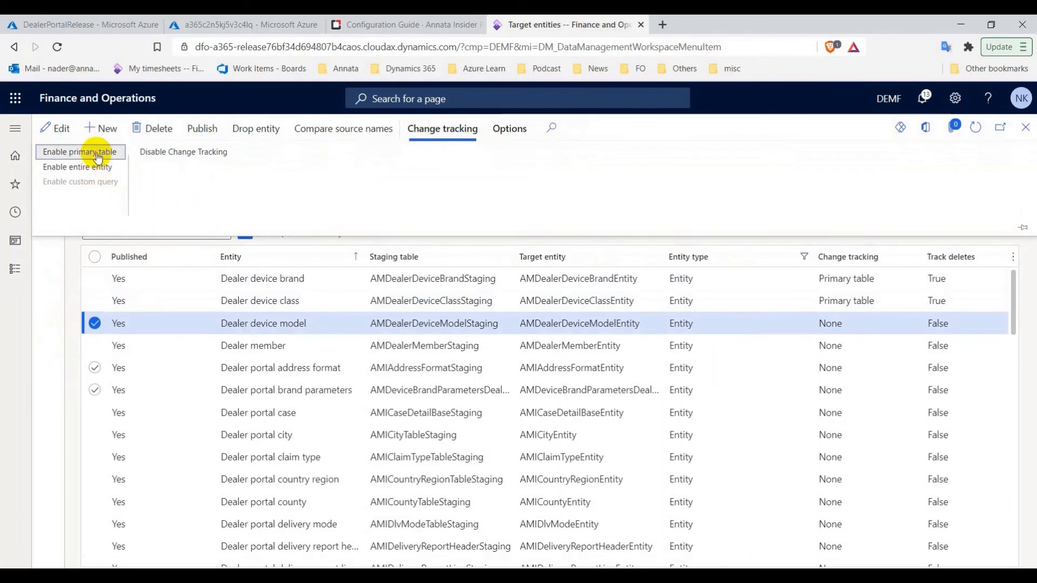
pyautogui.click(93, 151)
# Enable primary-table change tracking on Dealer member and Dealer portal address format
pyautogui.click(94, 323)
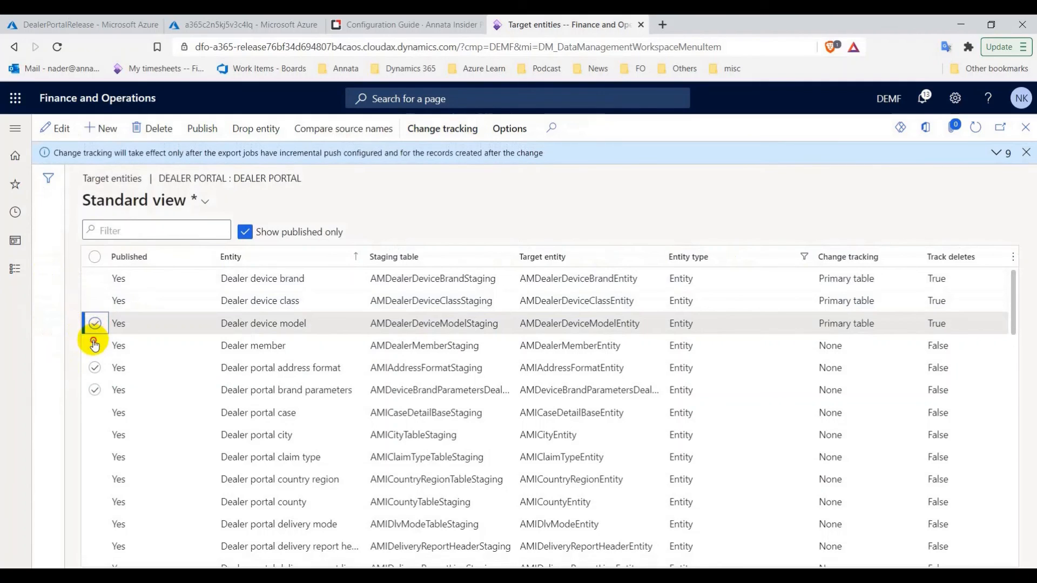
pyautogui.click(94, 345)
pyautogui.click(441, 129)
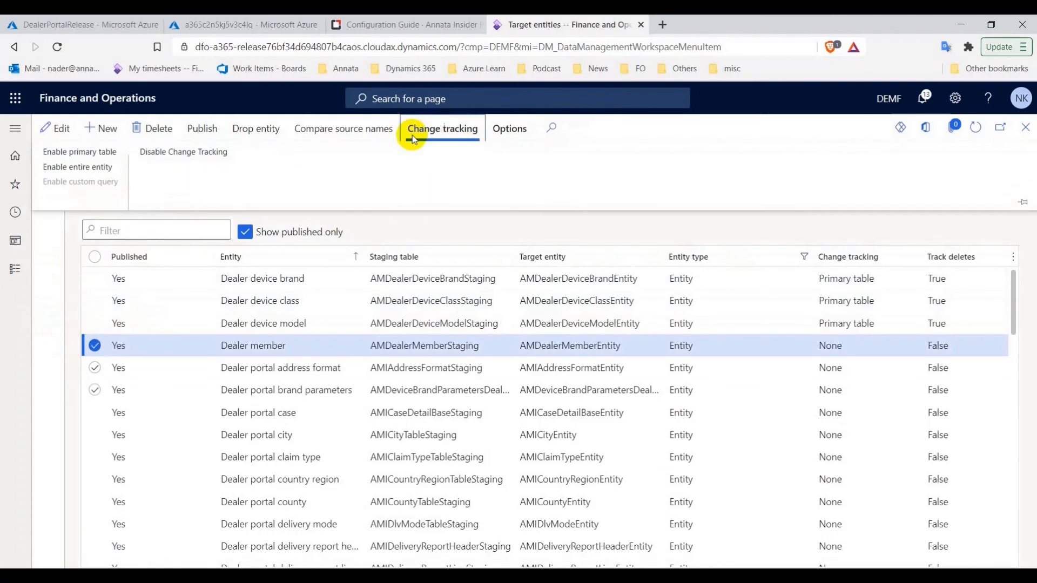
pyautogui.click(115, 153)
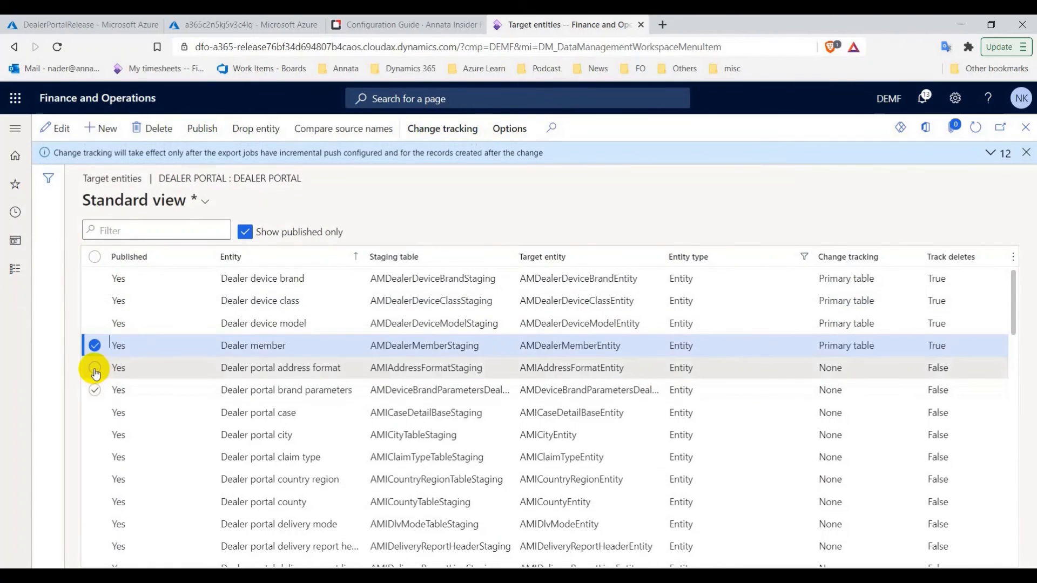
pyautogui.click(94, 369)
pyautogui.click(95, 345)
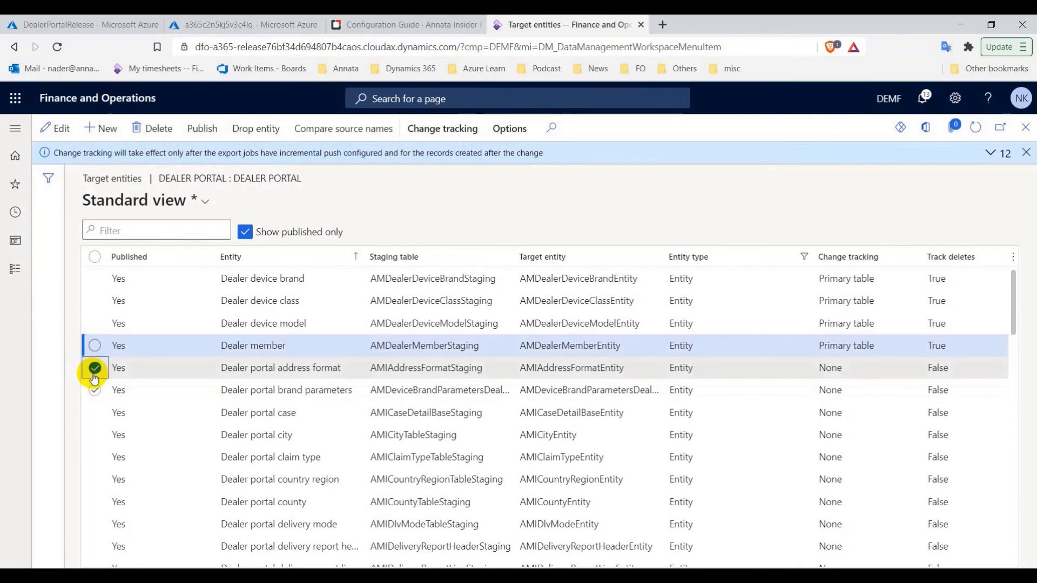
pyautogui.click(94, 368)
pyautogui.click(94, 368)
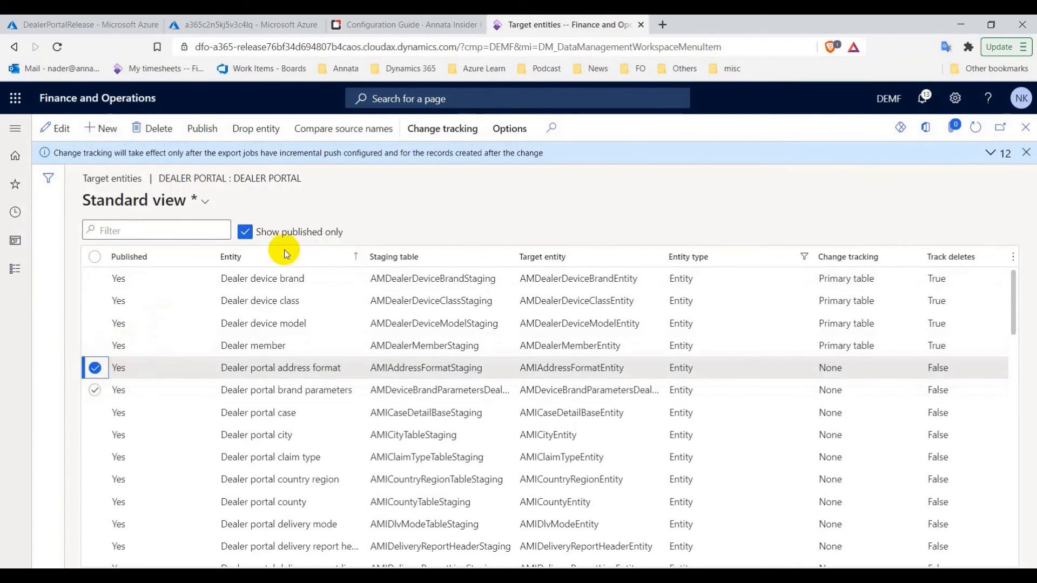
pyautogui.click(437, 135)
pyautogui.click(109, 149)
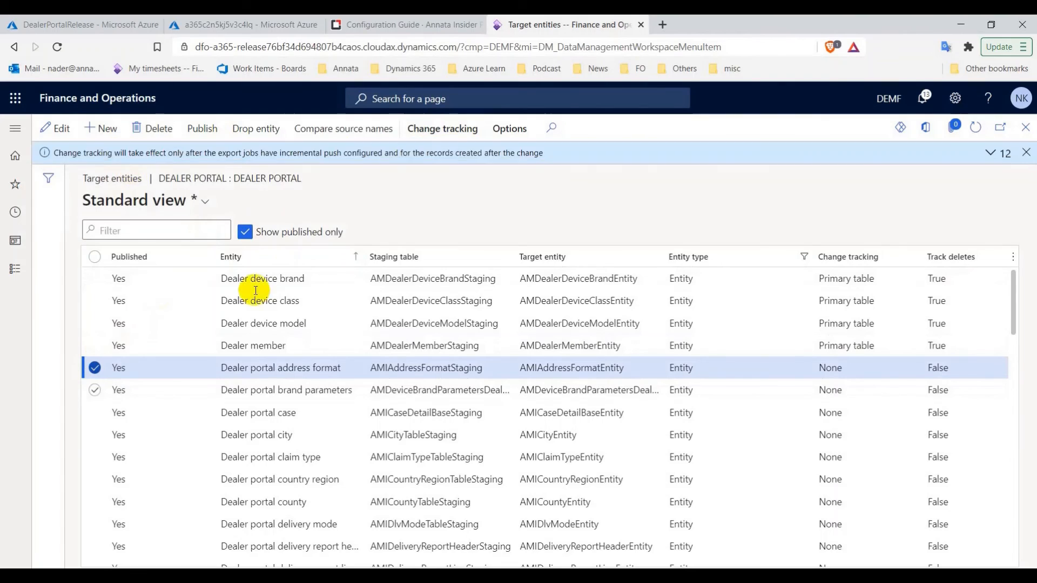
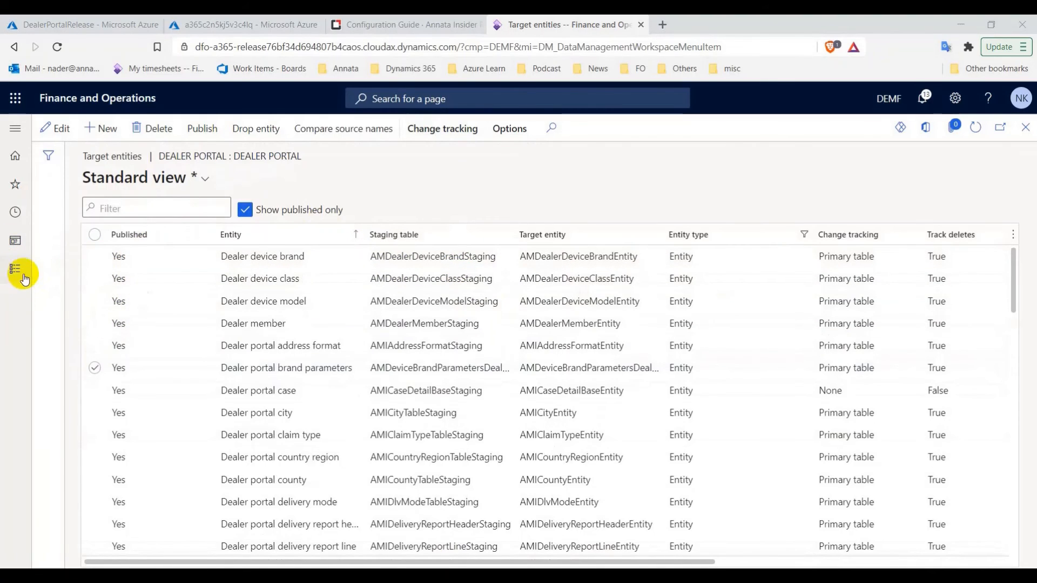
# Check the configuration guide, then close the Dealer Portal target entities form
pyautogui.click(400, 24)
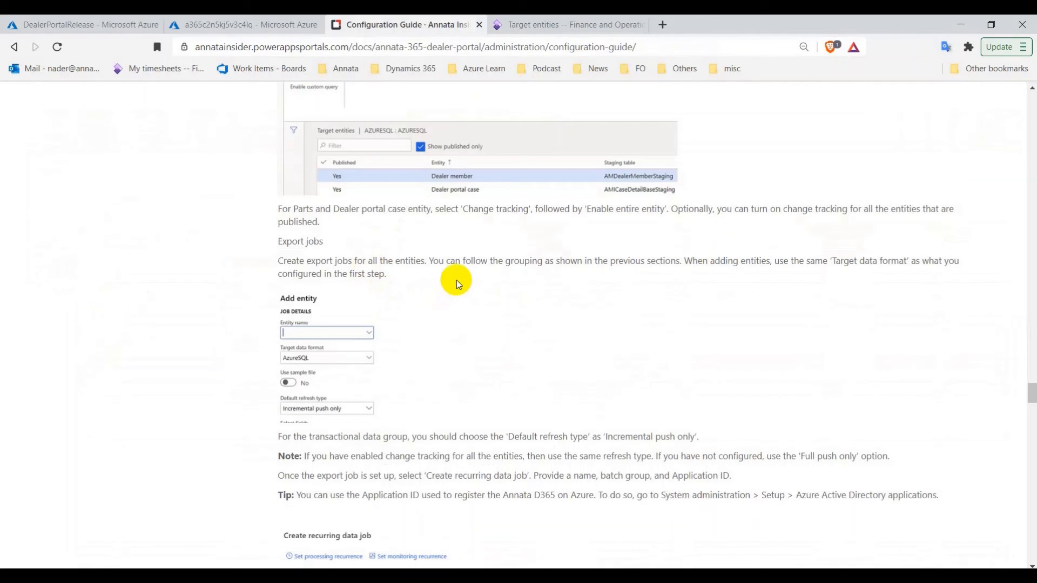
pyautogui.click(573, 24)
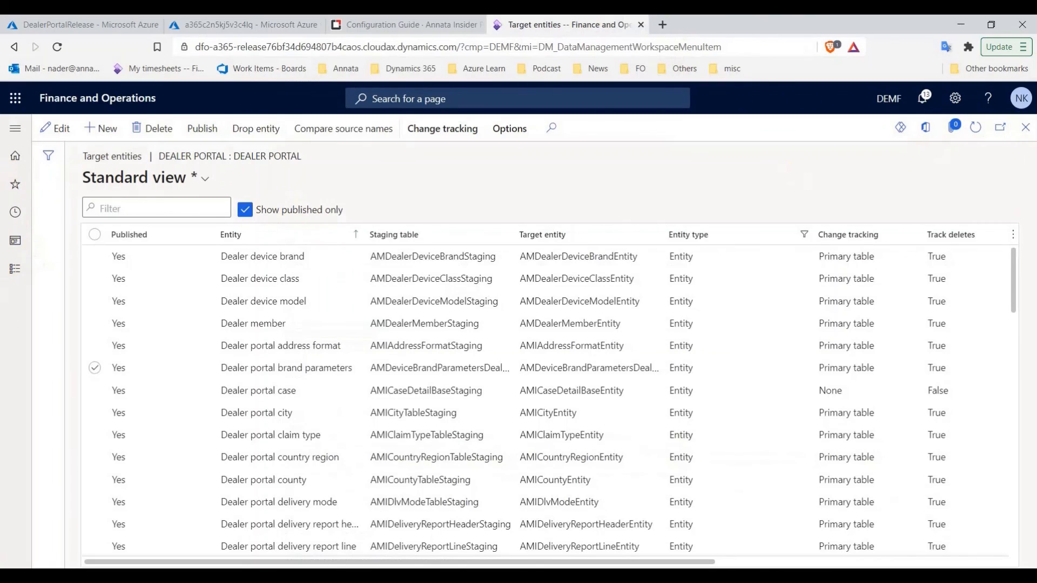
pyautogui.click(1028, 130)
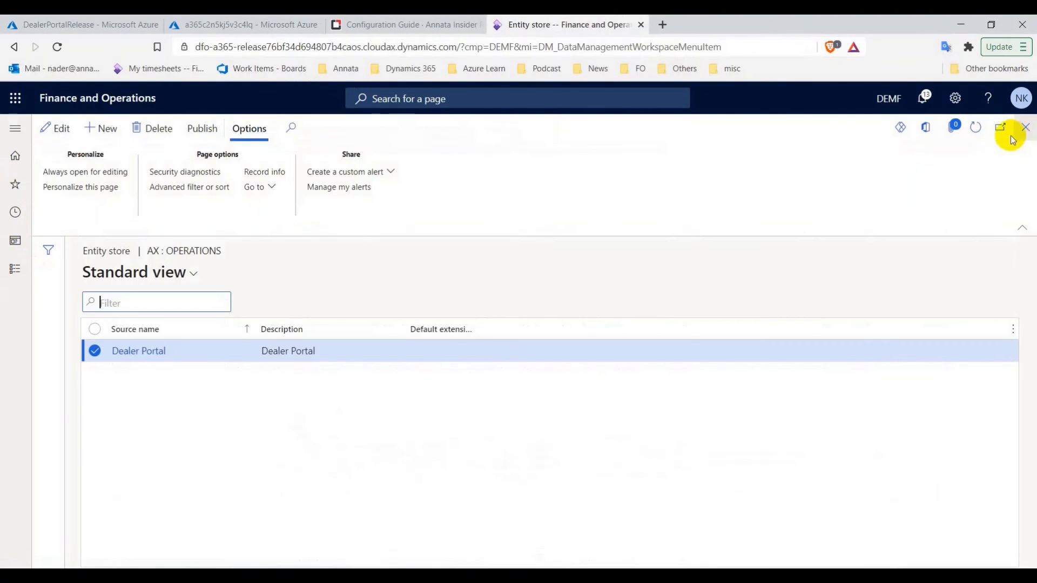
# Start a new export project and copy the name 'Dealer setup' from the configuration guide
pyautogui.click(1026, 129)
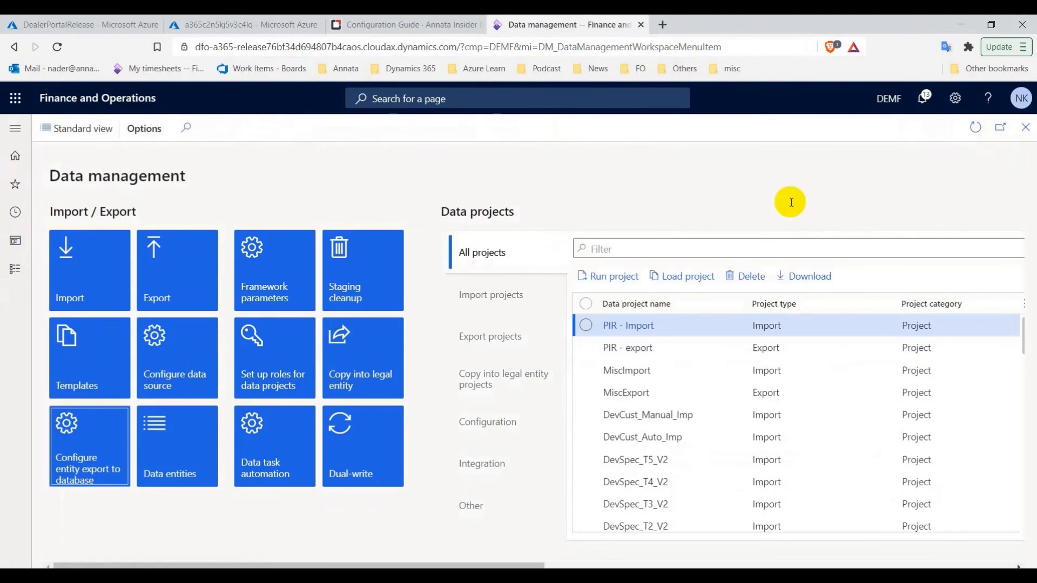
pyautogui.click(181, 280)
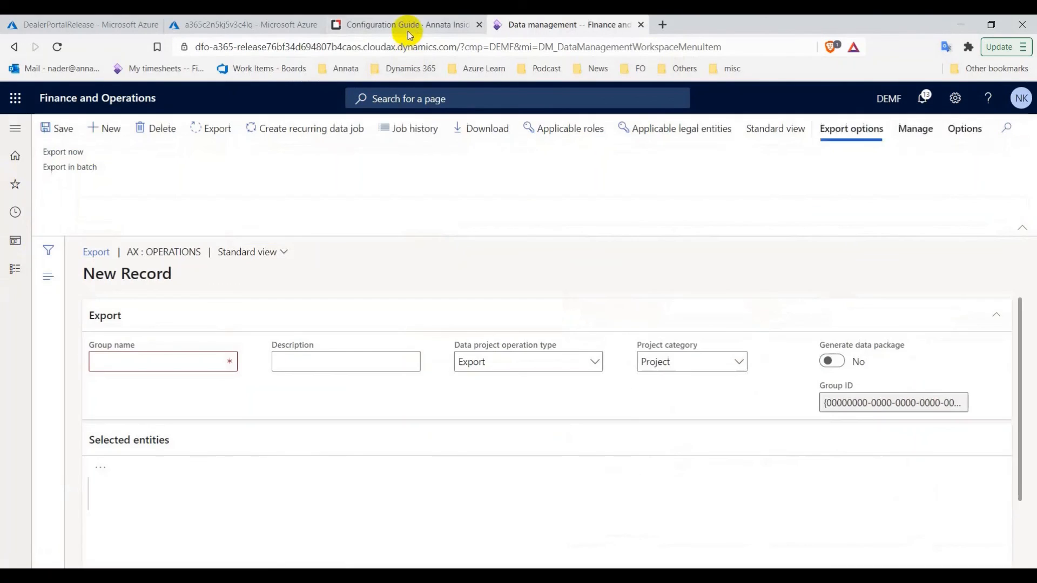
pyautogui.click(407, 31)
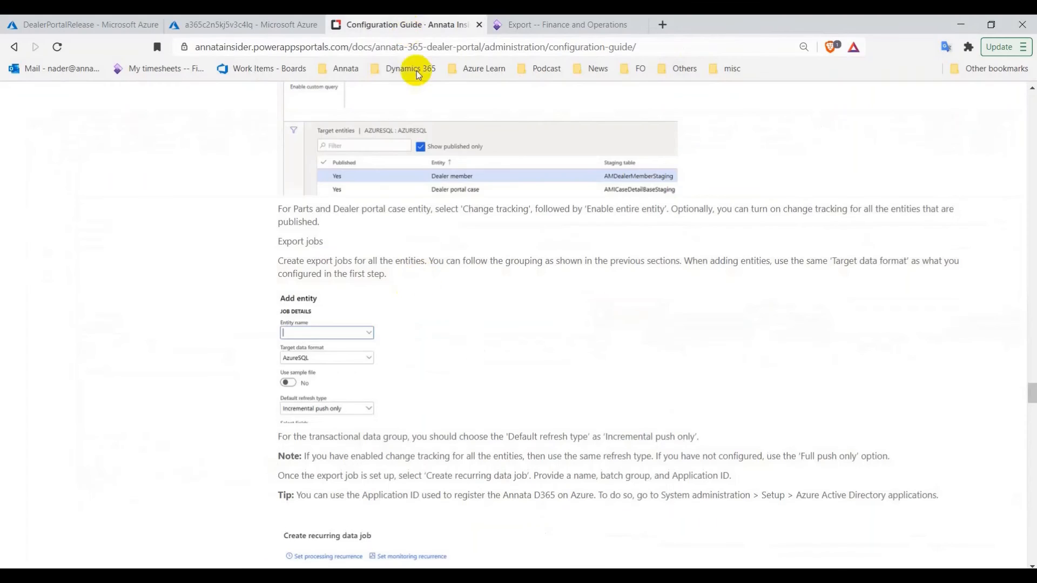
pyautogui.scroll(8, 415, 298)
pyautogui.scroll(20, 415, 298)
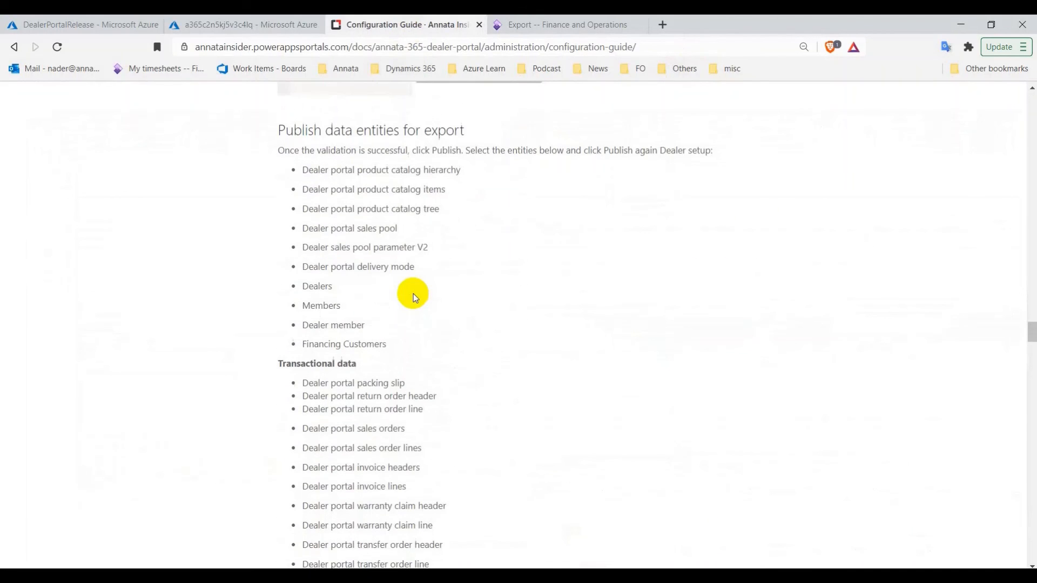
pyautogui.scroll(-3, 413, 294)
pyautogui.scroll(3, 412, 290)
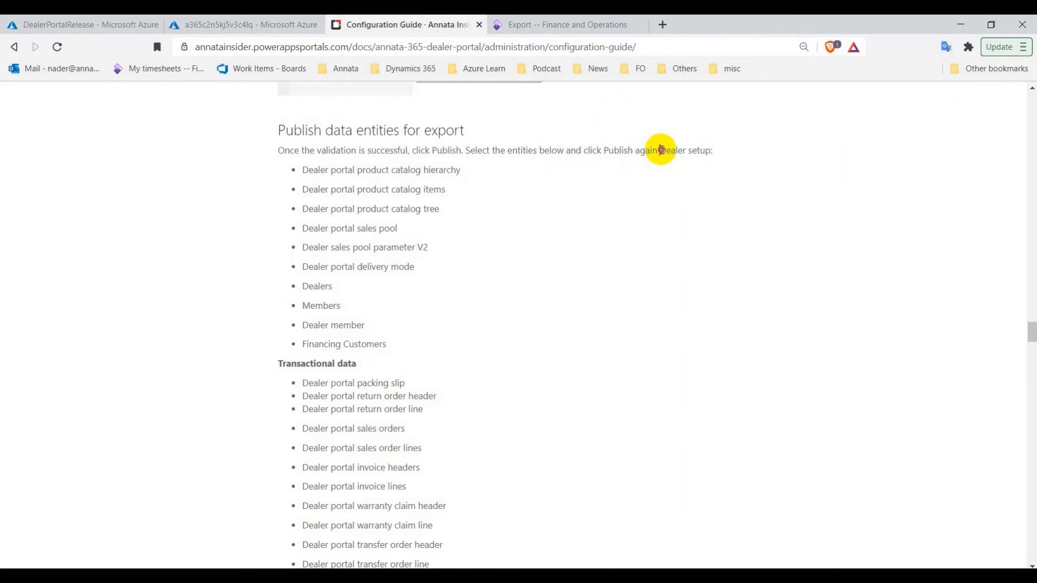
pyautogui.moveTo(662, 150); pyautogui.dragTo(703, 150)
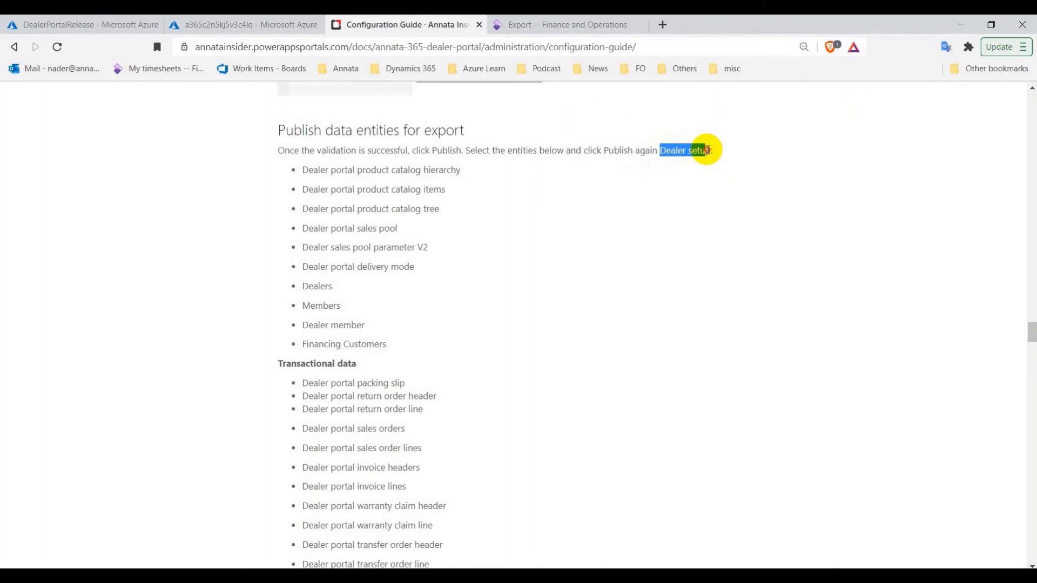
pyautogui.rightClick(708, 150)
pyautogui.click(701, 158)
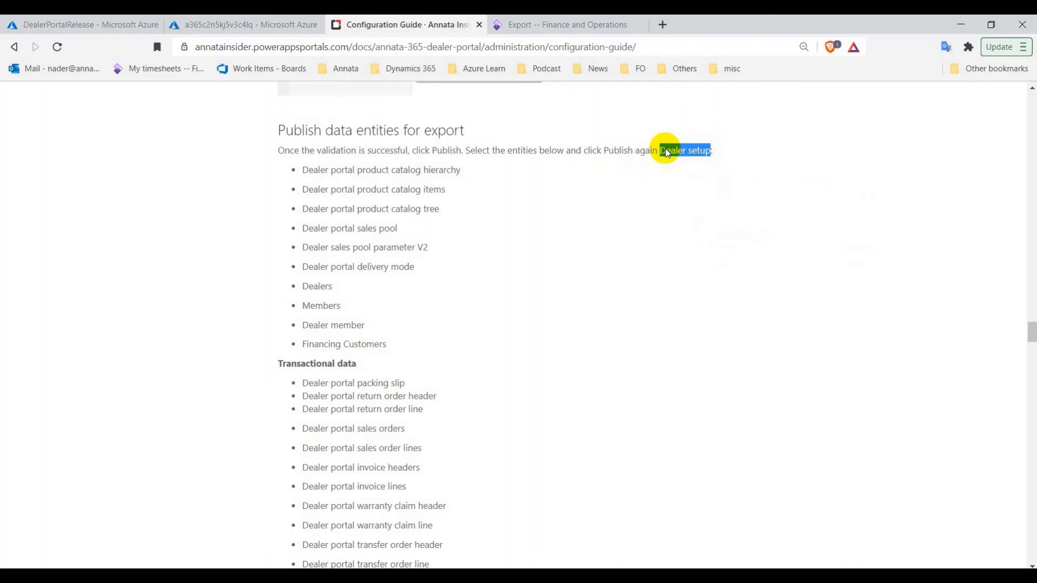
# Give the export project group name and description 'Dealer setup', with project category Integration
pyautogui.click(523, 23)
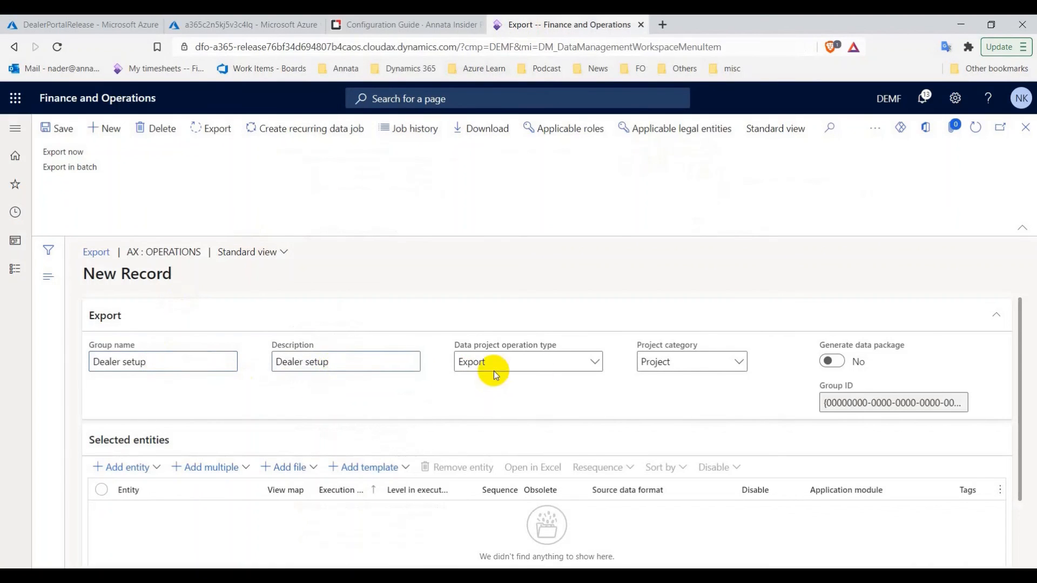
pyautogui.click(709, 365)
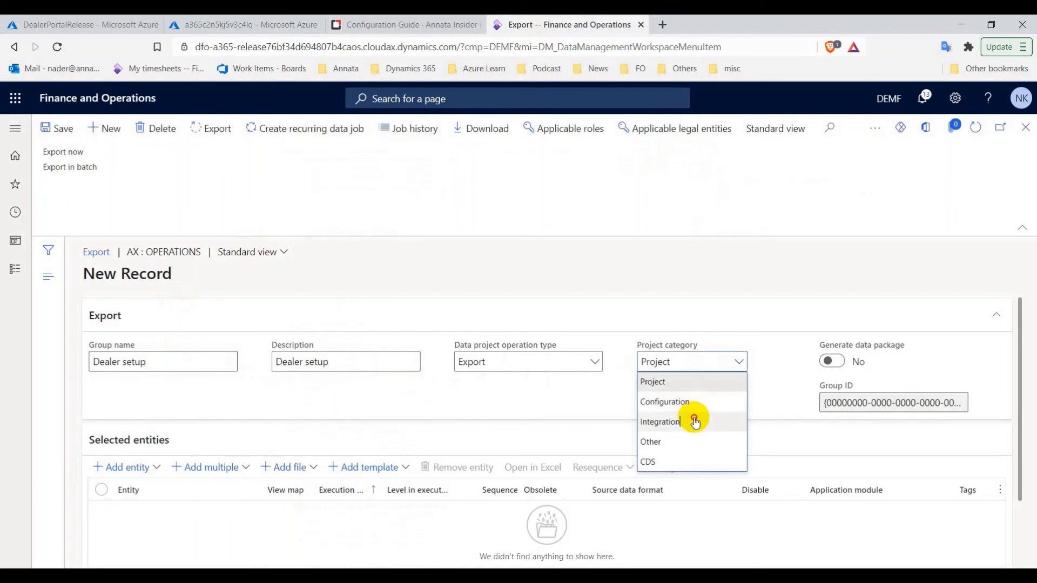
pyautogui.click(695, 422)
pyautogui.scroll(-1, 278, 404)
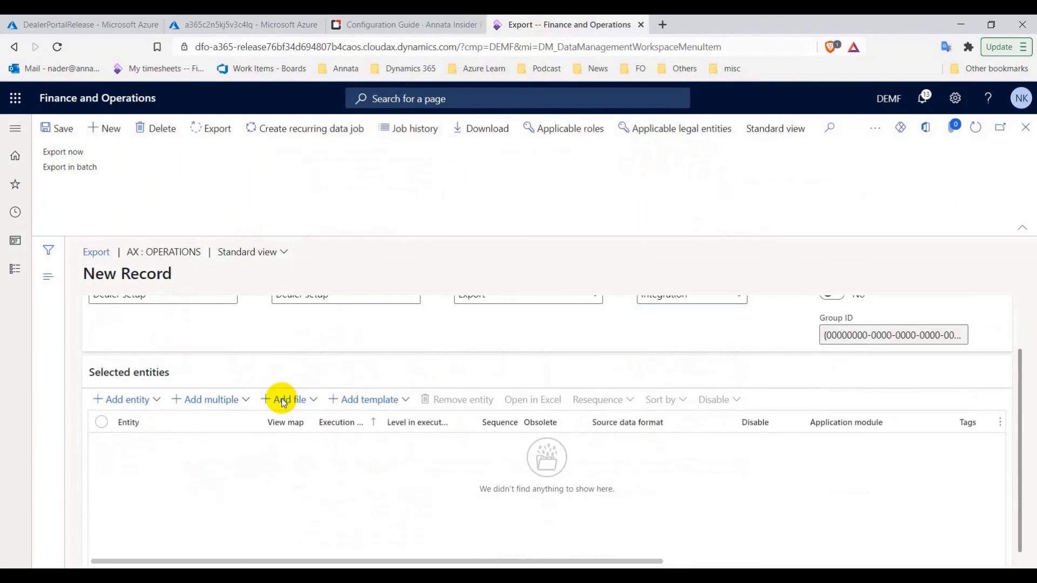
pyautogui.scroll(1, 204, 382)
pyautogui.click(427, 25)
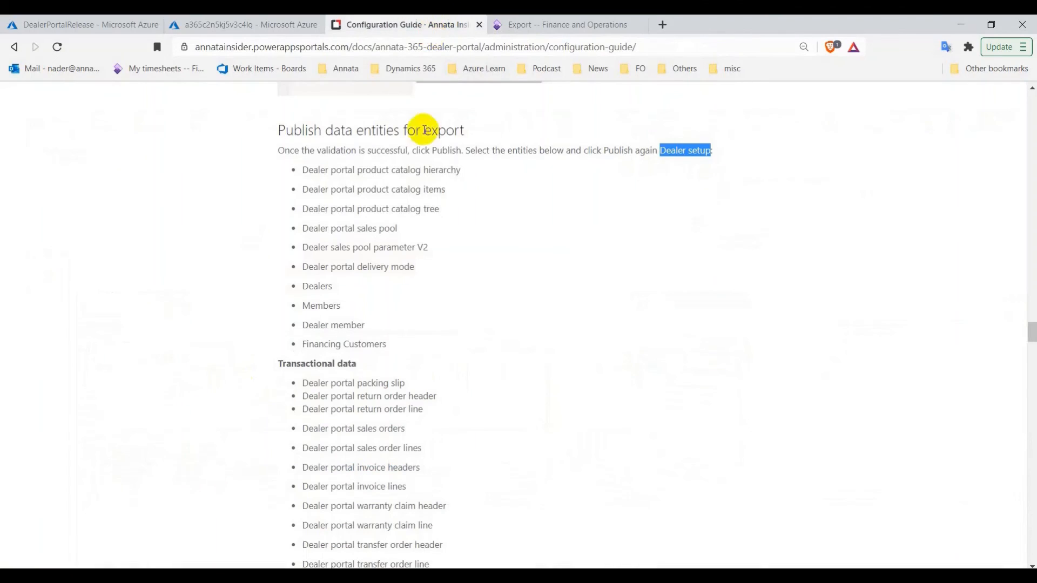
pyautogui.moveTo(405, 349); pyautogui.dragTo(363, 170)
pyautogui.click(350, 170)
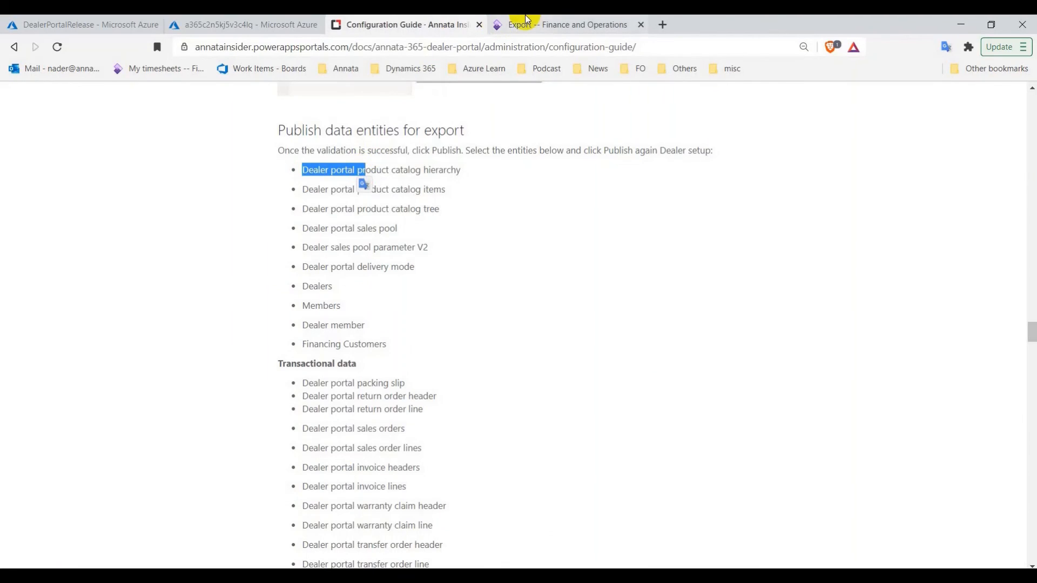
pyautogui.click(520, 30)
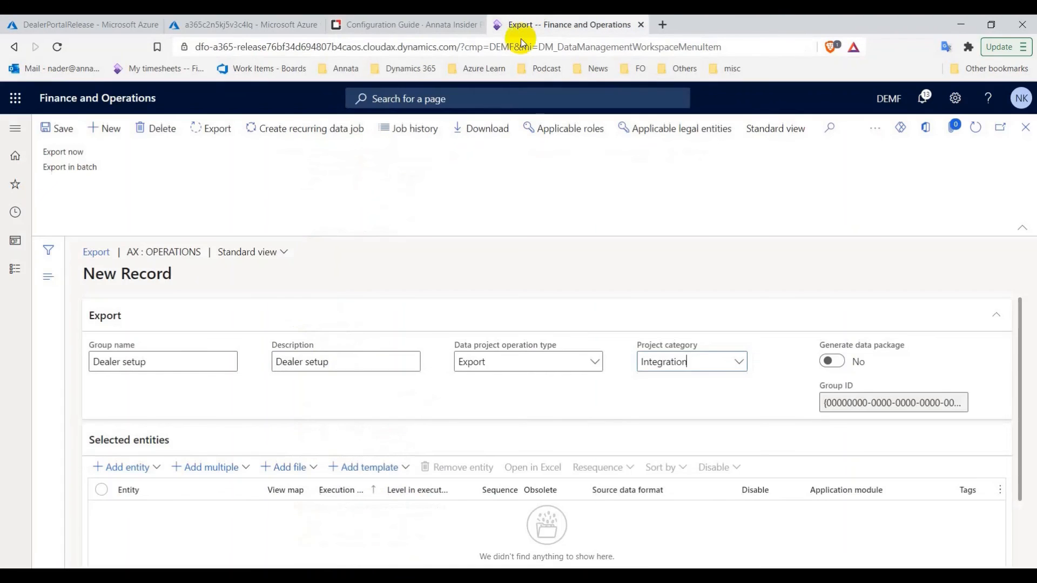
# Add all three 'Dealer portal pr' product catalog entities with target data format Dealer Portal
pyautogui.click(217, 465)
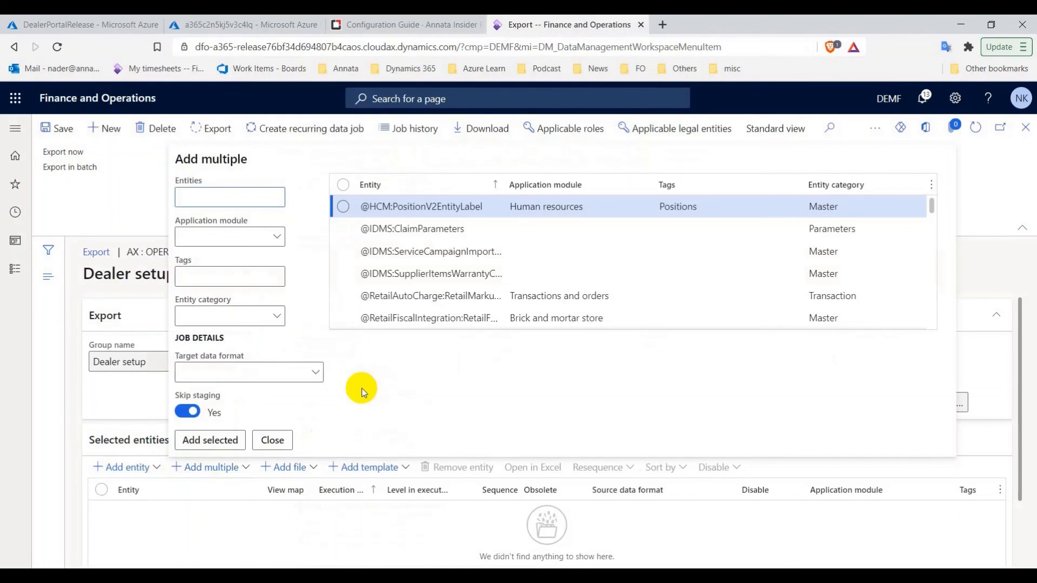
pyautogui.write('Dealer portal pr')
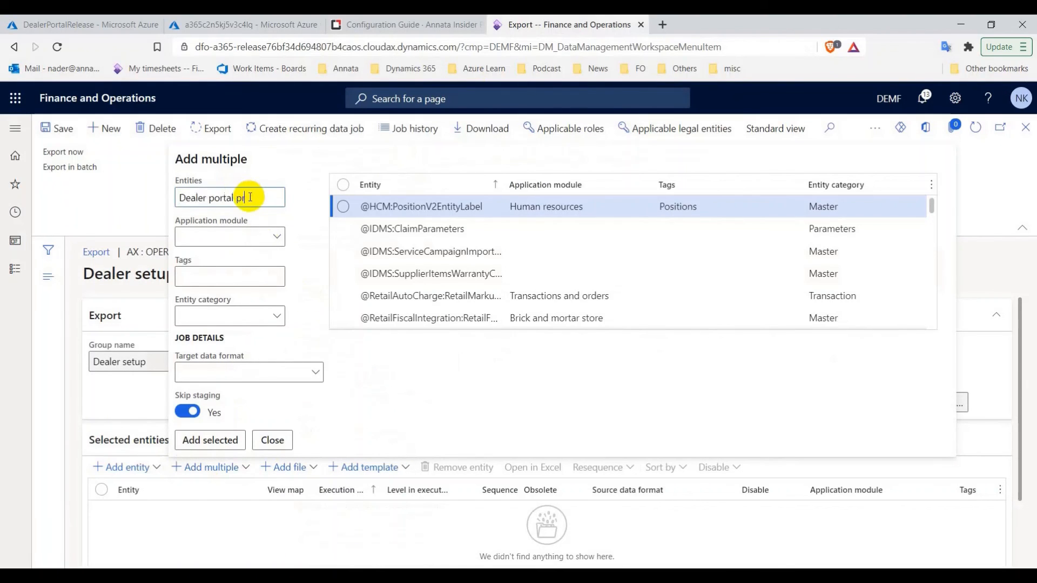
pyautogui.press('Return')
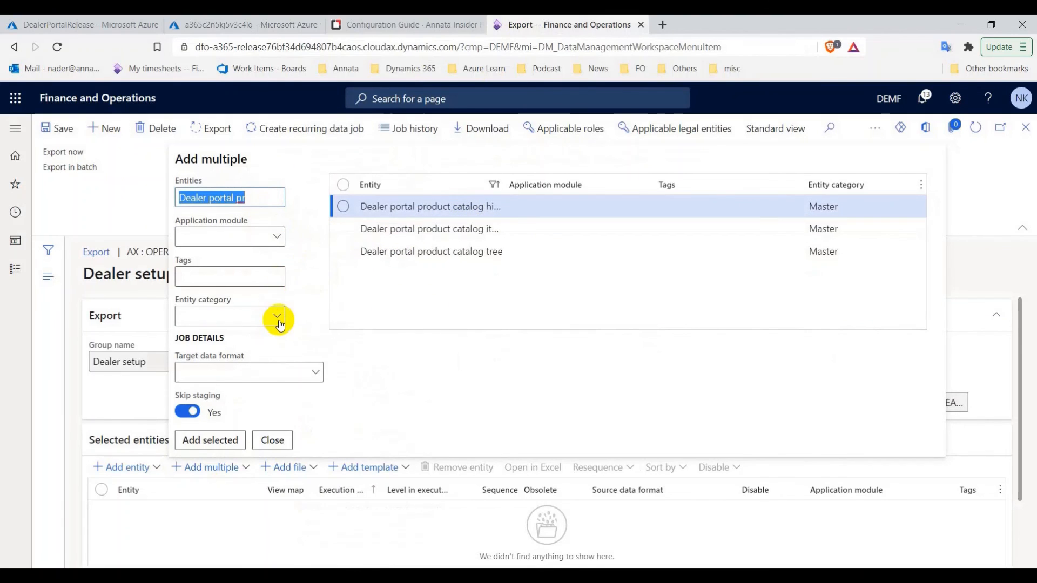
pyautogui.click(317, 373)
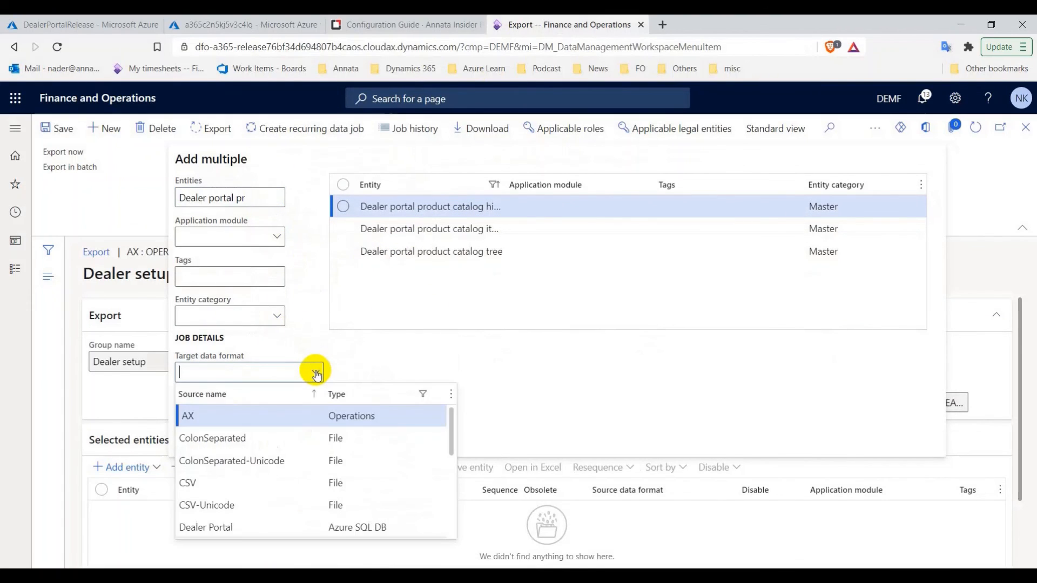
pyautogui.click(202, 528)
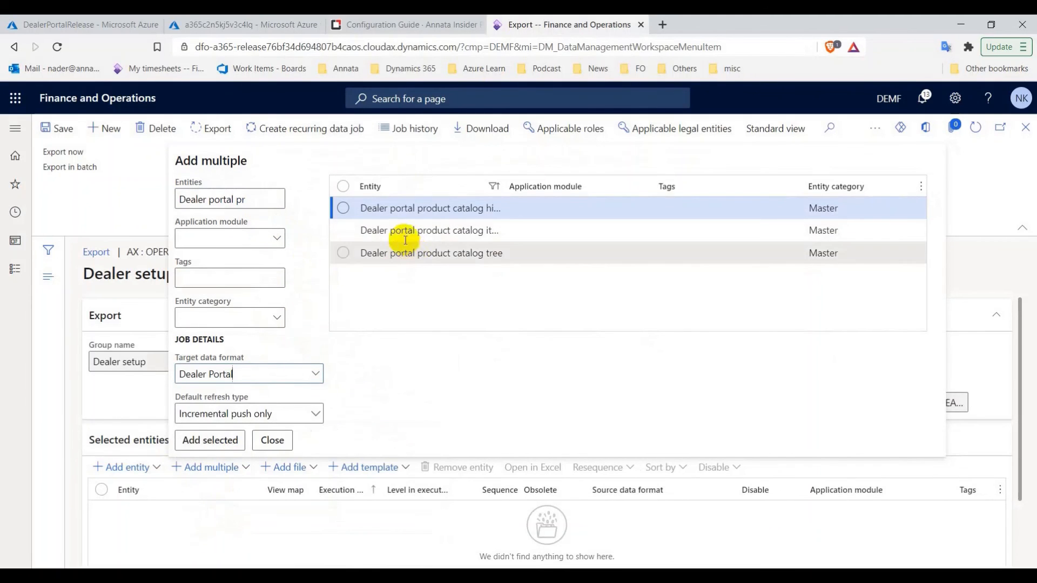
pyautogui.click(346, 194)
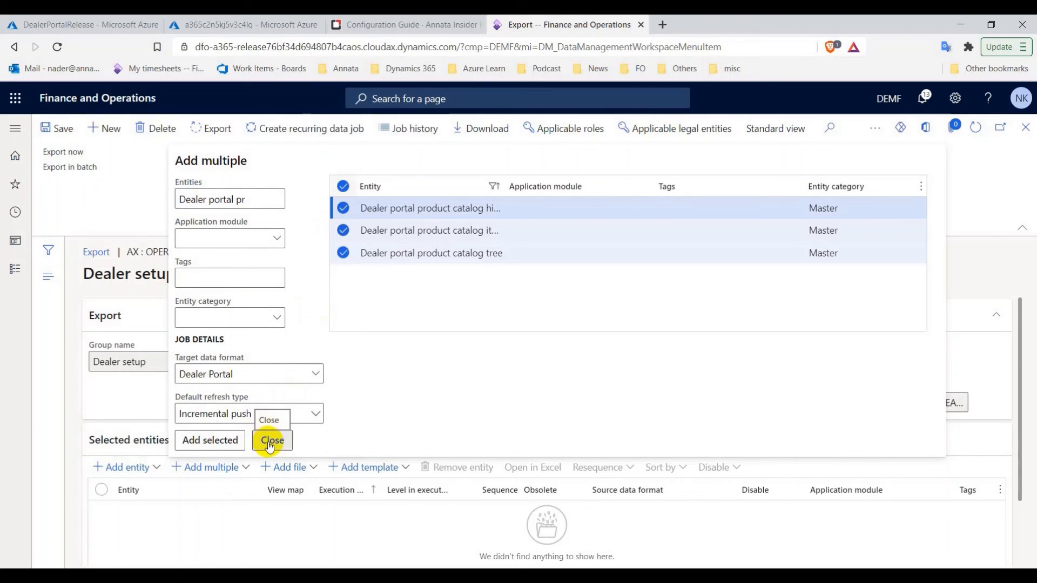
pyautogui.click(232, 444)
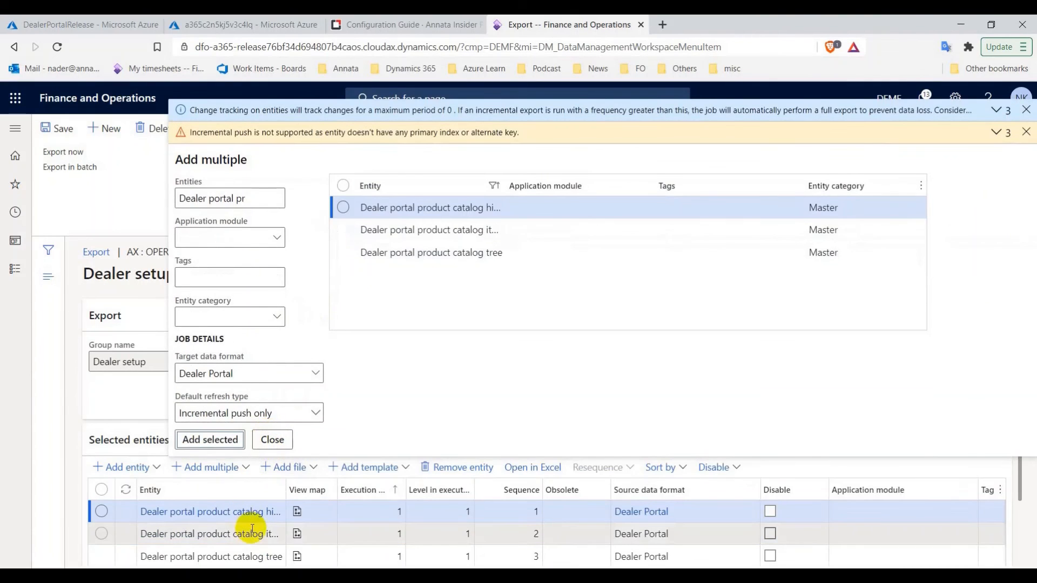
pyautogui.scroll(-1, 252, 528)
# Add the Dealer portal sales pool entity to the export project
pyautogui.click(411, 24)
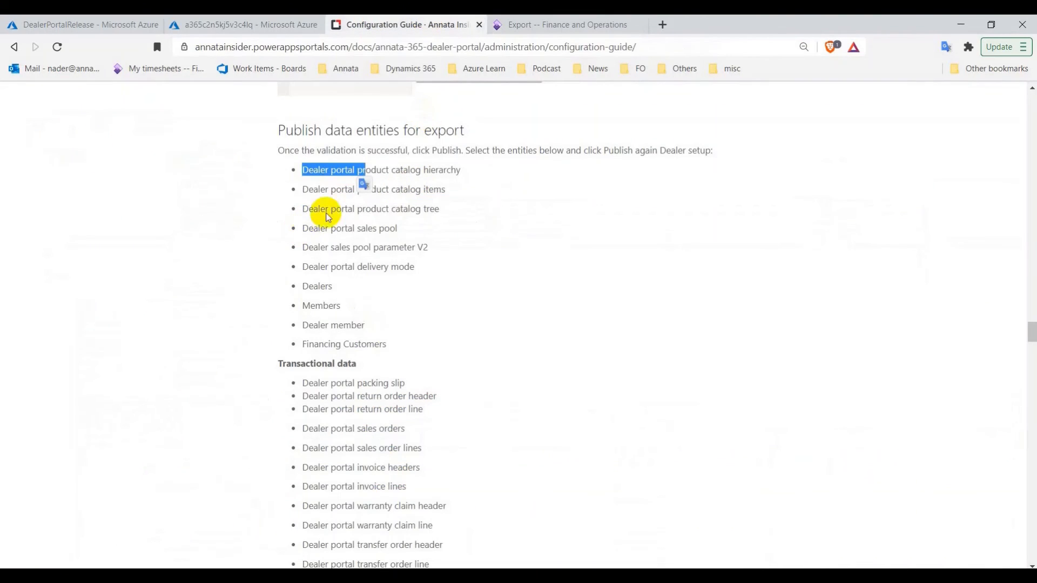
pyautogui.click(303, 228)
pyautogui.moveTo(306, 228); pyautogui.dragTo(375, 226)
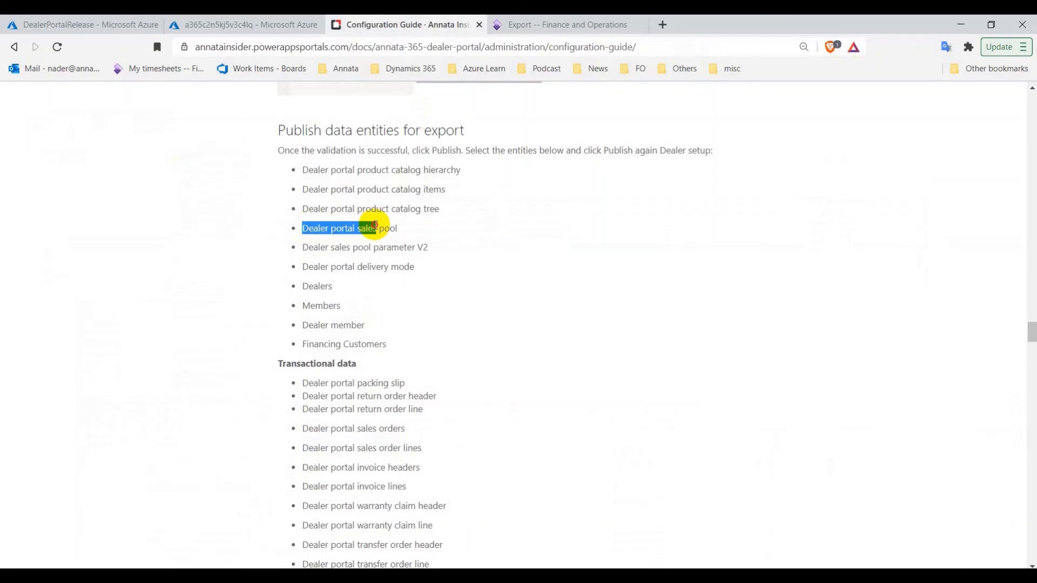
pyautogui.click(562, 22)
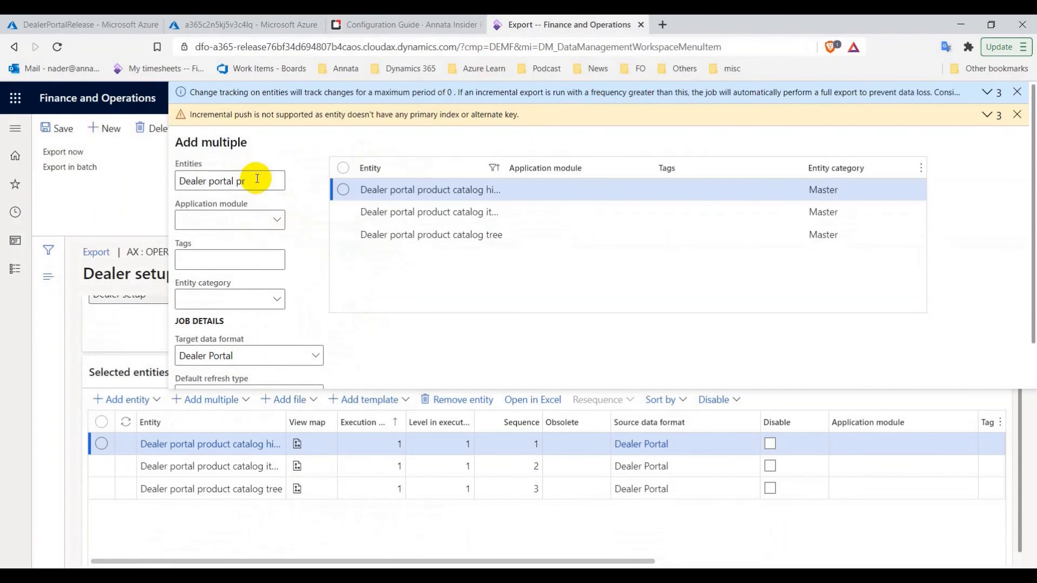
pyautogui.press('Return')
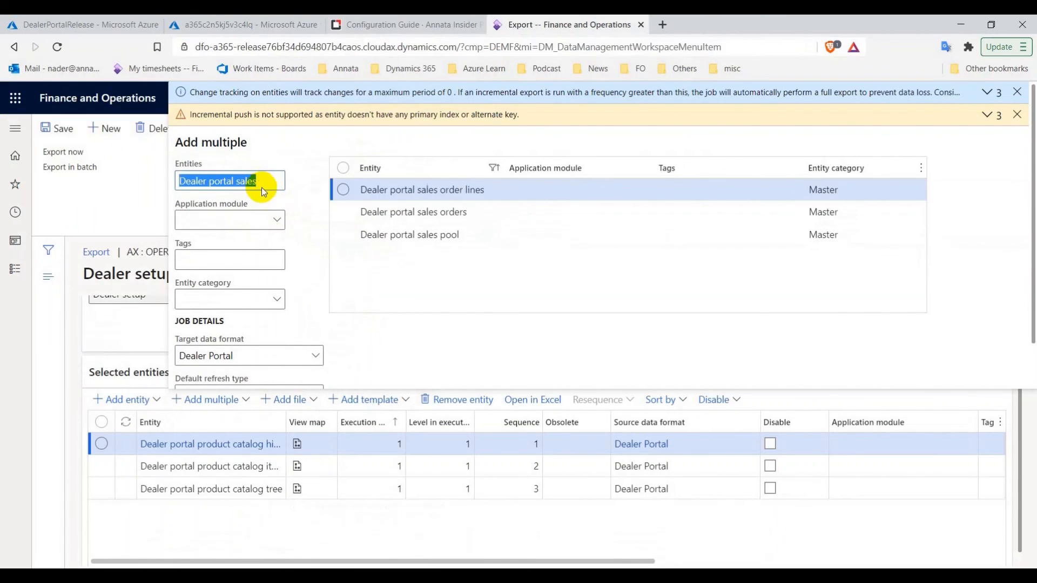
pyautogui.click(367, 235)
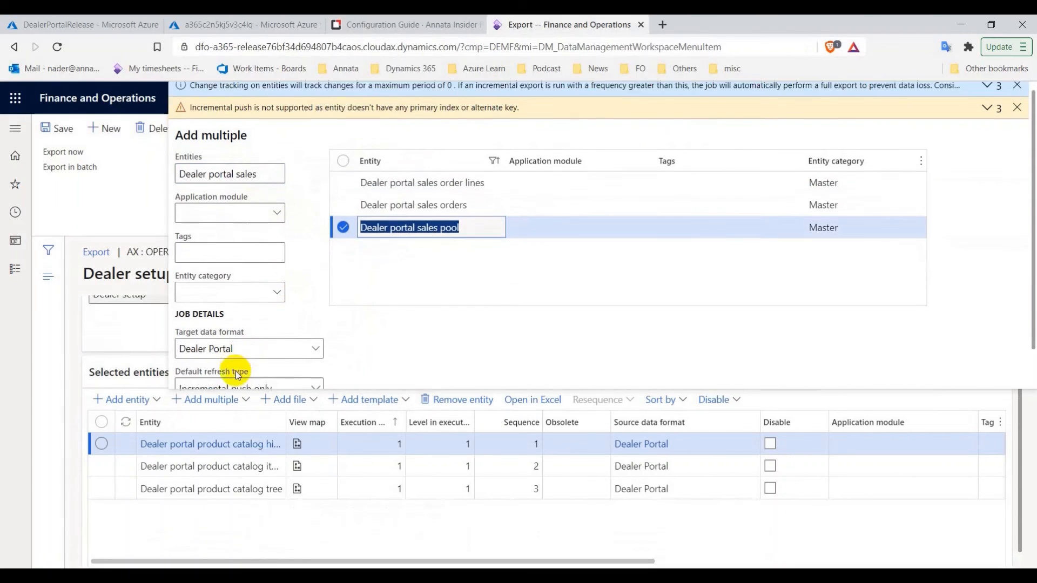
pyautogui.click(229, 376)
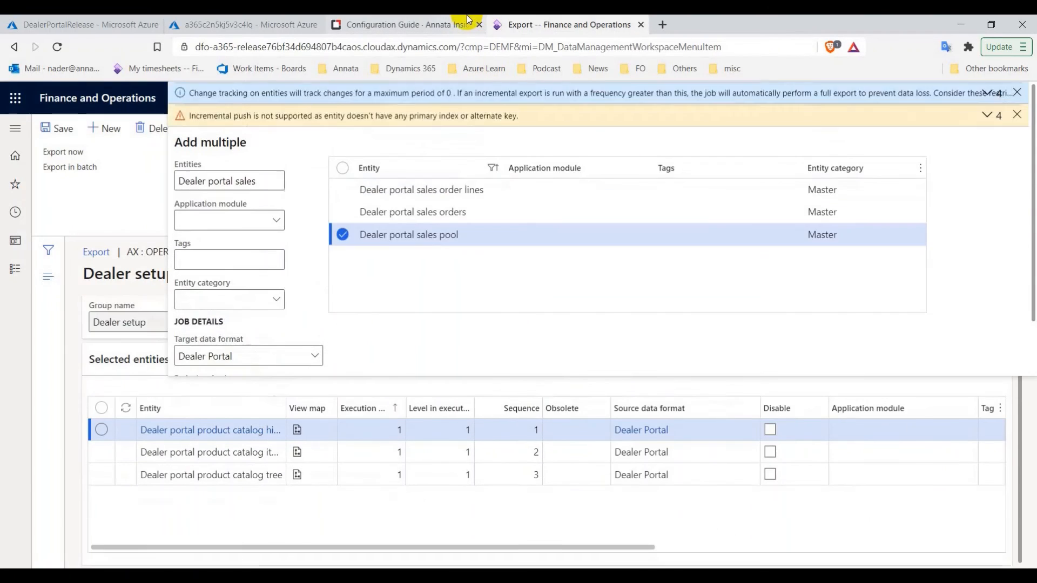
# Select the Dealer sales pool parameter V2 entity, copying its name from the guide
pyautogui.click(468, 19)
pyautogui.tripleClick(360, 246)
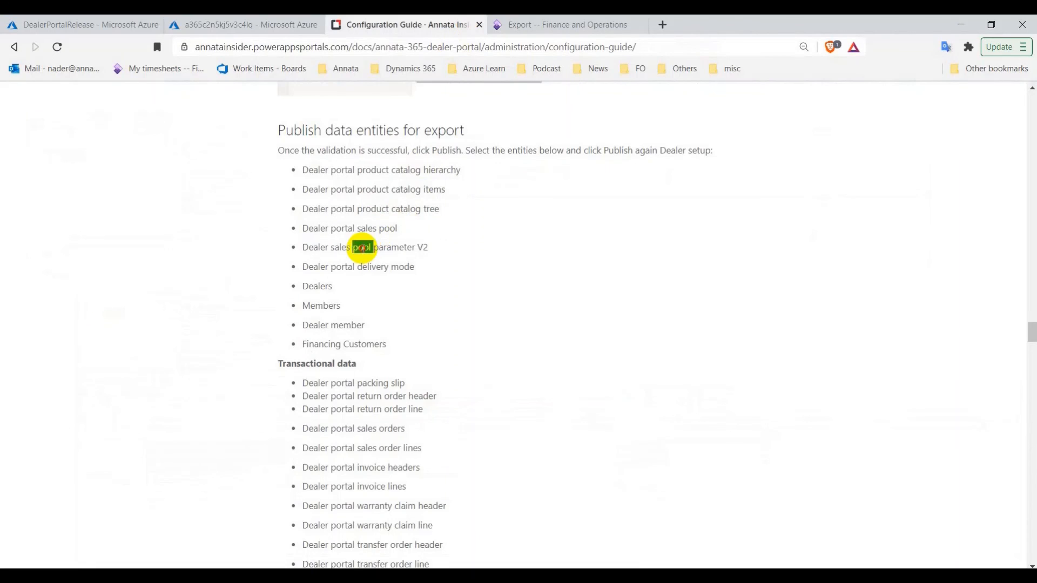
pyautogui.rightClick(361, 247)
pyautogui.click(393, 260)
pyautogui.click(529, 21)
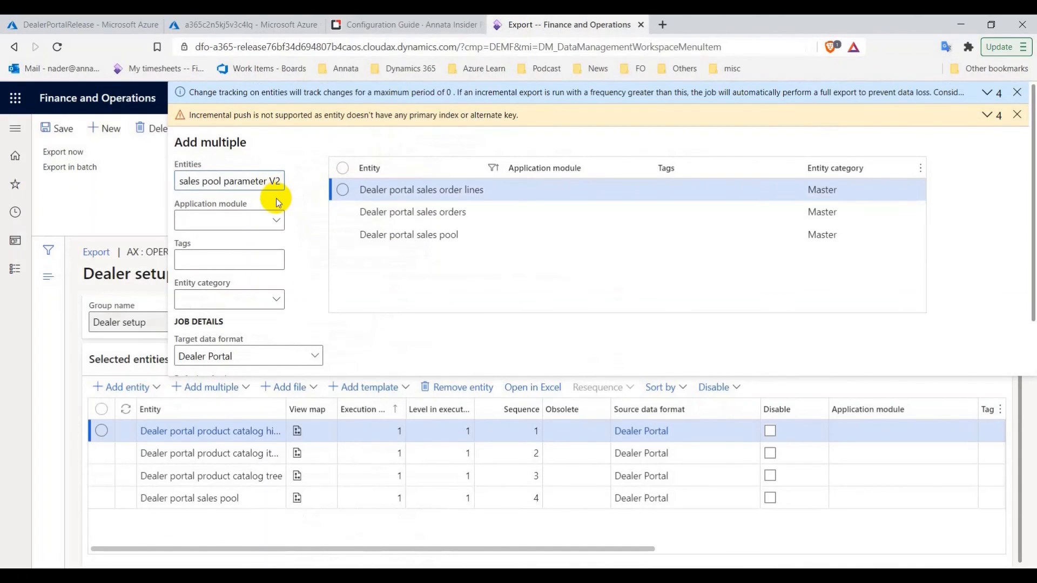
pyautogui.click(345, 196)
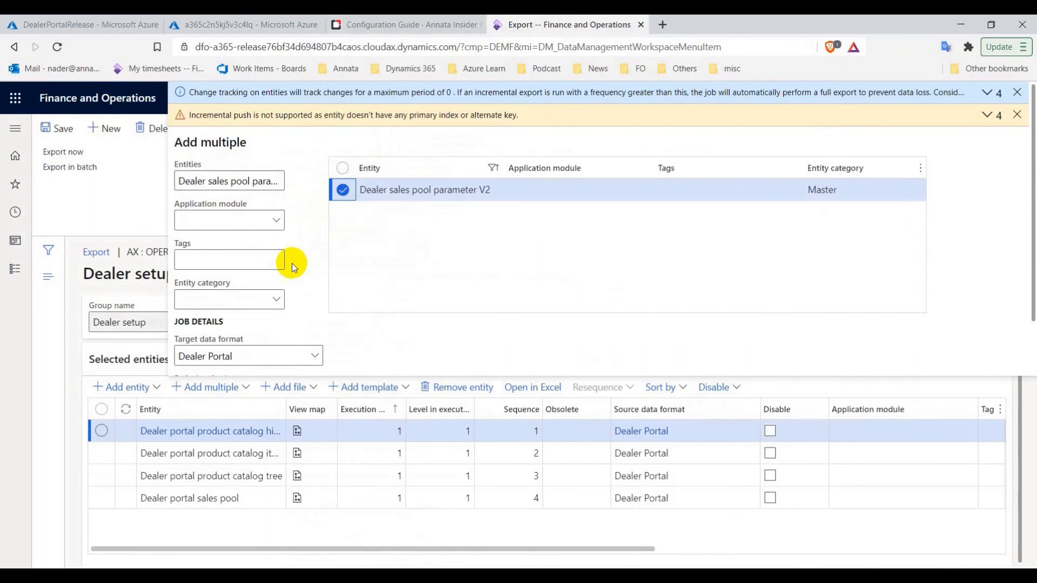
pyautogui.scroll(-1, 290, 270)
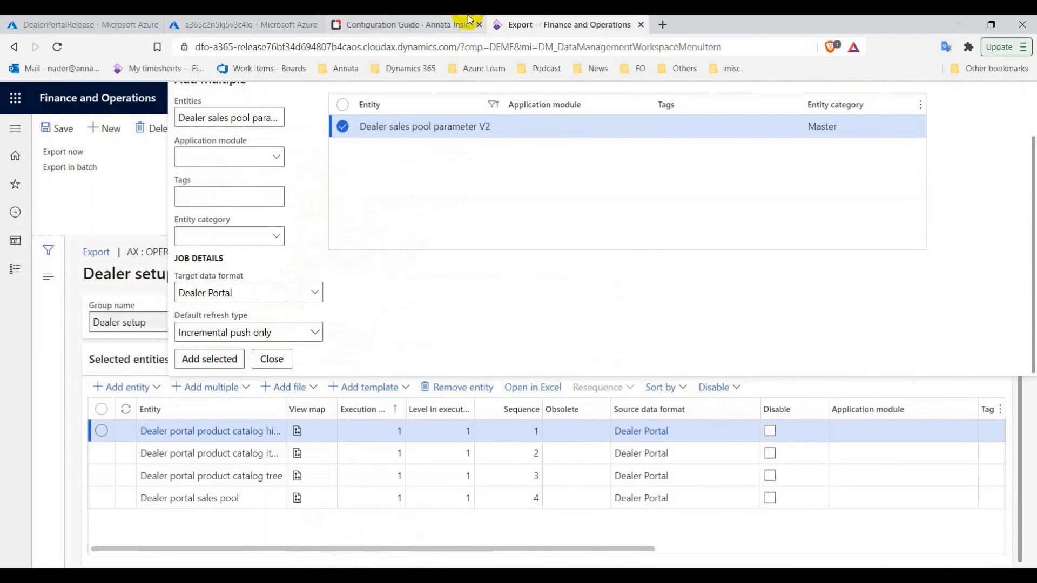
# Search for and add the Dealer portal delivery mode entity
pyautogui.click(469, 20)
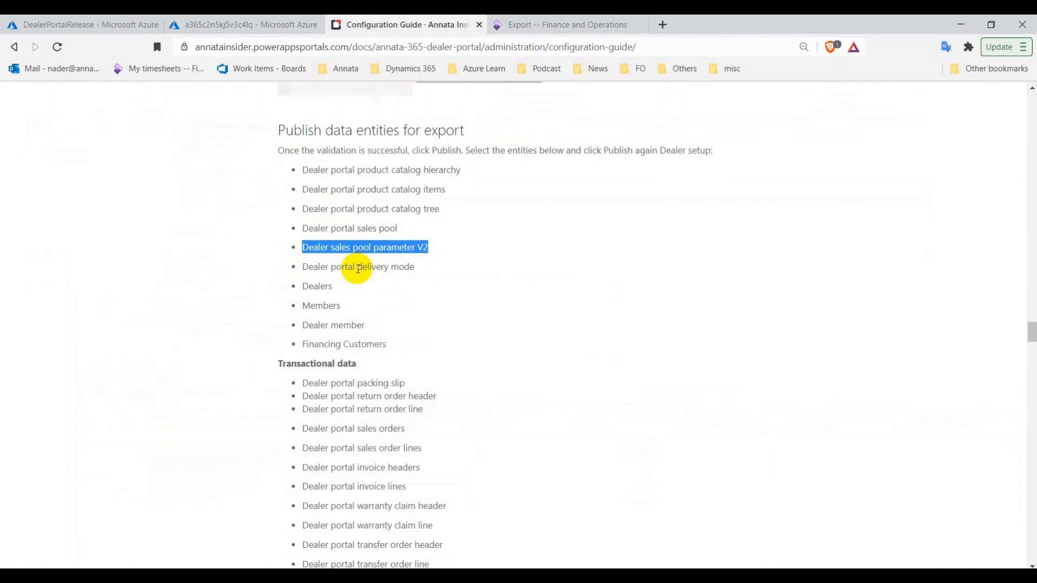
pyautogui.tripleClick(322, 267)
pyautogui.rightClick(324, 267)
pyautogui.click(340, 277)
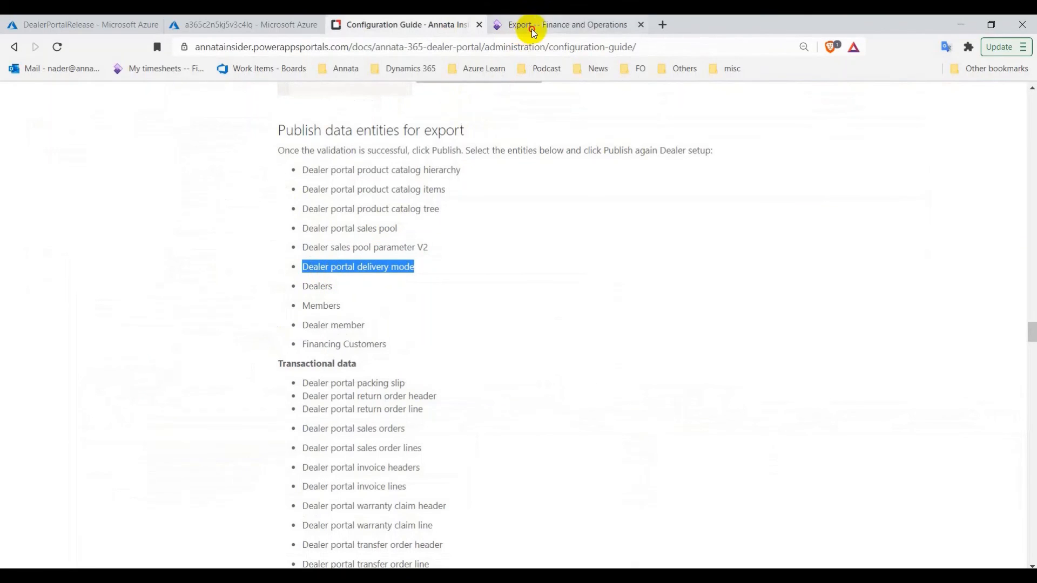
pyautogui.click(531, 28)
pyautogui.tripleClick(258, 119)
pyautogui.hotkey('ctrl', 'v')
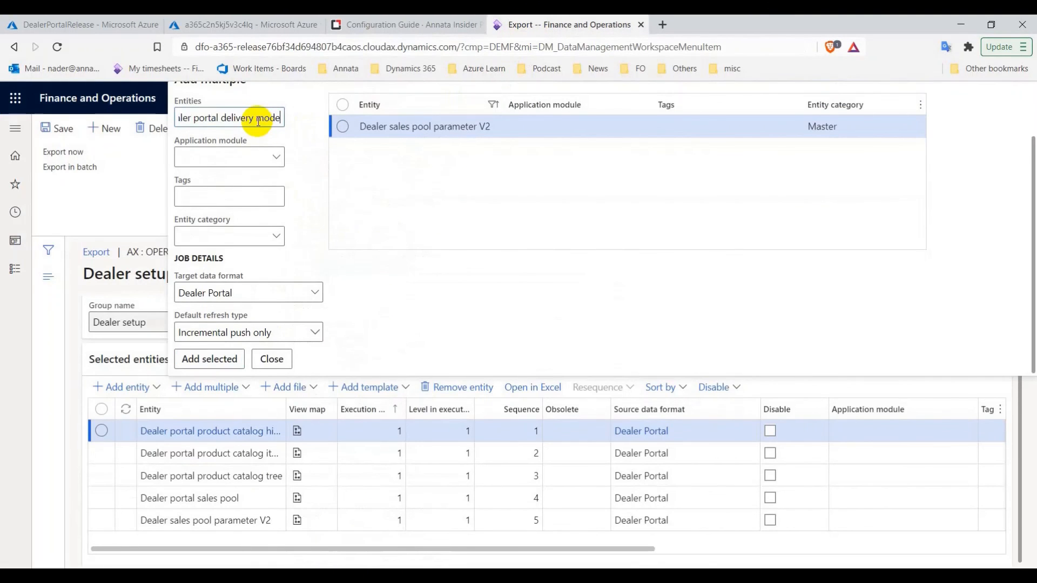
pyautogui.press('Return')
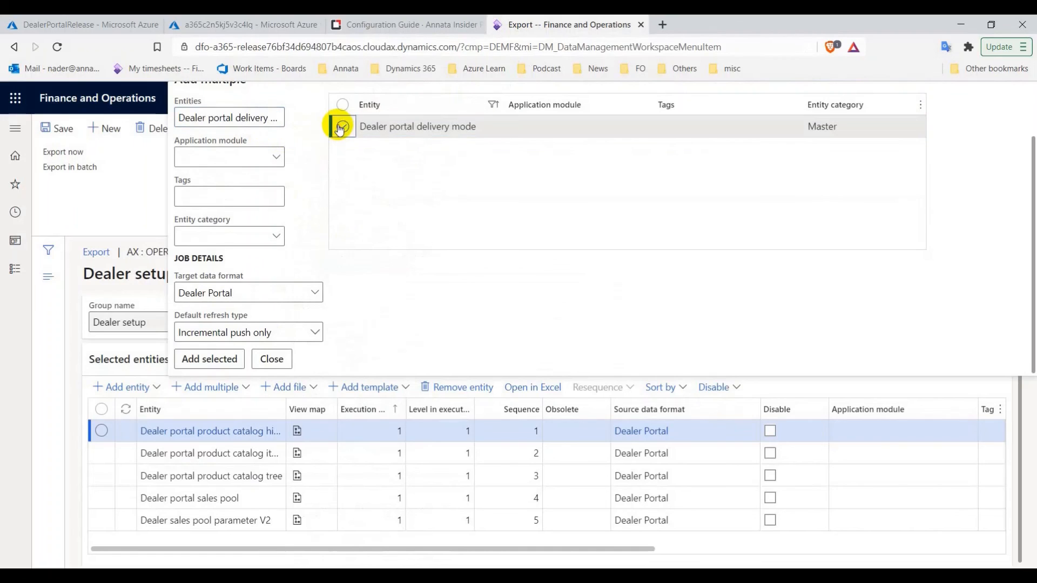
pyautogui.click(342, 126)
pyautogui.click(218, 359)
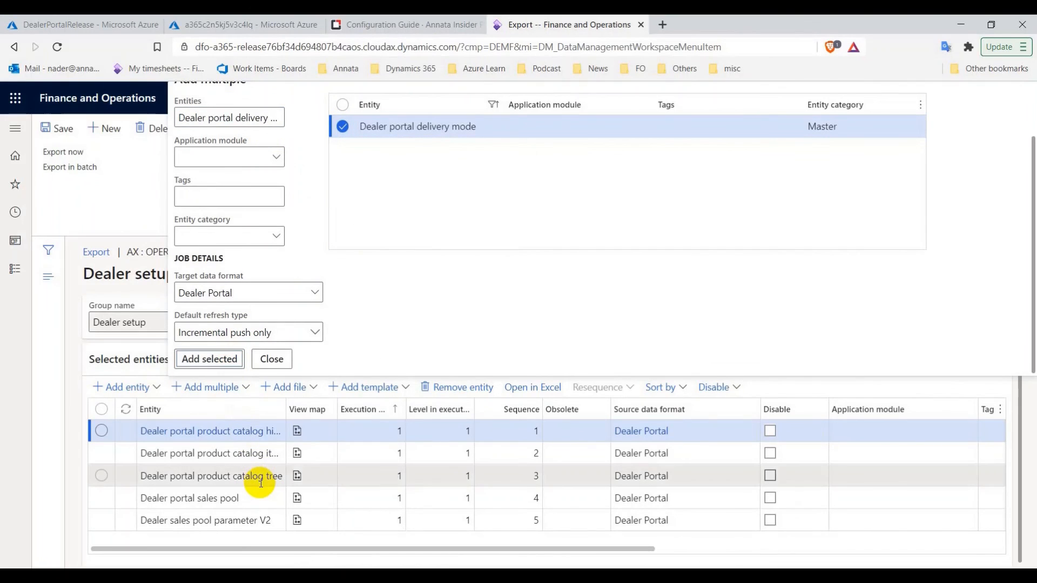
# Search for 'Dealers' and add the Dealers entity to the project
pyautogui.click(411, 24)
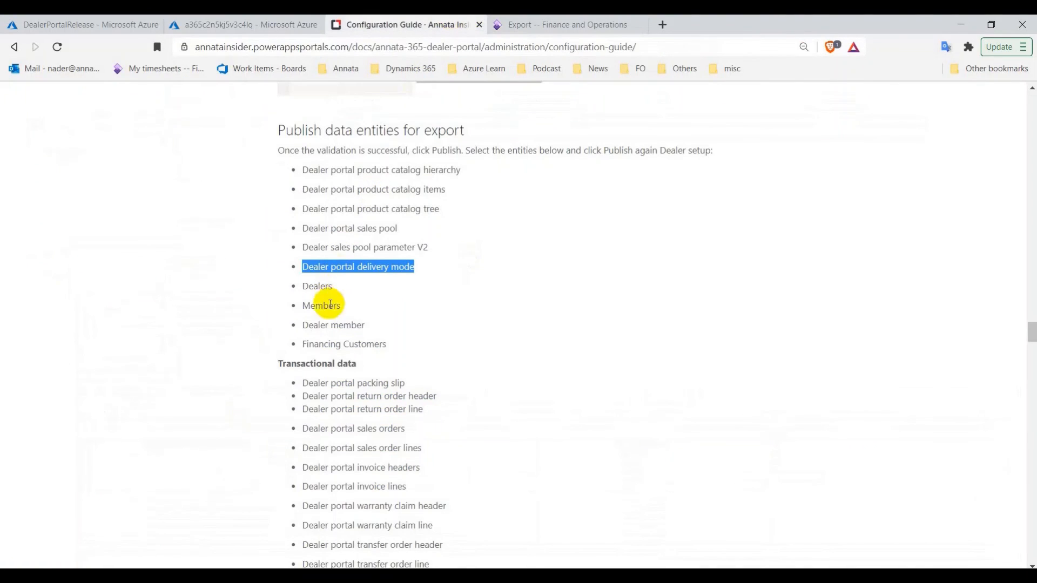
pyautogui.click(528, 20)
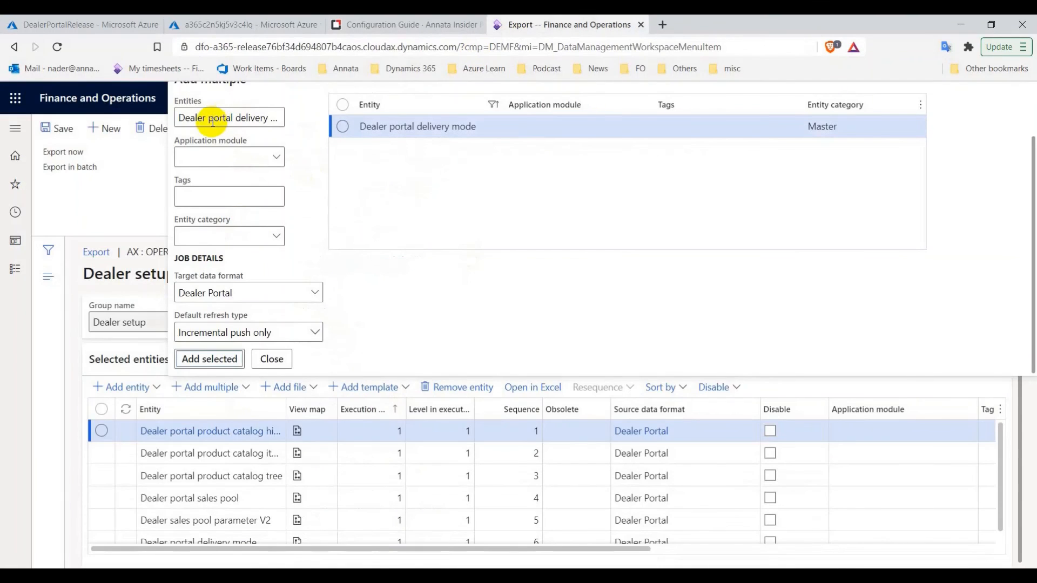
pyautogui.moveTo(212, 118); pyautogui.dragTo(297, 126)
pyautogui.press('BackSpace')
pyautogui.press('BackSpace')
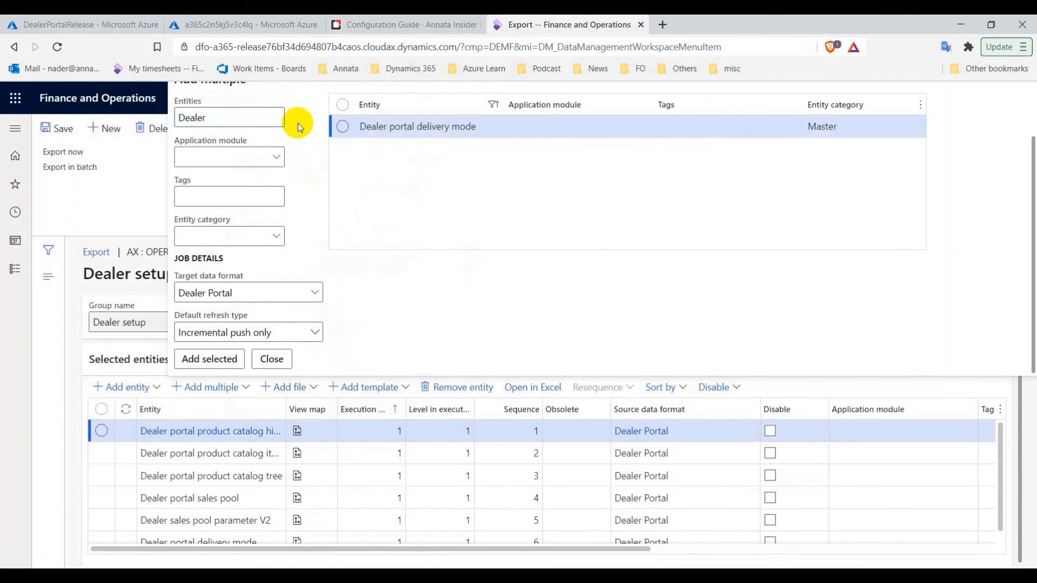
pyautogui.write('s')
pyautogui.press('Return')
pyautogui.click(343, 127)
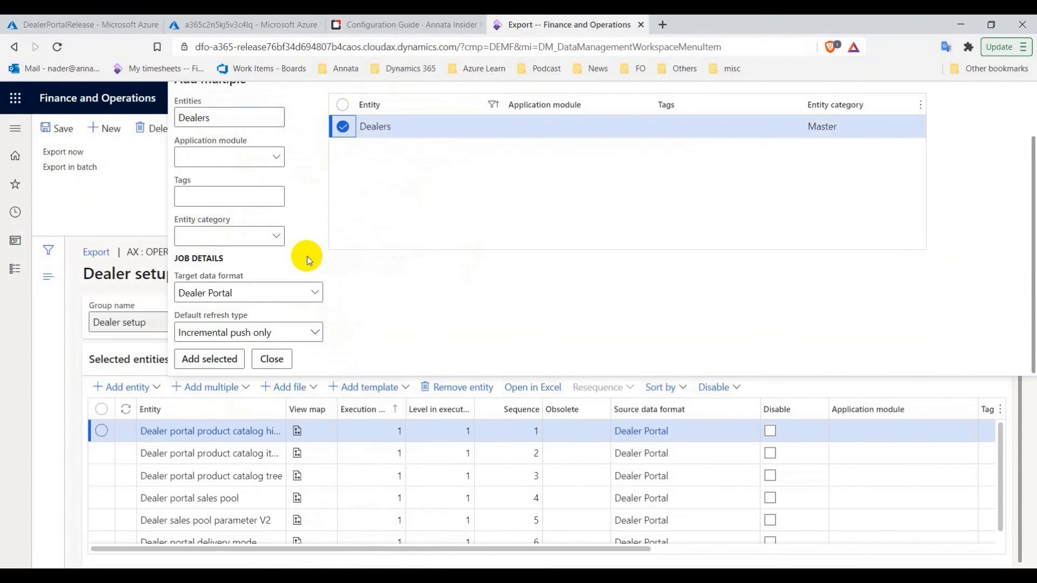
pyautogui.click(223, 360)
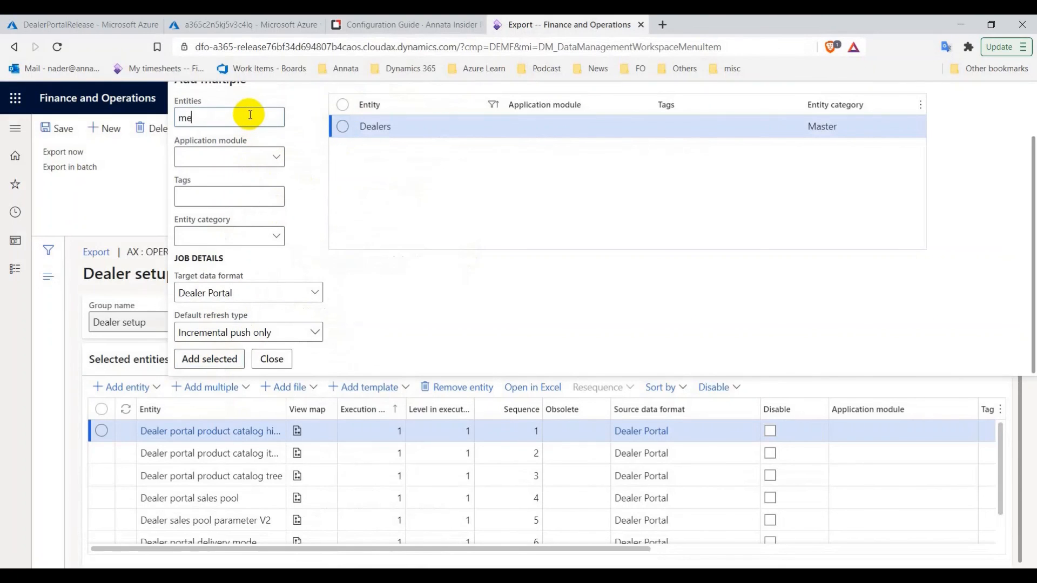
# Search for 'members' and add the Members entity to the project
pyautogui.press('Return')
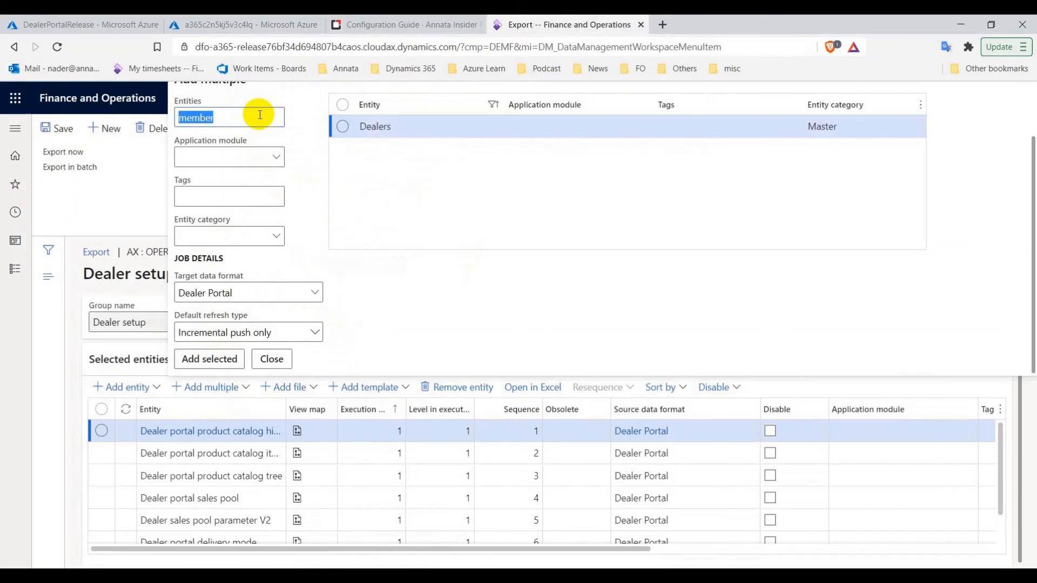
pyautogui.scroll(-4, 348, 173)
pyautogui.scroll(5, 356, 193)
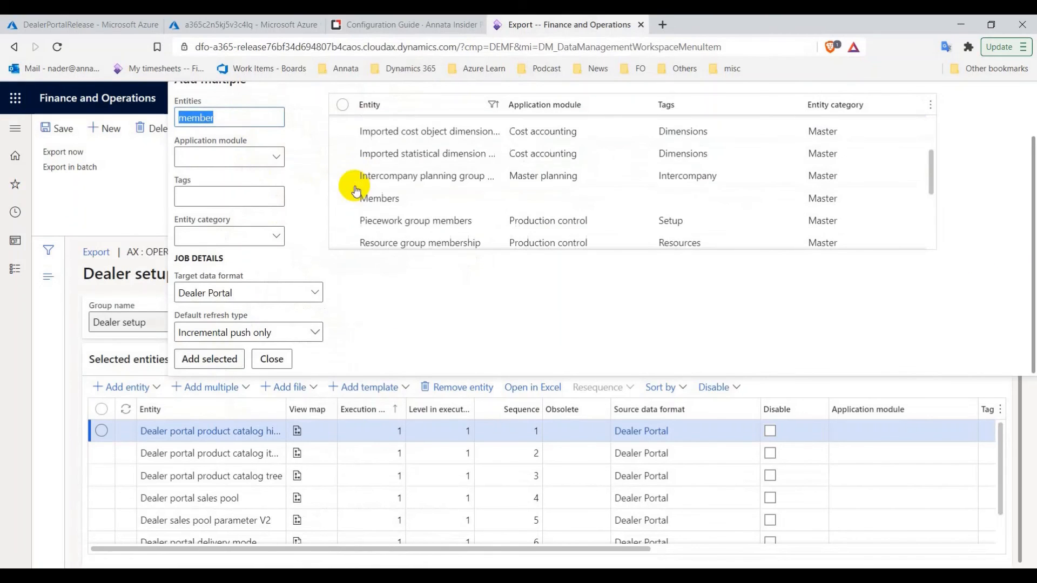
pyautogui.press('Return')
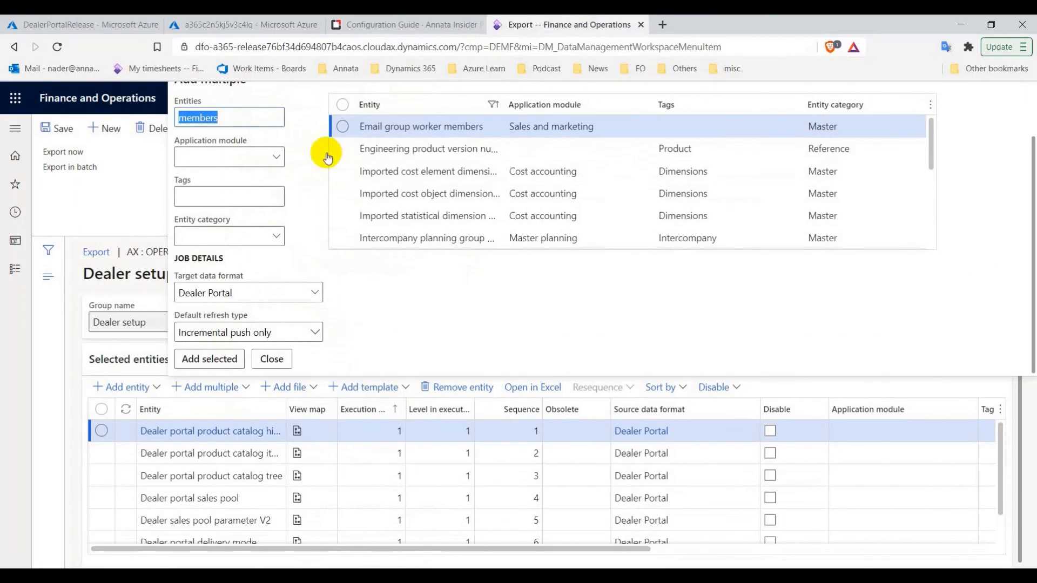
pyautogui.scroll(-2, 378, 172)
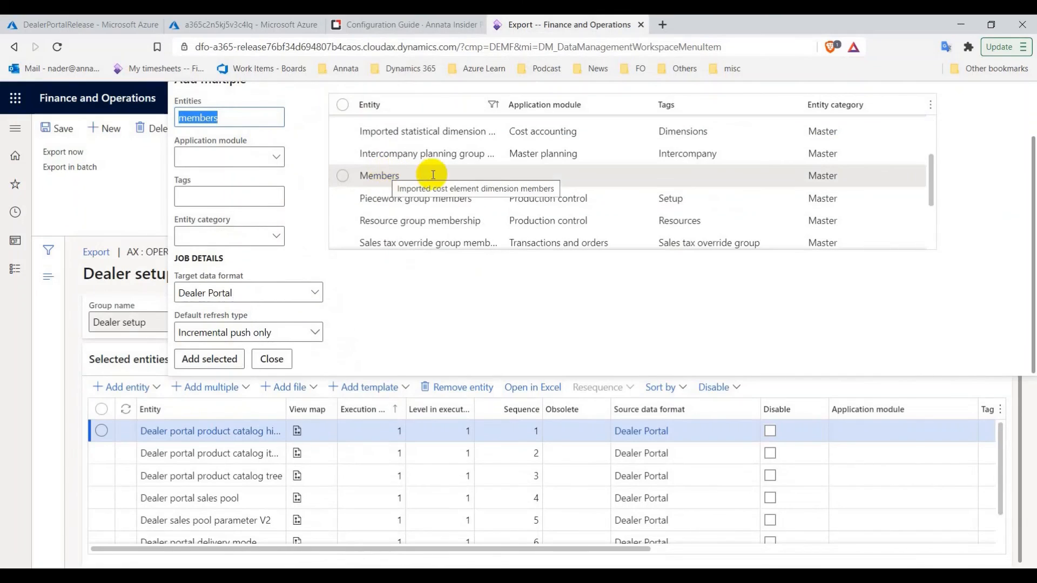
pyautogui.click(342, 176)
pyautogui.click(222, 362)
# Search for and select the Dealer member entity, copying its name from the guide
pyautogui.click(408, 24)
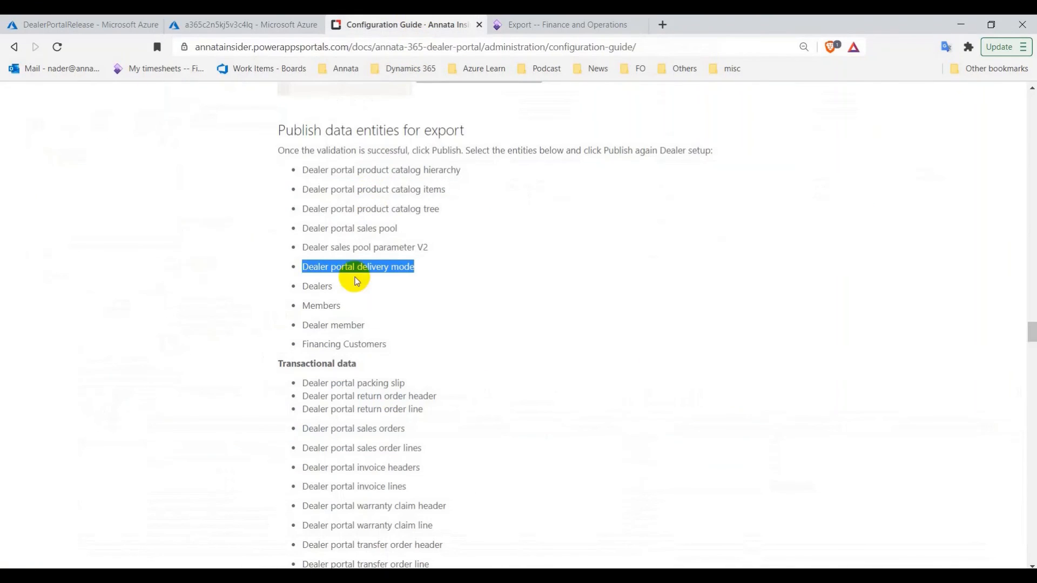
pyautogui.click(336, 323)
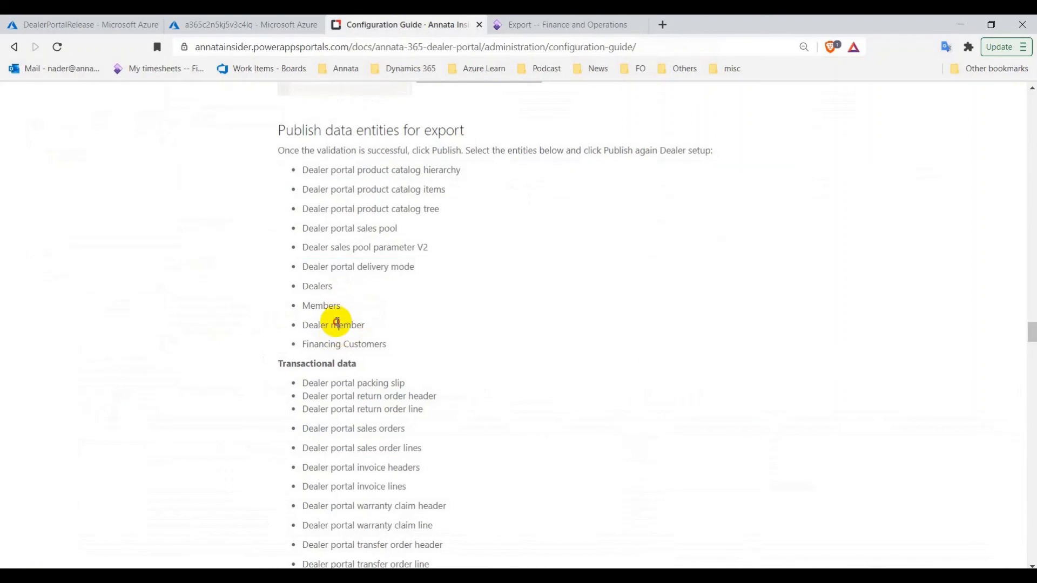
pyautogui.rightClick(337, 322)
pyautogui.click(365, 332)
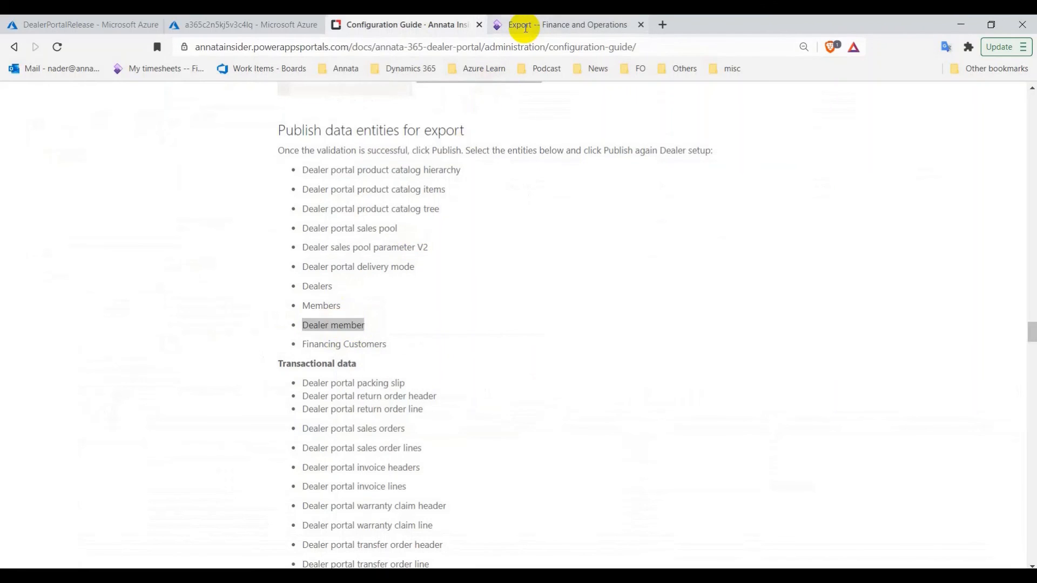
pyautogui.click(526, 26)
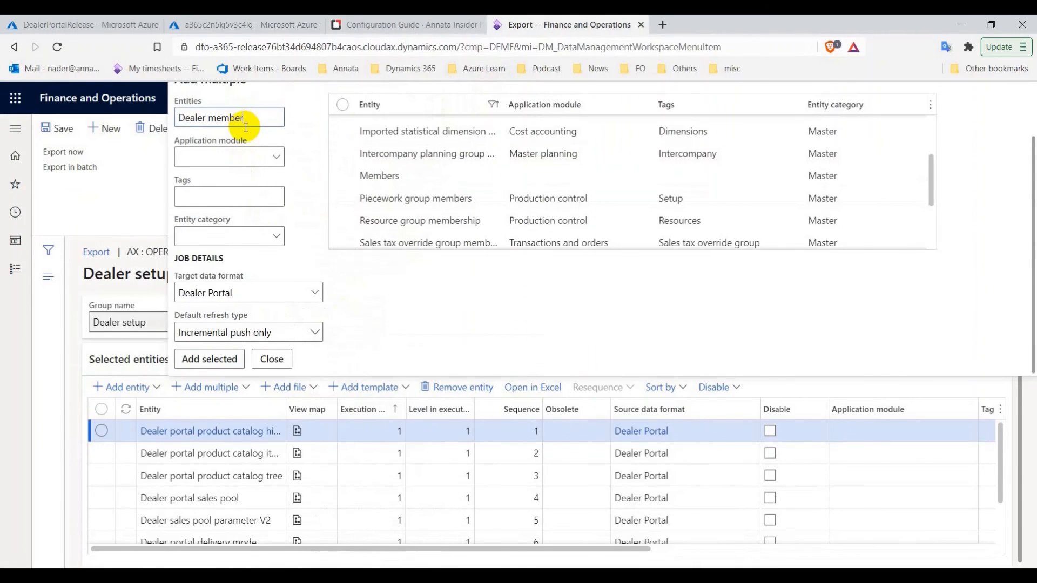
pyautogui.press('Return')
pyautogui.click(343, 126)
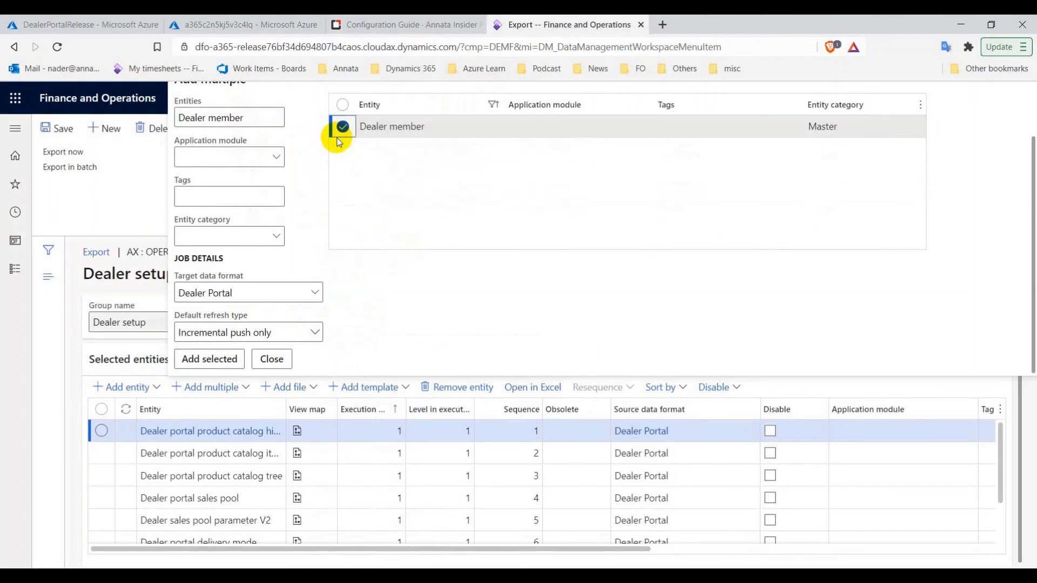
# Add the Financing customers entity and close the Add multiple picker
pyautogui.click(412, 25)
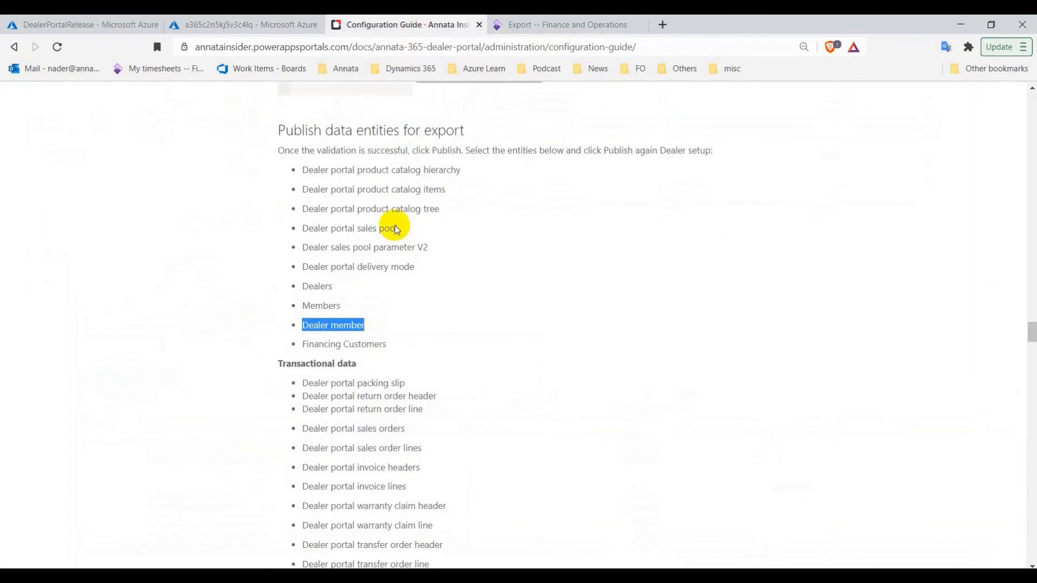
pyautogui.tripleClick(337, 343)
pyautogui.rightClick(338, 344)
pyautogui.click(371, 352)
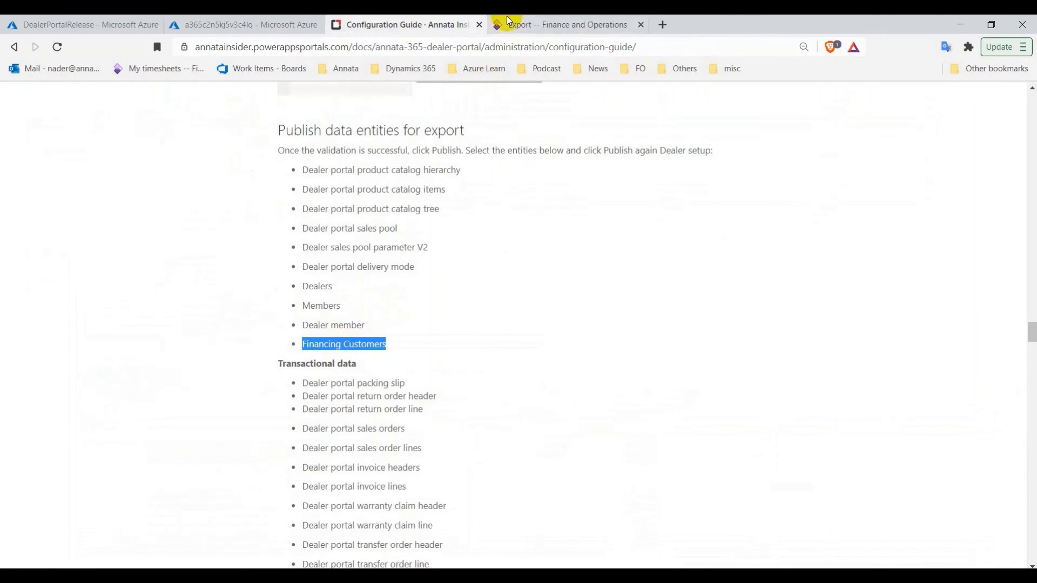
pyautogui.click(508, 24)
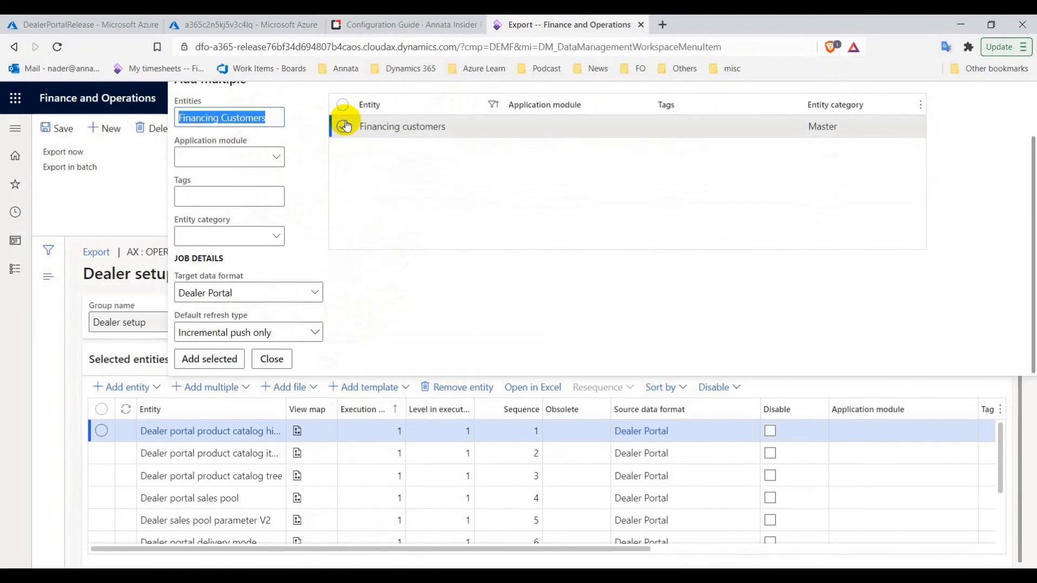
pyautogui.click(342, 127)
pyautogui.click(233, 359)
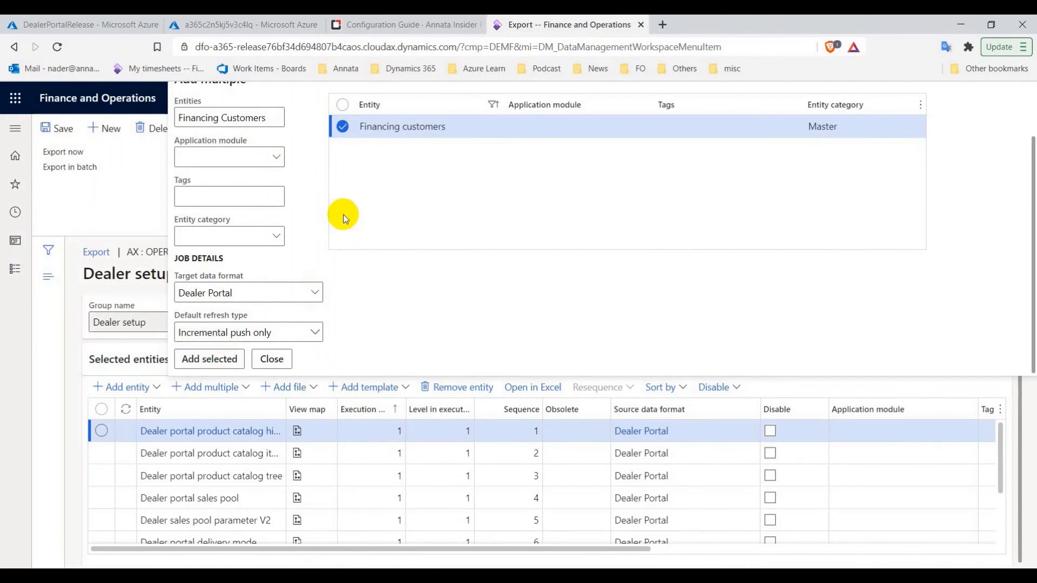
pyautogui.click(280, 360)
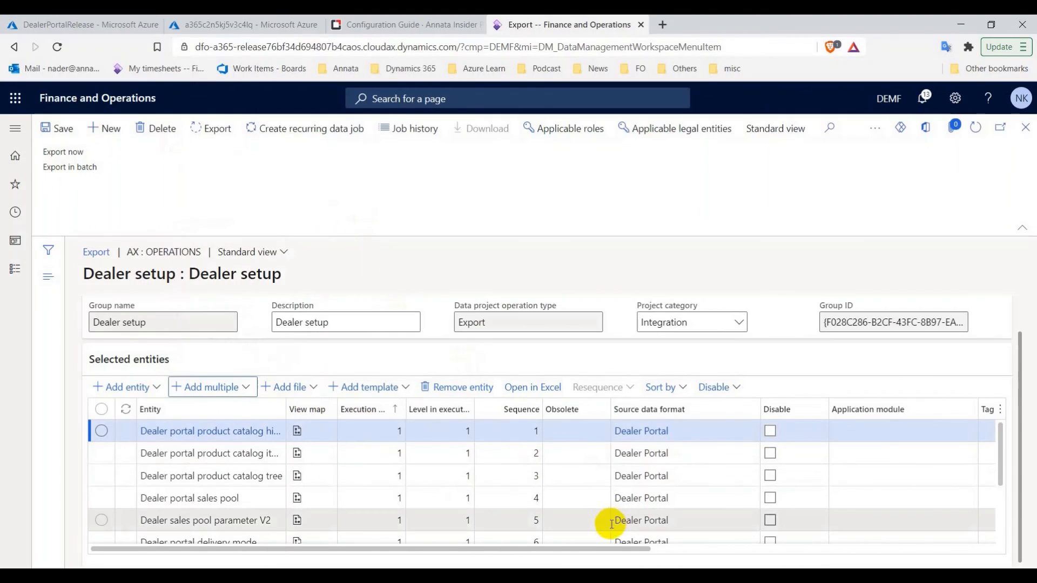
# Save and close the Dealer setup project, then copy 'Transactional data' from the guide
pyautogui.click(53, 137)
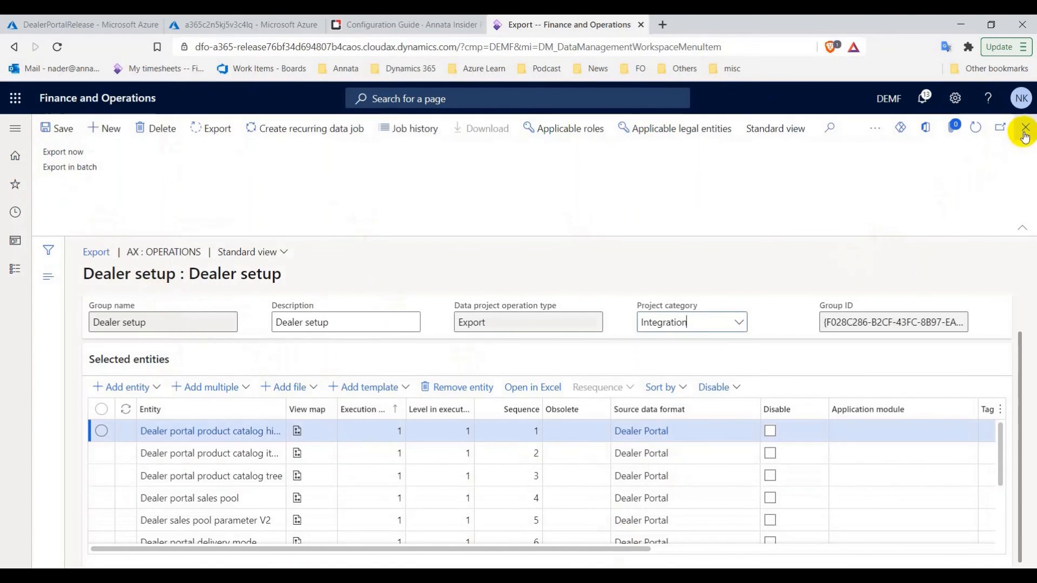
pyautogui.click(1026, 128)
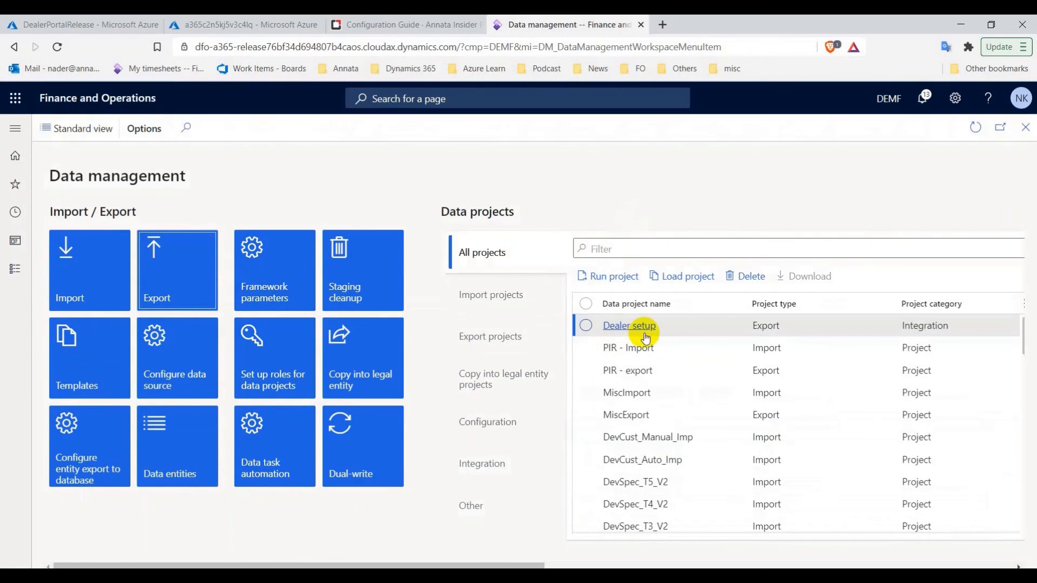
pyautogui.click(442, 31)
pyautogui.scroll(-2, 424, 343)
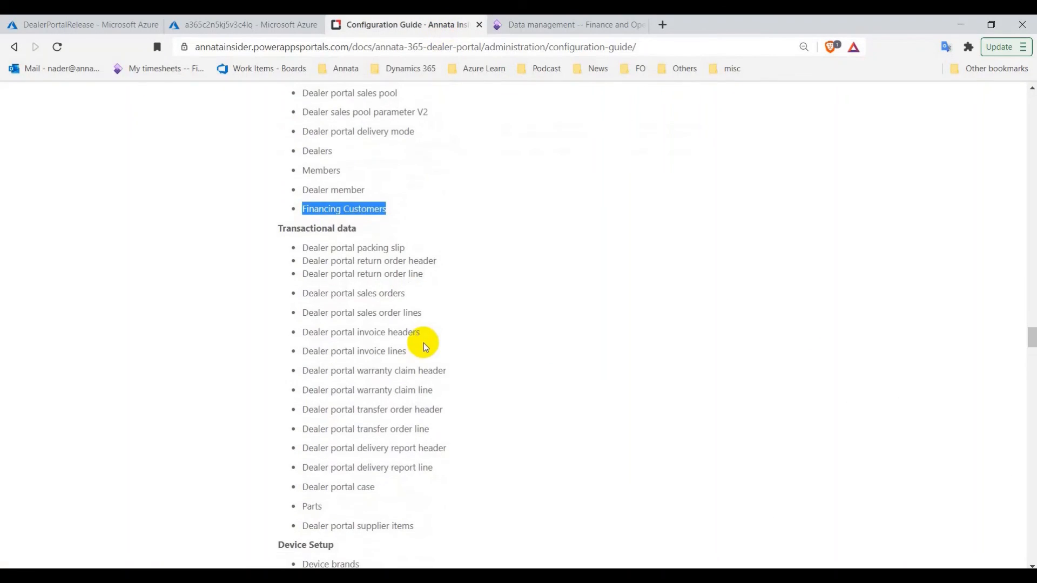
pyautogui.scroll(-1, 431, 315)
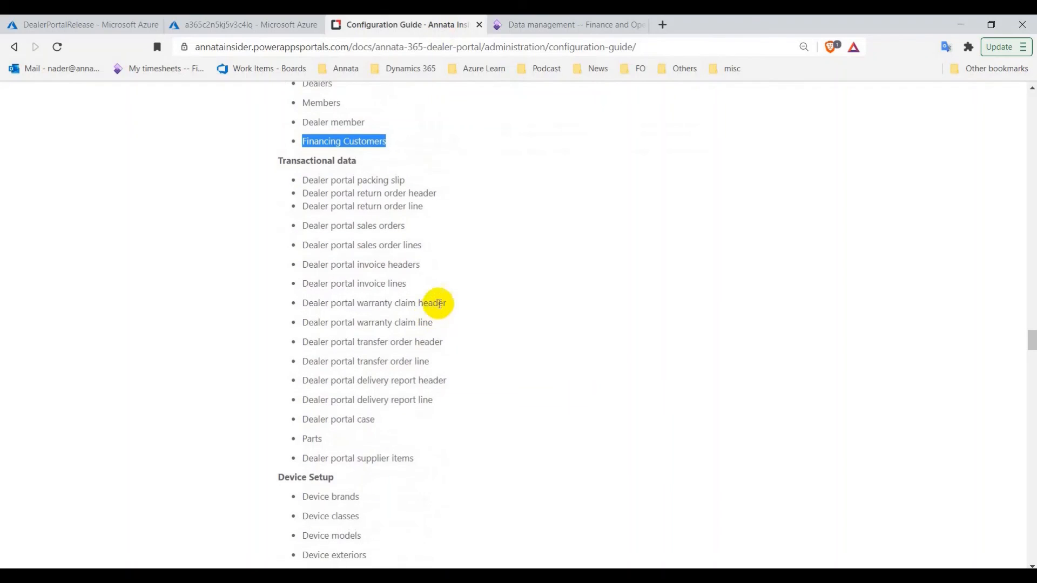
pyautogui.rightClick(297, 160)
pyautogui.click(331, 169)
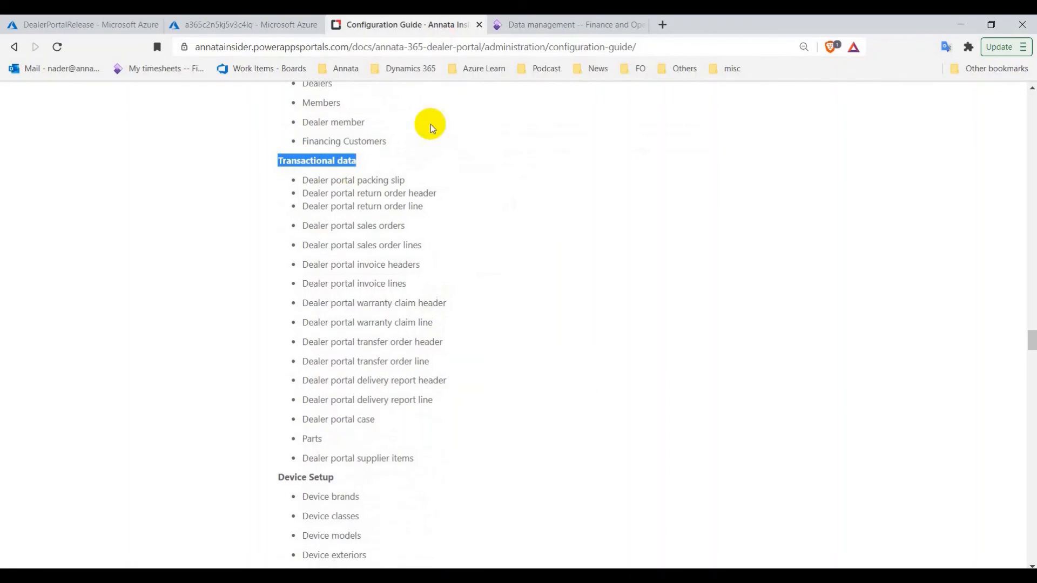
pyautogui.click(568, 27)
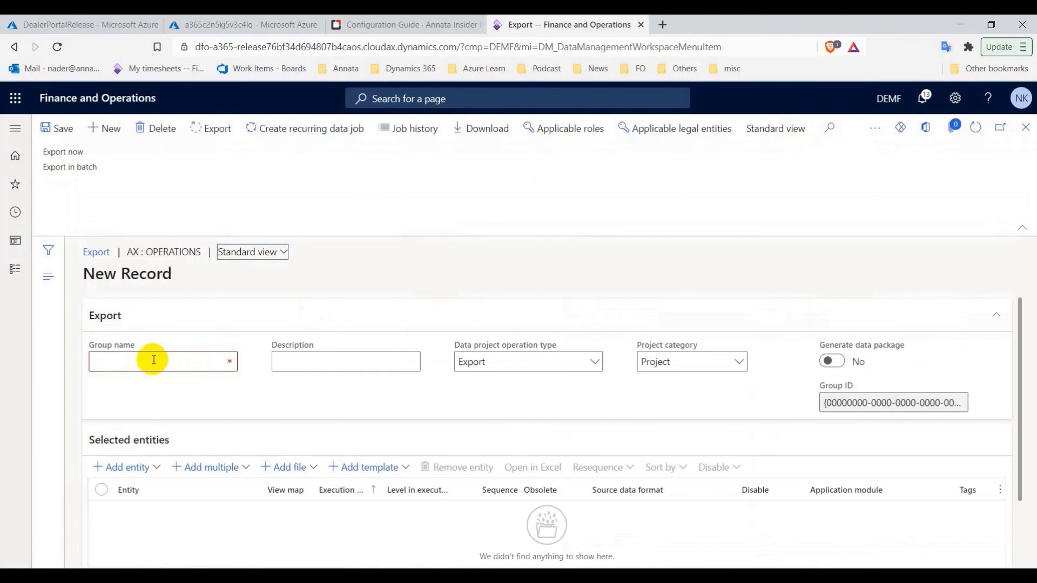
# Name the new project 'Transactional data', with description 'Transactional data' and category Integration
pyautogui.click(186, 362)
pyautogui.hotkey('ctrl', 'v')
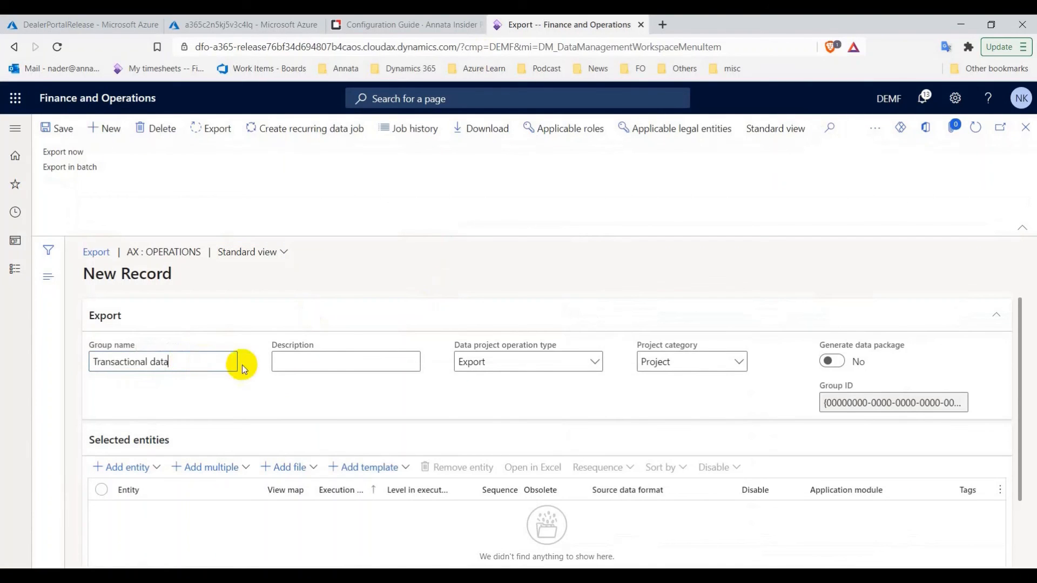
pyautogui.click(283, 362)
pyautogui.hotkey('ctrl', 'v')
pyautogui.click(652, 363)
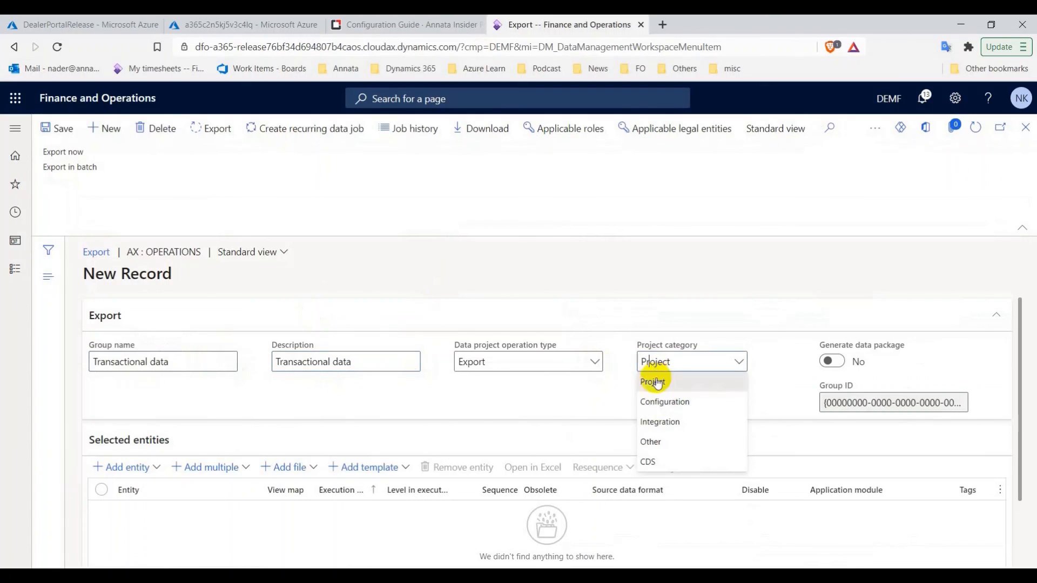
pyautogui.click(682, 430)
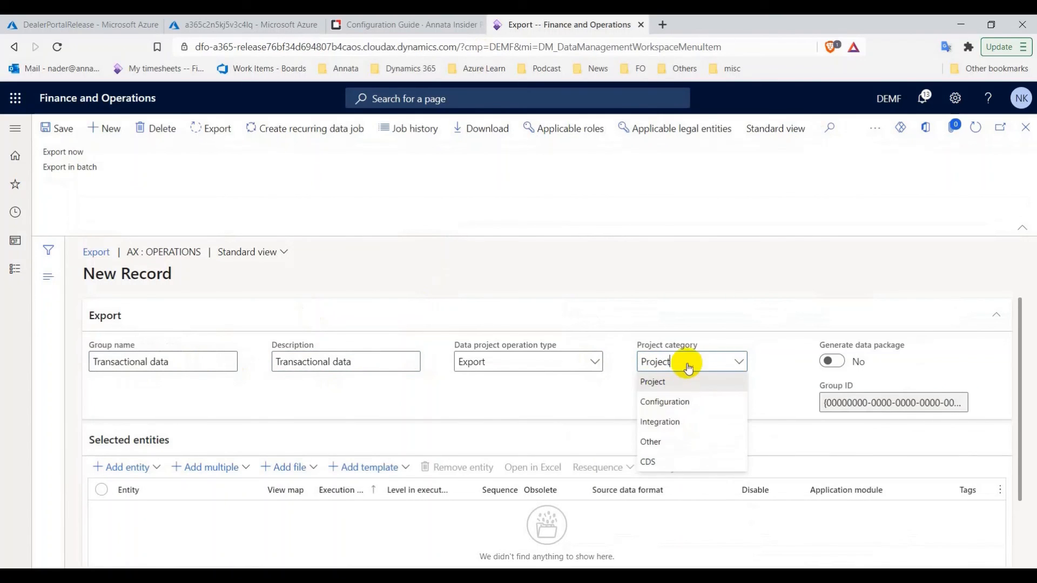
pyautogui.click(670, 422)
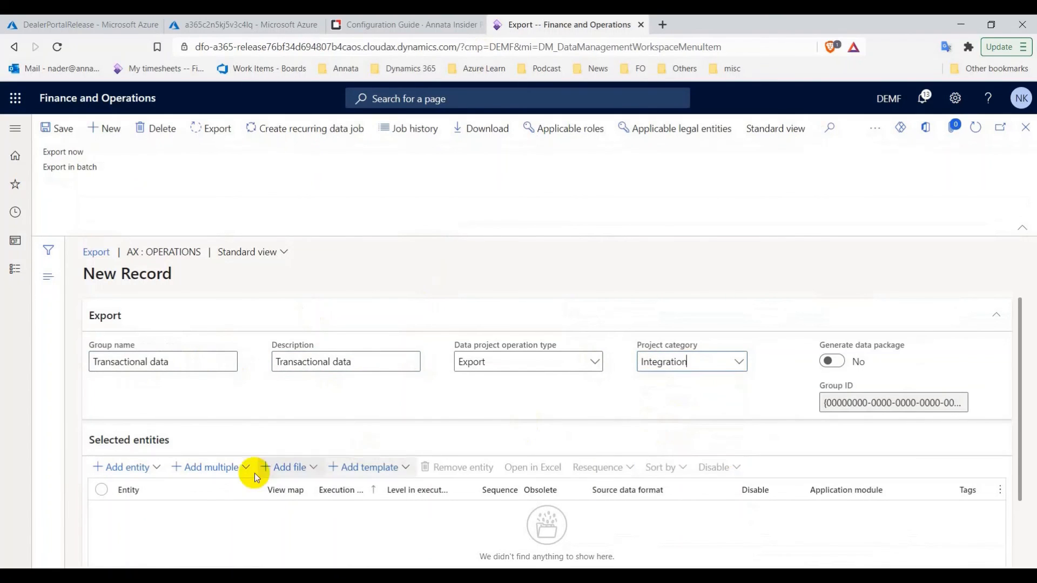
# Add the Dealer portal packing slip entity to the Transactional data project
pyautogui.click(405, 30)
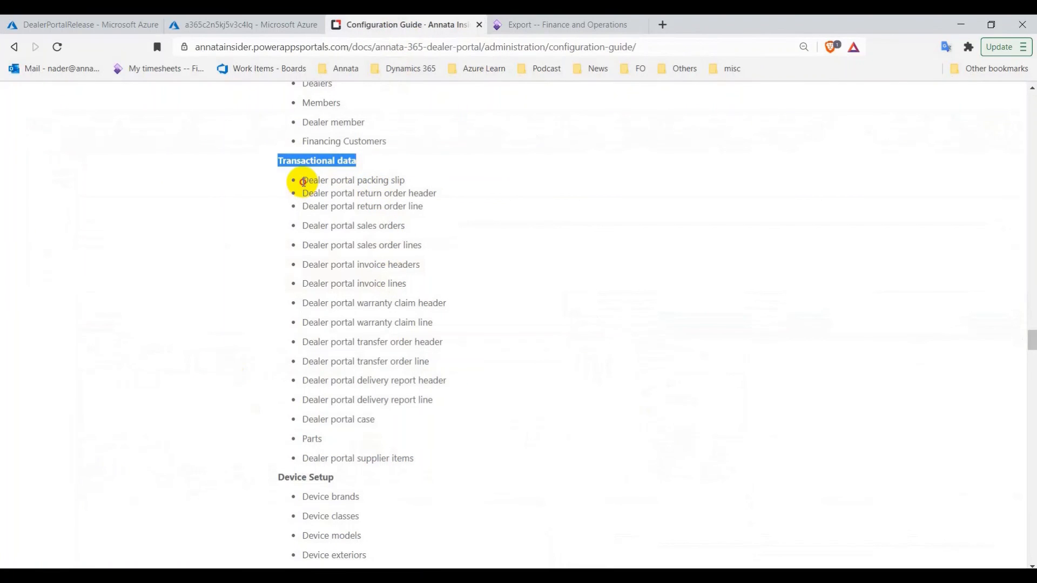
pyautogui.moveTo(354, 180); pyautogui.dragTo(303, 180)
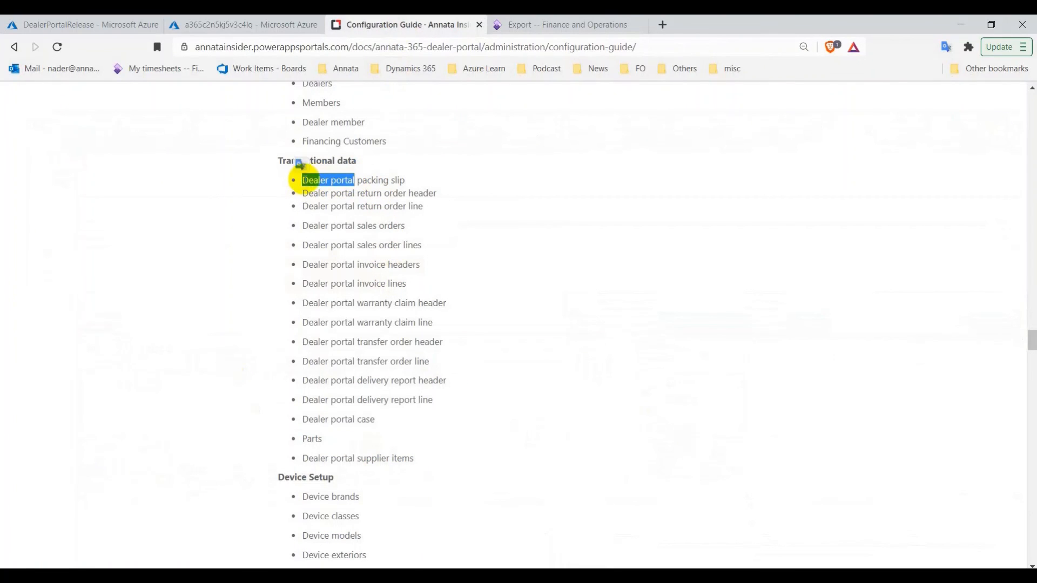
pyautogui.rightClick(332, 182)
pyautogui.click(359, 190)
pyautogui.click(568, 25)
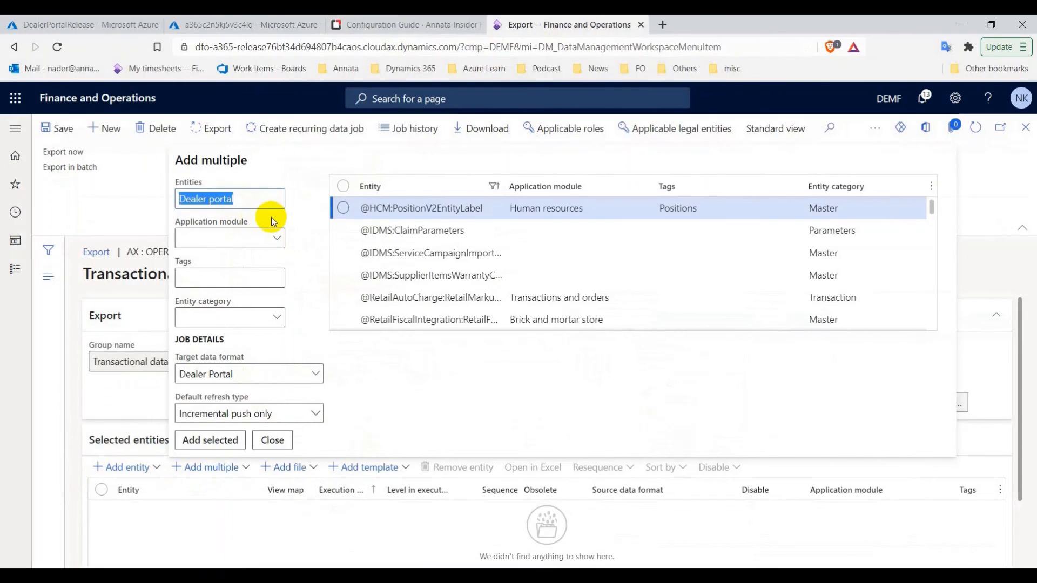
pyautogui.scroll(-2, 351, 303)
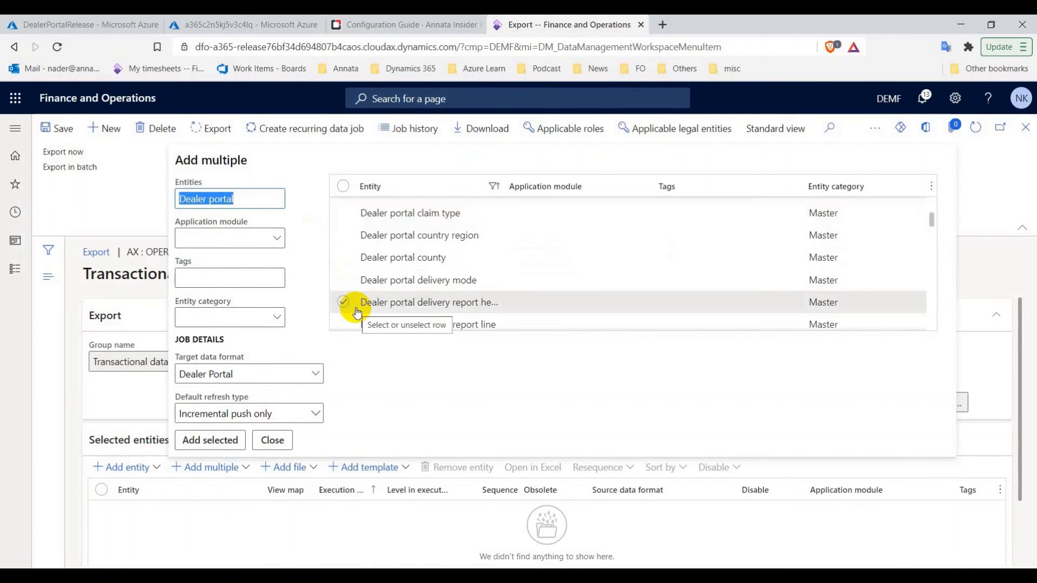
pyautogui.scroll(-6, 357, 314)
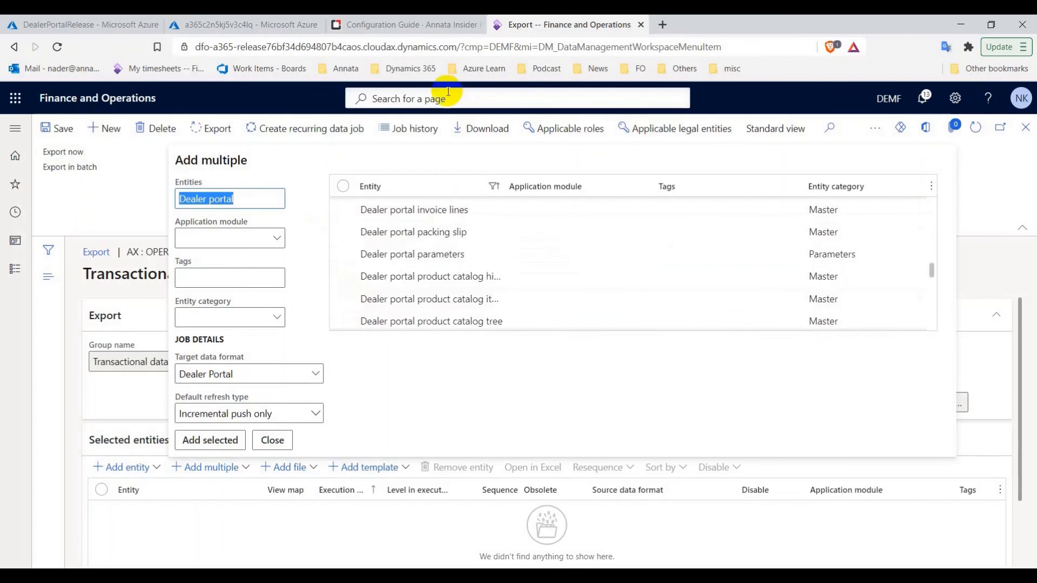
pyautogui.click(427, 24)
pyautogui.click(549, 26)
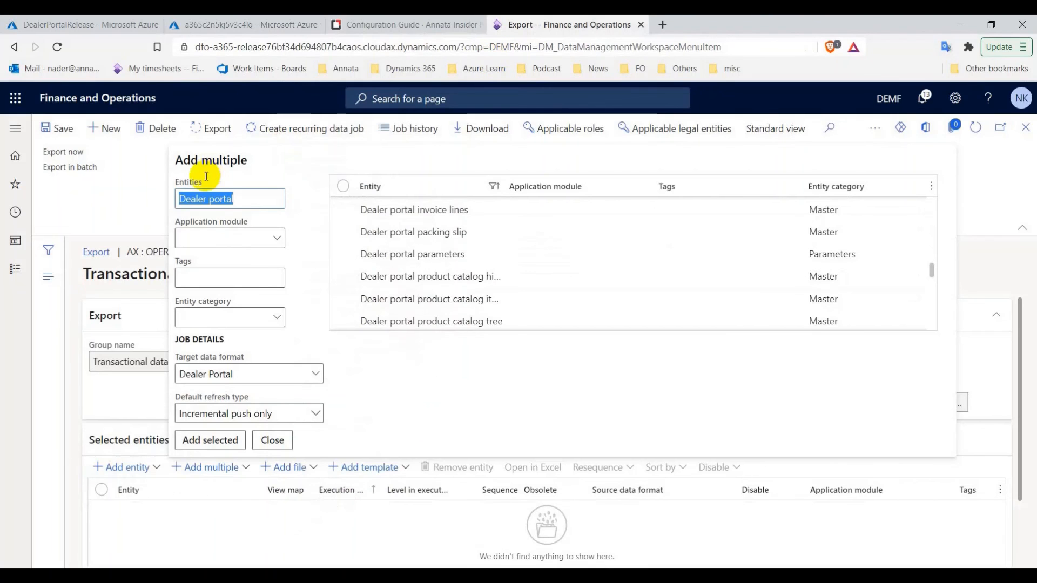
pyautogui.click(264, 201)
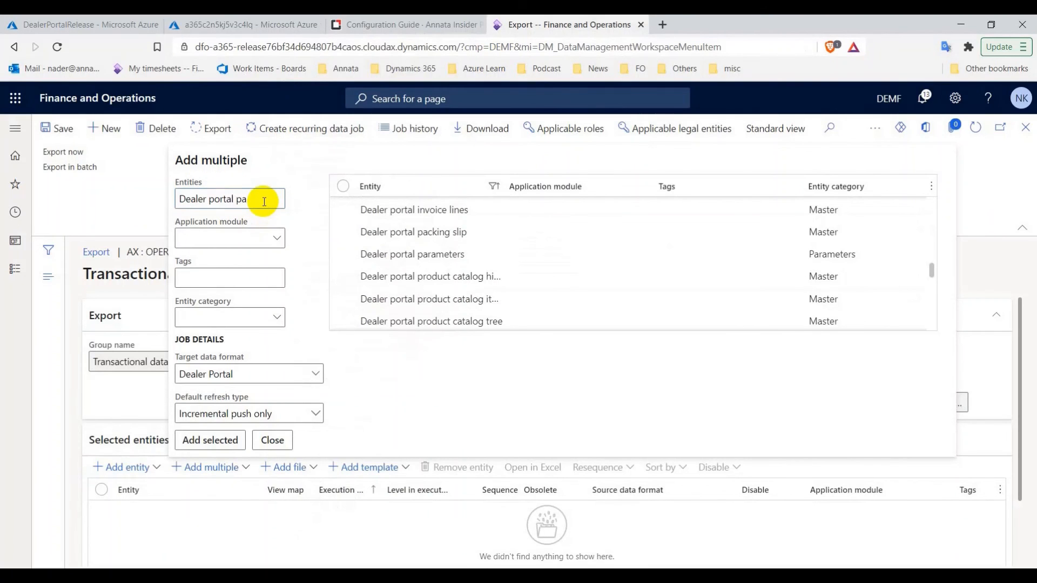
pyautogui.click(343, 207)
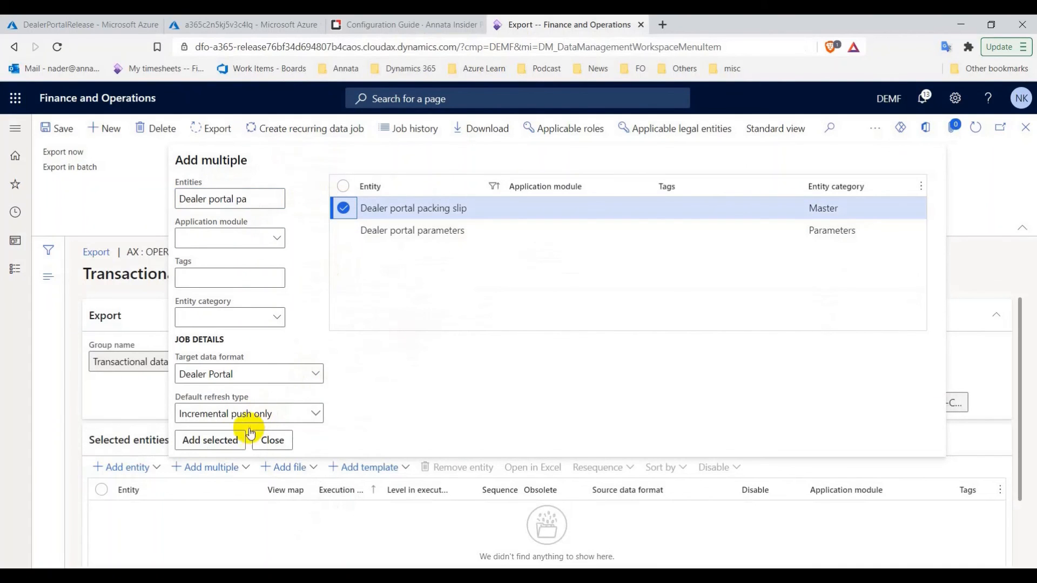
pyautogui.click(442, 26)
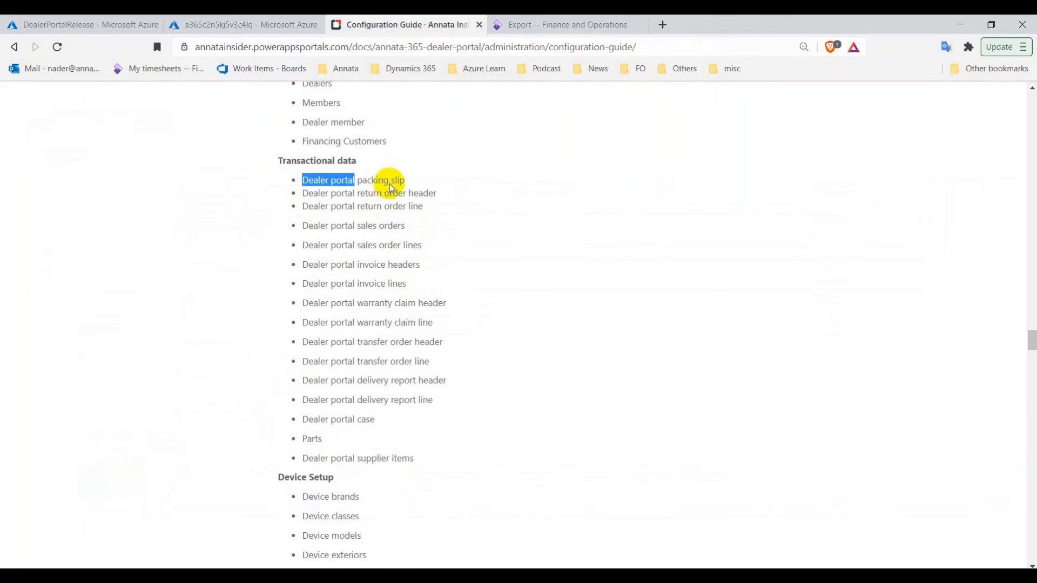
pyautogui.click(543, 27)
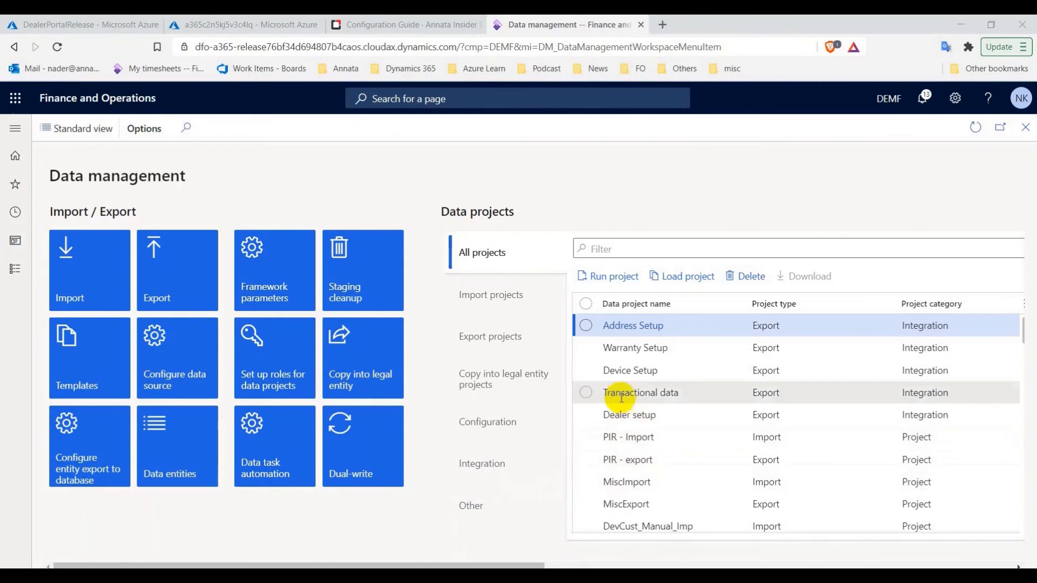
# Load the Dealer setup project, try its Enhanced view, then close the page
pyautogui.click(586, 414)
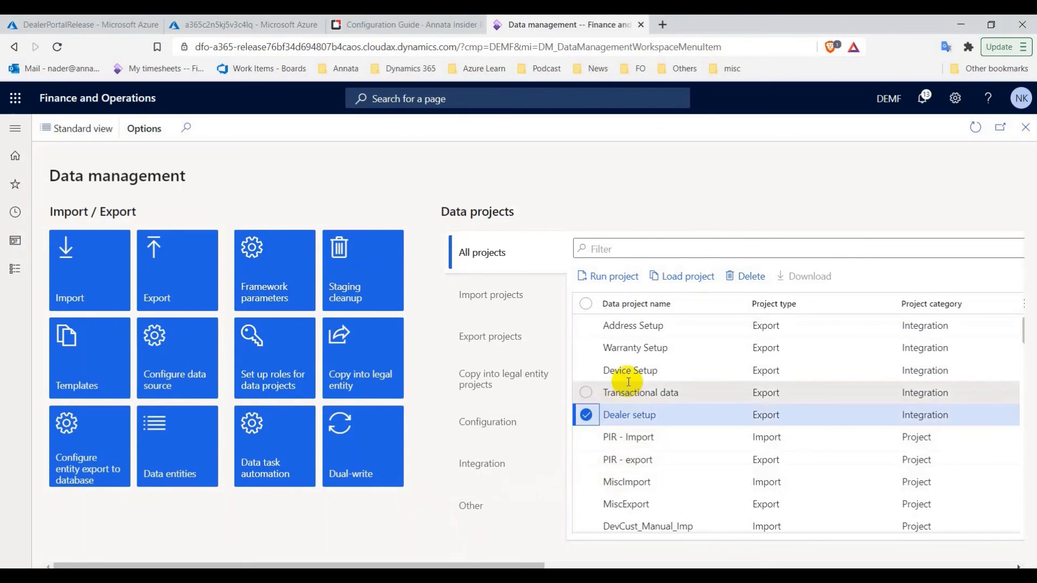
pyautogui.click(689, 276)
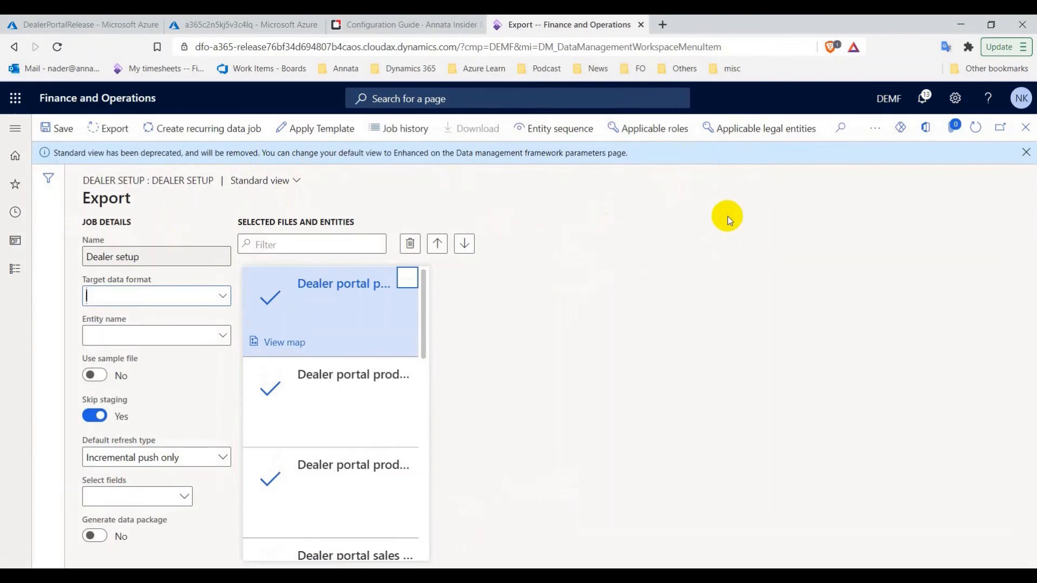
pyautogui.click(873, 130)
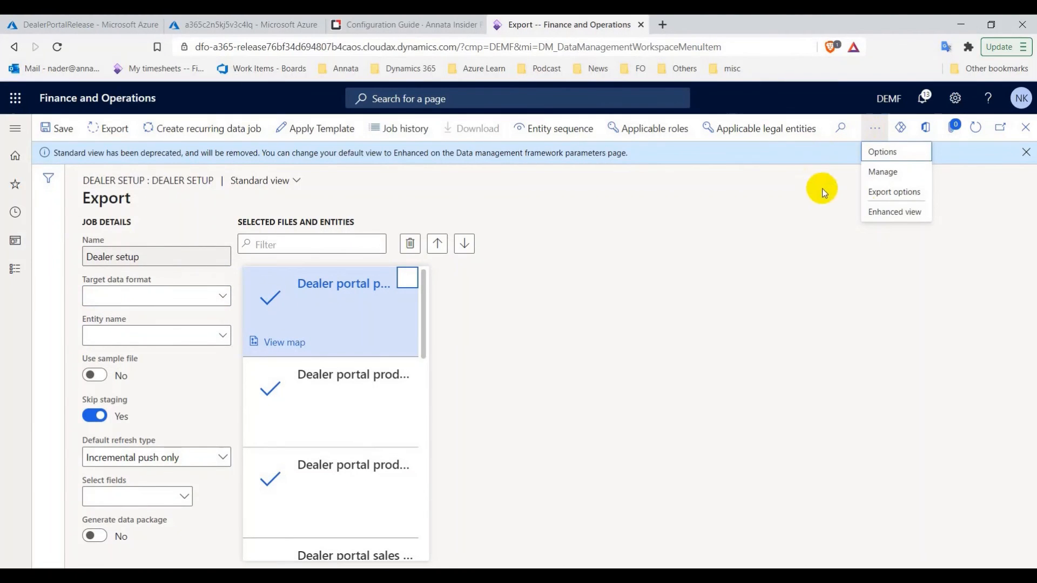
pyautogui.click(891, 212)
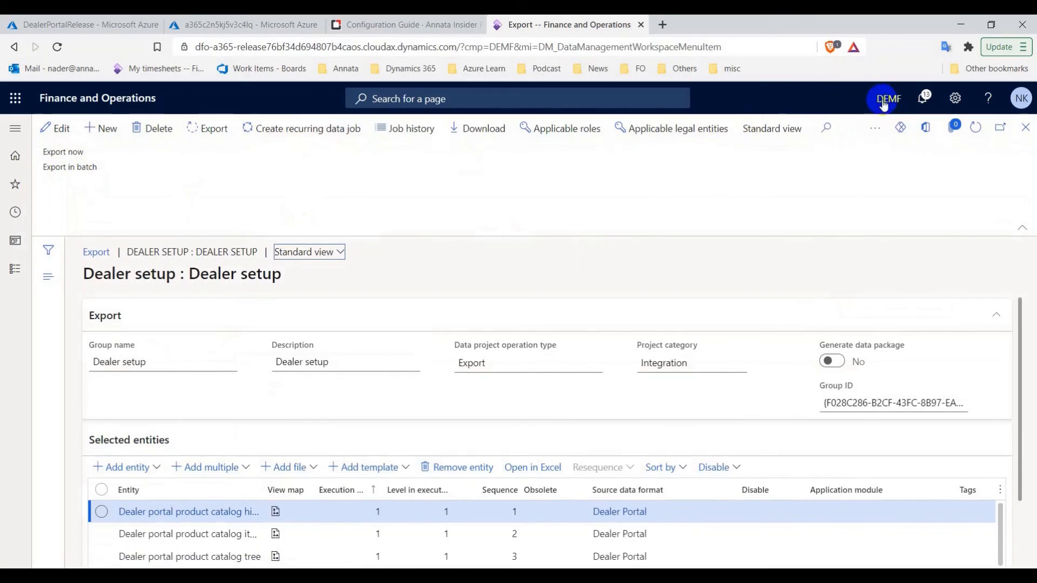
pyautogui.click(1026, 129)
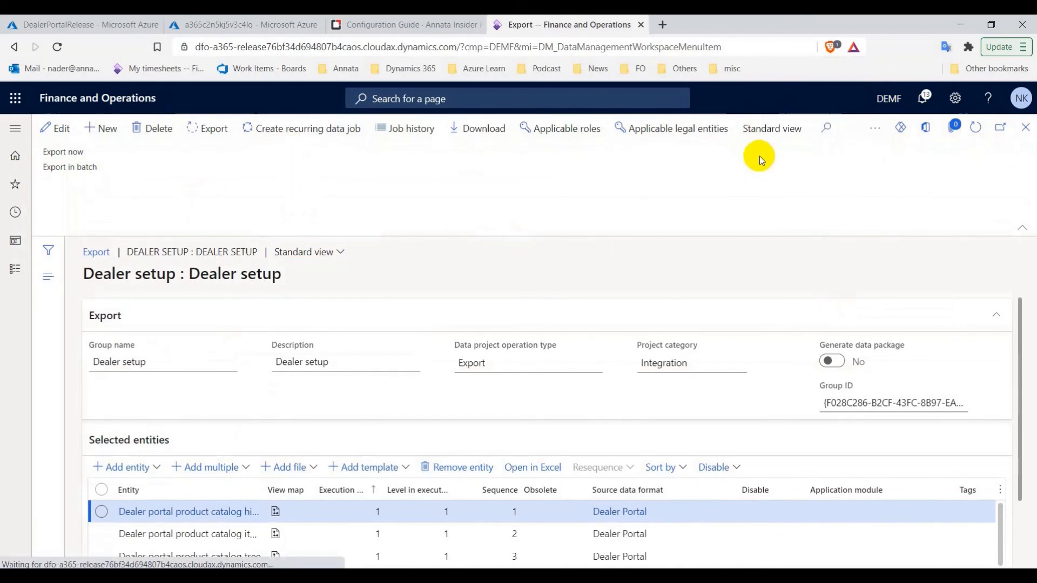
# From the DealerPortalRelease resource group, open the backend-worker app service's Configuration settings
pyautogui.click(100, 19)
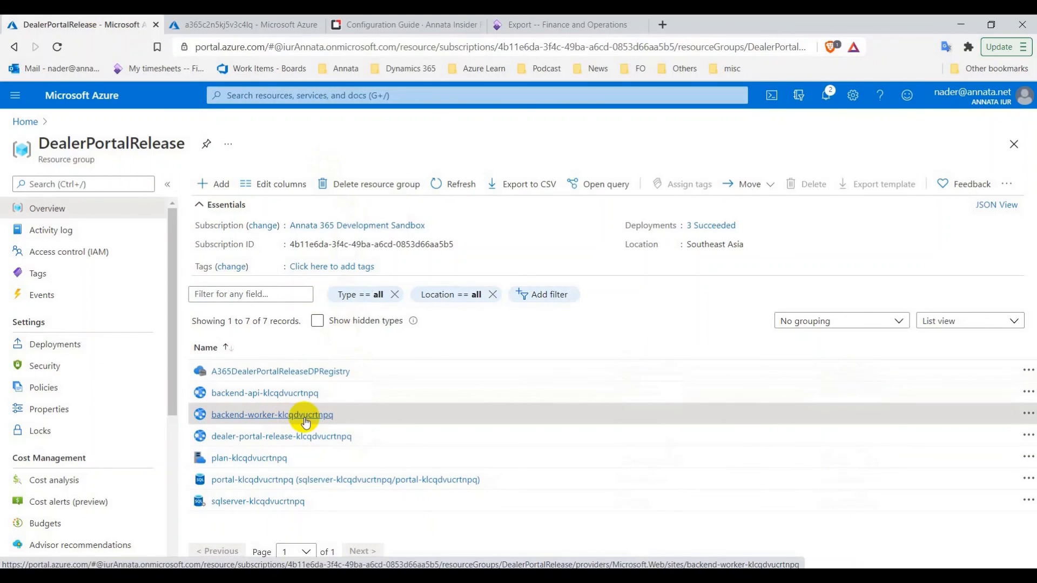
pyautogui.click(305, 420)
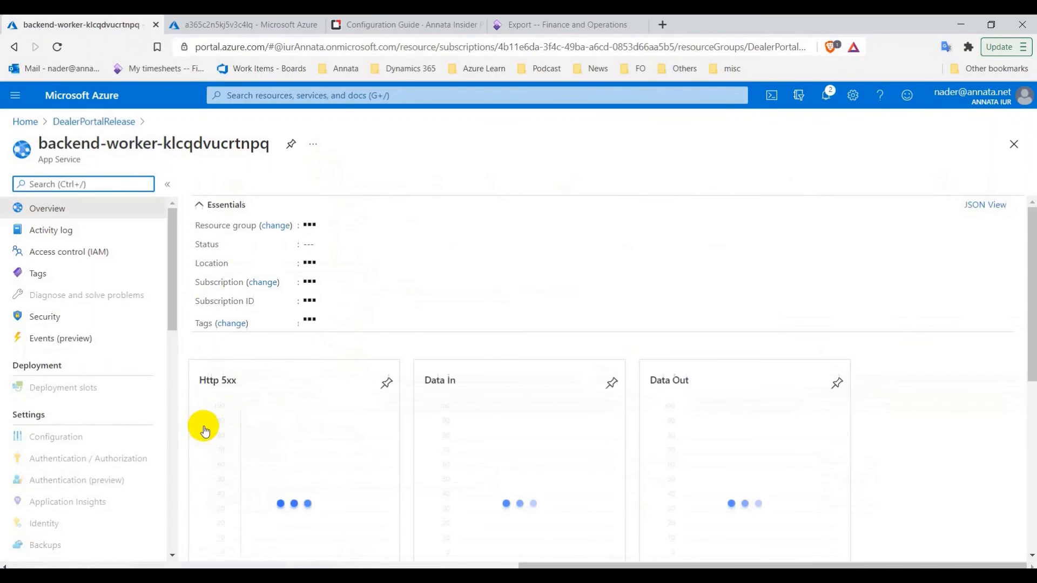
pyautogui.scroll(-3, 103, 421)
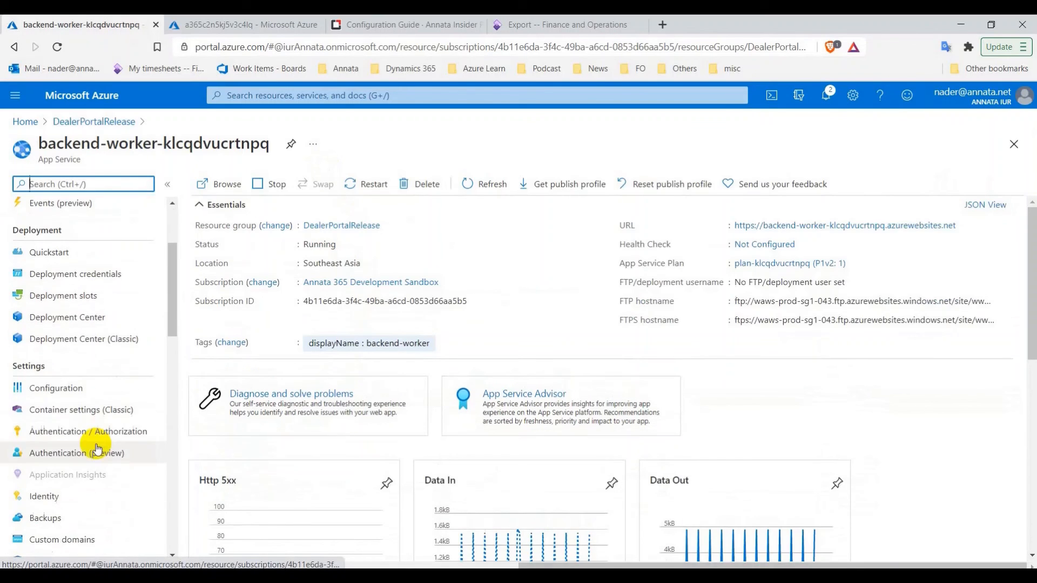
pyautogui.click(67, 389)
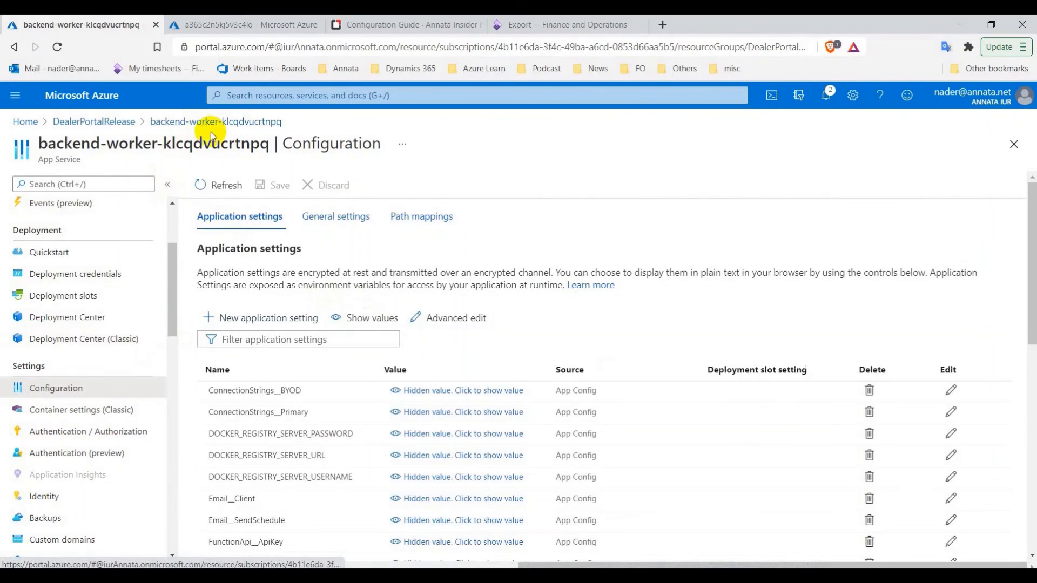
# Show setting values and change Email__Client from SendGrid to OfficeSmtp
pyautogui.click(345, 318)
pyautogui.scroll(-2, 447, 312)
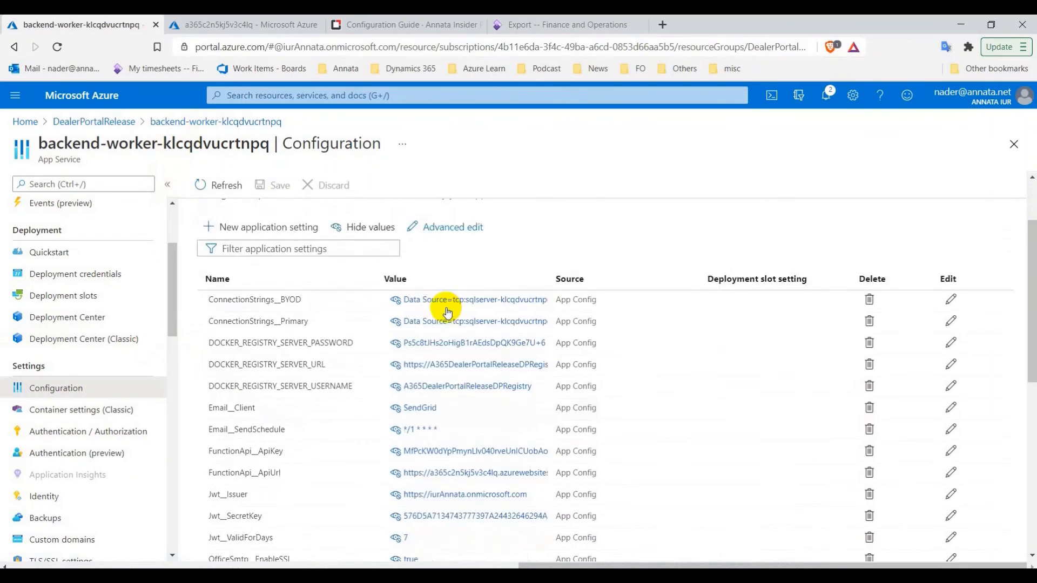
pyautogui.scroll(-2, 448, 312)
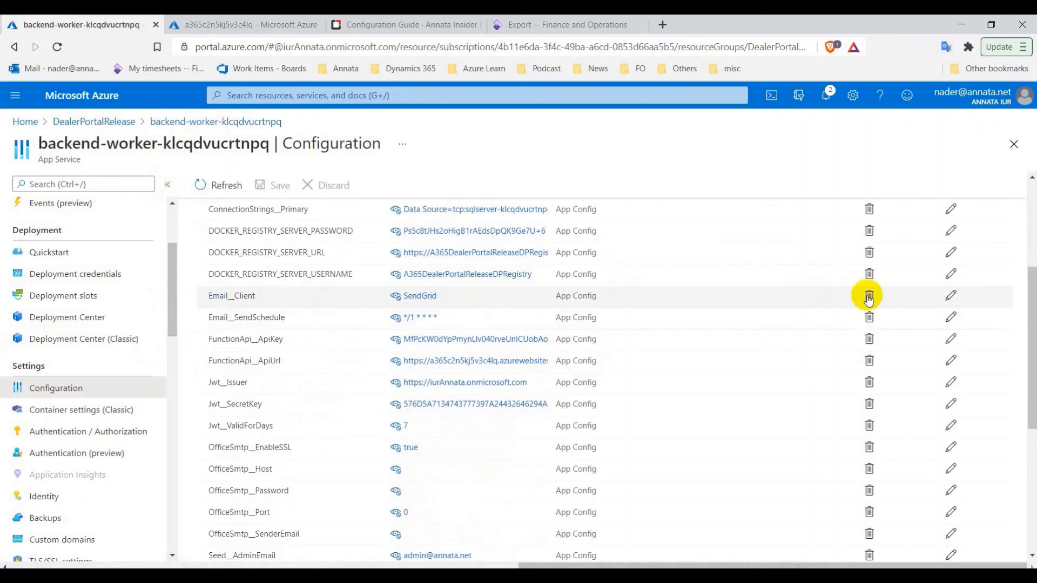
pyautogui.click(949, 299)
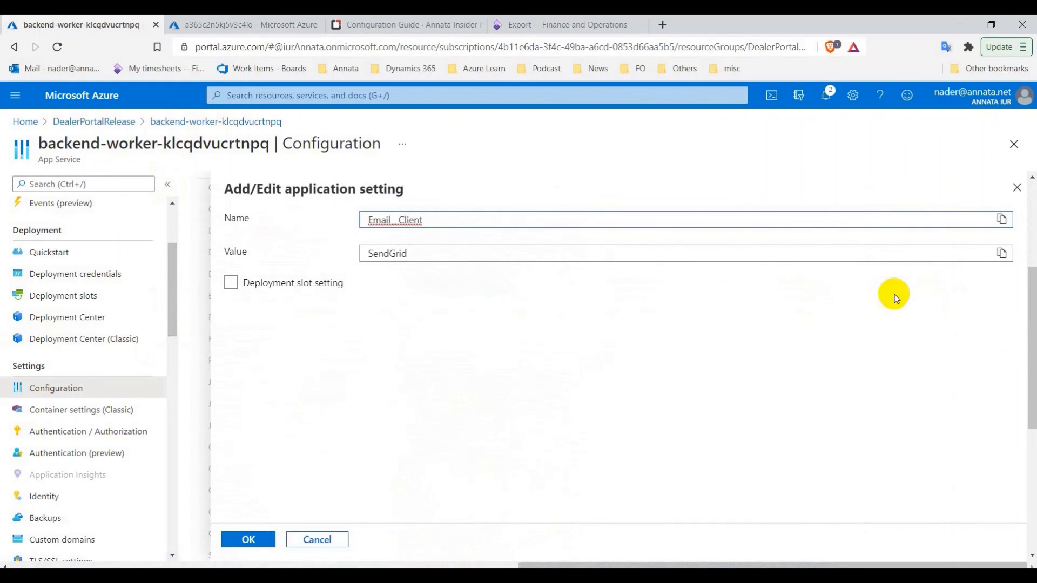
pyautogui.moveTo(415, 255); pyautogui.dragTo(365, 256)
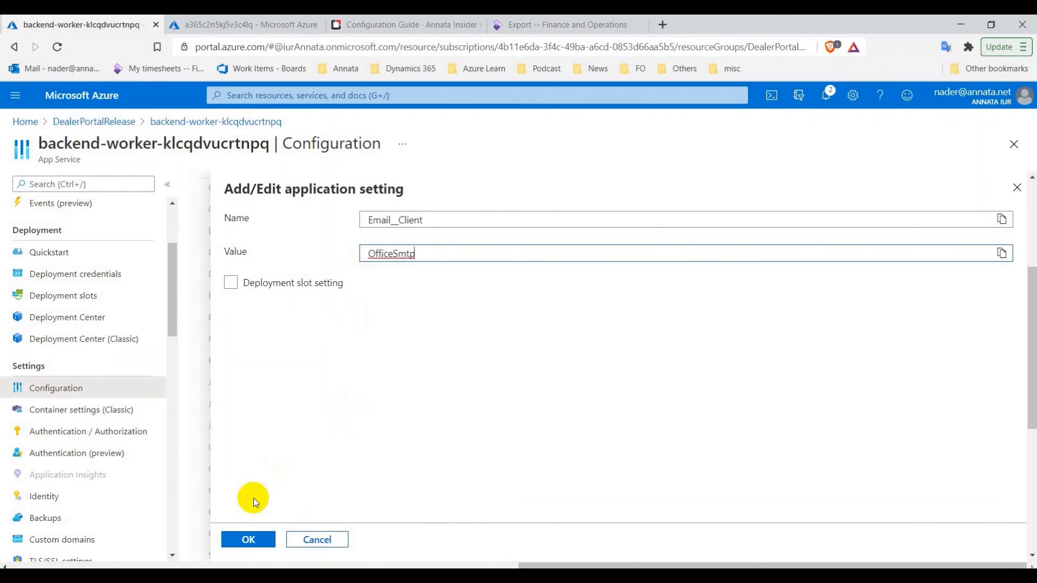
pyautogui.click(250, 539)
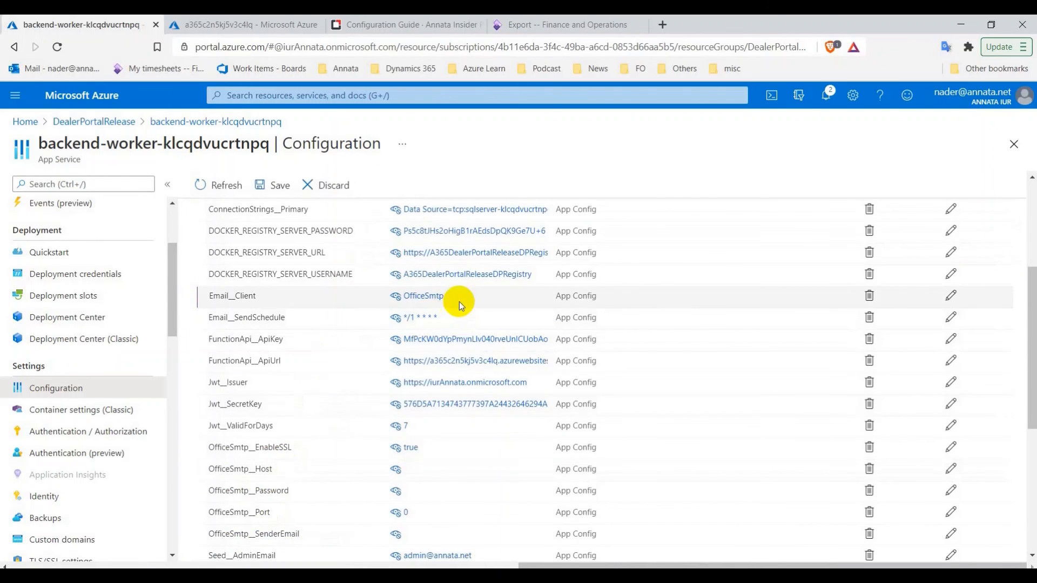
pyautogui.scroll(-2, 448, 346)
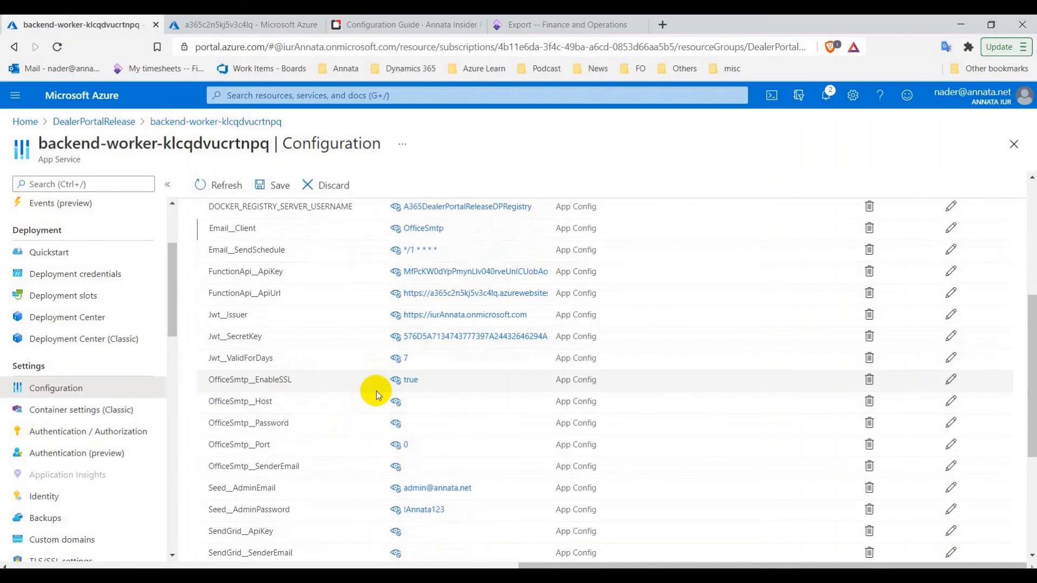
pyautogui.scroll(-2, 370, 389)
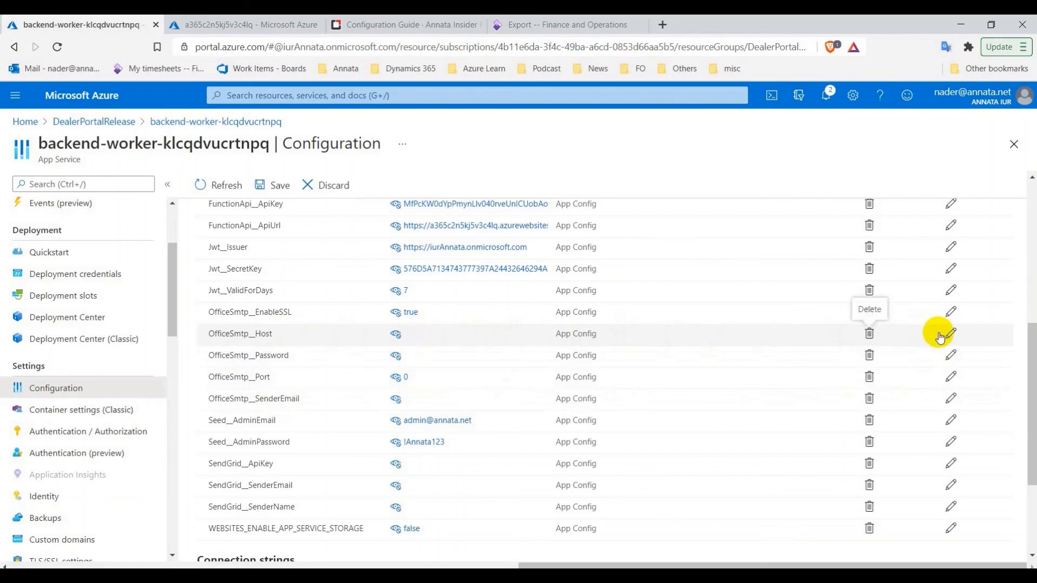
# Set OfficeSmtp__Host to smtp.office365.com
pyautogui.click(950, 336)
pyautogui.click(482, 255)
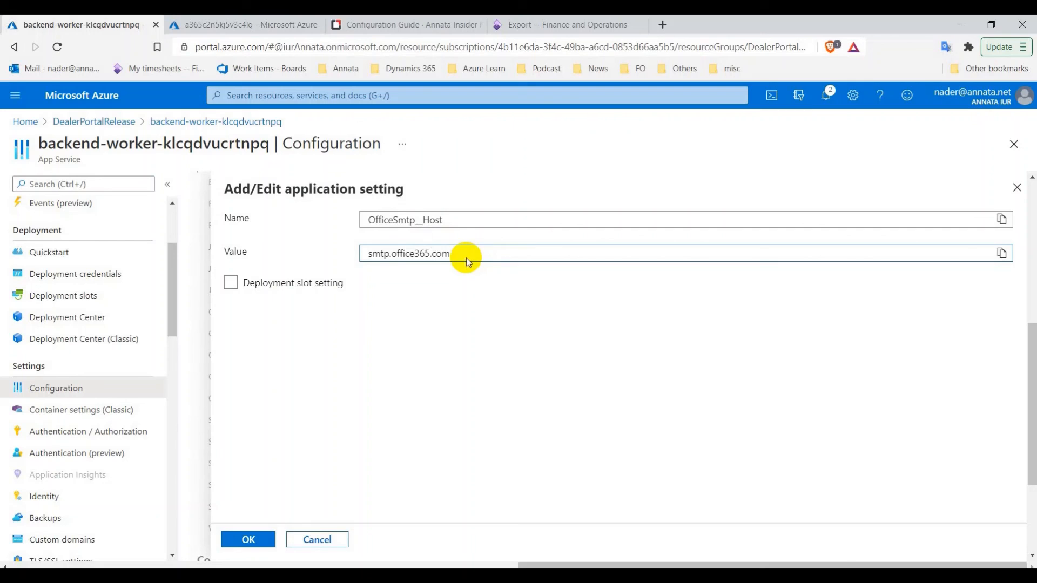
pyautogui.click(249, 539)
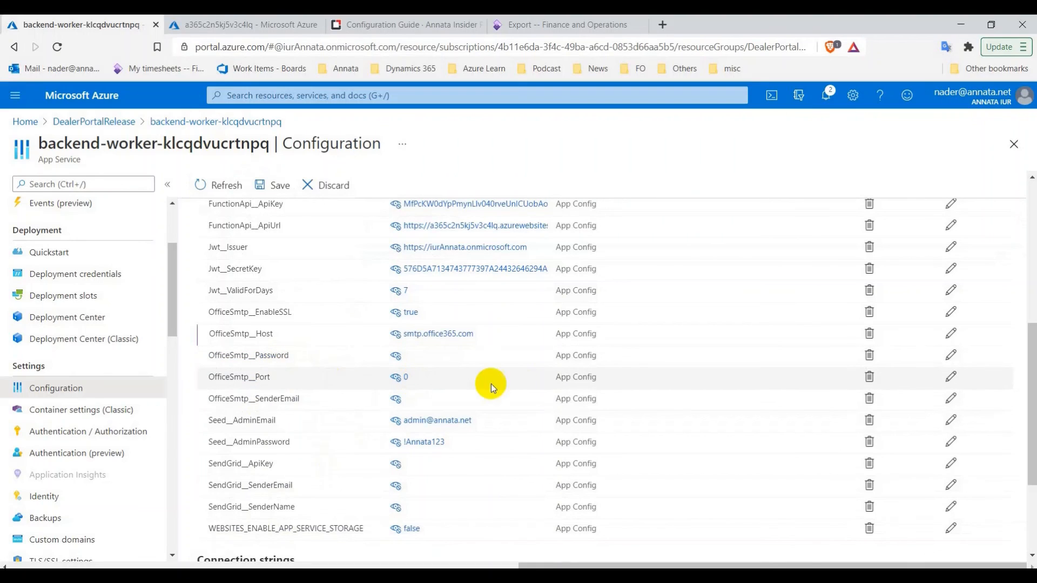
# Set OfficeSmtp__Port to 587 and save the settings, accepting the app restart
pyautogui.click(950, 376)
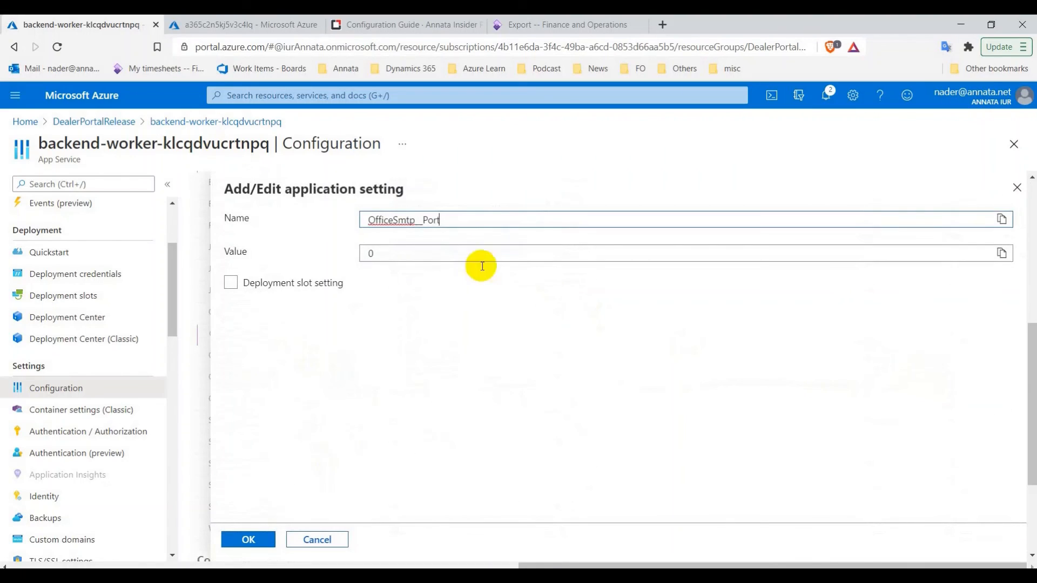
pyautogui.click(373, 256)
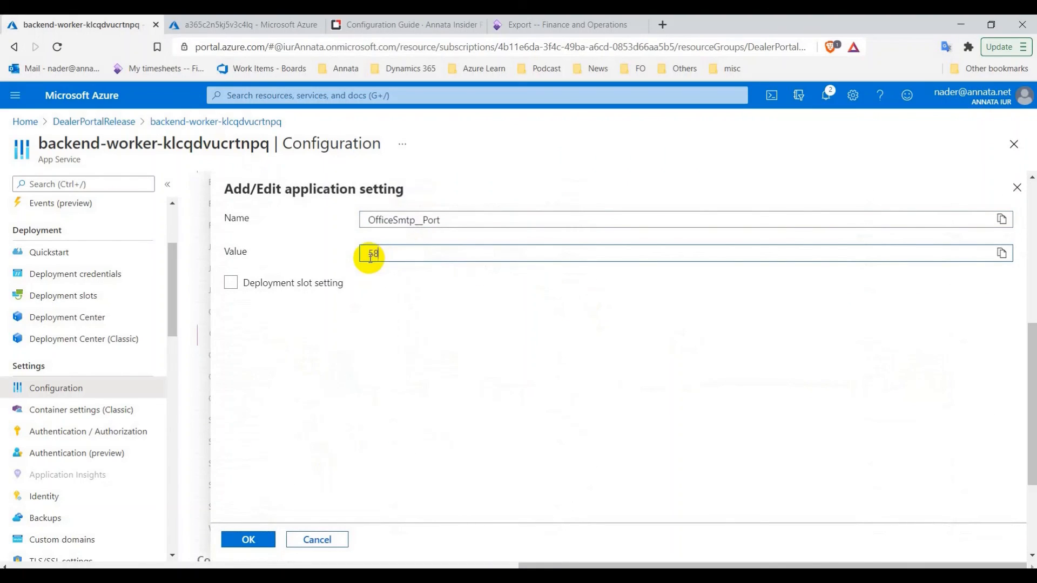
pyautogui.click(243, 538)
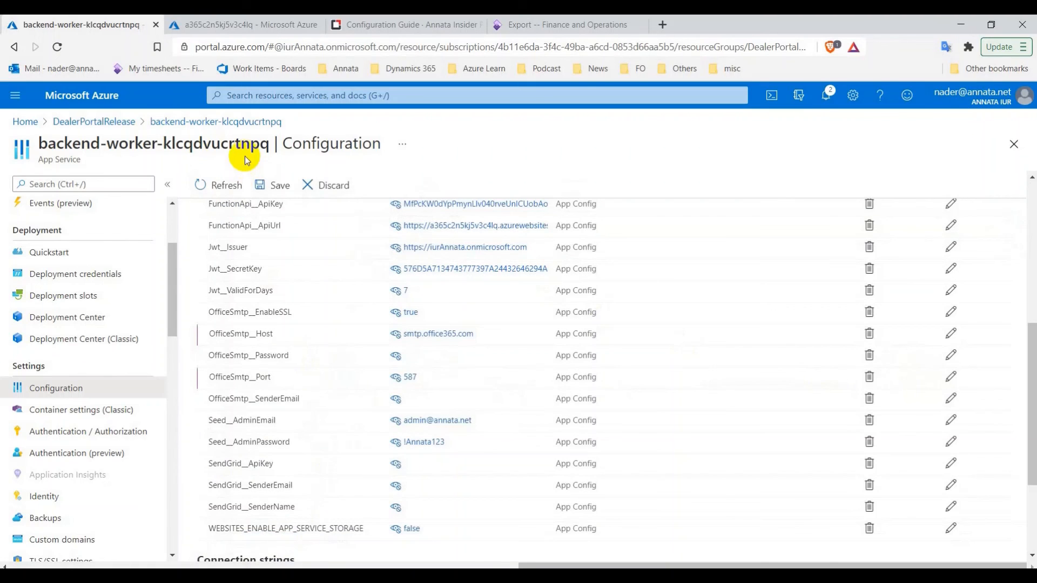
pyautogui.click(257, 182)
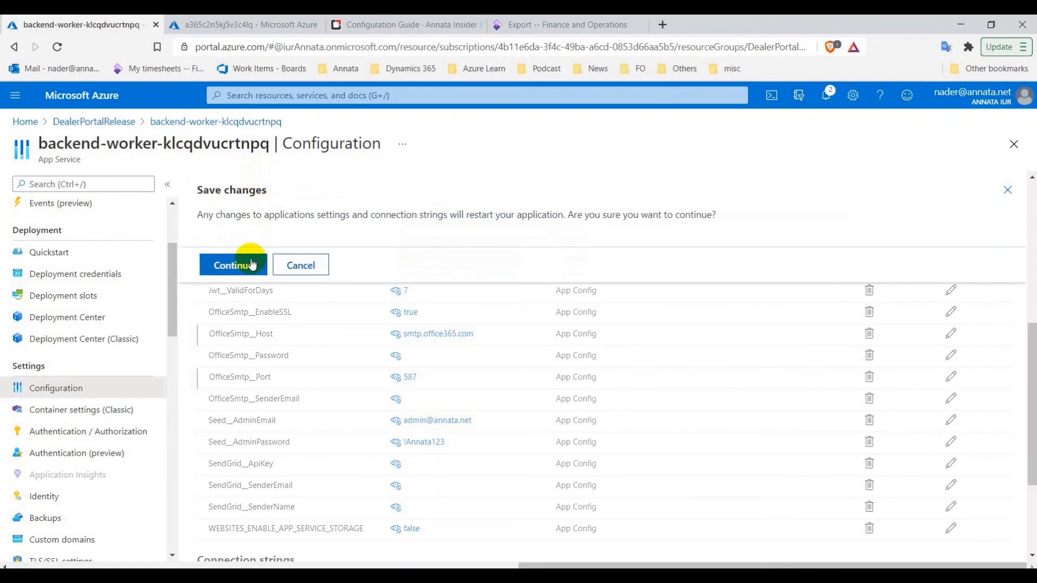
pyautogui.click(251, 264)
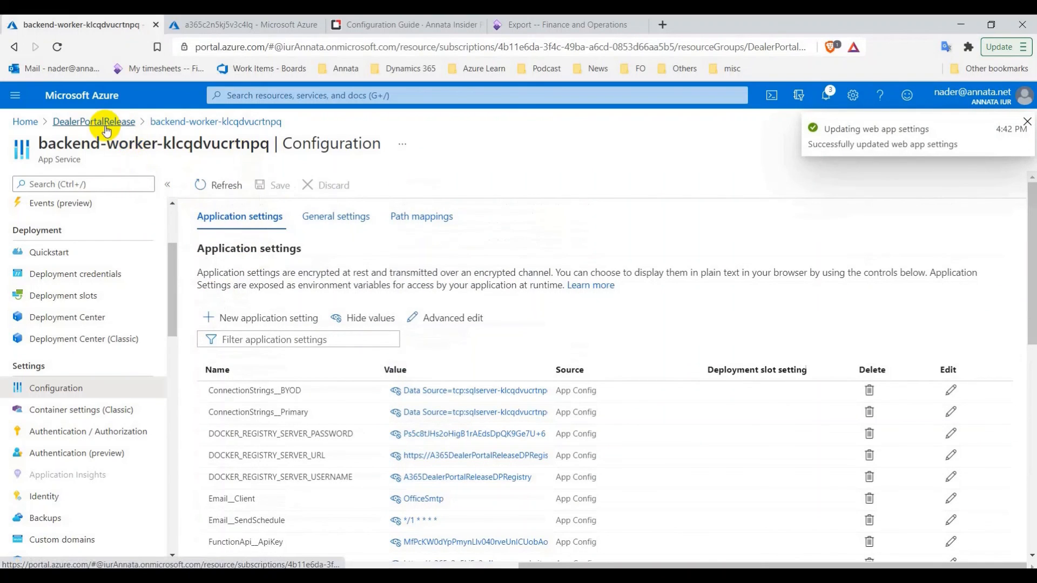
# Review the Configuration Guide page, then return to the backend-worker configuration page
pyautogui.click(399, 24)
pyautogui.scroll(-5, 497, 268)
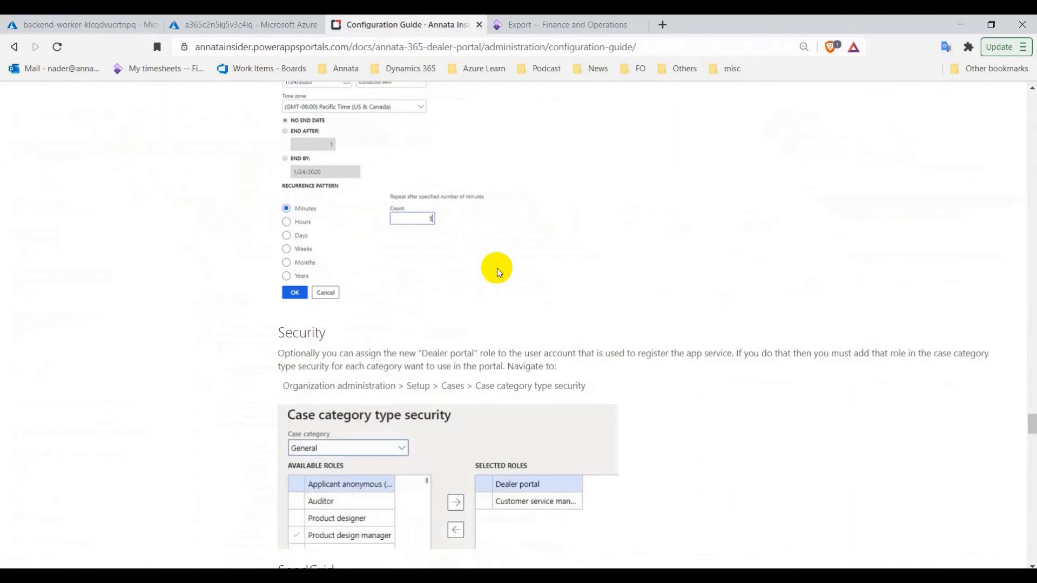
pyautogui.scroll(-20, 497, 268)
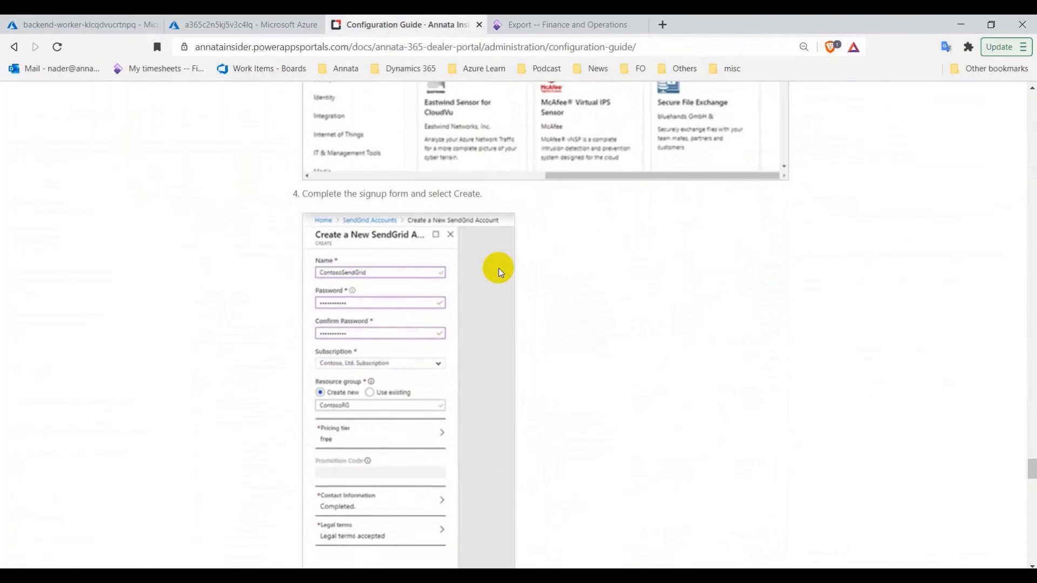
pyautogui.scroll(-4, 498, 268)
pyautogui.scroll(12, 498, 266)
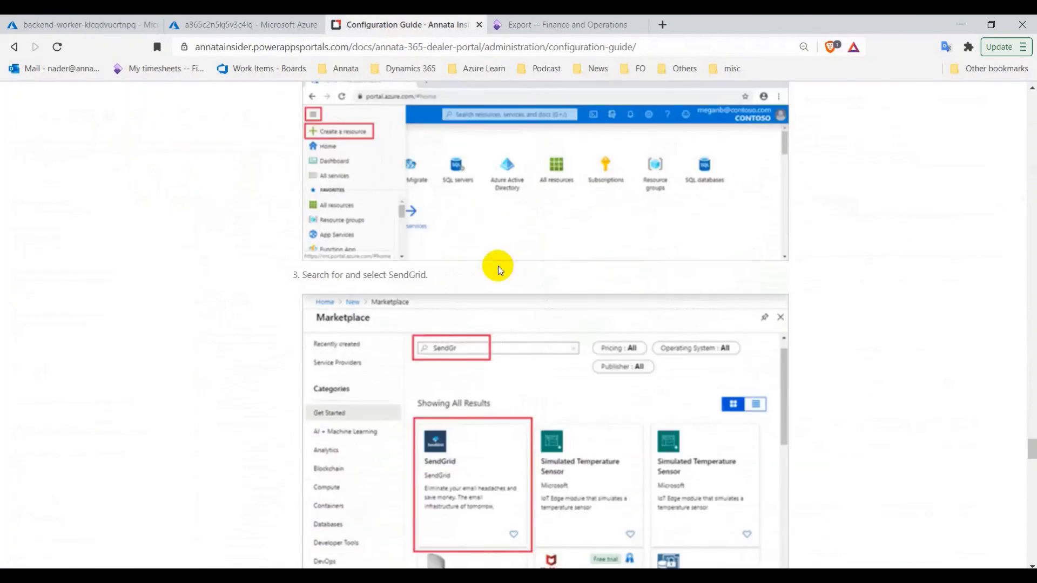
pyautogui.scroll(4, 499, 266)
pyautogui.click(92, 24)
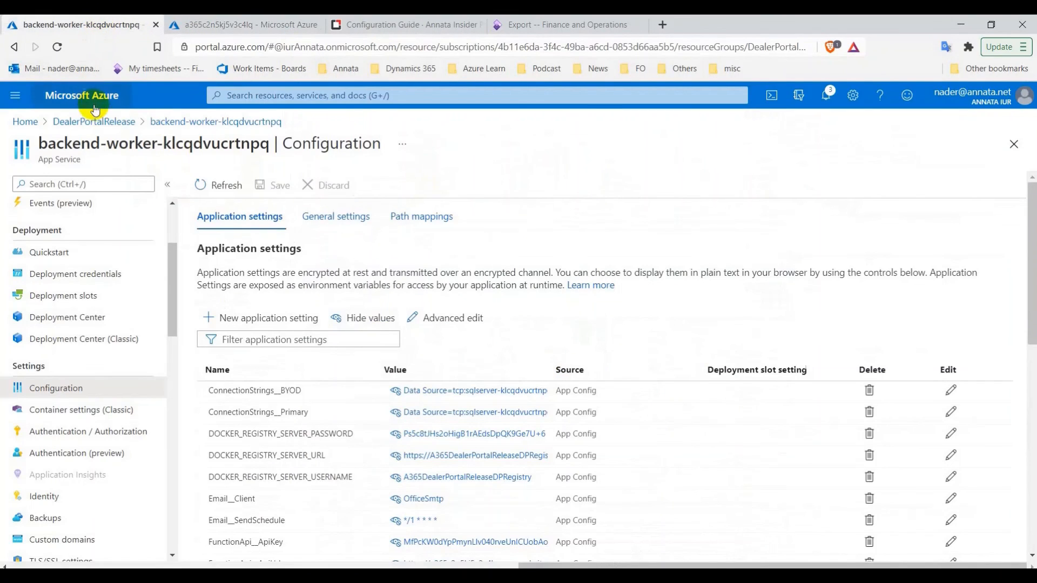
# From the DealerPortalRelease resource group, browse the dealer-portal-release site and bring up its sign-in form
pyautogui.click(103, 120)
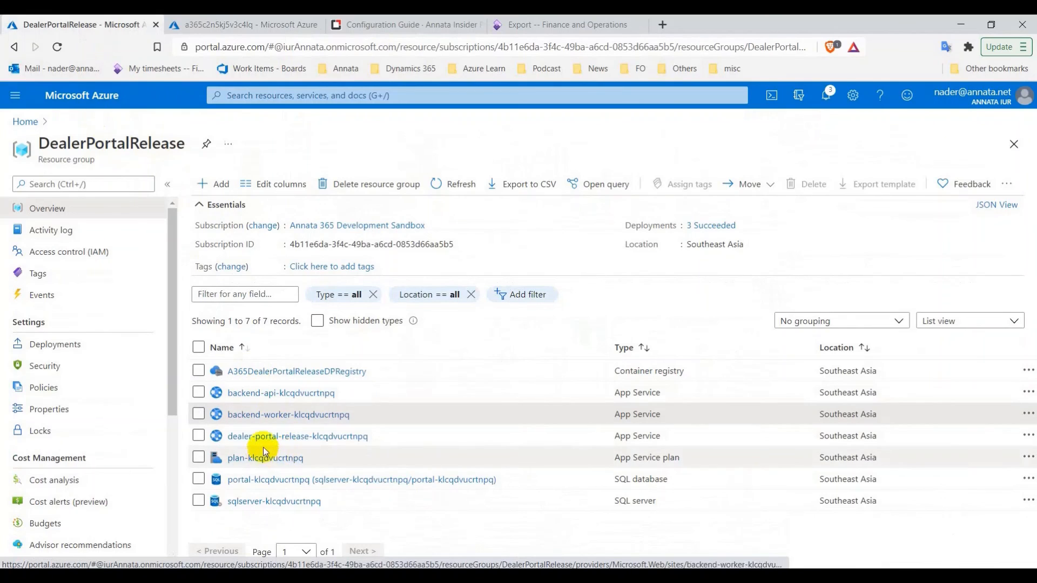
pyautogui.click(288, 438)
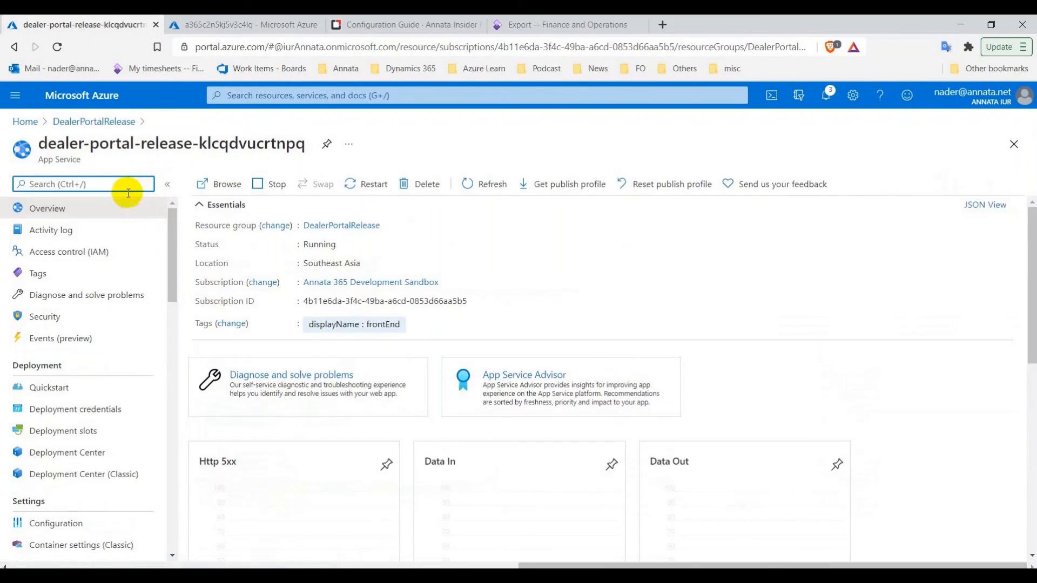
pyautogui.click(210, 192)
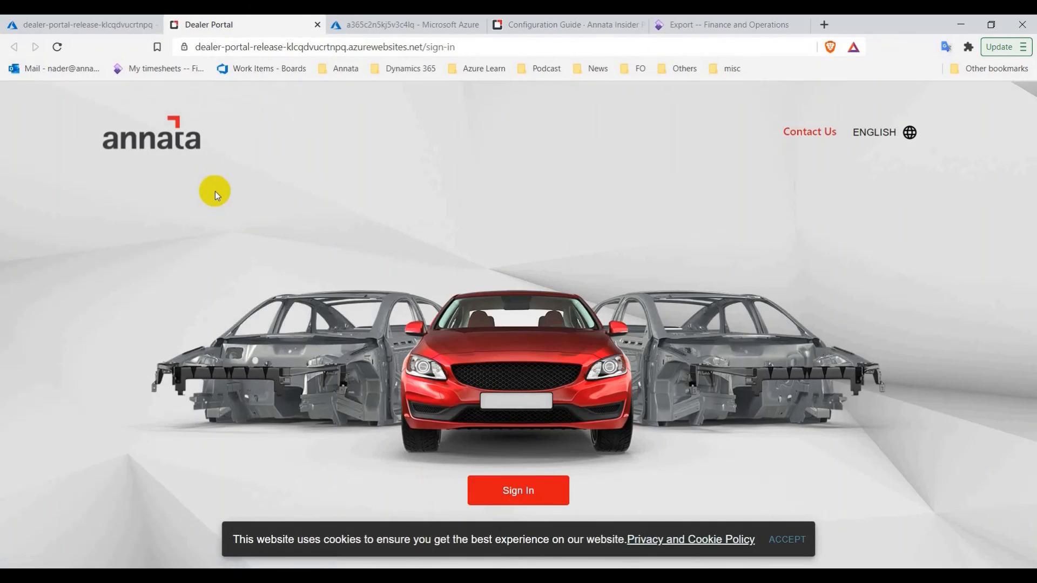
pyautogui.click(530, 493)
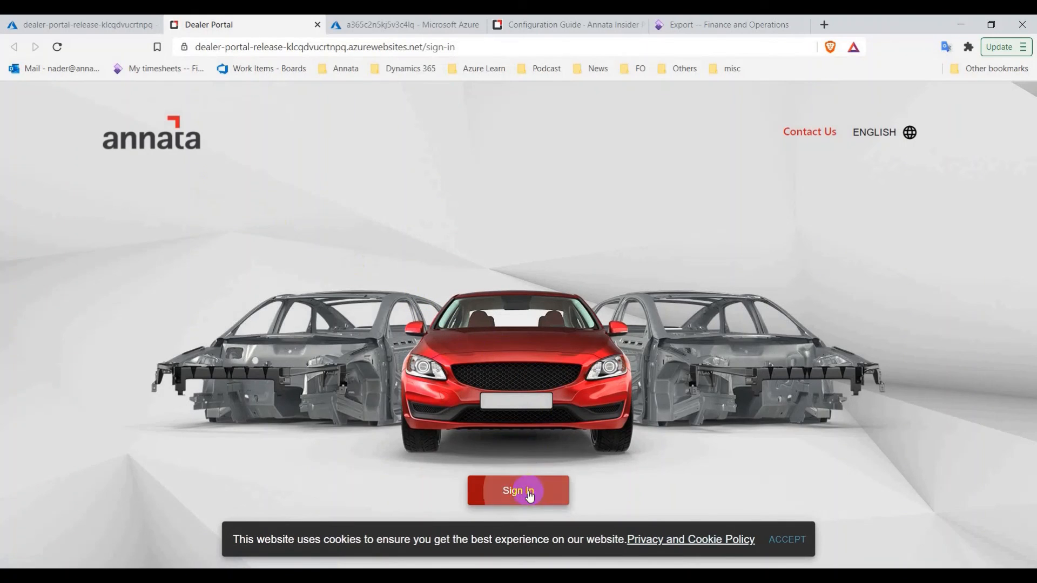